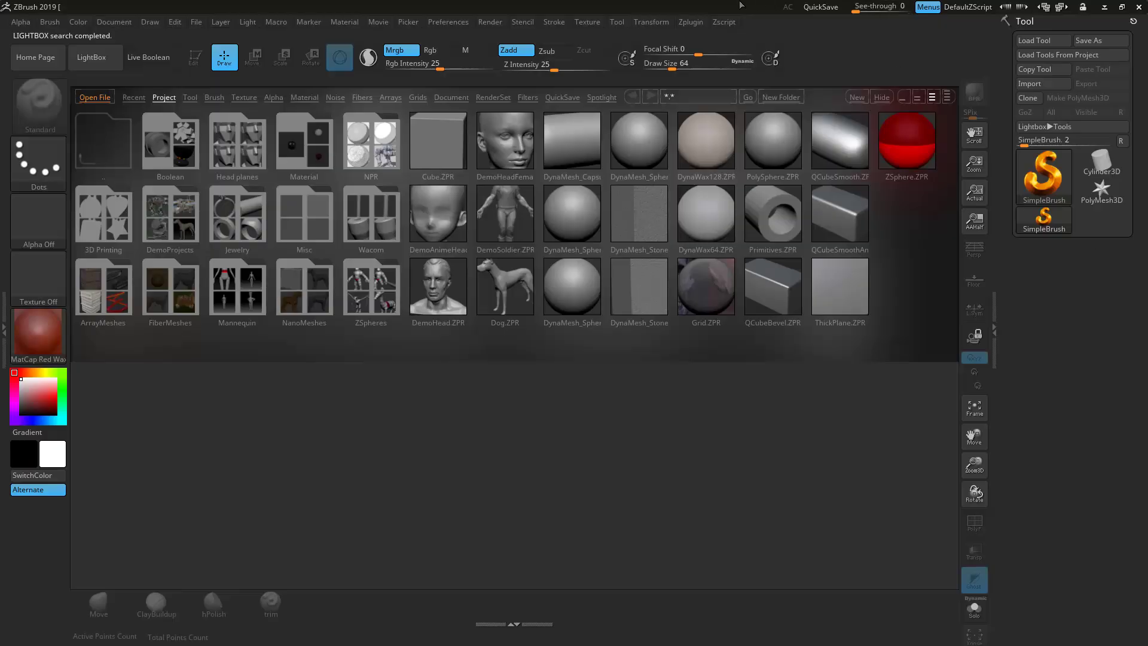
# Step: Hide LightBox and import Mace.obj from the Zbrush folder inside tutorials\Mace
pyautogui.click(104, 62)
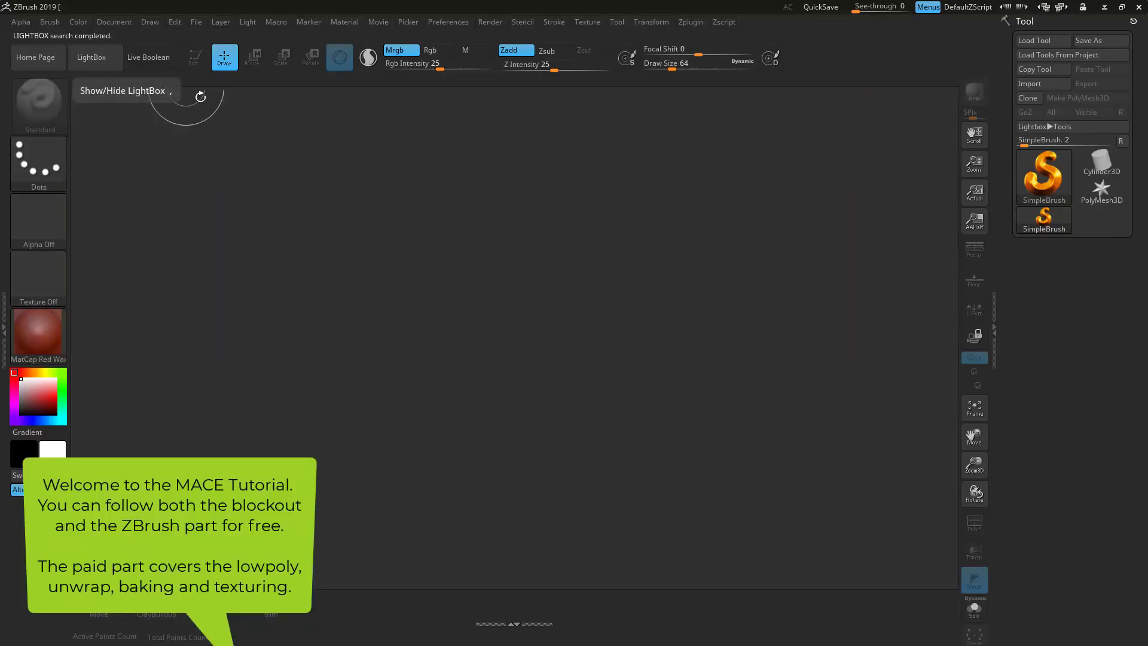
pyautogui.click(1031, 83)
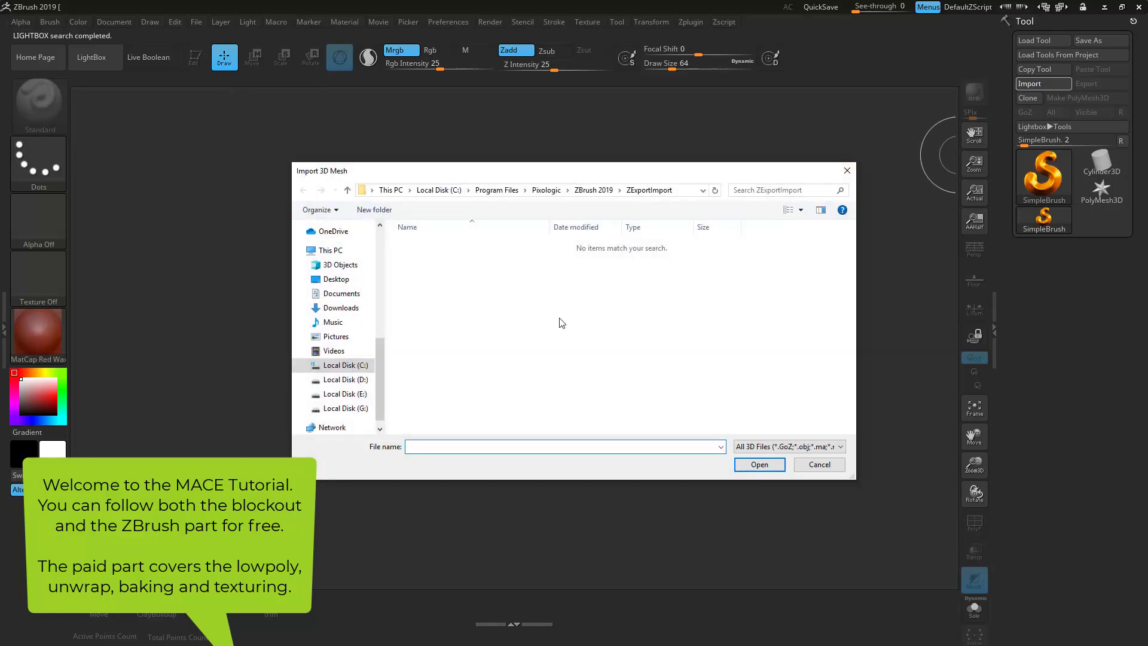
pyautogui.middleClick(560, 318)
pyautogui.click(592, 600)
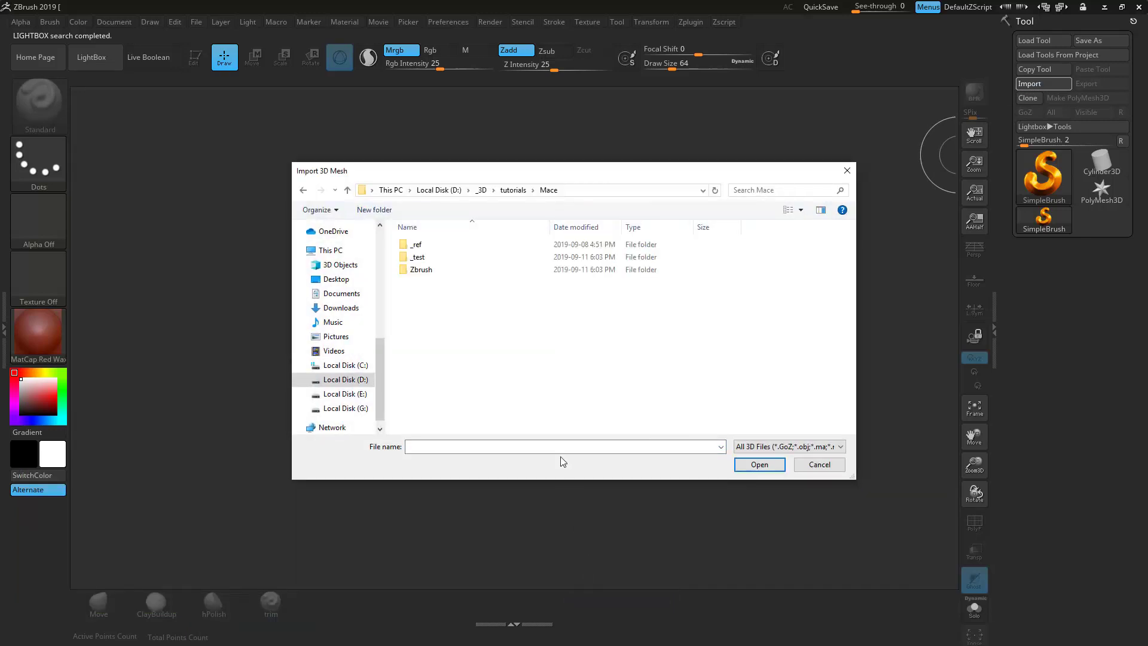
pyautogui.doubleClick(430, 271)
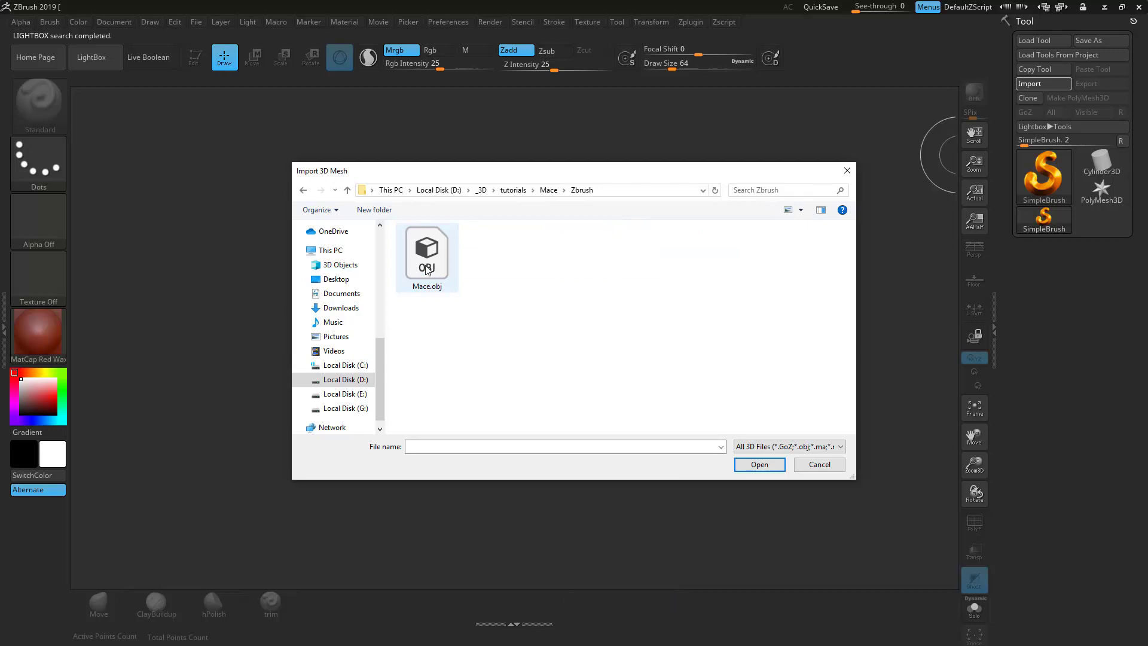
pyautogui.click(427, 270)
pyautogui.click(759, 464)
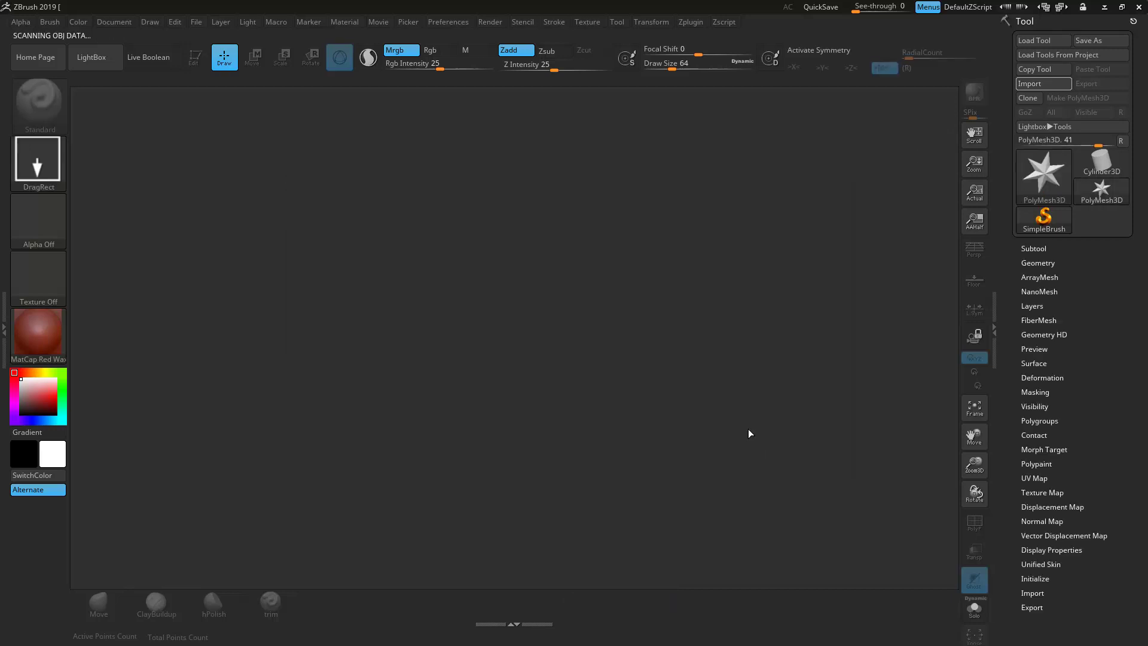
# Step: Draw the imported mace on the canvas in Edit mode and change its material to the MatCap White Cavity
pyautogui.moveTo(517, 352)
pyautogui.mouseDown()
pyautogui.moveTo(661, 271)
pyautogui.moveTo(741, 282)
pyautogui.mouseUp()
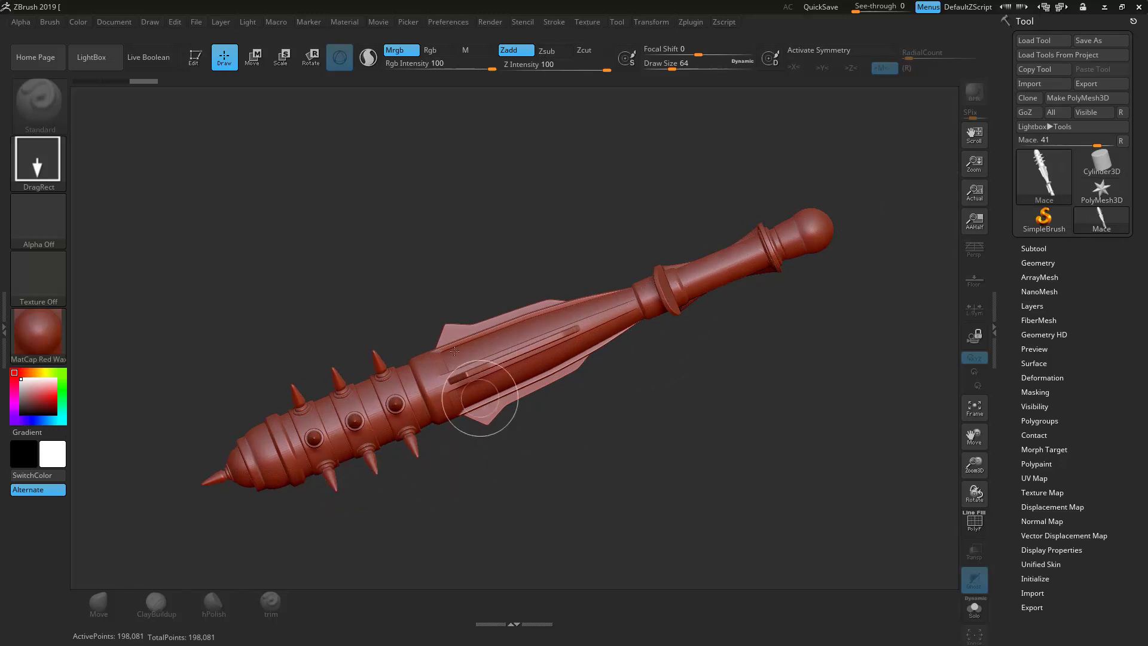
pyautogui.click(195, 61)
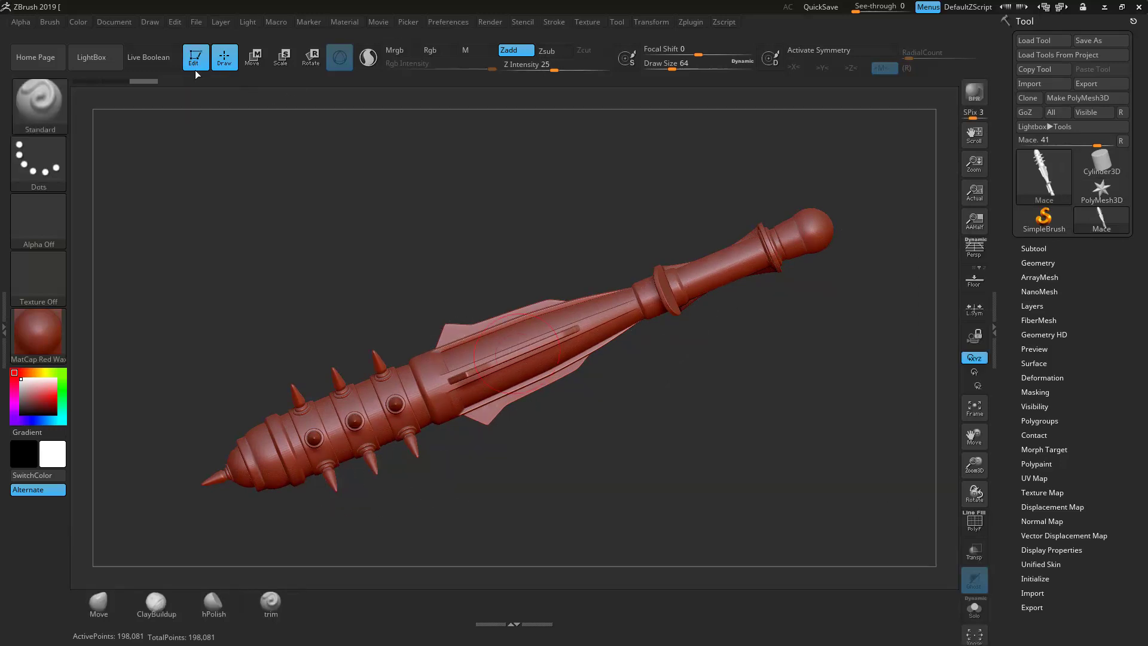
pyautogui.moveTo(538, 425)
pyautogui.mouseDown()
pyautogui.moveTo(574, 345)
pyautogui.moveTo(643, 428)
pyautogui.moveTo(640, 329)
pyautogui.moveTo(661, 300)
pyautogui.moveTo(615, 471)
pyautogui.mouseUp()
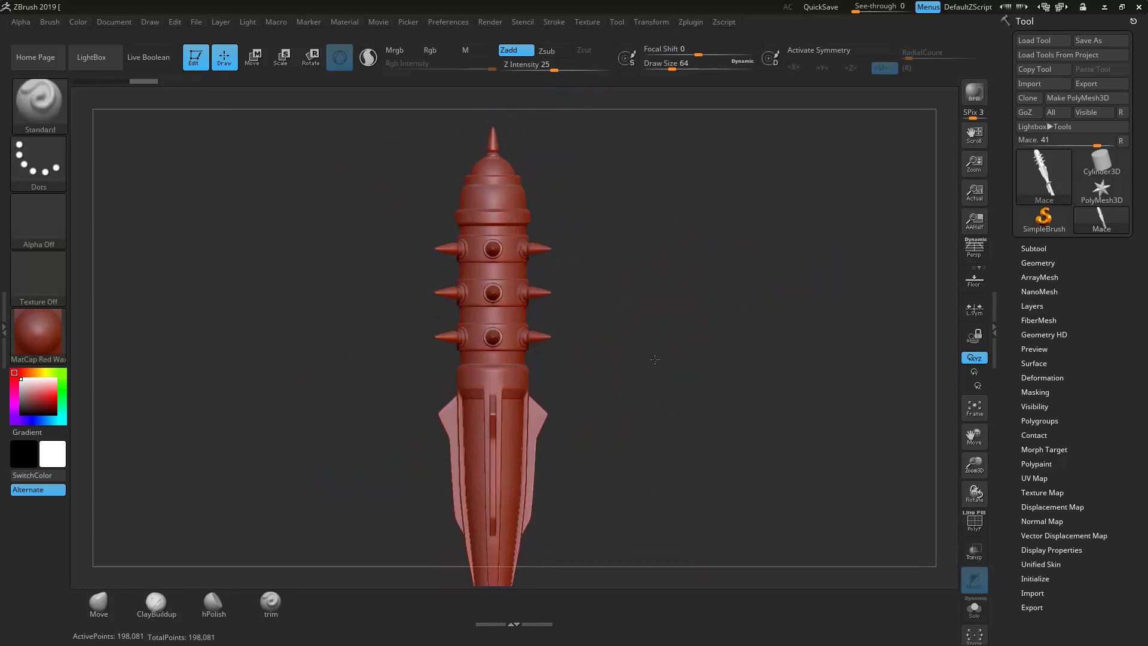
pyautogui.moveTo(656, 359); pyautogui.dragTo(692, 358)
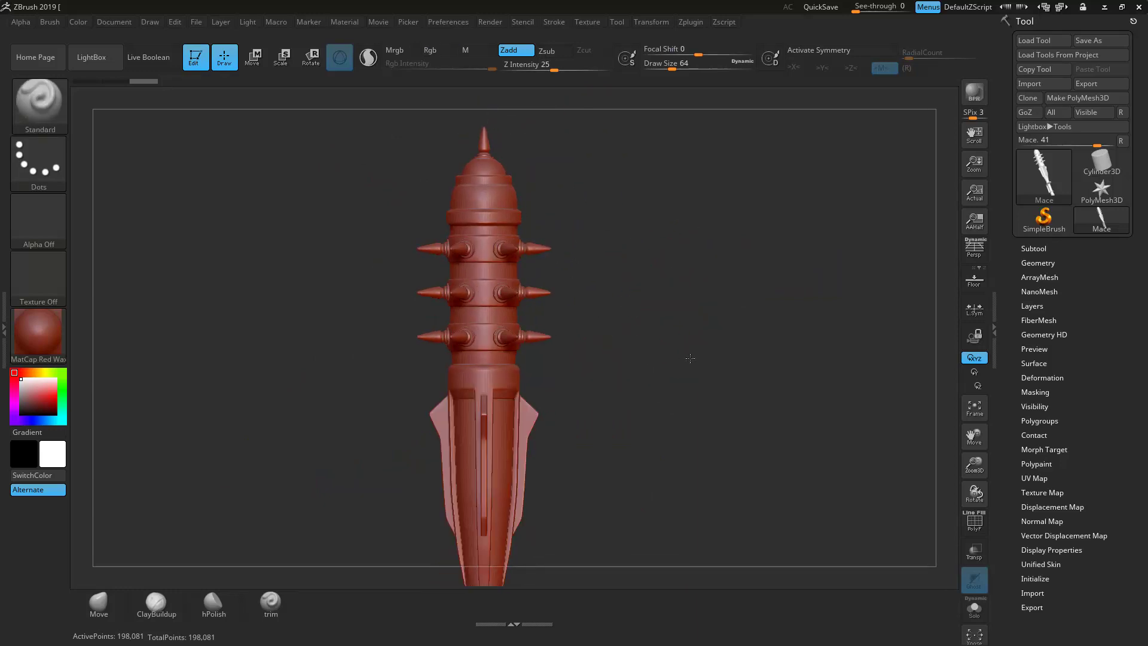
pyautogui.click(45, 330)
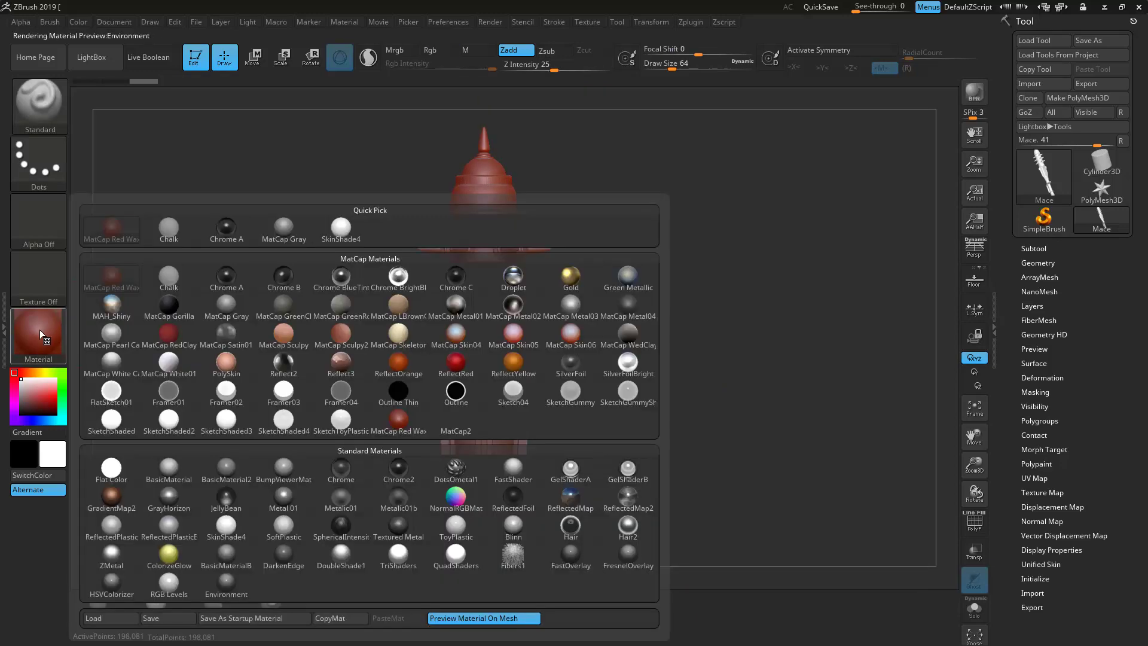
pyautogui.click(108, 366)
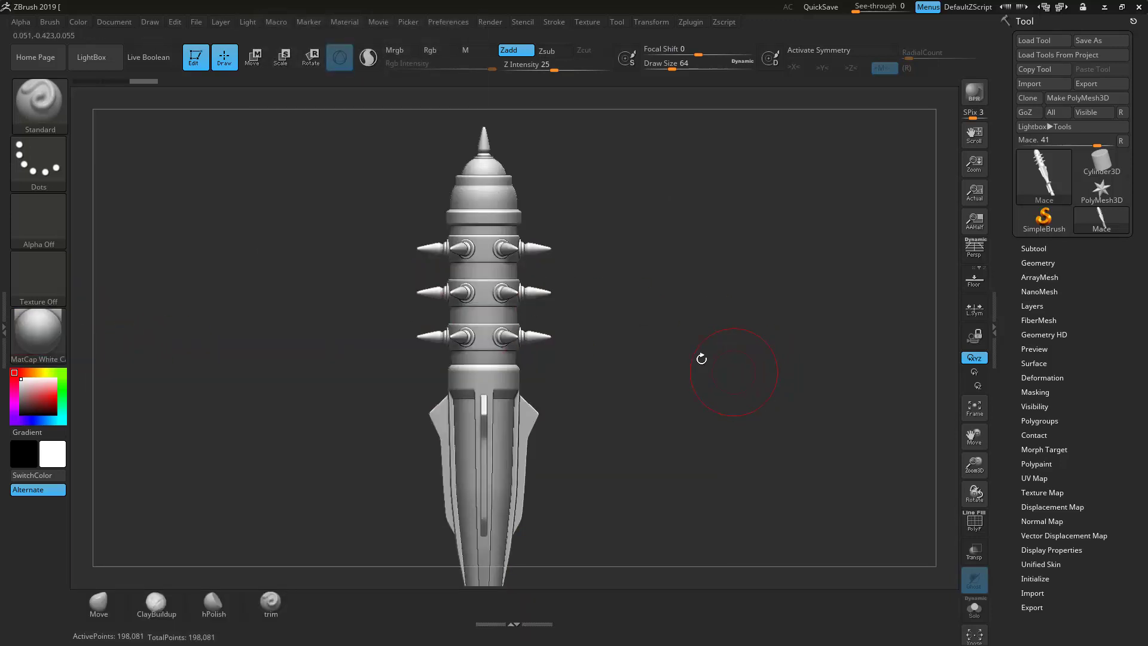
# Step: Save the project as Mace in the Zbrush folder, and save the tool there as Mace.ZTL
pyautogui.click(198, 23)
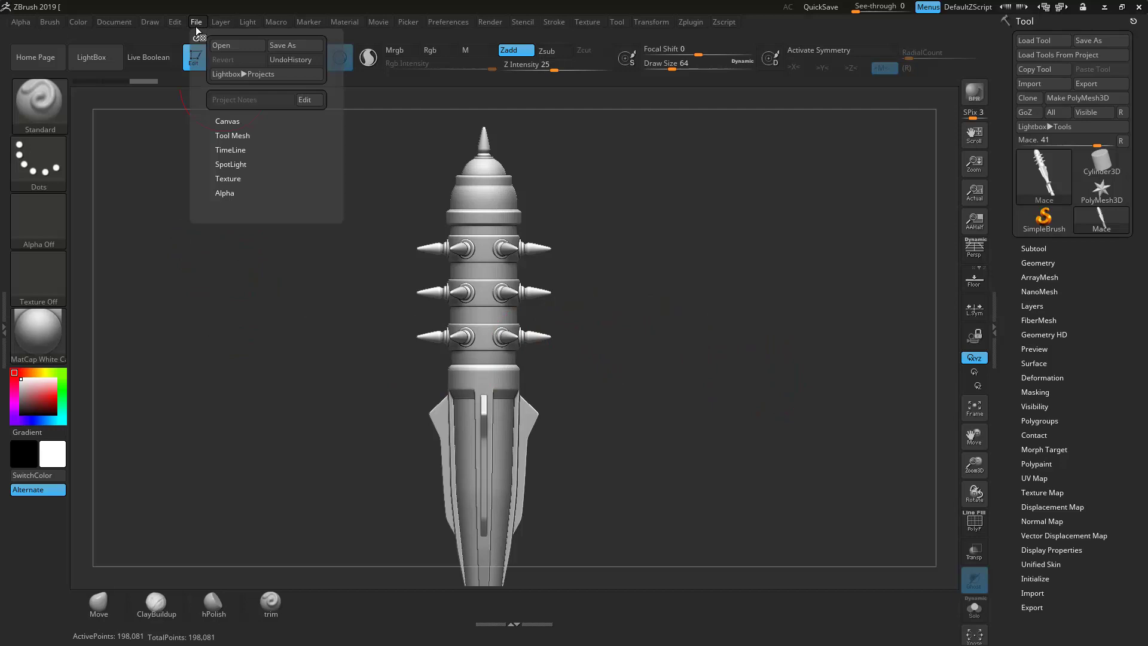
pyautogui.click(285, 45)
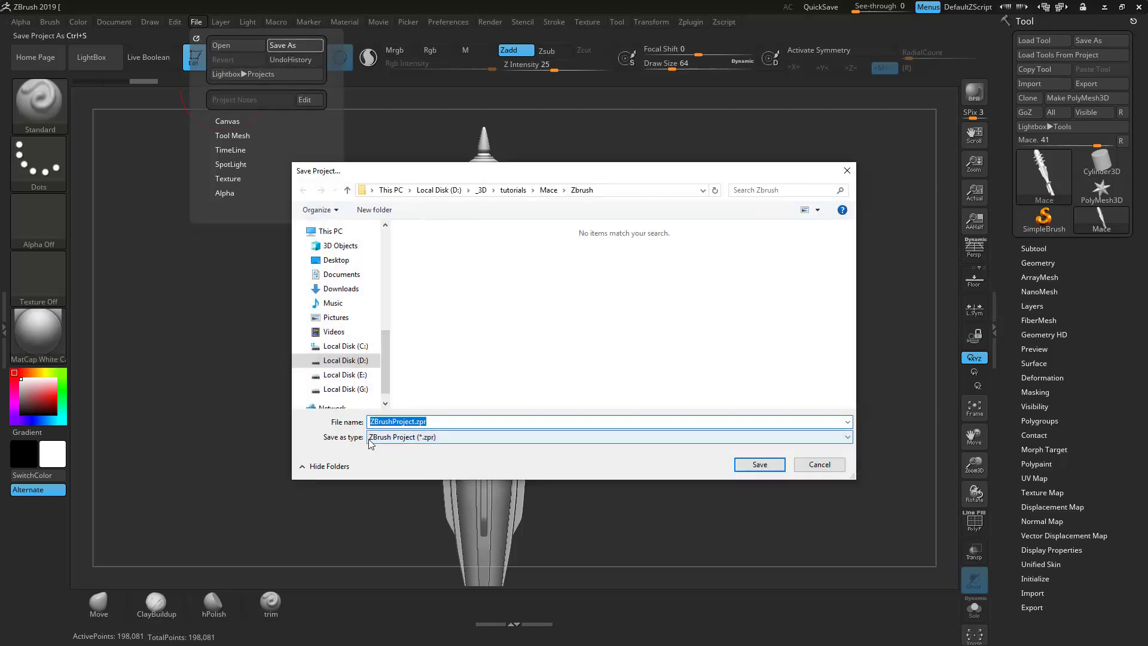
pyautogui.write('Mace')
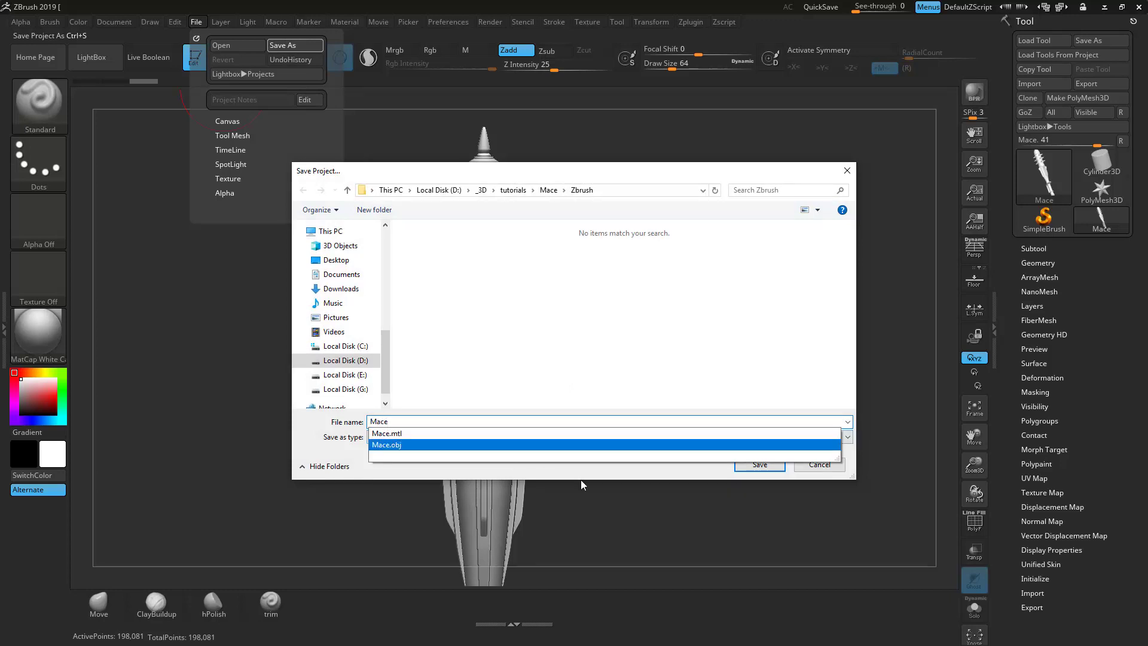
pyautogui.click(765, 469)
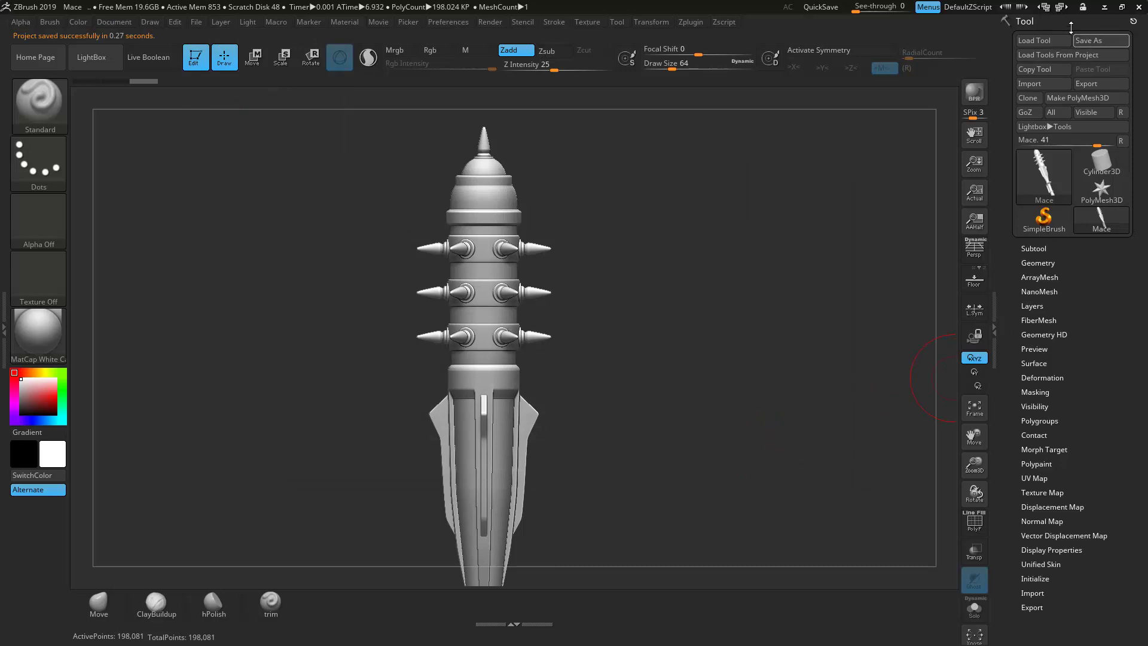
pyautogui.click(1087, 41)
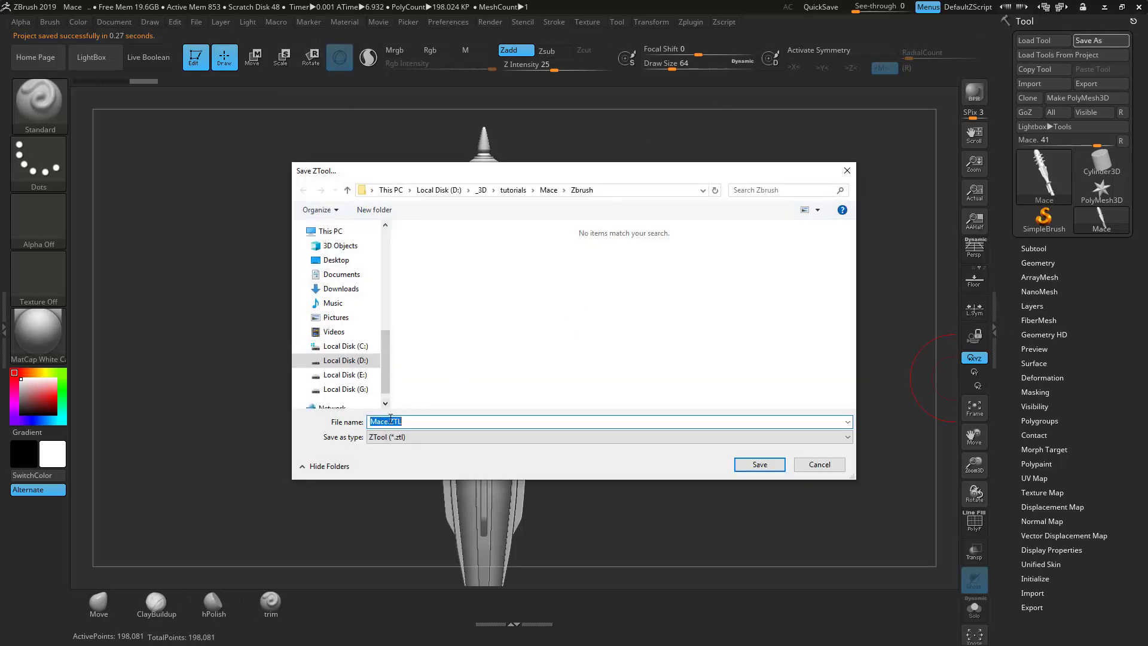
pyautogui.click(781, 467)
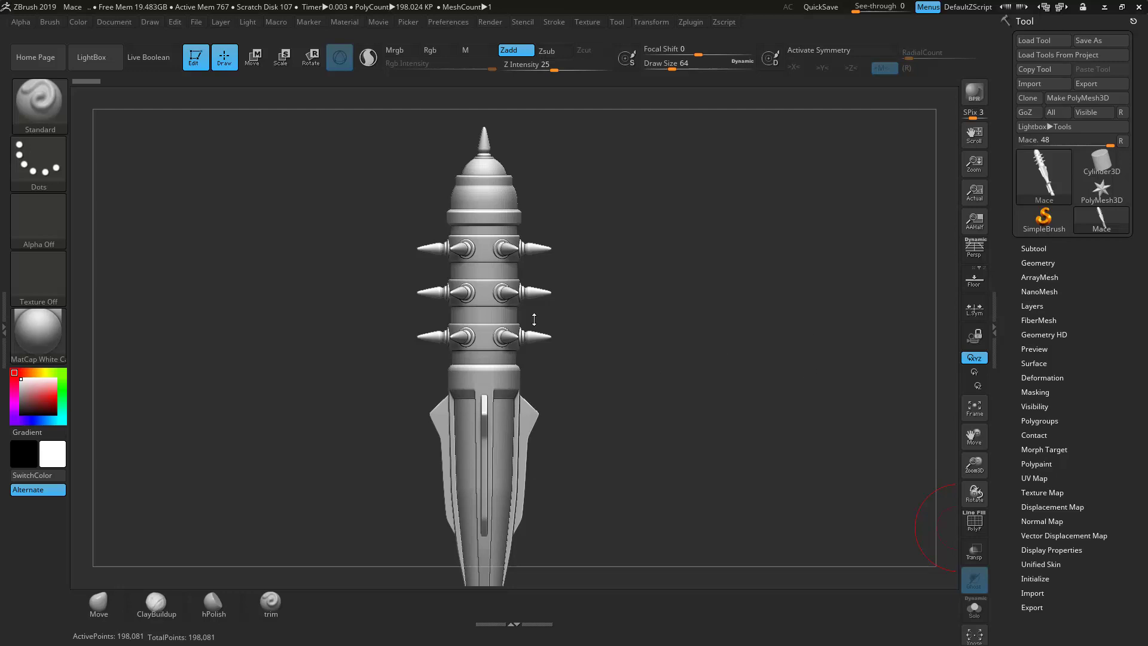
# Step: Close any open holes in the mace's mesh through the topology modification options
pyautogui.click(1030, 247)
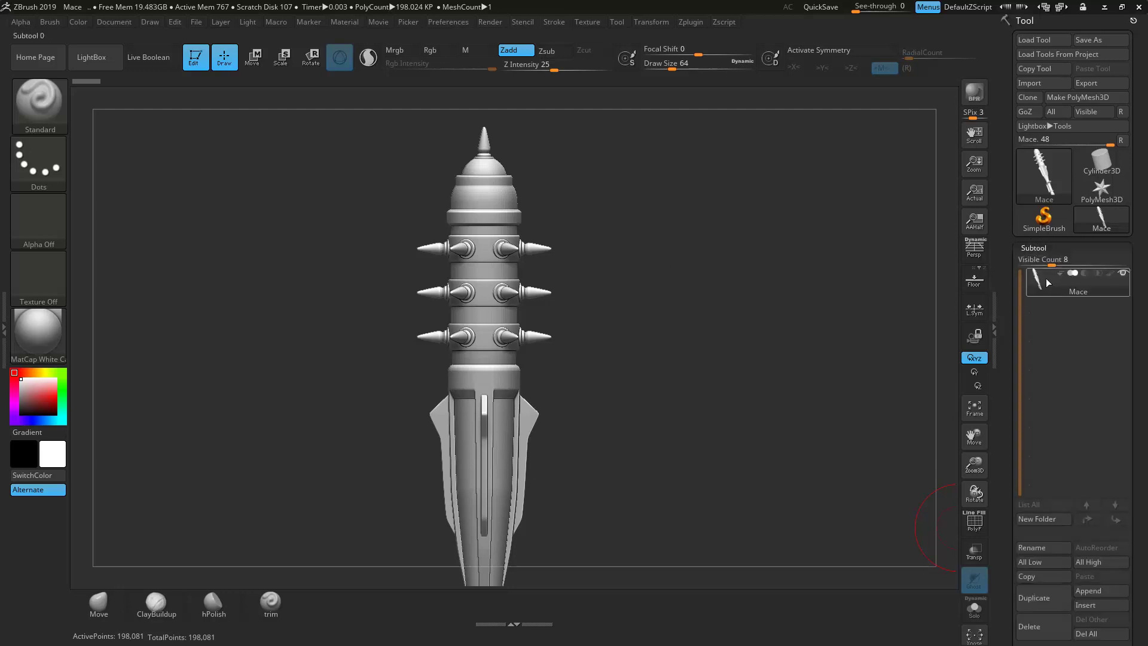
pyautogui.moveTo(1048, 284)
pyautogui.click(1037, 248)
pyautogui.click(1039, 262)
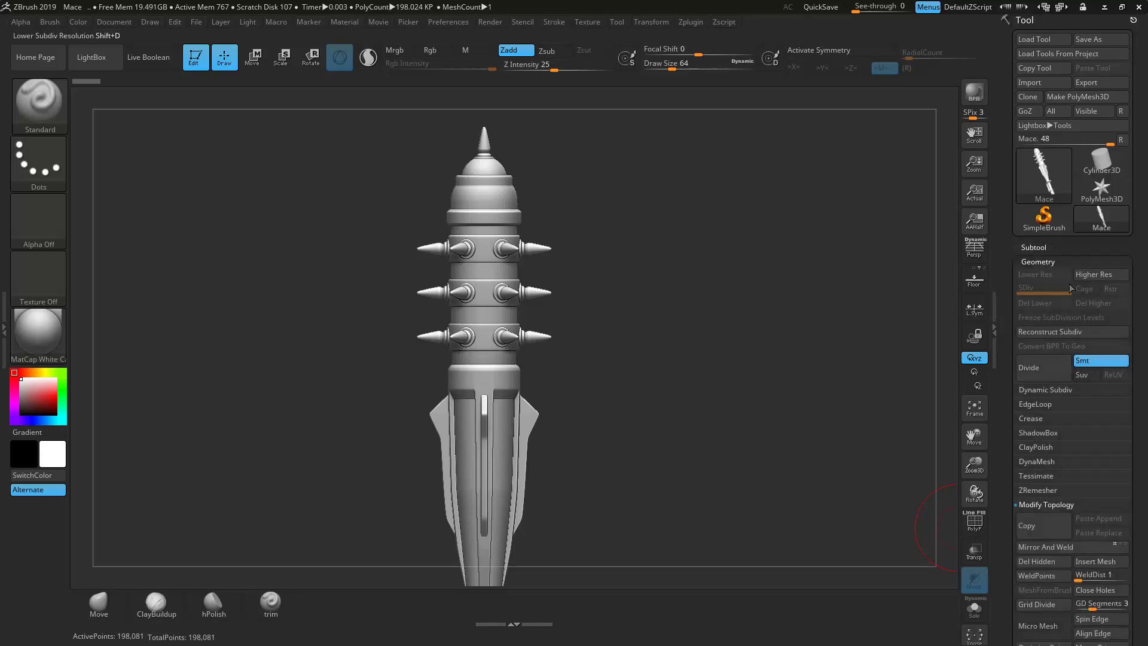
pyautogui.scroll(-3, 1064, 478)
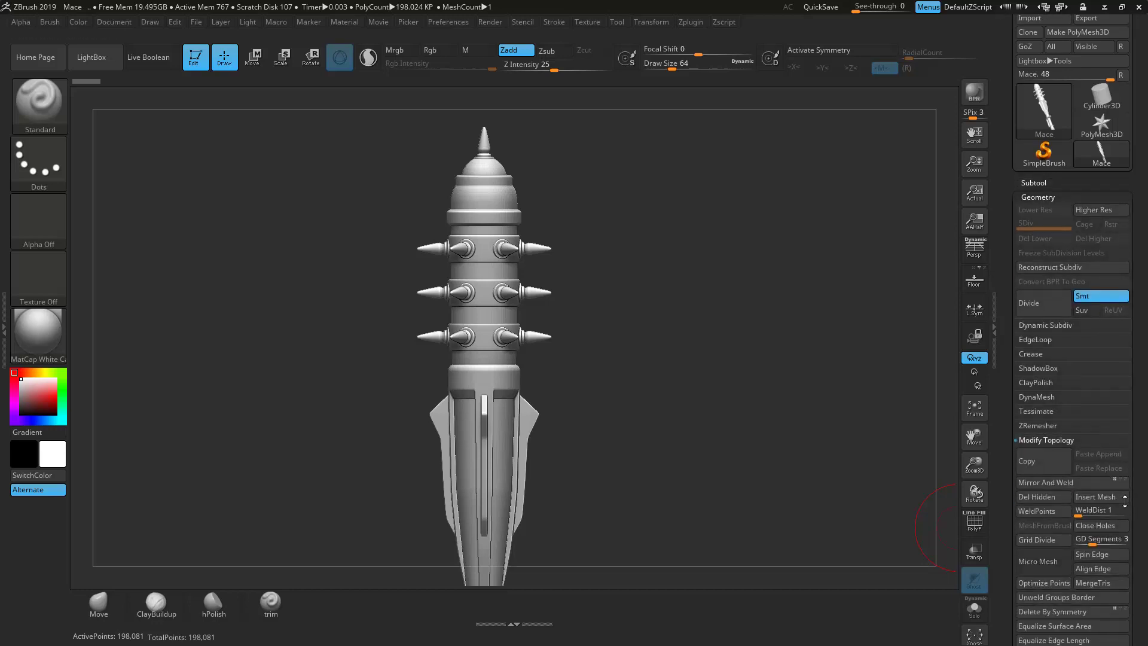
pyautogui.click(1030, 381)
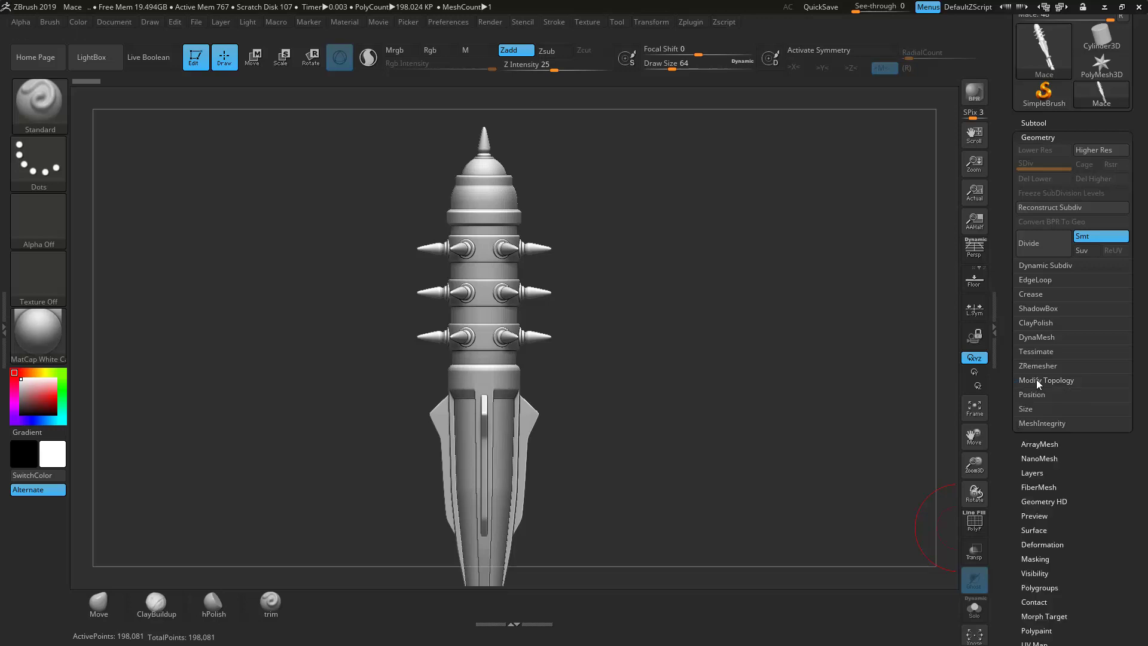
pyautogui.click(1036, 380)
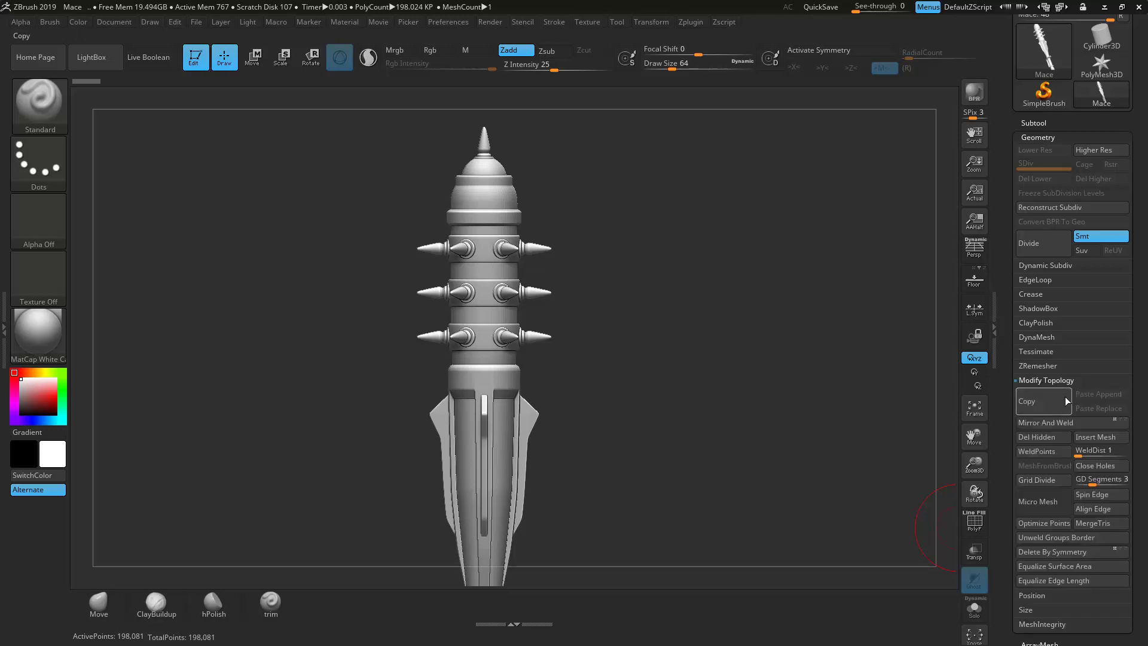
pyautogui.click(1097, 466)
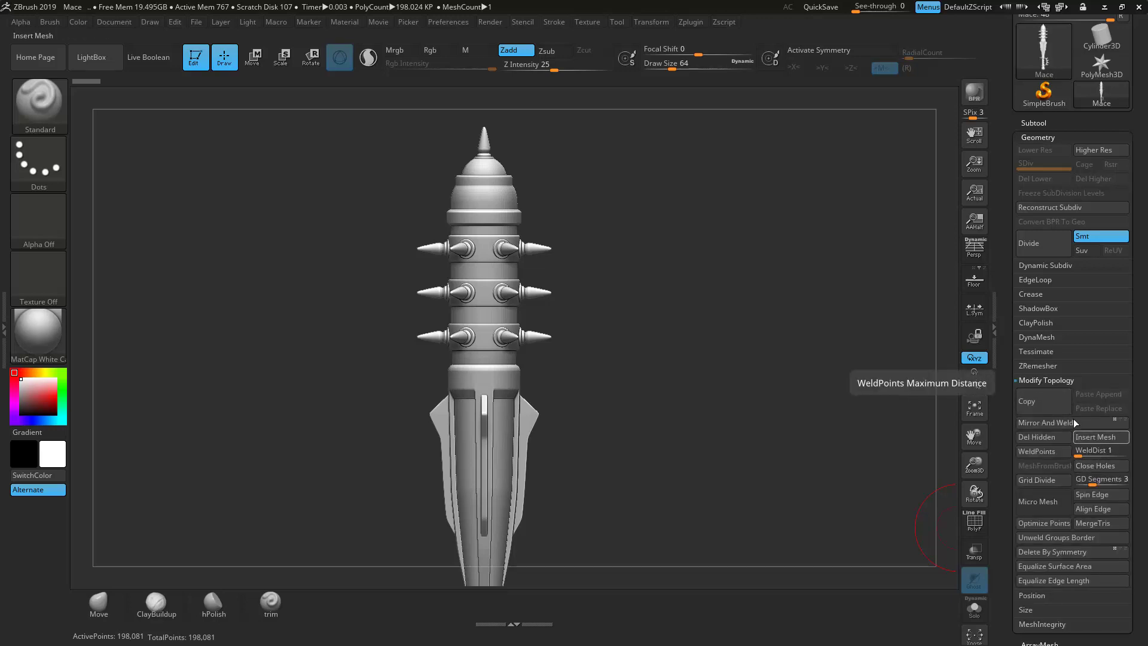
pyautogui.click(1035, 381)
pyautogui.click(1043, 140)
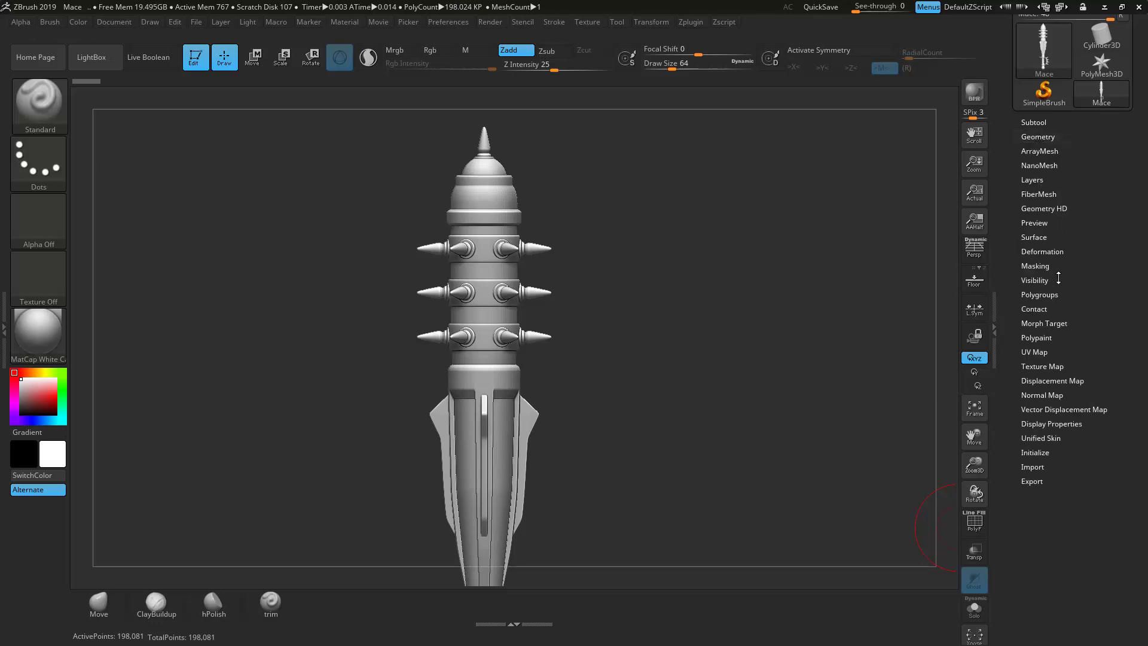
# Step: Turn on the polyframe display and assign polygroups to the mace's separate parts with Auto Groups
pyautogui.moveTo(1108, 262); pyautogui.dragTo(1079, 361)
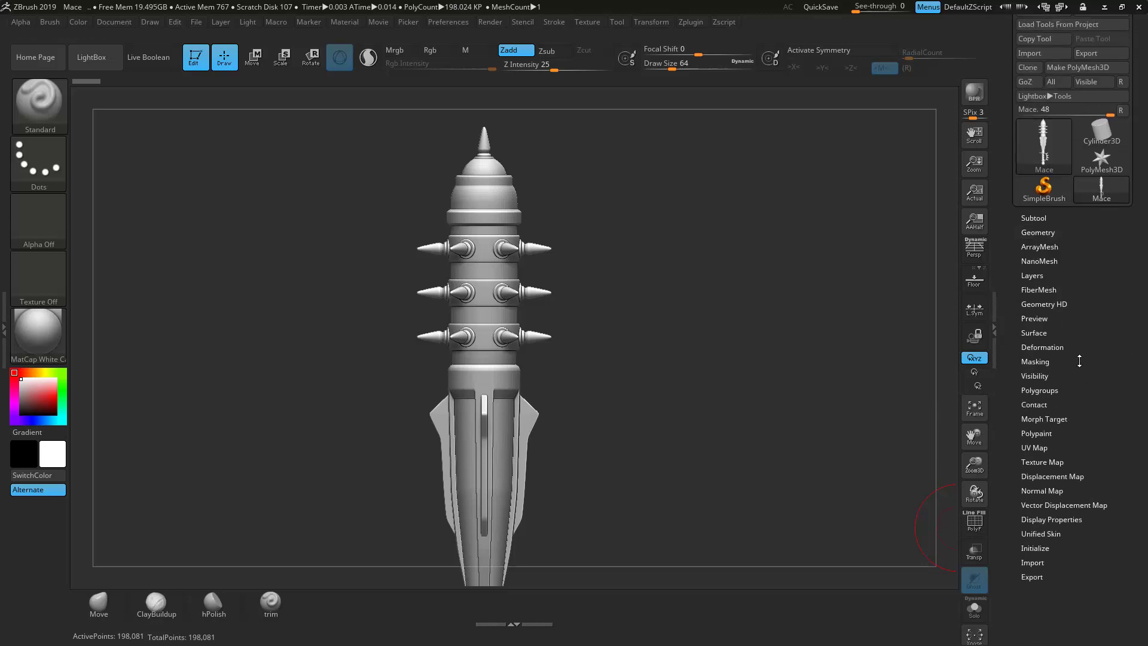
pyautogui.click(975, 524)
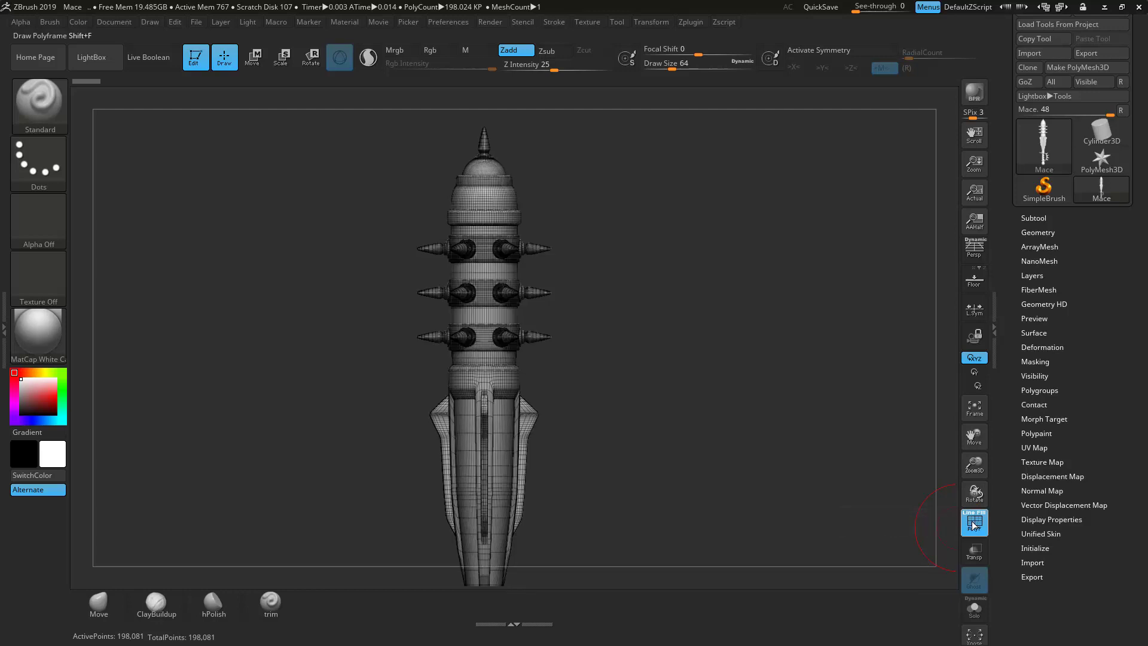
pyautogui.moveTo(795, 455); pyautogui.dragTo(824, 437)
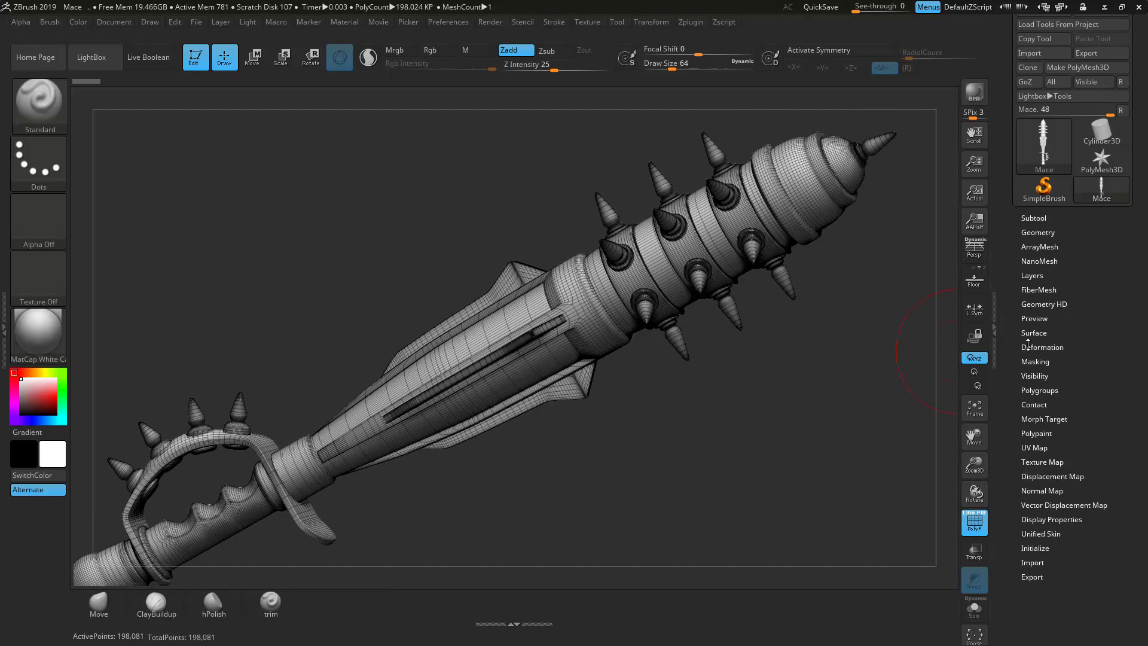
pyautogui.click(1047, 389)
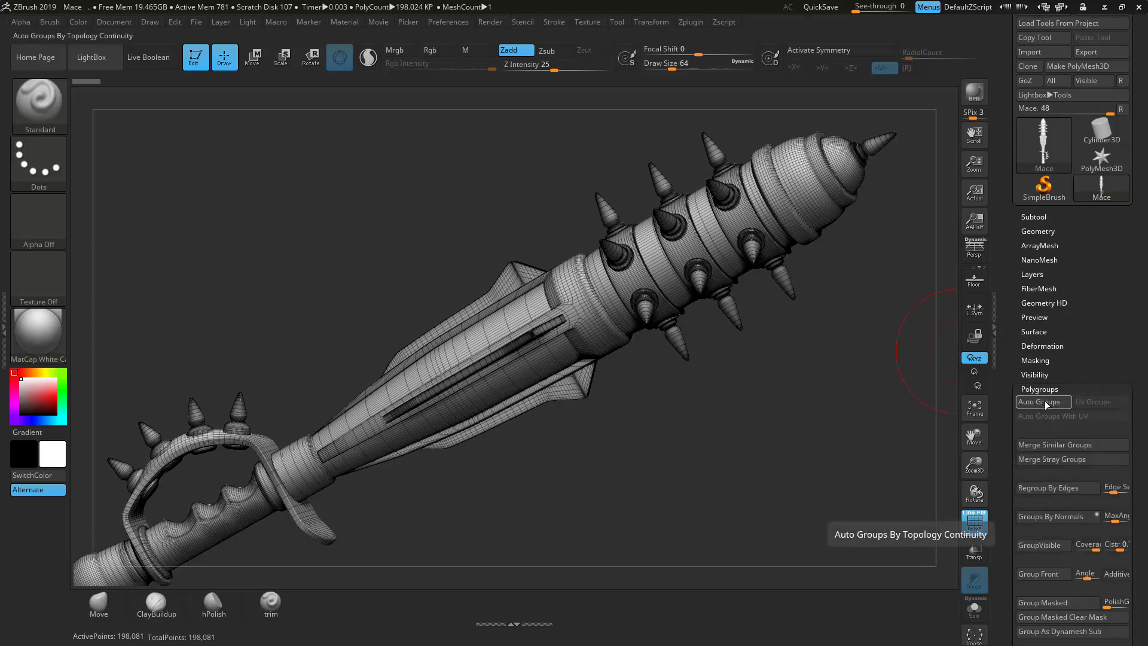
pyautogui.click(1043, 401)
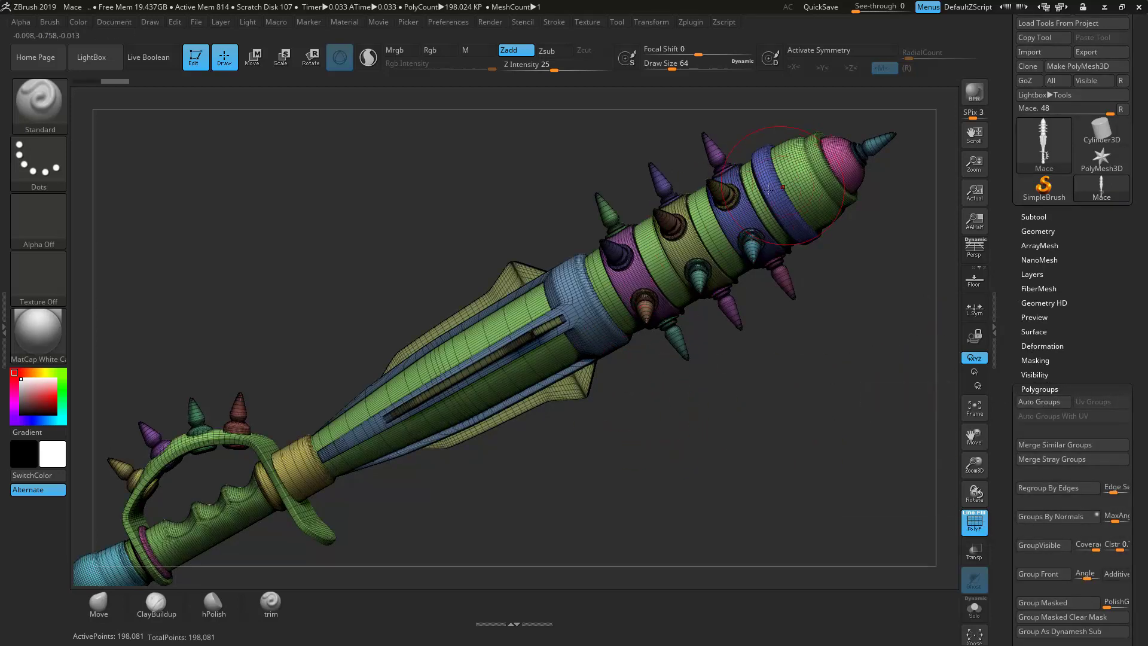
# Step: Split the mace into separate subtools by polygroup with Groups Split
pyautogui.moveTo(664, 456)
pyautogui.mouseDown()
pyautogui.moveTo(635, 397)
pyautogui.moveTo(651, 379)
pyautogui.moveTo(628, 348)
pyautogui.mouseUp()
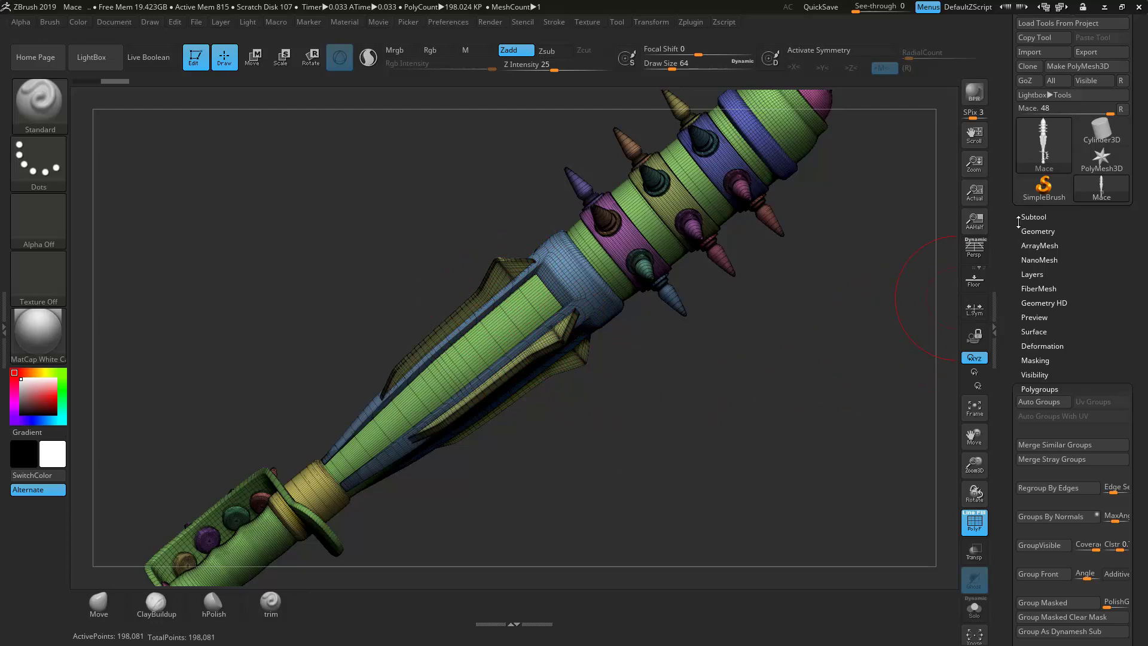
pyautogui.click(1035, 215)
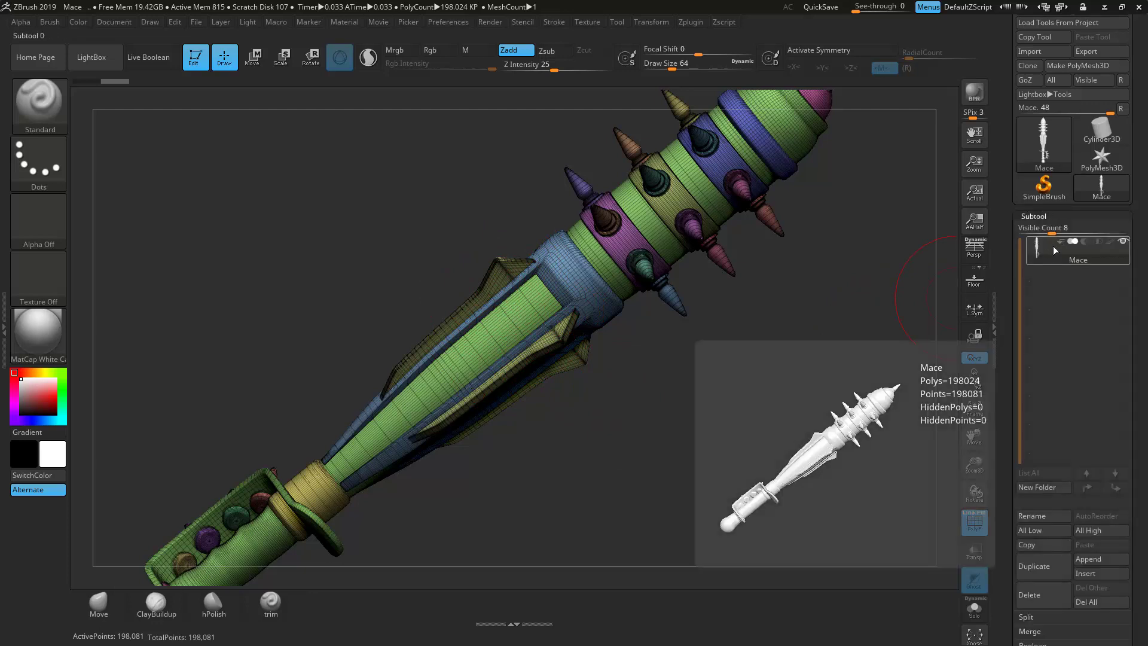
pyautogui.scroll(-3, 1142, 301)
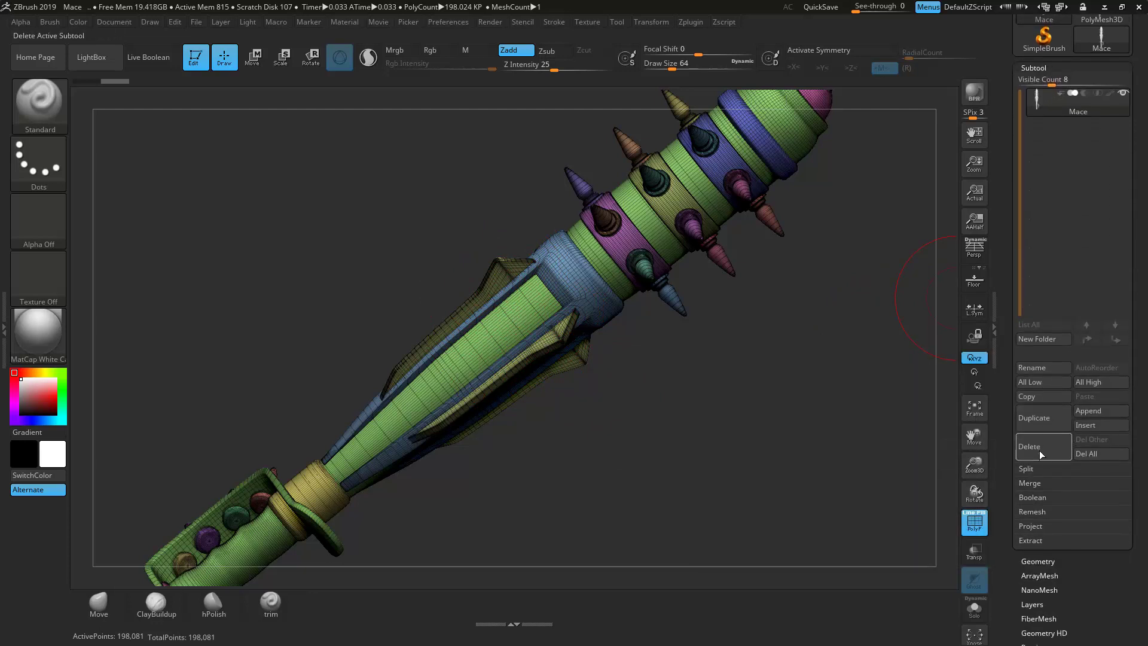
pyautogui.click(1031, 467)
pyautogui.click(1090, 482)
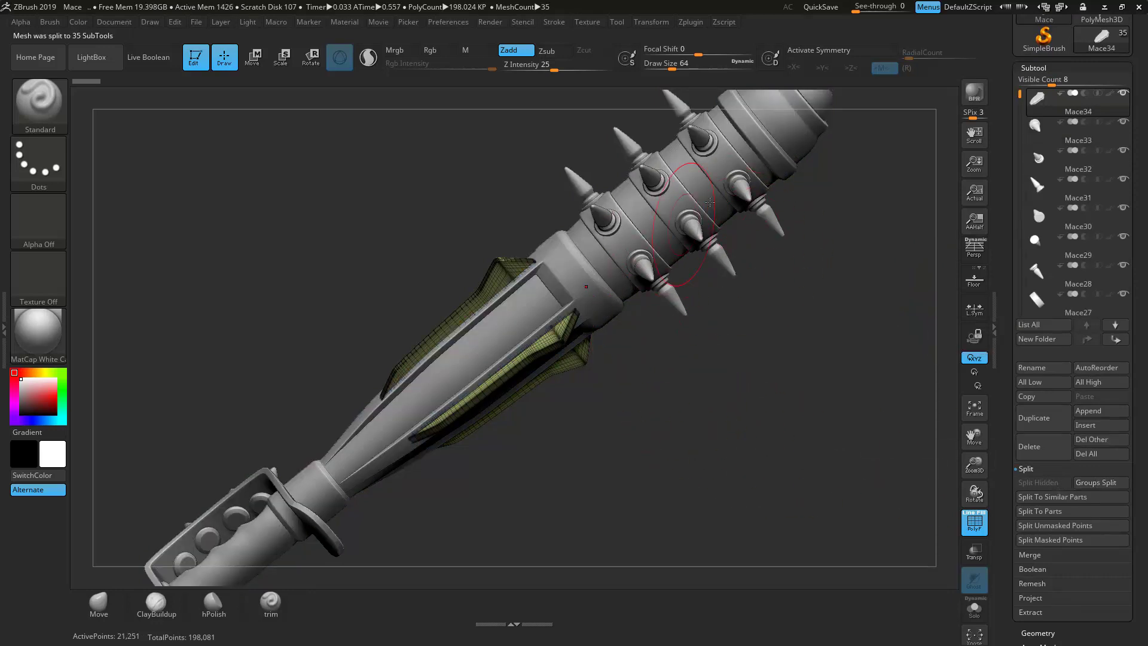
pyautogui.scroll(2, 1047, 219)
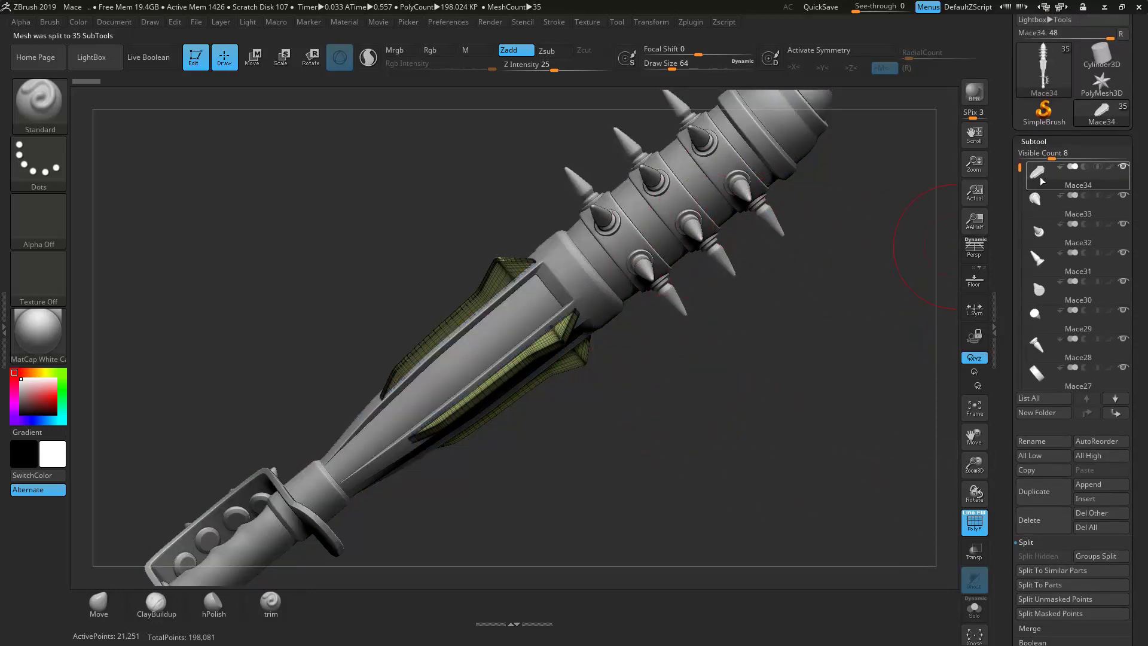
pyautogui.moveTo(1047, 273)
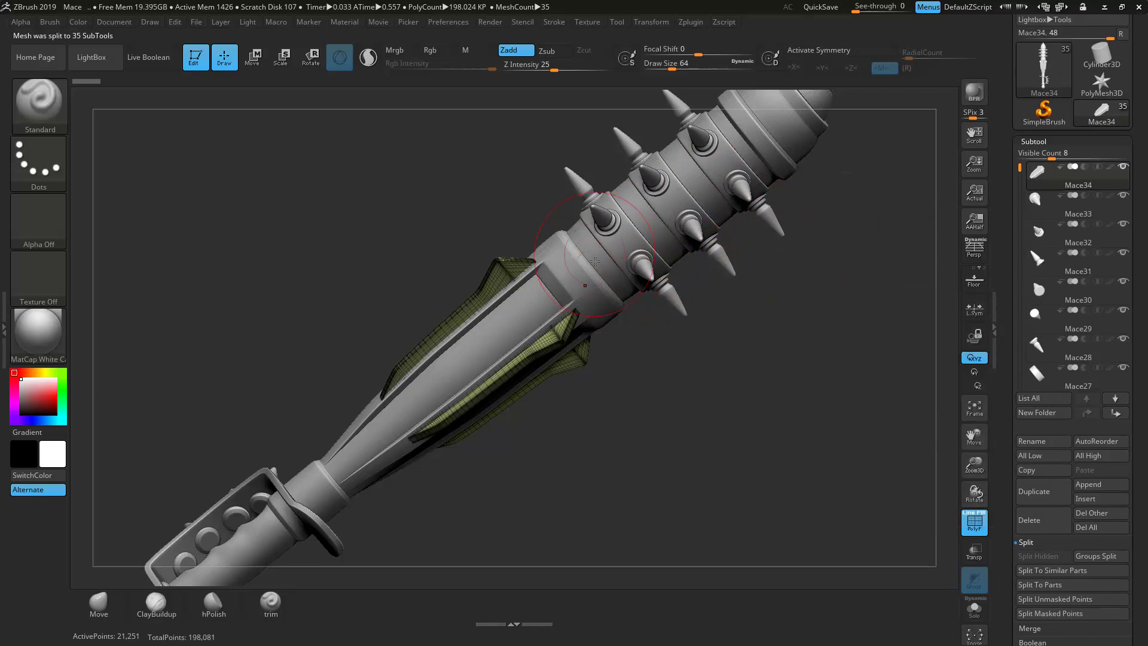
# Step: Select the subtool of the mace's protruding fins and isolate it with Solo mode
pyautogui.keyDown('alt'); pyautogui.click(567, 272); pyautogui.keyUp('alt')
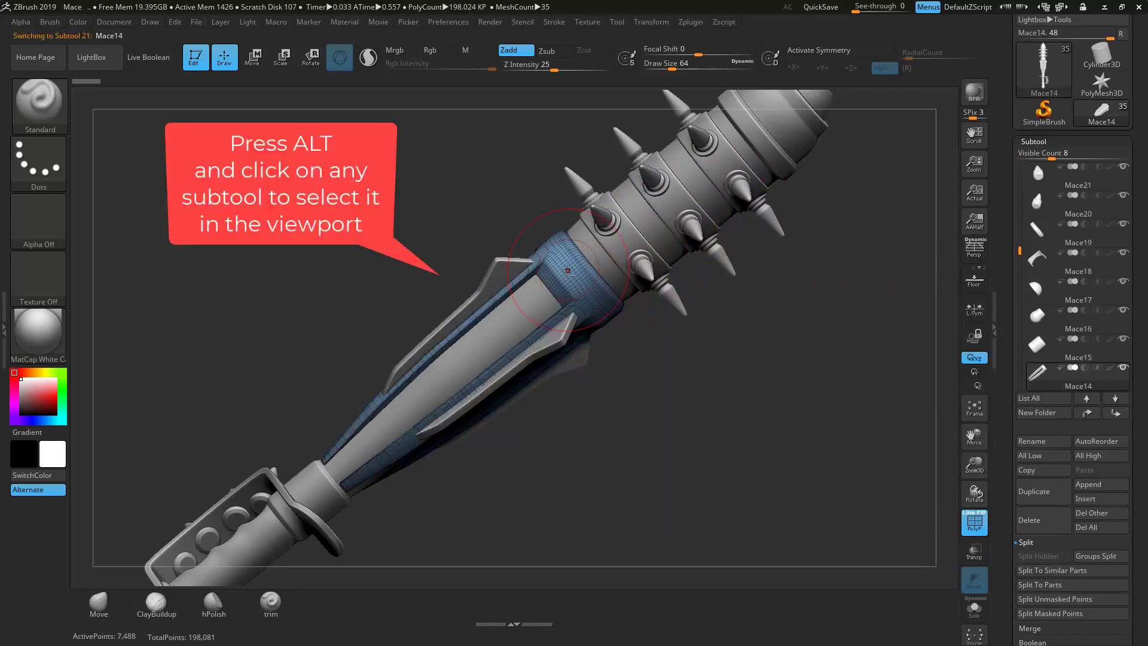
pyautogui.keyDown('alt'); pyautogui.click(505, 272); pyautogui.keyUp('alt')
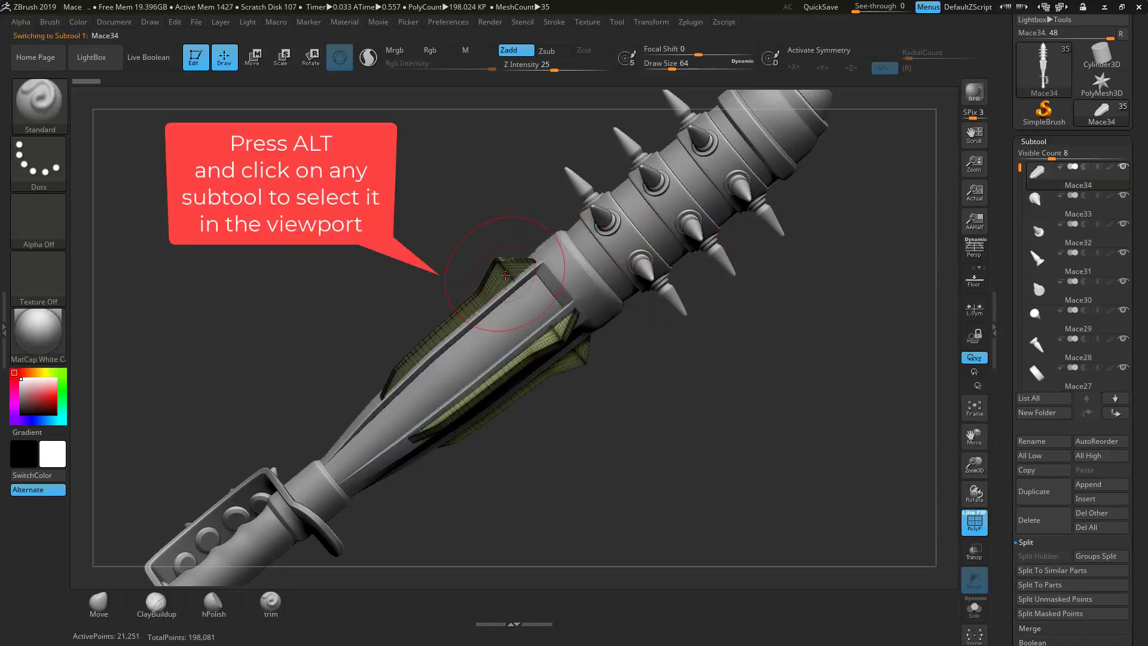
pyautogui.click(980, 611)
pyautogui.moveTo(763, 433); pyautogui.dragTo(951, 424)
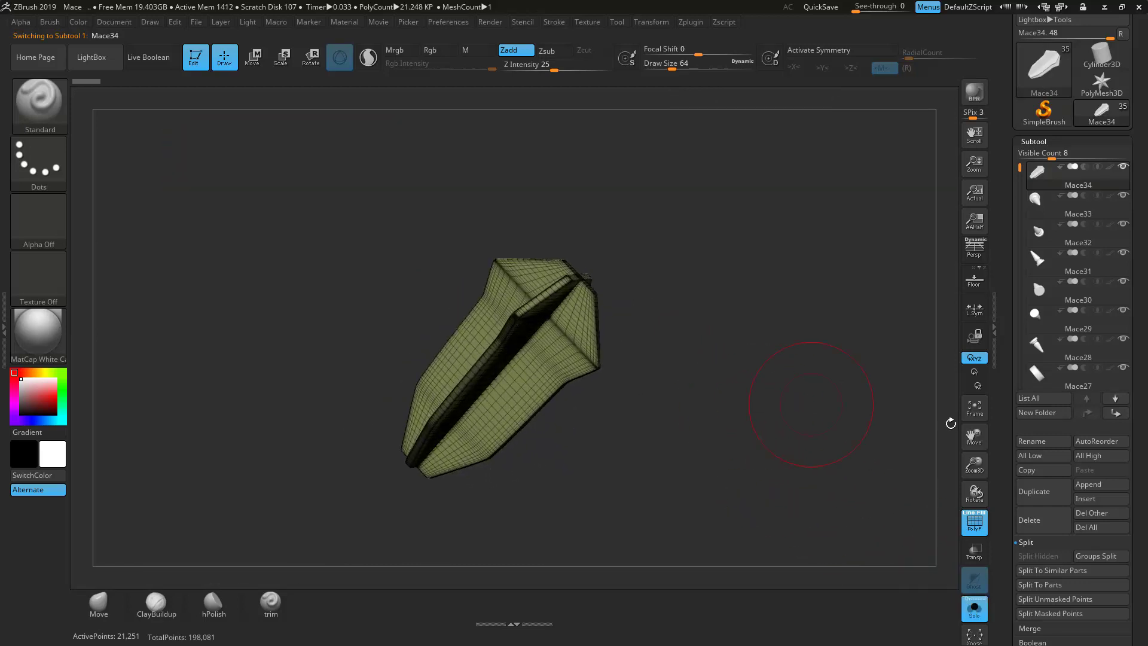
# Step: Assign new polygroups to the isolated fins with Groups By Normals
pyautogui.scroll(-10, 1134, 368)
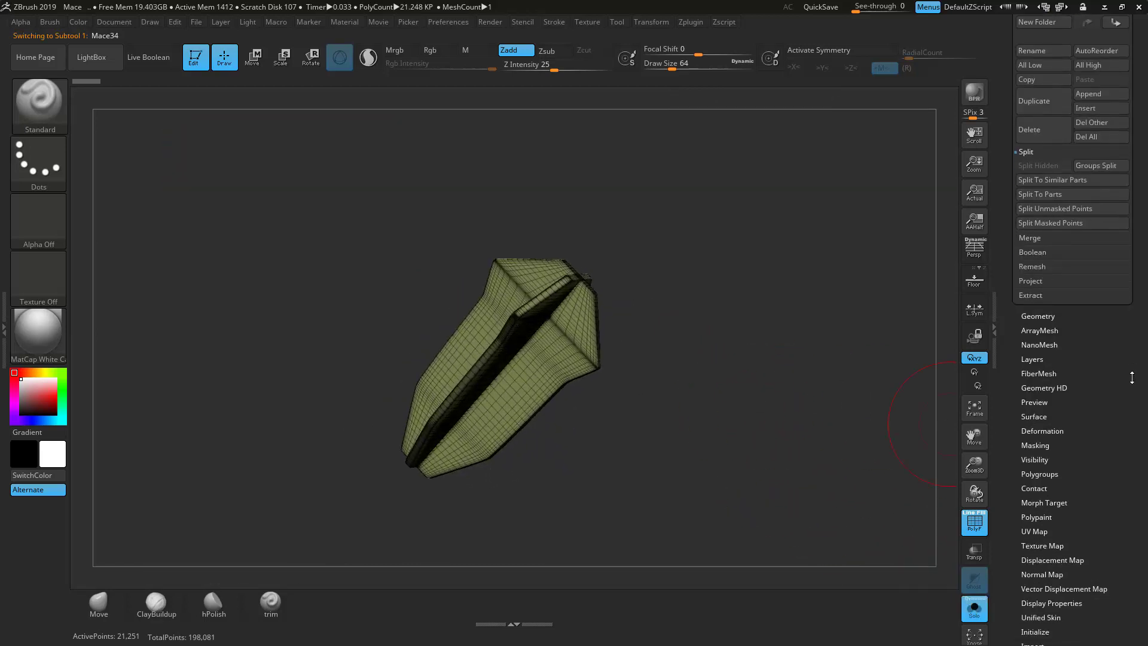
pyautogui.scroll(-1, 1105, 383)
pyautogui.click(1057, 403)
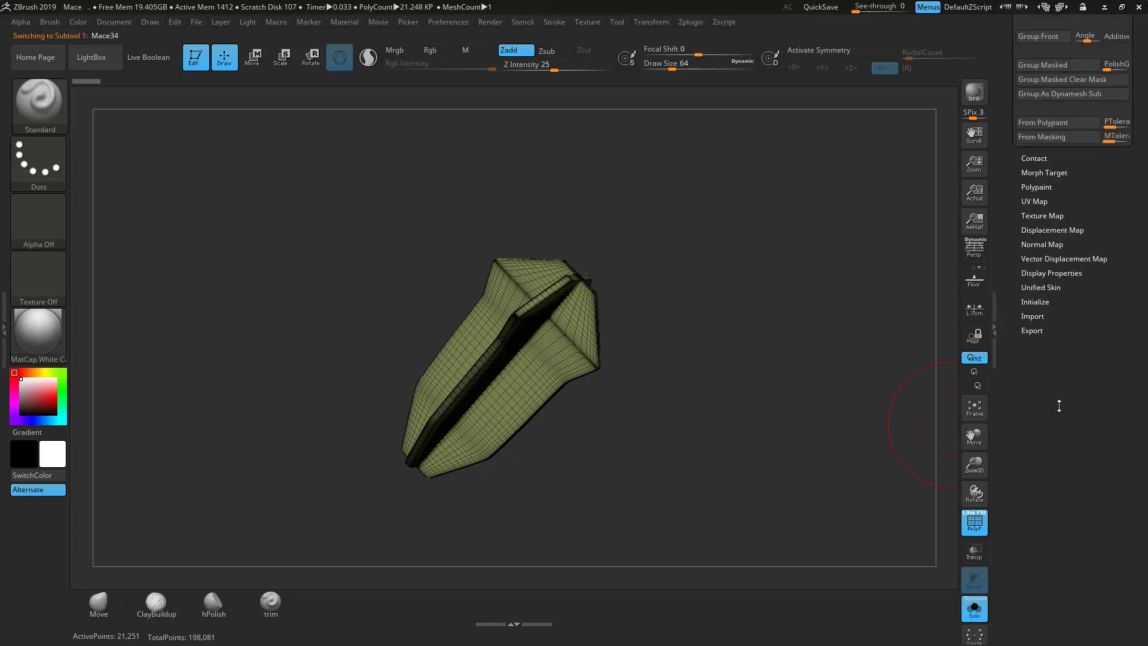
pyautogui.scroll(7, 1114, 373)
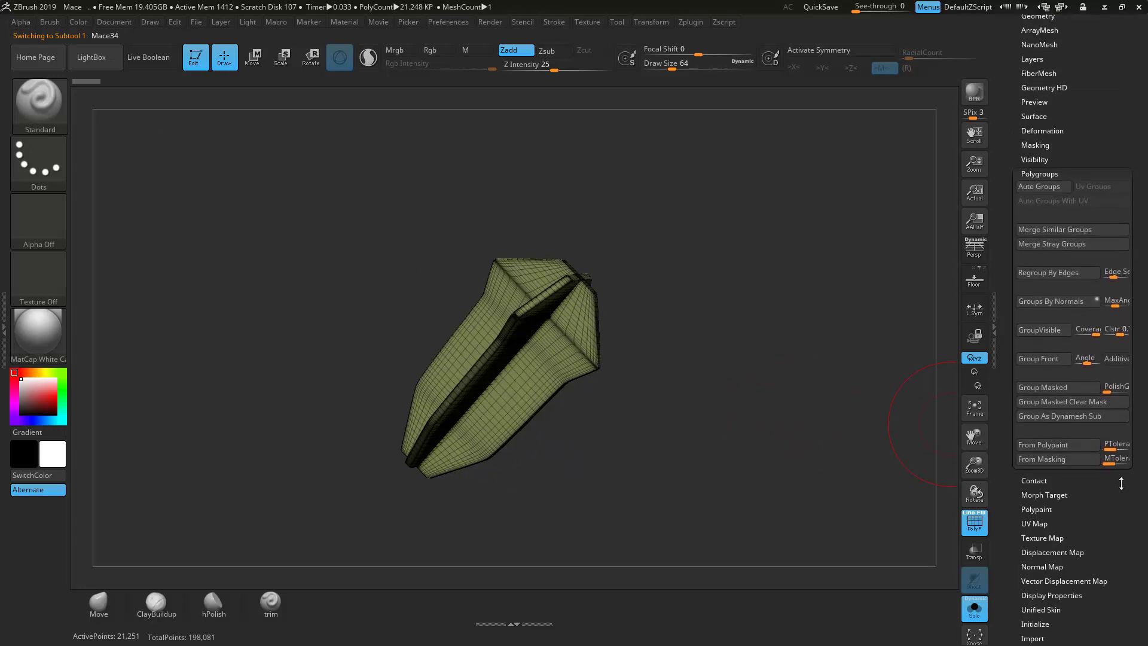
pyautogui.click(1038, 305)
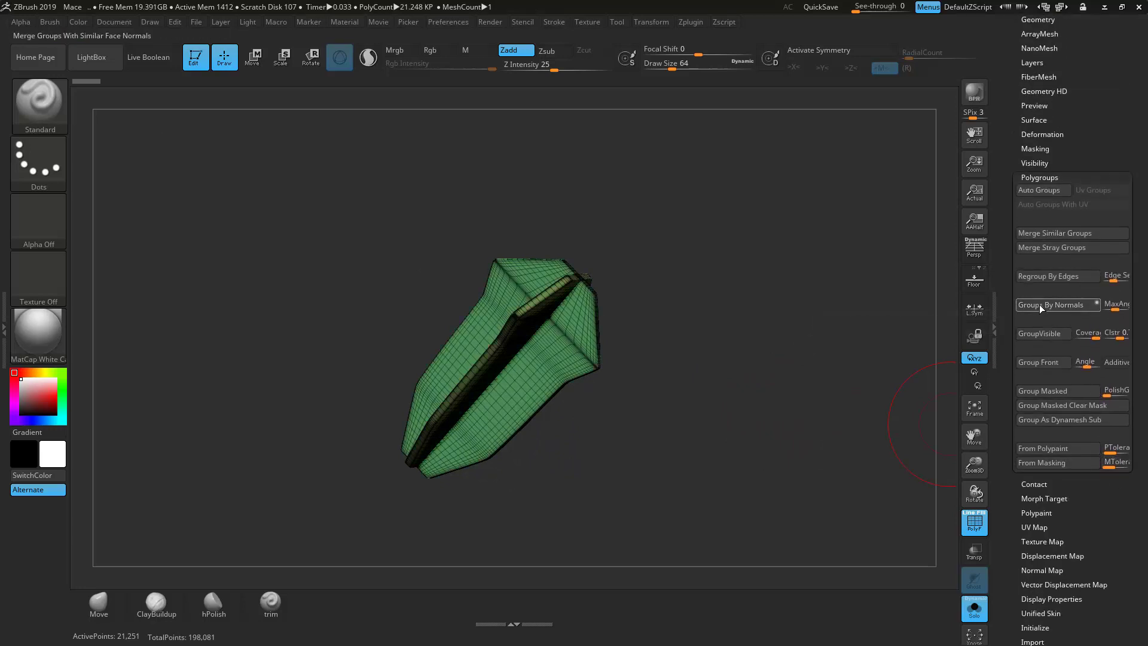
pyautogui.moveTo(849, 372); pyautogui.dragTo(756, 315)
pyautogui.keyDown('alt'); pyautogui.moveTo(755, 314); pyautogui.dragTo(791, 353); pyautogui.keyUp('alt')
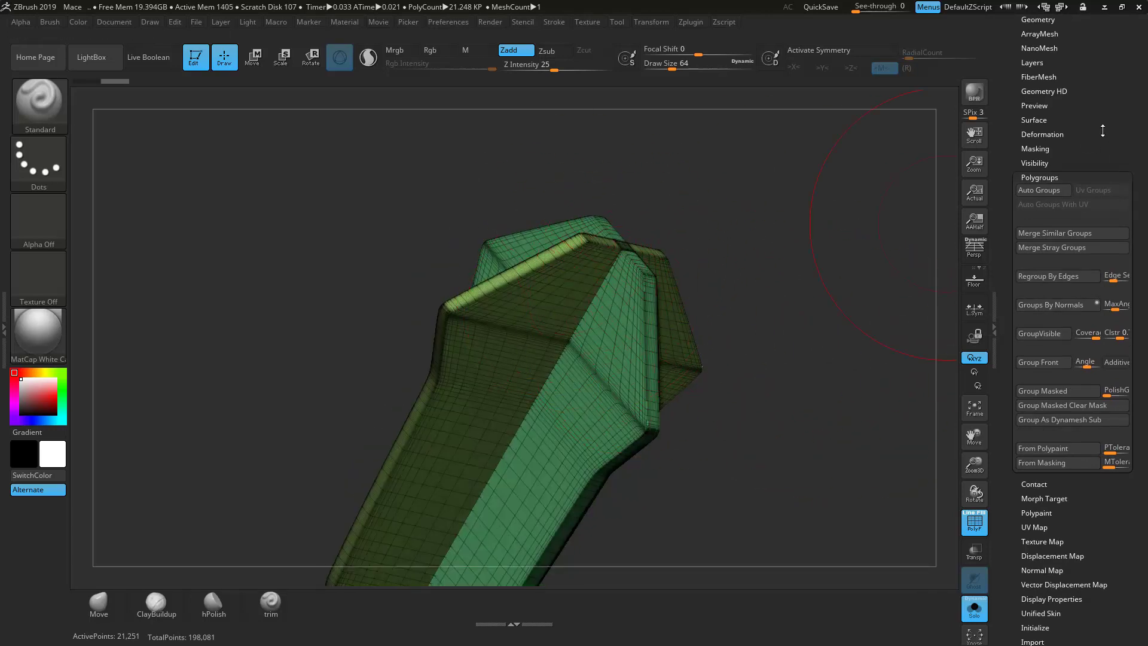
# Step: Split the fins into separate subtools with Groups Split and turn off Solo mode
pyautogui.scroll(5, 1103, 131)
pyautogui.click(1034, 157)
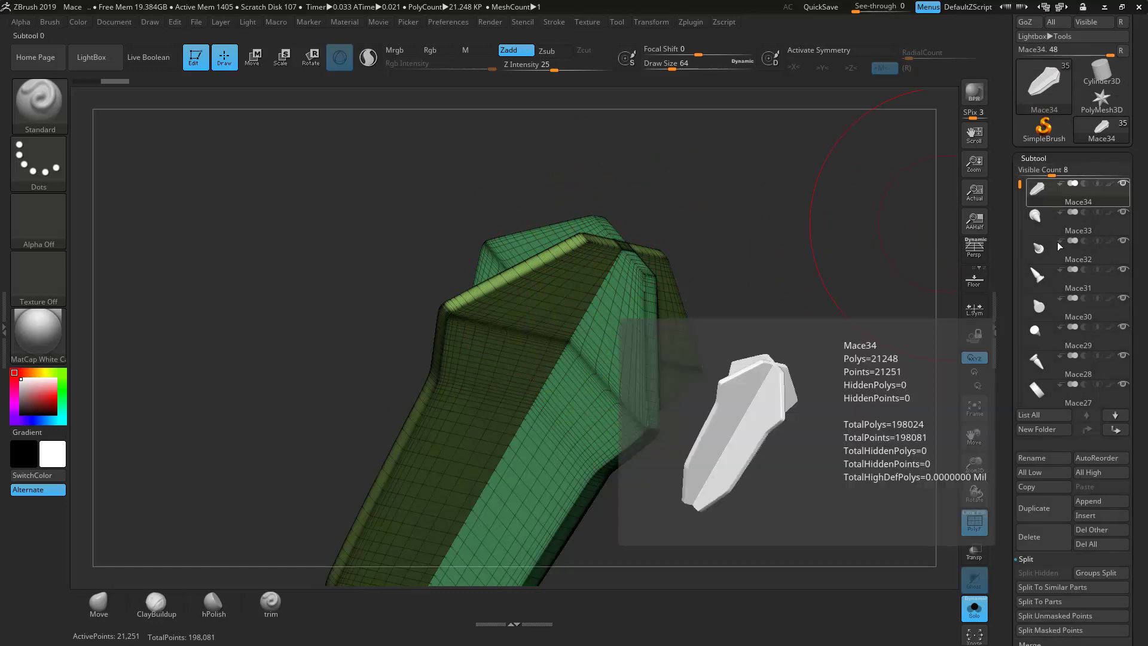
pyautogui.click(1099, 574)
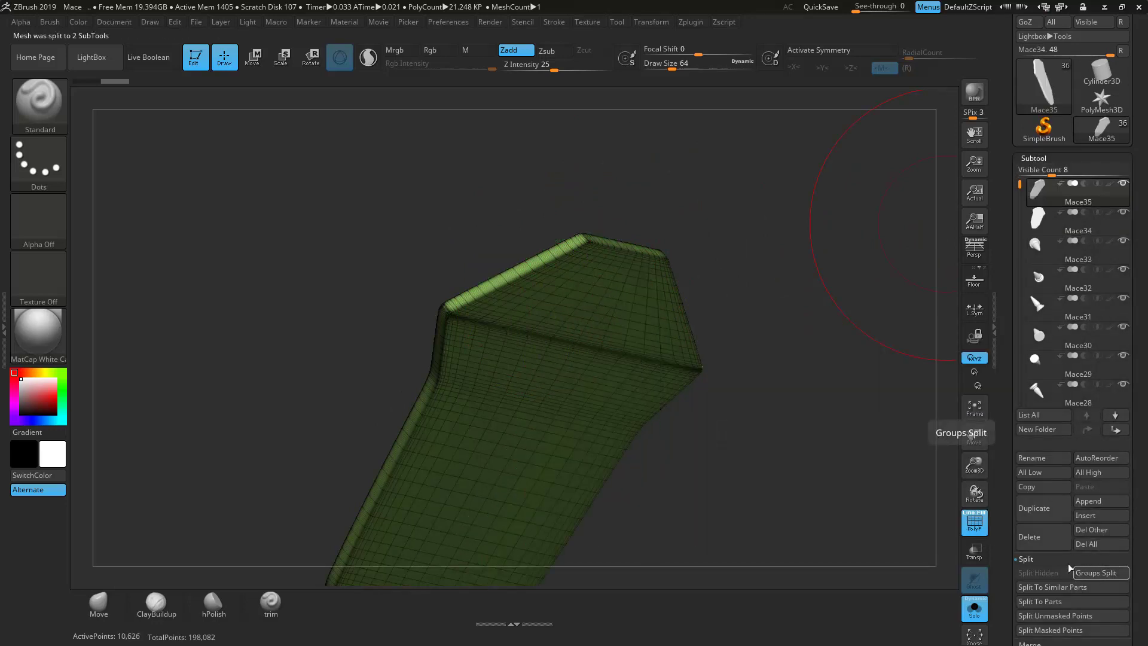
pyautogui.click(977, 615)
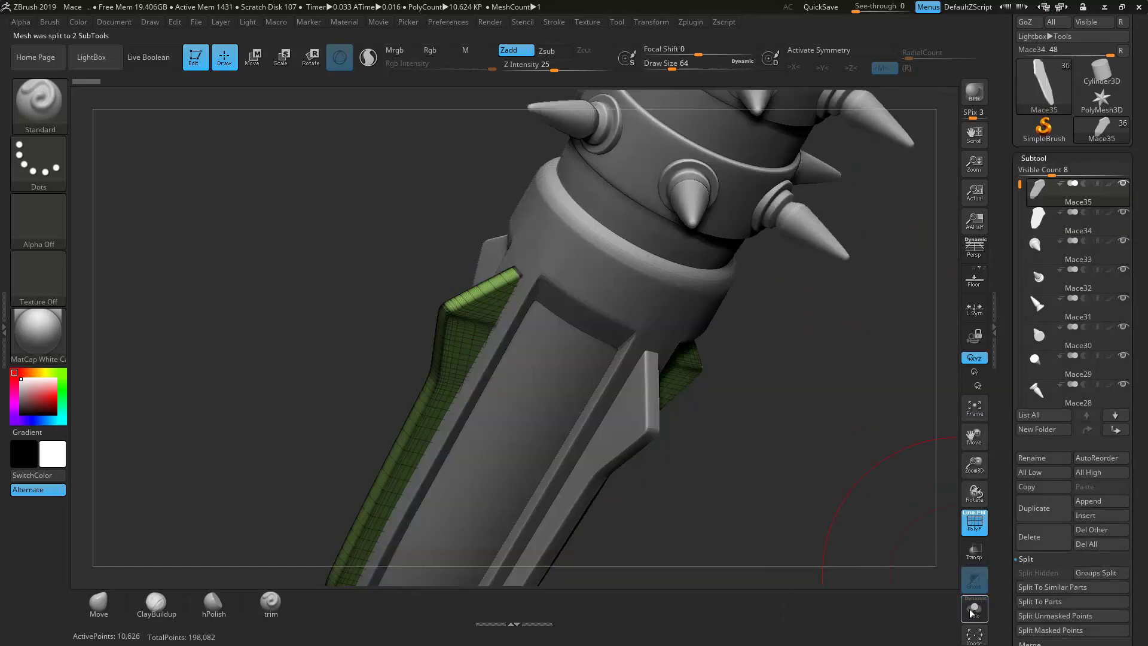
# Step: Turn off the polyframe display and select the subtool of the topmost spiked band on the mace head
pyautogui.moveTo(821, 477); pyautogui.dragTo(784, 440)
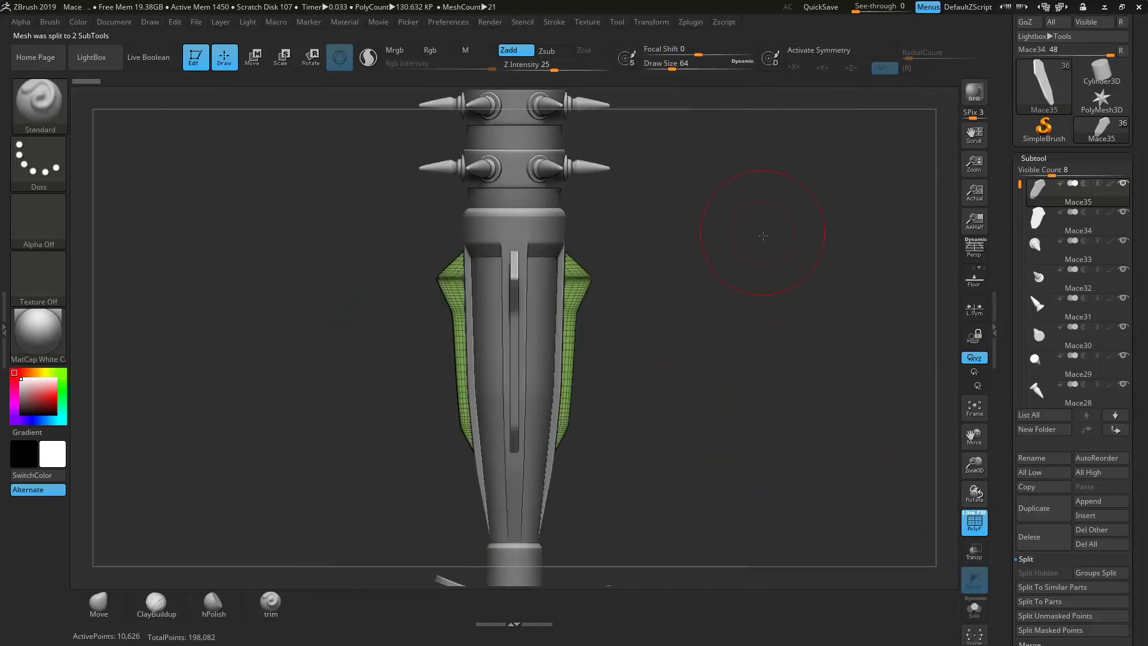
pyautogui.keyDown('alt'); pyautogui.moveTo(762, 235); pyautogui.dragTo(780, 395); pyautogui.keyUp('alt')
pyautogui.click(977, 526)
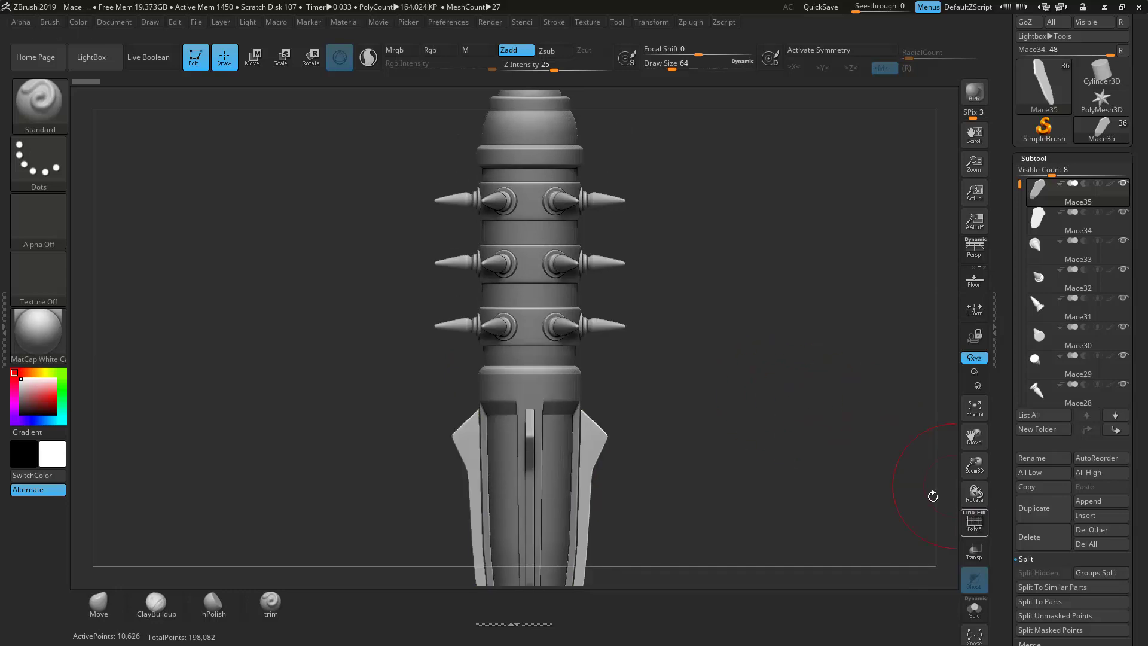
pyautogui.keyDown('alt'); pyautogui.moveTo(748, 336); pyautogui.dragTo(761, 325); pyautogui.keyUp('alt')
pyautogui.keyDown('alt'); pyautogui.click(592, 414); pyautogui.keyUp('alt')
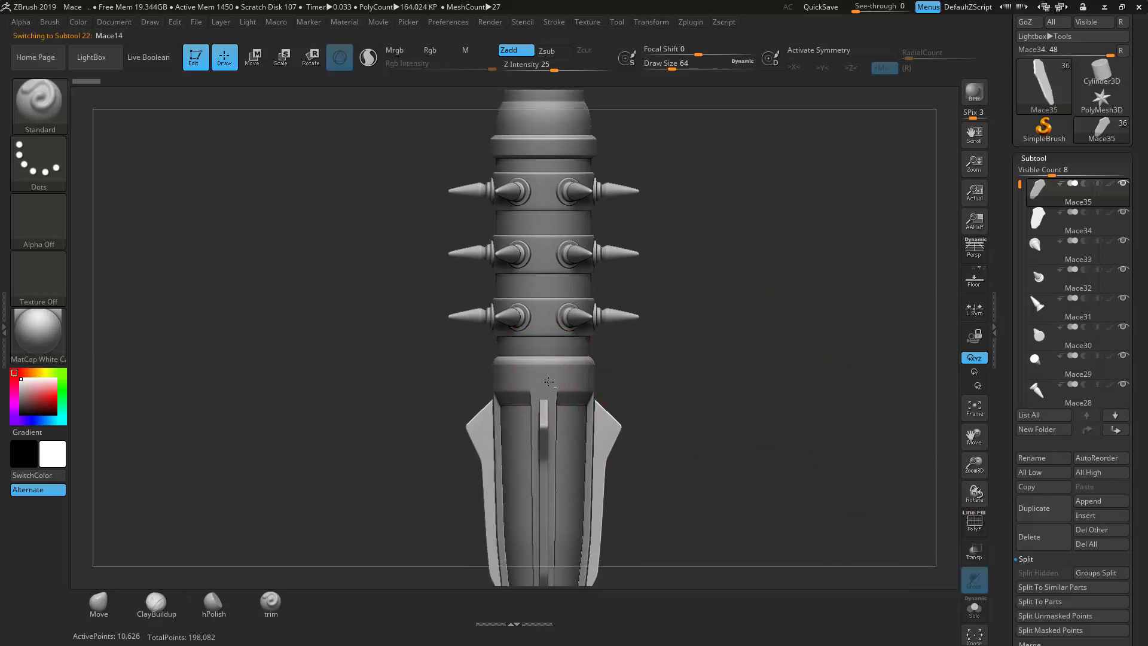
pyautogui.keyDown('alt'); pyautogui.click(606, 426); pyautogui.keyUp('alt')
pyautogui.keyDown('alt'); pyautogui.moveTo(715, 371); pyautogui.dragTo(734, 477); pyautogui.keyUp('alt')
pyautogui.keyDown('alt'); pyautogui.click(581, 331); pyautogui.keyUp('alt')
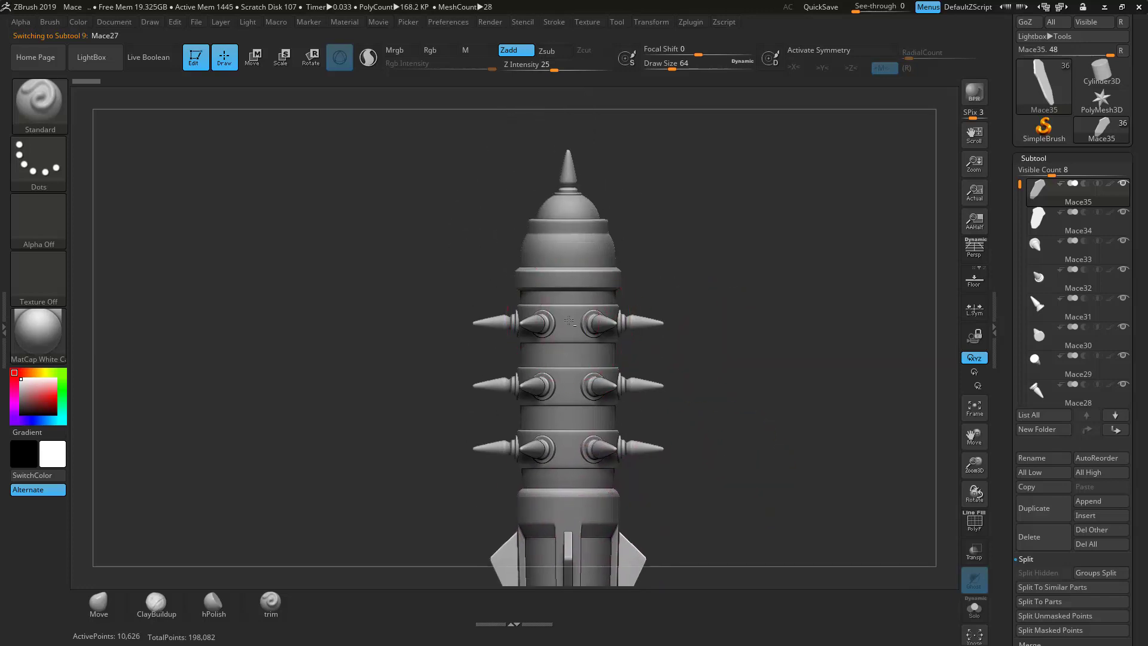
pyautogui.keyDown('alt'); pyautogui.moveTo(760, 317); pyautogui.dragTo(776, 503); pyautogui.keyUp('alt')
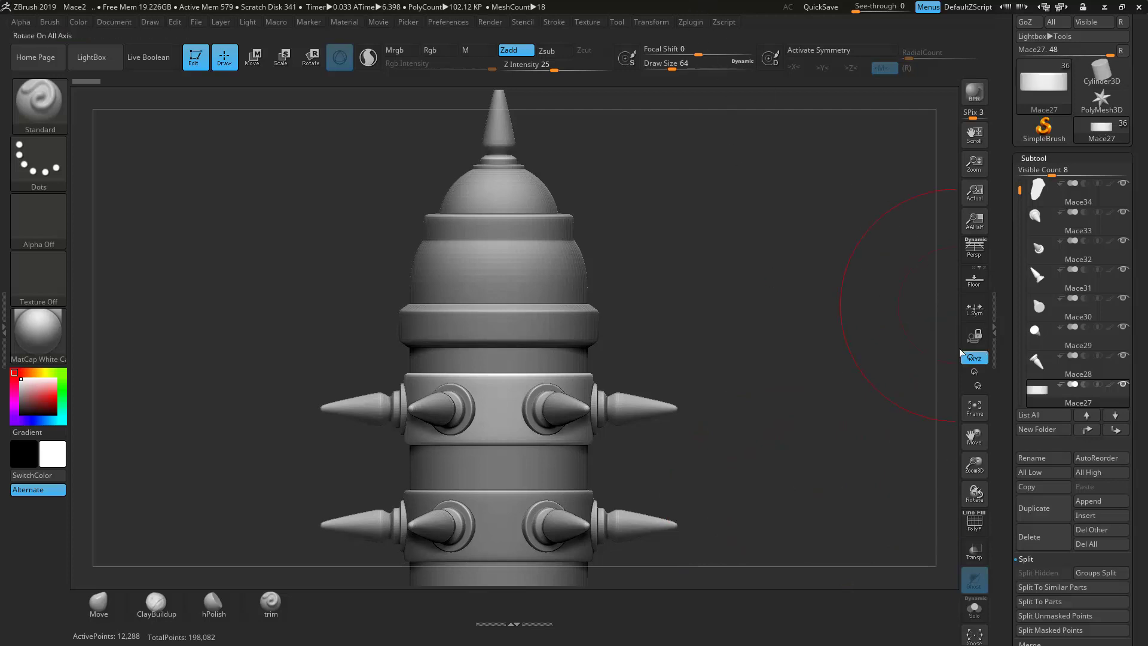
# Step: Choose the trim brush and set its draw size to 3
pyautogui.click(276, 609)
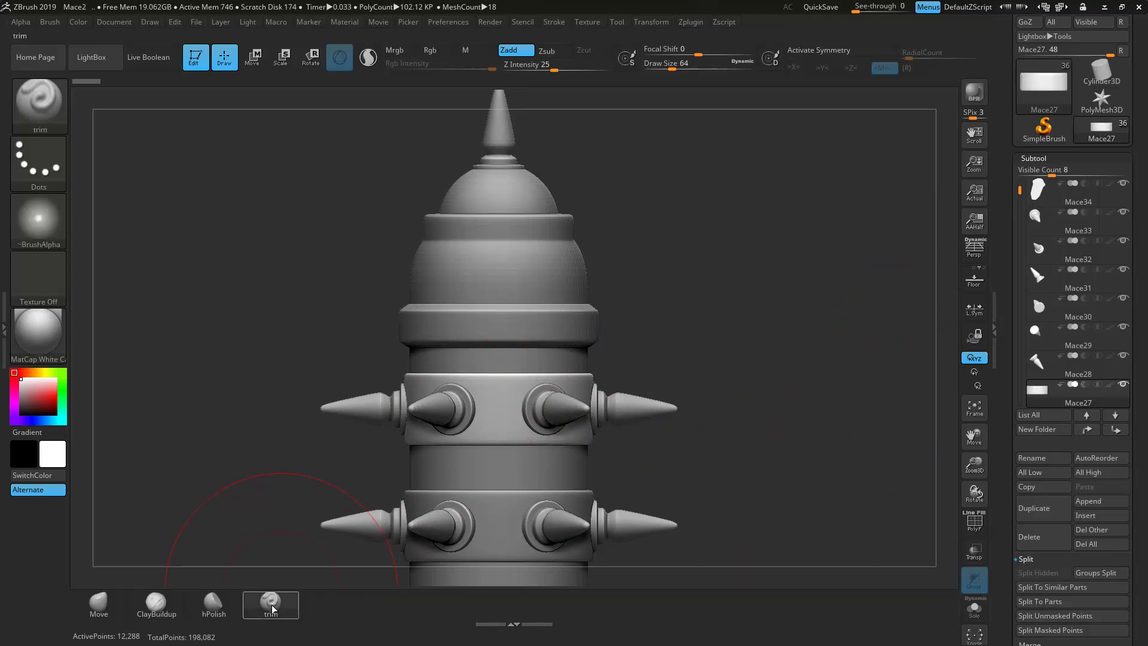
pyautogui.press('space')
pyautogui.moveTo(701, 302); pyautogui.dragTo(677, 306)
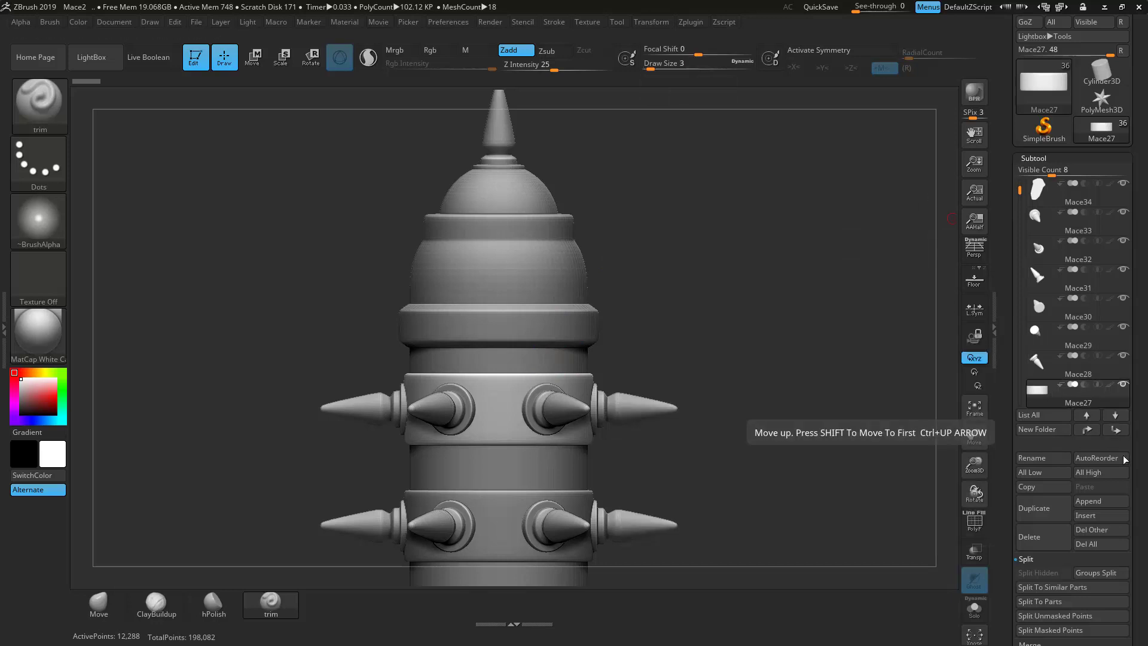
# Step: Turn on the polyframe display and retopologize the selected spiked band with ZRemesher
pyautogui.moveTo(1139, 472); pyautogui.dragTo(1132, 366)
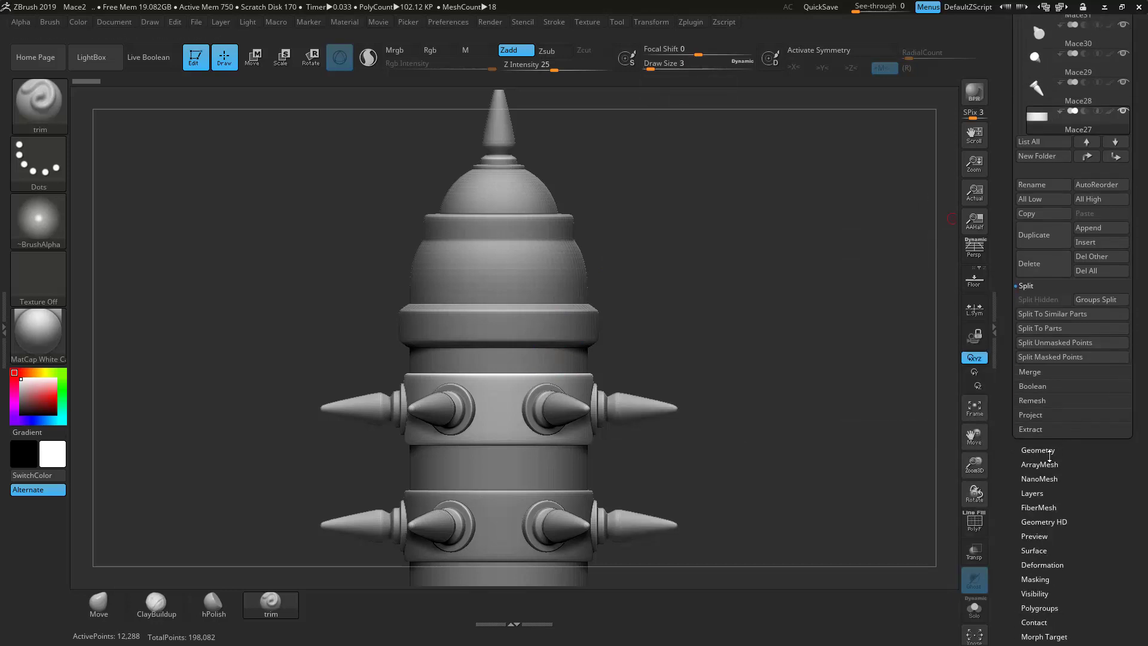
pyautogui.click(1045, 451)
pyautogui.scroll(5, 1083, 278)
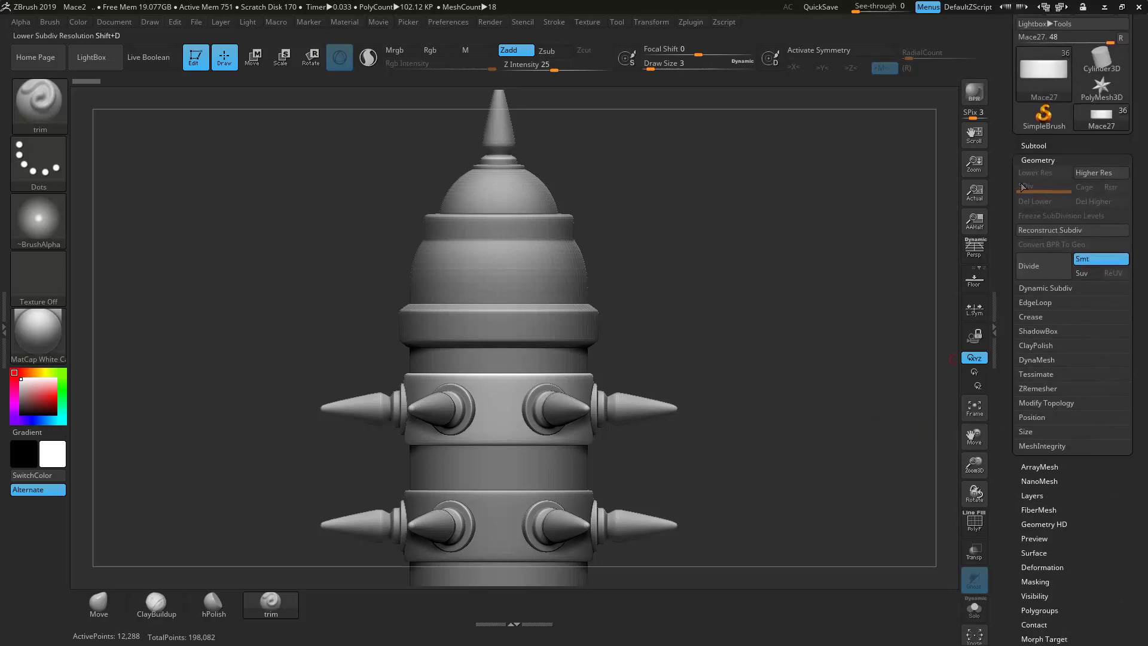
pyautogui.click(974, 521)
pyautogui.keyDown('alt'); pyautogui.moveTo(736, 394); pyautogui.dragTo(819, 622); pyautogui.keyUp('alt')
pyautogui.press('f')
pyautogui.press('f')
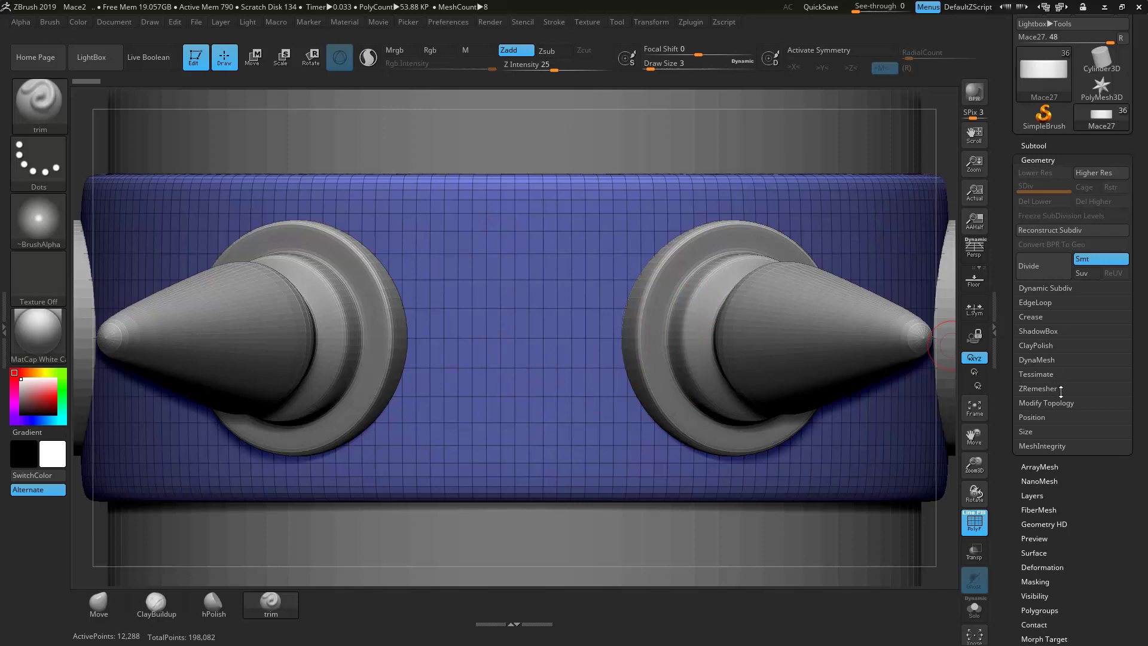
pyautogui.click(1037, 388)
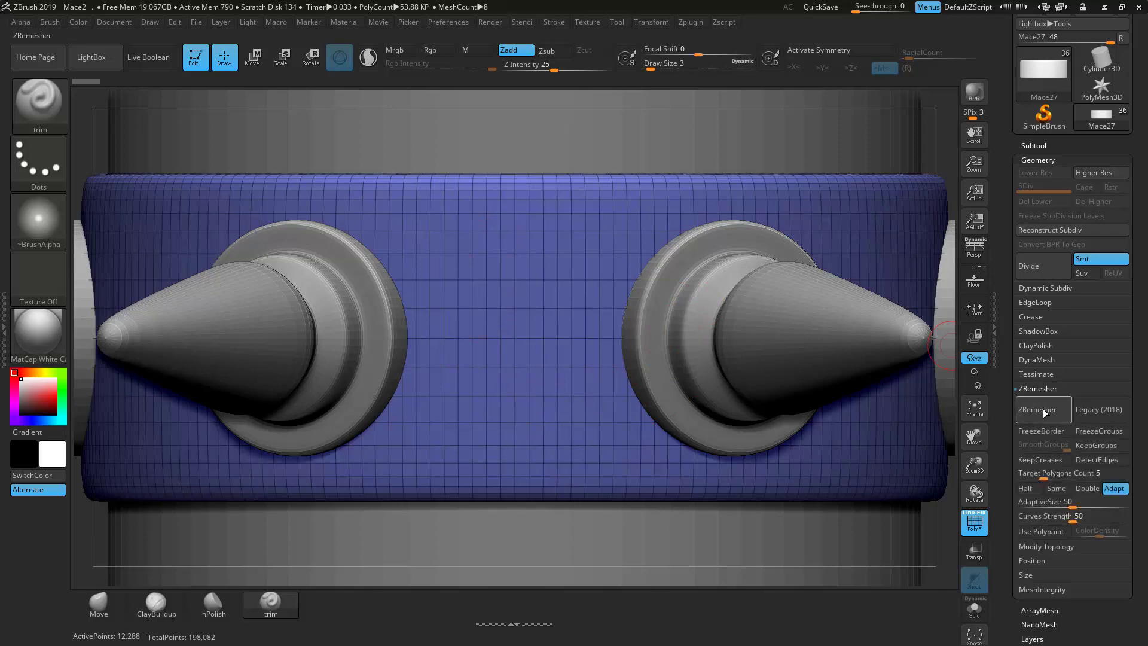
pyautogui.click(1042, 407)
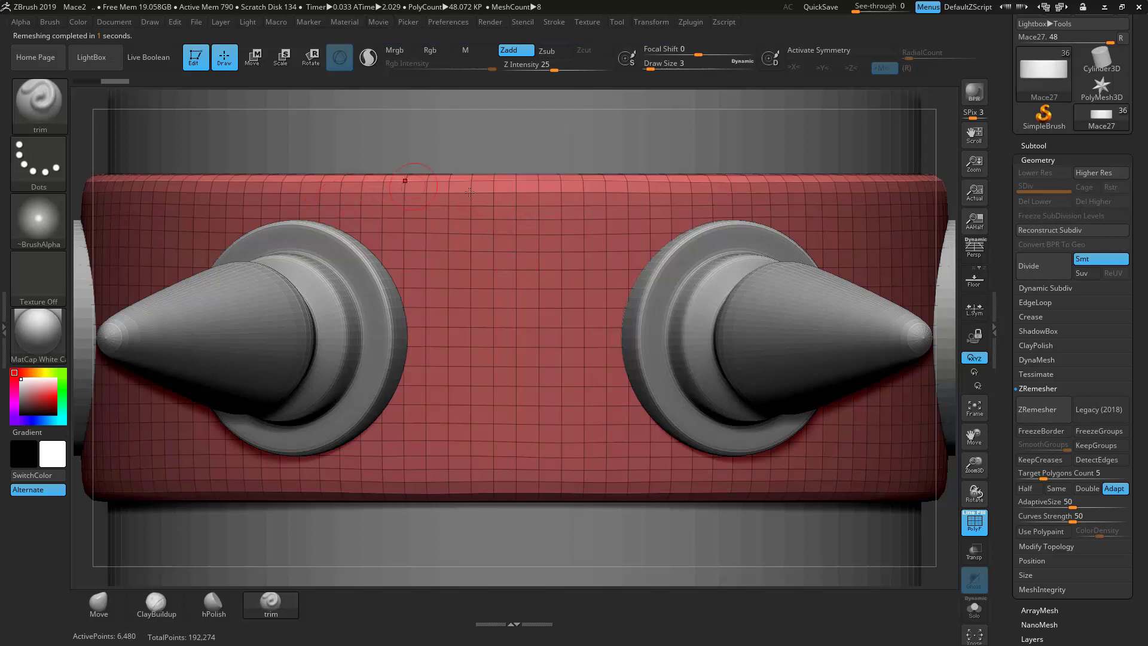
# Step: Subdivide the remeshed band three times to reach SDiv 4, and turn off the polyframe display
pyautogui.hotkey('ctrl', 'd')
pyautogui.hotkey('ctrl', 'd')
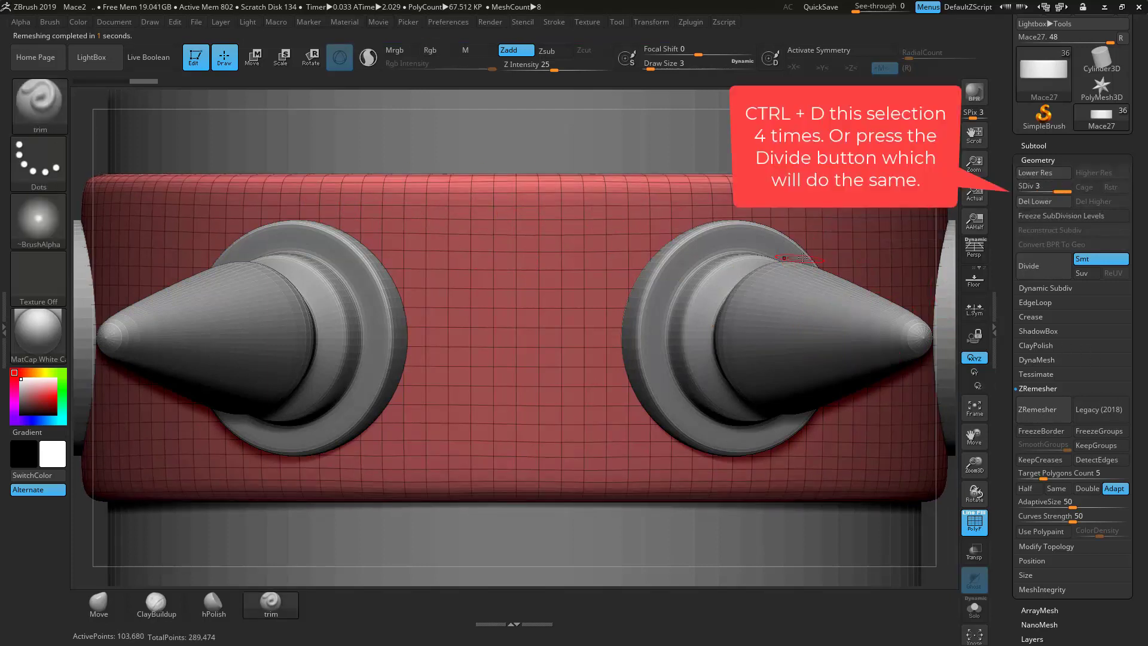
pyautogui.hotkey('ctrl', 'd')
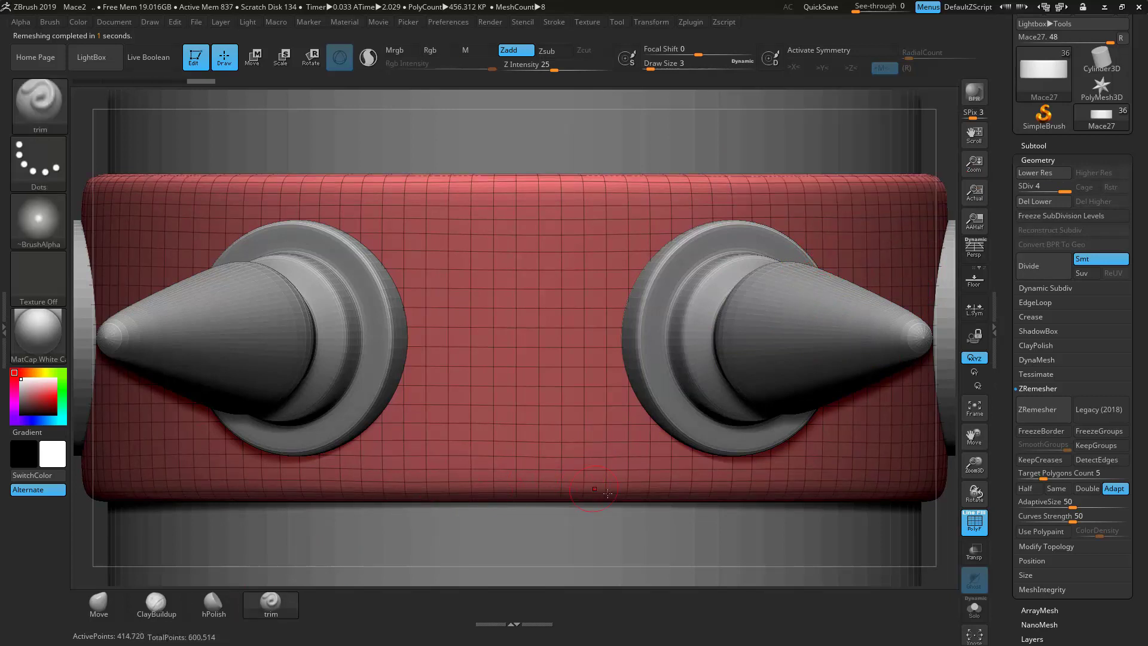
pyautogui.click(975, 521)
pyautogui.keyDown('ctrl'); pyautogui.moveTo(949, 526); pyautogui.dragTo(893, 488, button='right'); pyautogui.keyUp('ctrl')
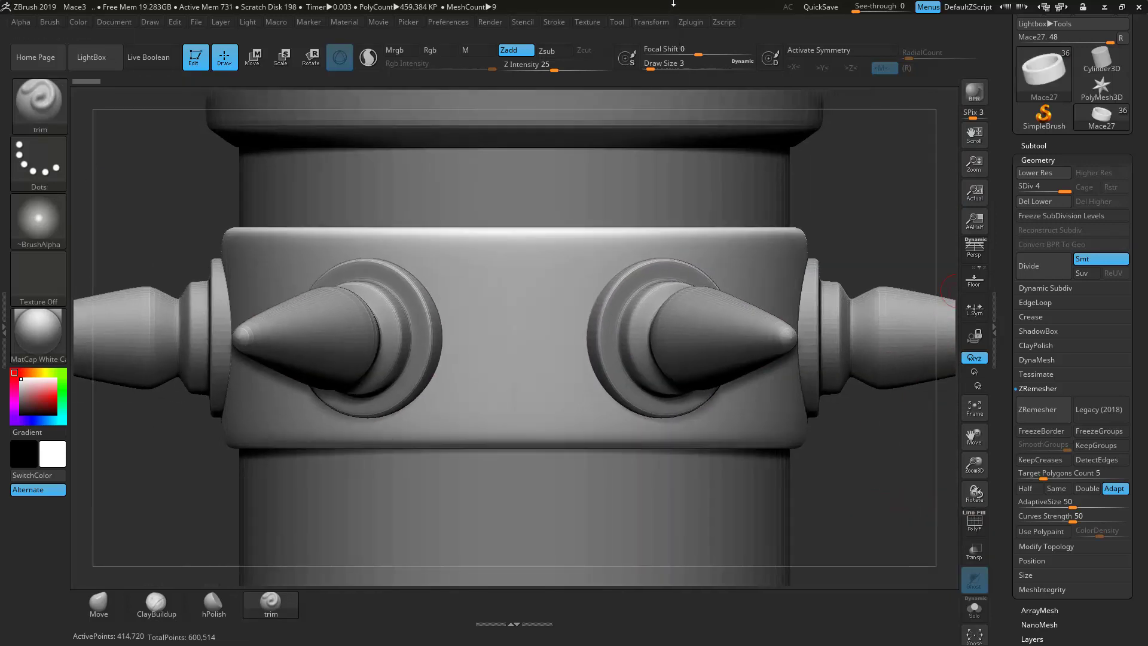
# Step: Try the trim brush on the band with a small smiley face, and undo the strokes
pyautogui.moveTo(461, 263)
pyautogui.mouseDown()
pyautogui.moveTo(538, 279)
pyautogui.moveTo(554, 264)
pyautogui.moveTo(493, 254)
pyautogui.moveTo(493, 271)
pyautogui.moveTo(521, 267)
pyautogui.mouseUp()
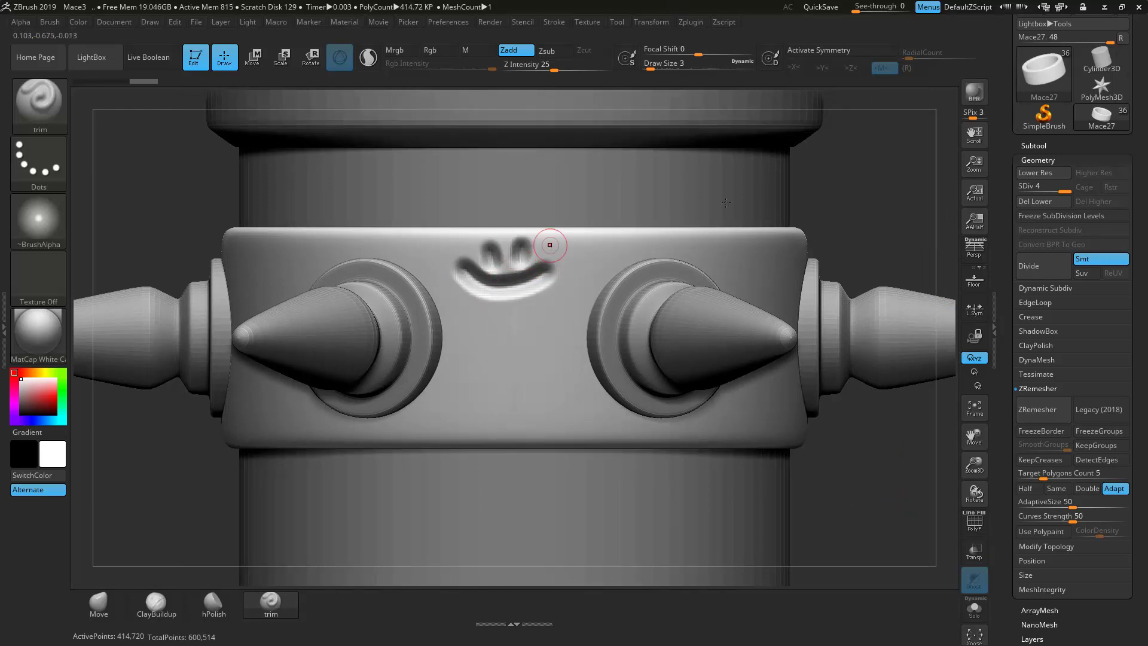
pyautogui.hotkey('ctrl', 'z')
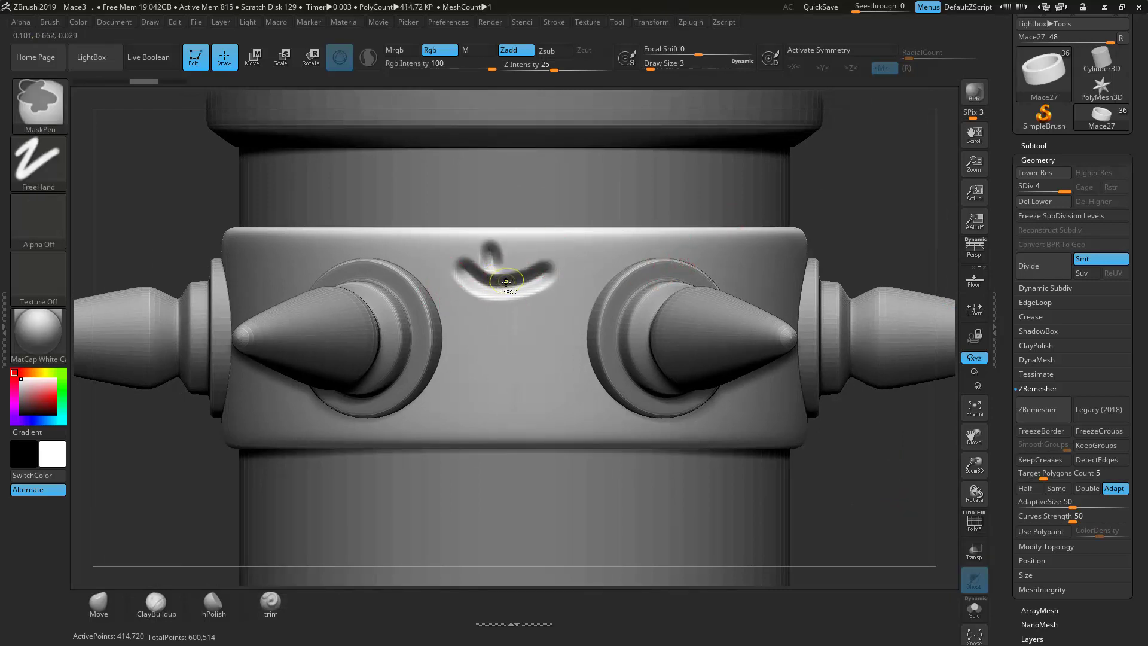
pyautogui.keyDown('alt'); pyautogui.moveTo(869, 185); pyautogui.dragTo(688, 335); pyautogui.keyUp('alt')
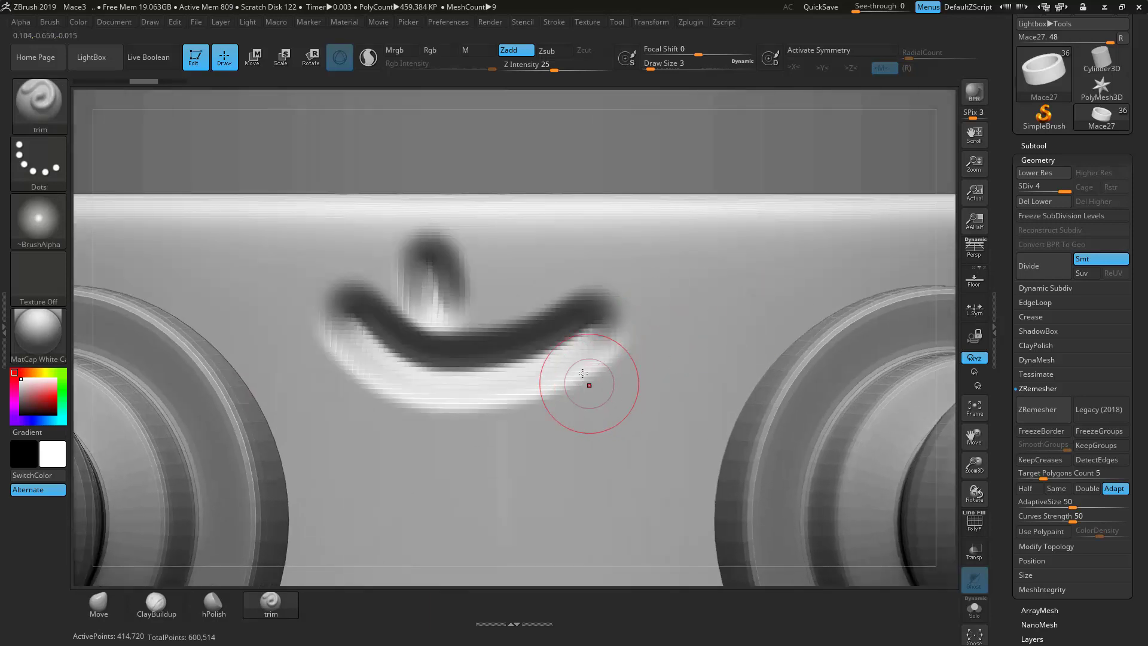
pyautogui.hotkey('ctrl', 'z')
pyautogui.hotkey('ctrl', 'z')
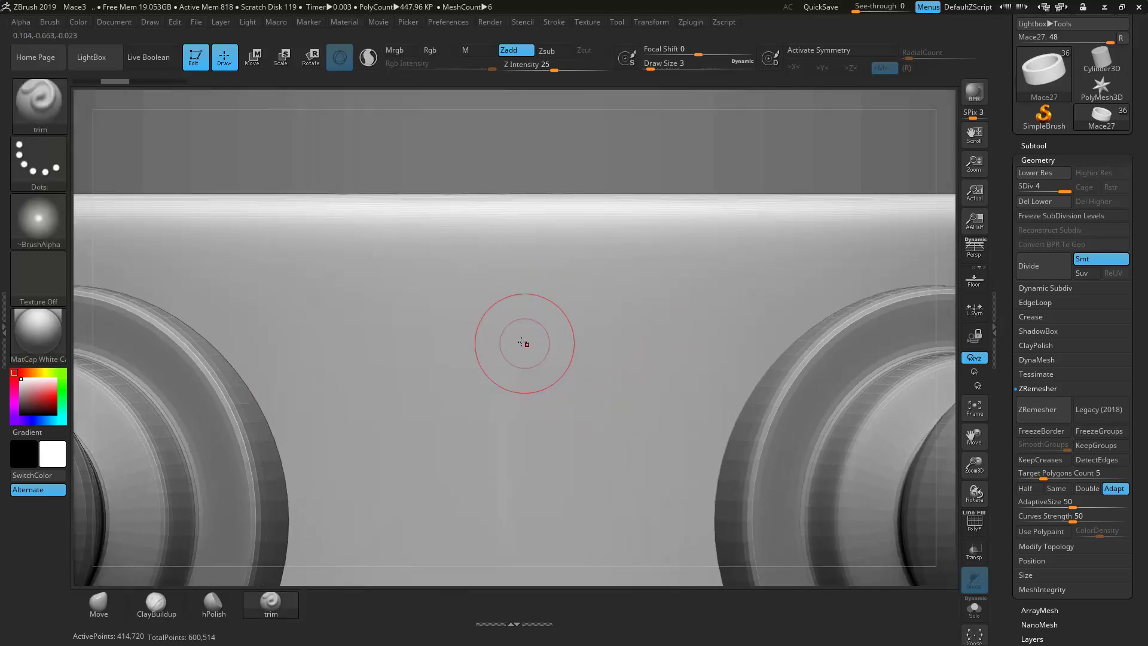
# Step: Divide the spiked band once more to reach SDiv 5
pyautogui.click(1039, 260)
pyautogui.click(1042, 264)
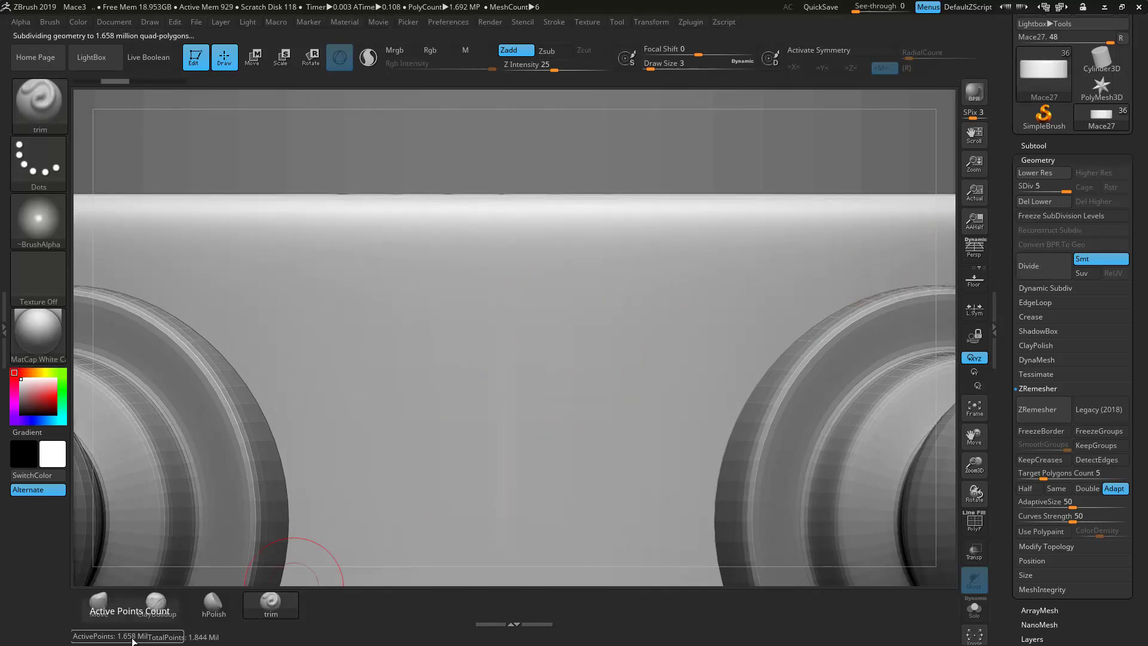
# Step: Carve another trial smiley into the denser band to check its stroke quality, and undo it
pyautogui.moveTo(347, 286)
pyautogui.mouseDown()
pyautogui.moveTo(386, 335)
pyautogui.moveTo(568, 361)
pyautogui.moveTo(619, 293)
pyautogui.mouseUp()
pyautogui.moveTo(462, 242); pyautogui.dragTo(463, 270)
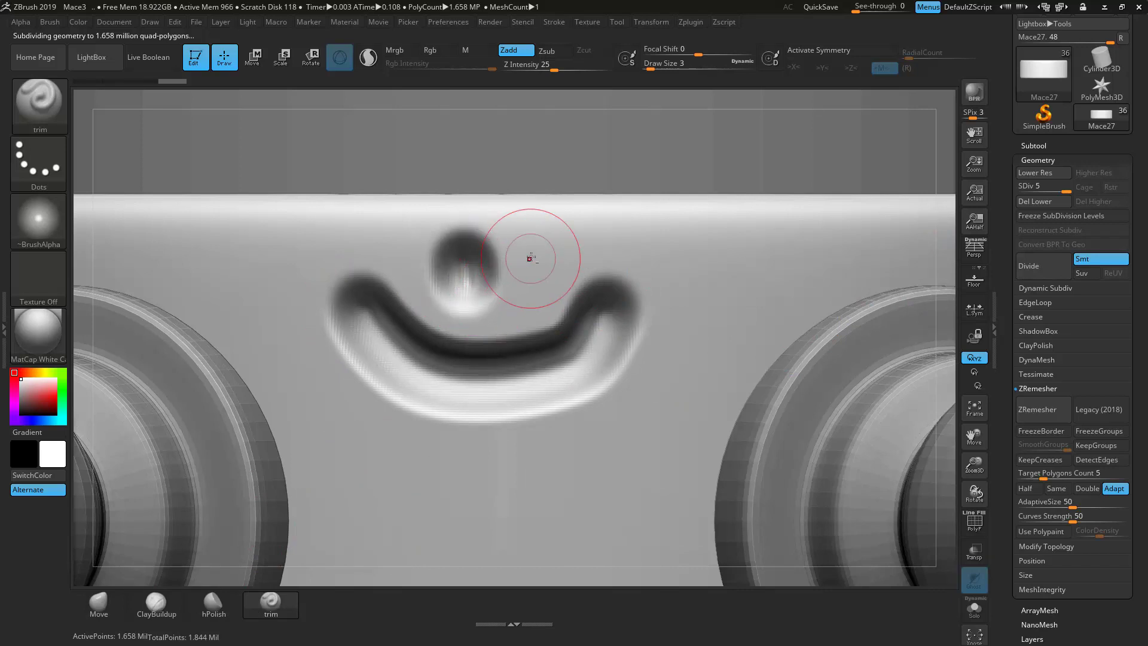
pyautogui.moveTo(526, 242); pyautogui.dragTo(527, 269)
pyautogui.press('f')
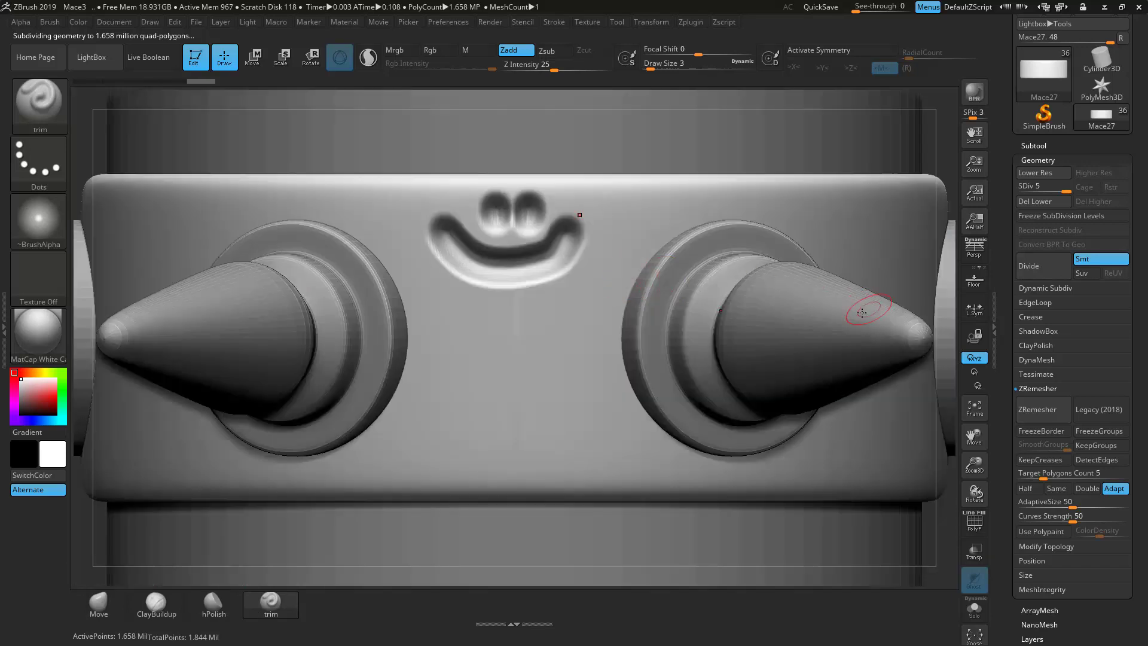
pyautogui.keyDown('alt'); pyautogui.moveTo(948, 150); pyautogui.dragTo(688, 143); pyautogui.keyUp('alt')
pyautogui.moveTo(796, 179)
pyautogui.mouseDown()
pyautogui.moveTo(712, 221)
pyautogui.moveTo(843, 203)
pyautogui.moveTo(801, 195)
pyautogui.moveTo(910, 286)
pyautogui.moveTo(901, 144)
pyautogui.moveTo(892, 279)
pyautogui.mouseUp()
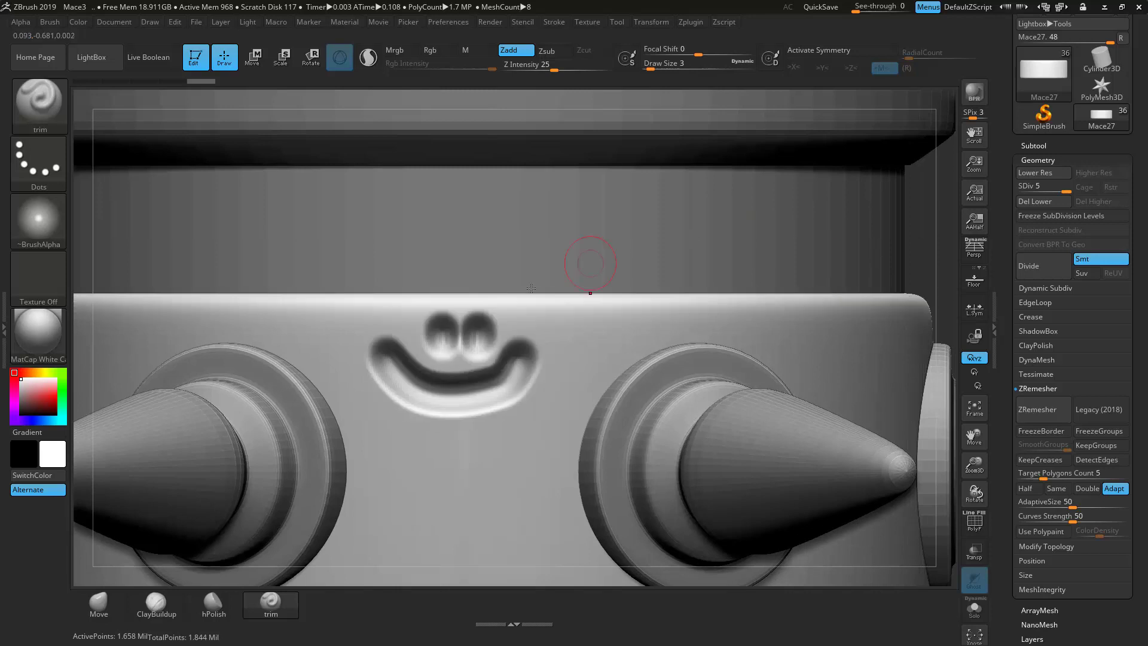
pyautogui.hotkey('ctrl', 'z')
pyautogui.hotkey('ctrl', 'z')
pyautogui.hotkey('ctrl', 'z')
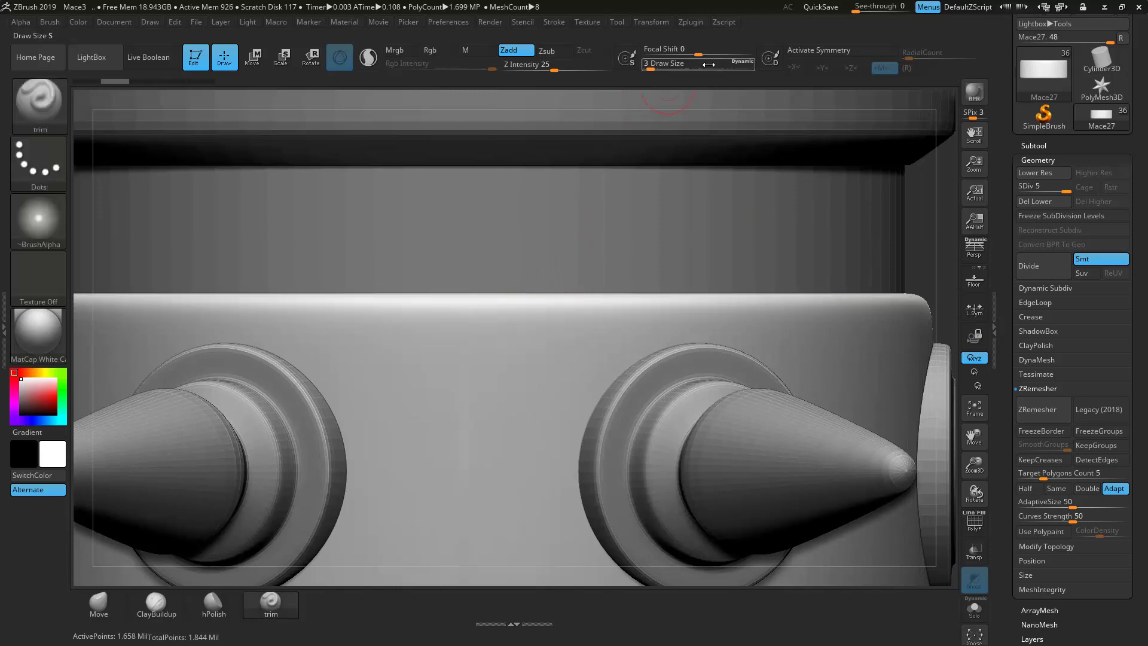
# Step: Set the trim brush's draw size to 2 and activate symmetry on the X, Y and Z axes
pyautogui.moveTo(689, 65); pyautogui.dragTo(647, 66)
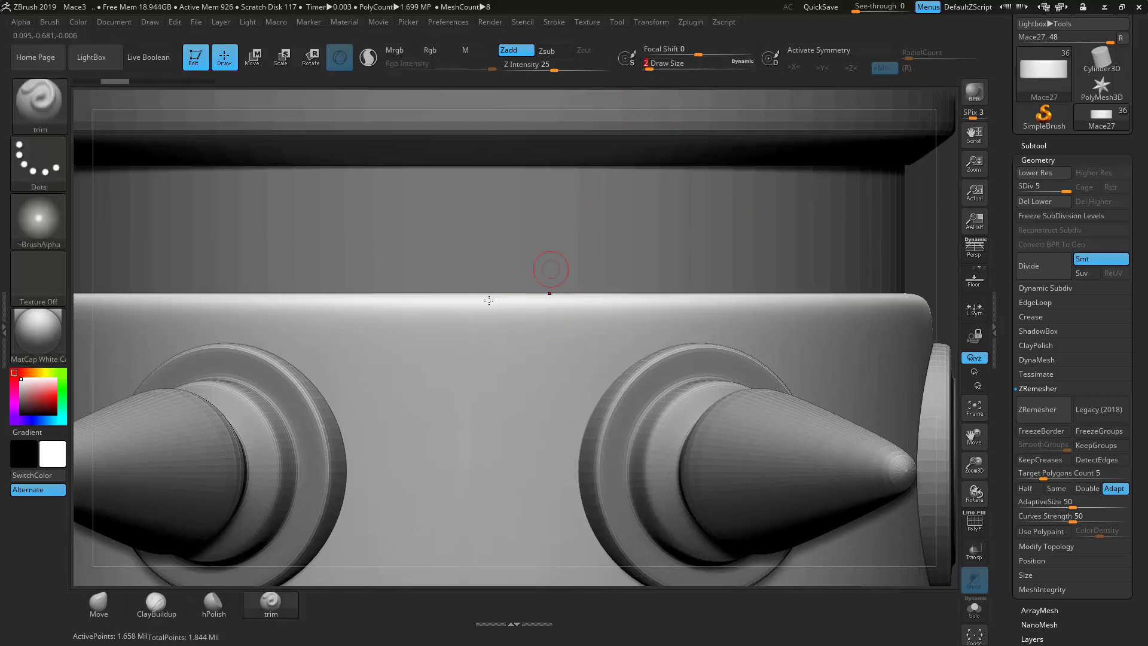
pyautogui.click(837, 51)
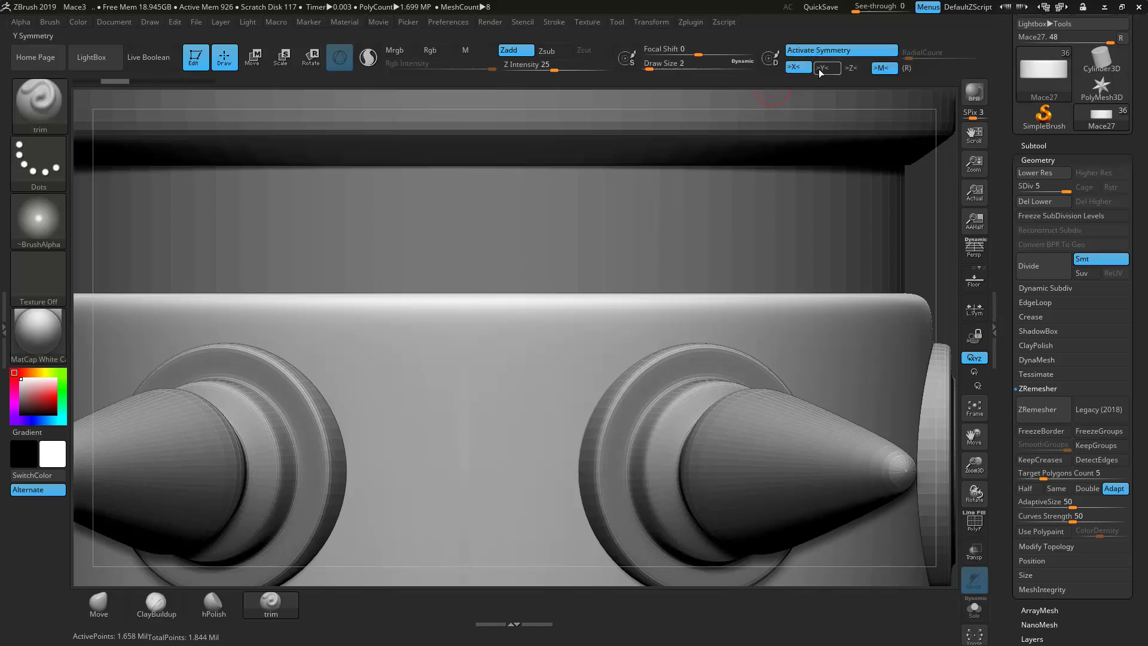
pyautogui.click(827, 68)
pyautogui.click(851, 68)
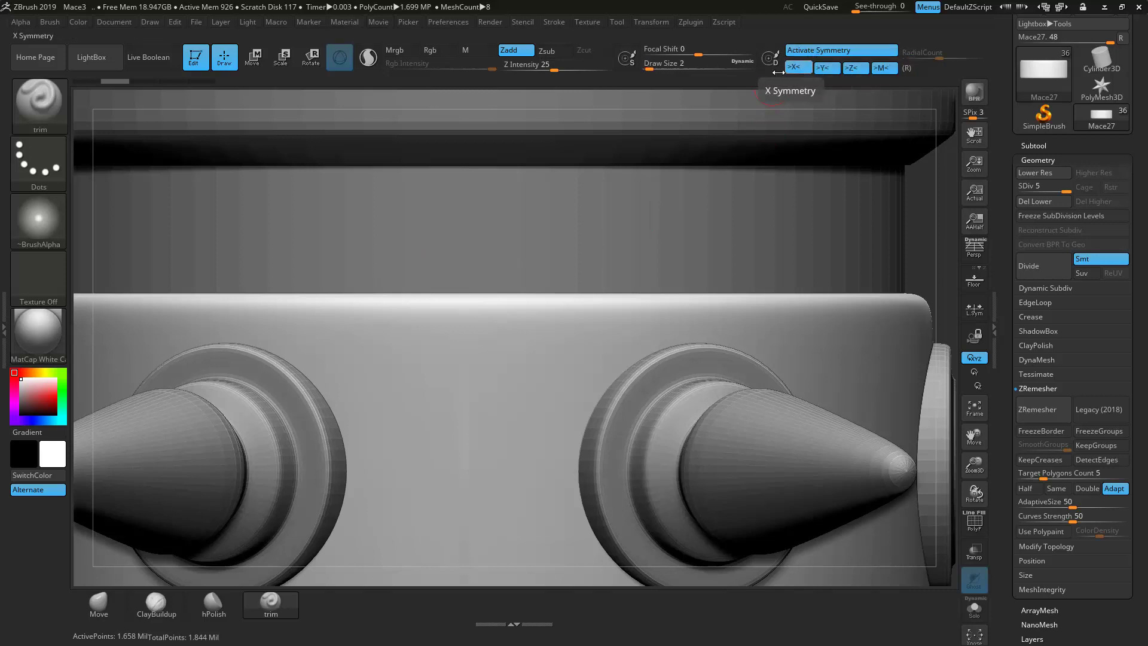
# Step: Carve a trial smiley face into the band with the three-axis symmetry on, check it from other angles, and undo it
pyautogui.moveTo(383, 346)
pyautogui.mouseDown()
pyautogui.moveTo(417, 387)
pyautogui.moveTo(502, 372)
pyautogui.moveTo(519, 347)
pyautogui.mouseUp()
pyautogui.moveTo(429, 316); pyautogui.dragTo(431, 350)
pyautogui.moveTo(472, 315); pyautogui.dragTo(473, 352)
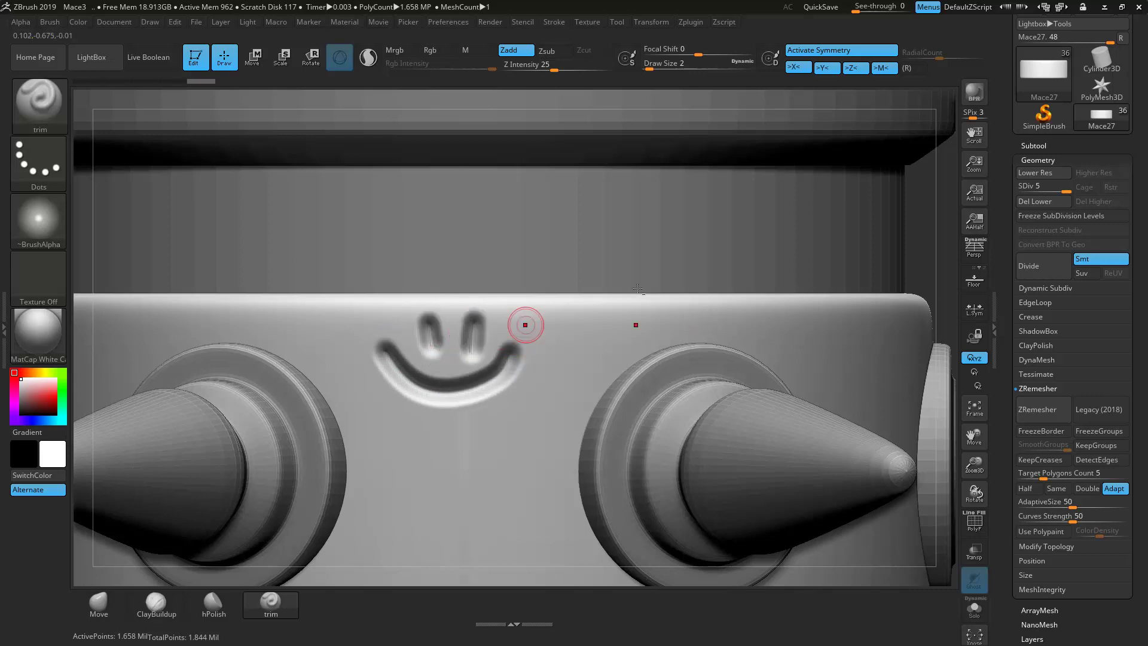
pyautogui.keyDown('ctrl'); pyautogui.moveTo(812, 190); pyautogui.dragTo(700, 248, button='right'); pyautogui.keyUp('ctrl')
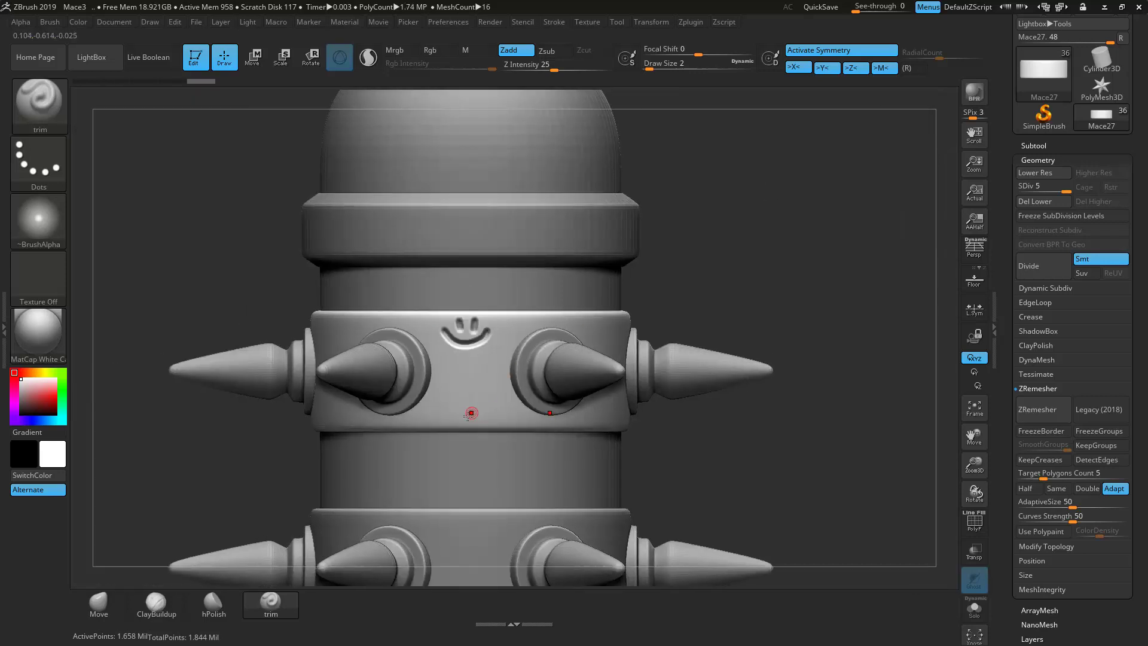
pyautogui.moveTo(775, 246); pyautogui.dragTo(636, 286)
pyautogui.moveTo(704, 259); pyautogui.dragTo(765, 228)
pyautogui.keyDown('ctrl'); pyautogui.moveTo(813, 251); pyautogui.dragTo(699, 254, button='right'); pyautogui.keyUp('ctrl')
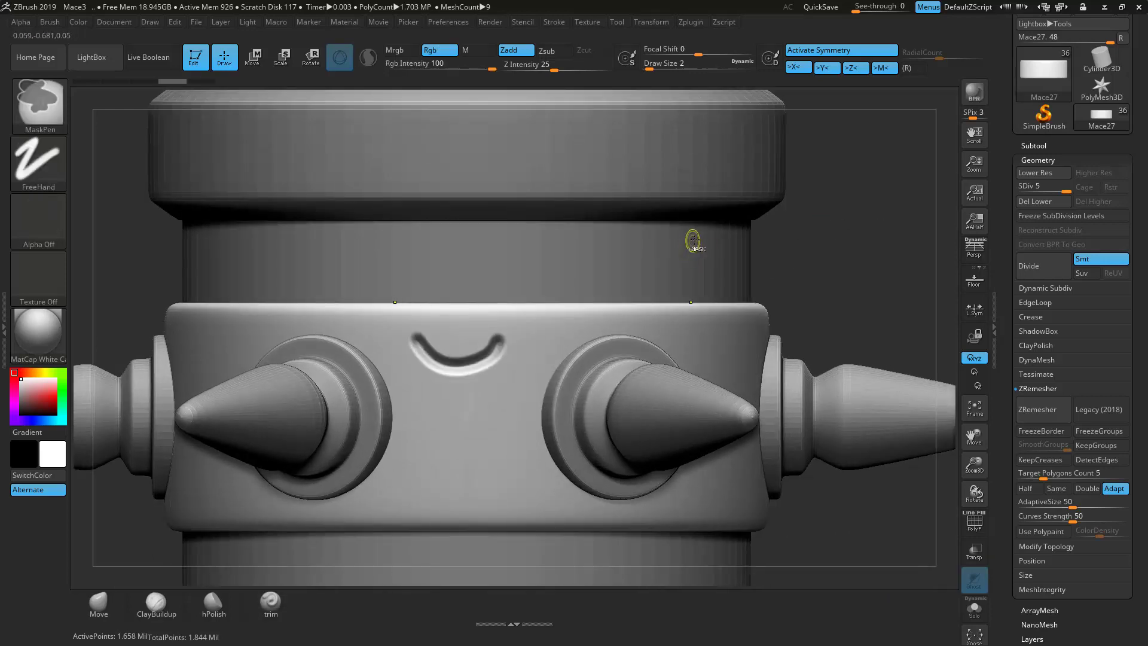
pyautogui.hotkey('ctrl', 'z')
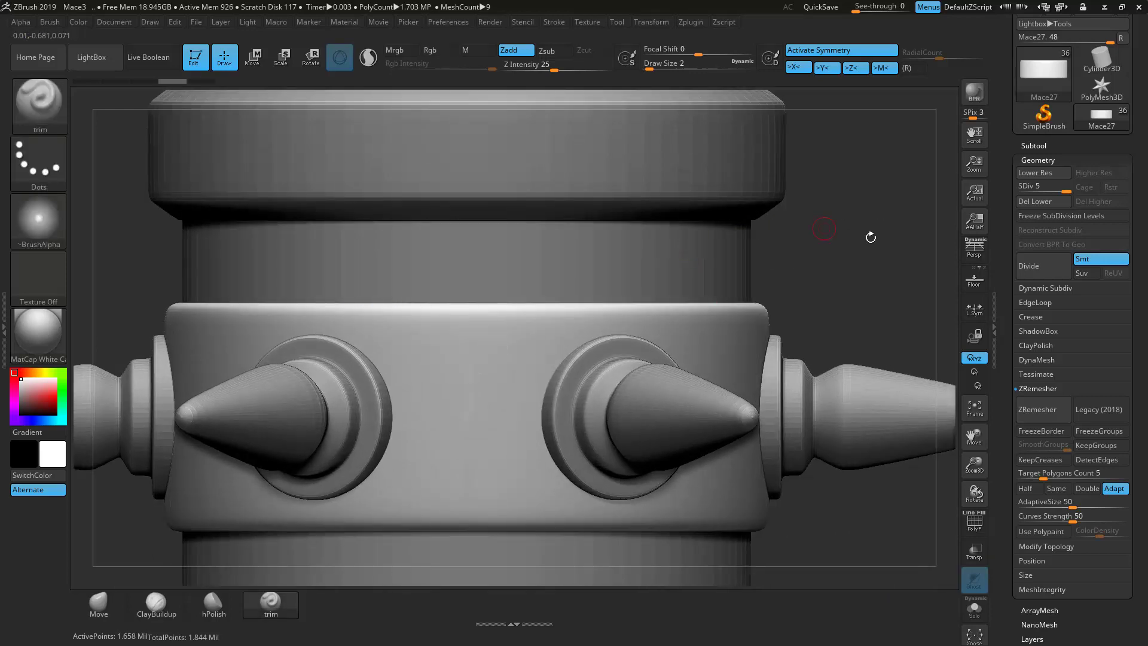
# Step: Turn on local symmetry, test it with a smiley face on the band, and undo the strokes
pyautogui.click(977, 314)
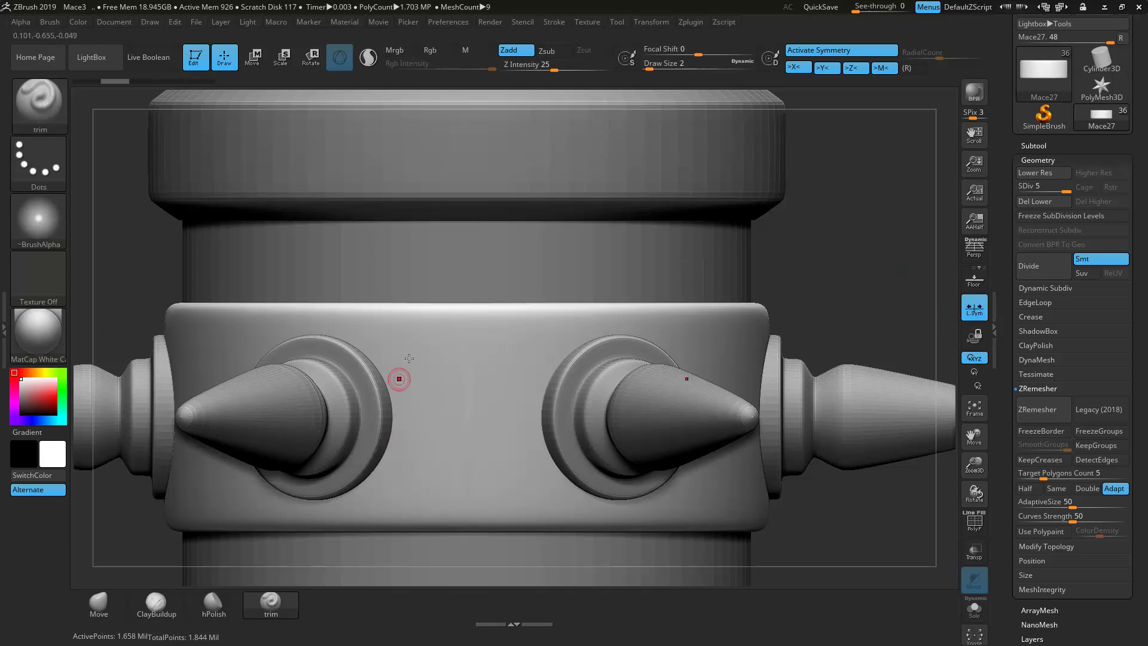
pyautogui.moveTo(425, 345)
pyautogui.mouseDown()
pyautogui.moveTo(469, 366)
pyautogui.moveTo(474, 345)
pyautogui.mouseUp()
pyautogui.click(446, 322)
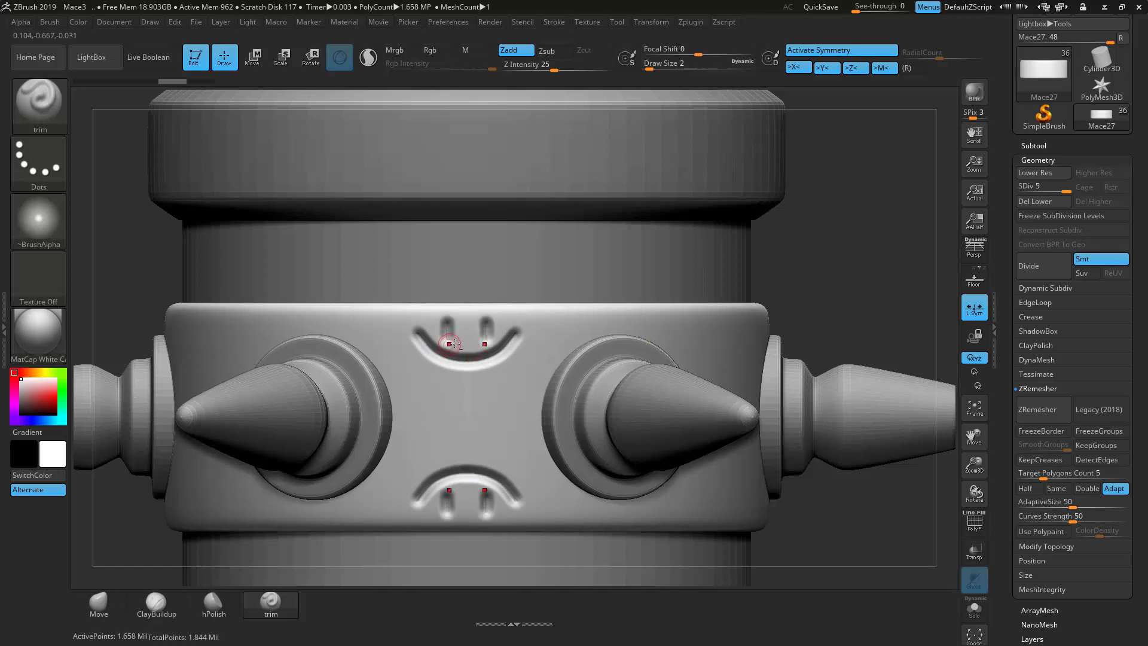
pyautogui.moveTo(805, 276)
pyautogui.mouseDown()
pyautogui.moveTo(687, 254)
pyautogui.moveTo(861, 236)
pyautogui.mouseUp()
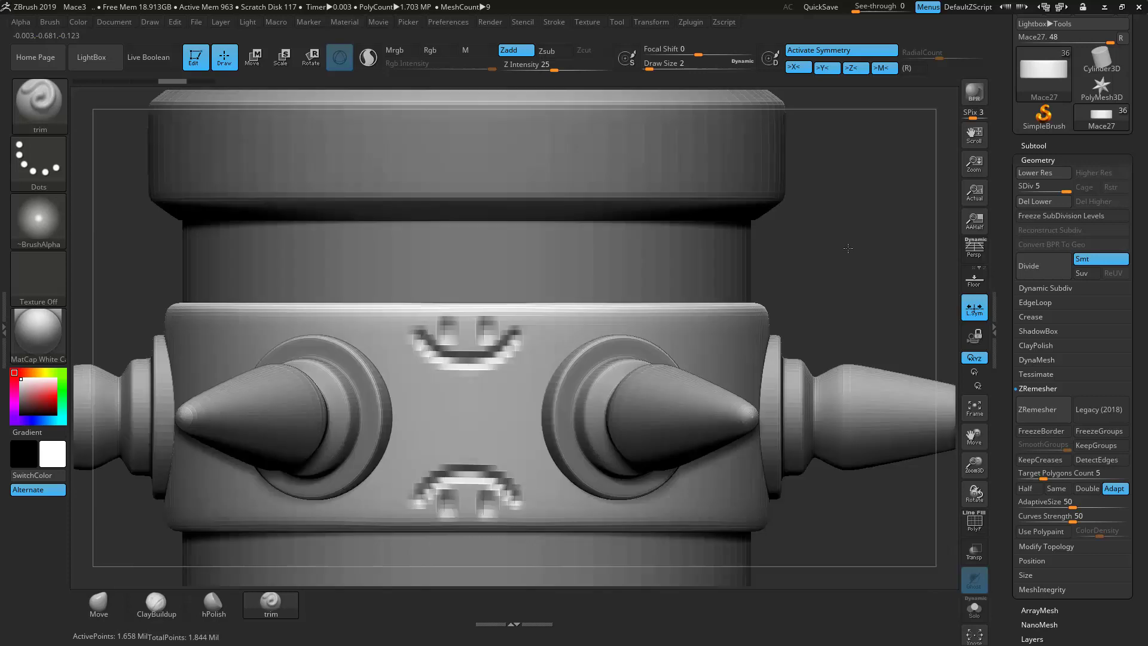
pyautogui.hotkey('ctrl', 'z')
pyautogui.hotkey('ctrl', 'z')
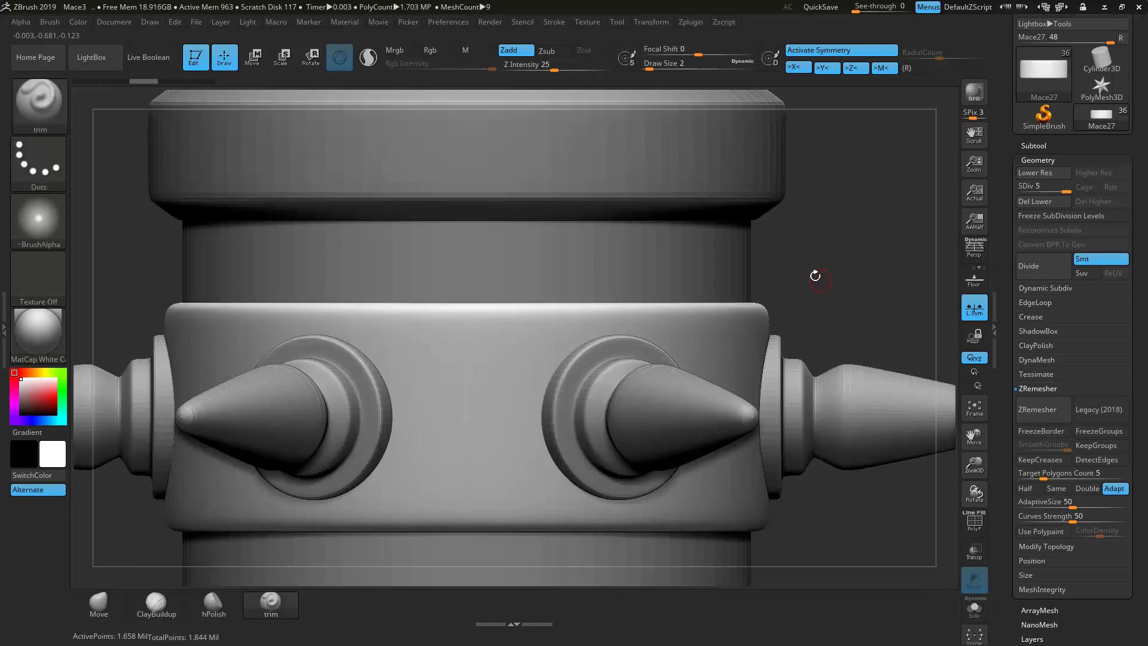
# Step: Try straight horizontal grooves between the band's spikes, undo them, and save the file as Mace5
pyautogui.keyDown('alt'); pyautogui.moveTo(838, 256); pyautogui.dragTo(856, 251); pyautogui.keyUp('alt')
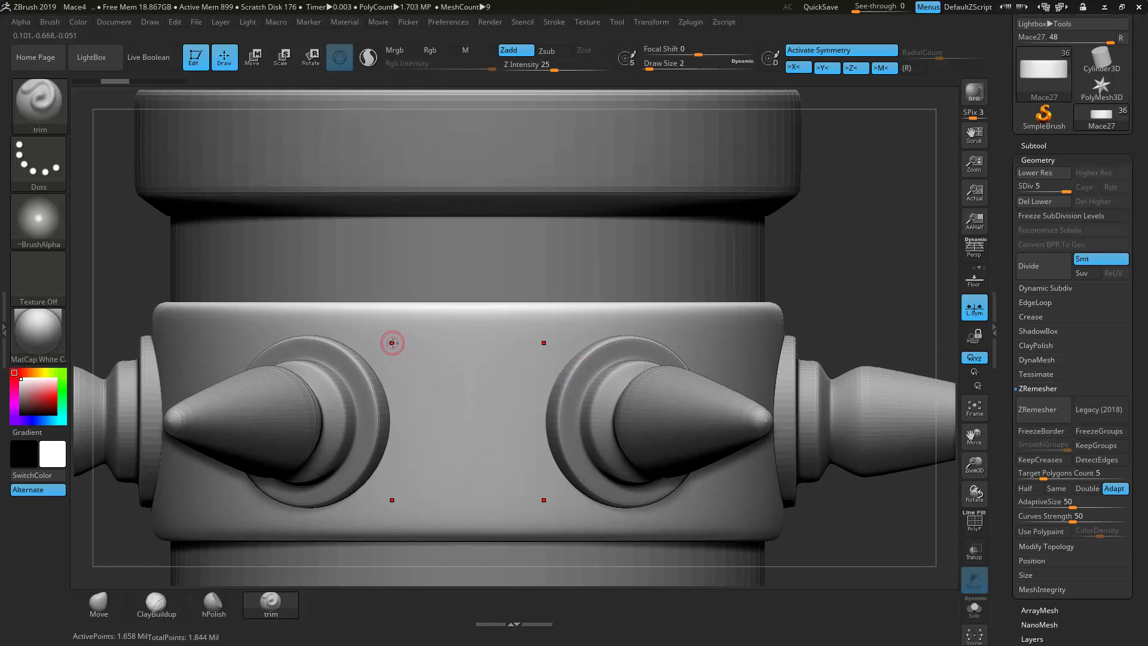
pyautogui.moveTo(404, 342); pyautogui.dragTo(469, 342)
pyautogui.keyDown('alt'); pyautogui.moveTo(871, 277); pyautogui.dragTo(432, 221); pyautogui.keyUp('alt')
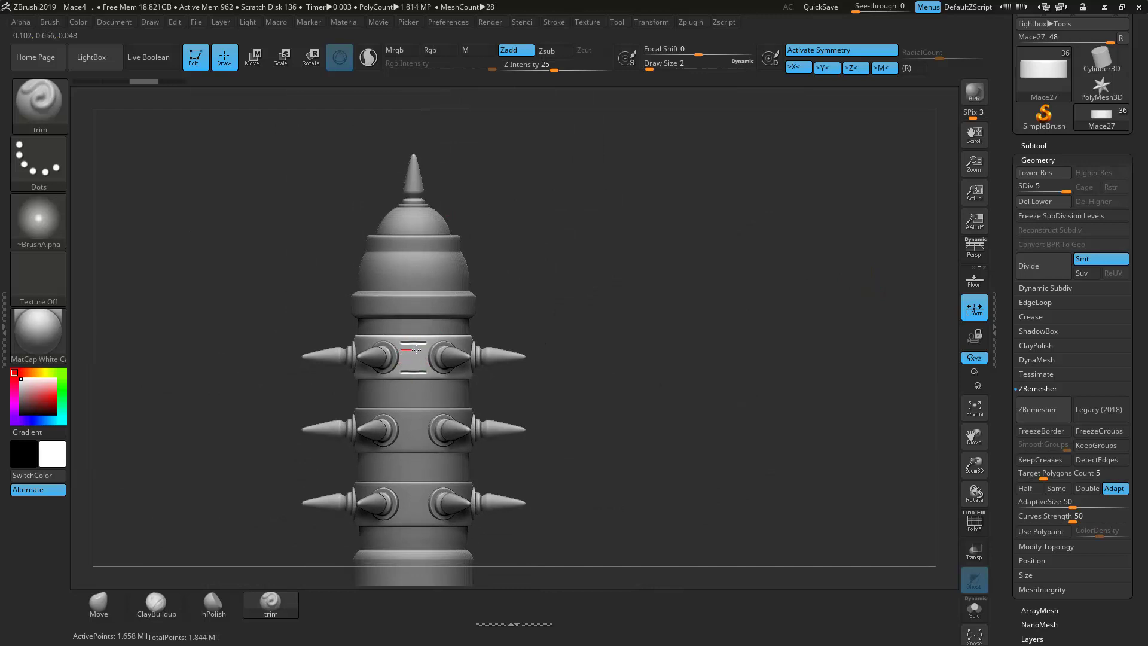
pyautogui.keyDown('alt'); pyautogui.moveTo(604, 274); pyautogui.dragTo(551, 318); pyautogui.keyUp('alt')
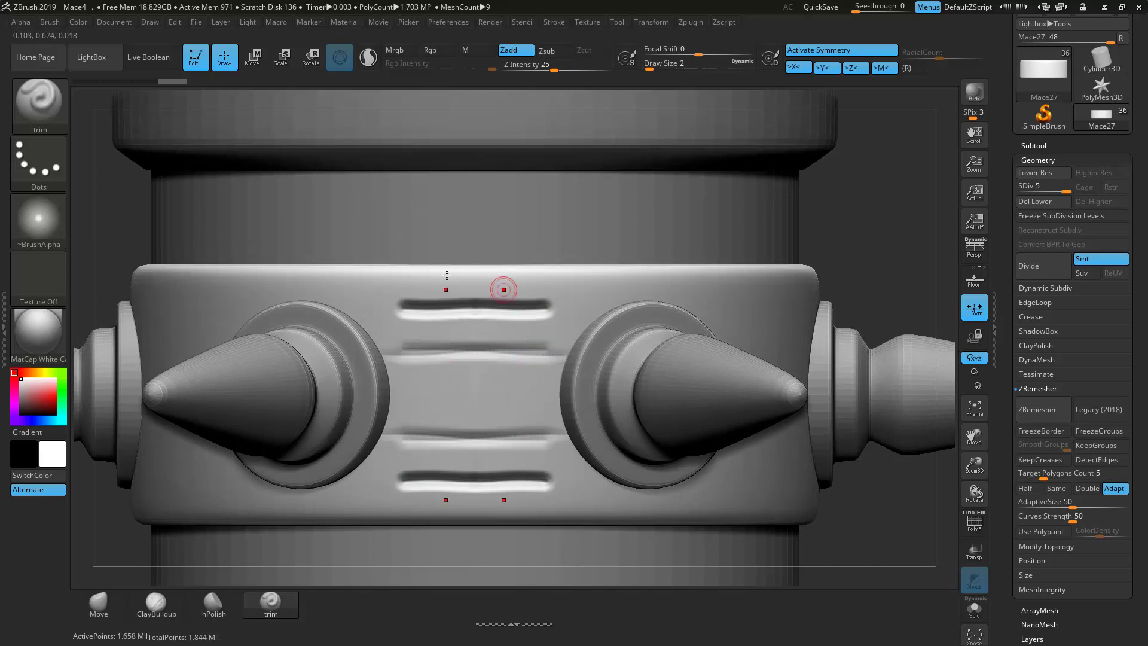
pyautogui.hotkey('ctrl', 'z')
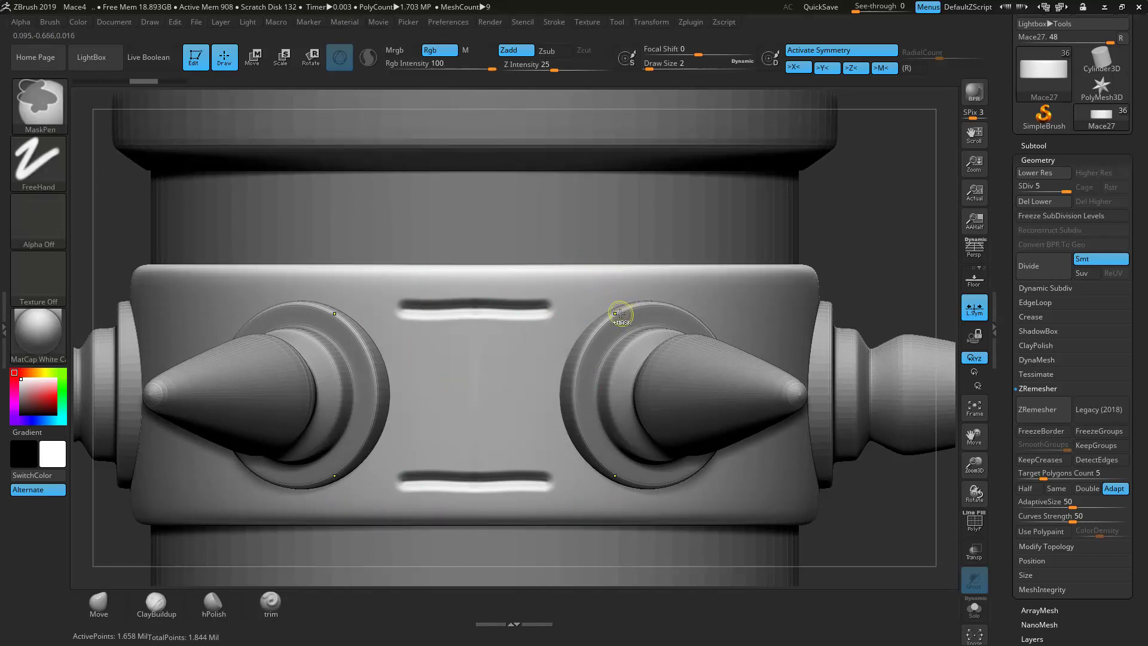
pyautogui.hotkey('ctrl', 'z')
pyautogui.hotkey('ctrl', 's')
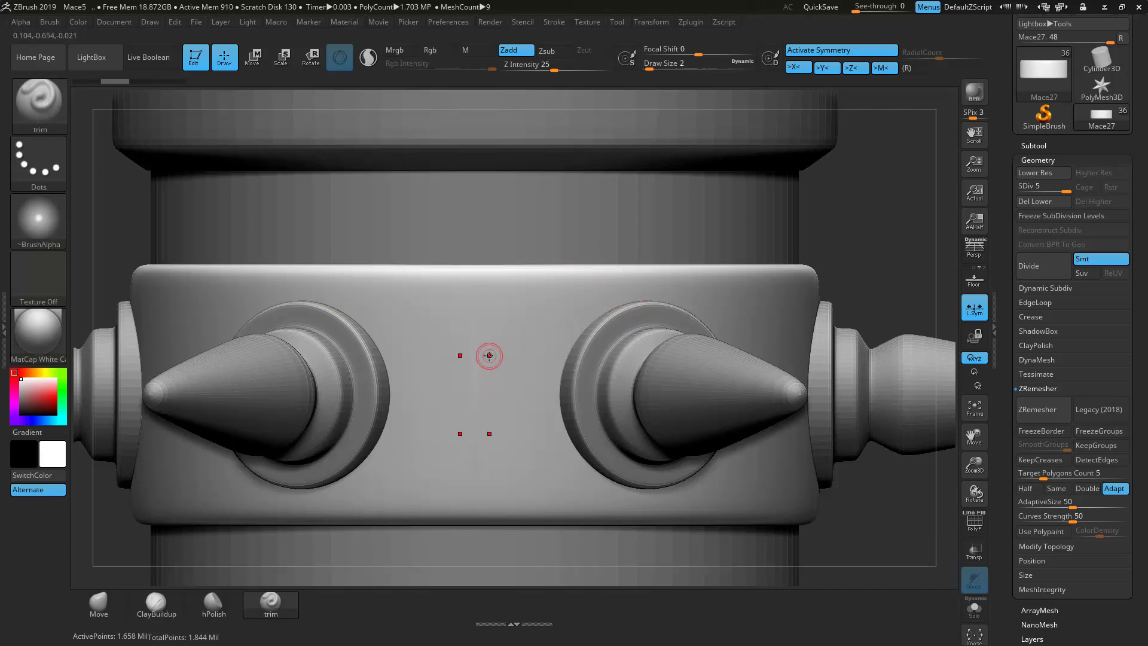
# Step: Carve trial grooves from the band's middle toward the spike bases and check the band on its own with Solo
pyautogui.moveTo(512, 356); pyautogui.dragTo(598, 369)
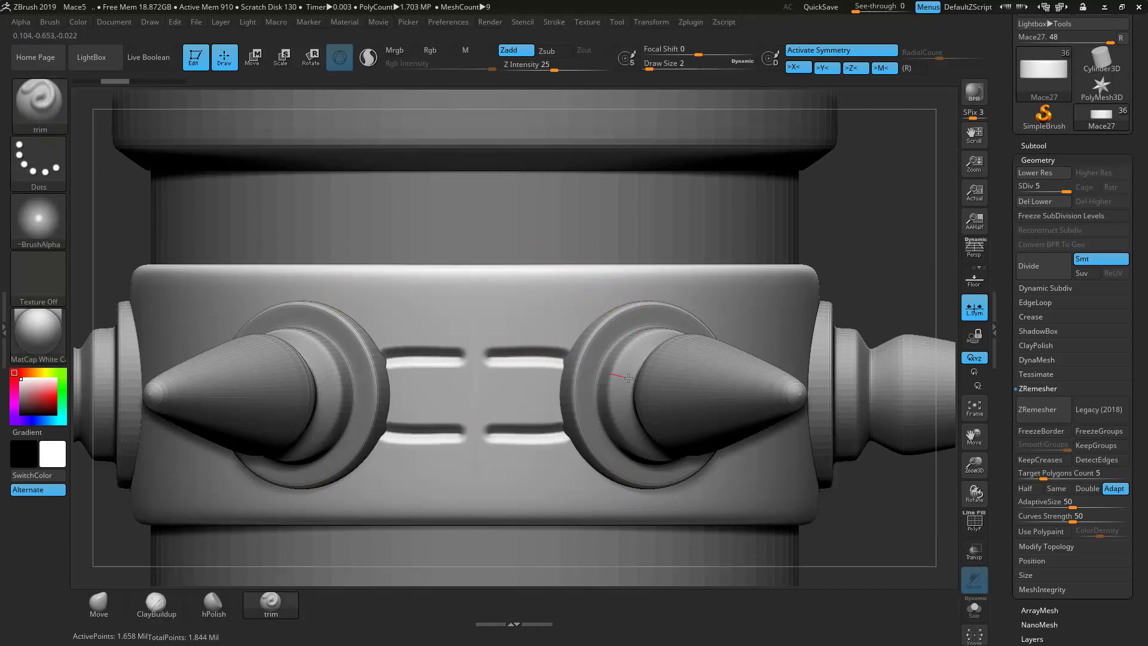
pyautogui.click(975, 609)
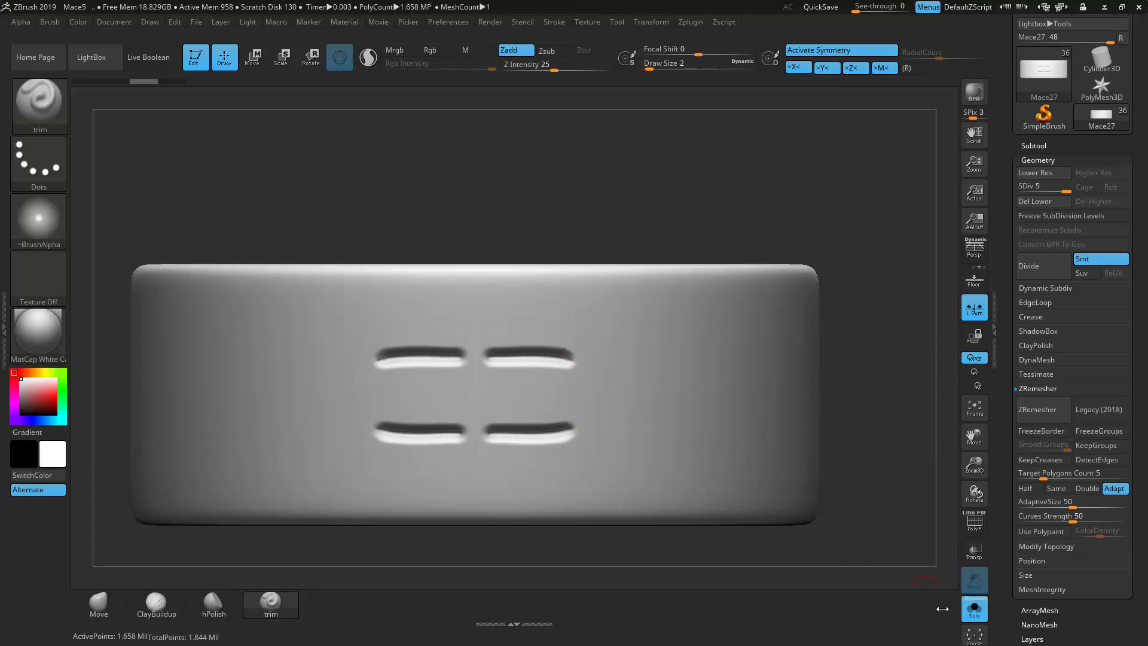
pyautogui.click(975, 608)
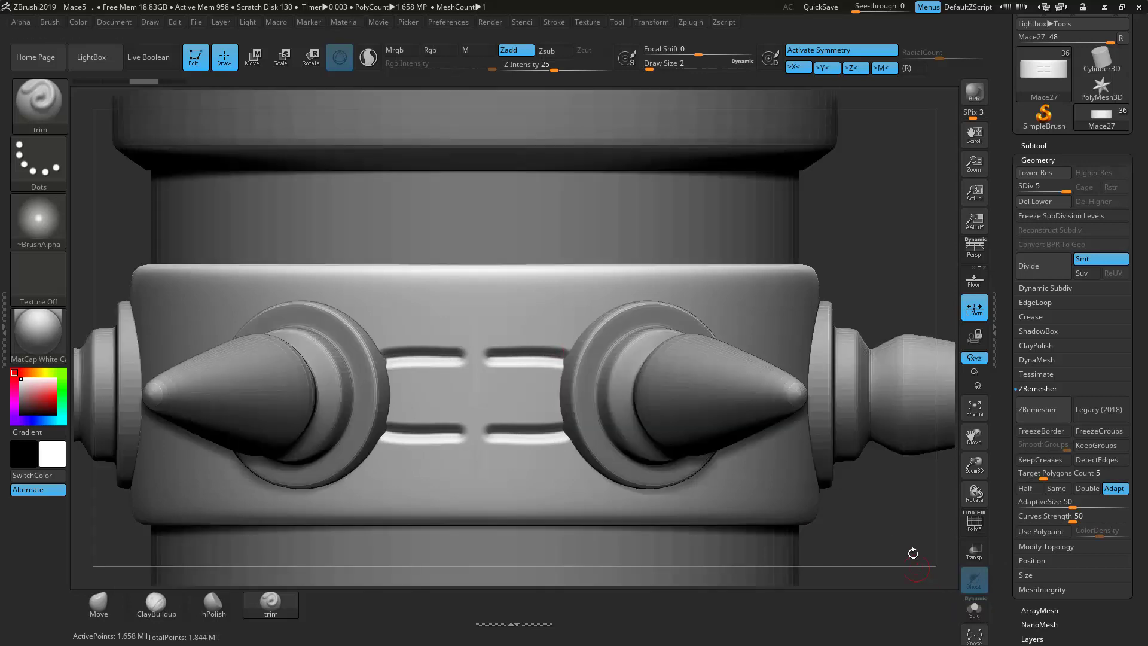
# Step: Try carving curls beneath the spikes with ghost transparency on, undo all the trial strokes, and turn transparency off
pyautogui.click(975, 554)
pyautogui.moveTo(570, 356); pyautogui.dragTo(621, 311)
pyautogui.moveTo(566, 358); pyautogui.dragTo(672, 384)
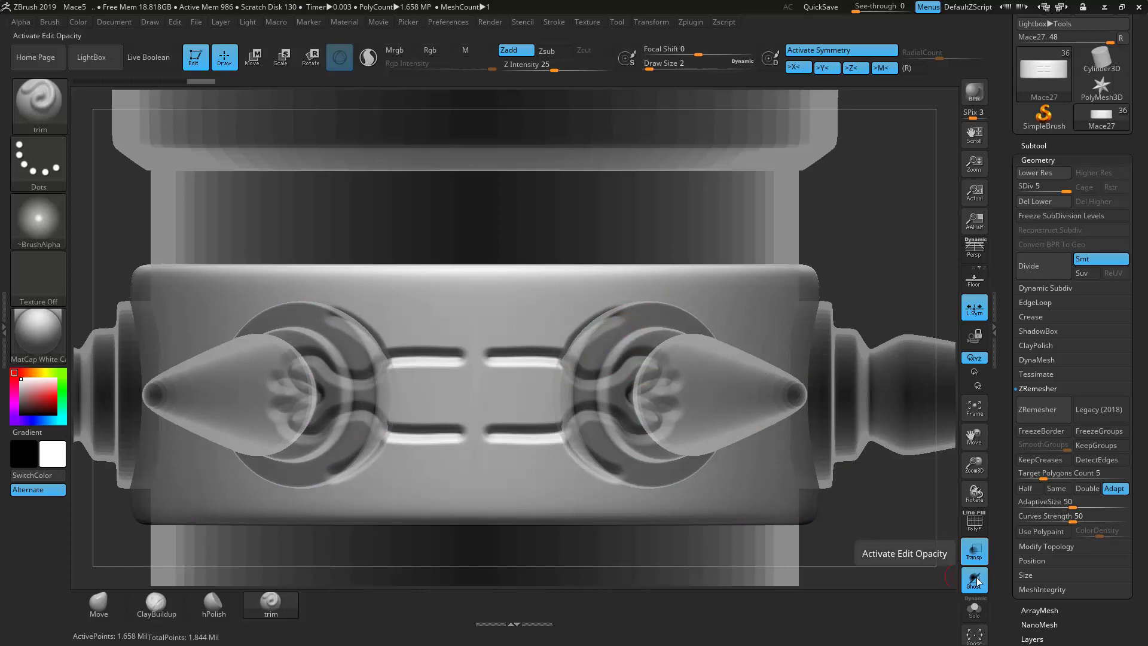
pyautogui.hotkey('ctrl', 'z')
pyautogui.hotkey('ctrl', 'z')
pyautogui.hotkey('ctrl', 'z')
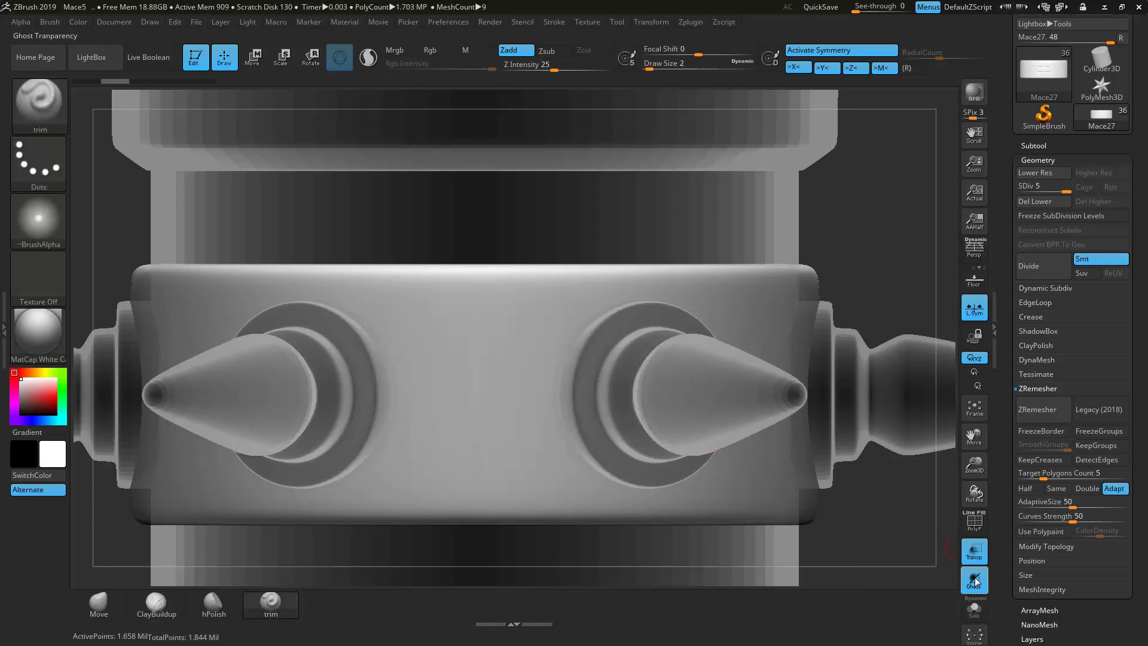
pyautogui.click(974, 550)
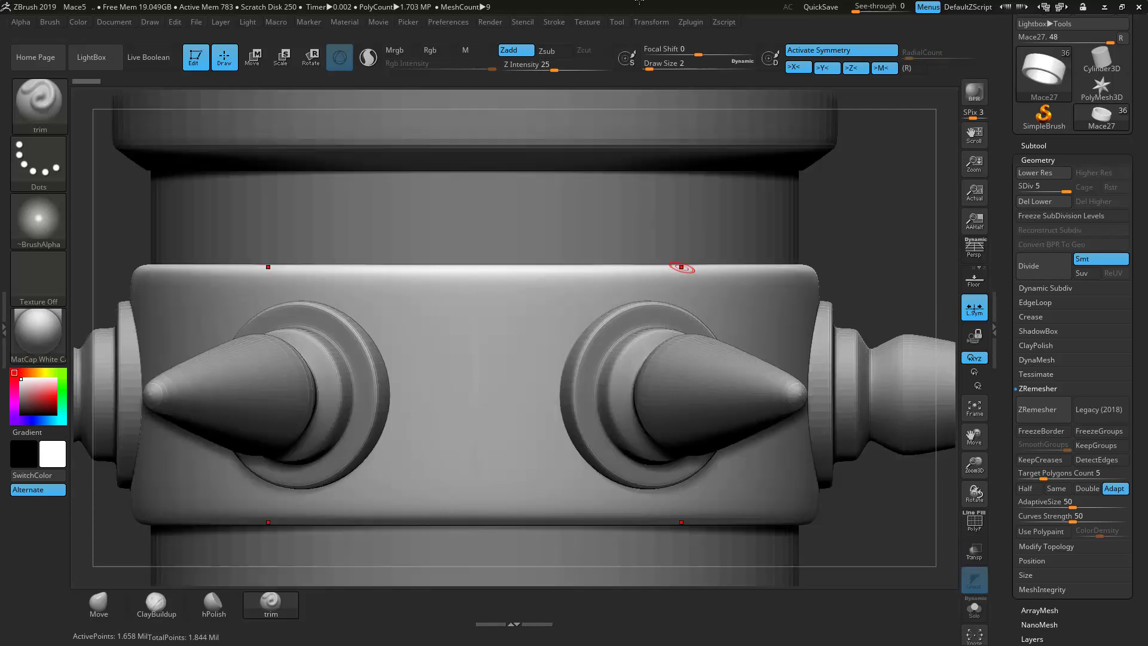
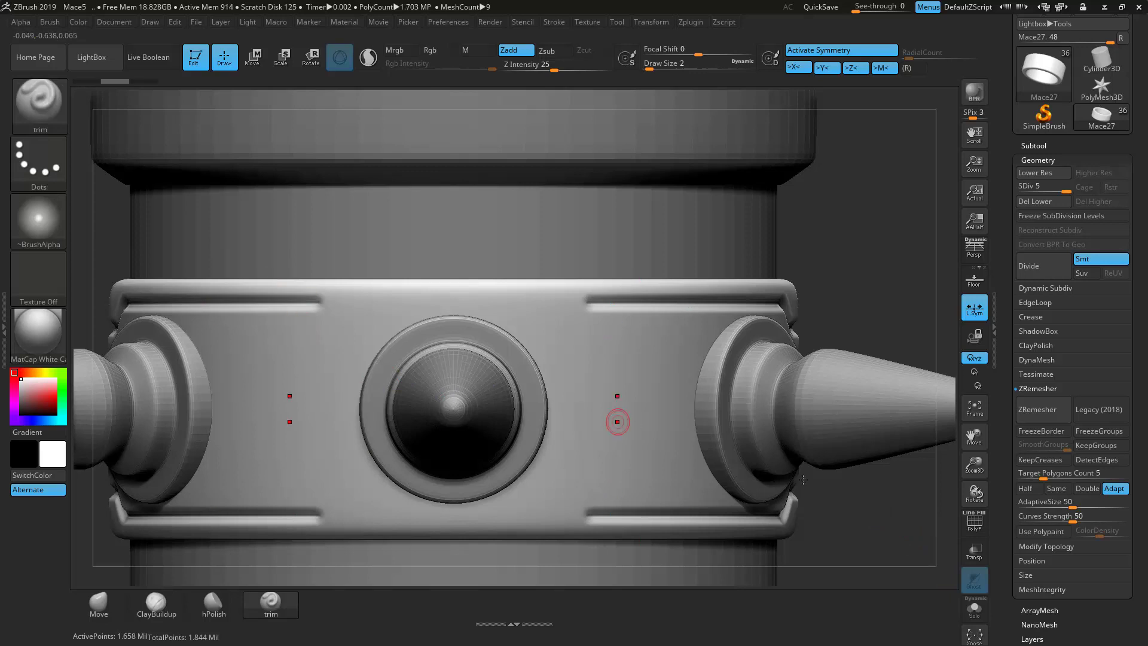
# Step: Turn on ghost transparency and extend the rim grooves diagonally into a ring carved around the centre spike's base
pyautogui.click(973, 553)
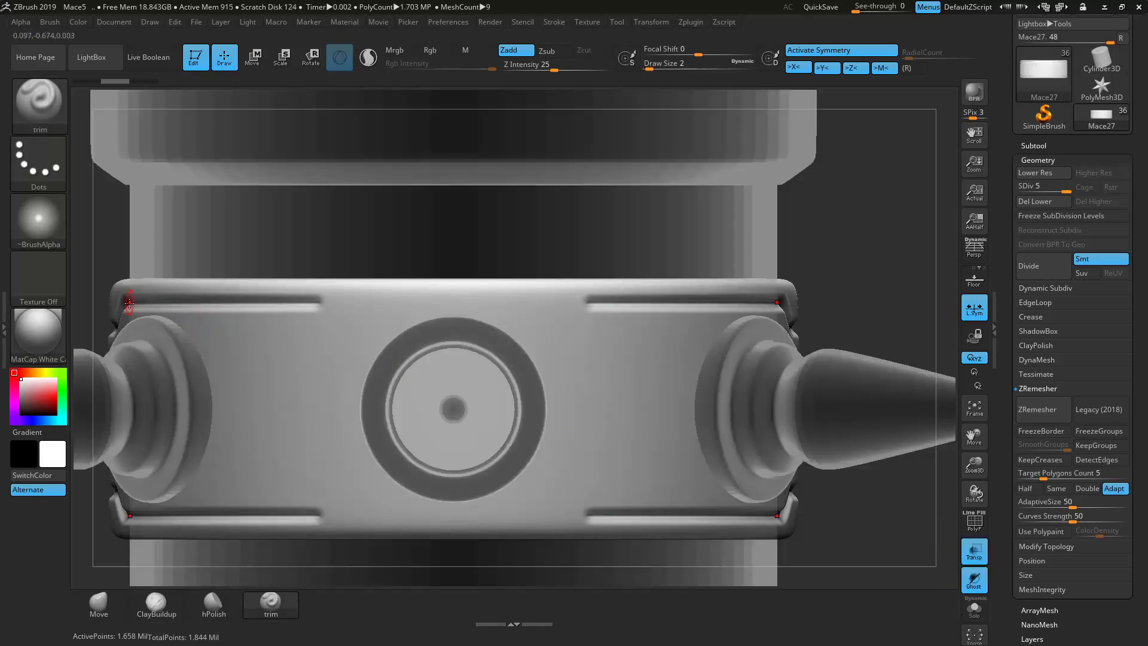
pyautogui.moveTo(277, 307)
pyautogui.mouseDown()
pyautogui.moveTo(370, 304)
pyautogui.moveTo(403, 343)
pyautogui.moveTo(430, 322)
pyautogui.moveTo(473, 326)
pyautogui.mouseUp()
pyautogui.click(537, 422)
pyautogui.moveTo(511, 479)
pyautogui.mouseDown()
pyautogui.moveTo(538, 449)
pyautogui.moveTo(550, 404)
pyautogui.mouseUp()
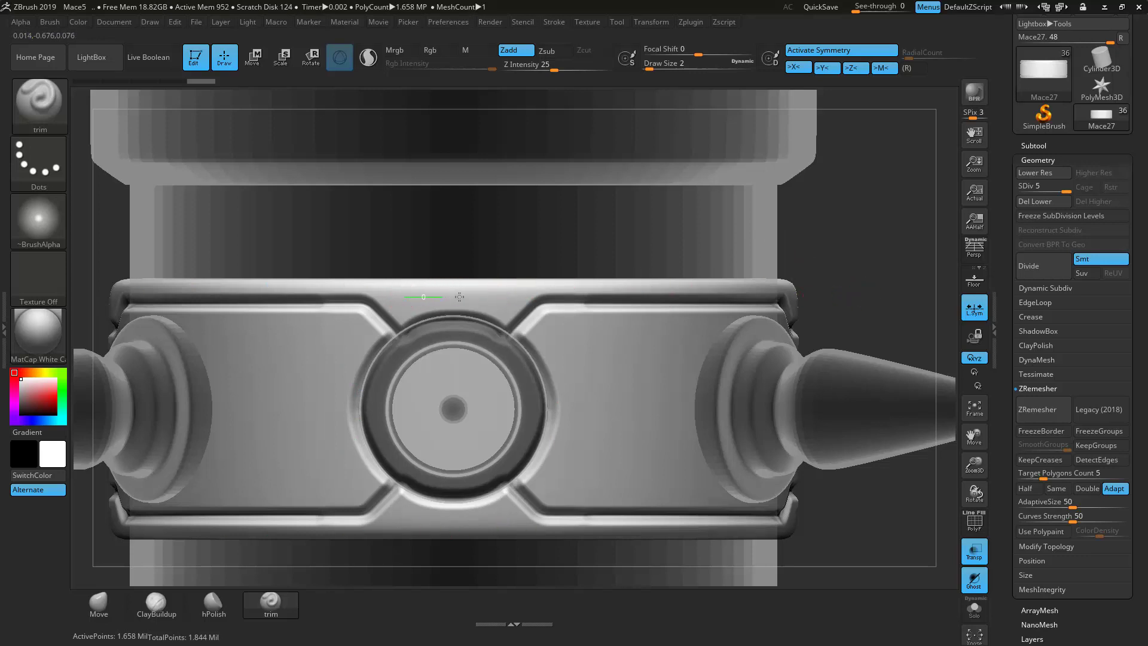
# Step: Try carving a short recessed slot into the band's rim above the centre spike, and undo it
pyautogui.moveTo(522, 297); pyautogui.dragTo(396, 294)
pyautogui.moveTo(509, 294); pyautogui.dragTo(526, 296)
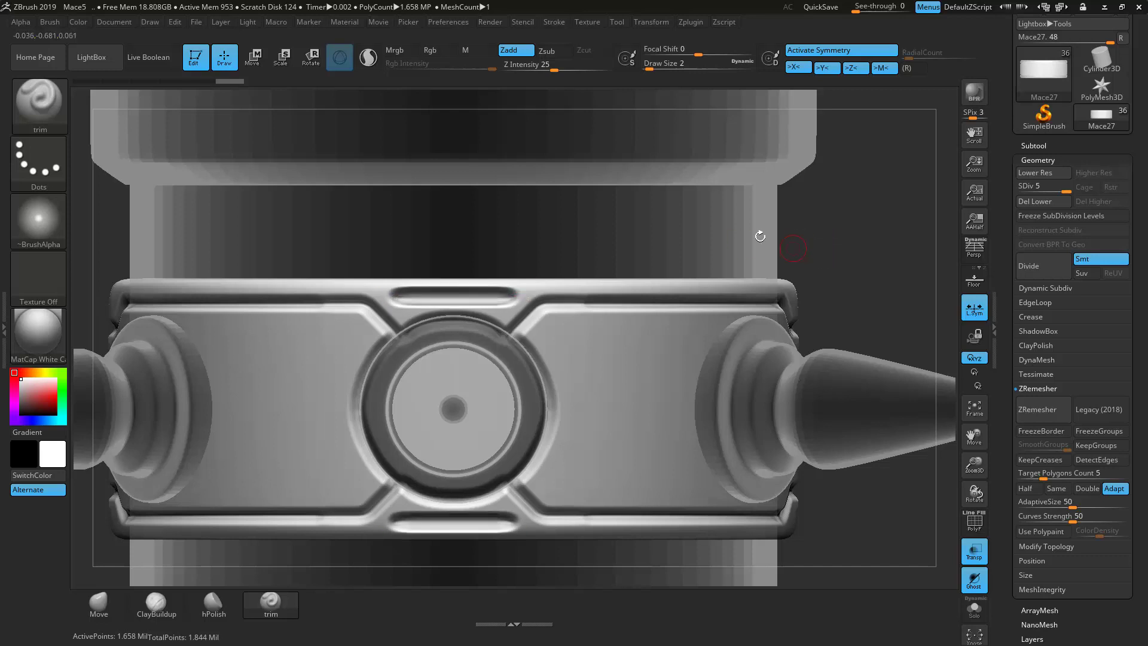
pyautogui.keyDown('ctrl'); pyautogui.moveTo(866, 241); pyautogui.dragTo(630, 238, button='right'); pyautogui.keyUp('ctrl')
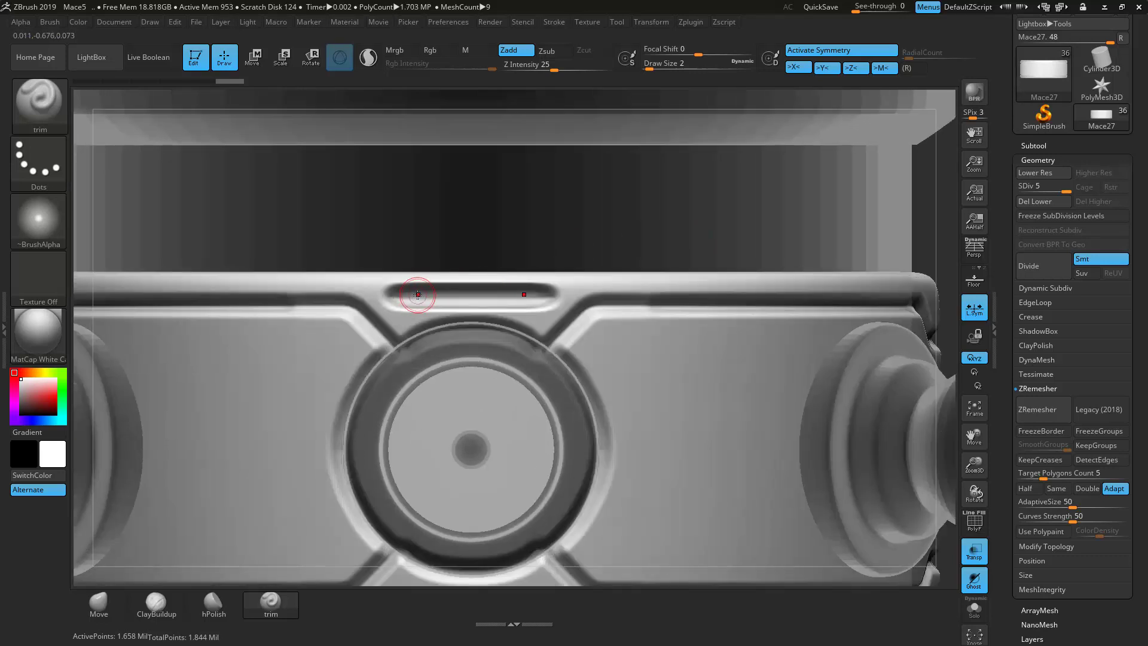
pyautogui.hotkey('ctrl', 'z')
# Step: Raise a short rounded bar on the band's rim above the centre spike and carve a groove around its underside and ends
pyautogui.moveTo(558, 295); pyautogui.dragTo(392, 293)
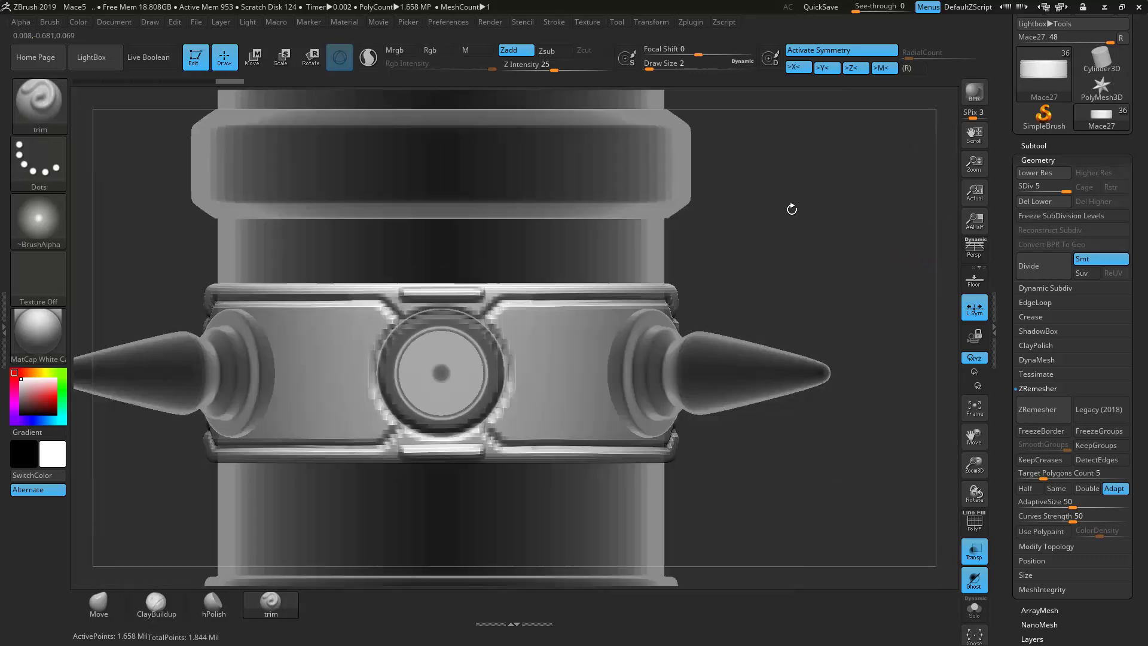
pyautogui.keyDown('alt'); pyautogui.moveTo(792, 209); pyautogui.dragTo(682, 296); pyautogui.keyUp('alt')
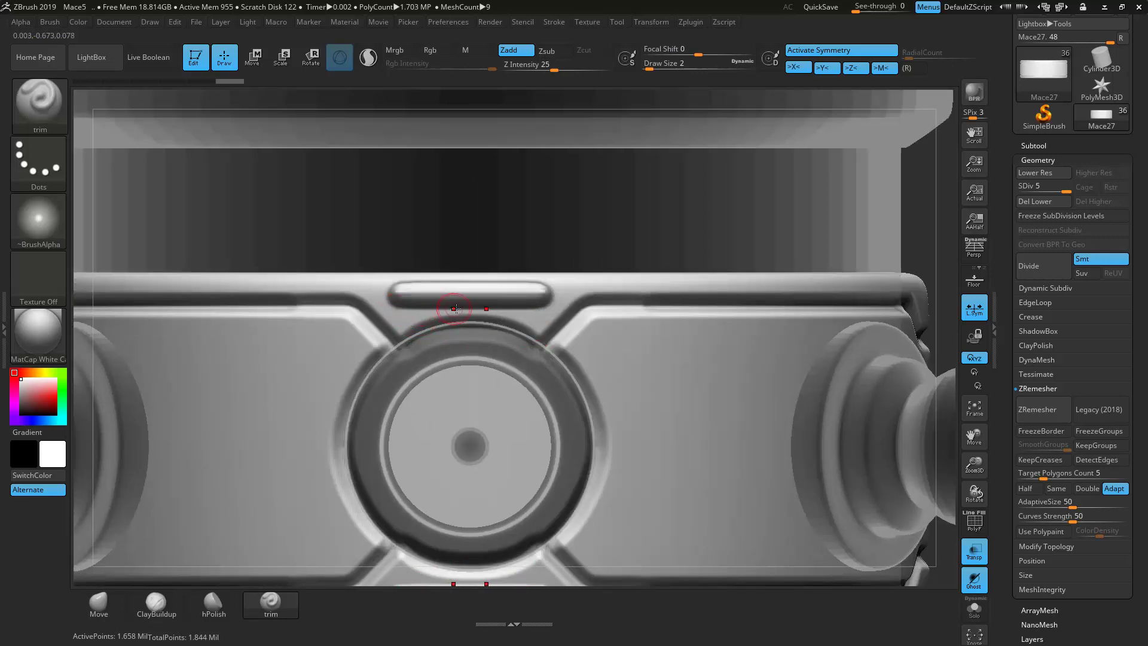
pyautogui.moveTo(394, 310)
pyautogui.mouseDown()
pyautogui.moveTo(378, 298)
pyautogui.moveTo(382, 246)
pyautogui.mouseUp()
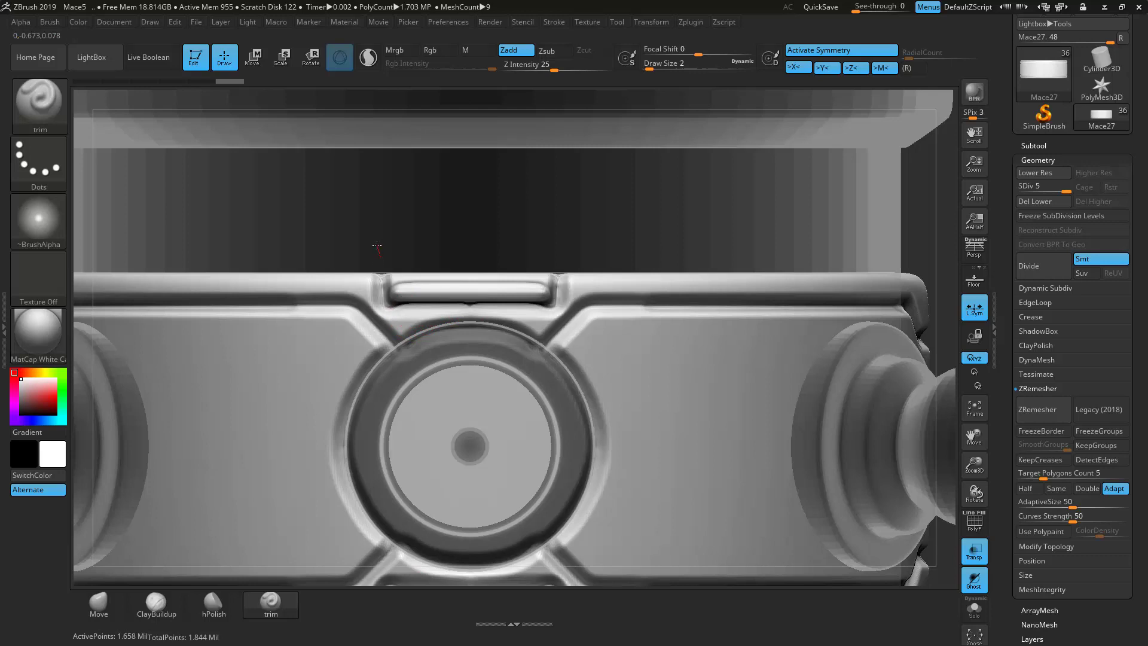
# Step: Examine the whole mace and the mirrored carving around the band, including the gap between two spikes
pyautogui.press('f')
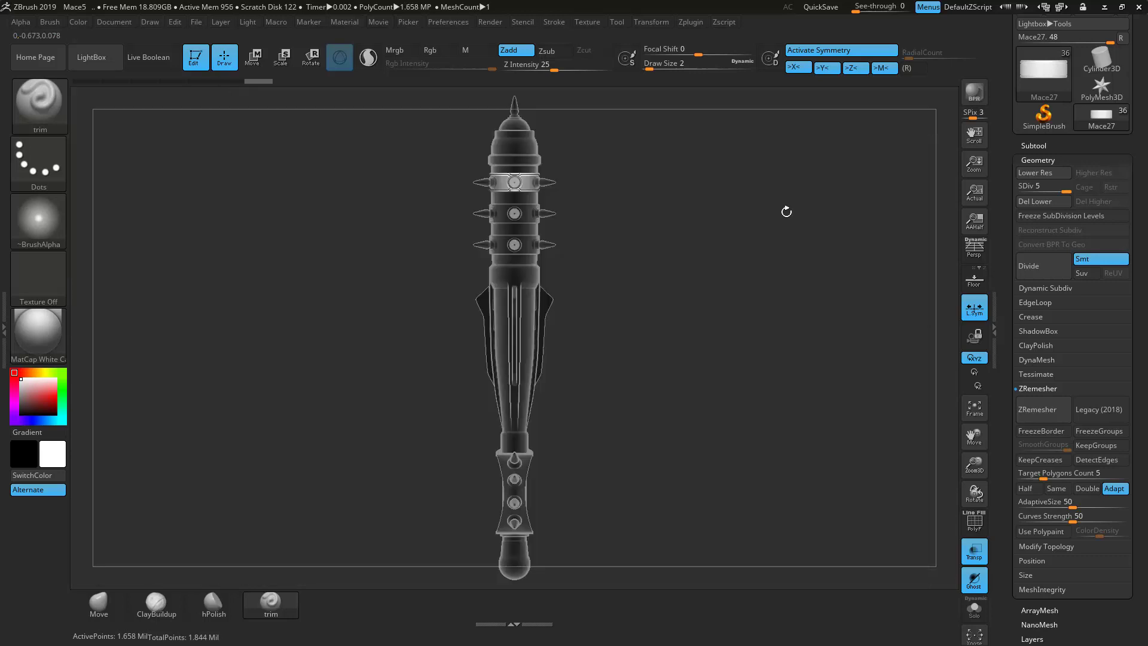
pyautogui.keyDown('ctrl'); pyautogui.moveTo(678, 239); pyautogui.dragTo(849, 478, button='right'); pyautogui.keyUp('ctrl')
pyautogui.keyDown('ctrl'); pyautogui.moveTo(763, 259); pyautogui.dragTo(836, 338, button='right'); pyautogui.keyUp('ctrl')
pyautogui.moveTo(836, 338); pyautogui.dragTo(553, 303)
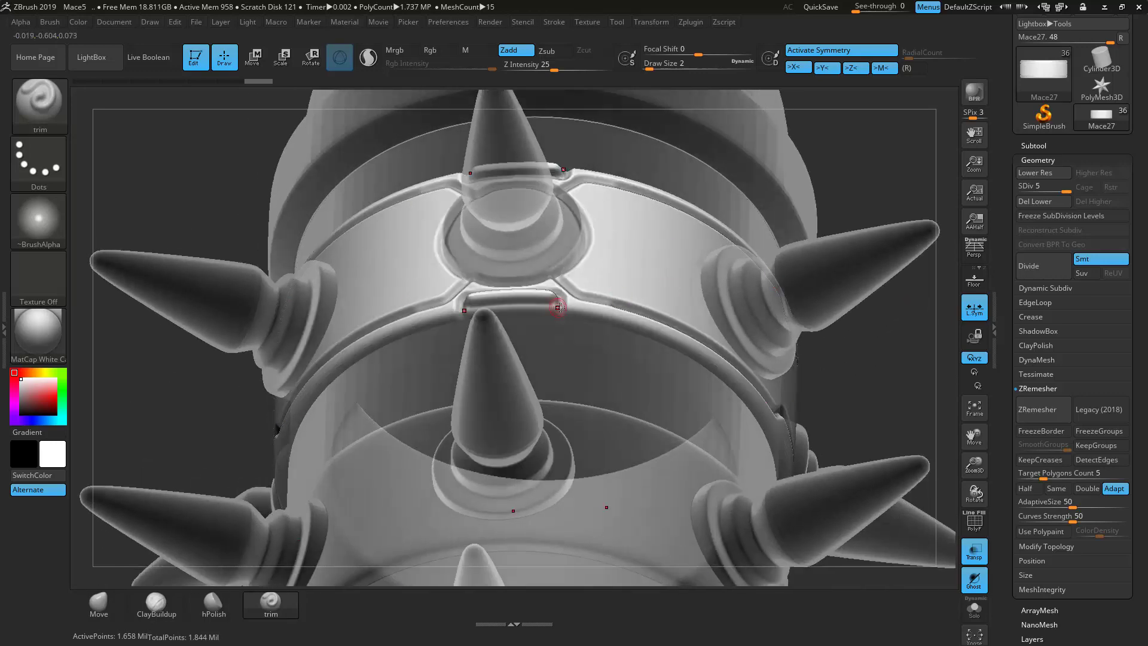
pyautogui.keyDown('shift'); pyautogui.moveTo(854, 198); pyautogui.dragTo(825, 318); pyautogui.keyUp('shift')
pyautogui.keyDown('ctrl'); pyautogui.moveTo(817, 345); pyautogui.dragTo(786, 318, button='right'); pyautogui.keyUp('ctrl')
pyautogui.moveTo(786, 339); pyautogui.dragTo(905, 351)
pyautogui.keyDown('alt'); pyautogui.moveTo(739, 352); pyautogui.dragTo(764, 359); pyautogui.keyUp('alt')
pyautogui.keyDown('alt'); pyautogui.moveTo(839, 391); pyautogui.dragTo(837, 415); pyautogui.keyUp('alt')
pyautogui.keyDown('ctrl'); pyautogui.moveTo(838, 415); pyautogui.dragTo(876, 430, button='right'); pyautogui.keyUp('ctrl')
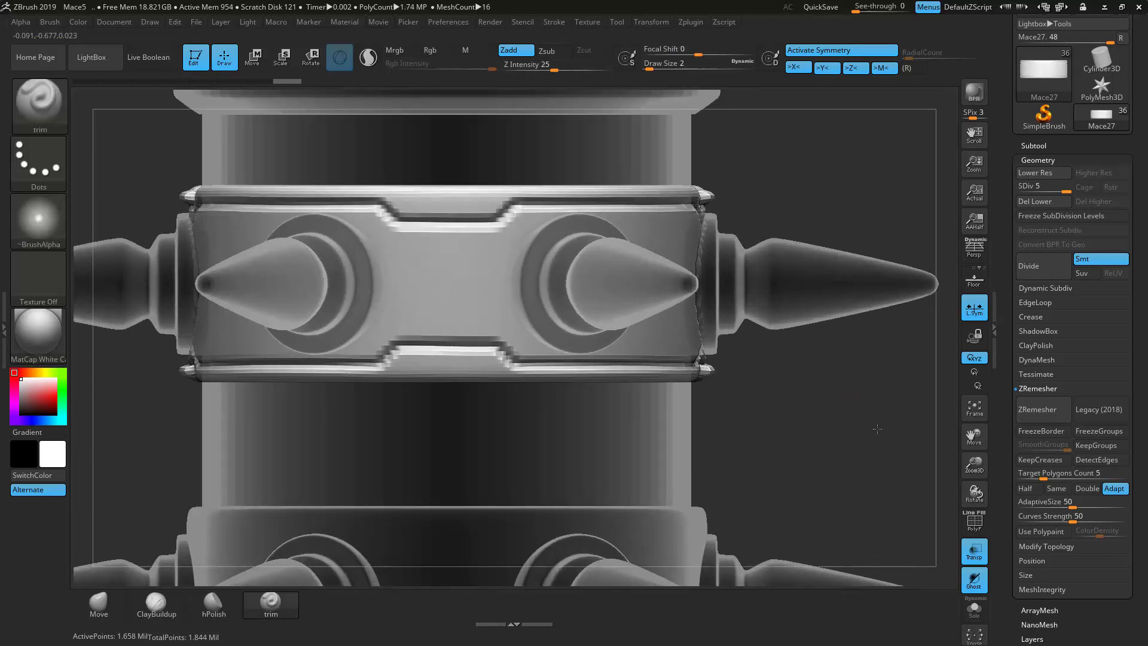
pyautogui.keyDown('alt'); pyautogui.moveTo(877, 430); pyautogui.dragTo(866, 482); pyautogui.keyUp('alt')
# Step: Set the draw size to 3 and carve a rounded slot with a raised bar inside it into the rim between two spikes
pyautogui.click(664, 63)
pyautogui.write('3')
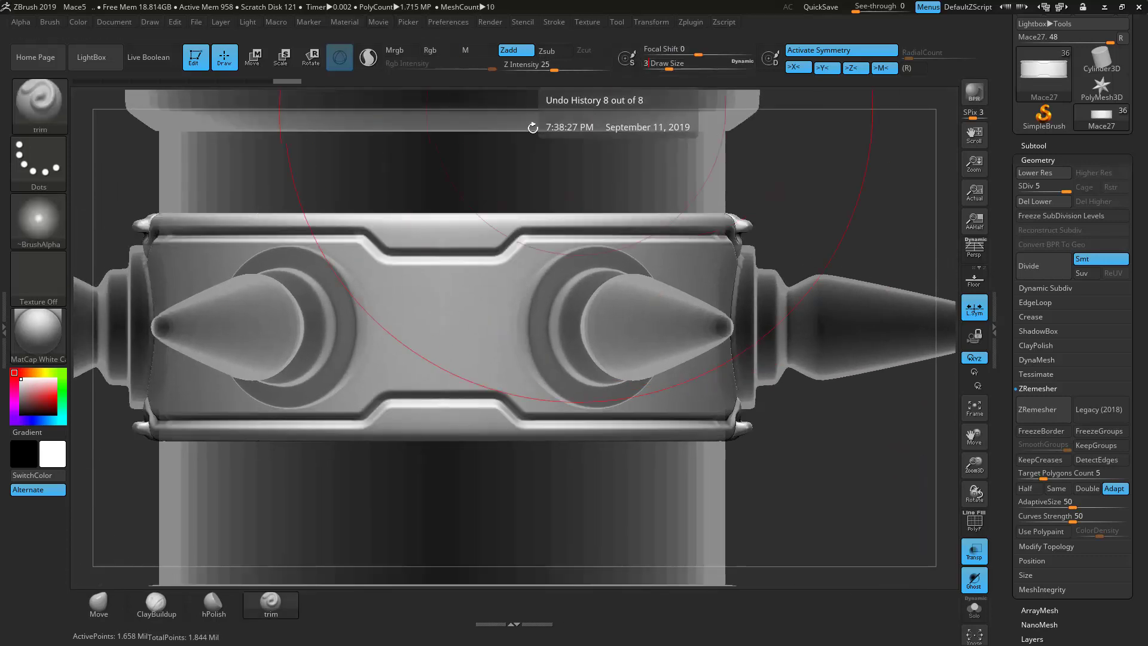
pyautogui.moveTo(390, 230); pyautogui.dragTo(509, 229)
pyautogui.moveTo(374, 232); pyautogui.dragTo(373, 232)
pyautogui.keyDown('ctrl'); pyautogui.moveTo(841, 184); pyautogui.dragTo(836, 221, button='right'); pyautogui.keyUp('ctrl')
pyautogui.moveTo(419, 231); pyautogui.dragTo(516, 231)
pyautogui.moveTo(518, 231); pyautogui.dragTo(405, 231)
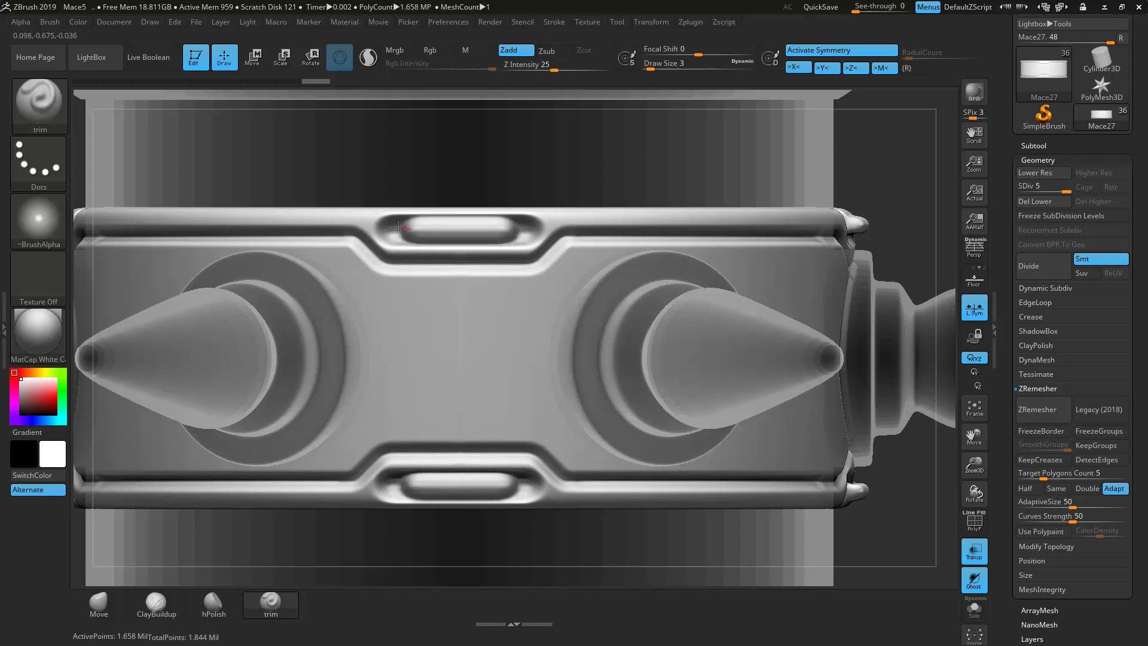
# Step: Set the draw size to 2, try a straight stroke below the rounded slot between two spikes, and undo it
pyautogui.keyDown('ctrl'); pyautogui.moveTo(903, 191); pyautogui.dragTo(763, 108, button='right'); pyautogui.keyUp('ctrl')
pyautogui.click(678, 63)
pyautogui.write('2')
pyautogui.press('Return')
pyautogui.scroll(4, 765, 208)
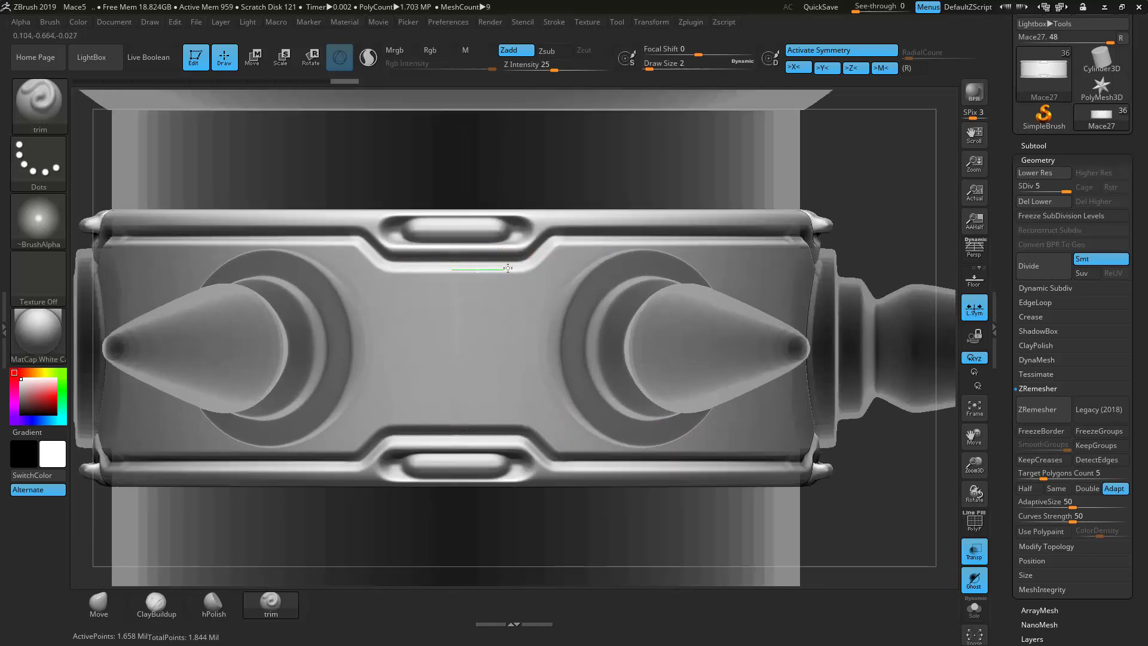
pyautogui.moveTo(528, 270); pyautogui.dragTo(540, 269)
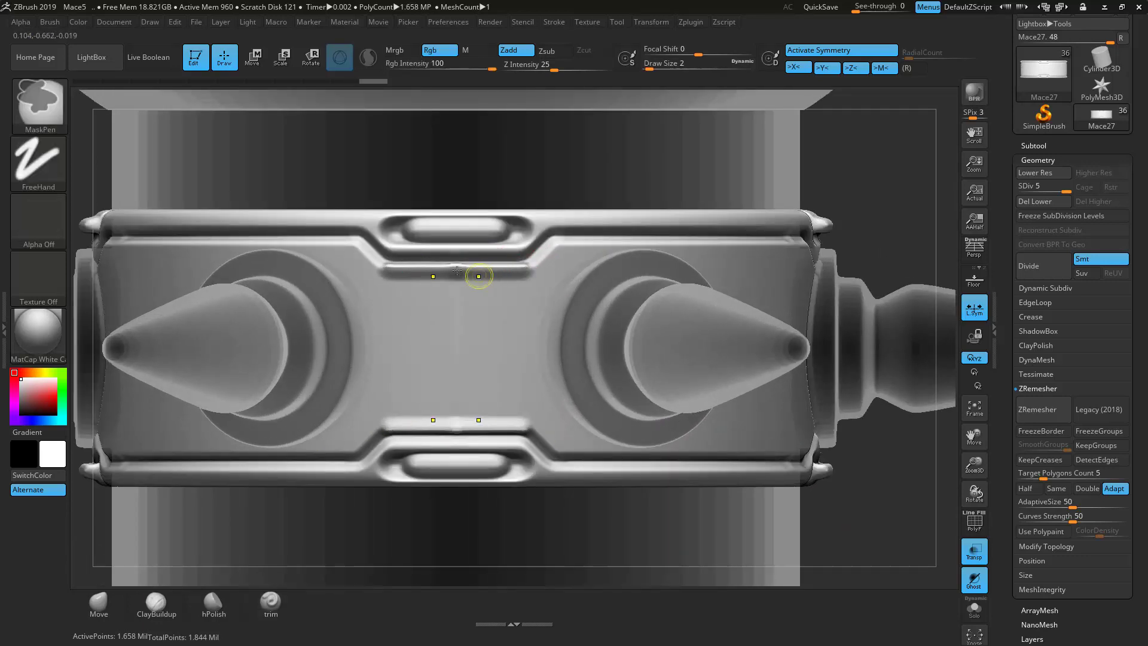
pyautogui.hotkey('ctrl', 'z')
# Step: Carve a short shallow notch into the band's inner trim line, beside the angled corner next to the centre spike
pyautogui.moveTo(522, 268)
pyautogui.mouseDown()
pyautogui.moveTo(564, 238)
pyautogui.moveTo(737, 238)
pyautogui.moveTo(709, 238)
pyautogui.mouseUp()
pyautogui.moveTo(709, 238); pyautogui.dragTo(775, 240)
pyautogui.moveTo(901, 216); pyautogui.dragTo(747, 224)
pyautogui.moveTo(588, 240); pyautogui.dragTo(630, 242)
pyautogui.moveTo(721, 241); pyautogui.dragTo(755, 273)
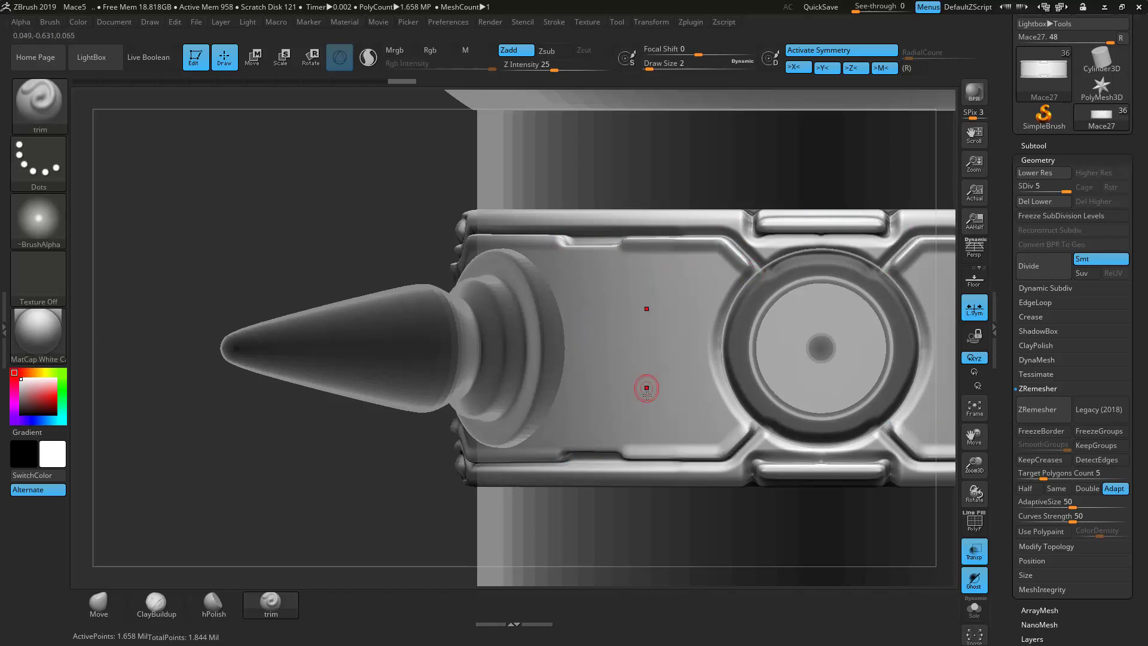
# Step: Carve a short recess with a raised bar inside it into the ring on both sides of the centre spike
pyautogui.keyDown('alt'); pyautogui.moveTo(354, 486); pyautogui.dragTo(103, 465); pyautogui.keyUp('alt')
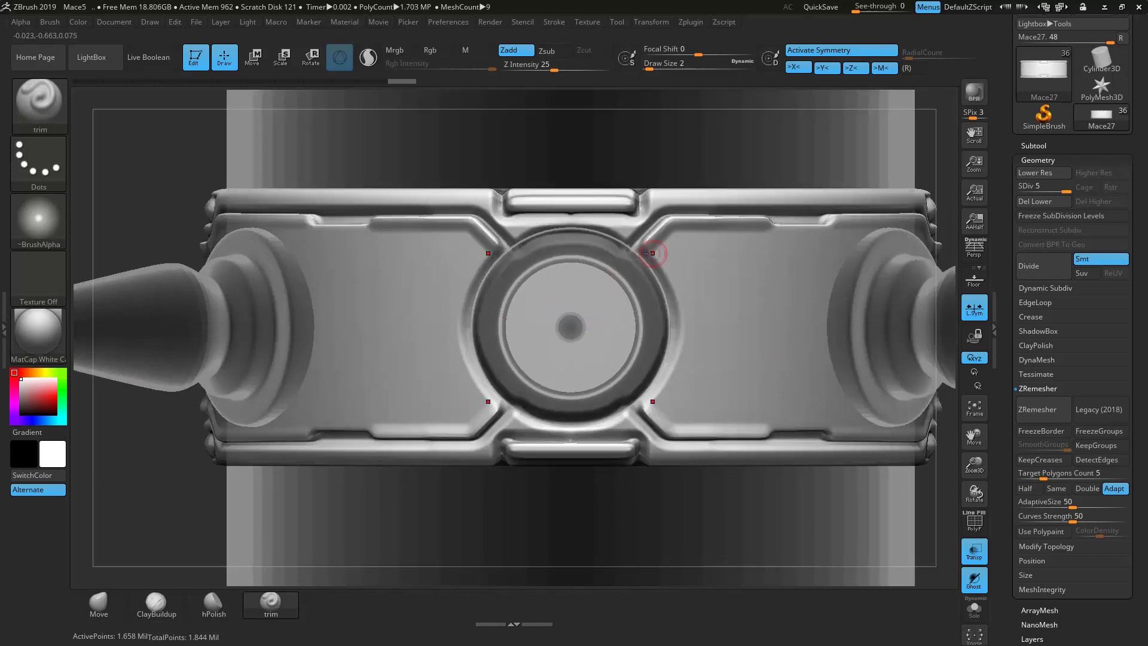
pyautogui.moveTo(648, 253); pyautogui.dragTo(675, 337)
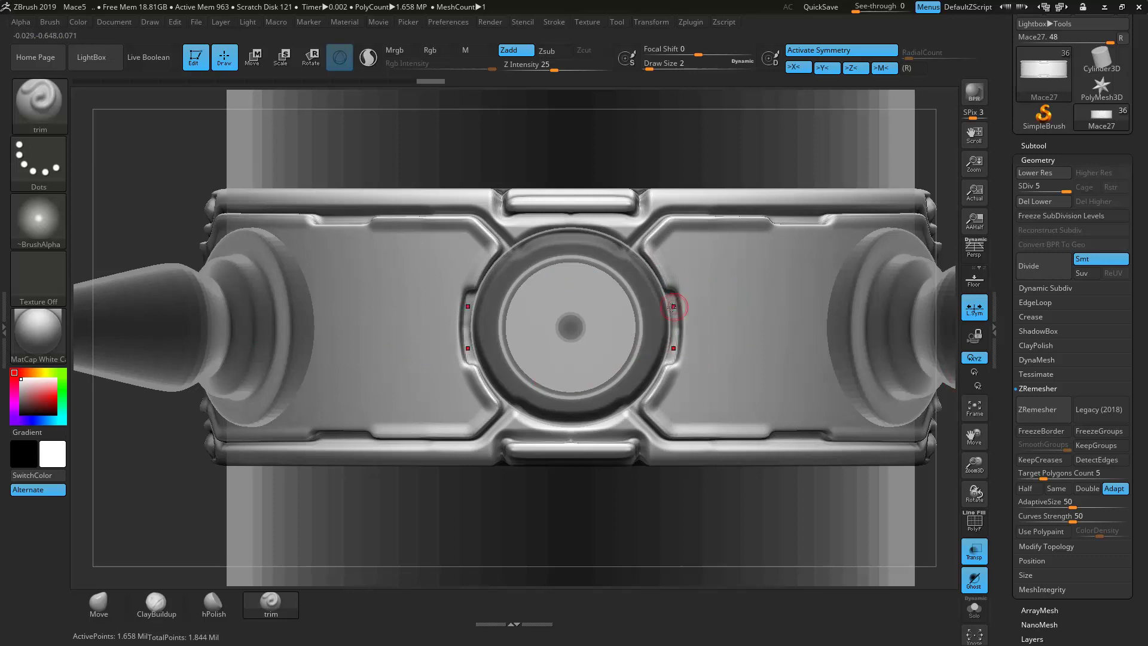
pyautogui.moveTo(670, 308); pyautogui.dragTo(669, 365)
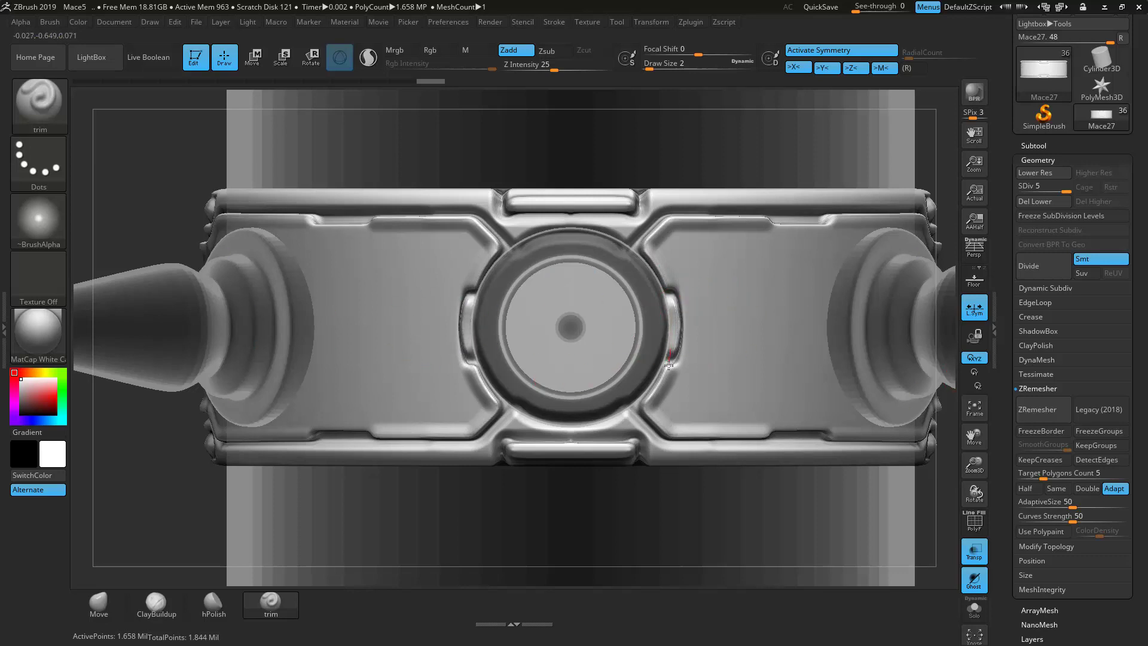
# Step: Turn off transparency and raise a short rounded bar inside the notch of the band's inner trim line
pyautogui.click(962, 546)
pyautogui.keyDown('alt'); pyautogui.moveTo(935, 151); pyautogui.dragTo(825, 230); pyautogui.keyUp('alt')
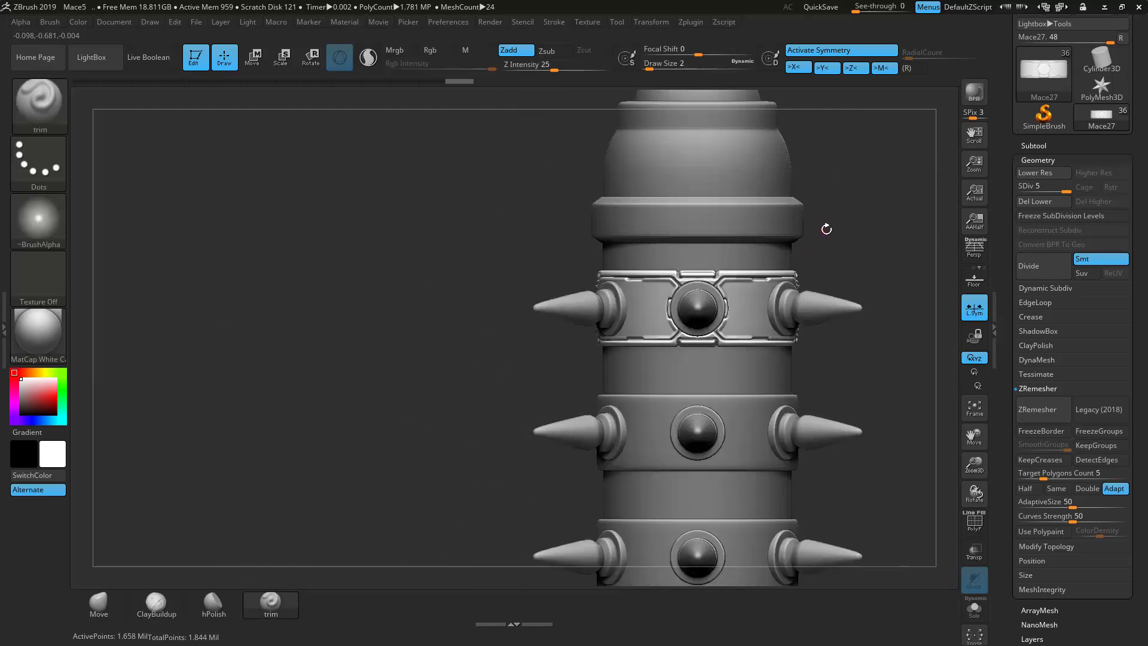
pyautogui.moveTo(377, 365); pyautogui.dragTo(305, 401)
pyautogui.keyDown('alt'); pyautogui.moveTo(369, 201); pyautogui.dragTo(156, 302); pyautogui.keyUp('alt')
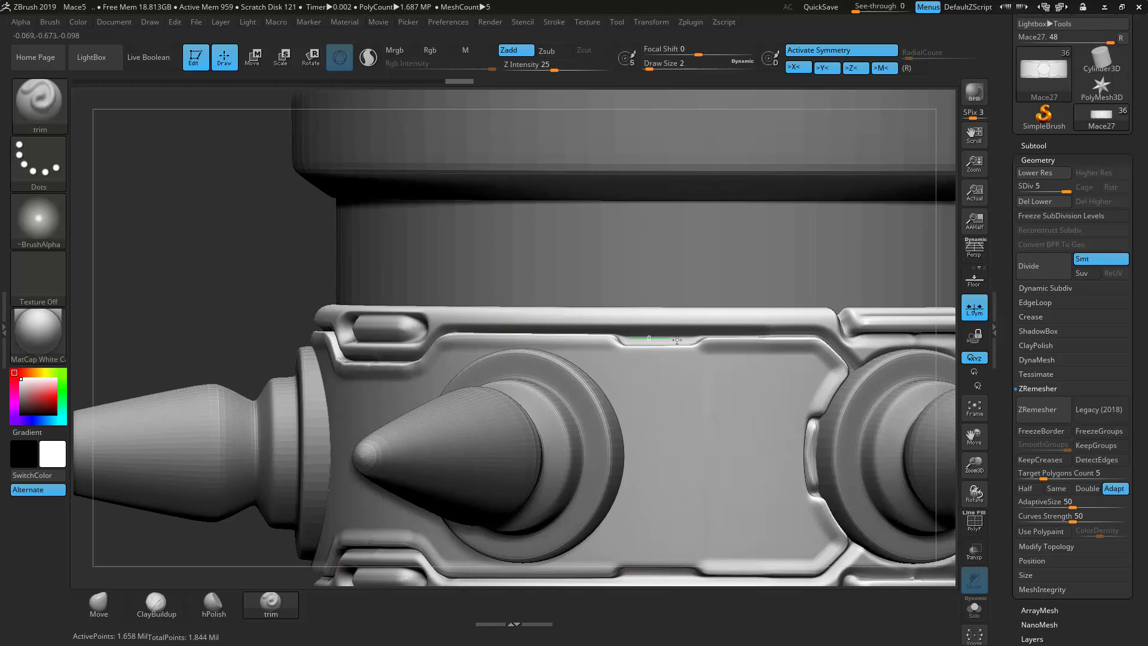
pyautogui.moveTo(700, 340); pyautogui.dragTo(702, 340)
pyautogui.moveTo(620, 339); pyautogui.dragTo(621, 339)
pyautogui.moveTo(702, 337); pyautogui.dragTo(702, 337)
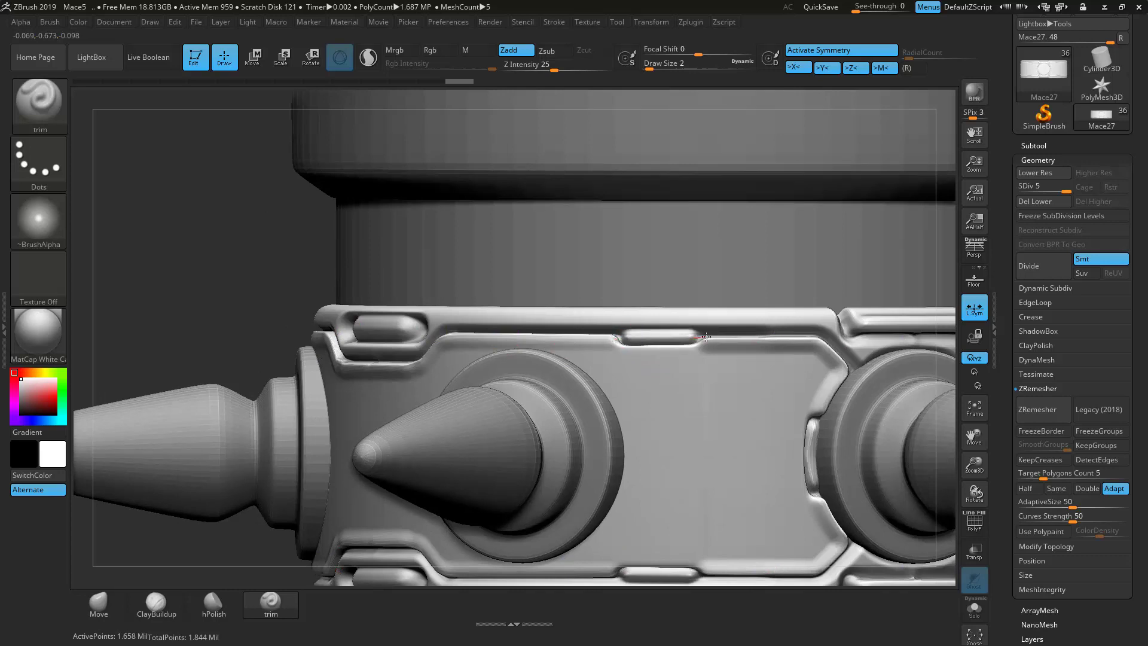
# Step: Examine the whole mace and the band's mirrored carving, turning to a spike whose base has no carving yet
pyautogui.press('f')
pyautogui.press('f')
pyautogui.moveTo(709, 295); pyautogui.dragTo(646, 245)
pyautogui.keyDown('alt'); pyautogui.moveTo(646, 245); pyautogui.dragTo(760, 291); pyautogui.keyUp('alt')
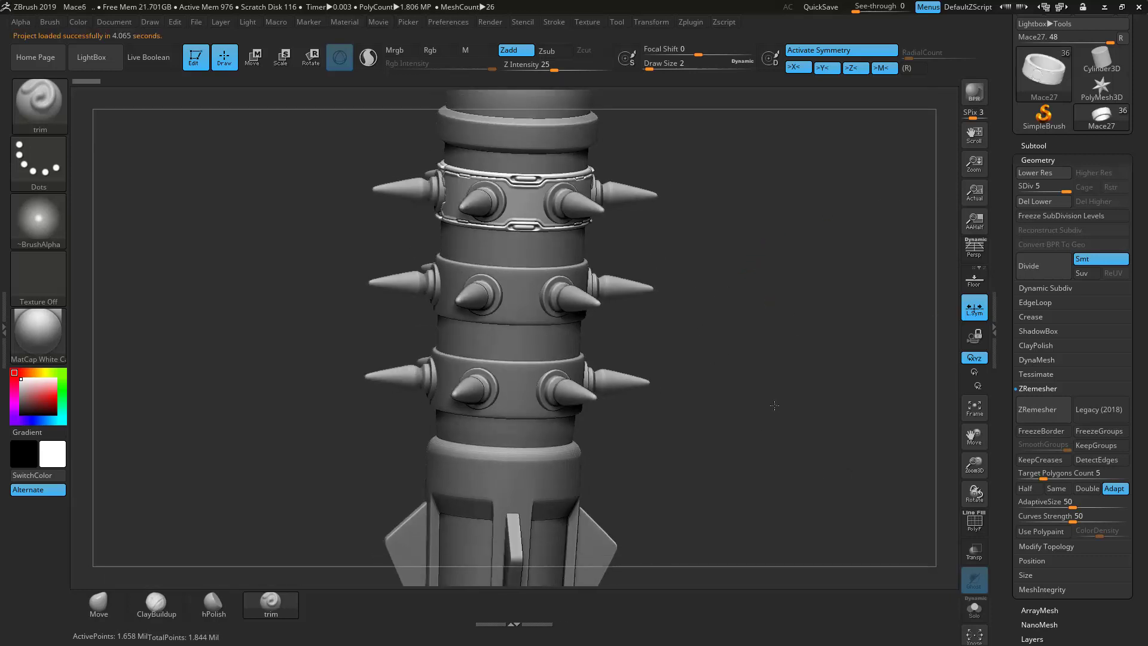
pyautogui.press('f')
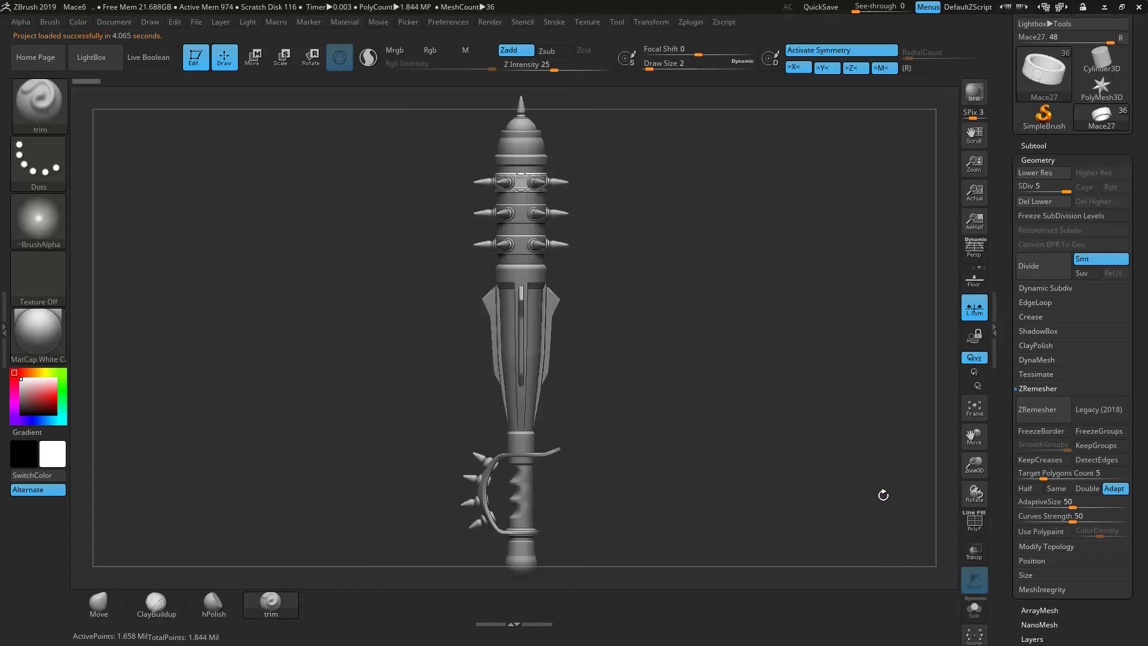
pyautogui.press('f')
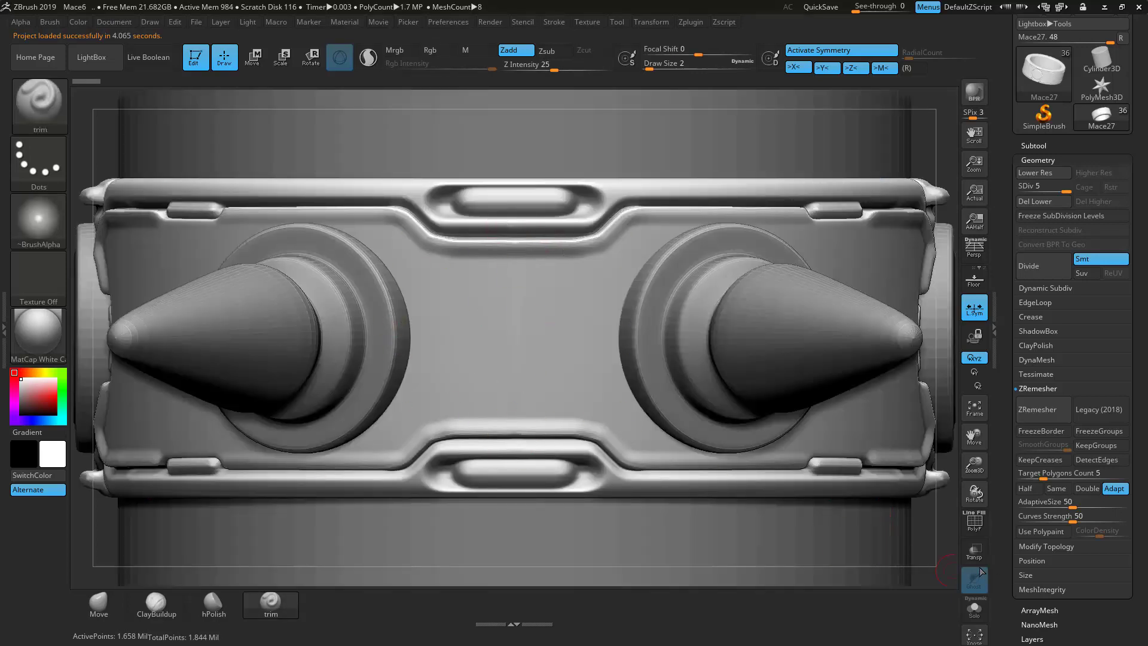
pyautogui.moveTo(938, 581); pyautogui.dragTo(958, 581)
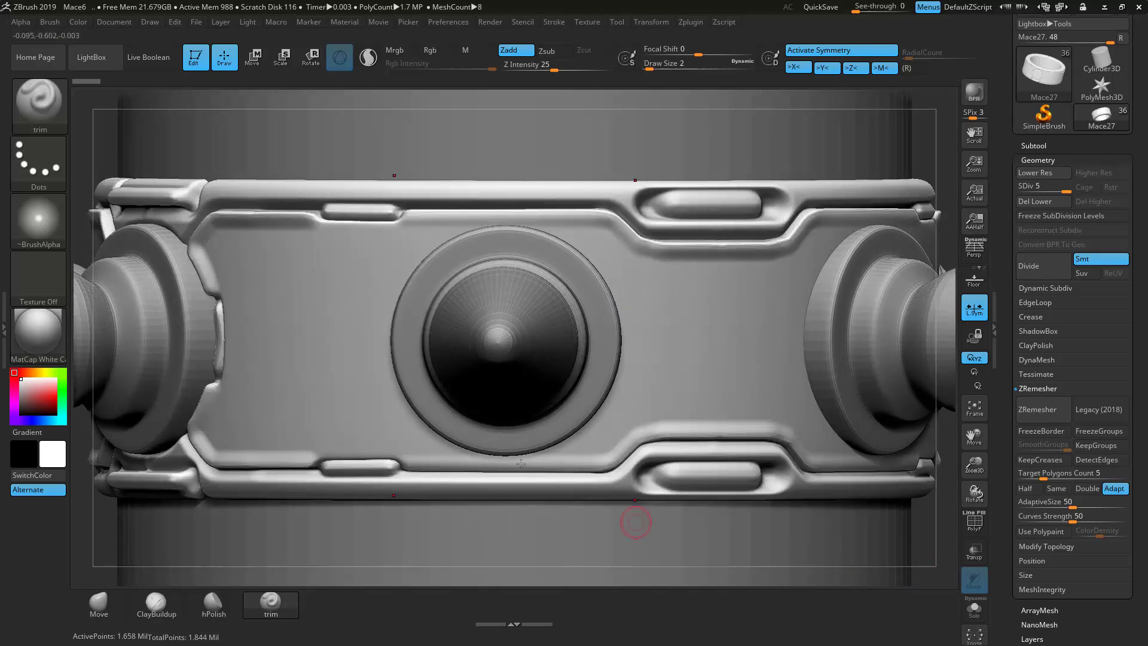
pyautogui.moveTo(959, 446); pyautogui.dragTo(957, 439)
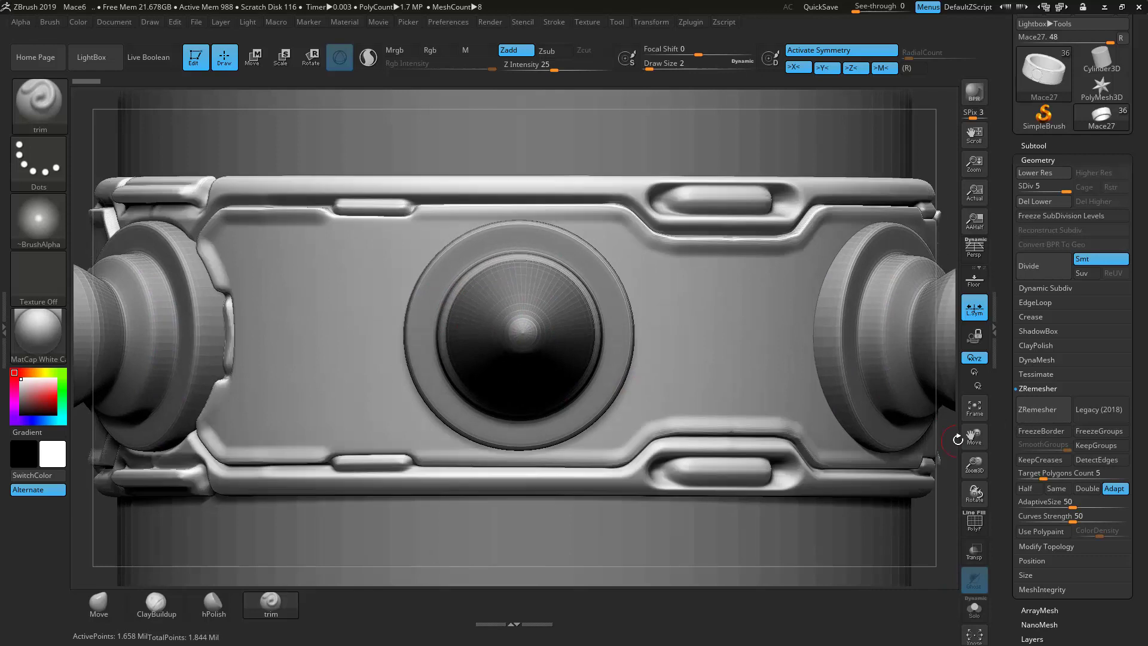
# Step: With transparency on, carve a groove around the uncarved spike's base and add recessed raised bars on its two sides
pyautogui.click(969, 547)
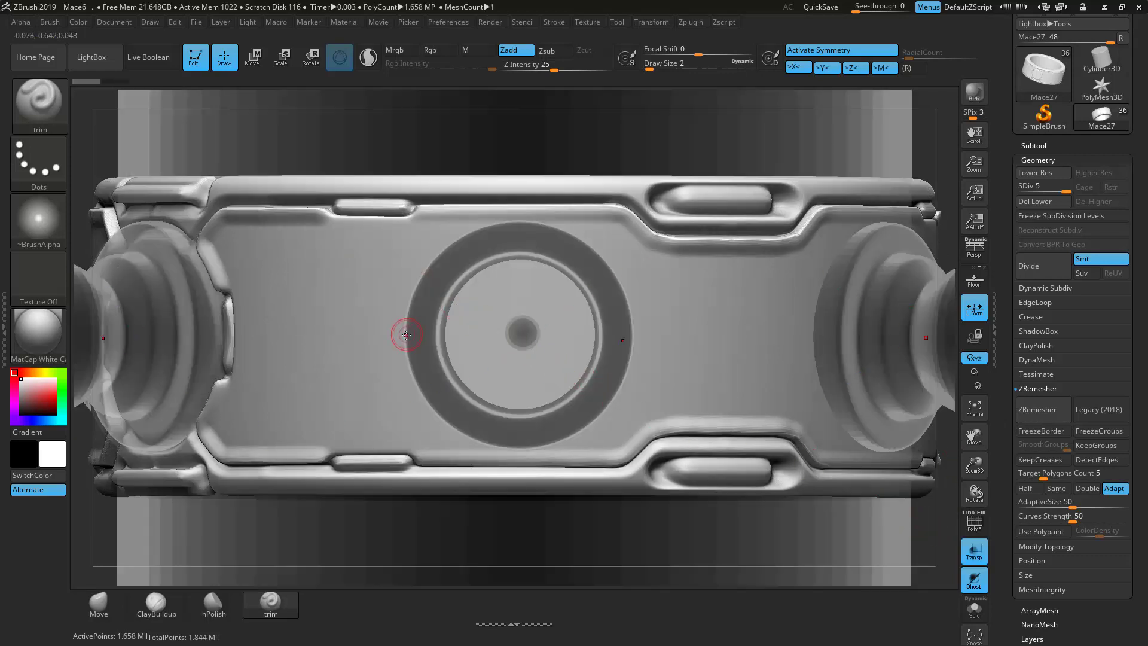
pyautogui.moveTo(405, 321)
pyautogui.mouseDown()
pyautogui.moveTo(414, 286)
pyautogui.moveTo(455, 243)
pyautogui.moveTo(534, 223)
pyautogui.moveTo(580, 251)
pyautogui.moveTo(582, 241)
pyautogui.moveTo(619, 277)
pyautogui.moveTo(634, 341)
pyautogui.mouseUp()
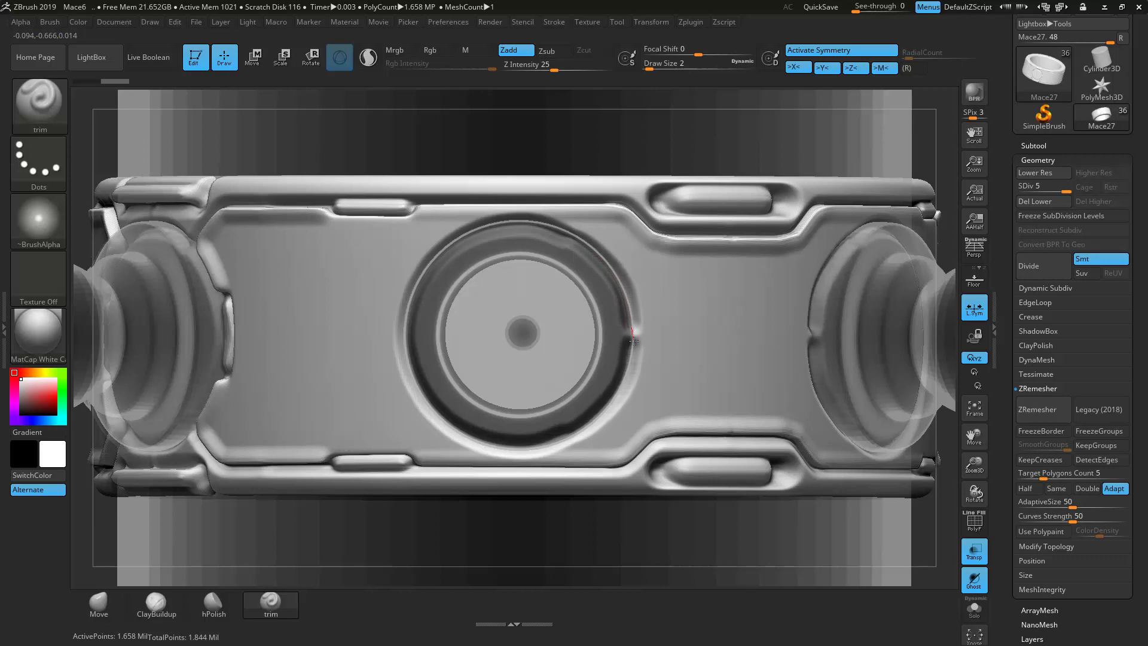
pyautogui.moveTo(405, 297); pyautogui.dragTo(409, 392)
pyautogui.moveTo(406, 301)
pyautogui.mouseDown()
pyautogui.moveTo(400, 328)
pyautogui.moveTo(407, 296)
pyautogui.mouseUp()
pyautogui.moveTo(632, 288); pyautogui.dragTo(631, 387)
pyautogui.moveTo(630, 295)
pyautogui.mouseDown()
pyautogui.moveTo(640, 350)
pyautogui.moveTo(629, 384)
pyautogui.mouseUp()
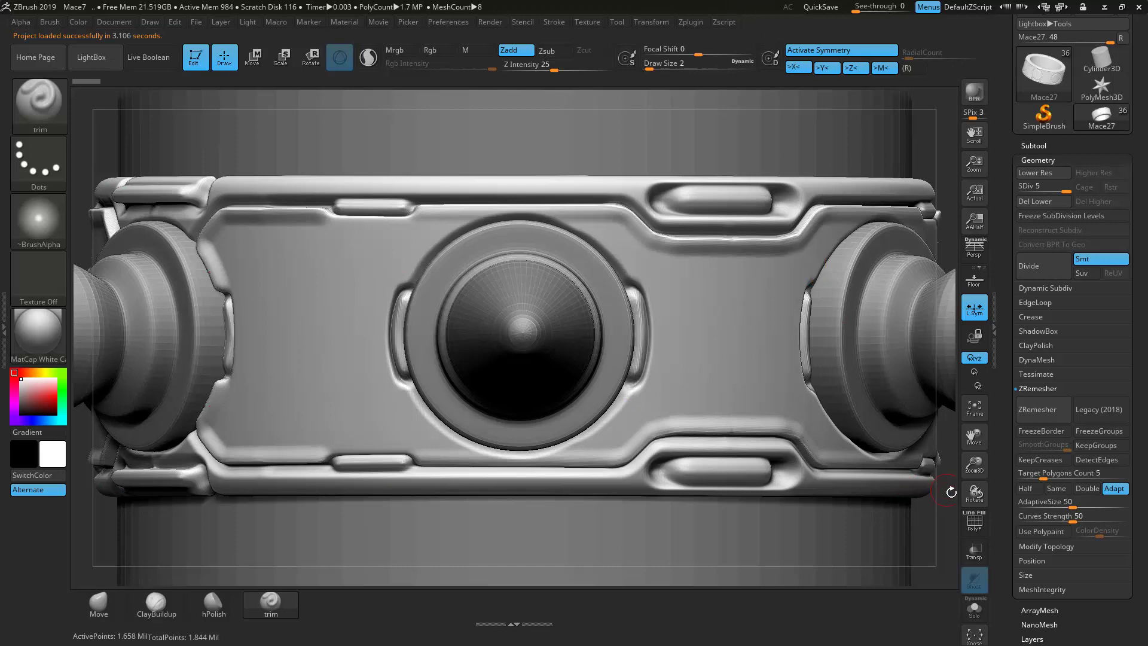
# Step: Carve a second angled trim line parallel to the outline around the rounded slot between two spikes
pyautogui.moveTo(950, 491); pyautogui.dragTo(882, 503)
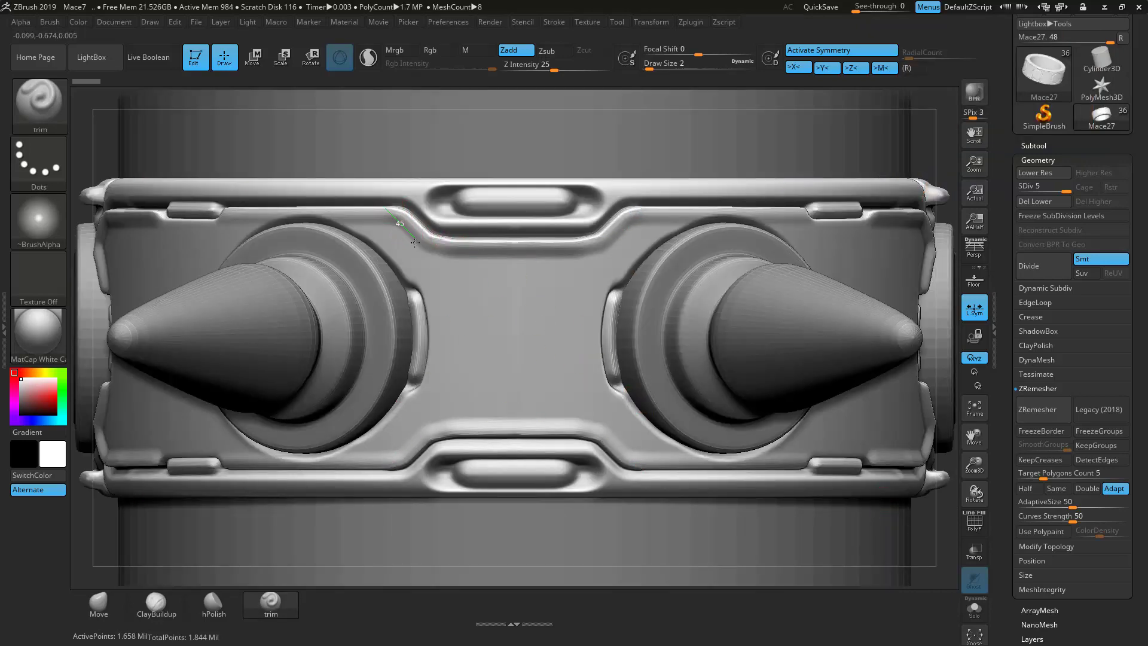
pyautogui.moveTo(434, 263); pyautogui.dragTo(534, 266)
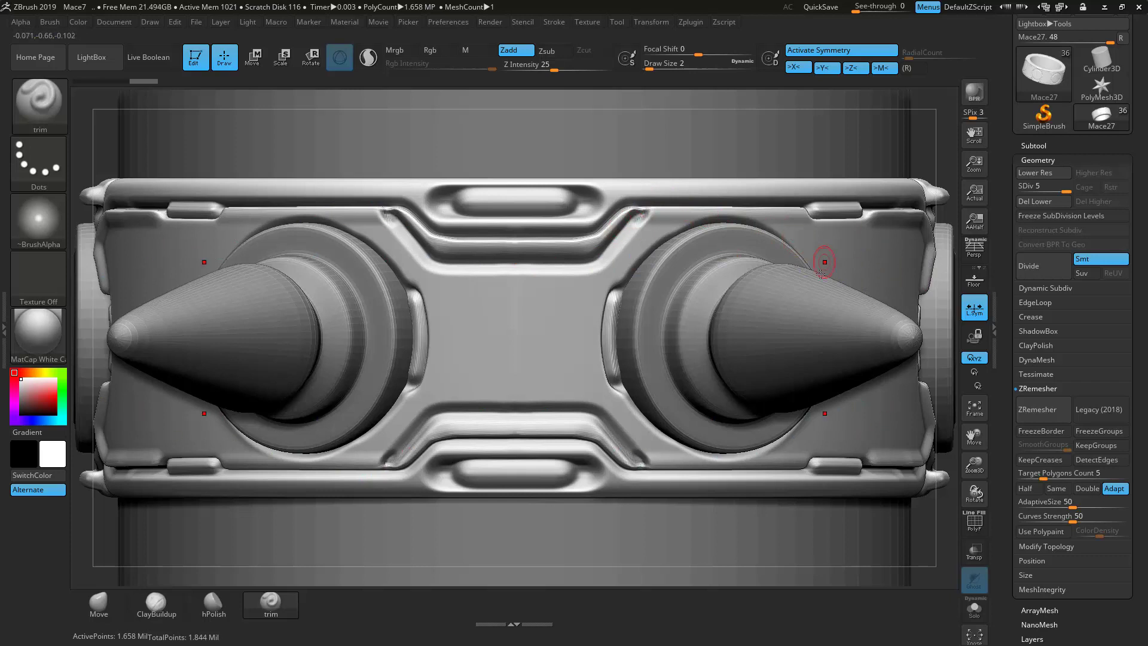
# Step: Carve two parallel stepped lines across the panel, from the centre spike's side recess up to the rim near the neighbouring spike
pyautogui.press('f')
pyautogui.moveTo(790, 273); pyautogui.dragTo(906, 341)
pyautogui.keyDown('alt'); pyautogui.moveTo(335, 418); pyautogui.dragTo(158, 505); pyautogui.keyUp('alt')
pyautogui.keyDown('alt'); pyautogui.moveTo(132, 433); pyautogui.dragTo(335, 484); pyautogui.keyUp('alt')
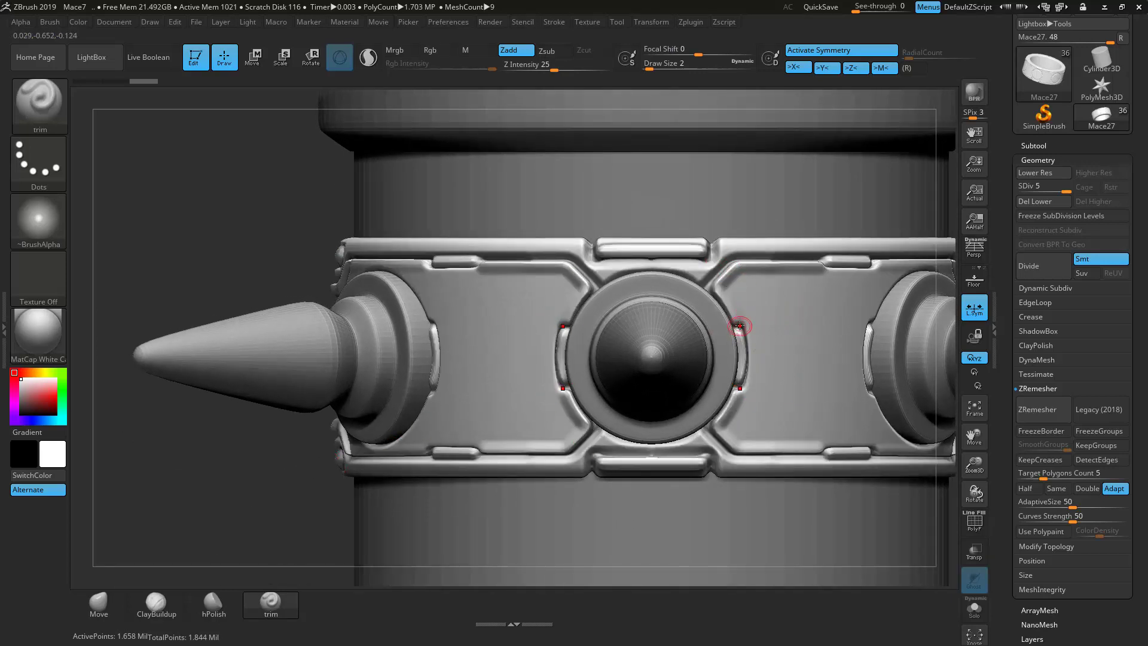
pyautogui.moveTo(748, 314)
pyautogui.mouseDown()
pyautogui.moveTo(815, 310)
pyautogui.moveTo(827, 281)
pyautogui.mouseUp()
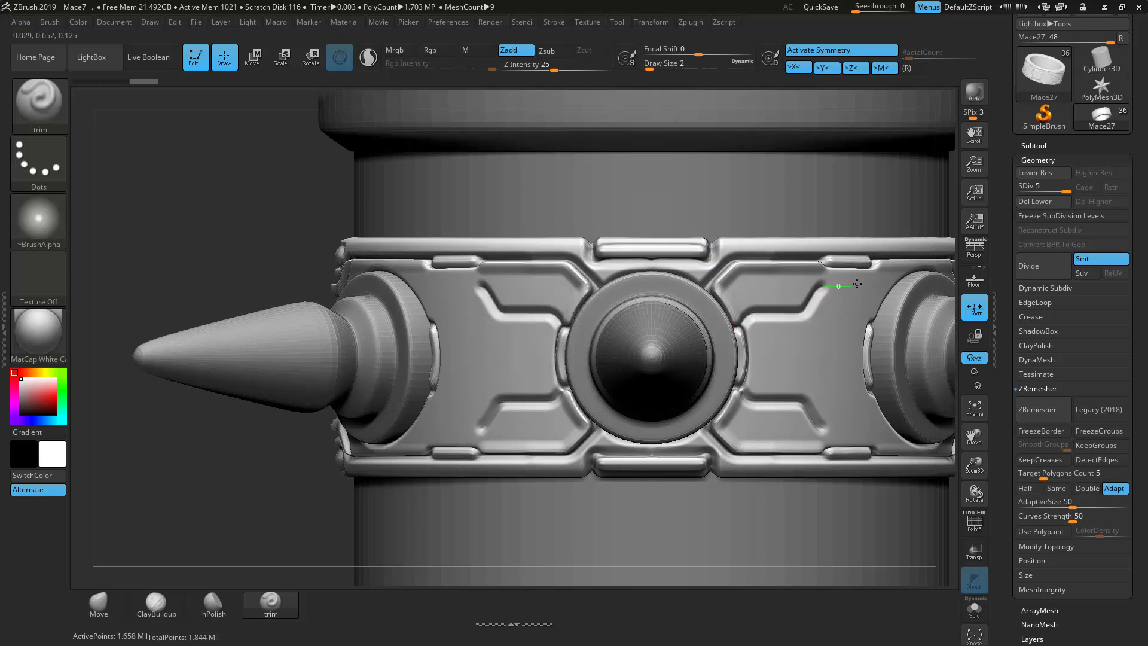
pyautogui.moveTo(877, 269); pyautogui.dragTo(876, 256)
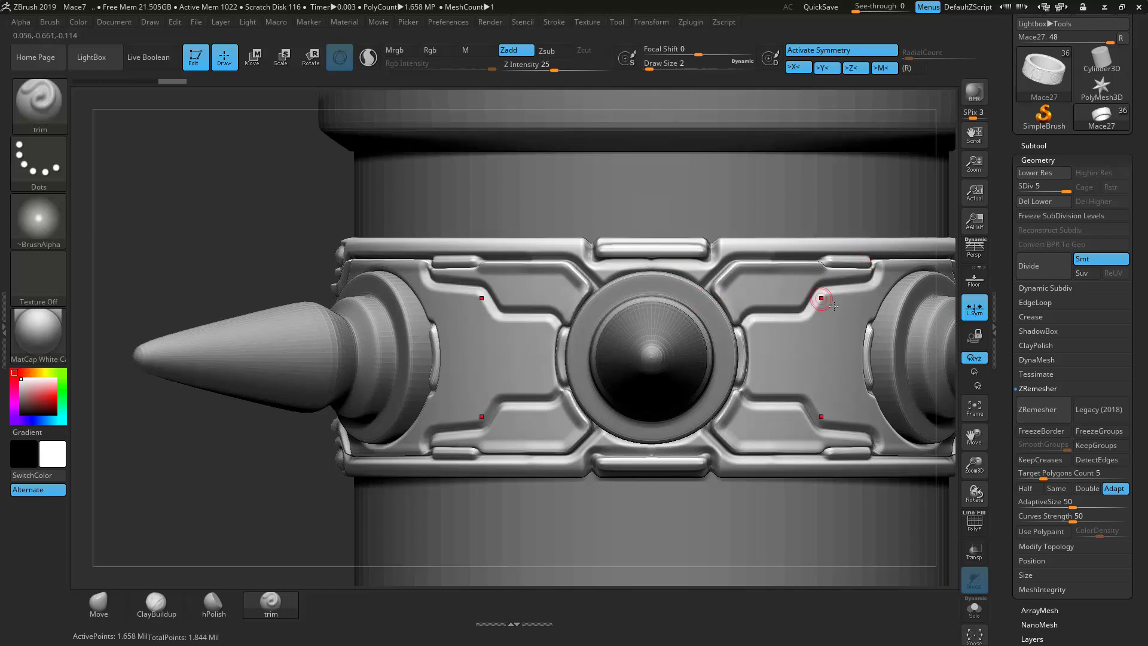
pyautogui.keyDown('shift'); pyautogui.moveTo(755, 322); pyautogui.dragTo(815, 322); pyautogui.keyUp('shift')
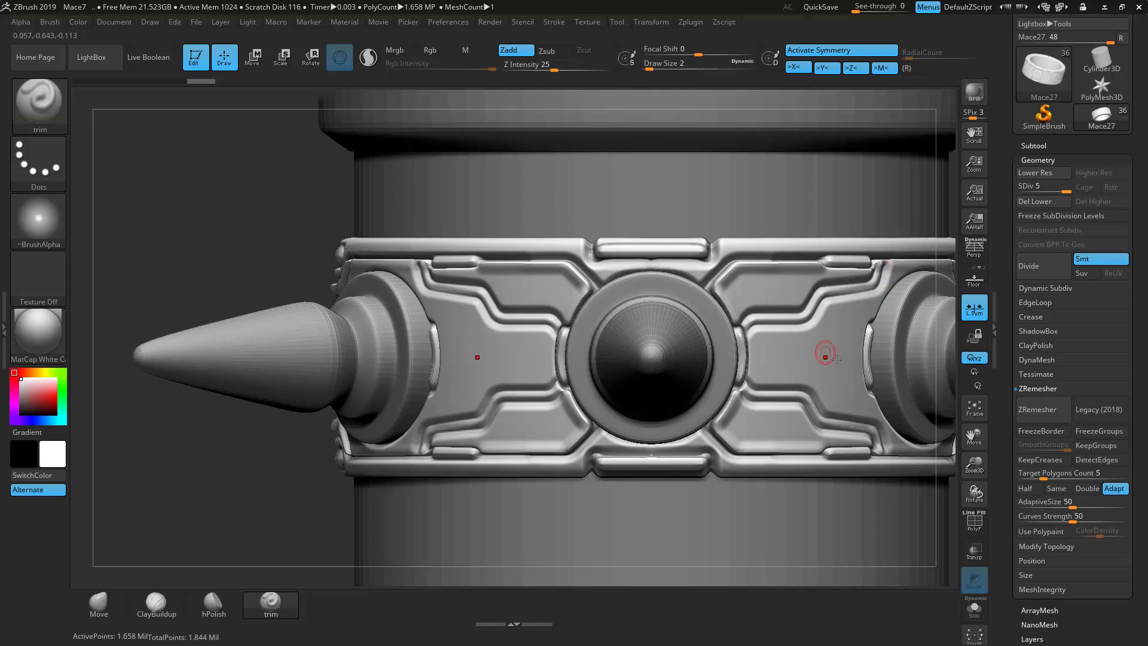
# Step: Examine the finished trim pattern around the band from several angles, both close up and from a distance
pyautogui.keyDown('ctrl'); pyautogui.moveTo(197, 510); pyautogui.dragTo(197, 389, button='right'); pyautogui.keyUp('ctrl')
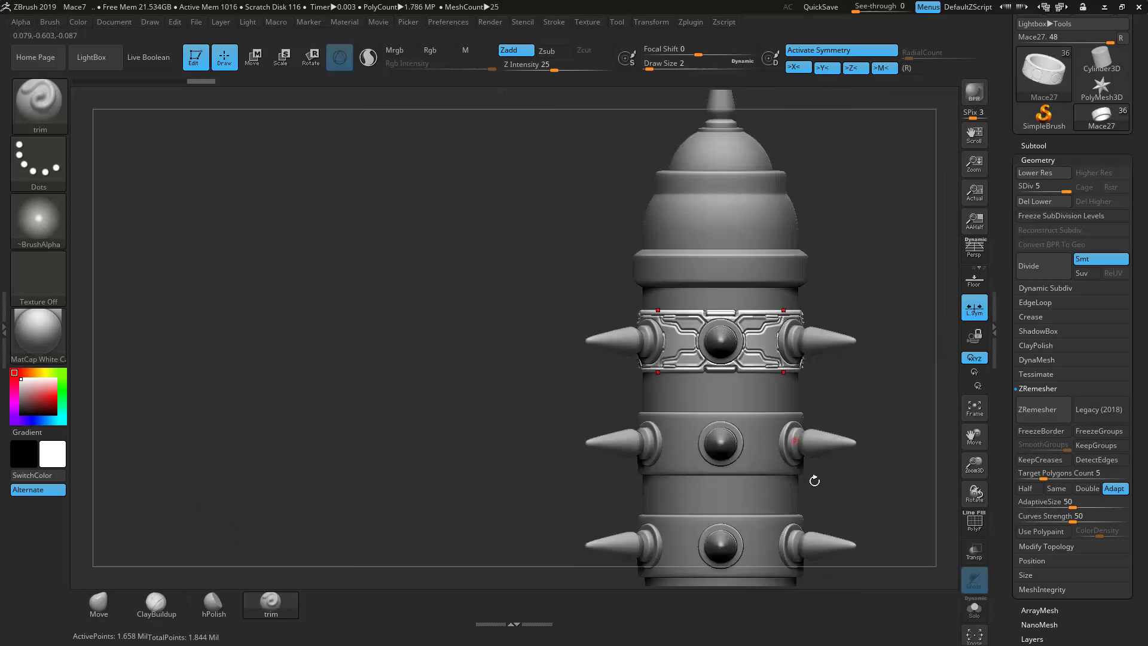
pyautogui.moveTo(881, 423); pyautogui.dragTo(859, 405)
pyautogui.keyDown('ctrl'); pyautogui.moveTo(482, 427); pyautogui.dragTo(670, 559, button='right'); pyautogui.keyUp('ctrl')
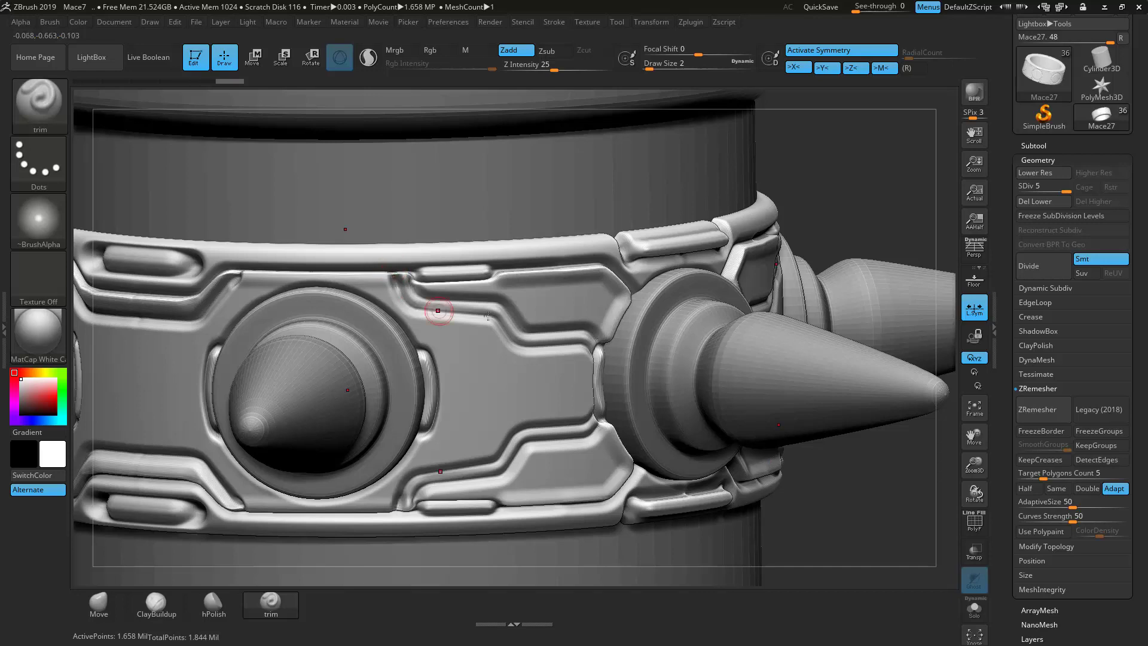
pyautogui.moveTo(827, 206); pyautogui.dragTo(802, 208)
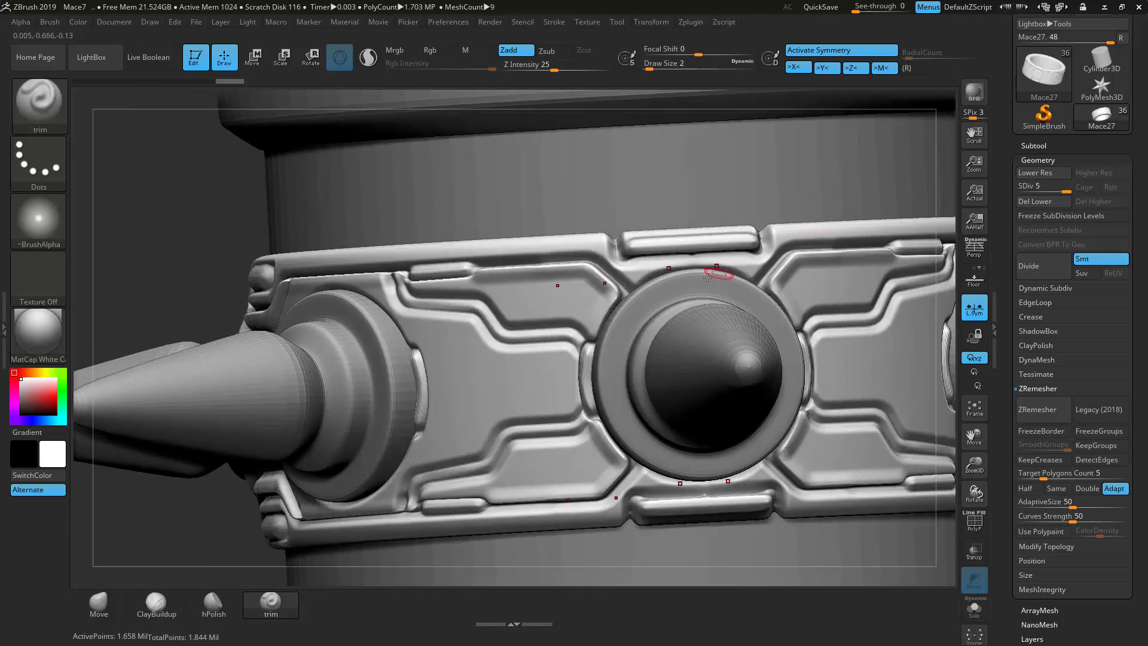
pyautogui.press('f')
pyautogui.keyDown('alt'); pyautogui.moveTo(888, 476); pyautogui.dragTo(780, 455); pyautogui.keyUp('alt')
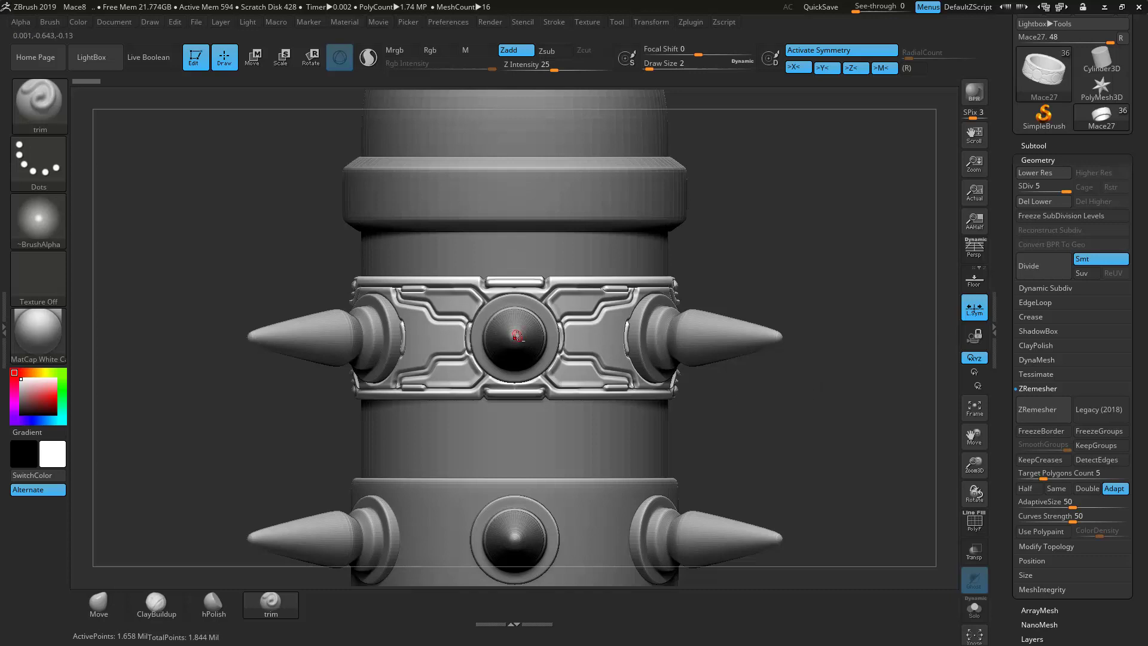
# Step: Select the centre spike of the carved band, isolate it, subdivide it twice, and delete its lower subdivision levels
pyautogui.keyDown('alt'); pyautogui.click(532, 328); pyautogui.keyUp('alt')
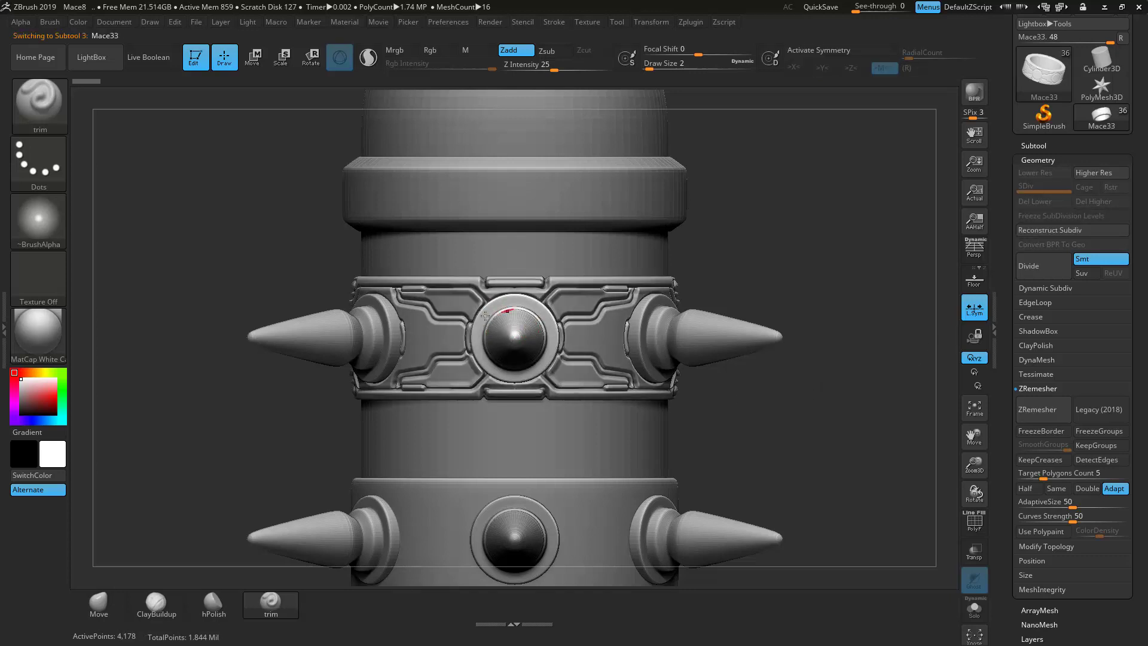
pyautogui.click(981, 609)
pyautogui.moveTo(810, 443); pyautogui.dragTo(943, 397)
pyautogui.hotkey('ctrl', 'd')
pyautogui.hotkey('ctrl', 'd')
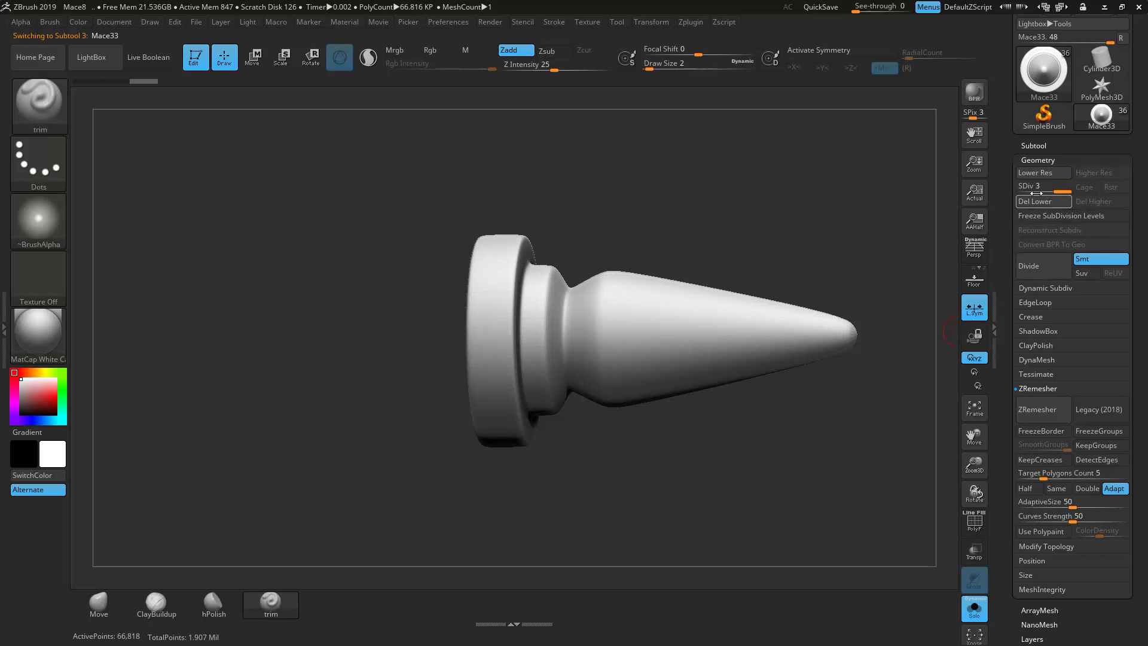
pyautogui.click(1053, 205)
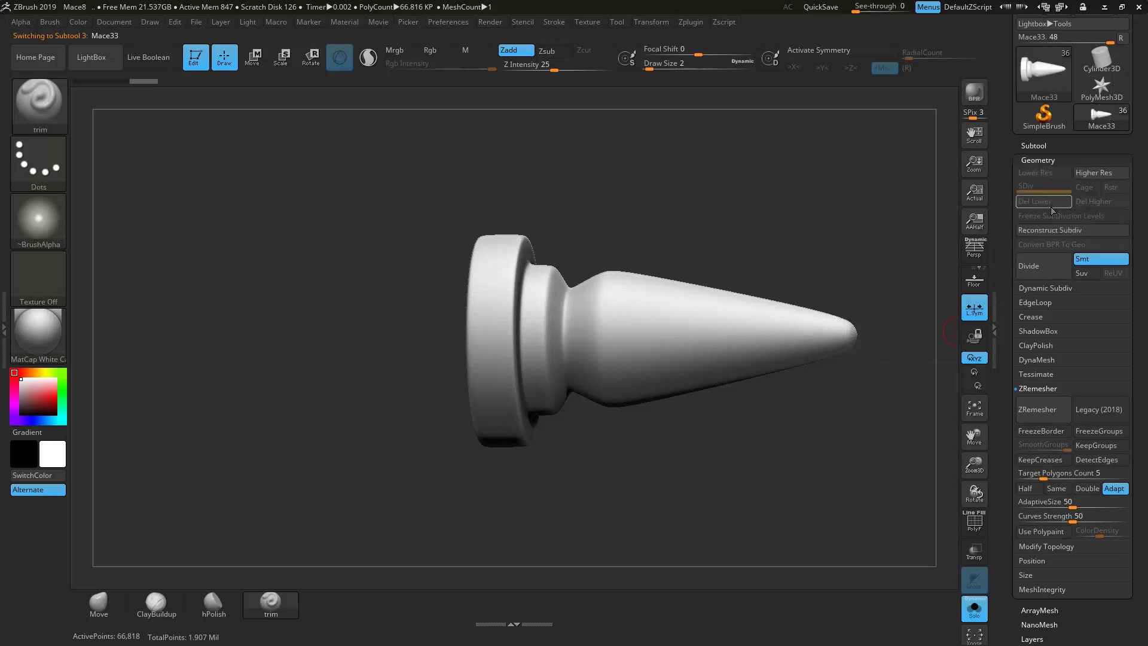
# Step: Remesh the isolated spike with ZRemesher and subdivide it up to level 4
pyautogui.click(1035, 411)
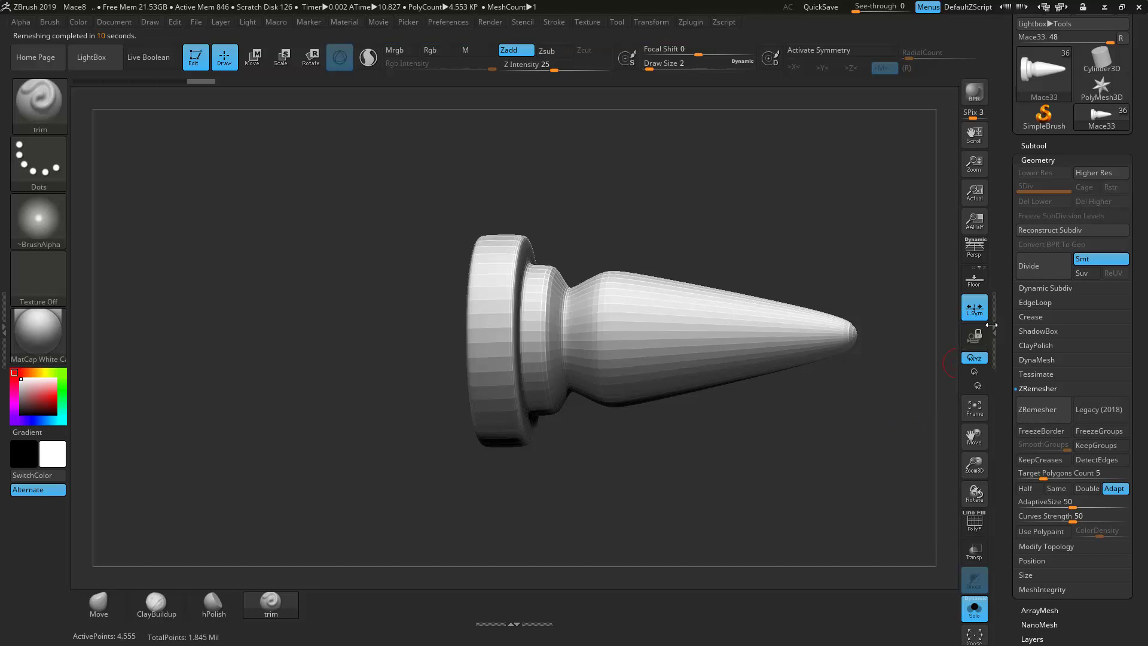
pyautogui.hotkey('ctrl', 'd')
pyautogui.hotkey('ctrl', 'd')
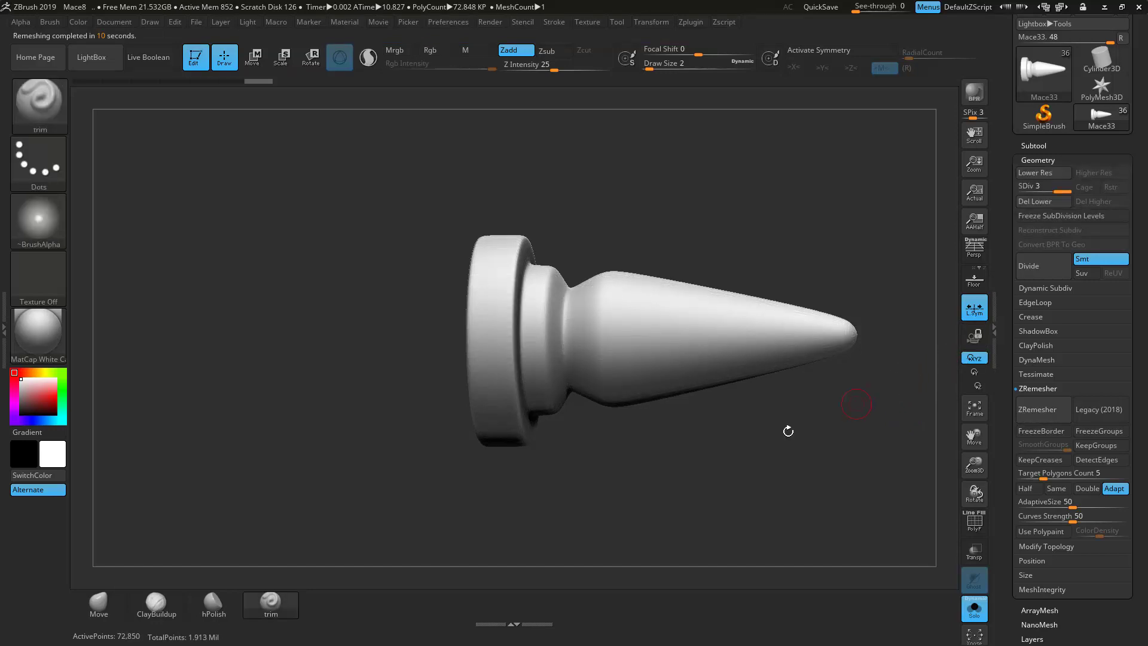
pyautogui.hotkey('ctrl', 'd')
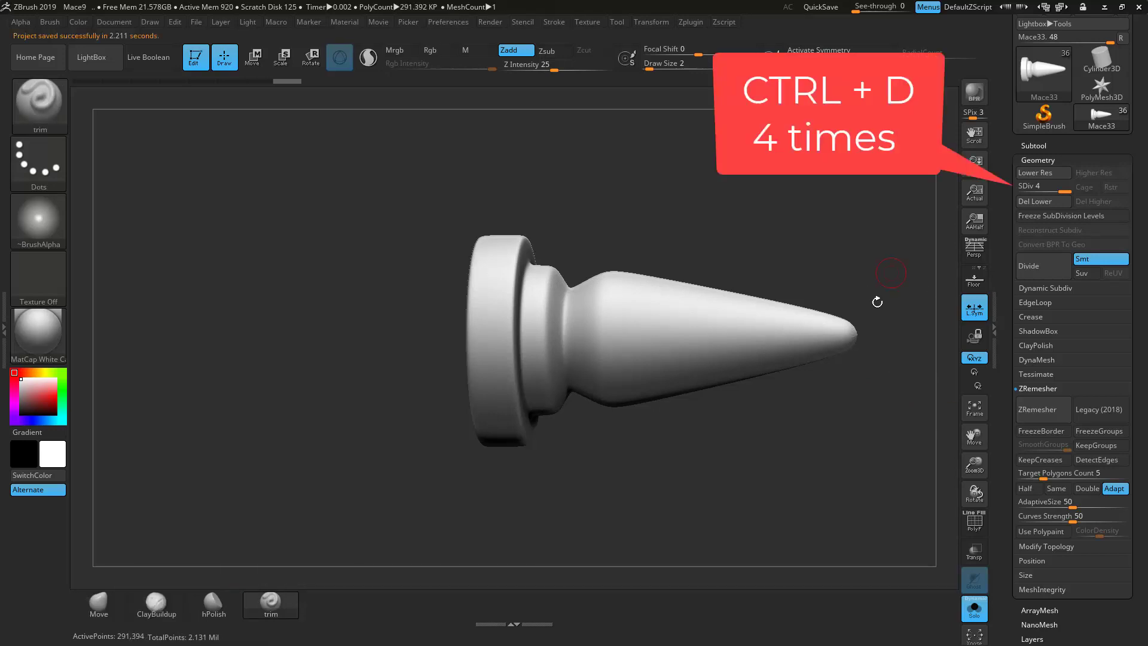
# Step: Activate symmetry for the spike and set it to mirror across the X and Y axes, with Z off
pyautogui.moveTo(796, 199); pyautogui.dragTo(818, 146)
pyautogui.click(828, 49)
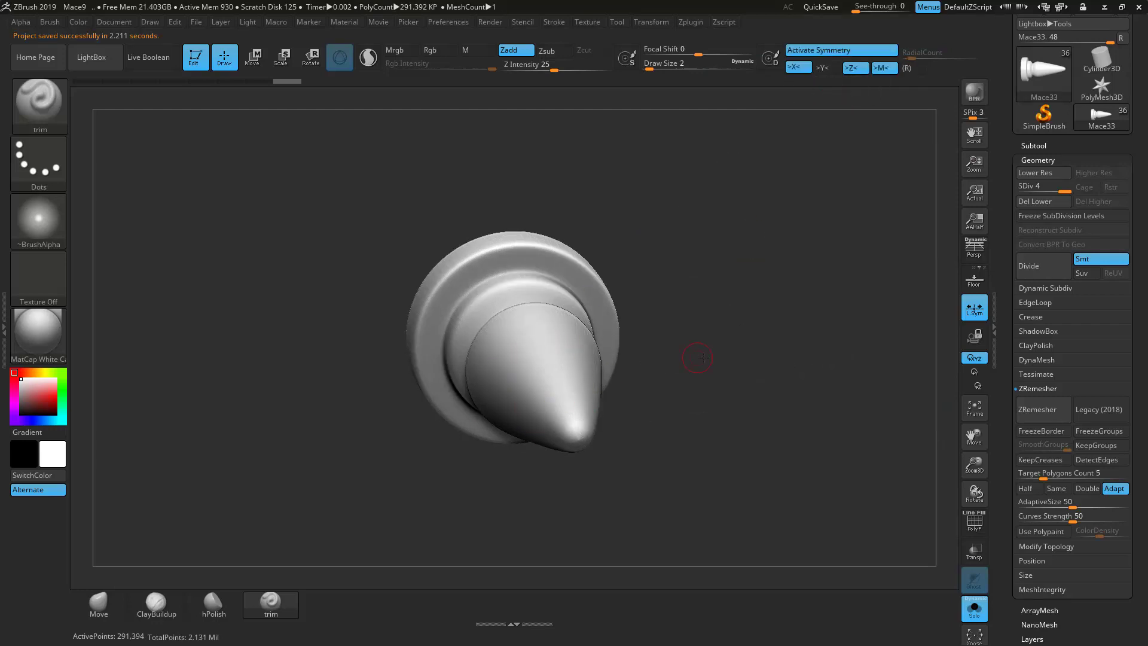
pyautogui.moveTo(698, 359); pyautogui.dragTo(772, 356)
pyautogui.moveTo(646, 378); pyautogui.dragTo(666, 361)
pyautogui.moveTo(769, 312)
pyautogui.mouseDown()
pyautogui.moveTo(502, 300)
pyautogui.moveTo(407, 336)
pyautogui.moveTo(506, 311)
pyautogui.mouseUp()
pyautogui.hotkey('ctrl', 'z')
pyautogui.click(855, 68)
pyautogui.click(826, 68)
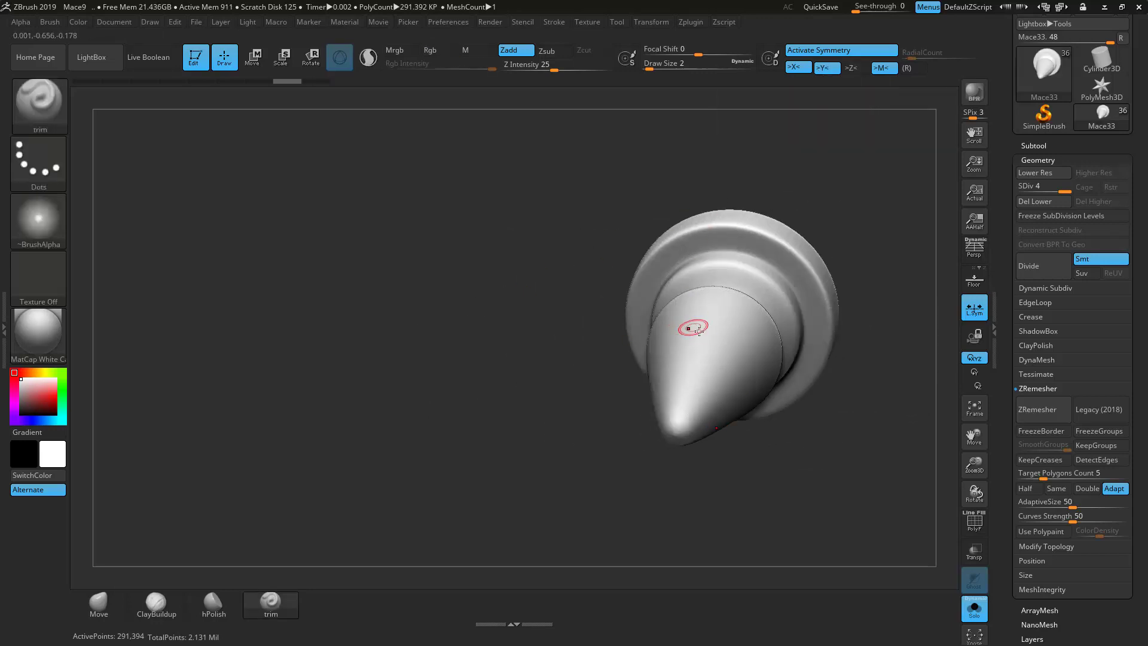
pyautogui.moveTo(705, 329)
pyautogui.mouseDown()
pyautogui.moveTo(737, 350)
pyautogui.moveTo(717, 339)
pyautogui.mouseUp()
pyautogui.moveTo(538, 305); pyautogui.dragTo(657, 313)
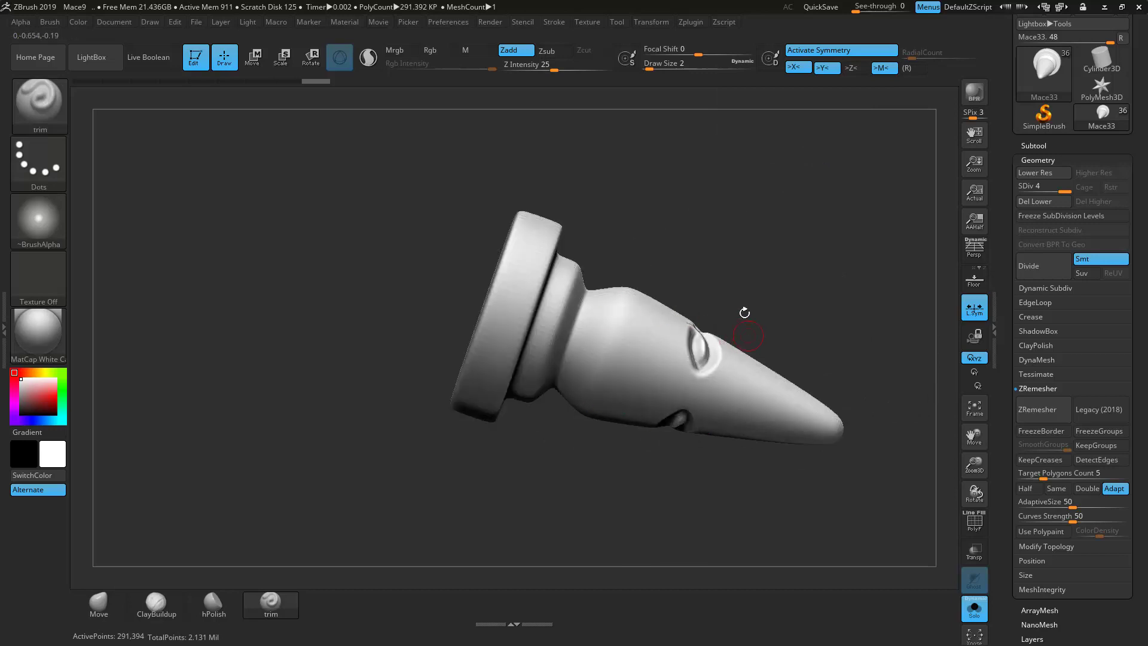
pyautogui.moveTo(755, 269); pyautogui.dragTo(818, 182)
pyautogui.hotkey('ctrl', 'z')
# Step: Carve mirrored trim grooves from the spike's neck straight along its body, angling outward at mid-length to the cone's edges
pyautogui.keyDown('shift'); pyautogui.moveTo(805, 264); pyautogui.dragTo(685, 185); pyautogui.keyUp('shift')
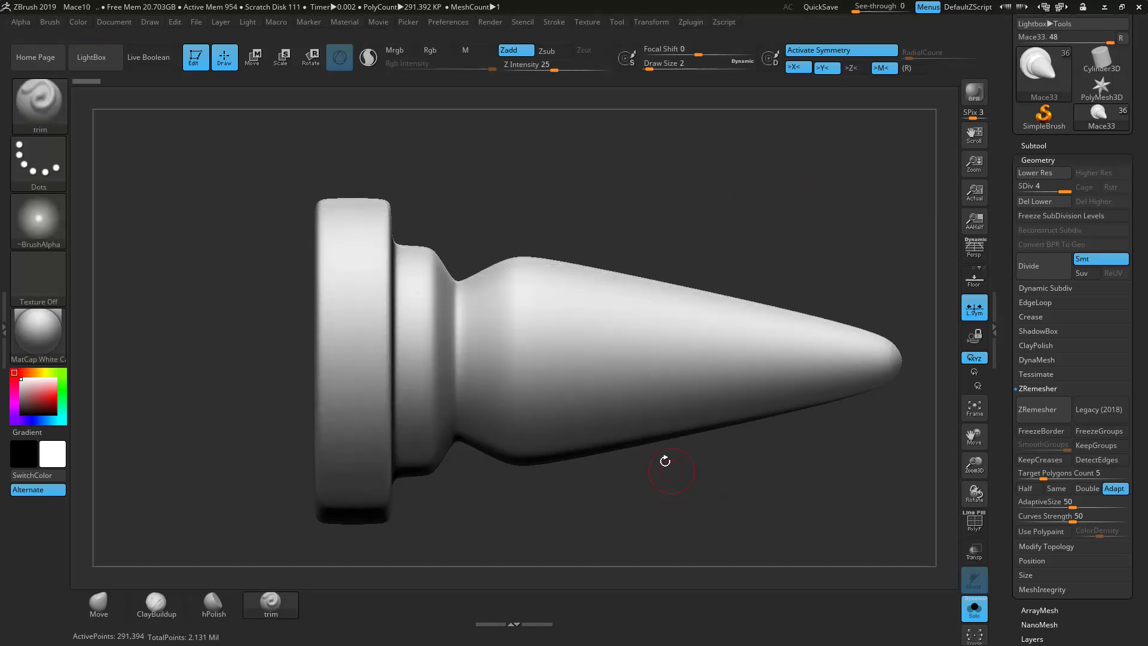
pyautogui.moveTo(457, 292)
pyautogui.keyDown('shift'); pyautogui.mouseDown()
pyautogui.moveTo(454, 333)
pyautogui.moveTo(522, 328)
pyautogui.mouseUp(); pyautogui.keyUp('shift')
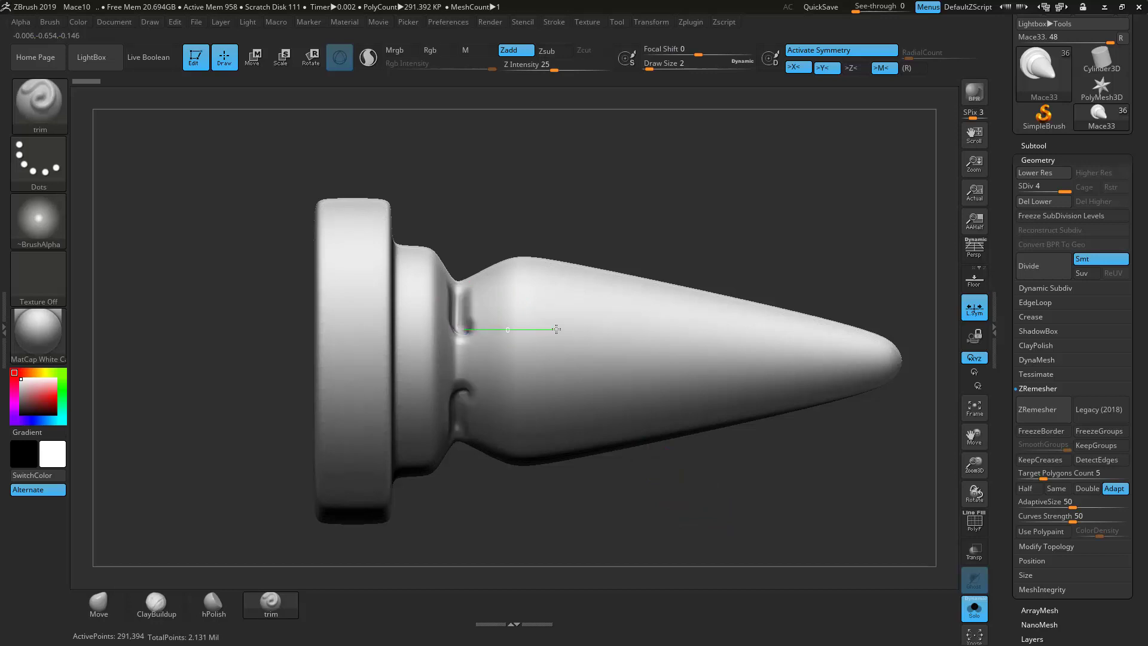
pyautogui.moveTo(600, 330); pyautogui.dragTo(604, 329)
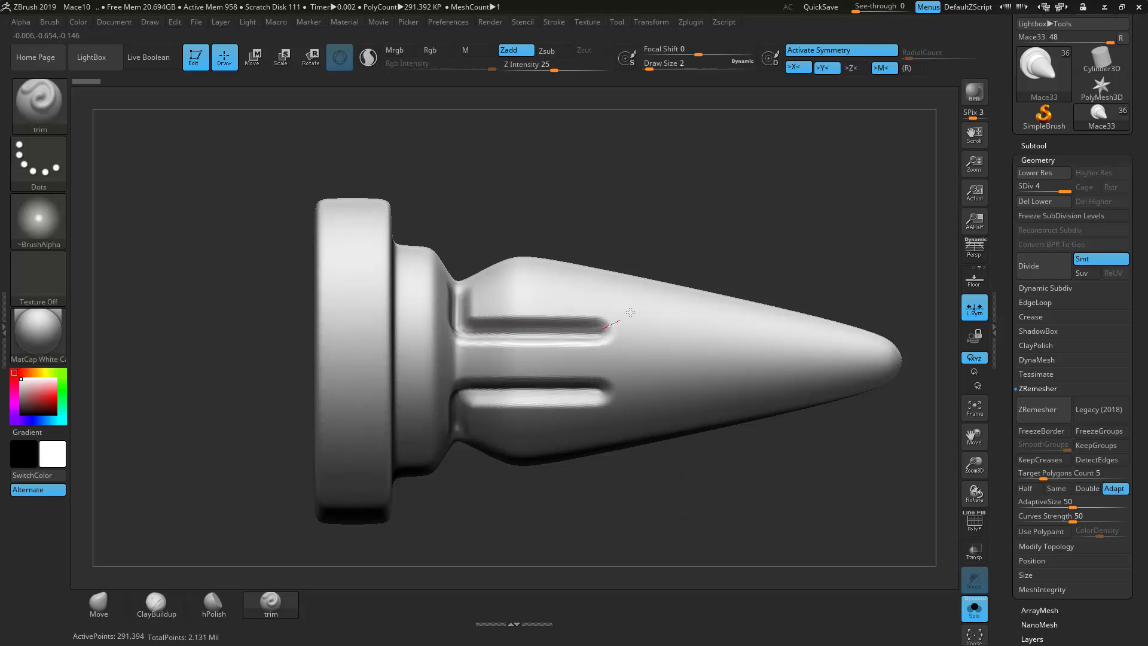
pyautogui.moveTo(724, 263); pyautogui.dragTo(724, 263)
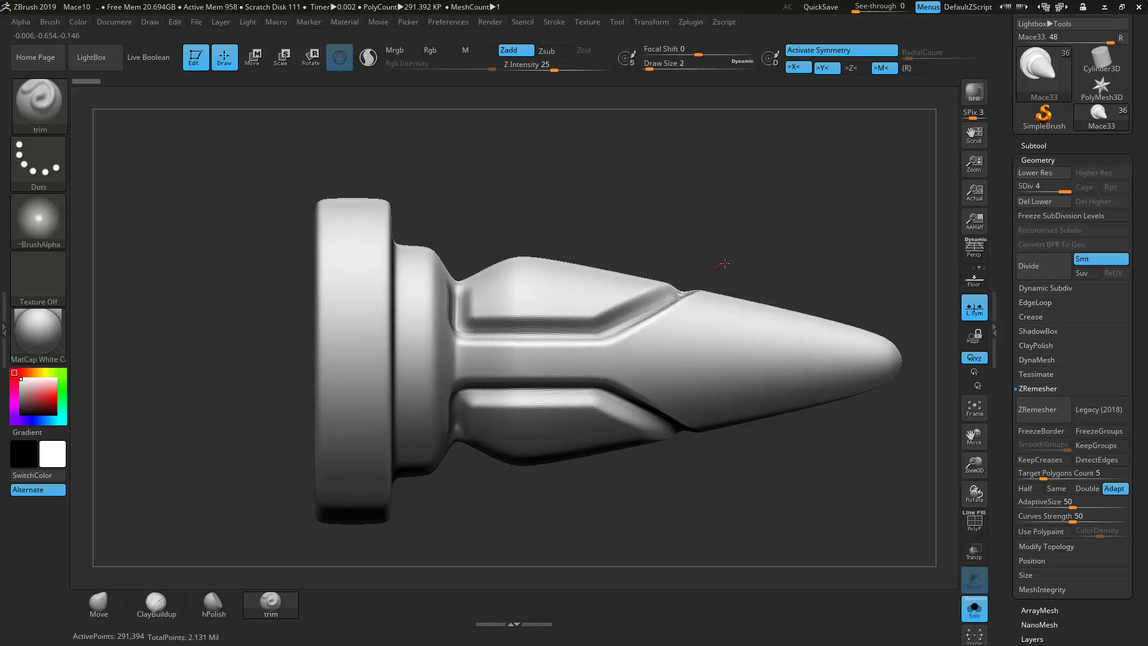
# Step: Carve trim around the small raised block at the spike's neck, behind the rounded cone panel
pyautogui.moveTo(749, 182)
pyautogui.mouseDown()
pyautogui.moveTo(461, 256)
pyautogui.moveTo(491, 218)
pyautogui.mouseUp()
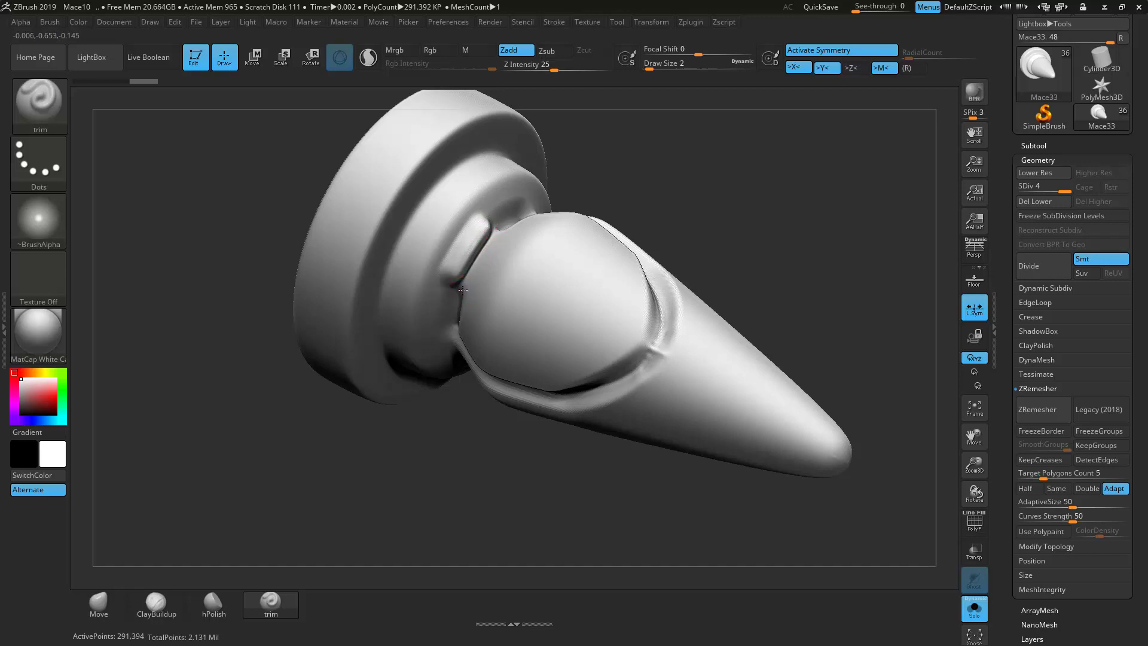
pyautogui.moveTo(474, 274); pyautogui.dragTo(483, 257)
pyautogui.moveTo(648, 218)
pyautogui.mouseDown()
pyautogui.moveTo(399, 297)
pyautogui.moveTo(450, 280)
pyautogui.moveTo(440, 256)
pyautogui.moveTo(473, 210)
pyautogui.mouseUp()
# Step: Carve a long slot across the point where the cone's panel grooves meet, and raise a narrow bar inside it
pyautogui.moveTo(758, 199)
pyautogui.mouseDown()
pyautogui.moveTo(769, 185)
pyautogui.moveTo(748, 149)
pyautogui.moveTo(744, 188)
pyautogui.mouseUp()
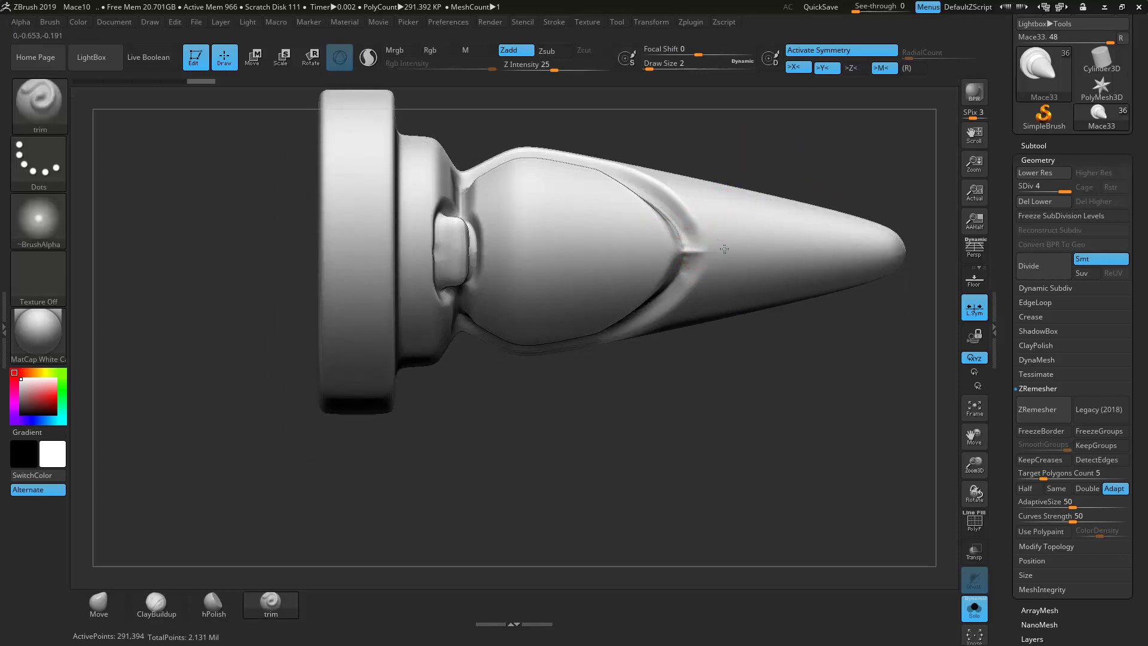
pyautogui.keyDown('shift'); pyautogui.moveTo(551, 246); pyautogui.dragTo(608, 244); pyautogui.keyUp('shift')
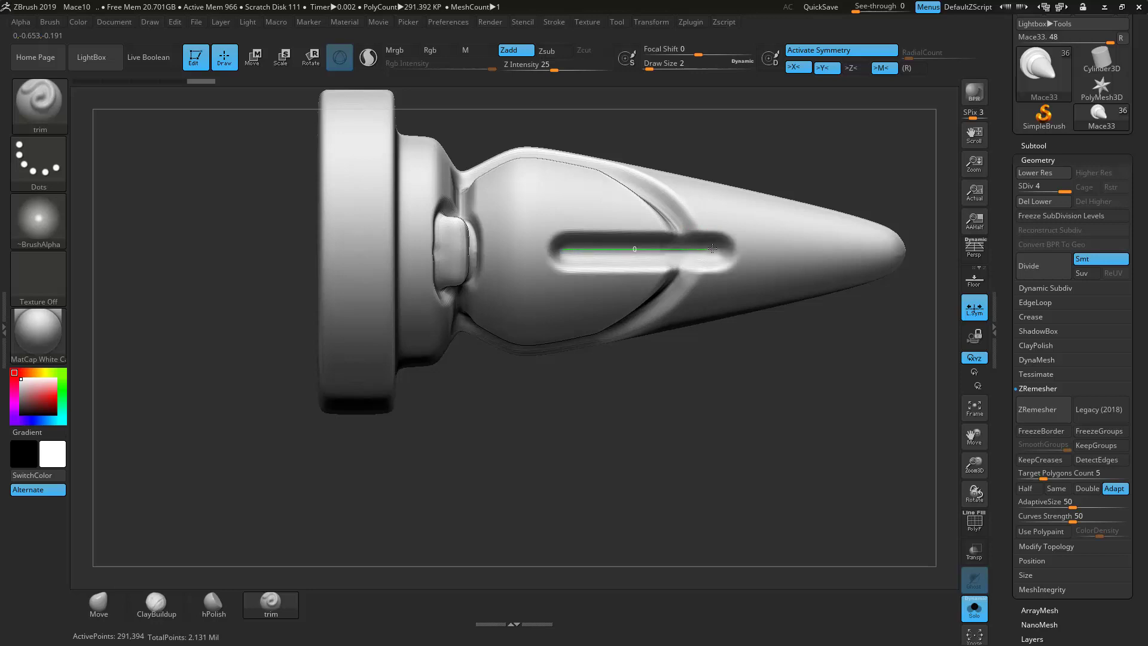
pyautogui.moveTo(732, 249); pyautogui.dragTo(731, 249)
pyautogui.moveTo(592, 252); pyautogui.dragTo(719, 250)
pyautogui.moveTo(711, 252); pyautogui.dragTo(583, 248)
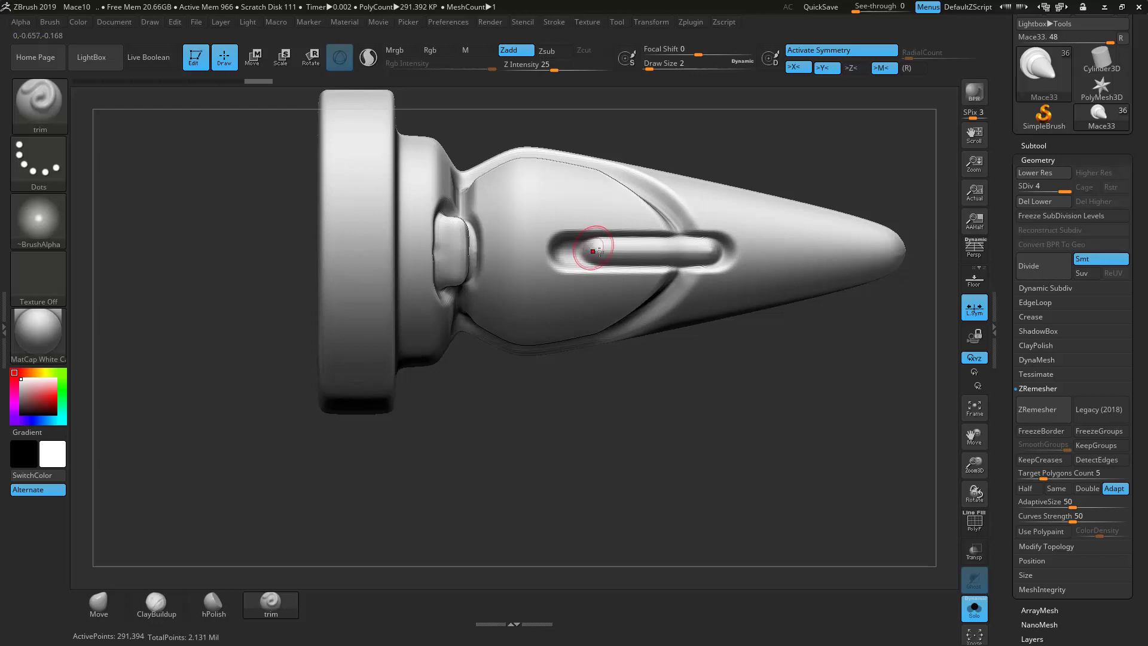
# Step: Sculpt a second slot with a raised inner bar on the adjacent side of the cone, toward its tip
pyautogui.moveTo(684, 461)
pyautogui.mouseDown()
pyautogui.moveTo(679, 327)
pyautogui.moveTo(848, 323)
pyautogui.mouseUp()
pyautogui.moveTo(628, 323); pyautogui.dragTo(766, 323)
pyautogui.moveTo(766, 323); pyautogui.dragTo(791, 267, button='right')
pyautogui.moveTo(886, 248)
pyautogui.mouseDown()
pyautogui.moveTo(853, 246)
pyautogui.moveTo(865, 282)
pyautogui.moveTo(895, 249)
pyautogui.moveTo(890, 222)
pyautogui.mouseUp()
# Step: Sculpt a recessed slot on the spike's base flange and carve a trim groove from its ends around the flange
pyautogui.moveTo(623, 492); pyautogui.dragTo(392, 393)
pyautogui.moveTo(493, 341)
pyautogui.mouseDown()
pyautogui.moveTo(503, 292)
pyautogui.moveTo(499, 398)
pyautogui.moveTo(504, 278)
pyautogui.mouseUp()
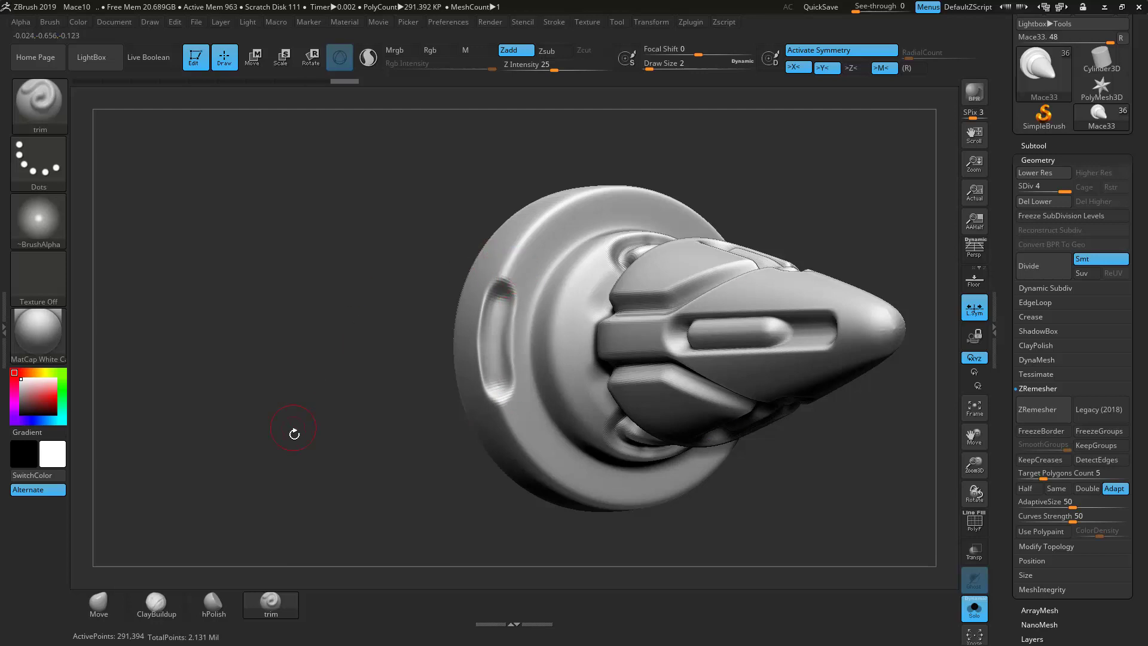
pyautogui.moveTo(320, 436); pyautogui.dragTo(349, 430)
pyautogui.moveTo(500, 315)
pyautogui.mouseDown()
pyautogui.moveTo(496, 386)
pyautogui.moveTo(496, 291)
pyautogui.mouseUp()
pyautogui.moveTo(341, 409); pyautogui.dragTo(324, 417)
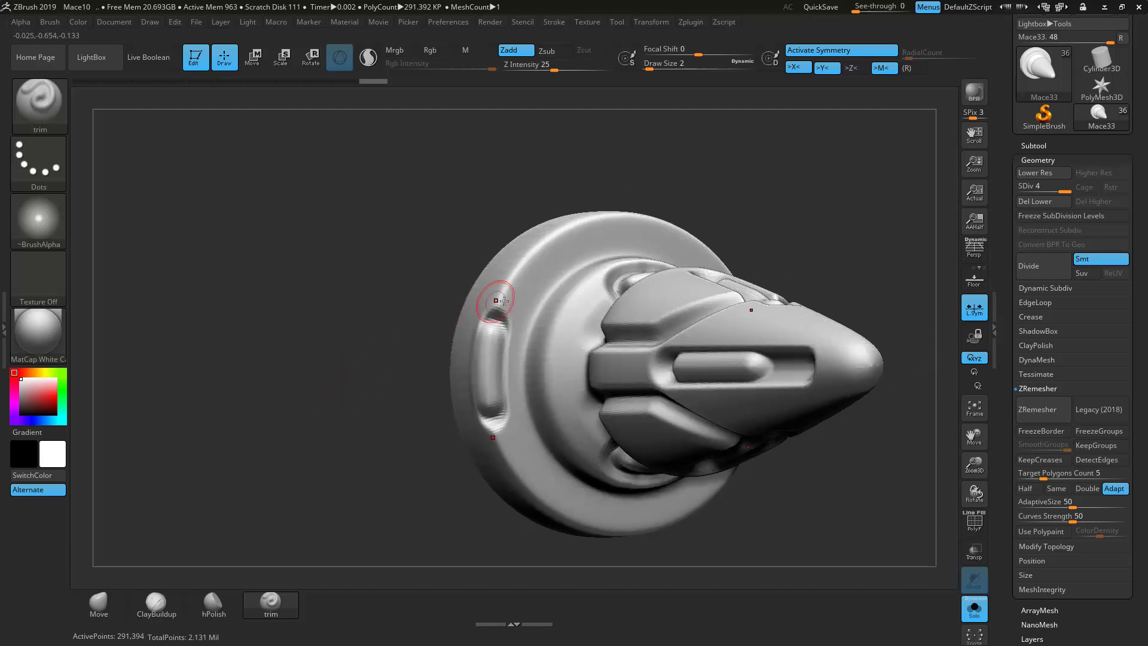
pyautogui.moveTo(383, 316); pyautogui.dragTo(373, 320)
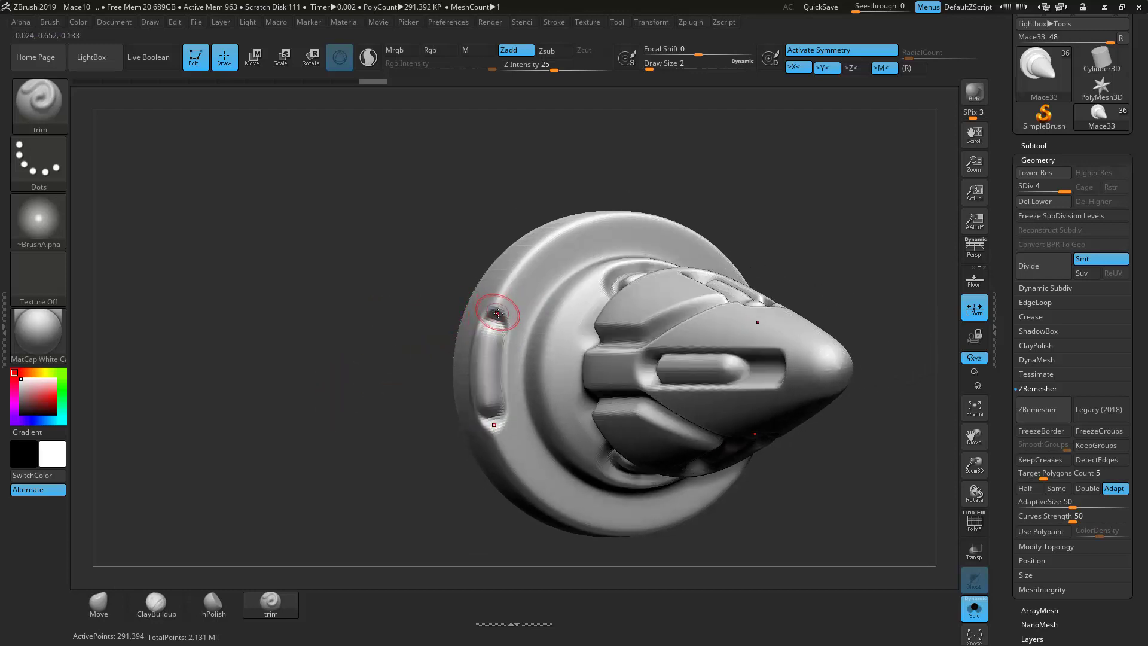
pyautogui.moveTo(493, 308)
pyautogui.mouseDown()
pyautogui.moveTo(510, 266)
pyautogui.moveTo(535, 252)
pyautogui.moveTo(577, 258)
pyautogui.mouseUp()
# Step: Carve mirrored inner grooves along the cone panels beside the central strip, following their angled front edges outward
pyautogui.moveTo(433, 228)
pyautogui.mouseDown()
pyautogui.moveTo(391, 259)
pyautogui.moveTo(598, 249)
pyautogui.moveTo(644, 231)
pyautogui.mouseUp()
pyautogui.keyDown('alt'); pyautogui.moveTo(824, 216); pyautogui.dragTo(855, 241); pyautogui.keyUp('alt')
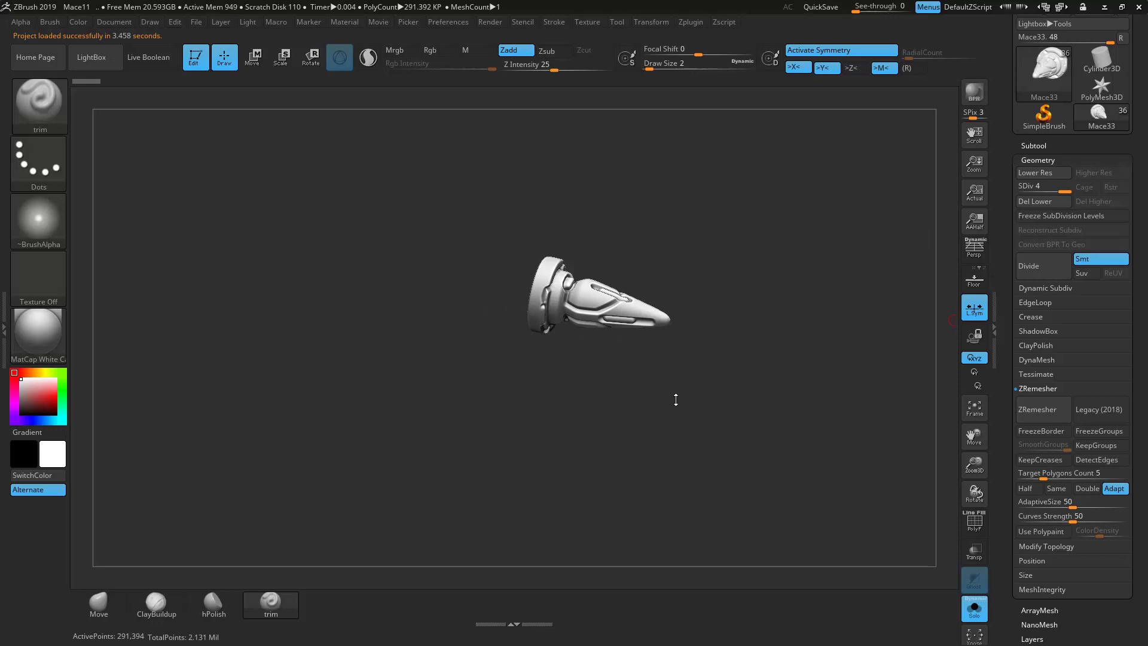
pyautogui.moveTo(557, 424); pyautogui.dragTo(676, 331)
pyautogui.keyDown('alt'); pyautogui.moveTo(658, 405); pyautogui.dragTo(601, 503); pyautogui.keyUp('alt')
pyautogui.moveTo(690, 390); pyautogui.dragTo(737, 402)
pyautogui.press('f')
pyautogui.moveTo(746, 526)
pyautogui.keyDown('alt'); pyautogui.mouseDown()
pyautogui.moveTo(631, 500)
pyautogui.moveTo(682, 518)
pyautogui.mouseUp(); pyautogui.keyUp('alt')
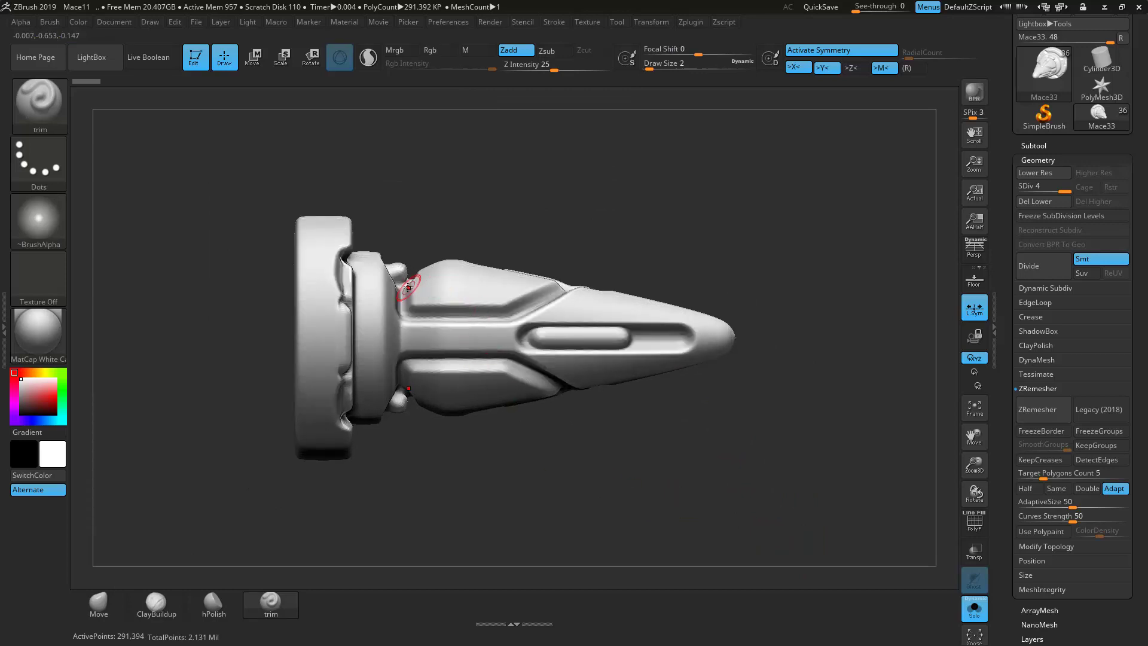
pyautogui.moveTo(404, 318); pyautogui.dragTo(410, 319)
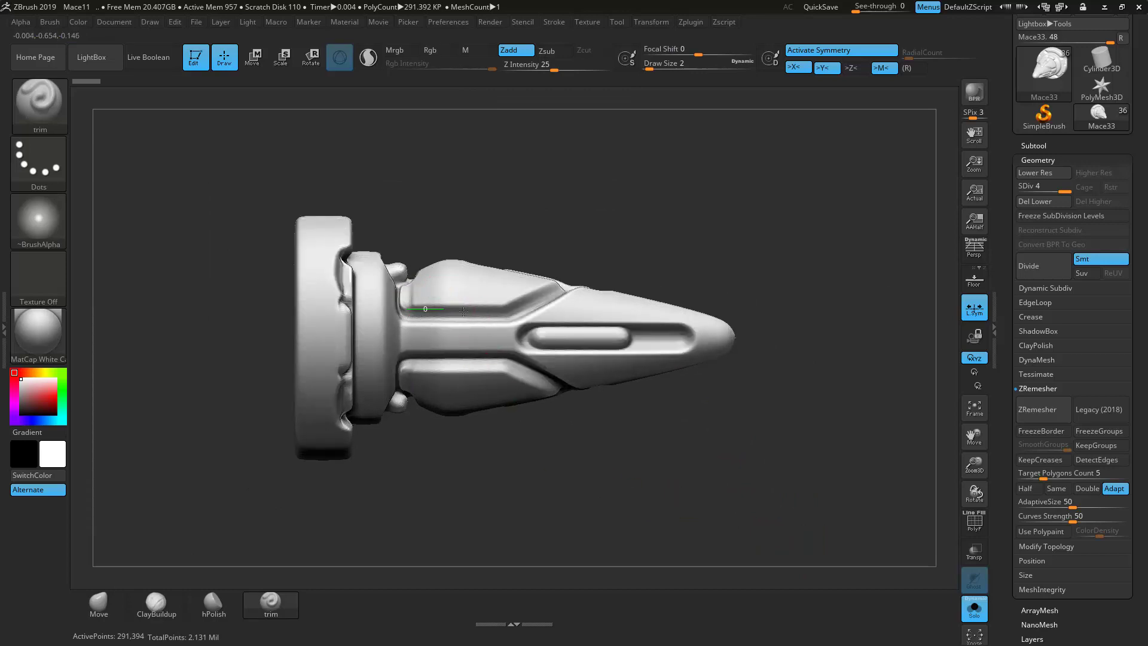
pyautogui.moveTo(514, 311); pyautogui.dragTo(572, 280)
# Step: Carve a U-shaped trim groove around the rear part of the slot on the rounded cone panel
pyautogui.moveTo(702, 151)
pyautogui.mouseDown()
pyautogui.moveTo(699, 239)
pyautogui.moveTo(684, 250)
pyautogui.mouseUp()
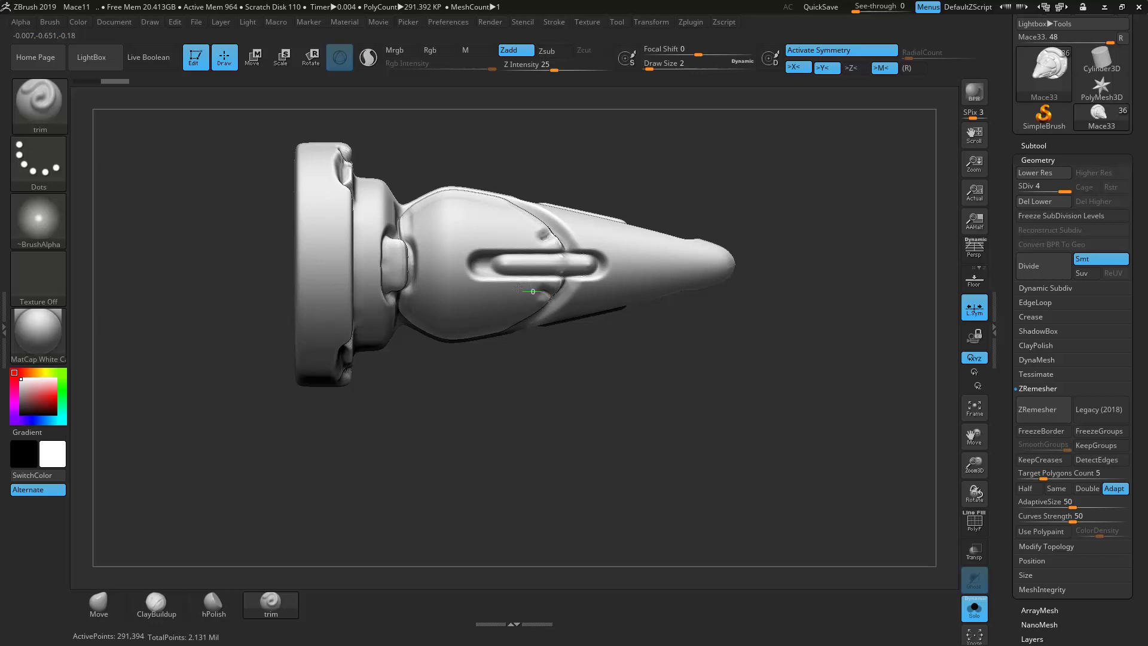
pyautogui.moveTo(467, 289); pyautogui.dragTo(458, 254)
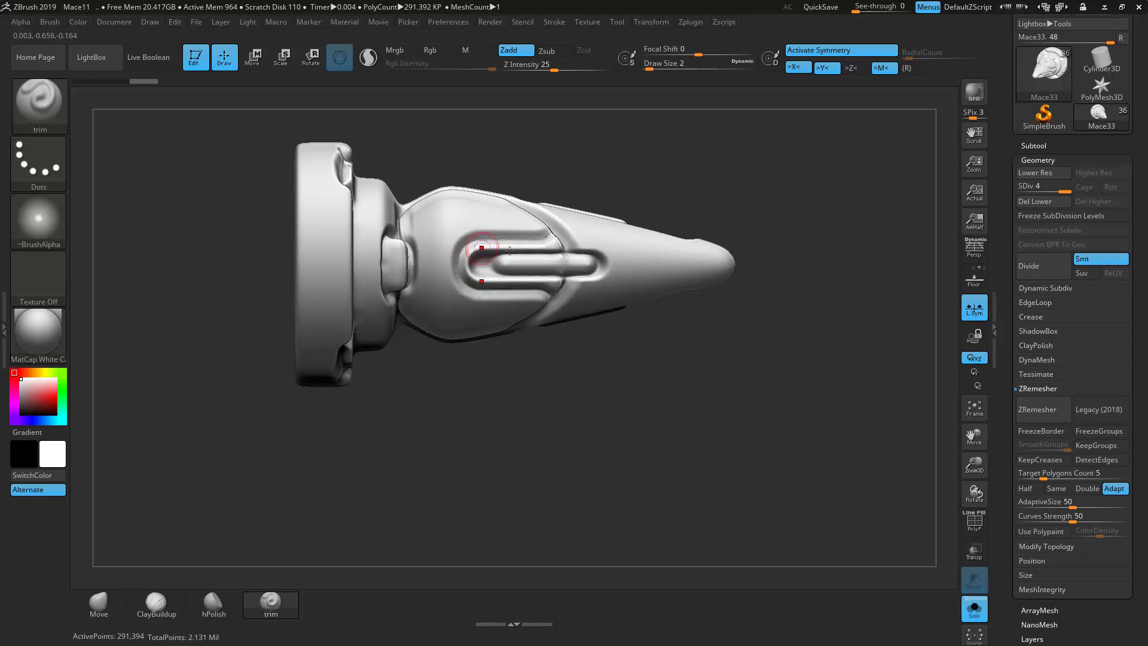
pyautogui.moveTo(418, 502); pyautogui.dragTo(375, 413)
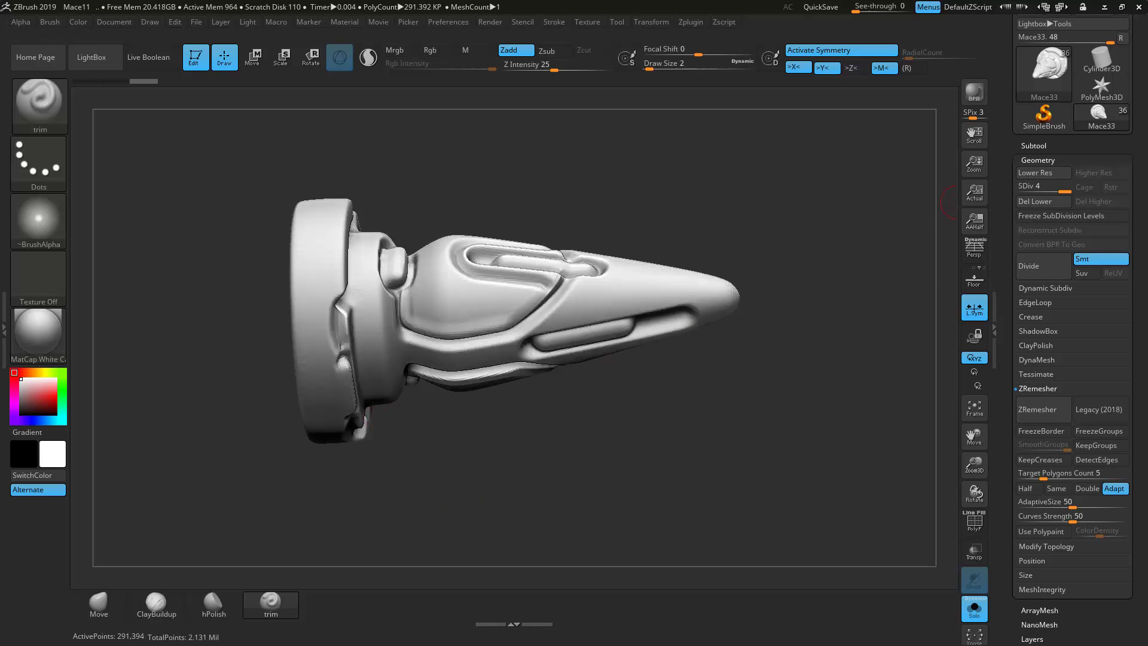
# Step: Carve an additional outline groove around the slot on the cone's side, out to the spike's tip
pyautogui.keyDown('shift'); pyautogui.moveTo(729, 467); pyautogui.dragTo(730, 451); pyautogui.keyUp('shift')
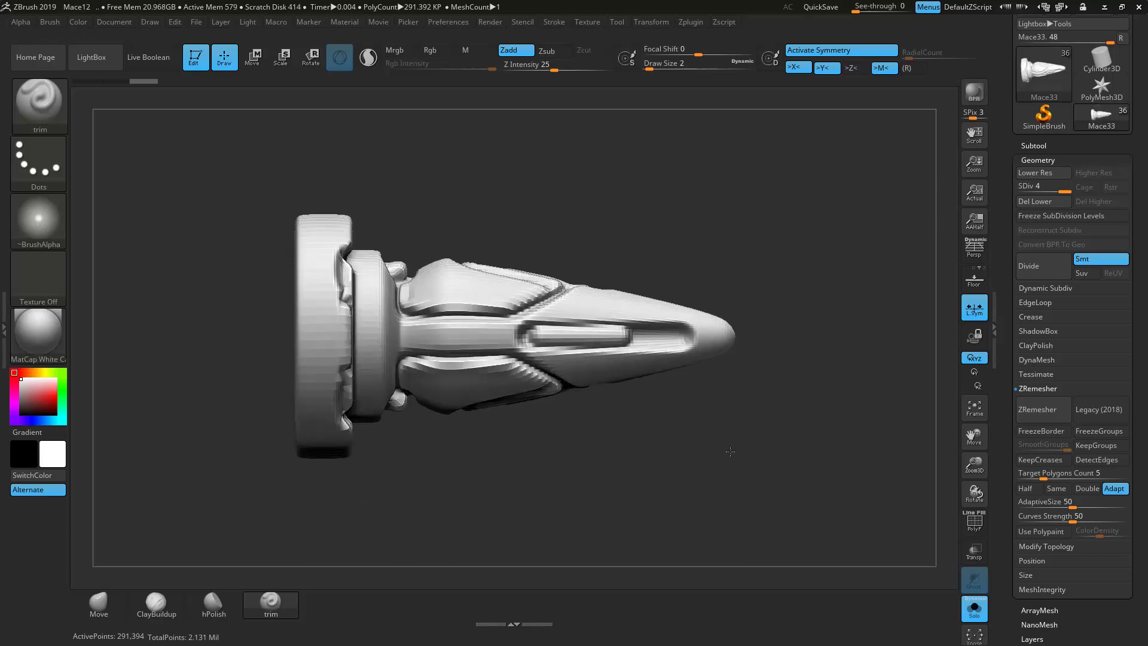
pyautogui.moveTo(542, 322); pyautogui.dragTo(593, 309)
pyautogui.moveTo(671, 306); pyautogui.dragTo(716, 347)
pyautogui.keyDown('ctrl'); pyautogui.moveTo(671, 341); pyautogui.dragTo(608, 272, button='right'); pyautogui.keyUp('ctrl')
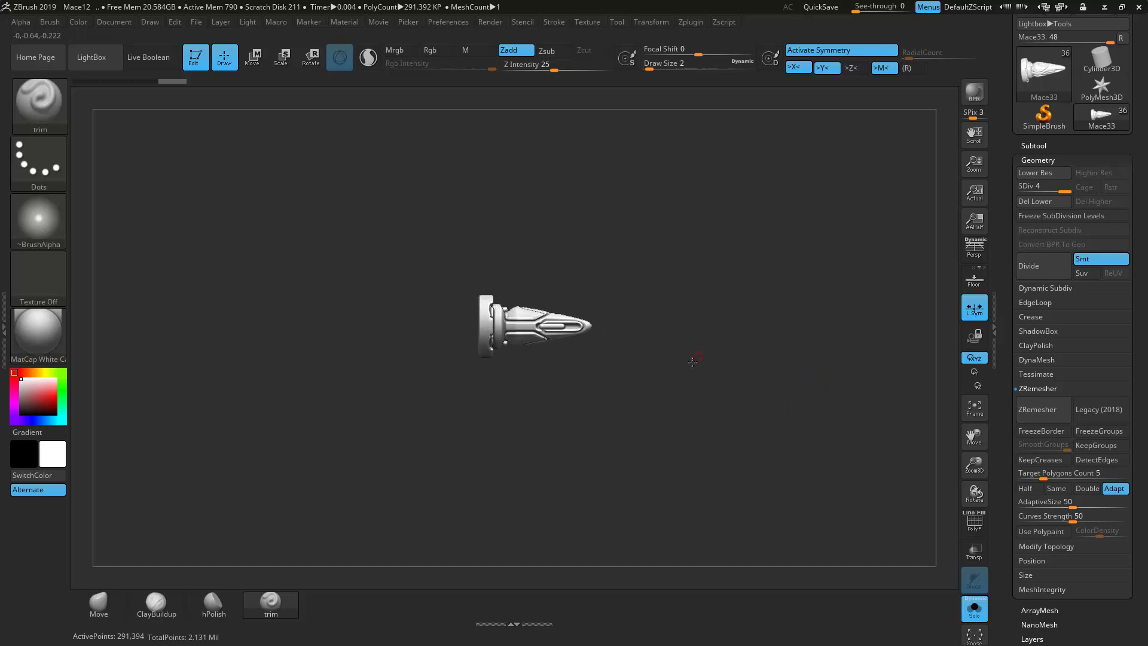
# Step: Sculpt a short trim detail along the front edge of the spike's base flange
pyautogui.moveTo(670, 382)
pyautogui.mouseDown()
pyautogui.moveTo(685, 390)
pyautogui.moveTo(628, 403)
pyautogui.moveTo(638, 427)
pyautogui.moveTo(672, 403)
pyautogui.moveTo(489, 415)
pyautogui.moveTo(507, 447)
pyautogui.moveTo(450, 461)
pyautogui.moveTo(530, 464)
pyautogui.mouseUp()
pyautogui.moveTo(389, 310); pyautogui.dragTo(393, 349)
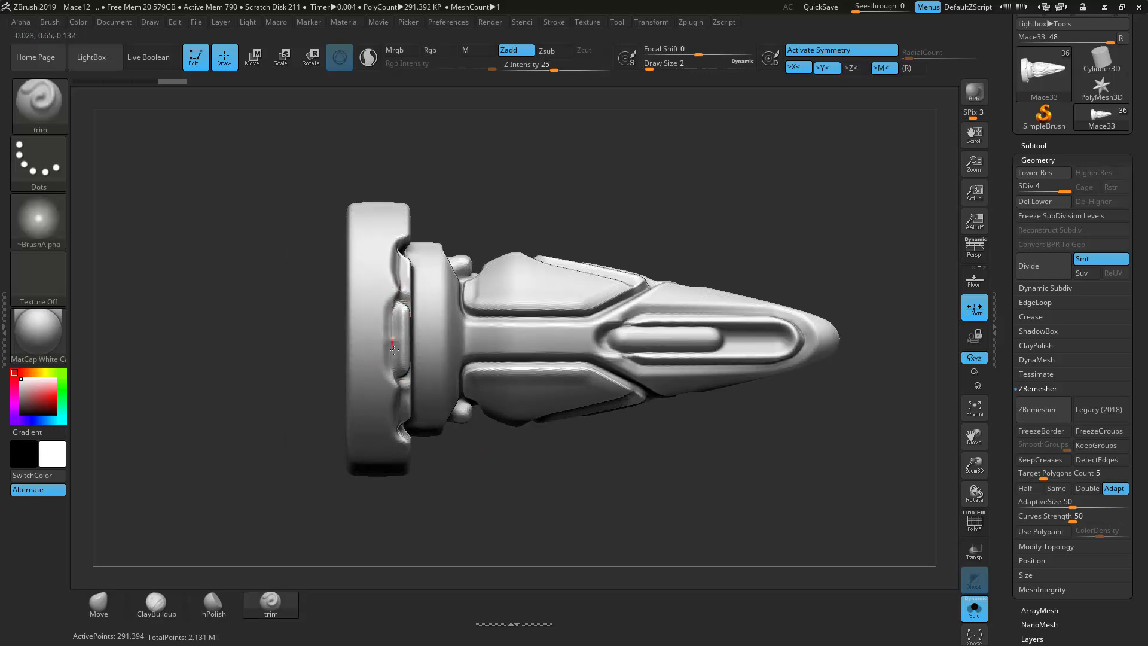
pyautogui.moveTo(635, 479); pyautogui.dragTo(829, 440)
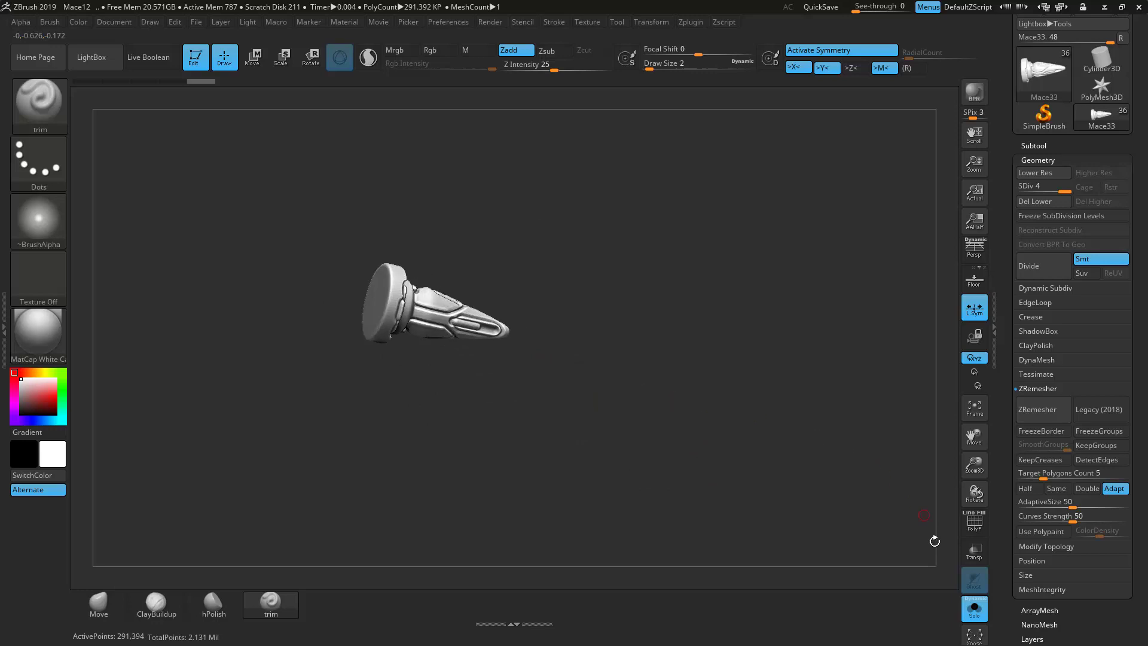
# Step: Show the whole mace again, select the plain ring above the carved band, subdivide it twice, and delete its lower subdivision levels
pyautogui.click(863, 491)
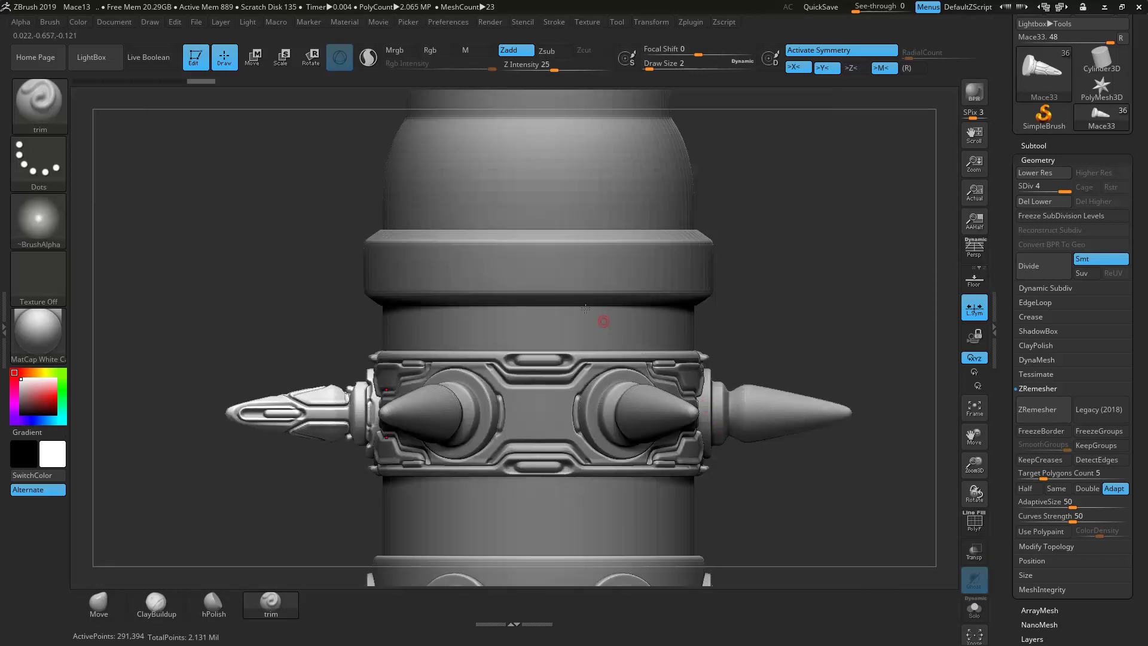
pyautogui.keyDown('alt'); pyautogui.click(538, 263); pyautogui.keyUp('alt')
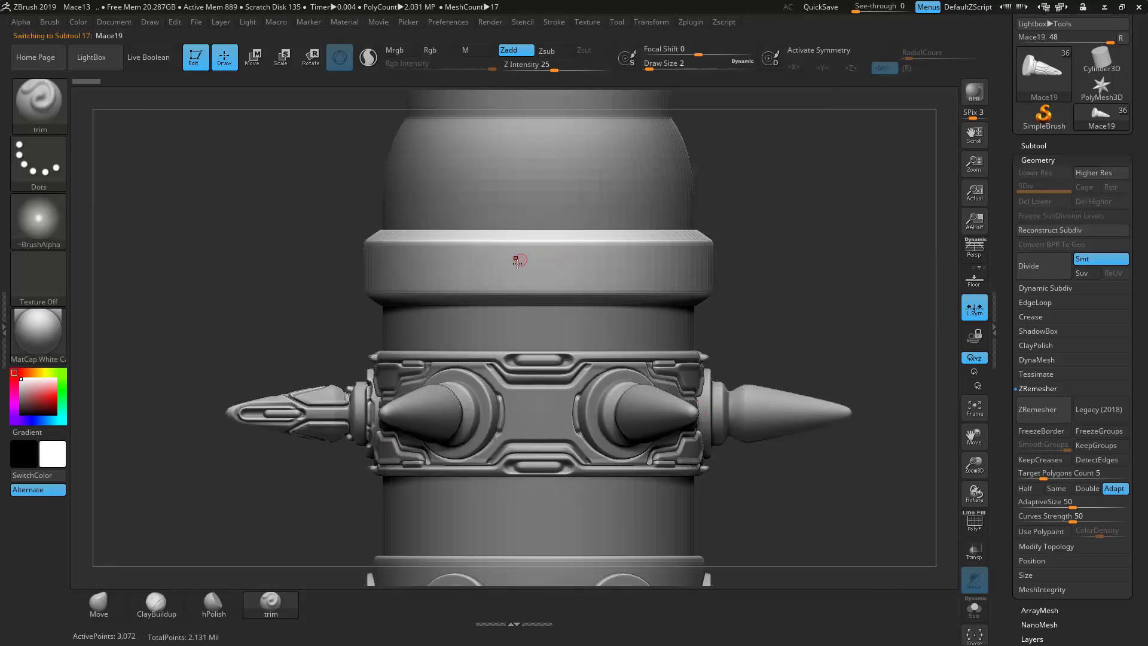
pyautogui.click(1047, 271)
pyautogui.click(1047, 271)
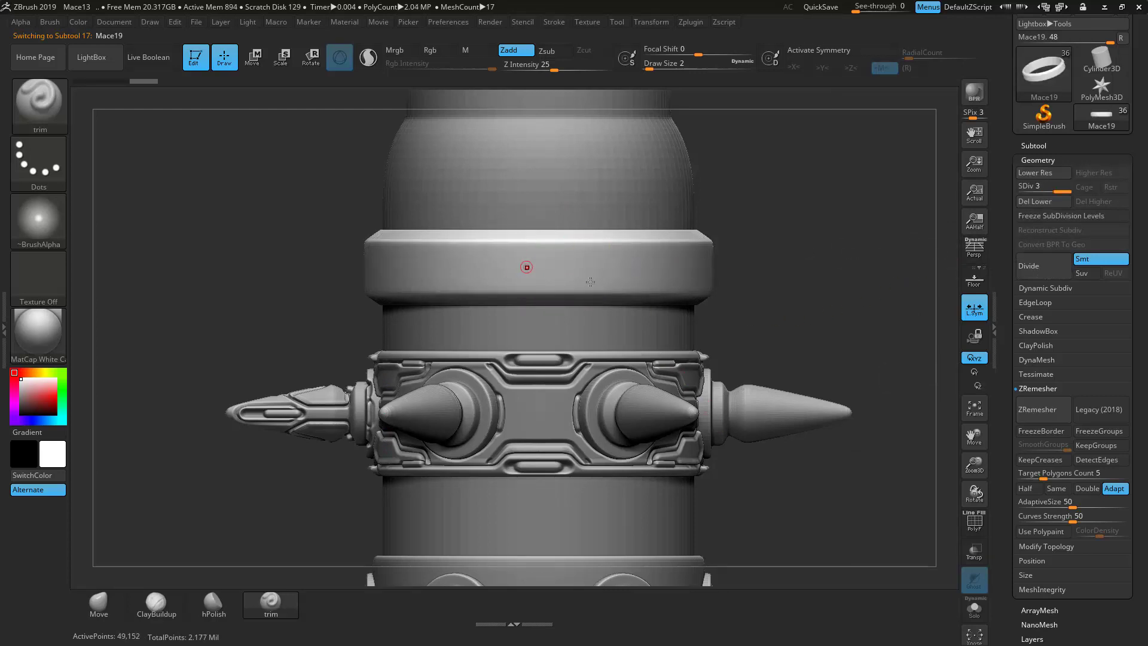
pyautogui.click(1044, 201)
# Step: Remesh the plain ring with ZRemesher and subdivide it up to level 4
pyautogui.click(1038, 412)
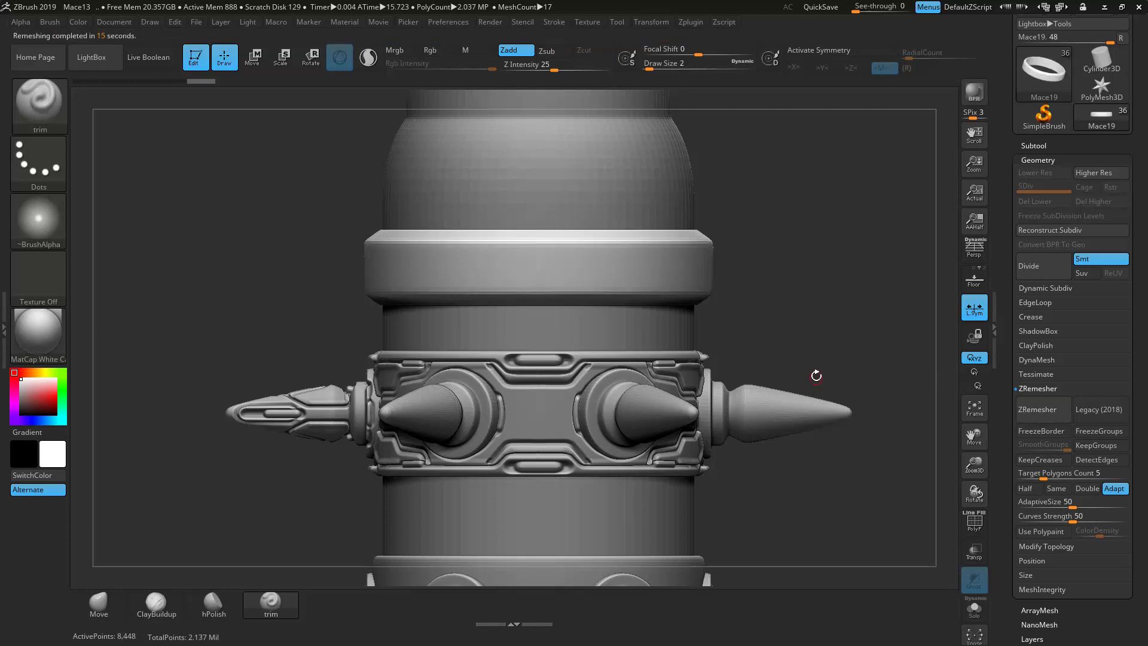
pyautogui.click(1047, 268)
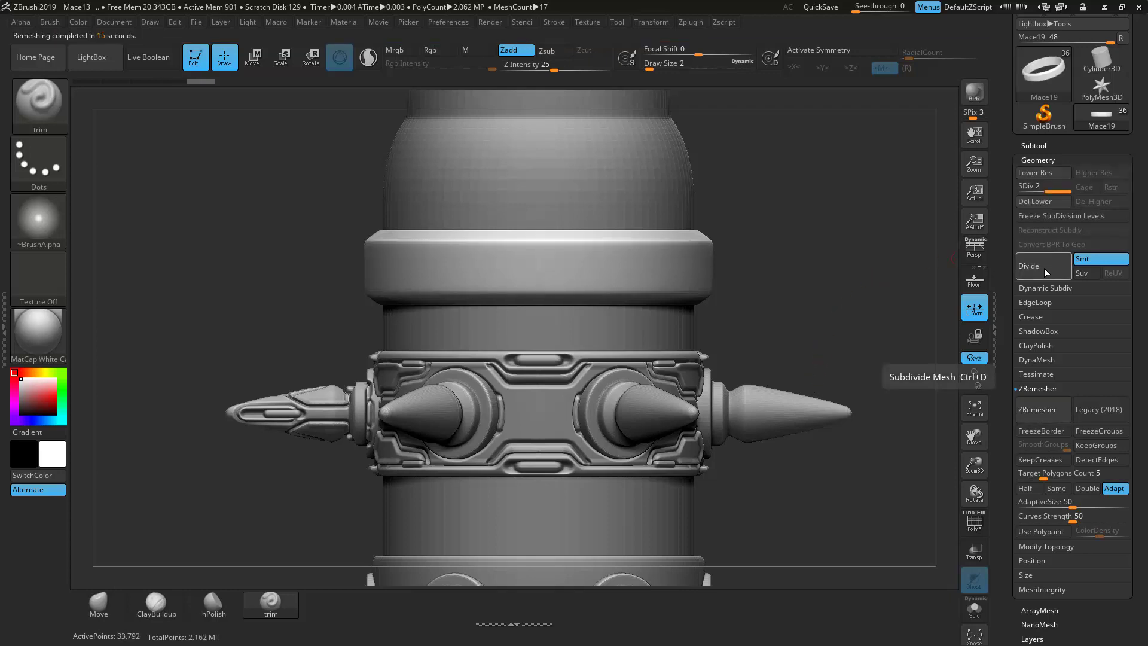
pyautogui.click(1043, 268)
pyautogui.click(1039, 268)
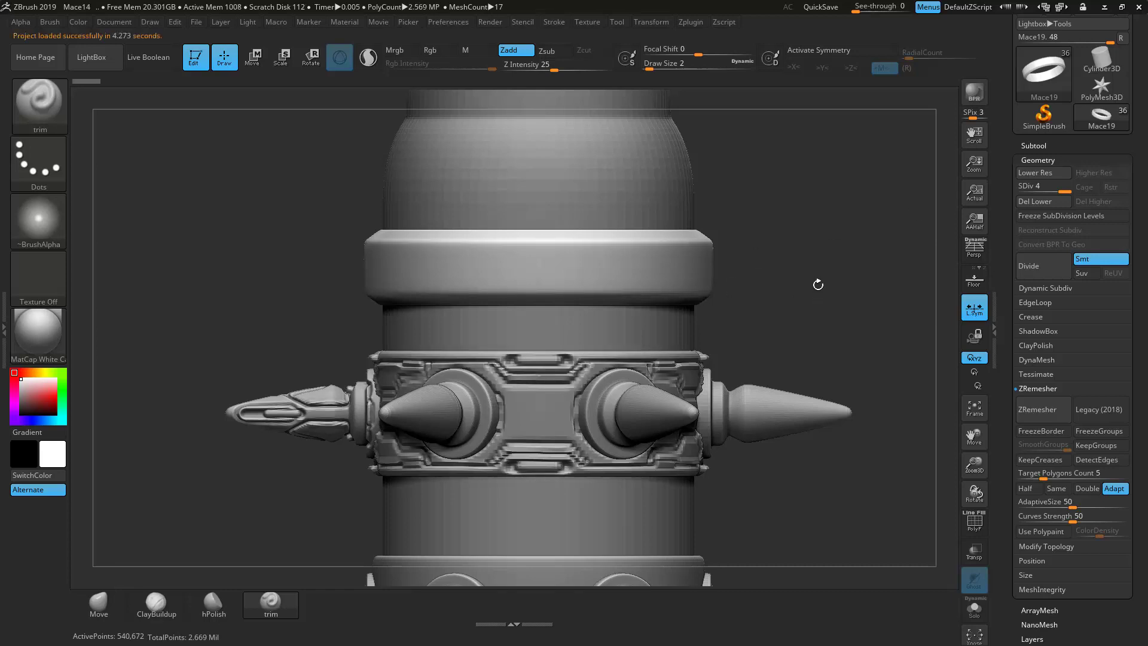
# Step: Activate symmetry for the ring and set it to mirror across the X, Y and Z axes
pyautogui.click(820, 51)
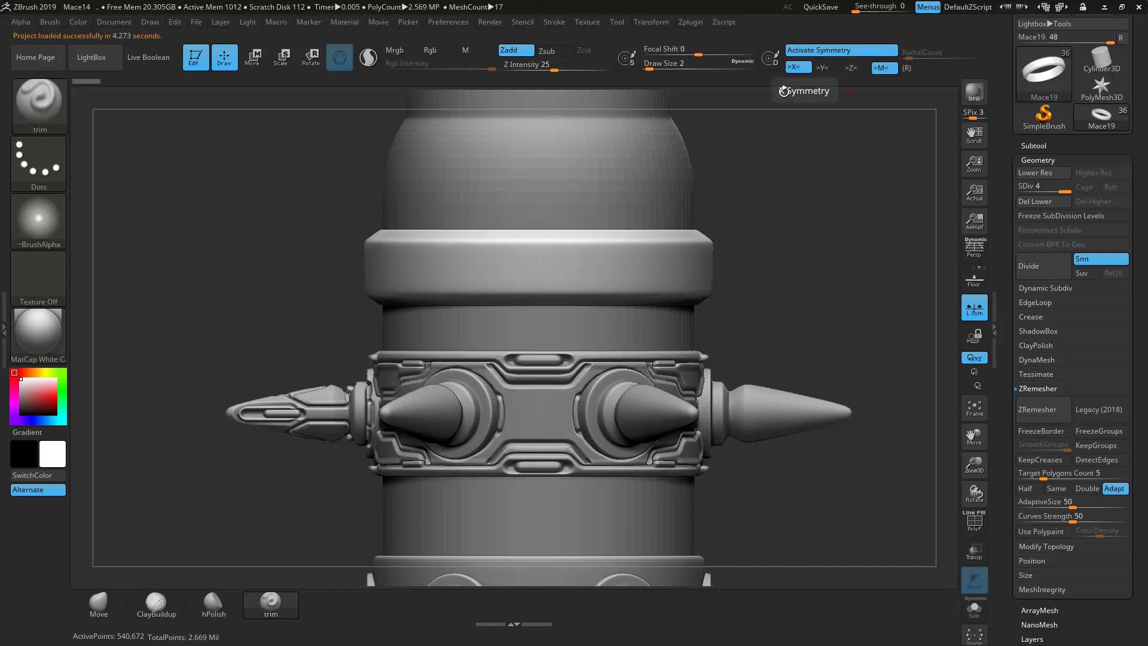
pyautogui.click(854, 68)
pyautogui.moveTo(783, 237); pyautogui.dragTo(525, 347)
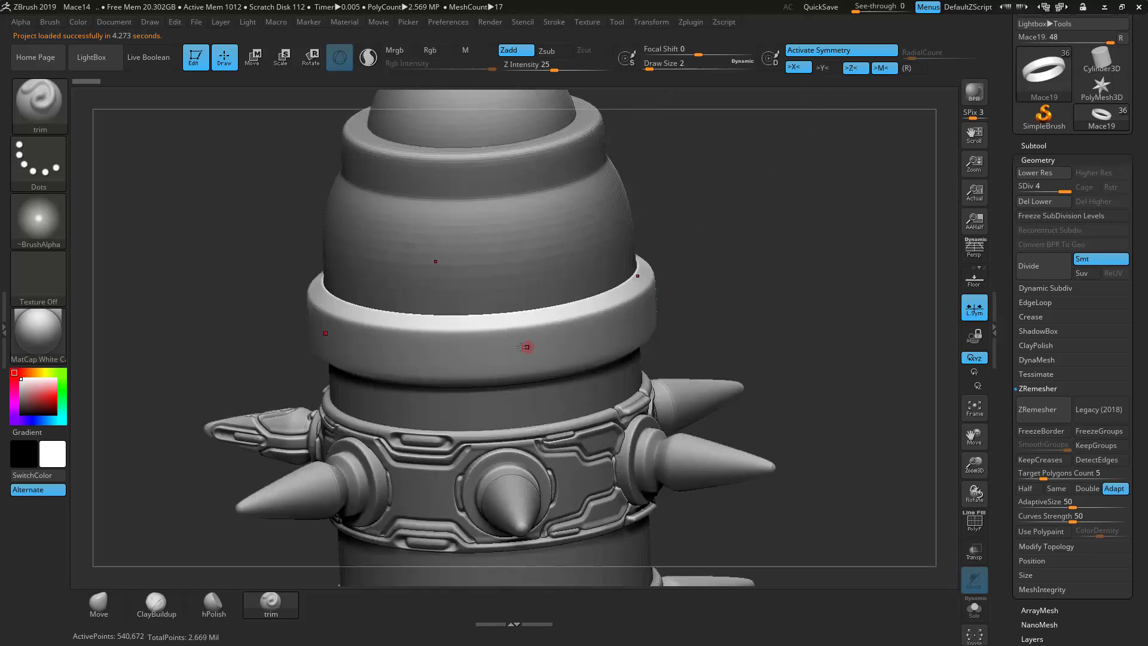
pyautogui.keyDown('shift'); pyautogui.moveTo(773, 276); pyautogui.dragTo(592, 289); pyautogui.keyUp('shift')
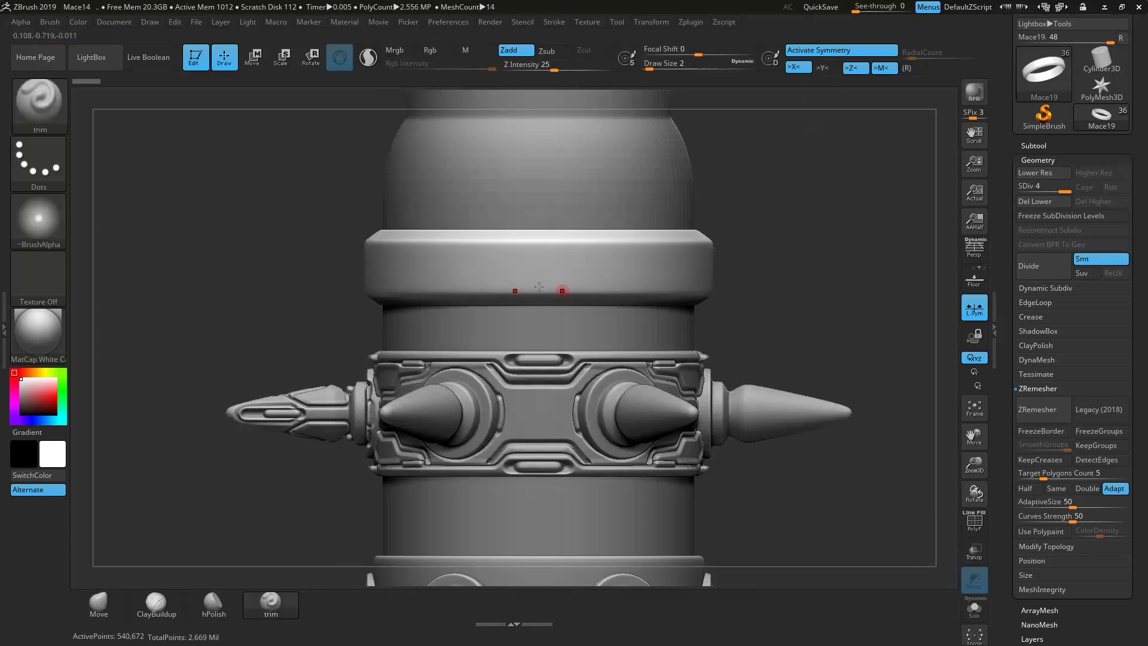
pyautogui.click(827, 68)
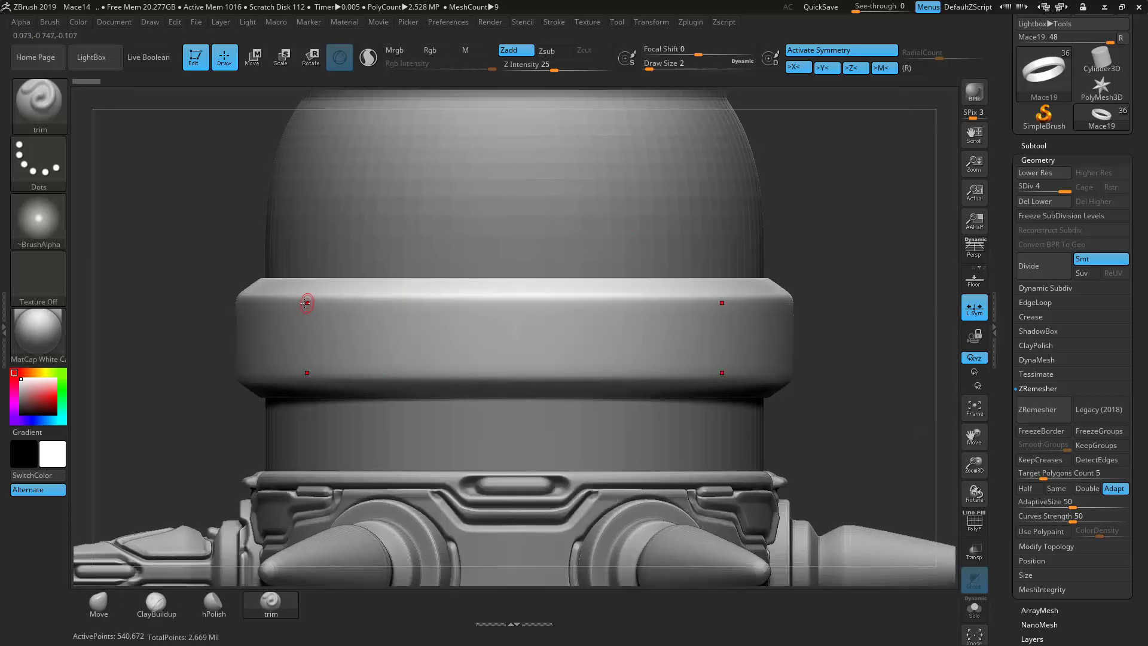
# Step: Carve mirrored grooves along the upper and lower edges of the ring's front, stepping outward around the middle section
pyautogui.moveTo(360, 302)
pyautogui.keyDown('ctrl'); pyautogui.keyDown('shift'); pyautogui.mouseDown()
pyautogui.moveTo(427, 300)
pyautogui.moveTo(450, 286)
pyautogui.moveTo(526, 290)
pyautogui.mouseUp(); pyautogui.keyUp('shift'); pyautogui.keyUp('ctrl')
pyautogui.keyDown('ctrl'); pyautogui.keyDown('shift'); pyautogui.moveTo(514, 292); pyautogui.dragTo(526, 291); pyautogui.keyUp('shift'); pyautogui.keyUp('ctrl')
pyautogui.keyDown('ctrl'); pyautogui.keyDown('shift'); pyautogui.moveTo(603, 293); pyautogui.dragTo(604, 293); pyautogui.keyUp('shift'); pyautogui.keyUp('ctrl')
pyautogui.keyDown('ctrl'); pyautogui.keyDown('shift'); pyautogui.moveTo(600, 292); pyautogui.dragTo(781, 303); pyautogui.keyUp('shift'); pyautogui.keyUp('ctrl')
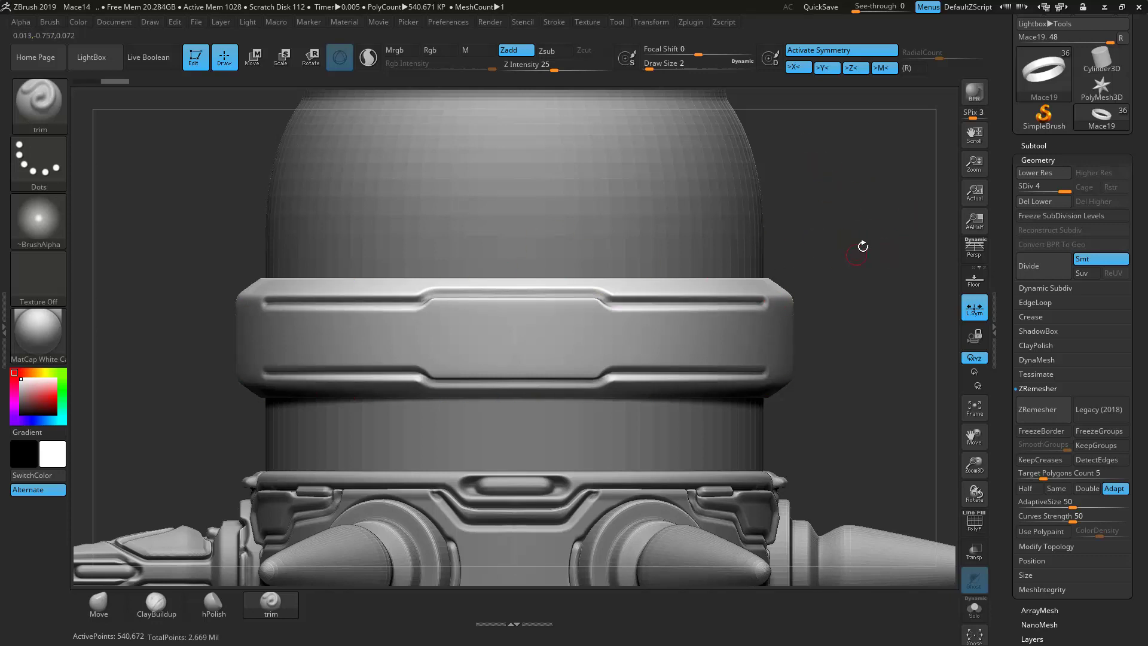
# Step: Carve matching mirrored edge grooves on the ring's adjacent side, connecting them to the front pattern
pyautogui.moveTo(850, 217); pyautogui.dragTo(769, 210)
pyautogui.moveTo(260, 302)
pyautogui.mouseDown()
pyautogui.moveTo(299, 313)
pyautogui.moveTo(534, 304)
pyautogui.mouseUp()
pyautogui.moveTo(642, 304); pyautogui.dragTo(644, 302)
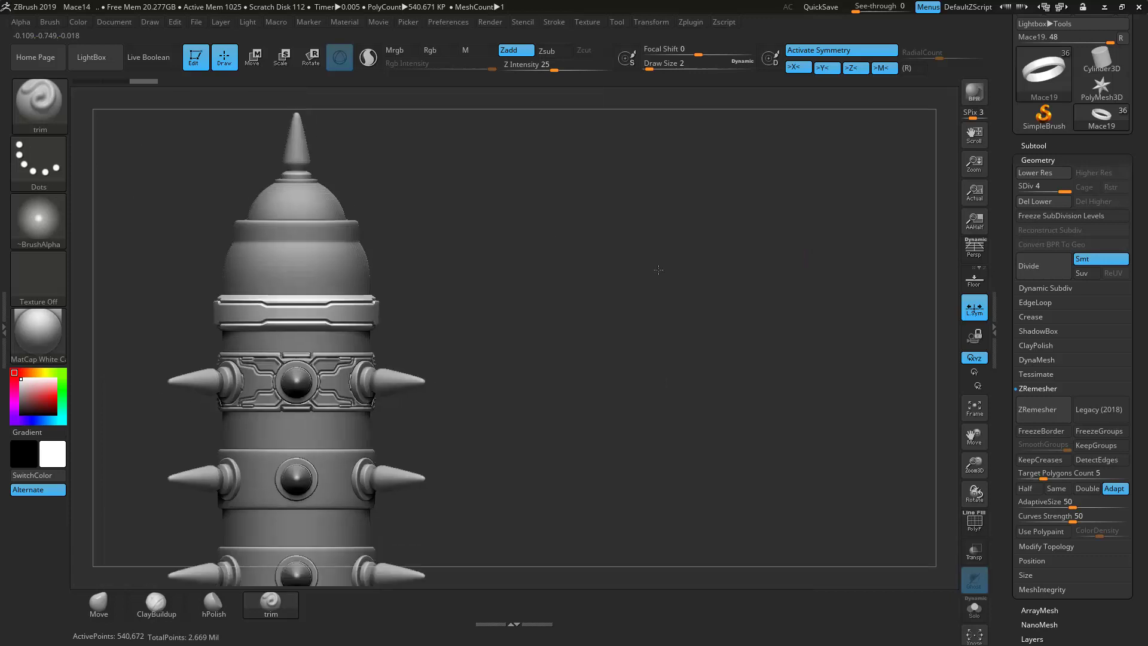
pyautogui.moveTo(550, 238); pyautogui.dragTo(798, 277)
pyautogui.press('f')
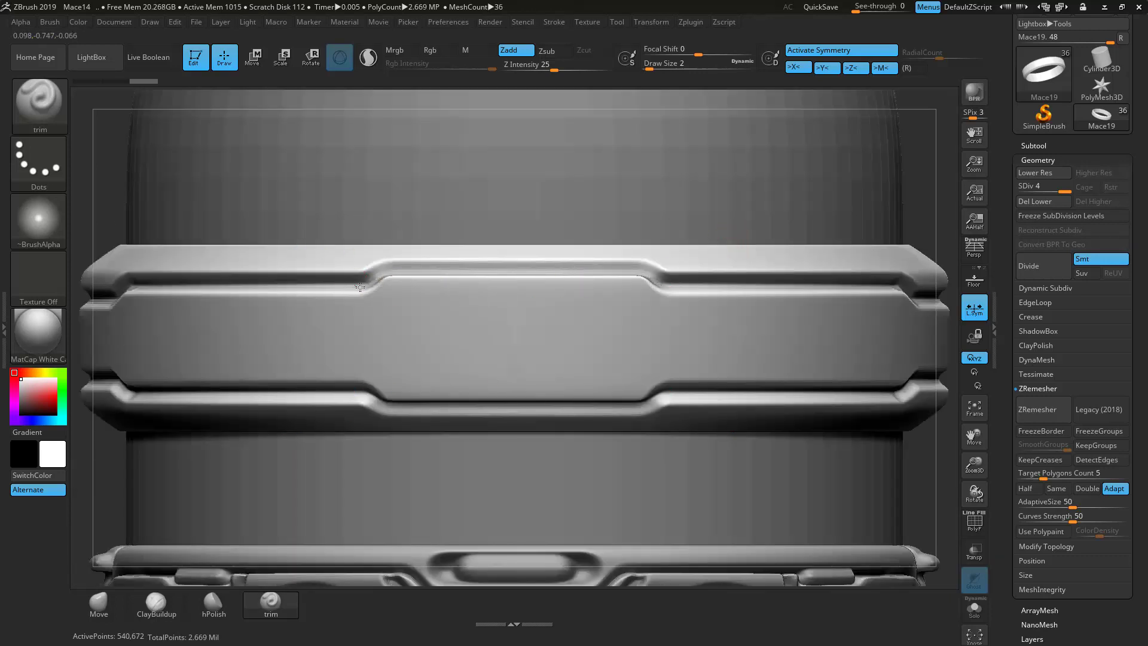
# Step: Carve a second stepped groove line with mirrored strokes just inside the upper and lower edge grooves on the ring's front
pyautogui.moveTo(392, 269); pyautogui.dragTo(547, 273)
pyautogui.moveTo(629, 270); pyautogui.dragTo(630, 269)
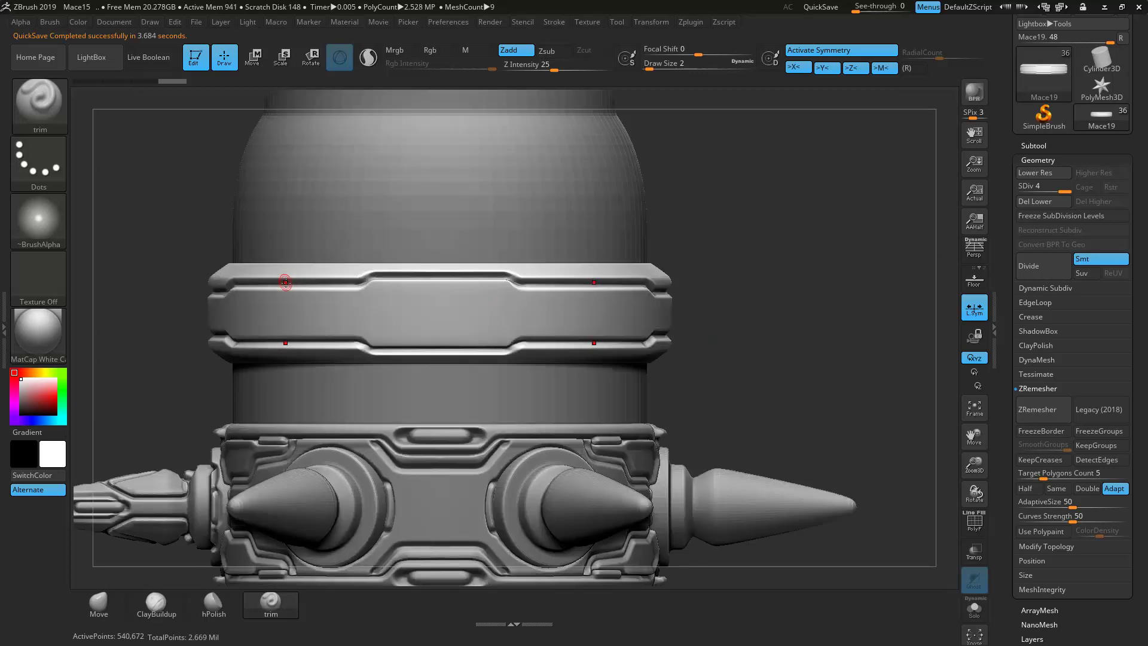
pyautogui.moveTo(299, 296); pyautogui.dragTo(449, 288)
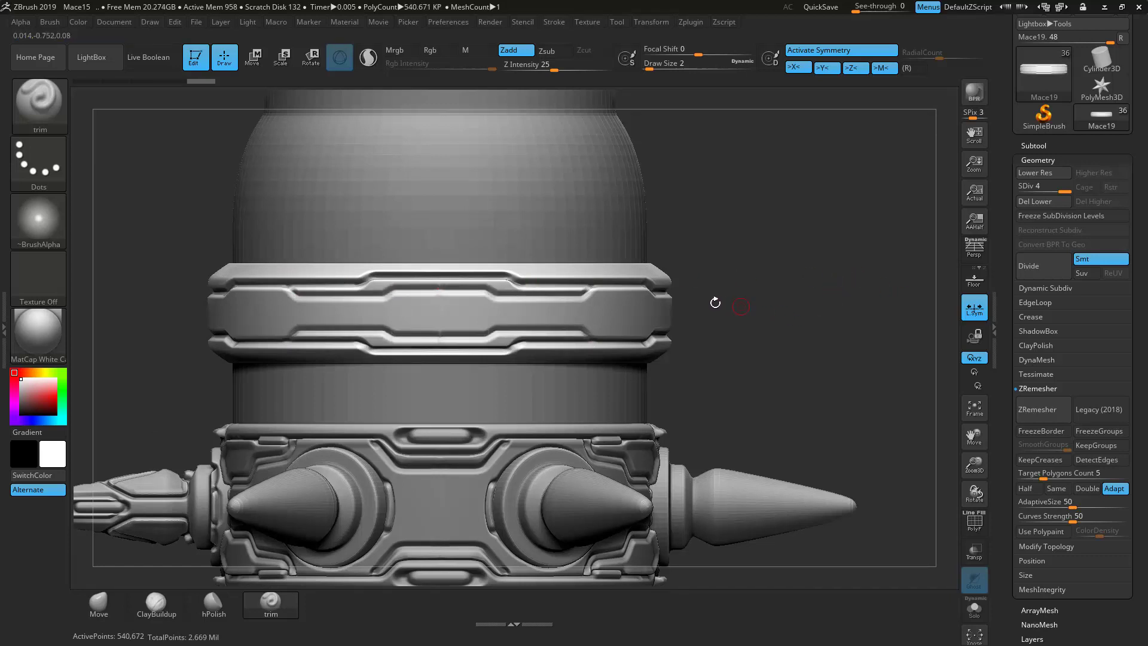
pyautogui.moveTo(854, 339); pyautogui.dragTo(862, 348)
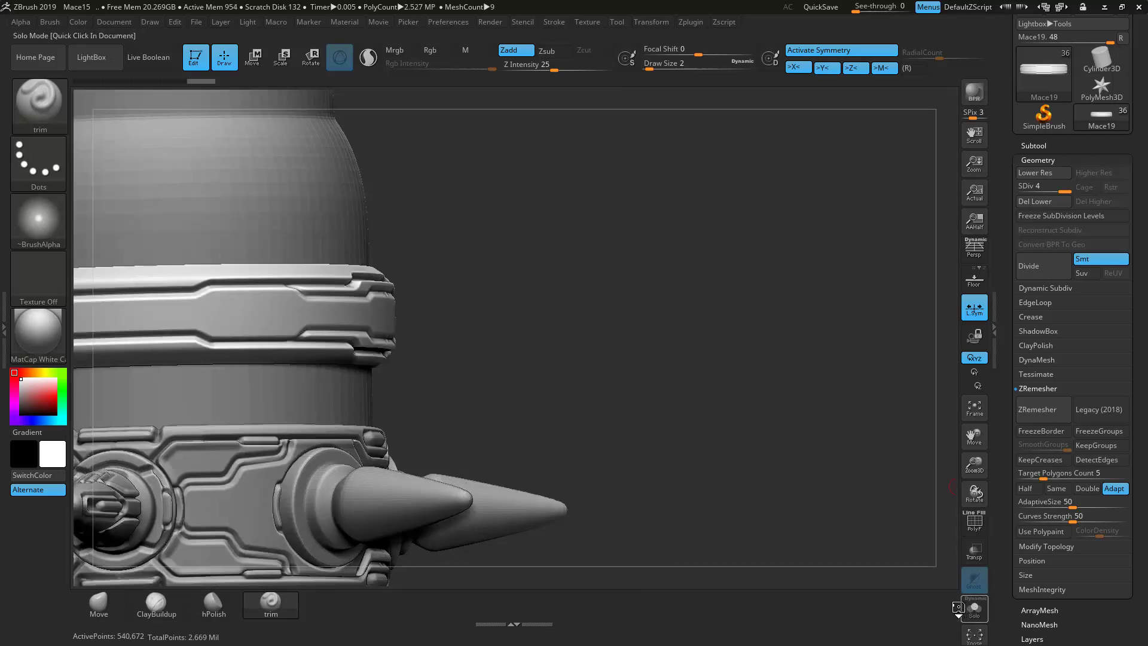
# Step: Isolate the ring and carve a long, narrow rounded bar into its upper and lower rims, centered over the middle section
pyautogui.click(973, 608)
pyautogui.moveTo(754, 399); pyautogui.dragTo(675, 477)
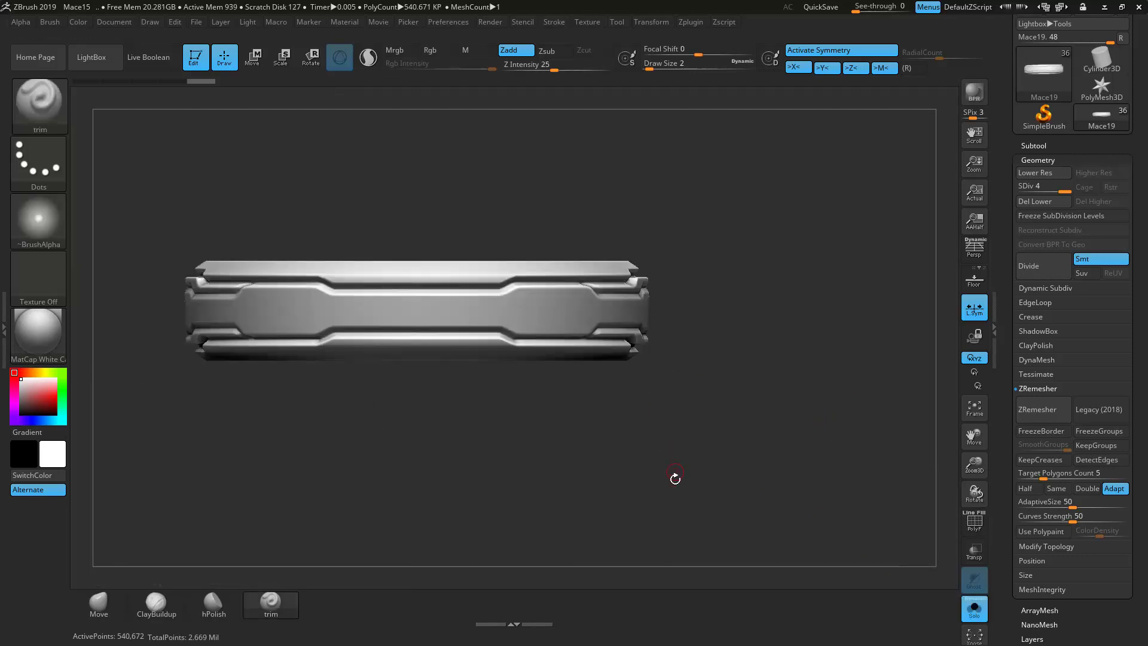
pyautogui.keyDown('alt'); pyautogui.moveTo(625, 515); pyautogui.dragTo(582, 536); pyautogui.keyUp('alt')
pyautogui.keyDown('alt'); pyautogui.moveTo(436, 534); pyautogui.dragTo(682, 534); pyautogui.keyUp('alt')
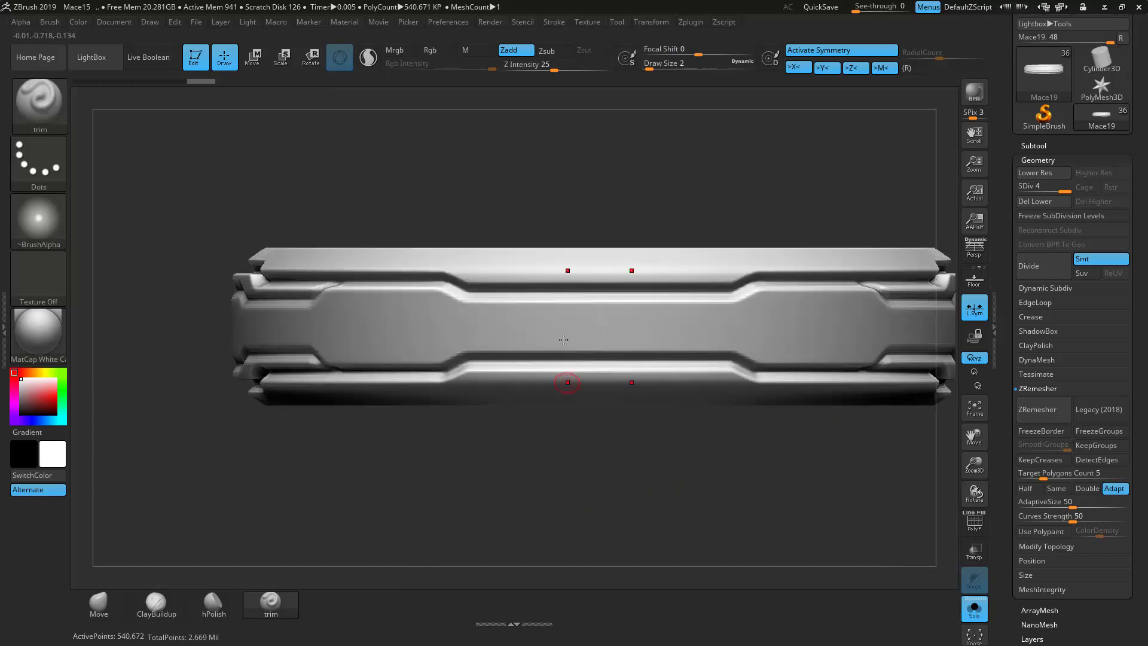
pyautogui.moveTo(477, 264); pyautogui.dragTo(715, 265)
pyautogui.moveTo(509, 265); pyautogui.dragTo(472, 263)
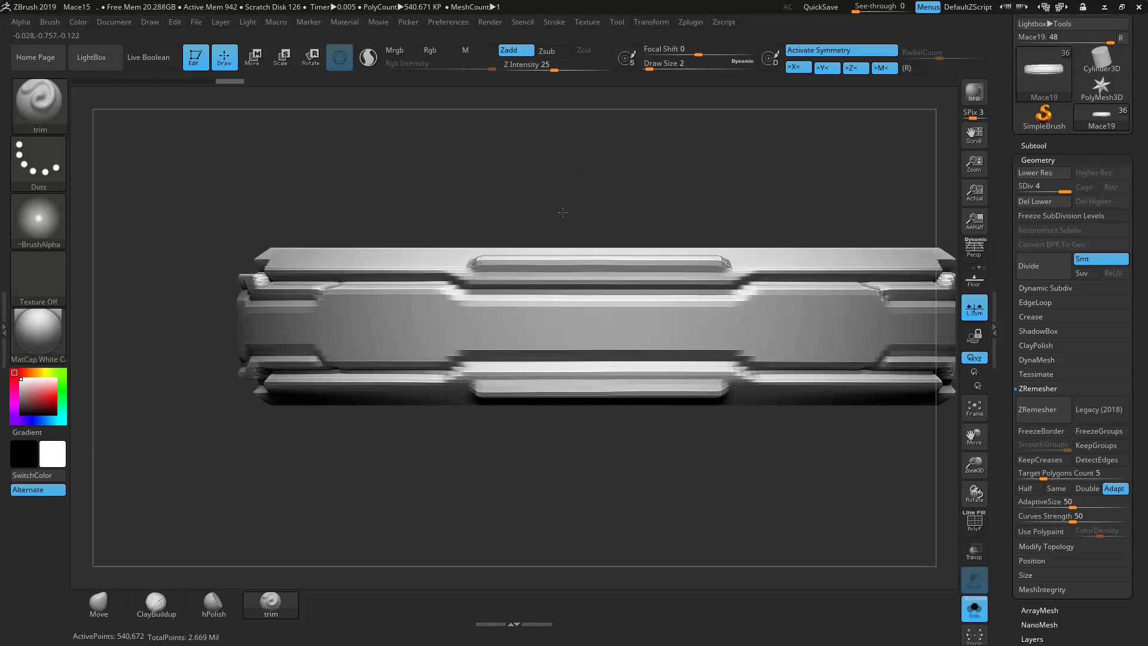
# Step: Carve a small notch at the center of each long rim bar and sharpen the recesses around the bars' ends
pyautogui.moveTo(540, 215); pyautogui.dragTo(465, 273)
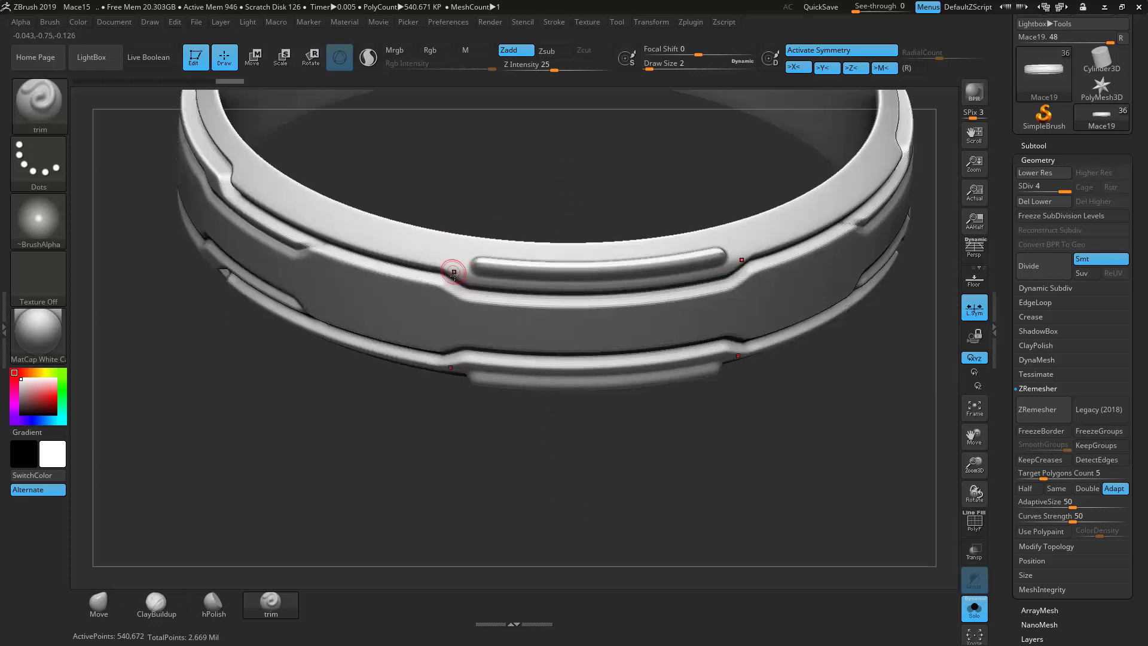
pyautogui.keyDown('shift'); pyautogui.moveTo(588, 462); pyautogui.dragTo(588, 454); pyautogui.keyUp('shift')
pyautogui.moveTo(588, 276); pyautogui.dragTo(602, 276)
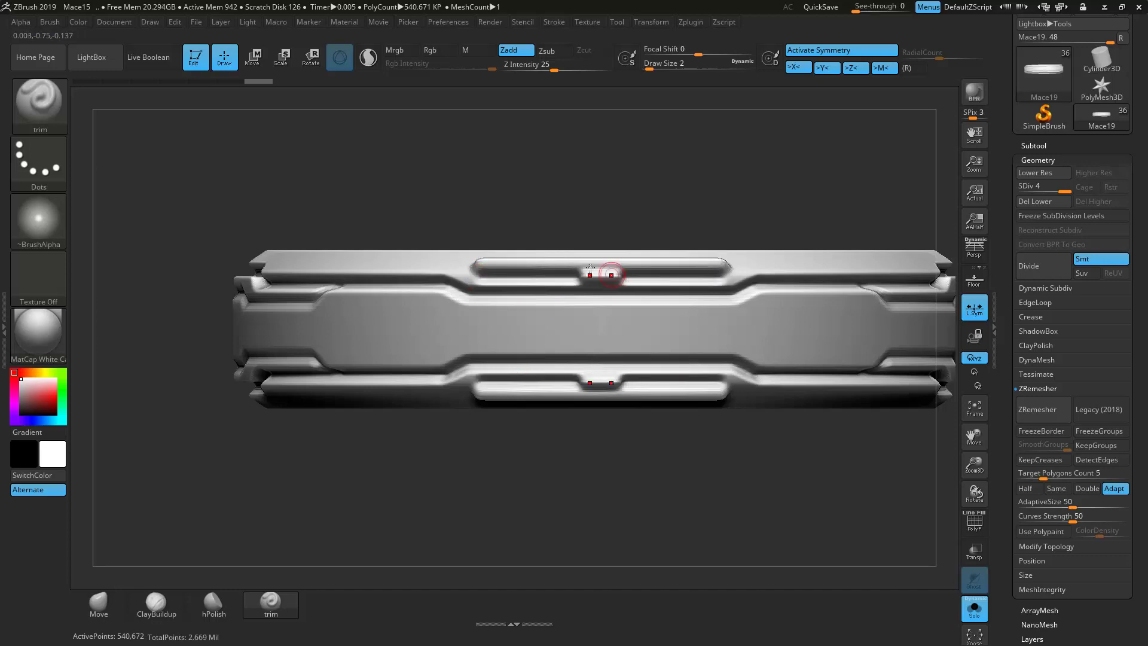
pyautogui.moveTo(521, 194); pyautogui.dragTo(517, 263)
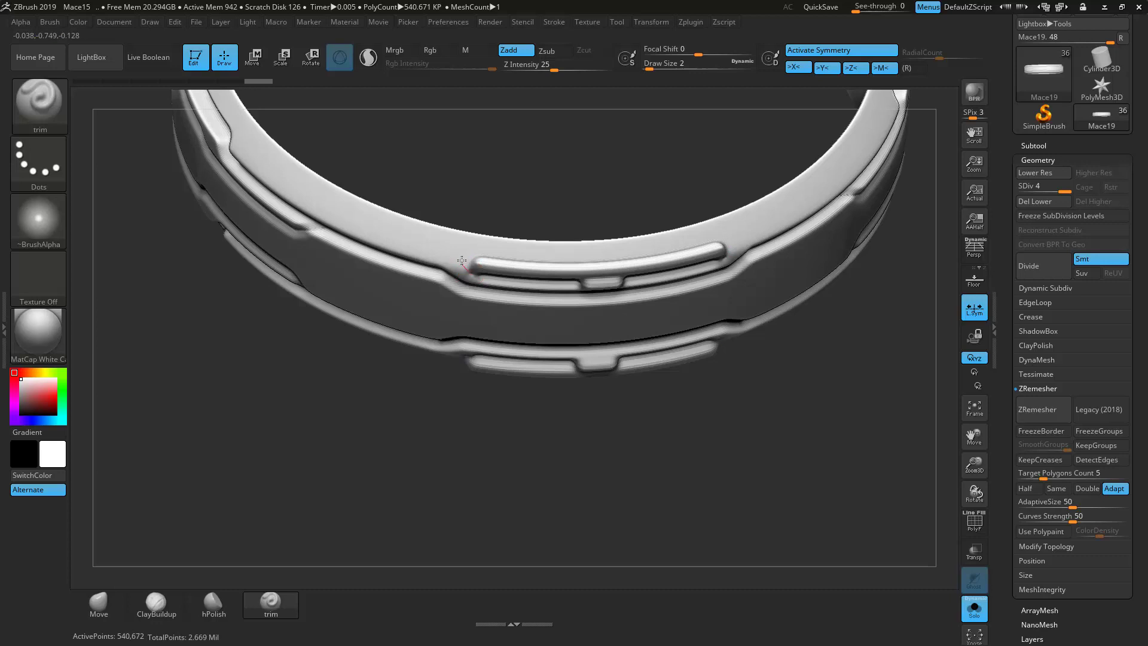
pyautogui.keyDown('shift'); pyautogui.moveTo(569, 179); pyautogui.dragTo(559, 245); pyautogui.keyUp('shift')
pyautogui.moveTo(503, 269); pyautogui.dragTo(619, 286)
pyautogui.keyDown('shift'); pyautogui.moveTo(722, 401); pyautogui.dragTo(721, 323); pyautogui.keyUp('shift')
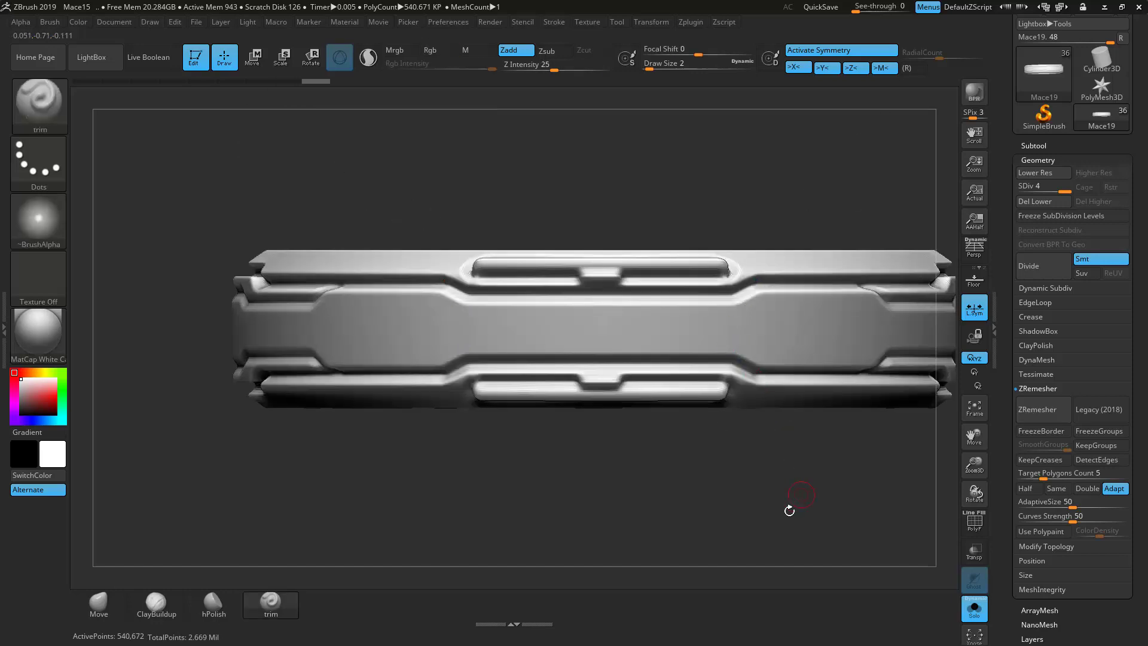
# Step: Trim the stepped recesses along the upper and lower rims on the ring's adjacent side with mirrored strokes
pyautogui.keyDown('alt'); pyautogui.moveTo(636, 447); pyautogui.dragTo(623, 372); pyautogui.keyUp('alt')
pyautogui.moveTo(743, 374)
pyautogui.mouseDown()
pyautogui.moveTo(695, 423)
pyautogui.moveTo(777, 469)
pyautogui.moveTo(621, 502)
pyautogui.mouseUp()
pyautogui.keyDown('alt'); pyautogui.moveTo(653, 419); pyautogui.dragTo(524, 426); pyautogui.keyUp('alt')
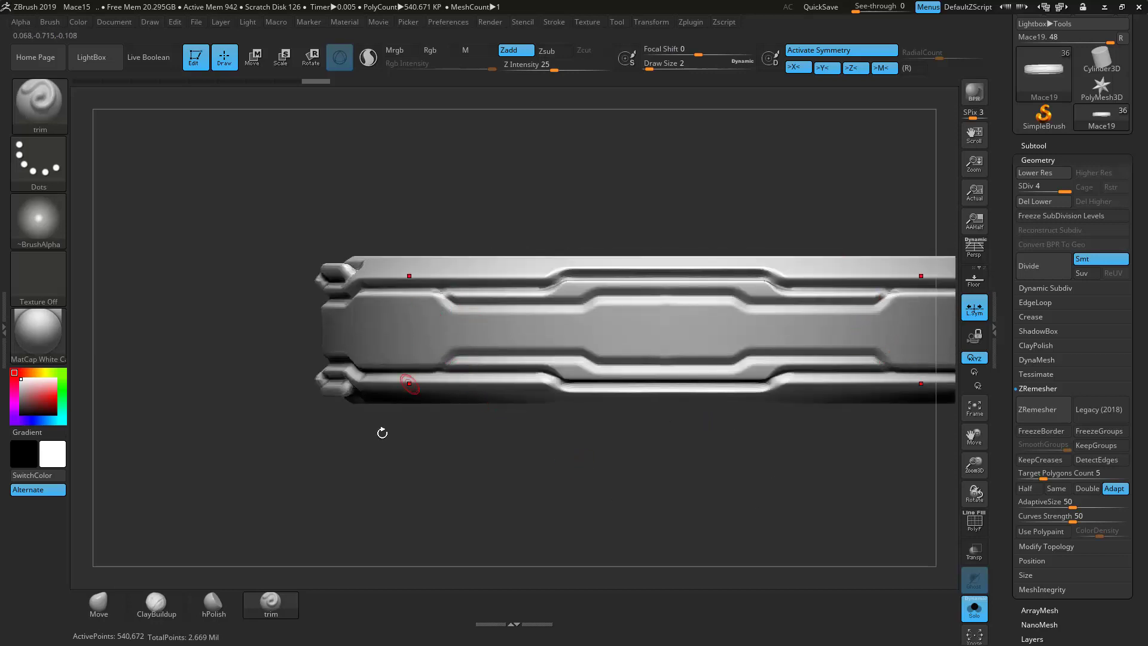
pyautogui.moveTo(363, 279)
pyautogui.mouseDown()
pyautogui.moveTo(728, 268)
pyautogui.moveTo(671, 268)
pyautogui.mouseUp()
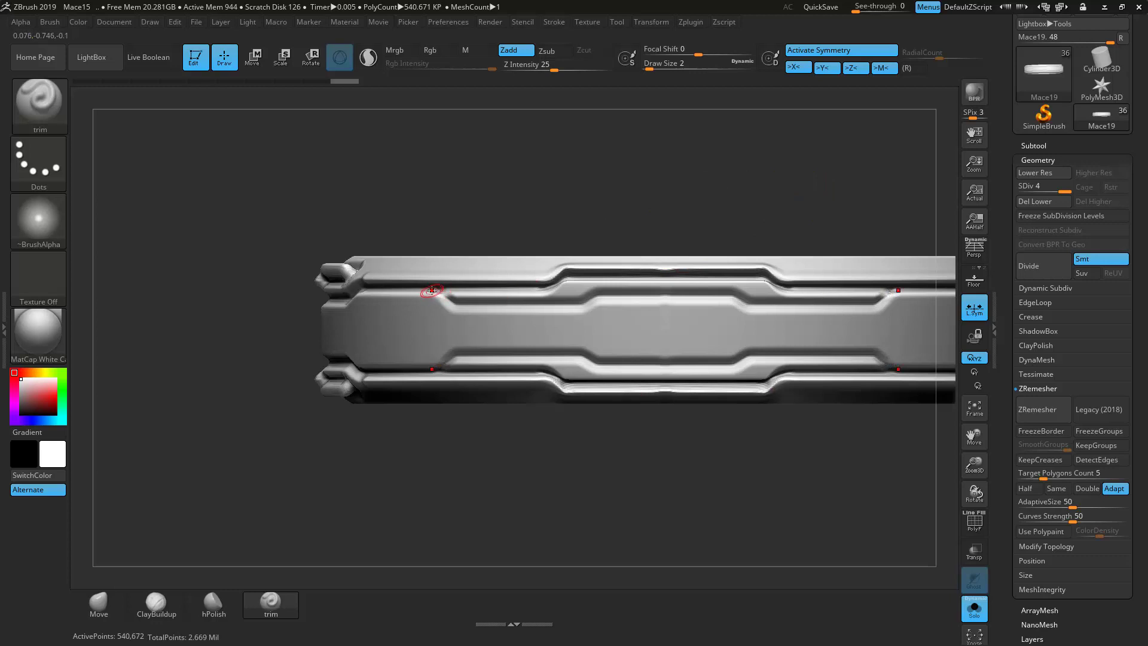
# Step: Cut diagonal grooves at the outer corners of the inner stepped pattern, linking it to the rim grooves
pyautogui.moveTo(461, 317); pyautogui.dragTo(682, 297)
pyautogui.keyDown('alt'); pyautogui.moveTo(461, 205); pyautogui.dragTo(334, 292); pyautogui.keyUp('alt')
pyautogui.moveTo(551, 233)
pyautogui.mouseDown()
pyautogui.moveTo(556, 210)
pyautogui.moveTo(630, 214)
pyautogui.moveTo(576, 207)
pyautogui.mouseUp()
pyautogui.keyDown('alt'); pyautogui.moveTo(459, 210); pyautogui.dragTo(712, 269); pyautogui.keyUp('alt')
pyautogui.moveTo(615, 232)
pyautogui.keyDown('alt'); pyautogui.mouseDown()
pyautogui.moveTo(902, 251)
pyautogui.moveTo(904, 263)
pyautogui.mouseUp(); pyautogui.keyUp('alt')
pyautogui.moveTo(206, 322); pyautogui.dragTo(520, 330)
pyautogui.moveTo(424, 230); pyautogui.dragTo(592, 224)
pyautogui.keyDown('alt'); pyautogui.moveTo(504, 205); pyautogui.dragTo(654, 217); pyautogui.keyUp('alt')
pyautogui.keyDown('alt'); pyautogui.moveTo(563, 182); pyautogui.dragTo(779, 205); pyautogui.keyUp('alt')
pyautogui.keyDown('alt'); pyautogui.moveTo(434, 219); pyautogui.dragTo(422, 290); pyautogui.keyUp('alt')
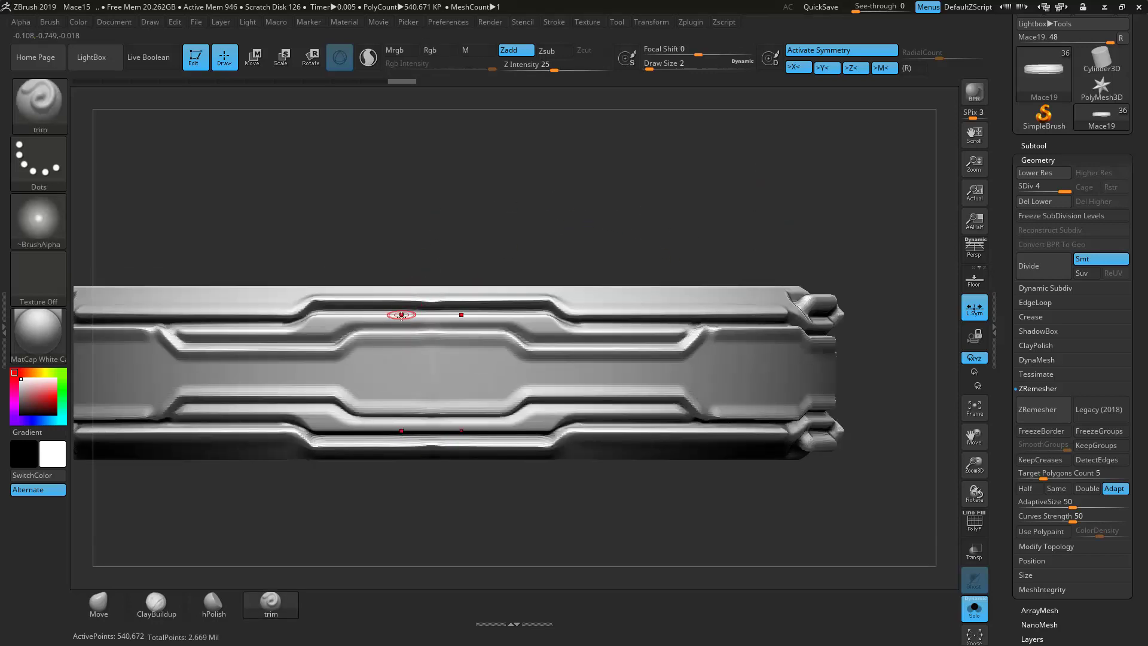
# Step: Carve a short rounded slot at the middle of the raised stepped bands along both rims of the ring
pyautogui.moveTo(472, 318); pyautogui.dragTo(389, 318)
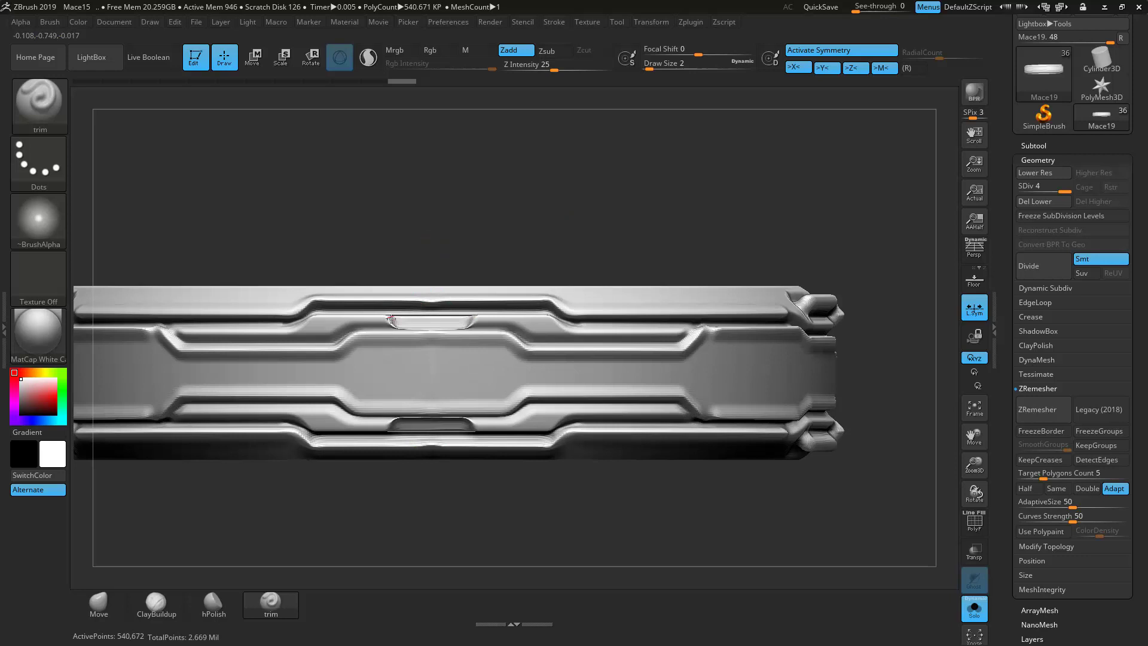
pyautogui.moveTo(472, 318); pyautogui.dragTo(390, 318)
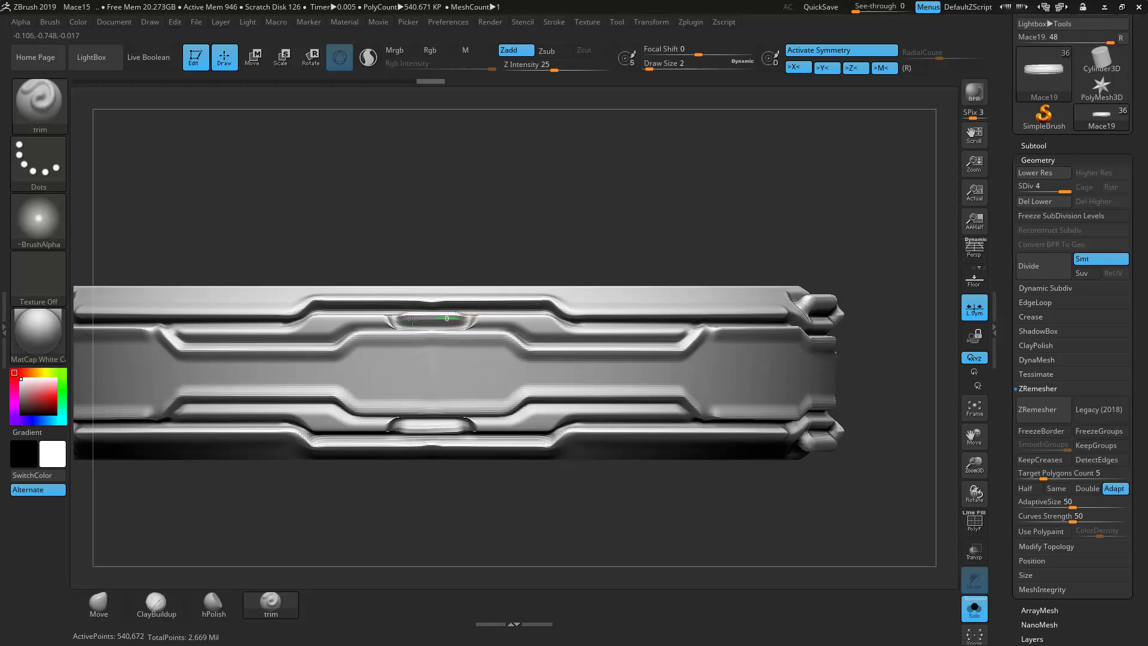
pyautogui.keyDown('alt'); pyautogui.moveTo(217, 267); pyautogui.dragTo(157, 290); pyautogui.keyUp('alt')
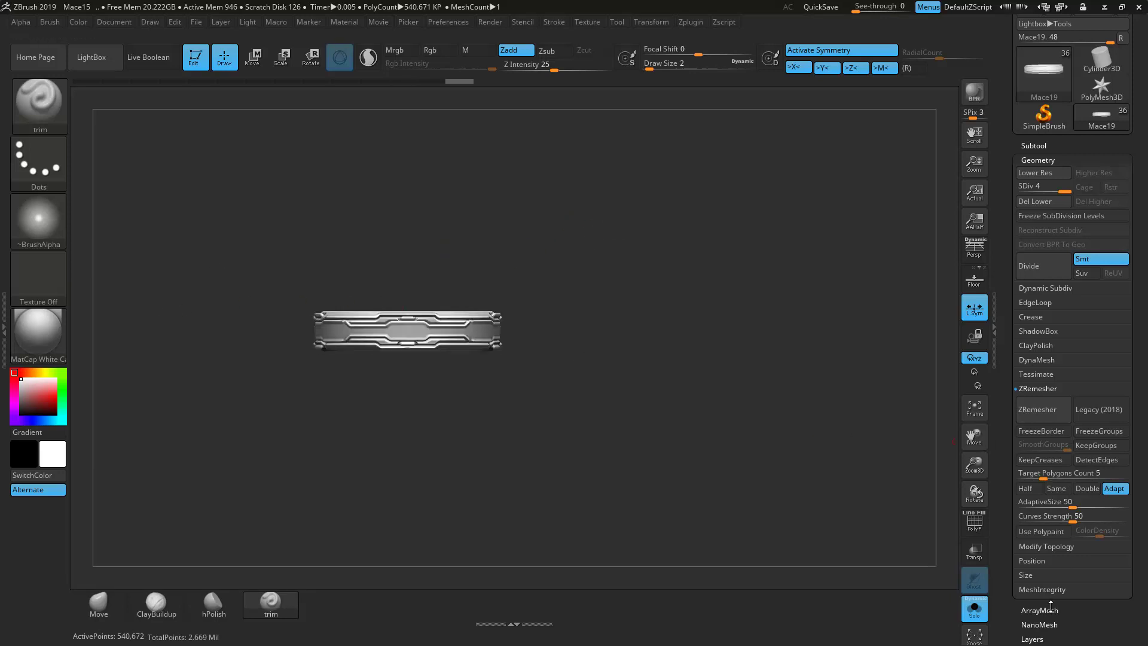
# Step: Show the whole mace again, select the main shaft and isolate it
pyautogui.click(970, 616)
pyautogui.moveTo(701, 446); pyautogui.dragTo(665, 447)
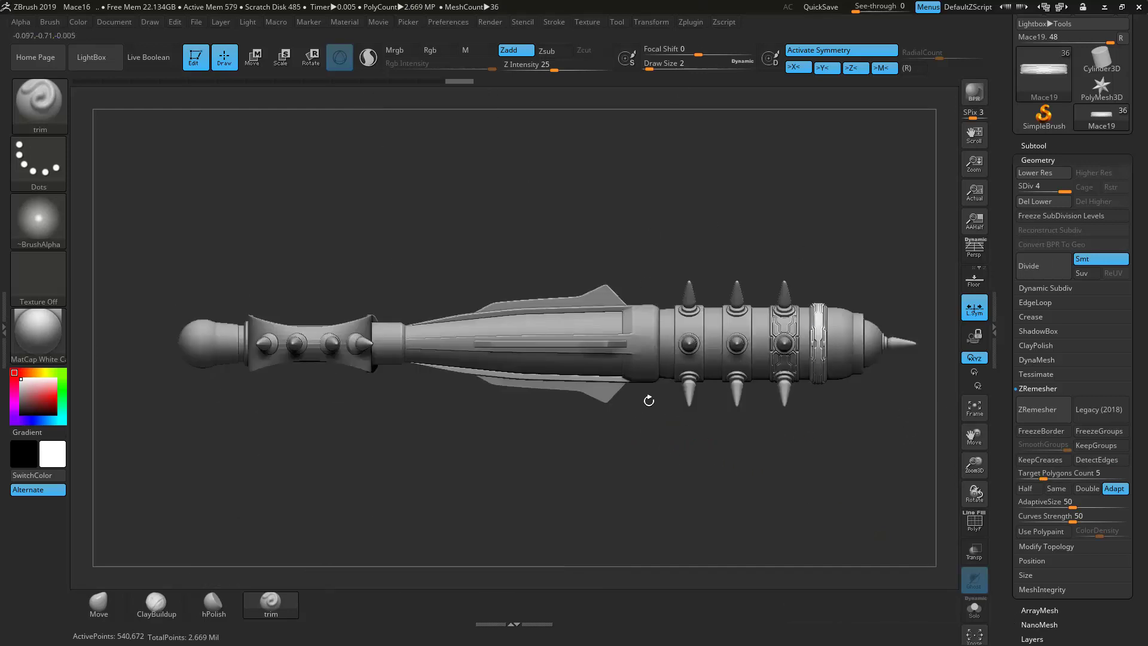
pyautogui.moveTo(715, 207); pyautogui.dragTo(704, 260)
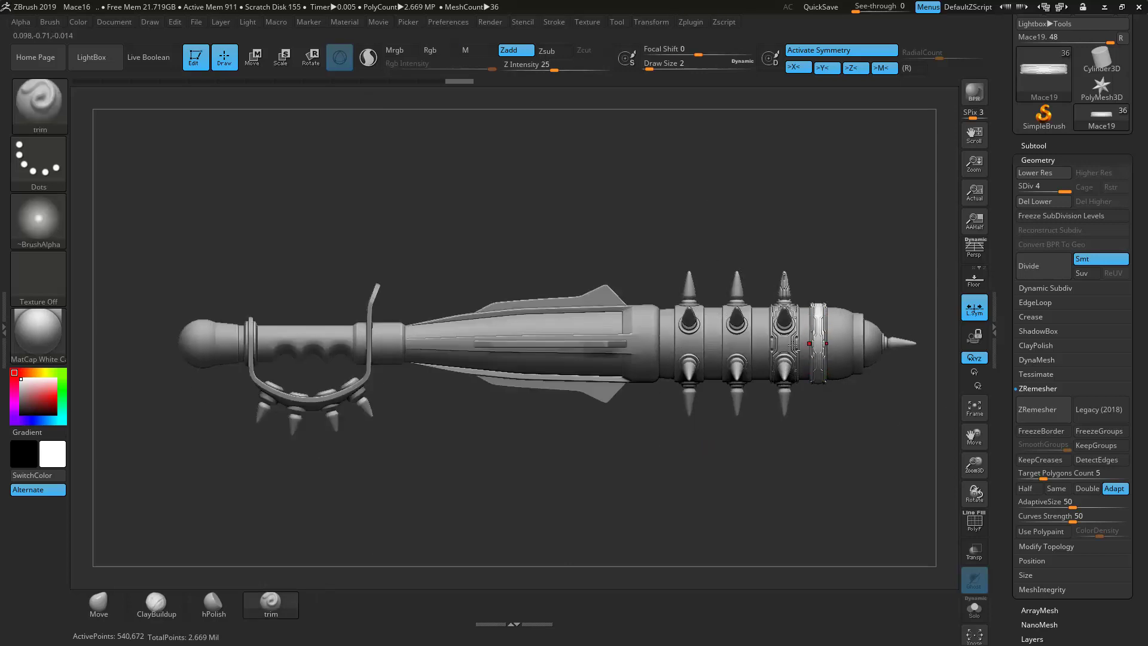
pyautogui.keyDown('alt'); pyautogui.click(805, 335); pyautogui.keyUp('alt')
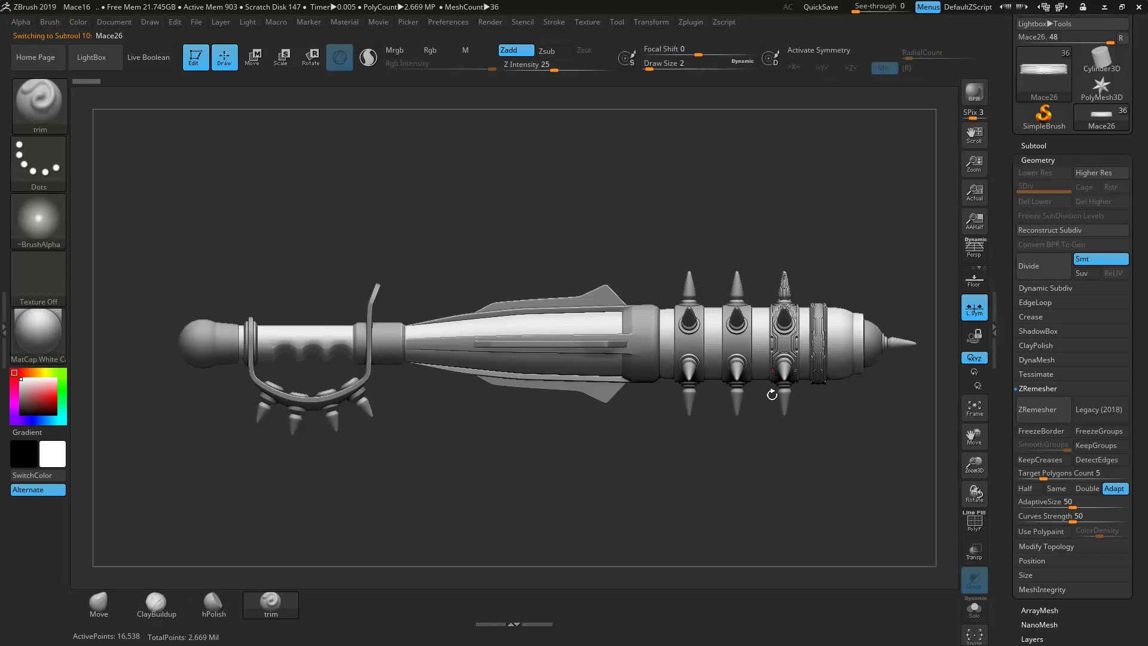
pyautogui.click(975, 610)
pyautogui.keyDown('alt'); pyautogui.moveTo(738, 496); pyautogui.dragTo(806, 483); pyautogui.keyUp('alt')
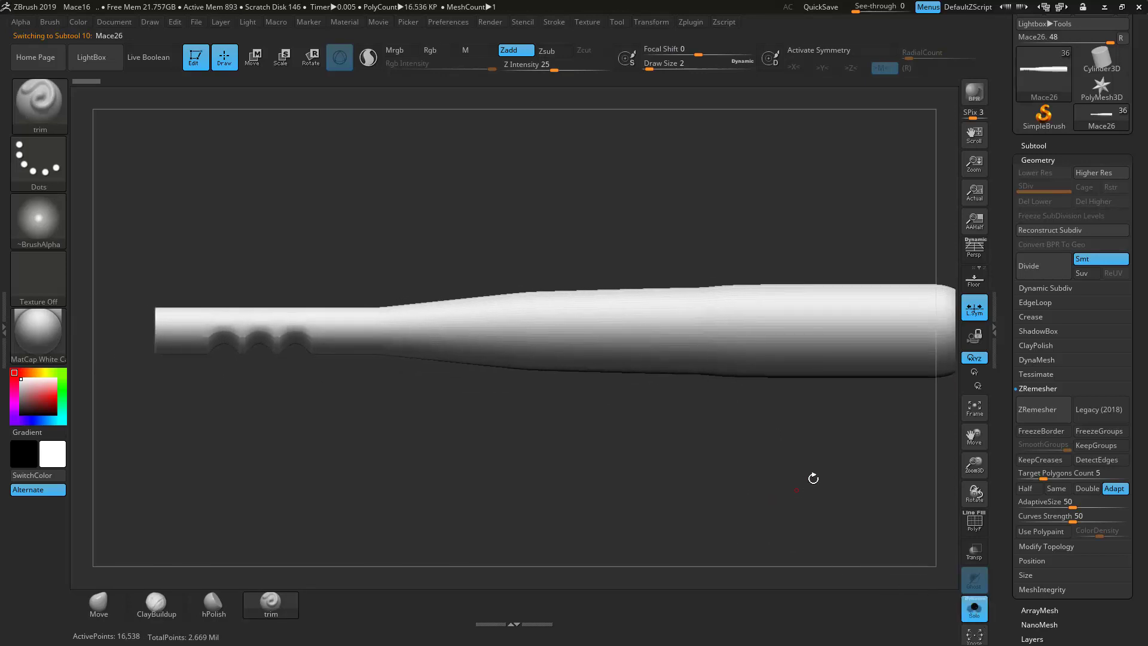
# Step: Subdivide the shaft to level 3, delete its lower subdivision levels and remesh it with ZRemesher
pyautogui.click(1043, 273)
pyautogui.click(1040, 269)
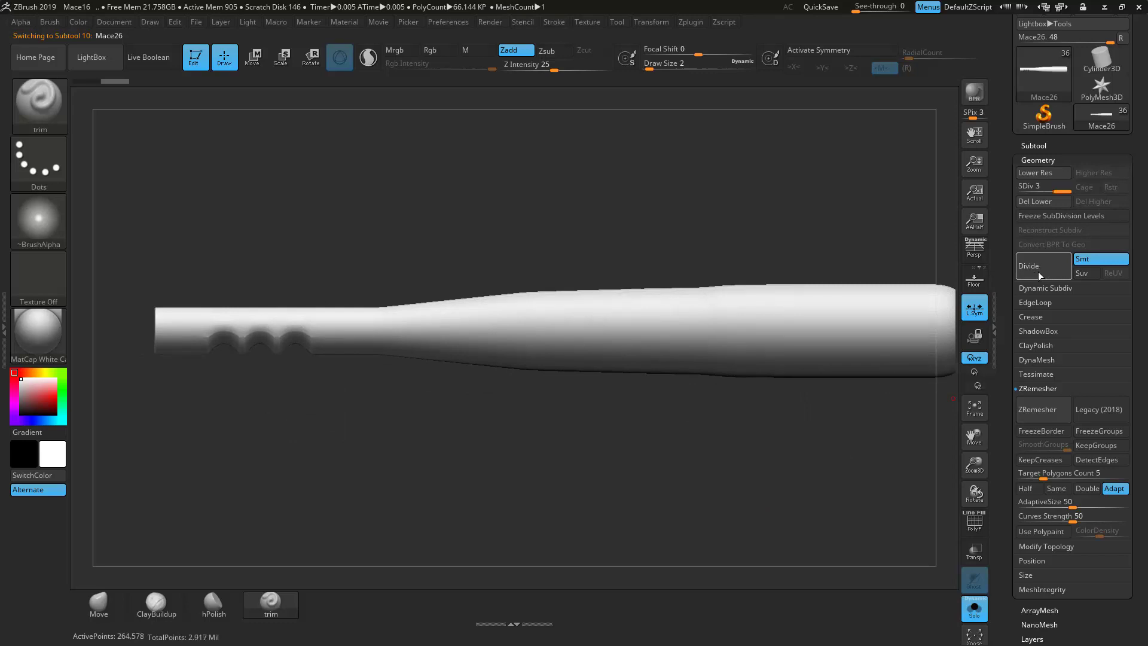
pyautogui.click(1039, 201)
pyautogui.click(1042, 412)
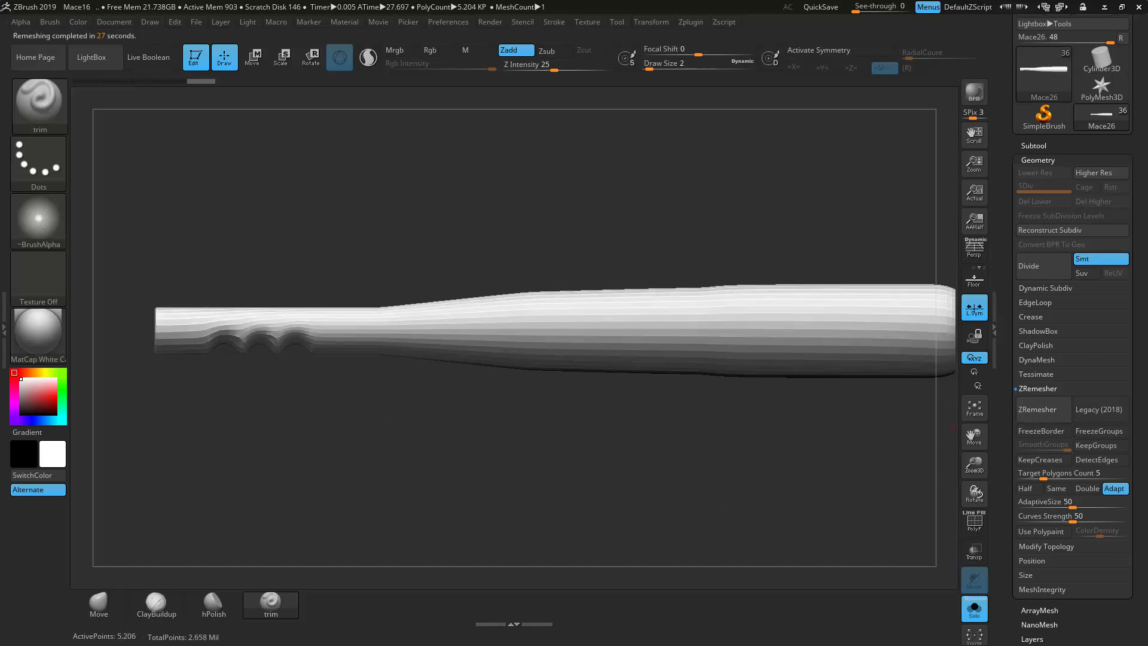
# Step: Subdivide the remeshed shaft up to level 5
pyautogui.click(1037, 273)
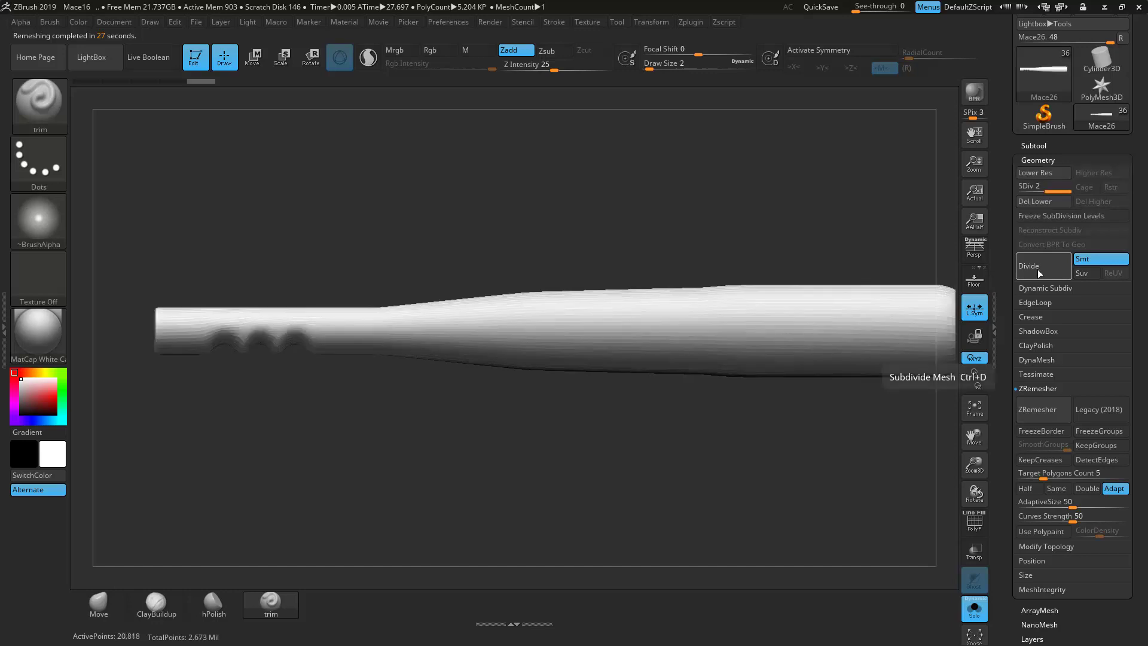
pyautogui.click(1036, 271)
pyautogui.click(1035, 270)
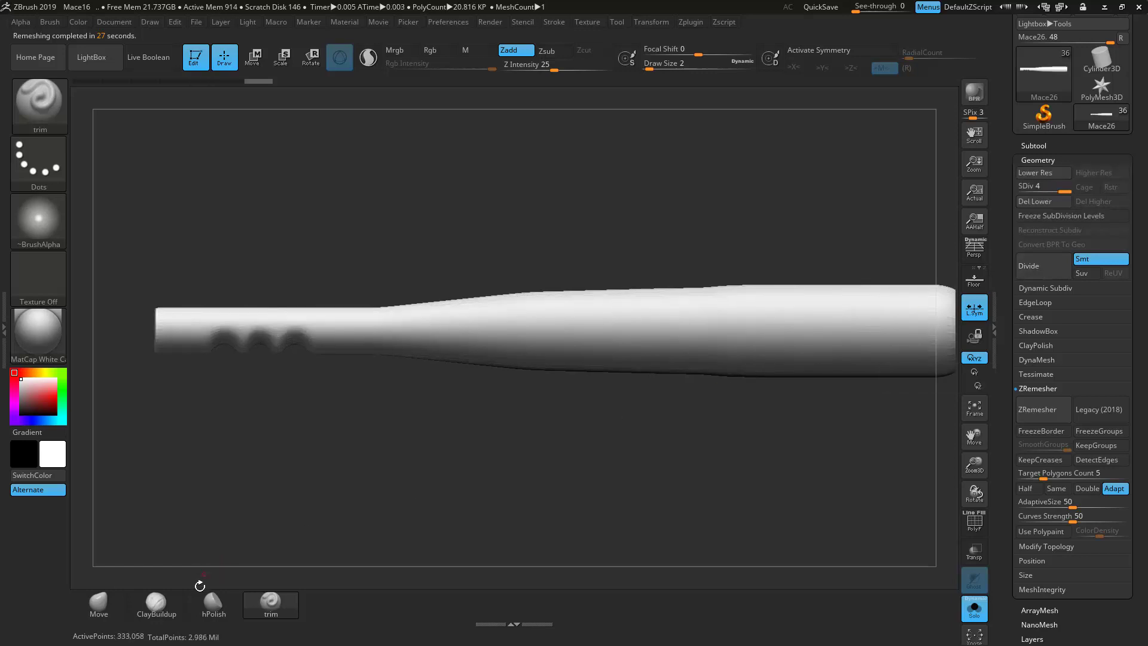
pyautogui.click(1039, 268)
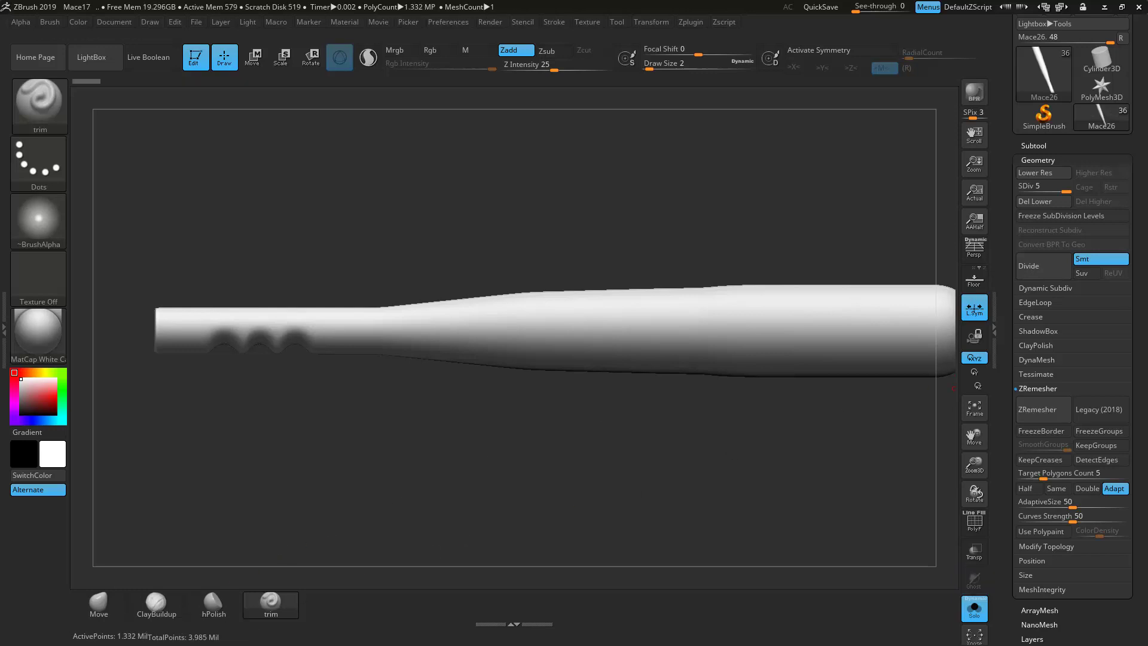
# Step: Bring the other mace parts back into view and activate X and Z mirror symmetry for the shaft
pyautogui.click(973, 606)
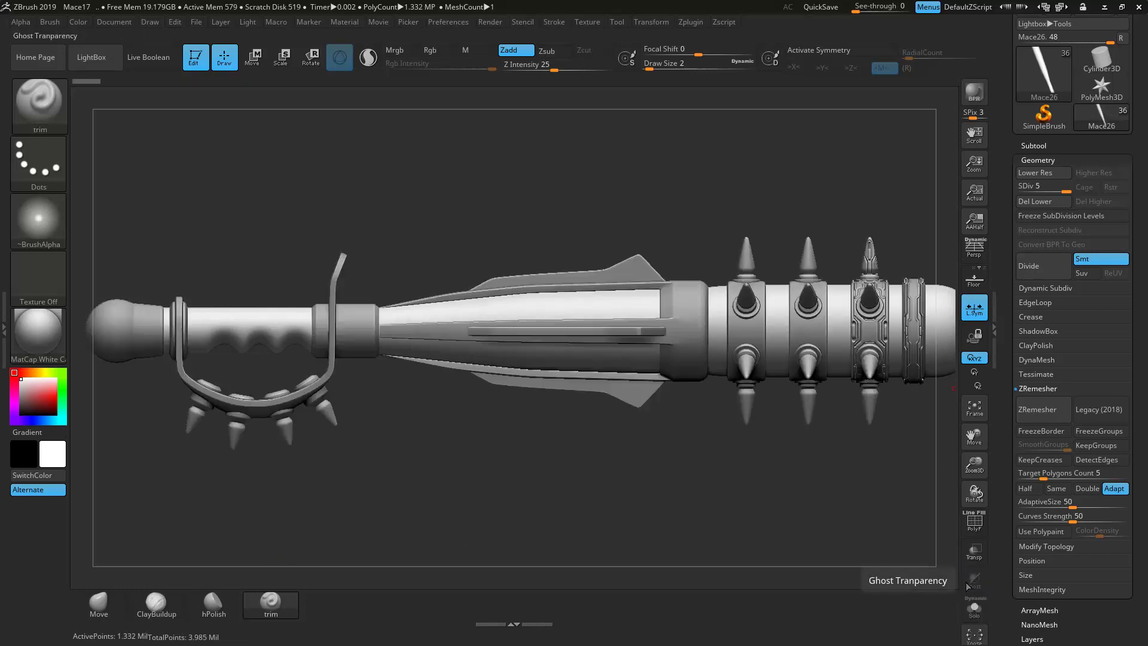
pyautogui.click(790, 67)
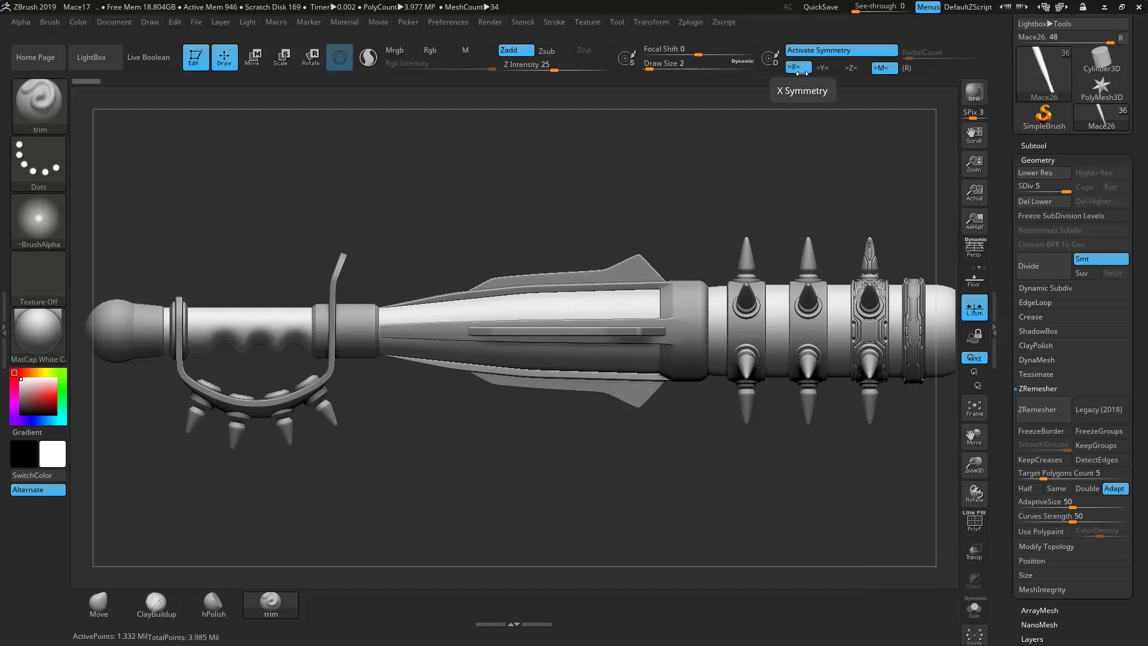
pyautogui.moveTo(759, 163); pyautogui.dragTo(861, 113)
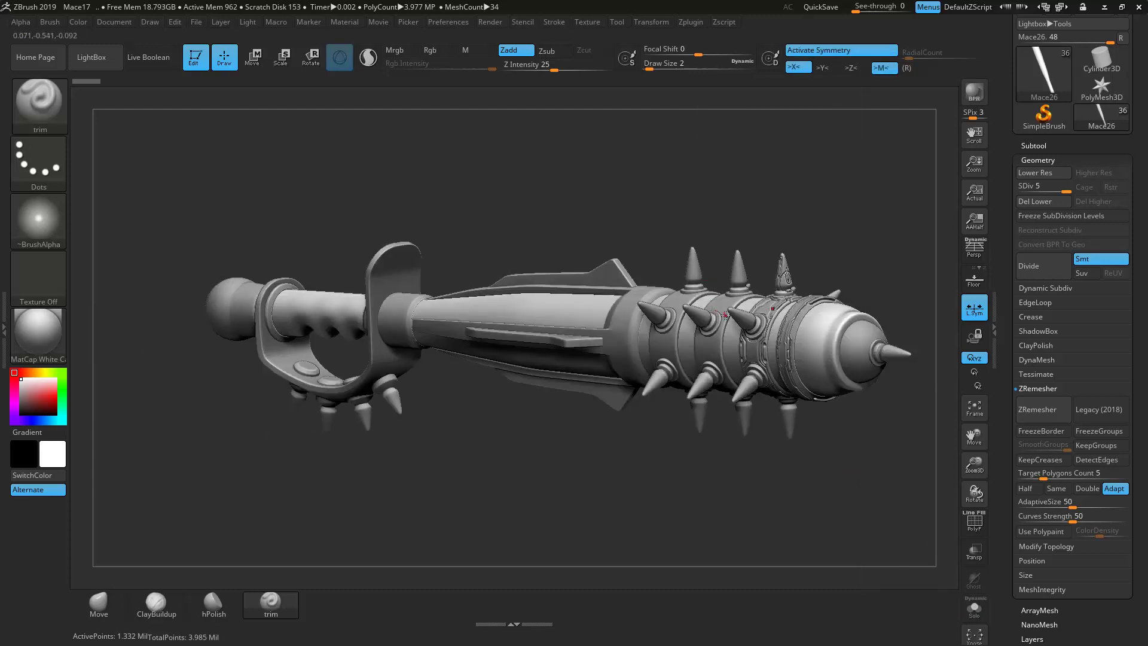
pyautogui.click(855, 68)
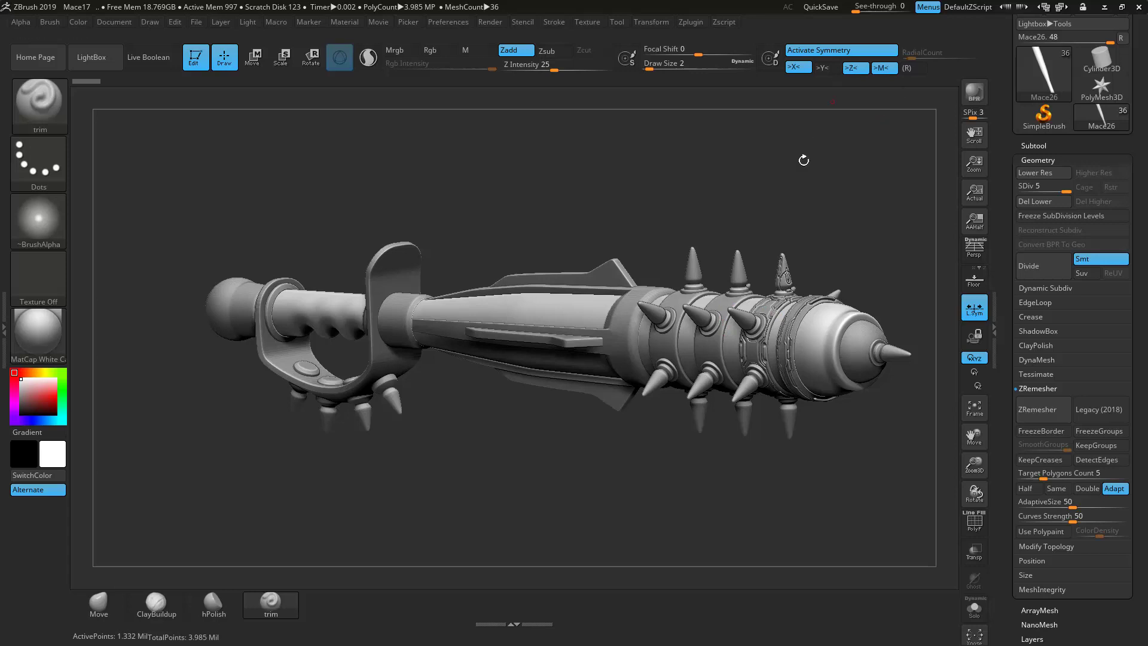
# Step: With draw size 9 and ghost transparency on, carve a long straight groove along the shaft beneath the three spiked bands
pyautogui.keyDown('shift'); pyautogui.moveTo(730, 174); pyautogui.dragTo(78, 173); pyautogui.keyUp('shift')
pyautogui.keyDown('alt'); pyautogui.moveTo(741, 152); pyautogui.dragTo(793, 158); pyautogui.keyUp('alt')
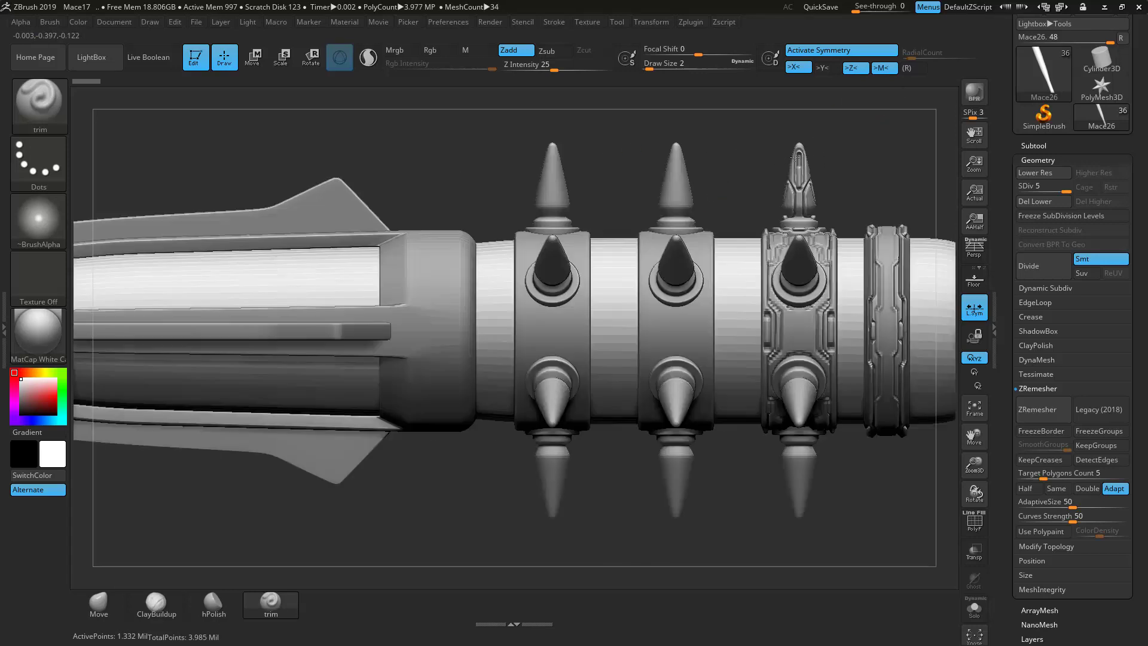
pyautogui.keyDown('alt'); pyautogui.moveTo(711, 145); pyautogui.dragTo(538, 156); pyautogui.keyUp('alt')
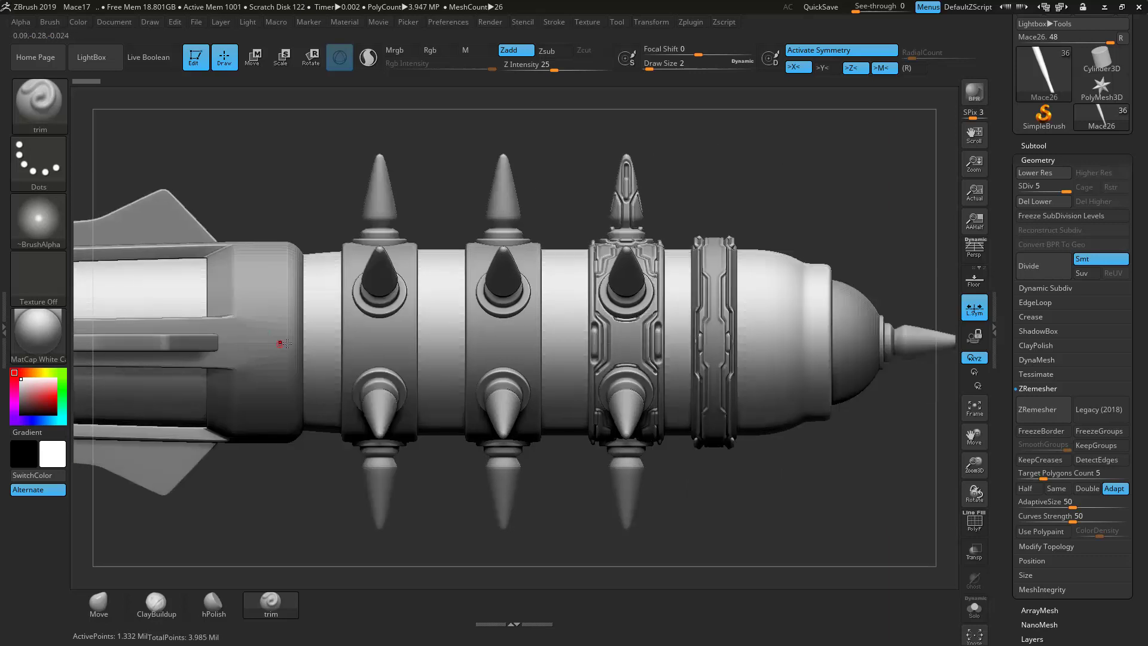
pyautogui.click(694, 67)
pyautogui.moveTo(685, 74); pyautogui.dragTo(653, 69)
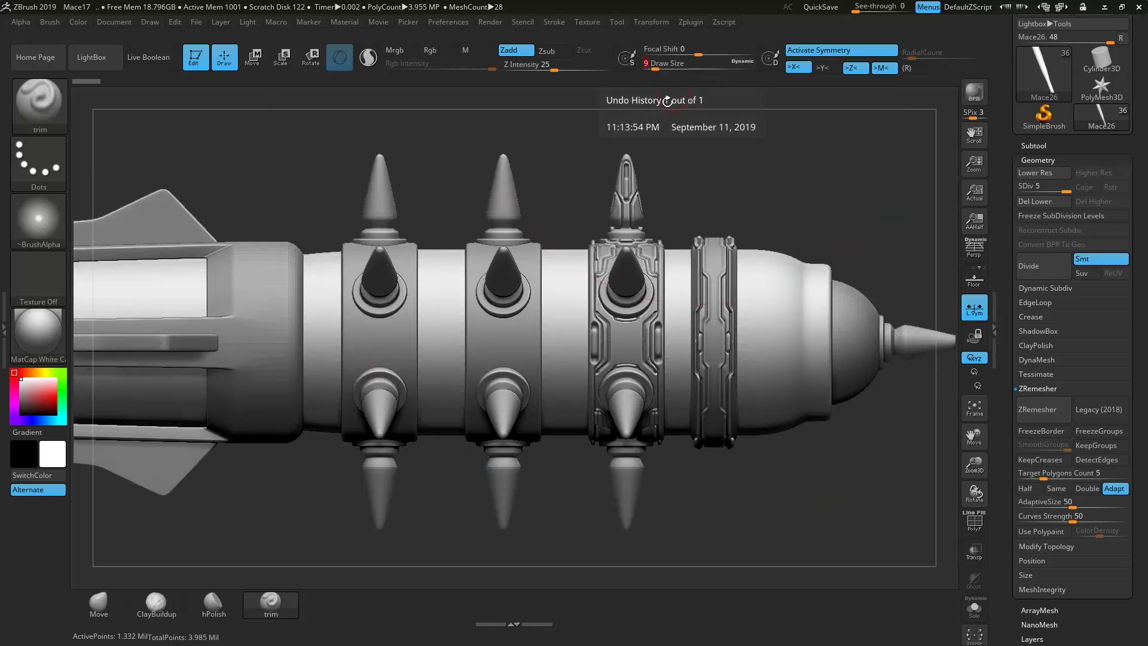
pyautogui.click(974, 550)
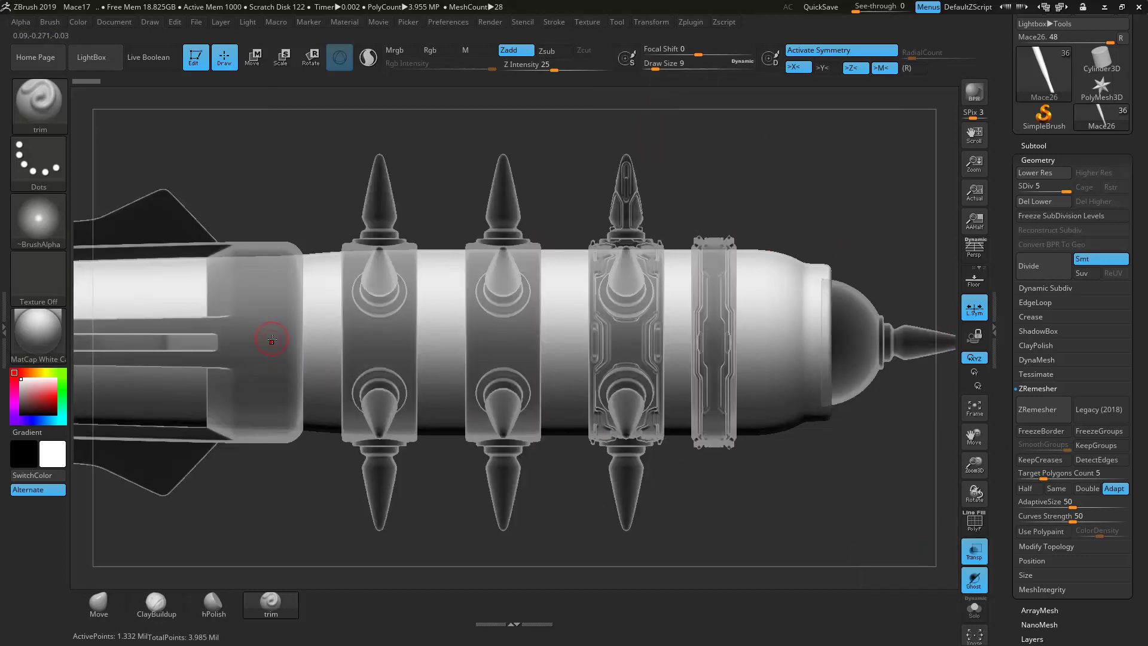
pyautogui.moveTo(297, 347)
pyautogui.mouseDown()
pyautogui.moveTo(694, 337)
pyautogui.moveTo(253, 340)
pyautogui.mouseUp()
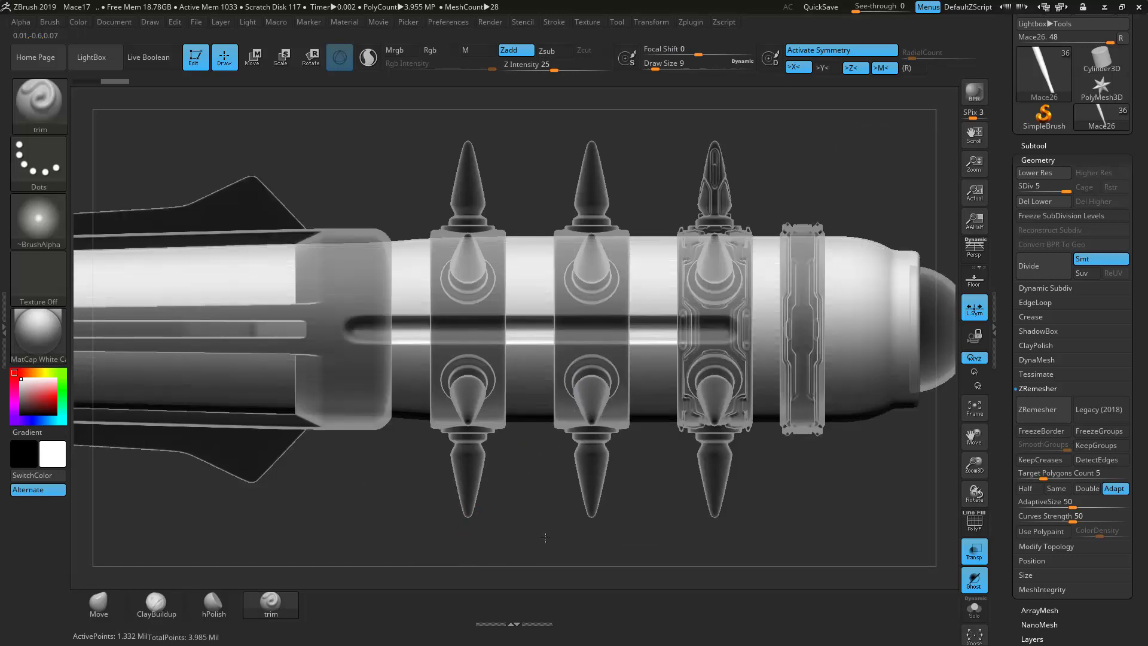
pyautogui.keyDown('ctrl'); pyautogui.moveTo(428, 552); pyautogui.dragTo(946, 390, button='right'); pyautogui.keyUp('ctrl')
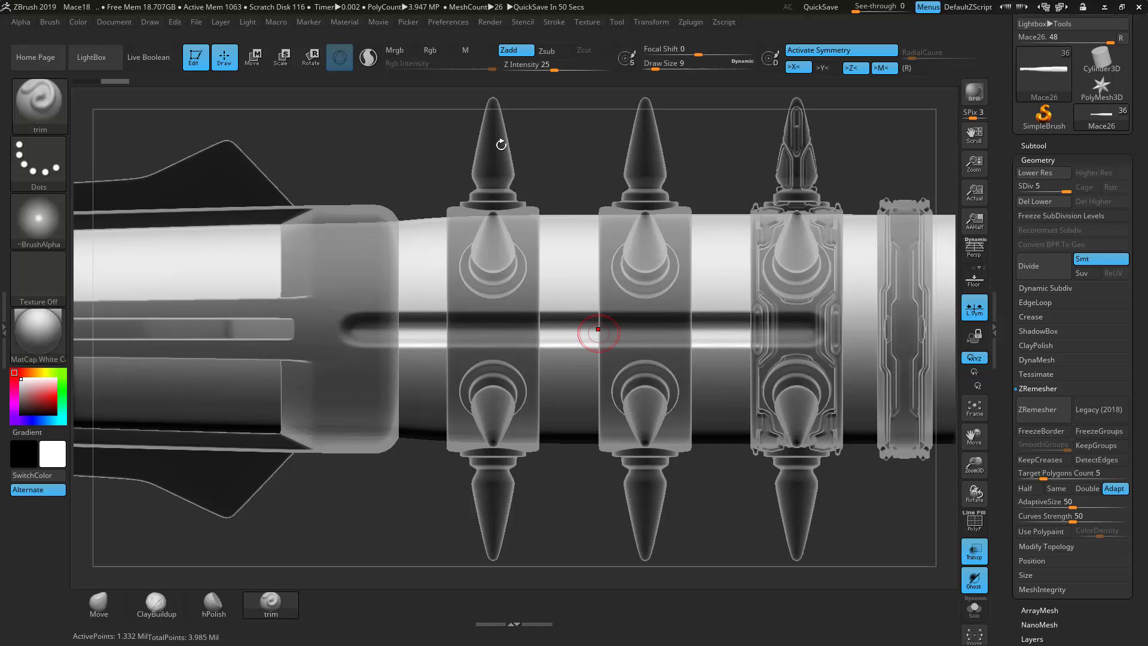
# Step: With draw size 2, carve a thin mirrored line across the shaft beside the collar, bending it toward the long groove
pyautogui.click(649, 67)
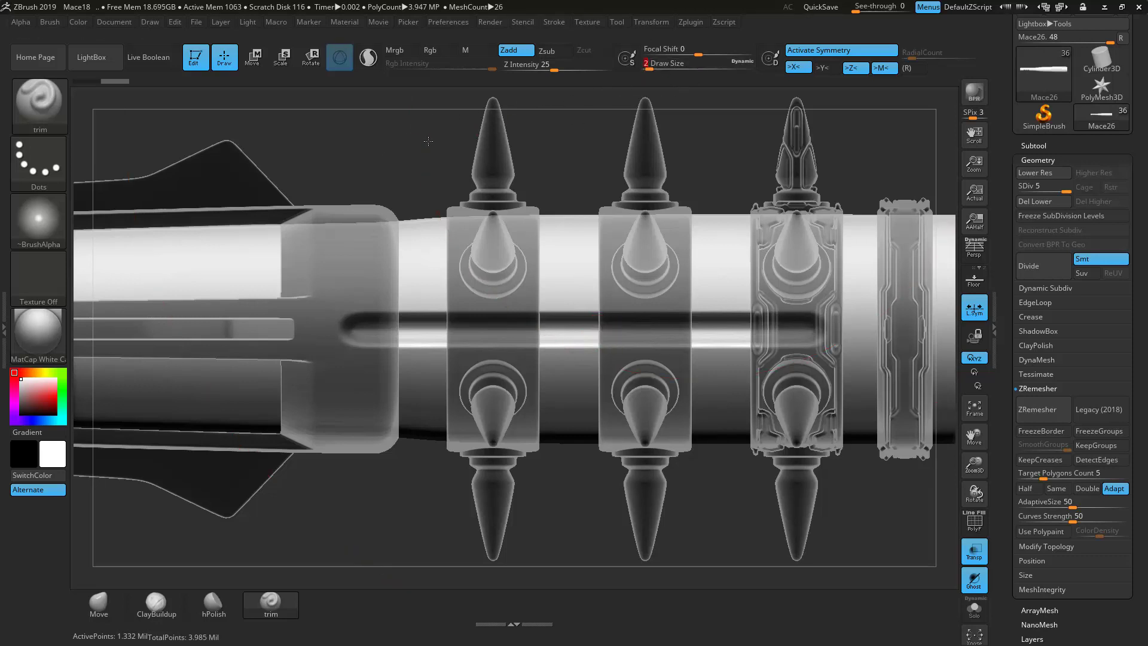
pyautogui.keyDown('ctrl'); pyautogui.moveTo(398, 248); pyautogui.dragTo(410, 285, button='right'); pyautogui.keyUp('ctrl')
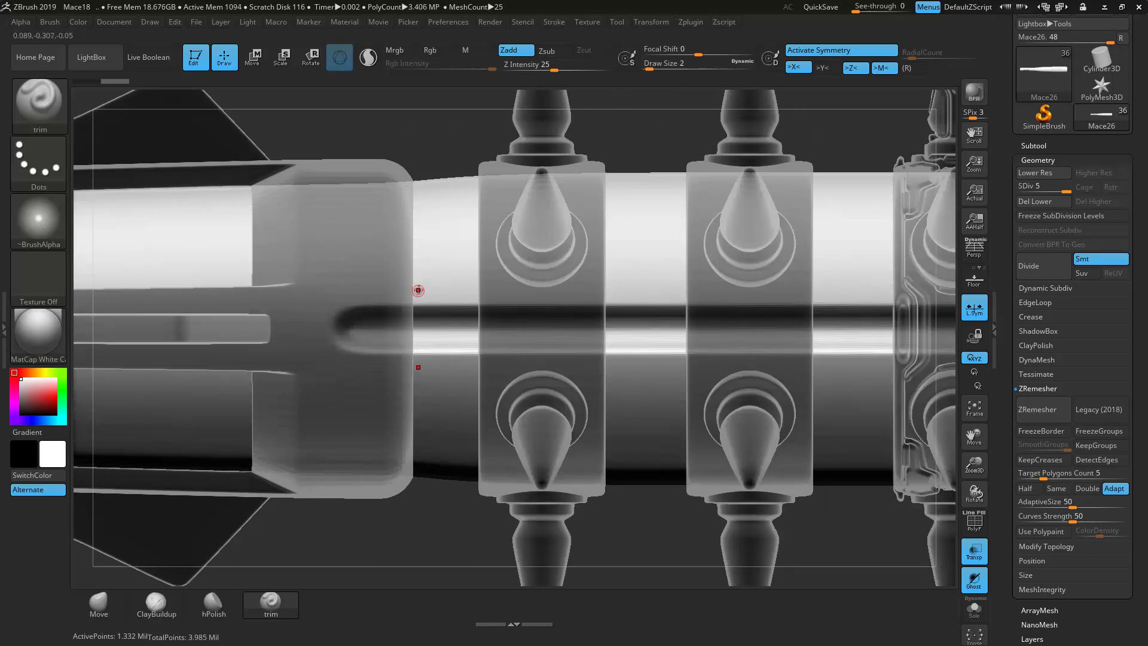
pyautogui.moveTo(443, 293)
pyautogui.mouseDown()
pyautogui.moveTo(421, 270)
pyautogui.moveTo(426, 155)
pyautogui.mouseUp()
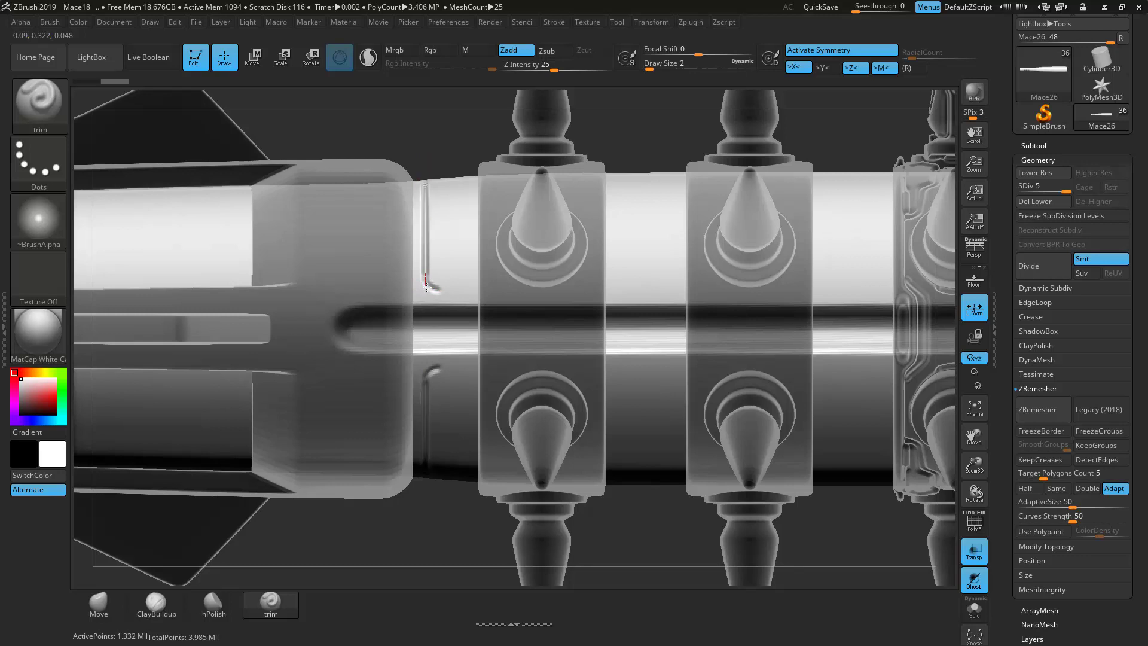
pyautogui.moveTo(432, 293); pyautogui.dragTo(448, 294)
pyautogui.keyDown('alt'); pyautogui.moveTo(416, 201); pyautogui.dragTo(253, 205, button='right'); pyautogui.keyUp('alt')
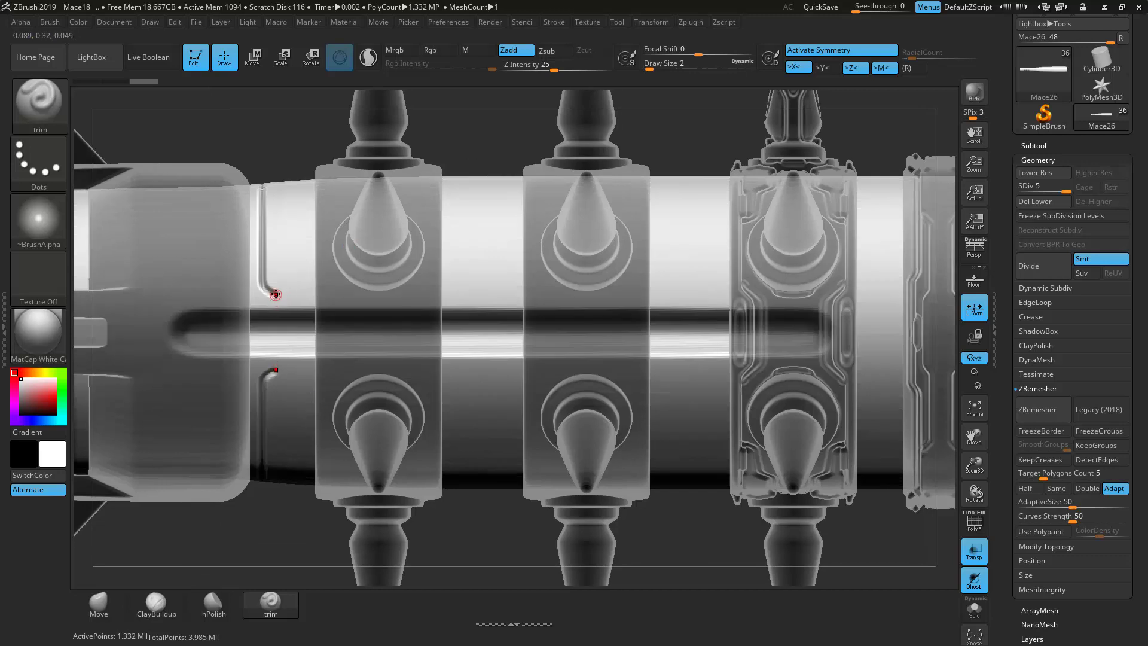
# Step: Continue the thin trim line along both sides of the long groove, beneath the spiked bands to the groove's far end
pyautogui.moveTo(313, 292); pyautogui.dragTo(726, 302)
pyautogui.moveTo(824, 305); pyautogui.dragTo(847, 311)
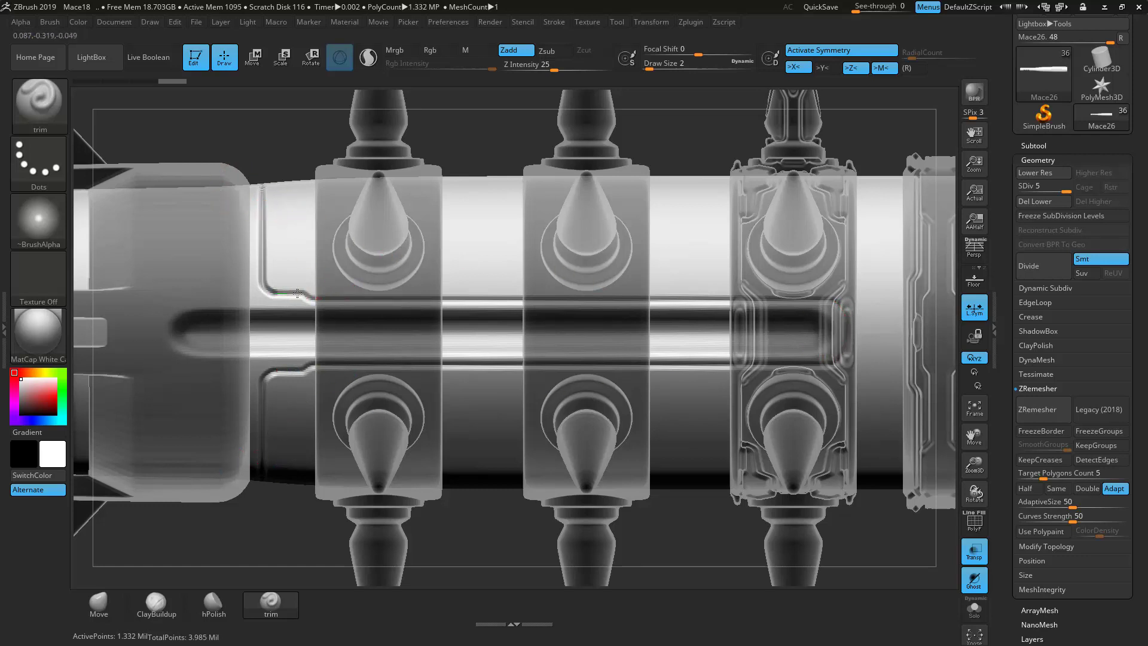
pyautogui.moveTo(316, 292); pyautogui.dragTo(843, 301)
# Step: With draw size 5, sculpt a short rounded bar inside each end of the long groove
pyautogui.click(713, 67)
pyautogui.write('5')
pyautogui.press('Return')
pyautogui.moveTo(269, 329); pyautogui.dragTo(304, 330)
pyautogui.moveTo(213, 334); pyautogui.dragTo(299, 334)
pyautogui.moveTo(197, 330); pyautogui.dragTo(197, 330)
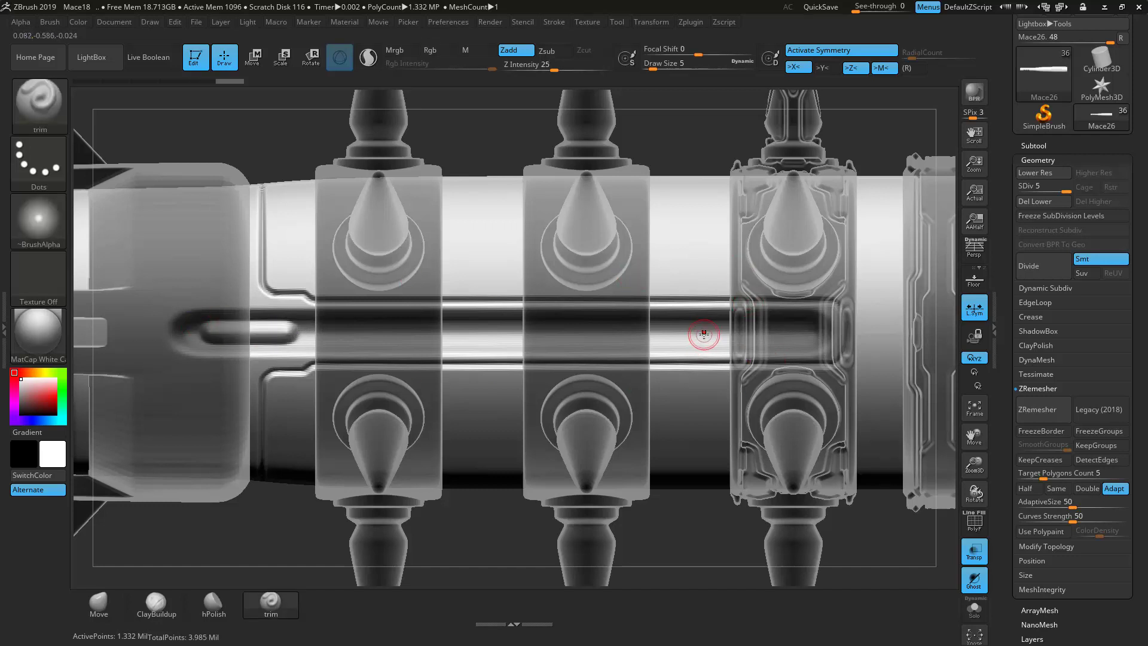
pyautogui.moveTo(704, 334)
pyautogui.mouseDown()
pyautogui.moveTo(773, 331)
pyautogui.moveTo(692, 331)
pyautogui.mouseUp()
pyautogui.moveTo(779, 332); pyautogui.dragTo(778, 332)
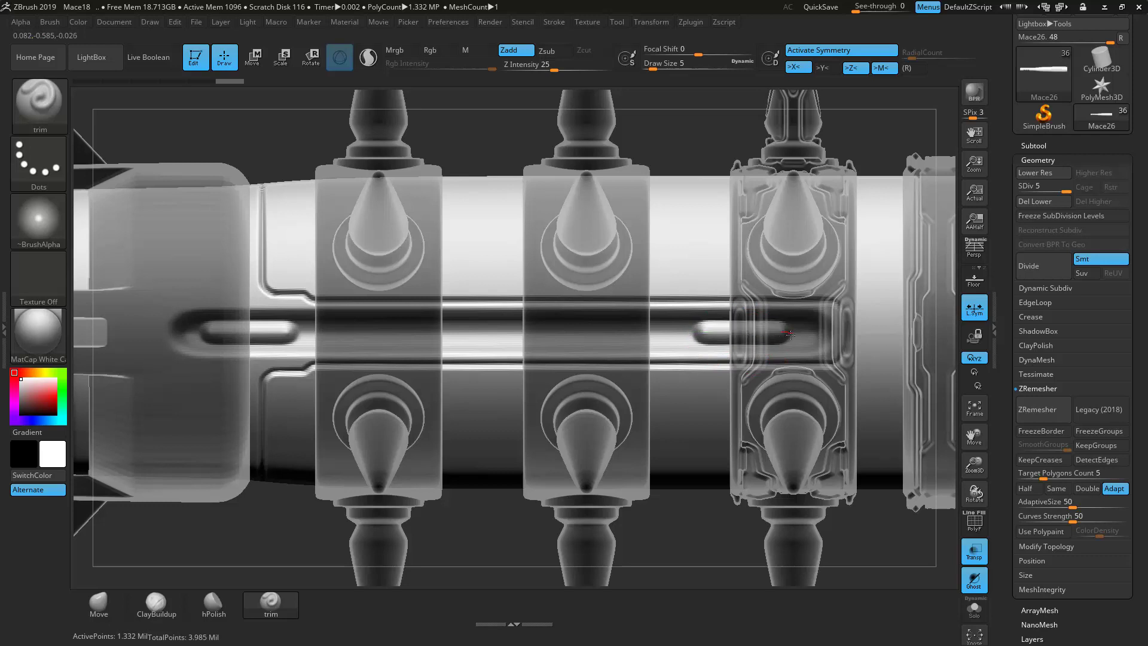
# Step: With draw size 2, retrace the thin trim outline beside the collar and along the long groove to deepen it
pyautogui.moveTo(708, 64); pyautogui.dragTo(696, 65)
pyautogui.moveTo(267, 192)
pyautogui.mouseDown()
pyautogui.moveTo(269, 294)
pyautogui.moveTo(315, 294)
pyautogui.mouseUp()
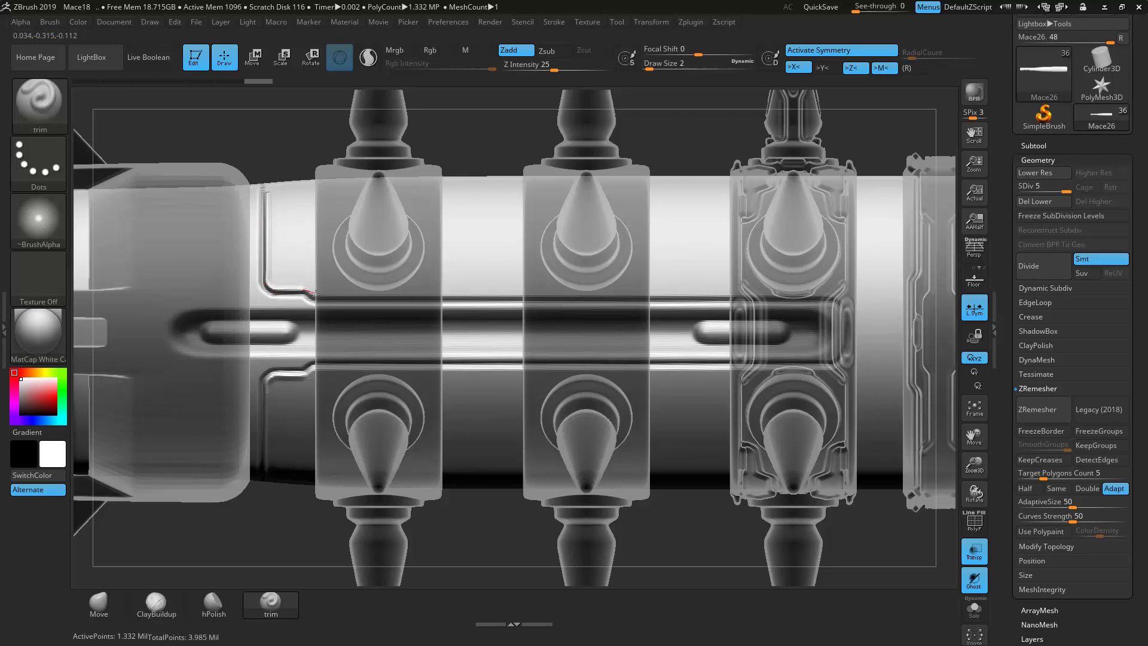
pyautogui.moveTo(490, 297); pyautogui.dragTo(799, 292)
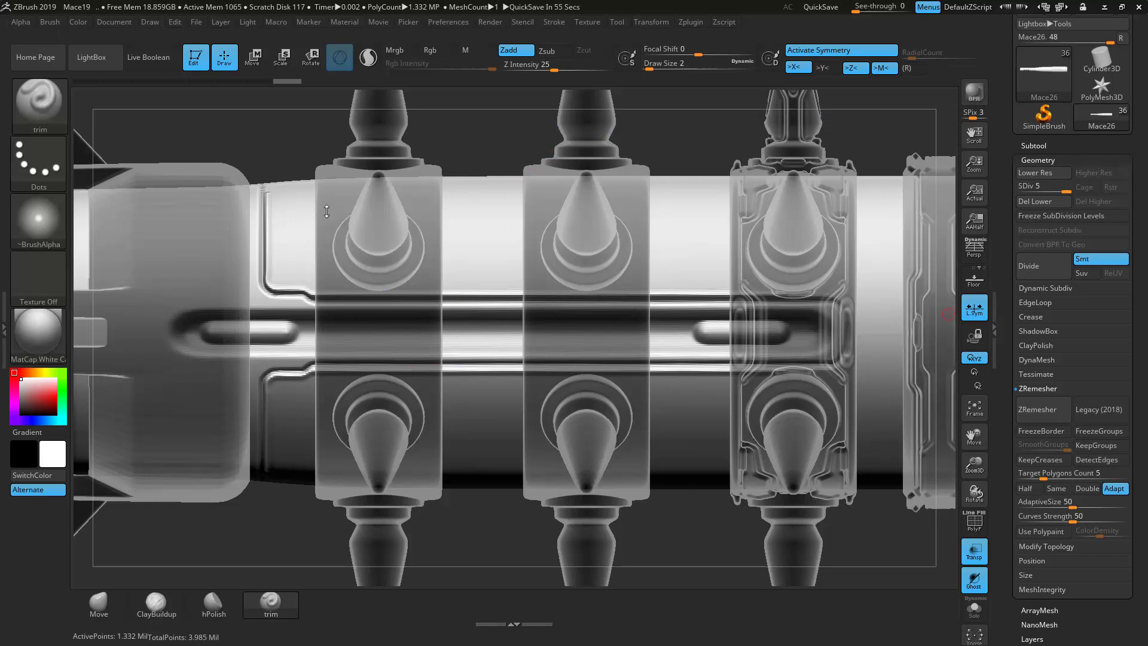
# Step: Carve a fine contour line inside the long groove, running around the rounded bars at both ends
pyautogui.moveTo(267, 345); pyautogui.dragTo(237, 355)
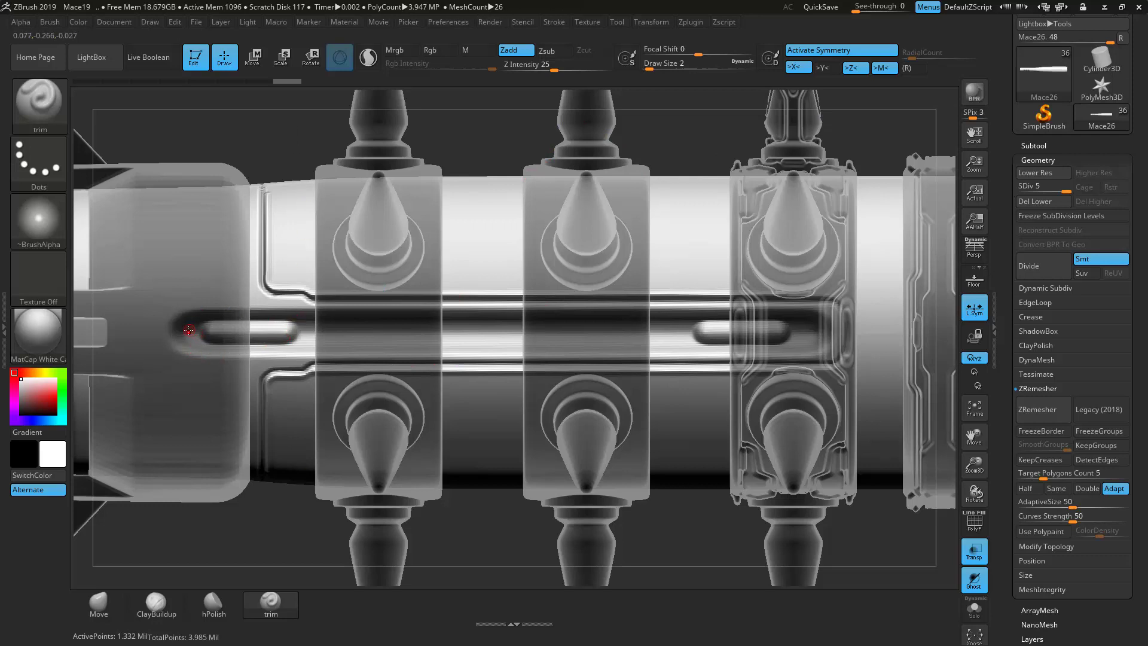
pyautogui.moveTo(223, 317)
pyautogui.mouseDown()
pyautogui.moveTo(597, 289)
pyautogui.moveTo(720, 318)
pyautogui.mouseUp()
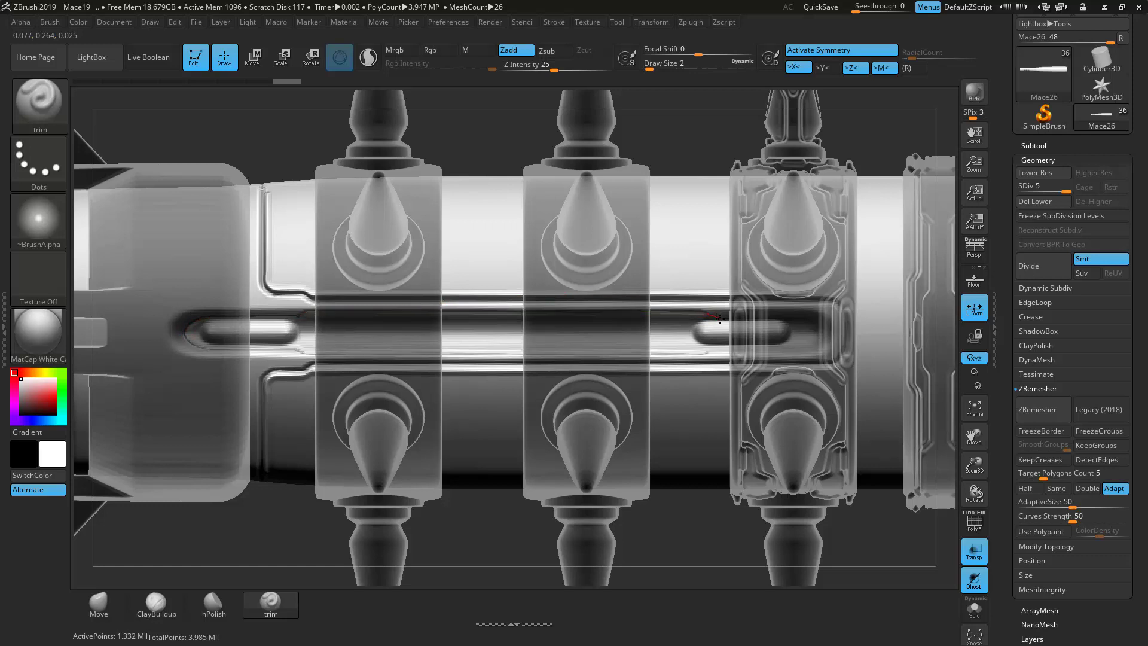
pyautogui.moveTo(804, 313)
pyautogui.mouseDown()
pyautogui.moveTo(820, 318)
pyautogui.moveTo(822, 338)
pyautogui.mouseUp()
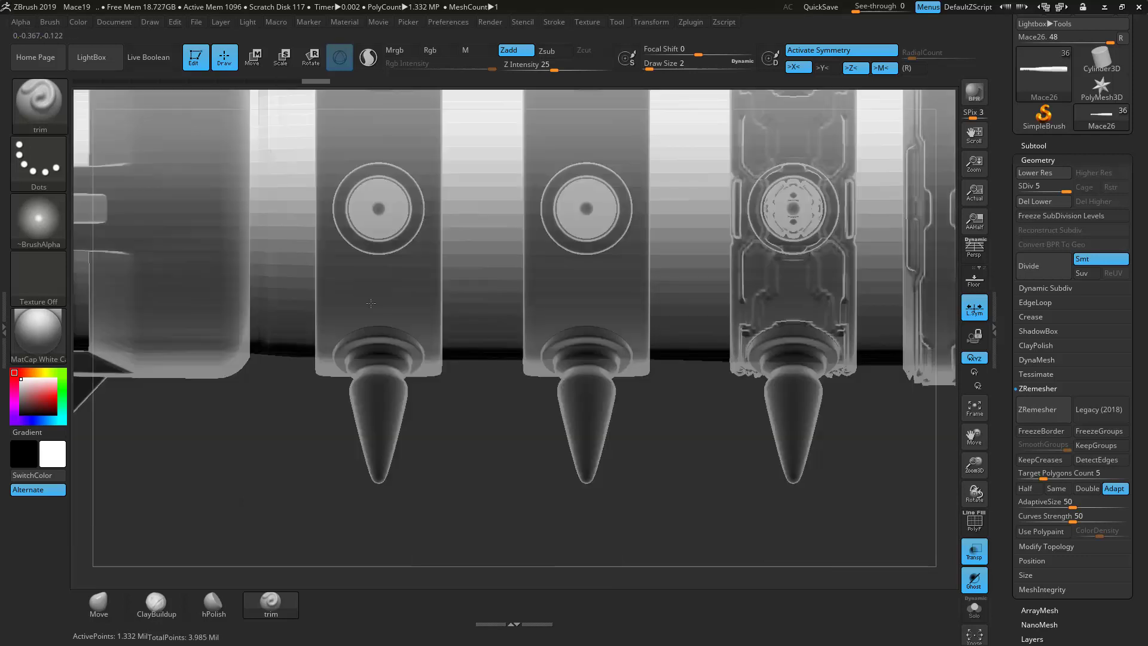
# Step: On the shaft's adjacent side, carve a rounded slot beside the collar and sculpt a narrower bar inside it with draw size 5
pyautogui.keyDown('shift'); pyautogui.moveTo(303, 123); pyautogui.dragTo(440, 374); pyautogui.keyUp('shift')
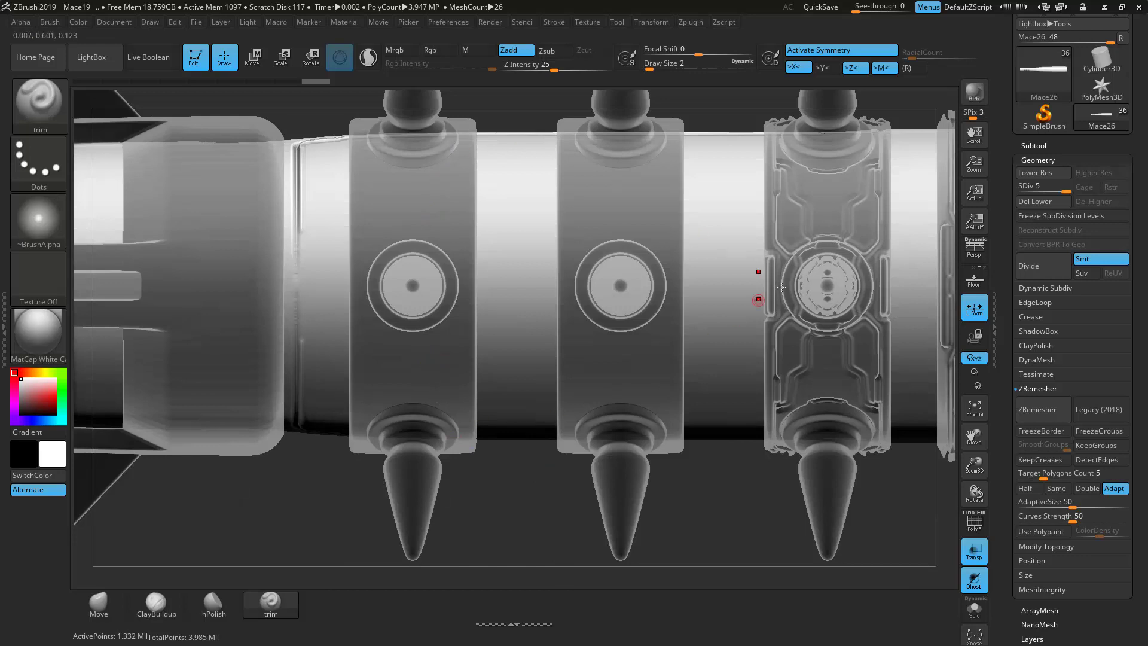
pyautogui.click(656, 67)
pyautogui.moveTo(307, 257); pyautogui.dragTo(303, 210)
pyautogui.moveTo(658, 63)
pyautogui.mouseDown()
pyautogui.moveTo(696, 64)
pyautogui.moveTo(651, 63)
pyautogui.mouseUp()
pyautogui.moveTo(304, 243); pyautogui.dragTo(300, 344)
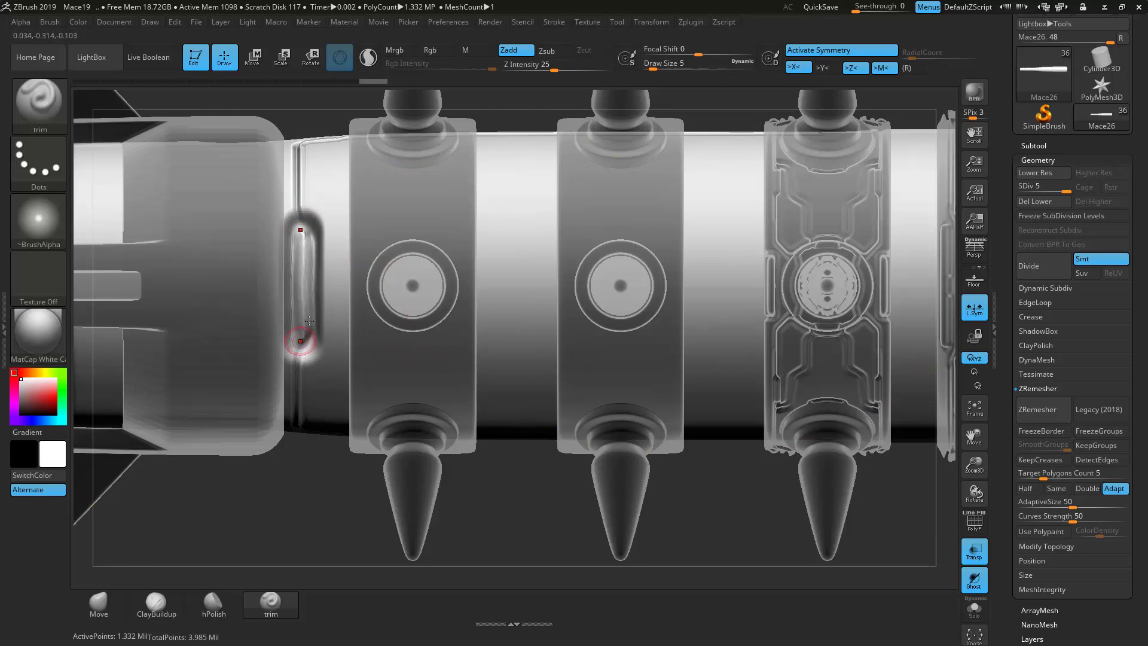
pyautogui.moveTo(302, 243); pyautogui.dragTo(303, 342)
pyautogui.moveTo(304, 235); pyautogui.dragTo(305, 232)
# Step: With draw size 2, carve an angular outline around the rounded slot, joining it to the line running across the shaft
pyautogui.click(681, 67)
pyautogui.write('2')
pyautogui.moveTo(660, 70); pyautogui.dragTo(649, 70)
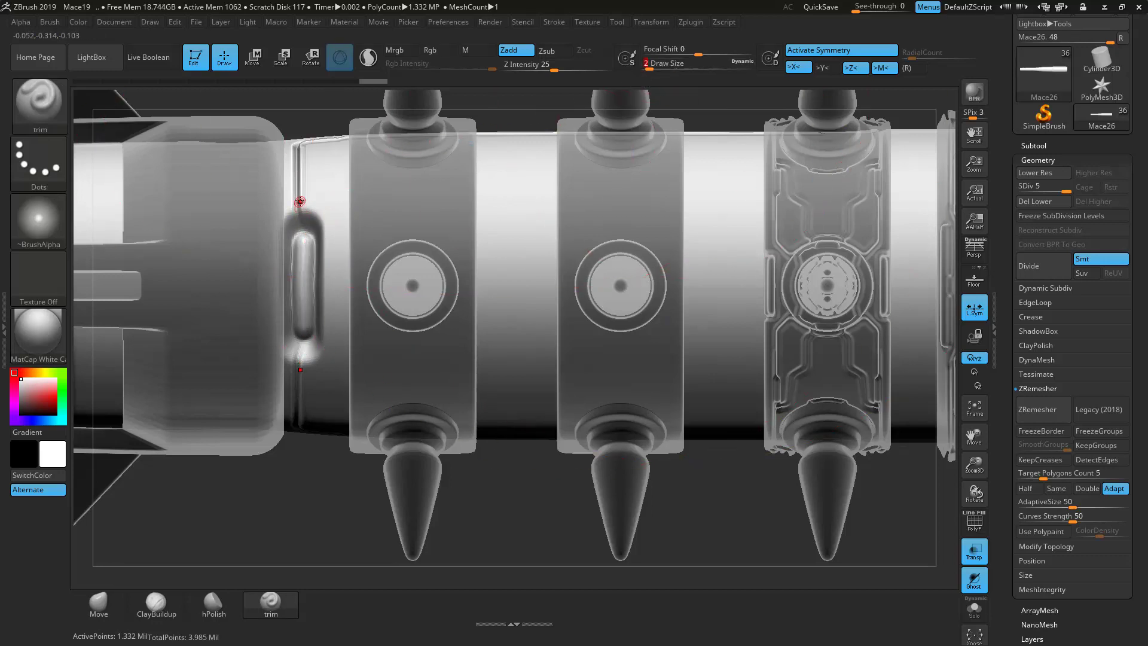
pyautogui.moveTo(301, 210)
pyautogui.mouseDown()
pyautogui.moveTo(324, 215)
pyautogui.moveTo(327, 233)
pyautogui.moveTo(326, 360)
pyautogui.mouseUp()
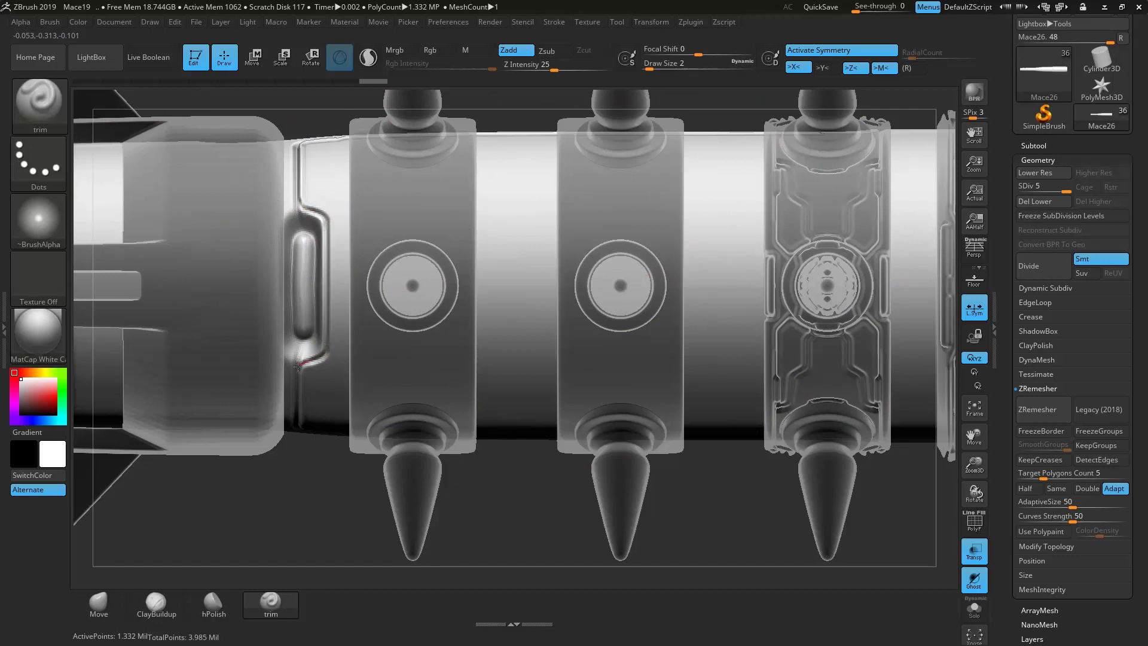
# Step: Smooth the slot's surroundings, carve slanted lines from its ends under the collar and sharpen the inner bar's edges
pyautogui.press('shift')
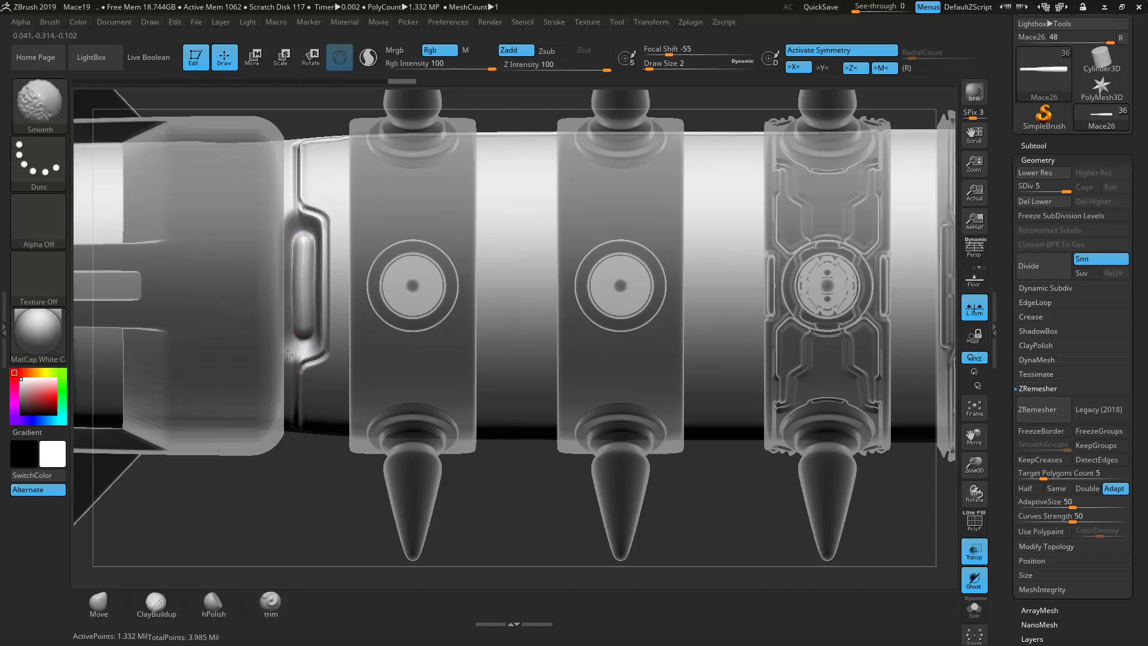
pyautogui.moveTo(294, 332)
pyautogui.mouseDown()
pyautogui.moveTo(281, 332)
pyautogui.moveTo(276, 359)
pyautogui.moveTo(319, 342)
pyautogui.mouseUp()
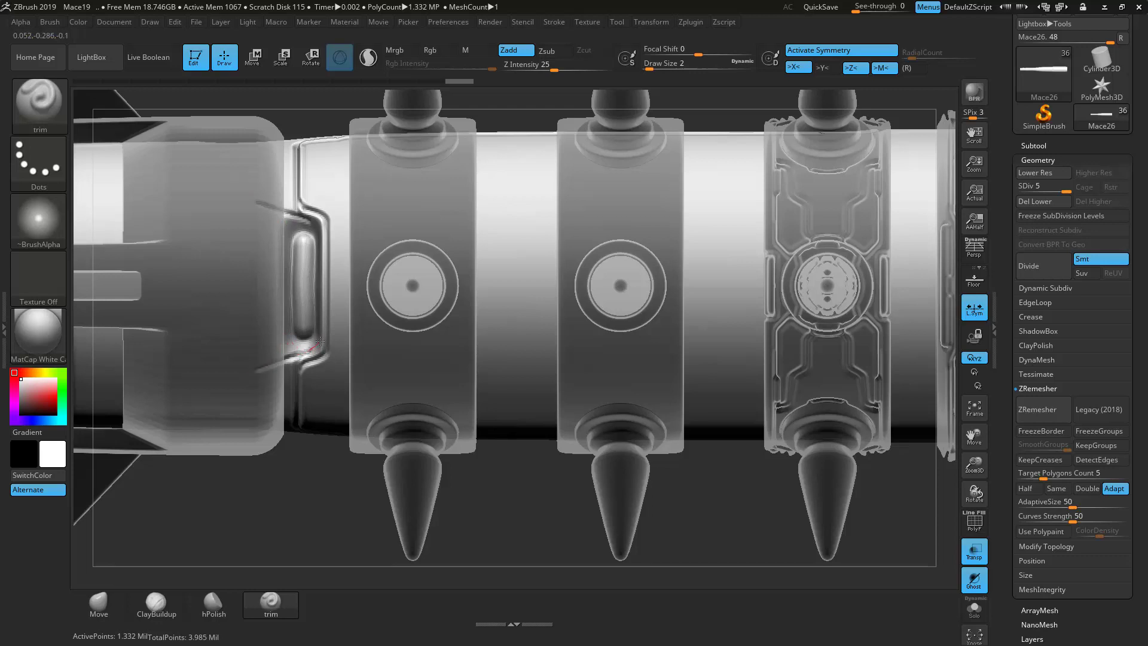
pyautogui.moveTo(312, 226); pyautogui.dragTo(312, 226)
pyautogui.moveTo(313, 233); pyautogui.dragTo(252, 200)
pyautogui.moveTo(323, 262); pyautogui.dragTo(307, 232)
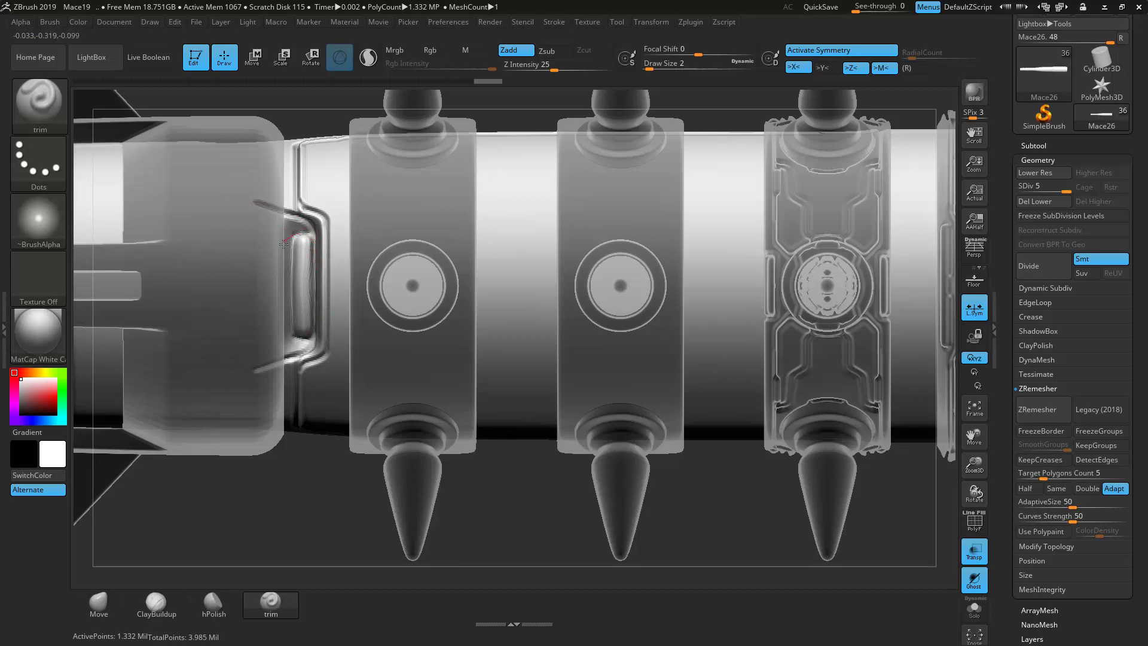
pyautogui.moveTo(294, 322)
pyautogui.mouseDown()
pyautogui.moveTo(288, 342)
pyautogui.moveTo(330, 329)
pyautogui.mouseUp()
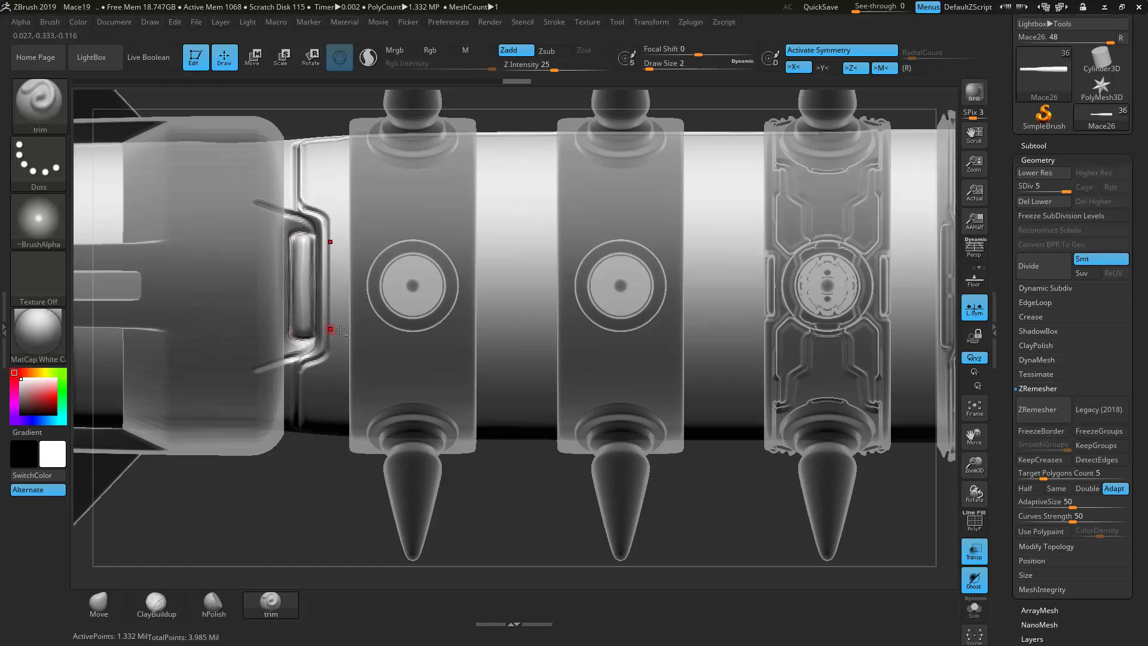
# Step: Turn off transparency and carve a line with a raised central step below the rim at the shaft's wide end
pyautogui.click(974, 553)
pyautogui.moveTo(630, 375)
pyautogui.mouseDown()
pyautogui.moveTo(596, 311)
pyautogui.moveTo(621, 364)
pyautogui.mouseUp()
pyautogui.moveTo(679, 469); pyautogui.dragTo(651, 445)
pyautogui.keyDown('alt'); pyautogui.moveTo(576, 409); pyautogui.dragTo(617, 450); pyautogui.keyUp('alt')
pyautogui.moveTo(559, 415); pyautogui.dragTo(508, 199)
pyautogui.keyDown('alt'); pyautogui.moveTo(556, 473); pyautogui.dragTo(890, 475); pyautogui.keyUp('alt')
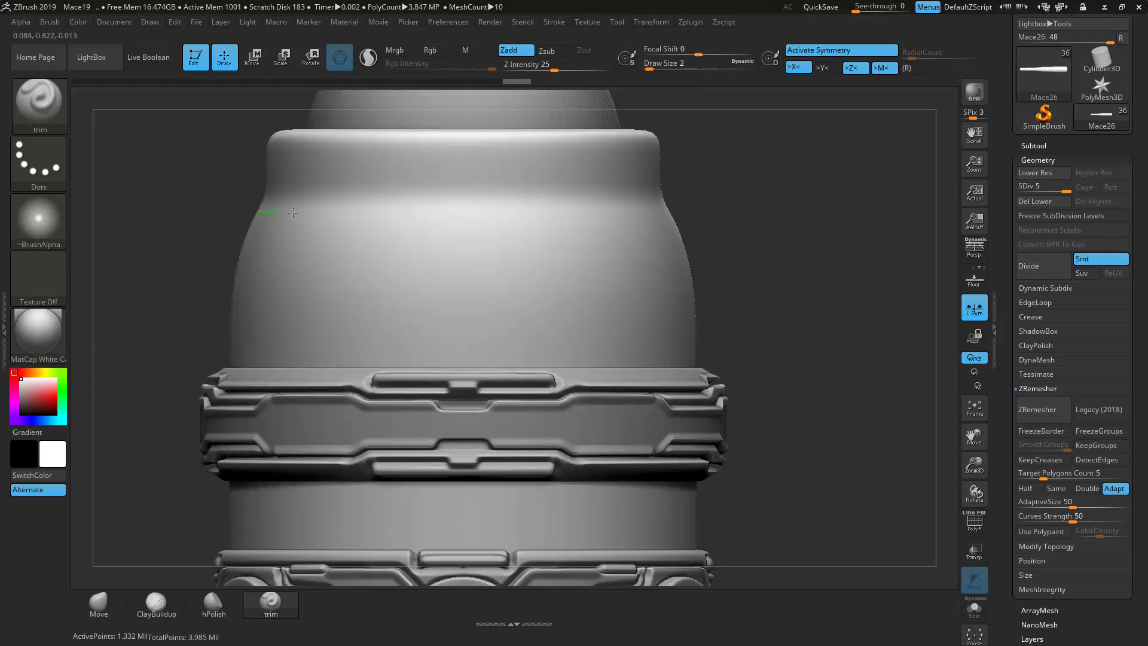
pyautogui.moveTo(414, 211)
pyautogui.mouseDown()
pyautogui.moveTo(439, 185)
pyautogui.moveTo(503, 187)
pyautogui.moveTo(519, 212)
pyautogui.moveTo(680, 213)
pyautogui.mouseUp()
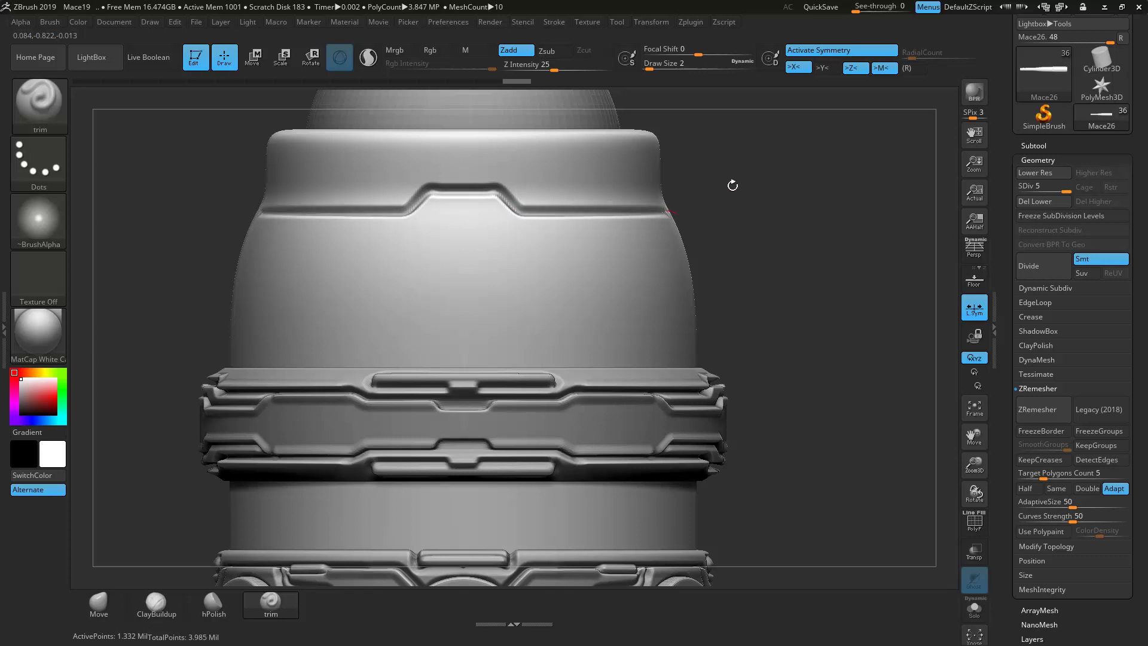
# Step: Close the gap in the carved line below the rim on the shaft's adjacent side
pyautogui.moveTo(798, 234); pyautogui.dragTo(770, 242)
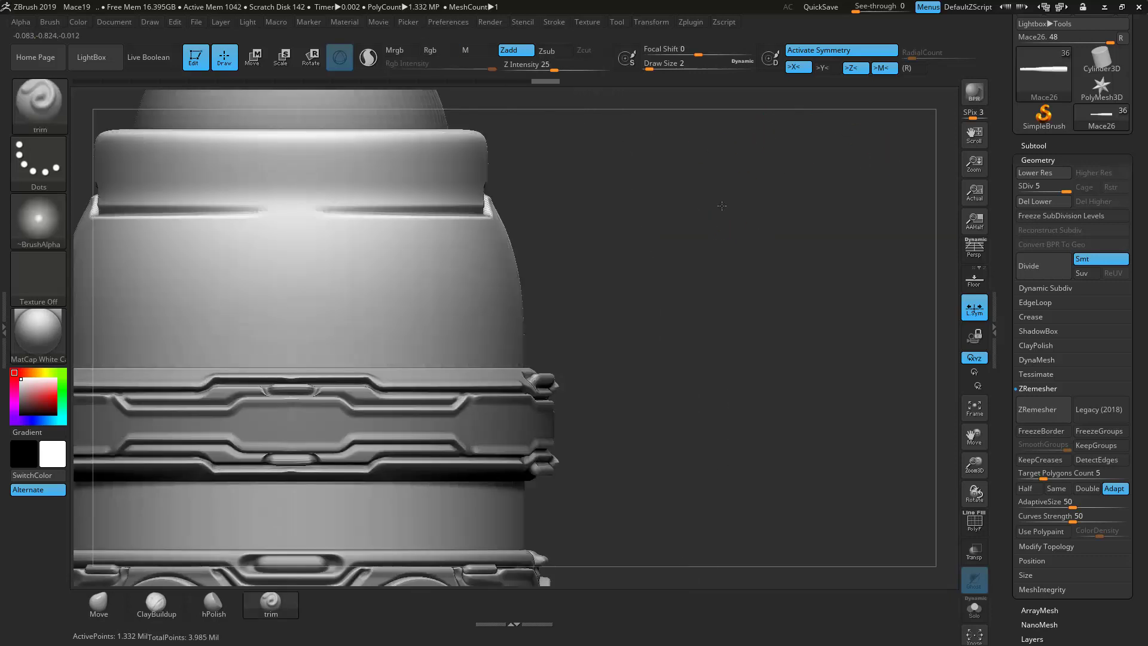
pyautogui.keyDown('alt'); pyautogui.moveTo(687, 198); pyautogui.dragTo(769, 194); pyautogui.keyUp('alt')
pyautogui.moveTo(188, 210)
pyautogui.keyDown('shift'); pyautogui.mouseDown()
pyautogui.moveTo(571, 208)
pyautogui.moveTo(176, 211)
pyautogui.mouseUp(); pyautogui.keyUp('shift')
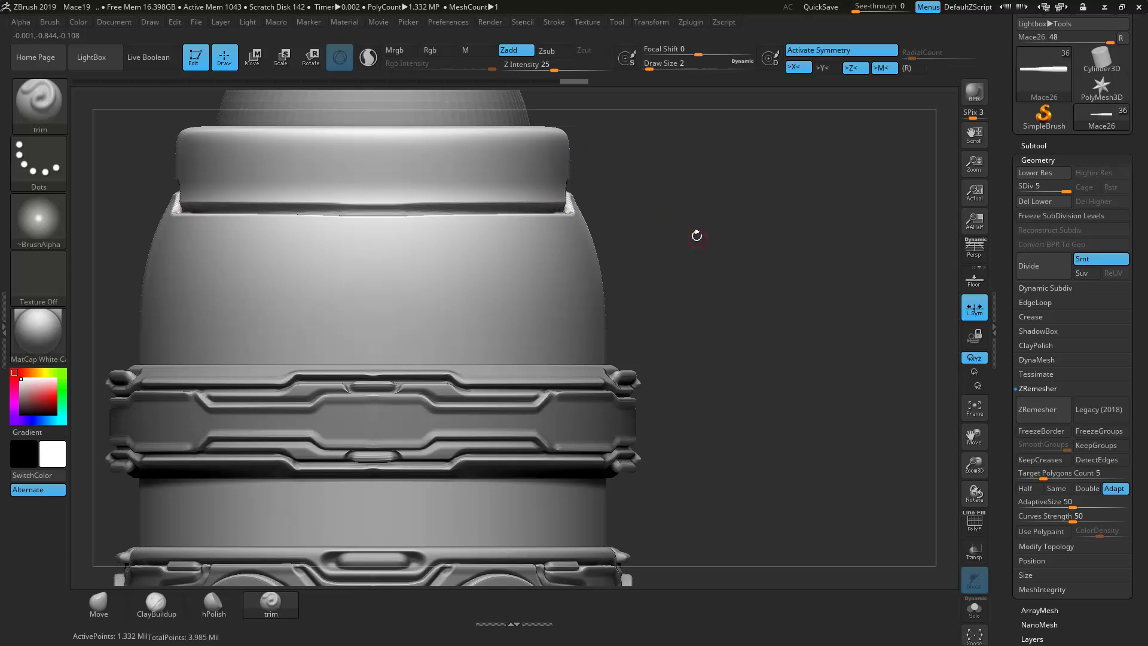
pyautogui.keyDown('shift'); pyautogui.moveTo(820, 197); pyautogui.dragTo(705, 203); pyautogui.keyUp('shift')
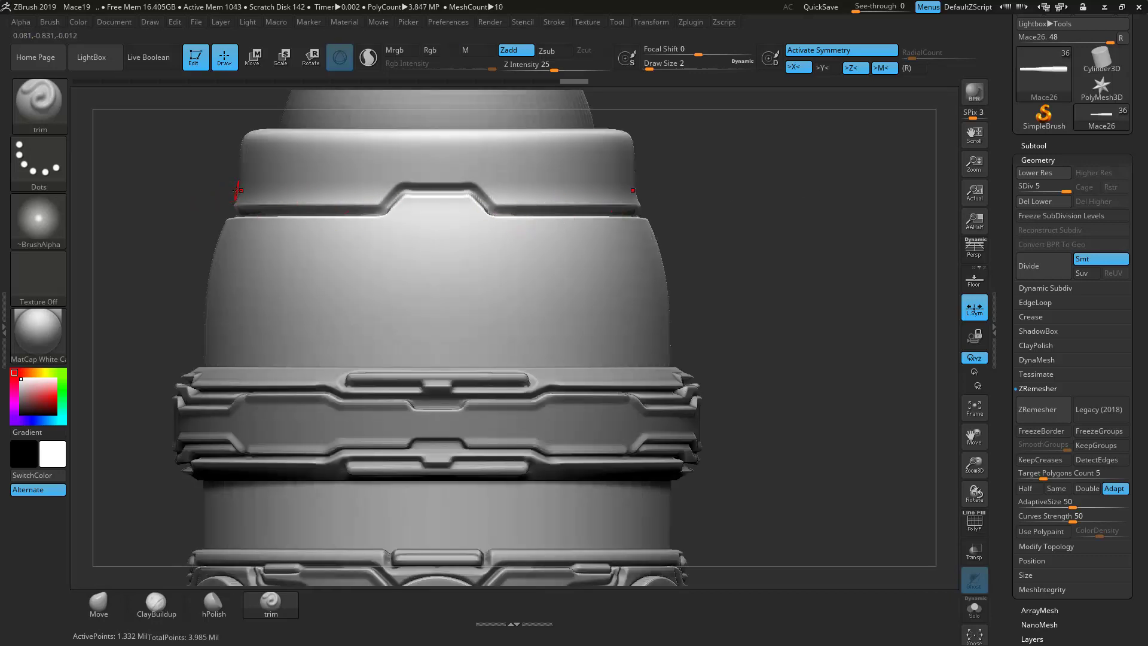
pyautogui.moveTo(359, 187); pyautogui.dragTo(358, 188)
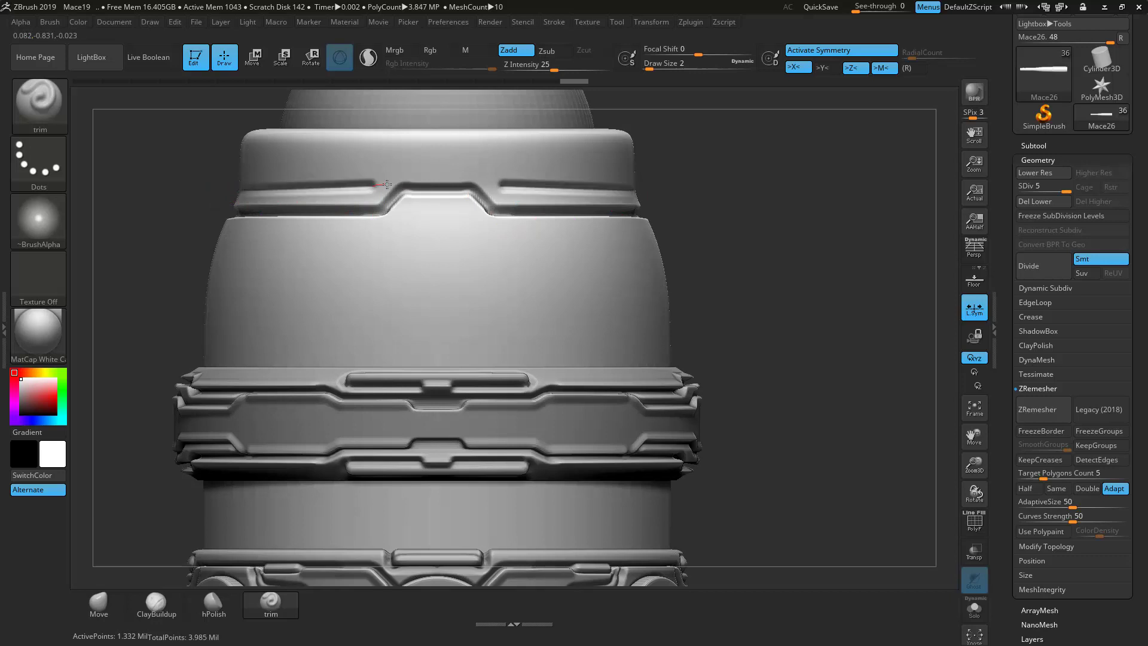
pyautogui.press('ctrl')
pyautogui.hotkey('ctrl', 'z')
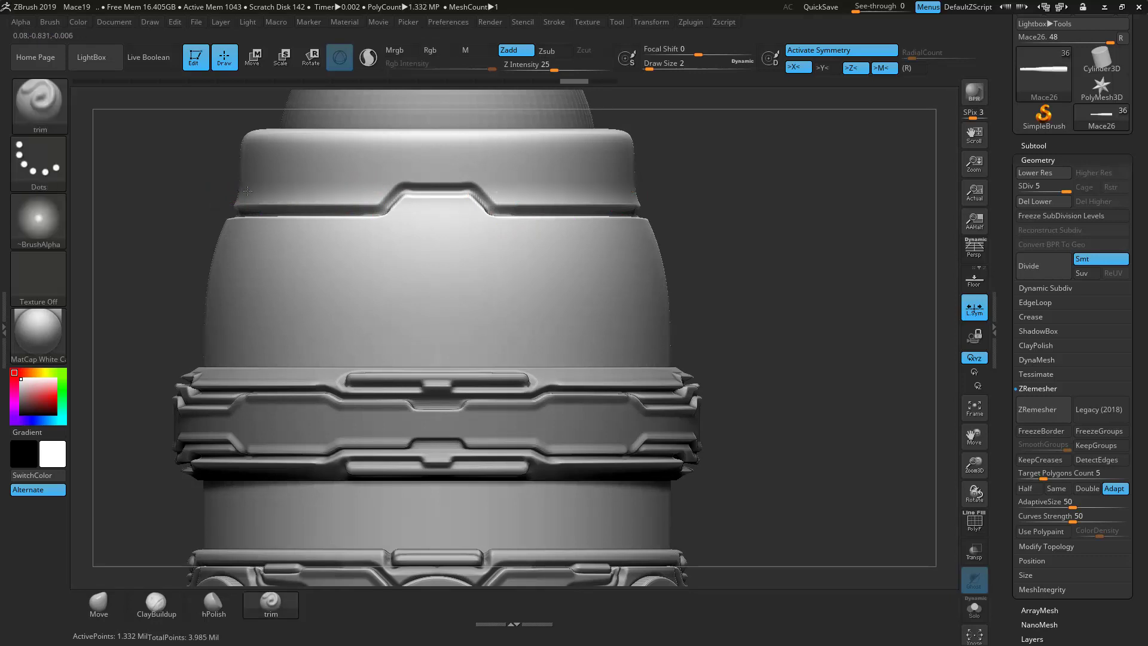
# Step: Carve a second stepped line parallel to and just above the first one below the shaft's rim
pyautogui.moveTo(383, 190)
pyautogui.mouseDown()
pyautogui.moveTo(397, 170)
pyautogui.moveTo(495, 172)
pyautogui.moveTo(503, 189)
pyautogui.moveTo(649, 190)
pyautogui.mouseUp()
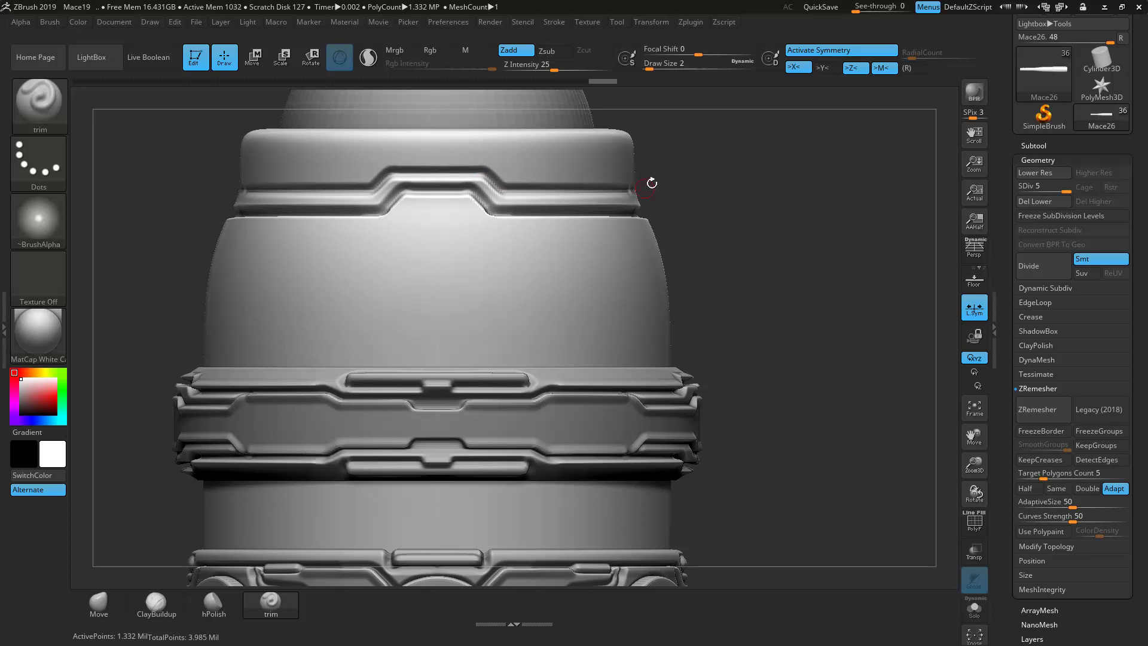
pyautogui.hotkey('ctrl', 'z')
pyautogui.hotkey('ctrl', 'shift', 'z')
pyautogui.moveTo(772, 205); pyautogui.dragTo(734, 140)
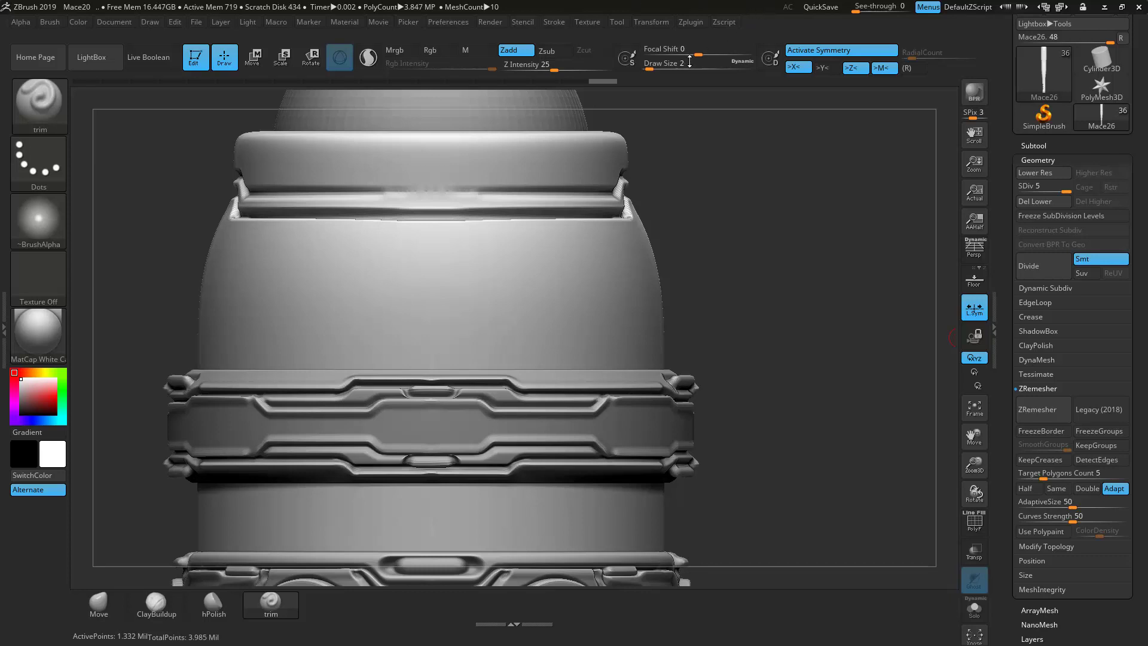
# Step: On the rim's adjacent side, carve a rounded slot with draw size 6 and sculpt a narrower bar inside it with draw size 4
pyautogui.moveTo(690, 62); pyautogui.dragTo(685, 69)
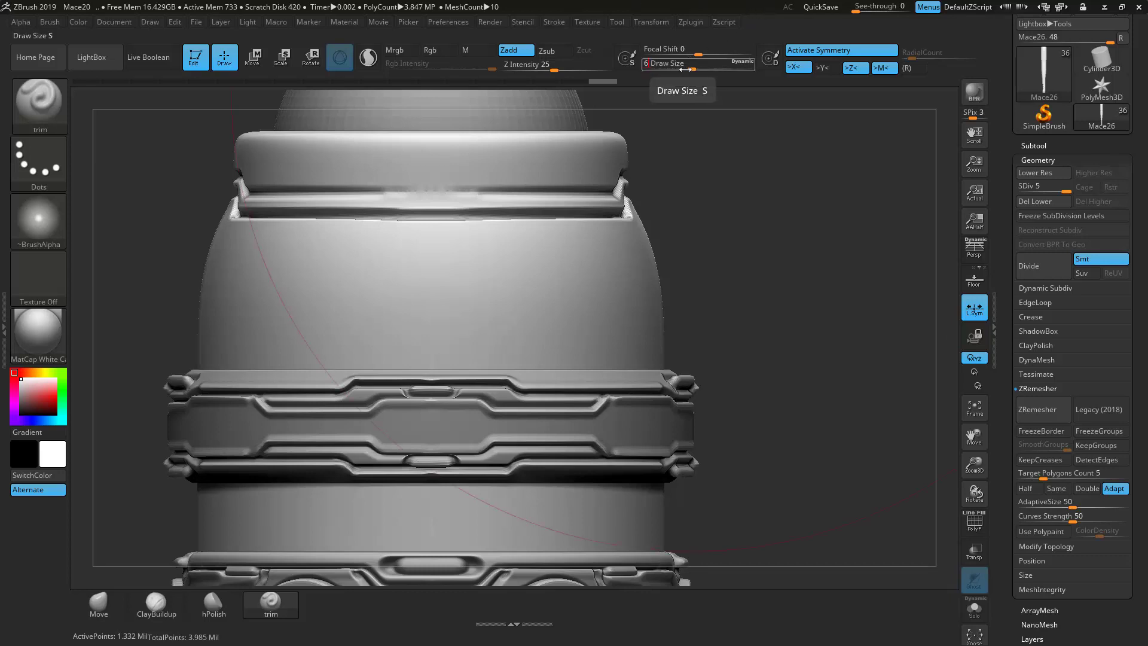
pyautogui.press('Return')
pyautogui.keyDown('shift'); pyautogui.moveTo(375, 191); pyautogui.dragTo(496, 186); pyautogui.keyUp('shift')
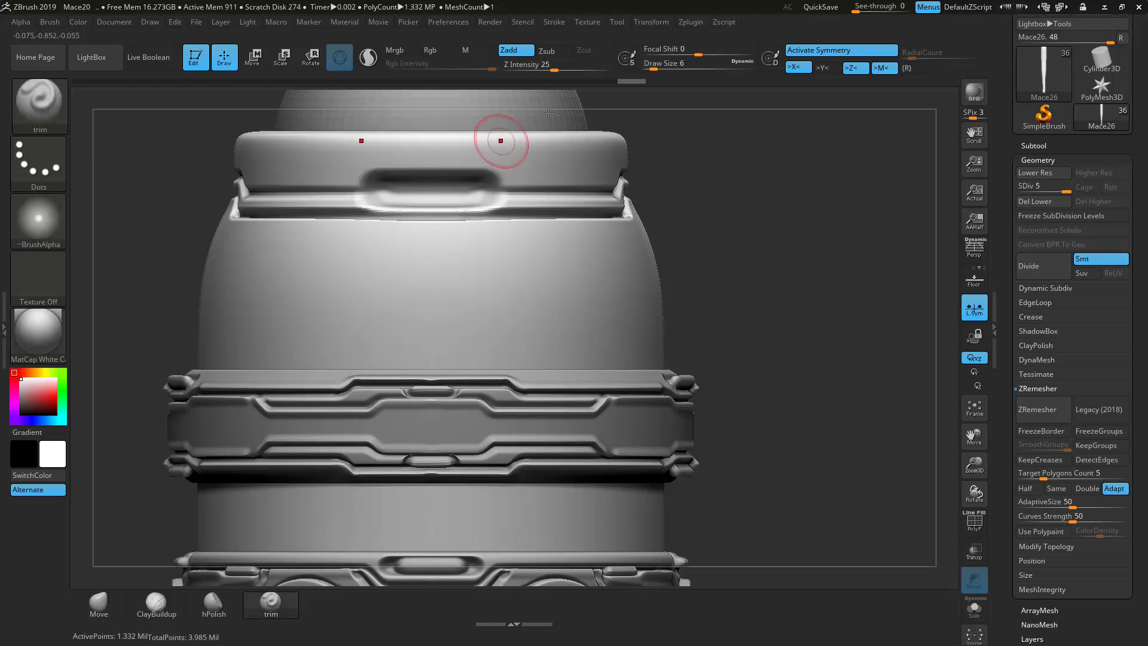
pyautogui.click(698, 66)
pyautogui.write('4')
pyautogui.moveTo(385, 186)
pyautogui.mouseDown()
pyautogui.moveTo(487, 185)
pyautogui.moveTo(375, 184)
pyautogui.mouseUp()
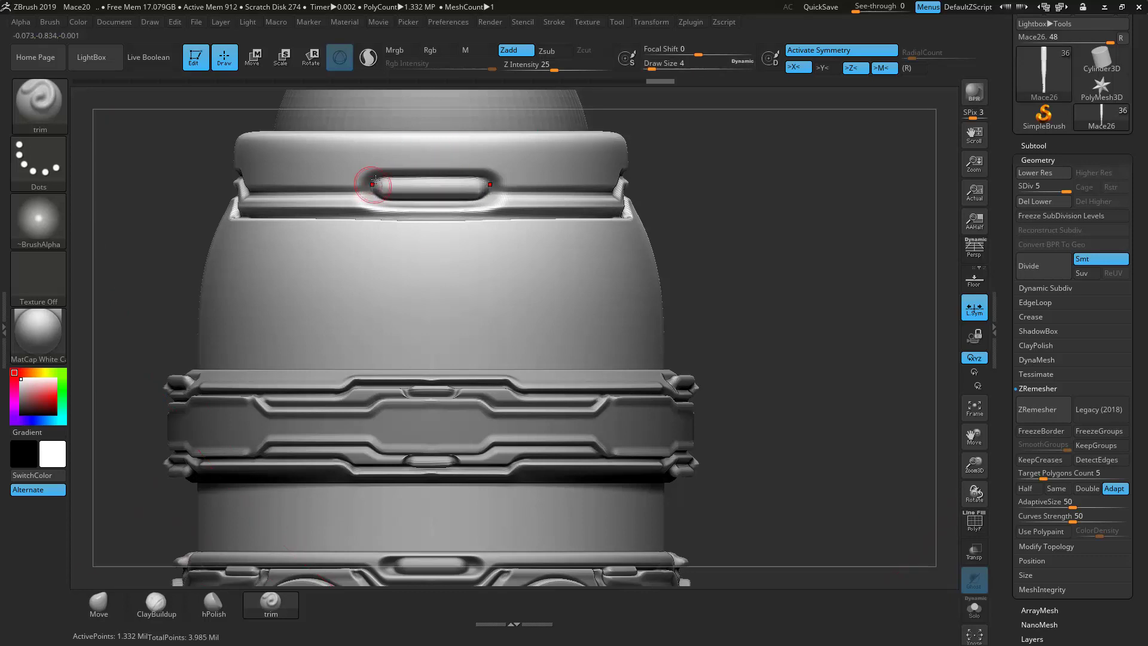
# Step: Set the draw size to 2 and isolate the shaft with Solo
pyautogui.click(688, 63)
pyautogui.write('2')
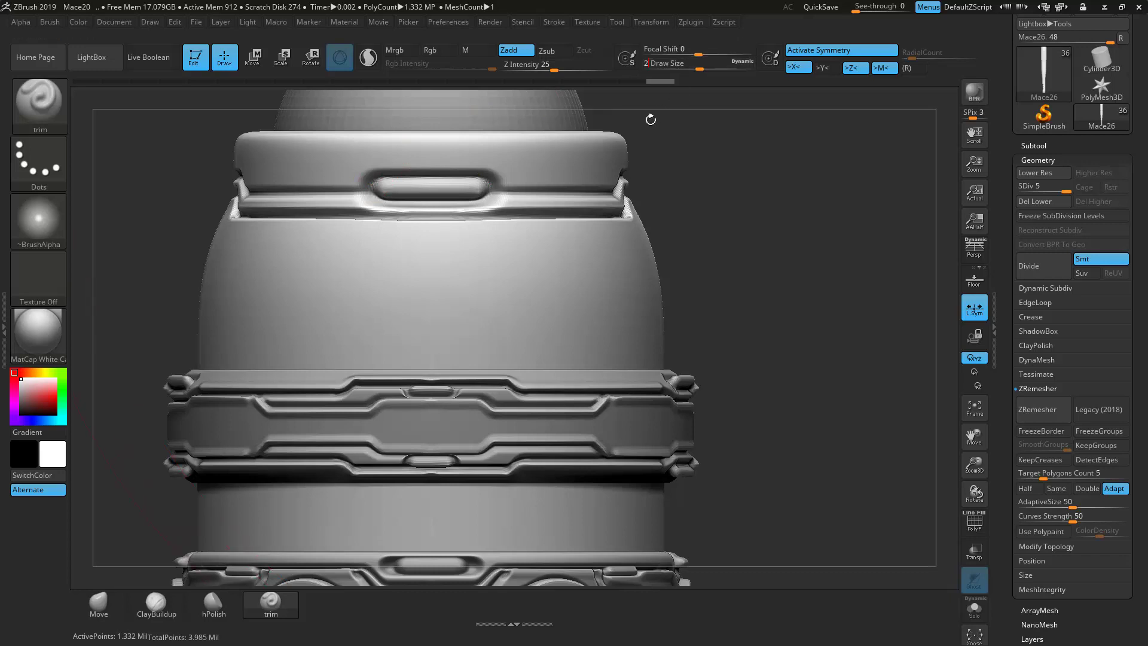
pyautogui.press('Return')
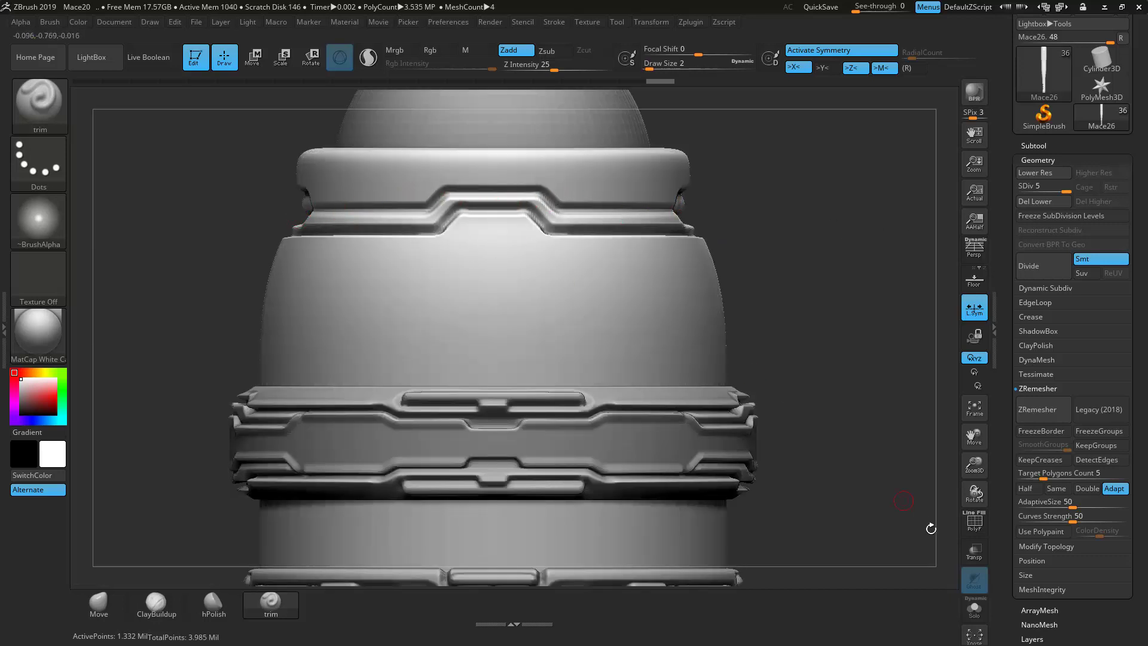
pyautogui.click(973, 608)
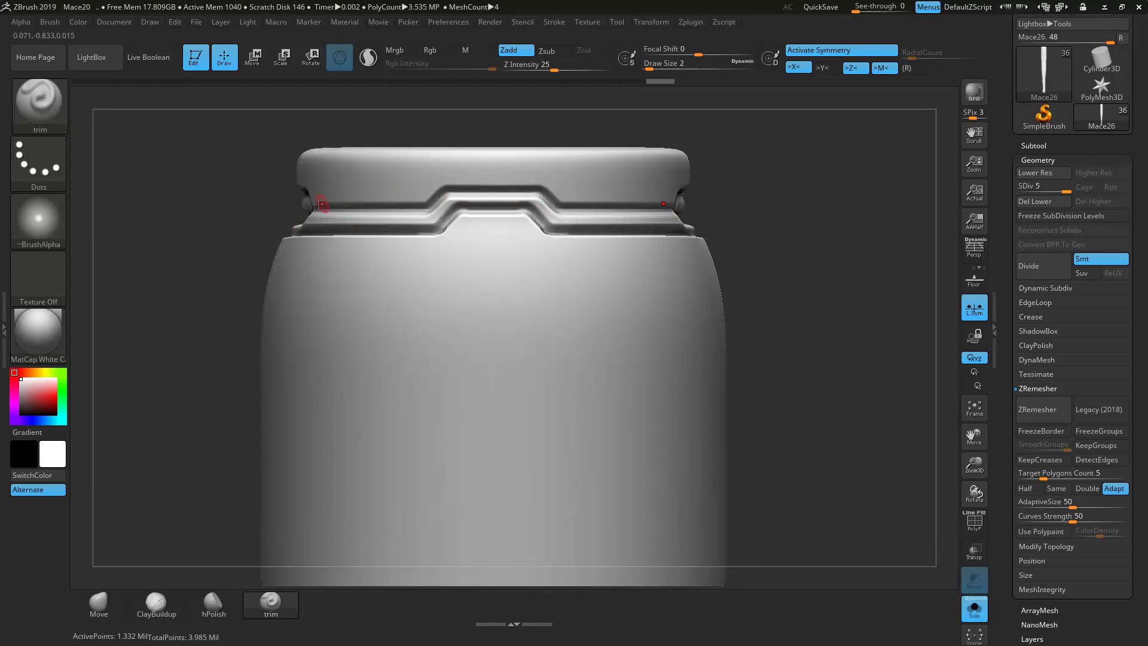
# Step: Carve a narrow stepped line along the rim's lower part, continuing it over the rounded slot on the adjacent side
pyautogui.moveTo(430, 199); pyautogui.dragTo(502, 183)
pyautogui.moveTo(775, 222); pyautogui.dragTo(677, 190)
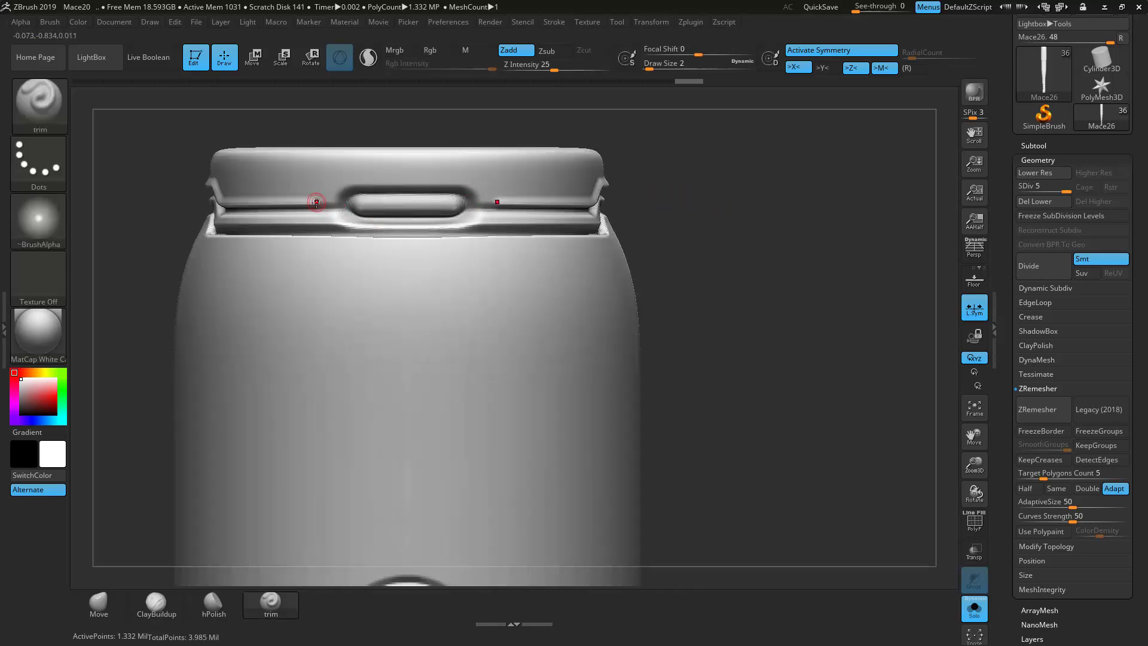
pyautogui.moveTo(338, 199); pyautogui.dragTo(414, 181)
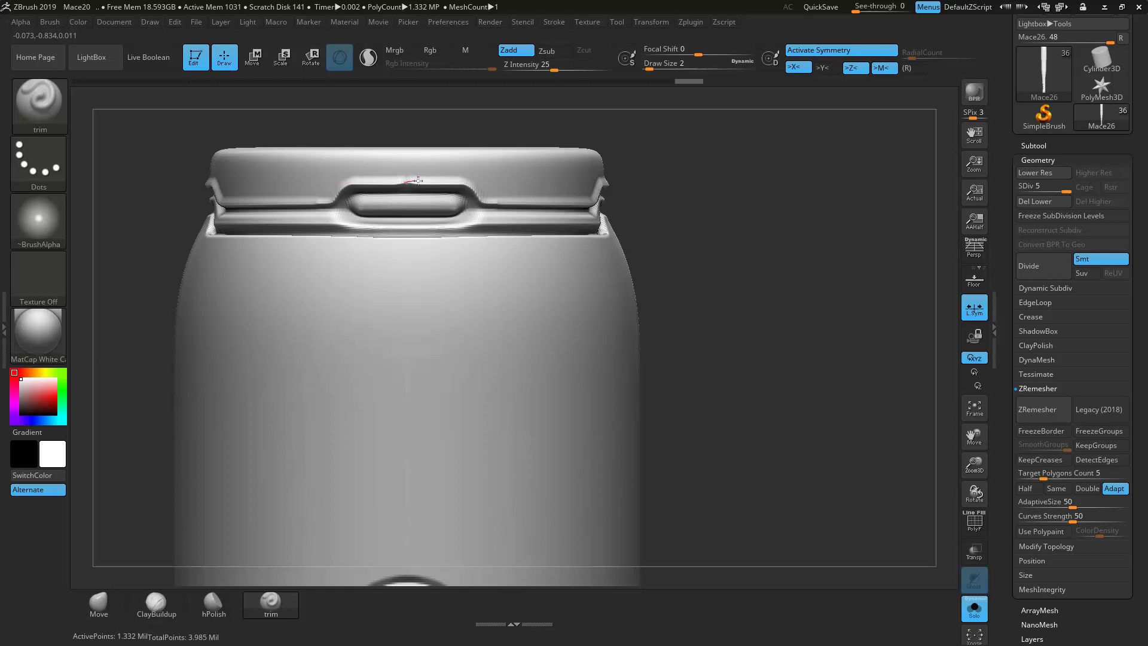
pyautogui.keyDown('alt'); pyautogui.moveTo(831, 200); pyautogui.dragTo(499, 185); pyautogui.keyUp('alt')
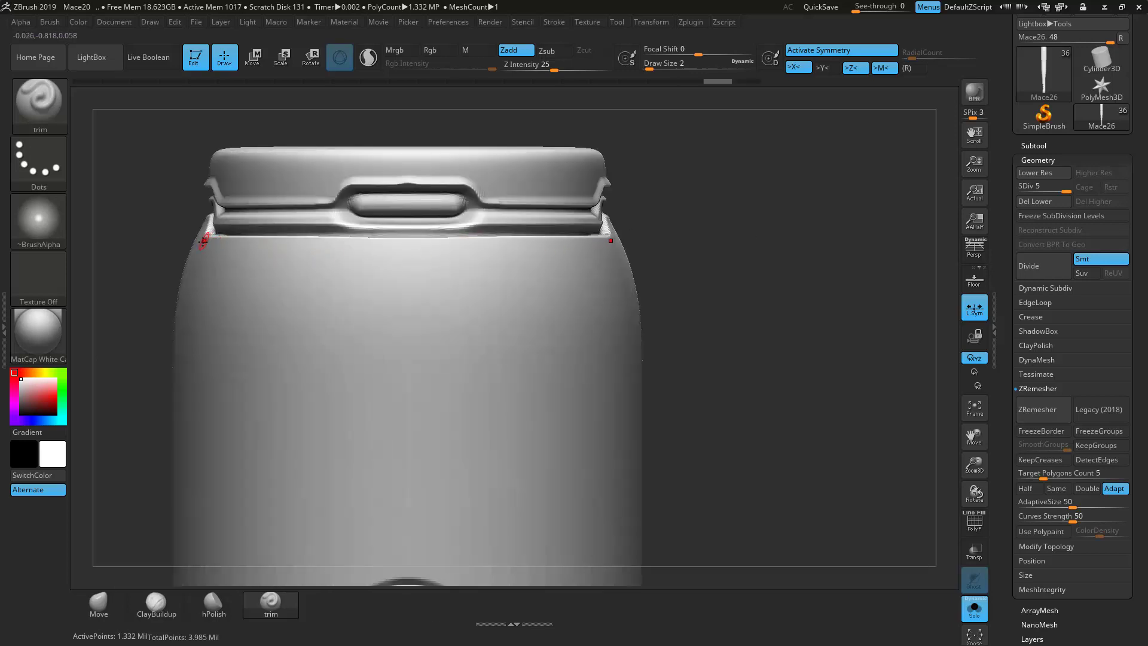
# Step: Below the rim, carve a mirrored line that dips into a tapered tab under the rounded slot, and reinforce it with repeated passes
pyautogui.moveTo(339, 241)
pyautogui.mouseDown()
pyautogui.moveTo(371, 302)
pyautogui.moveTo(418, 296)
pyautogui.mouseUp()
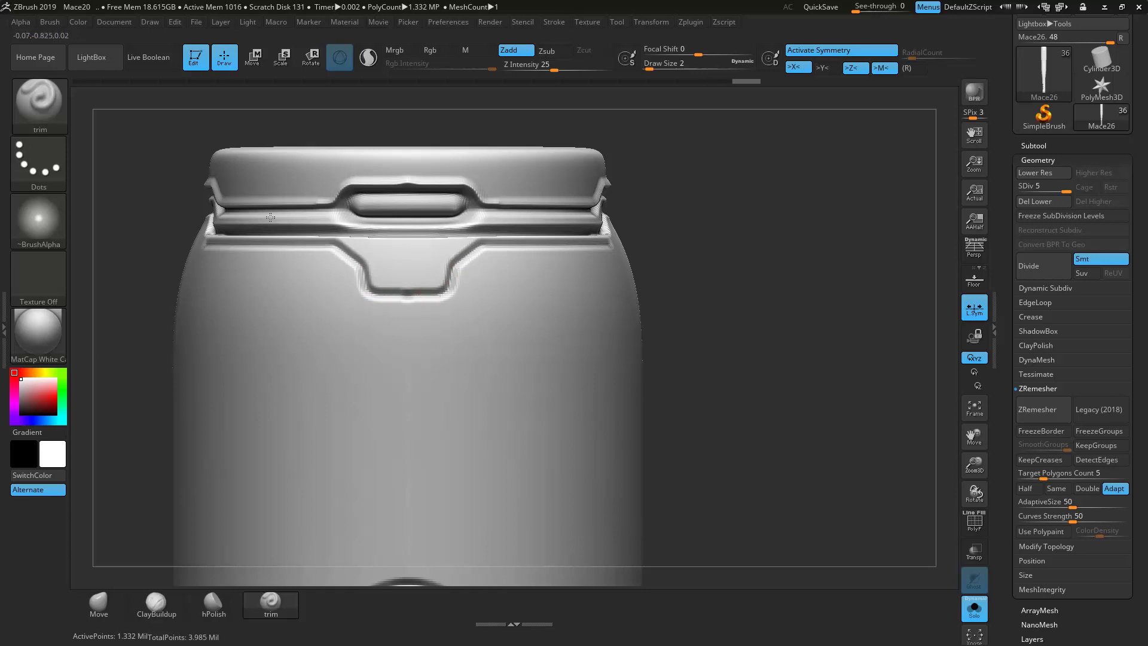
pyautogui.moveTo(338, 242)
pyautogui.mouseDown()
pyautogui.moveTo(368, 287)
pyautogui.moveTo(411, 295)
pyautogui.mouseUp()
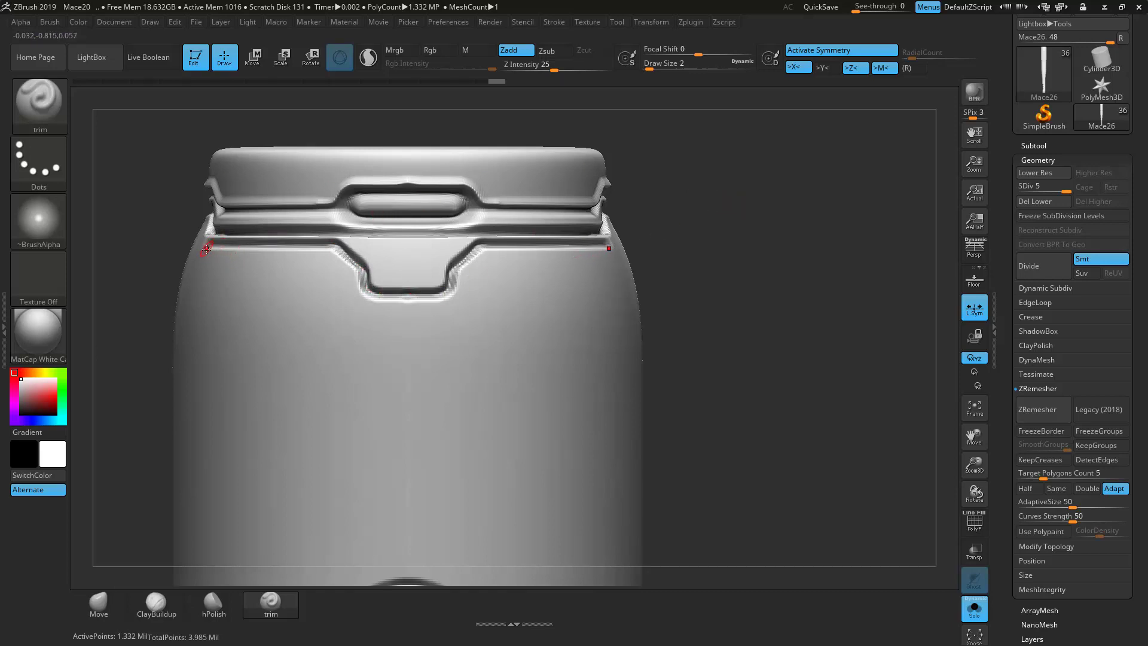
pyautogui.moveTo(337, 251)
pyautogui.mouseDown()
pyautogui.moveTo(363, 293)
pyautogui.moveTo(422, 299)
pyautogui.mouseUp()
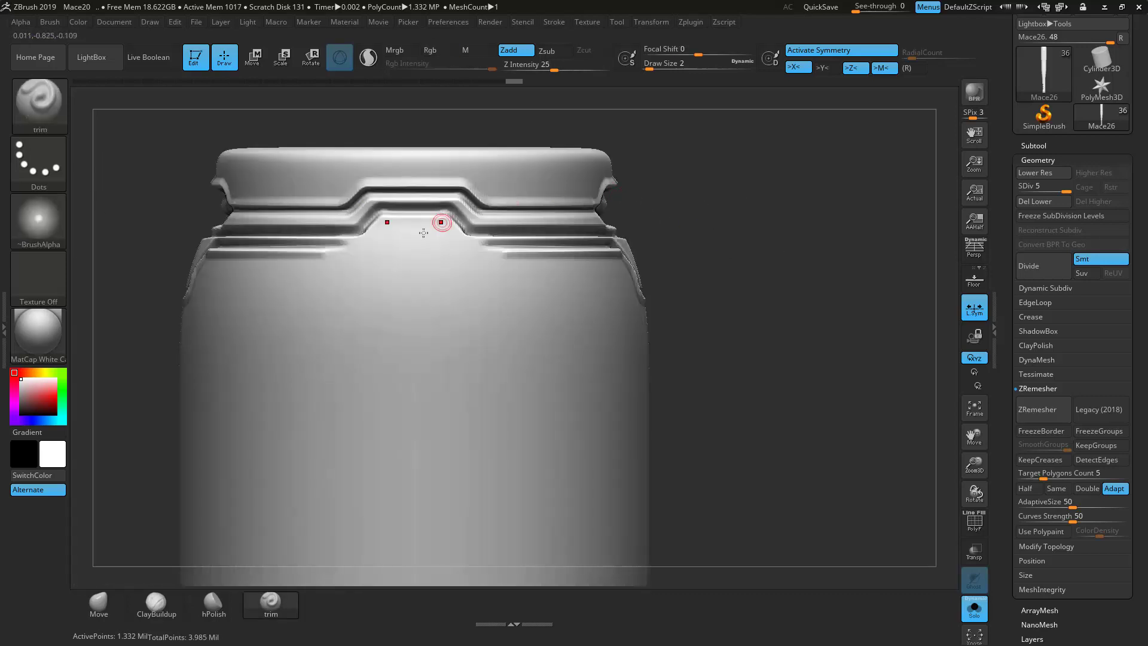
# Step: On the shaft's adjacent side, continue the lines below the rim across the centre, following the raised step above
pyautogui.moveTo(232, 243)
pyautogui.mouseDown()
pyautogui.moveTo(402, 231)
pyautogui.moveTo(504, 247)
pyautogui.mouseUp()
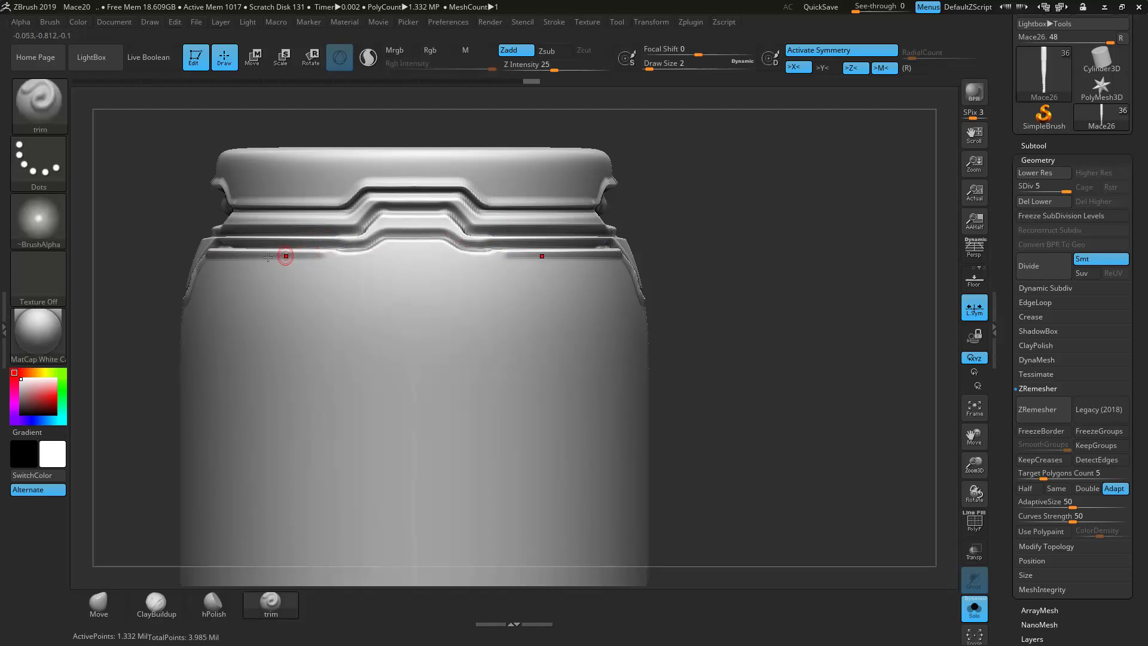
pyautogui.moveTo(344, 251)
pyautogui.mouseDown()
pyautogui.moveTo(364, 258)
pyautogui.moveTo(414, 242)
pyautogui.moveTo(488, 256)
pyautogui.mouseUp()
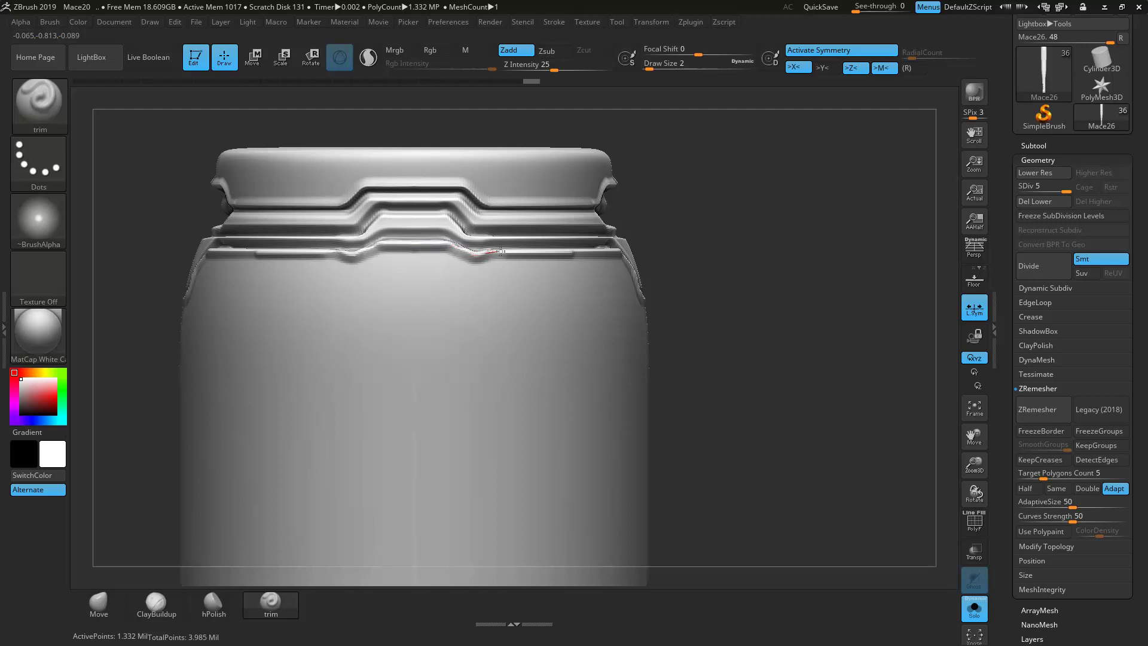
pyautogui.moveTo(633, 248)
pyautogui.mouseDown()
pyautogui.moveTo(642, 240)
pyautogui.moveTo(479, 269)
pyautogui.mouseUp()
# Step: Carve a second, wider outline around the tapered tab under the rounded slot
pyautogui.moveTo(780, 225); pyautogui.dragTo(726, 140)
pyautogui.keyDown('alt'); pyautogui.moveTo(837, 194); pyautogui.dragTo(806, 198); pyautogui.keyUp('alt')
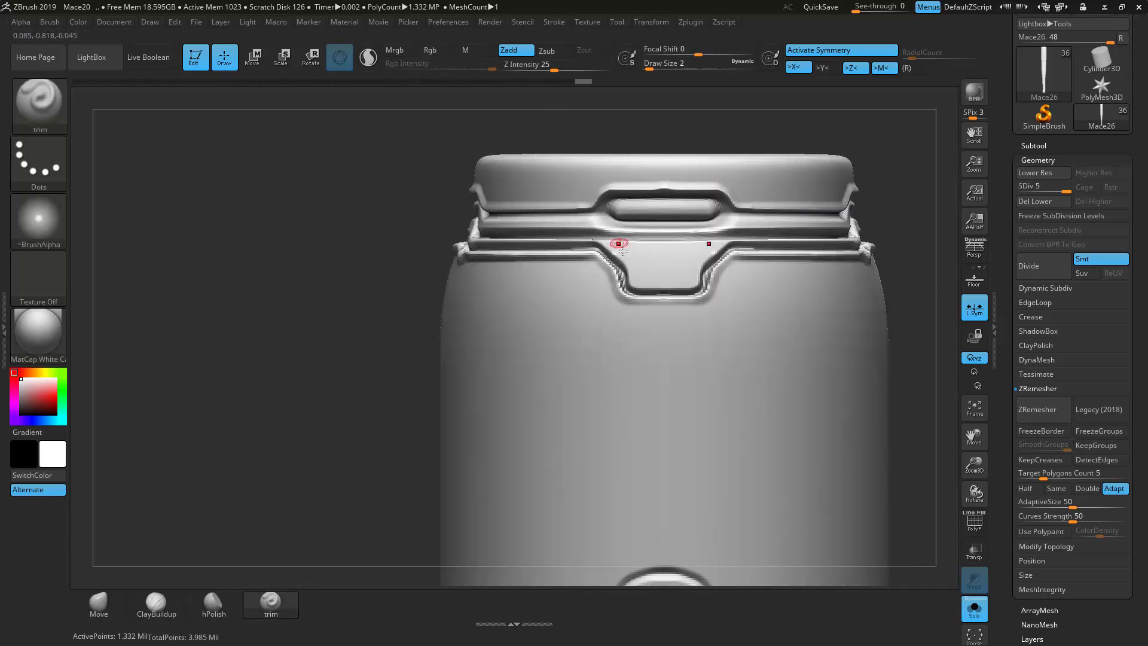
pyautogui.moveTo(592, 258)
pyautogui.keyDown('shift'); pyautogui.mouseDown()
pyautogui.moveTo(609, 296)
pyautogui.moveTo(637, 310)
pyautogui.moveTo(725, 303)
pyautogui.moveTo(734, 242)
pyautogui.moveTo(737, 272)
pyautogui.mouseUp(); pyautogui.keyUp('shift')
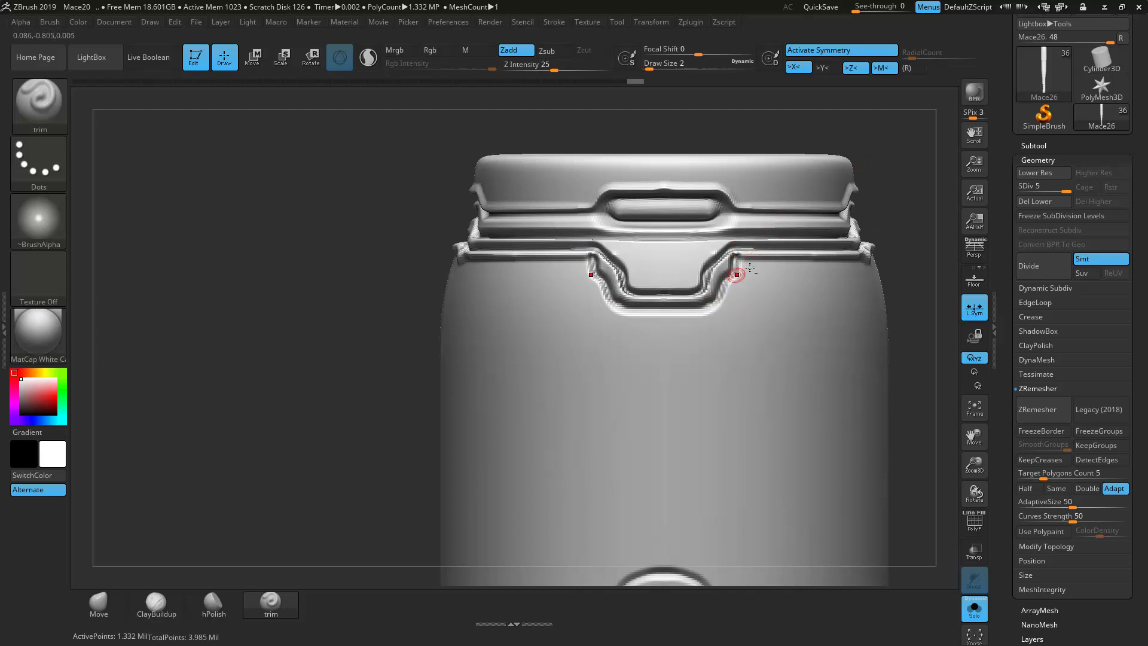
pyautogui.keyDown('alt'); pyautogui.moveTo(844, 123); pyautogui.dragTo(534, 169); pyautogui.keyUp('alt')
pyautogui.moveTo(633, 178); pyautogui.dragTo(703, 183)
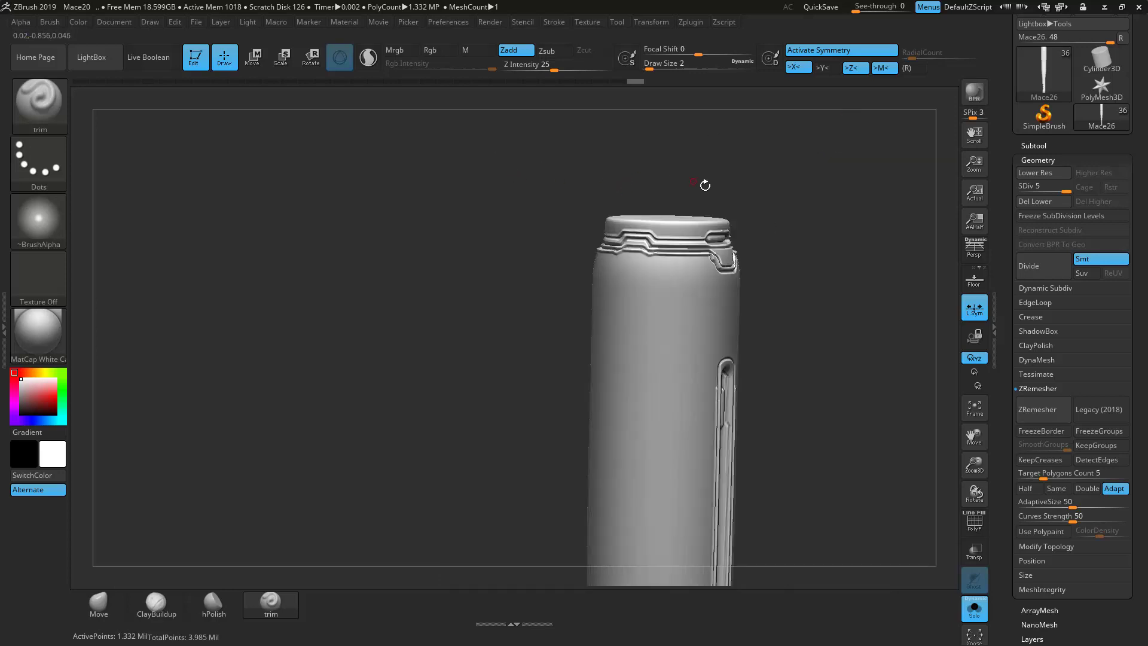
pyautogui.moveTo(779, 201); pyautogui.dragTo(893, 420)
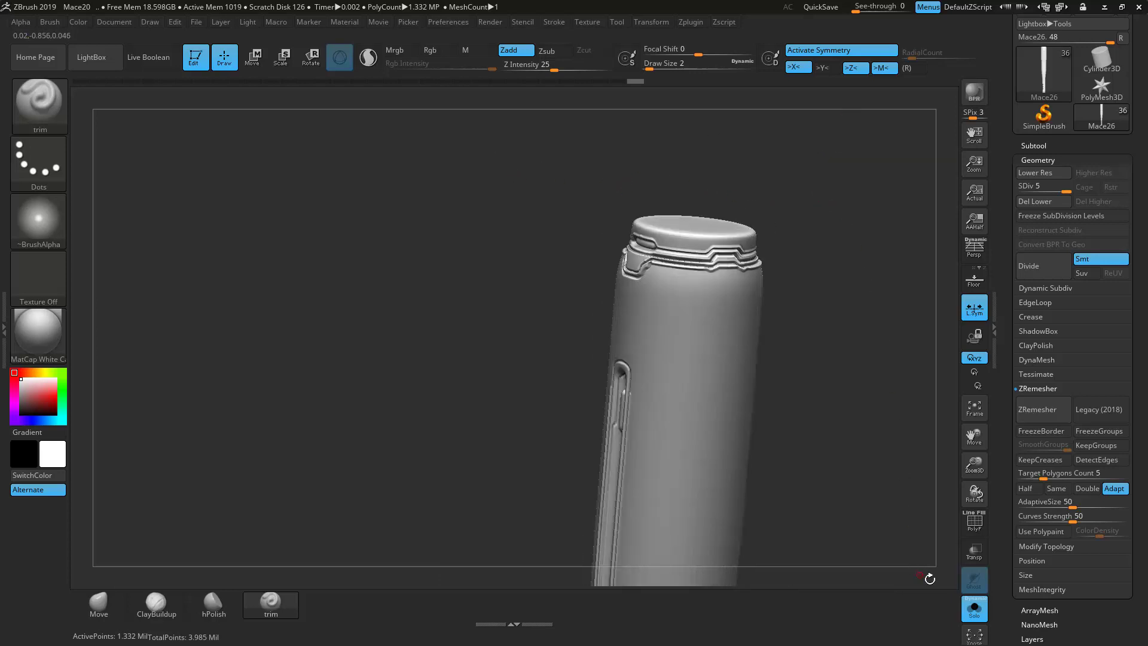
# Step: Turn off Solo and inspect the carved details along the whole mace down to the handle
pyautogui.click(975, 611)
pyautogui.keyDown('alt'); pyautogui.moveTo(795, 359); pyautogui.dragTo(853, 394); pyautogui.keyUp('alt')
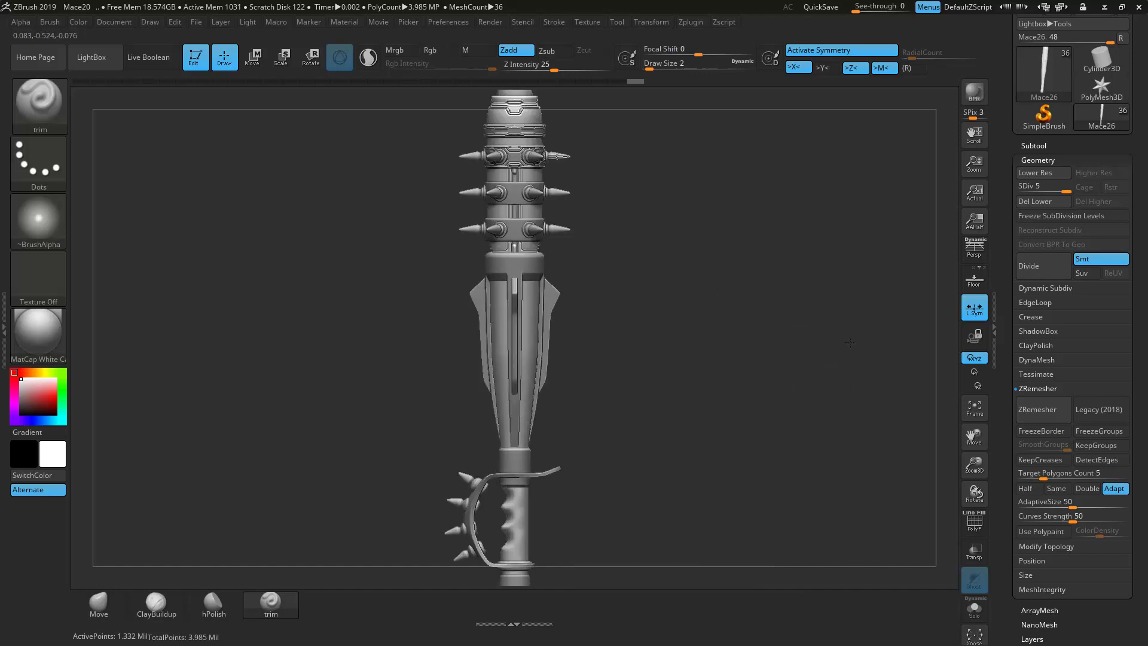
pyautogui.keyDown('alt'); pyautogui.moveTo(850, 343); pyautogui.dragTo(786, 241); pyautogui.keyUp('alt')
pyautogui.keyDown('alt'); pyautogui.moveTo(722, 96); pyautogui.dragTo(764, 501); pyautogui.keyUp('alt')
pyautogui.keyDown('alt'); pyautogui.moveTo(703, 146); pyautogui.dragTo(738, 381); pyautogui.keyUp('alt')
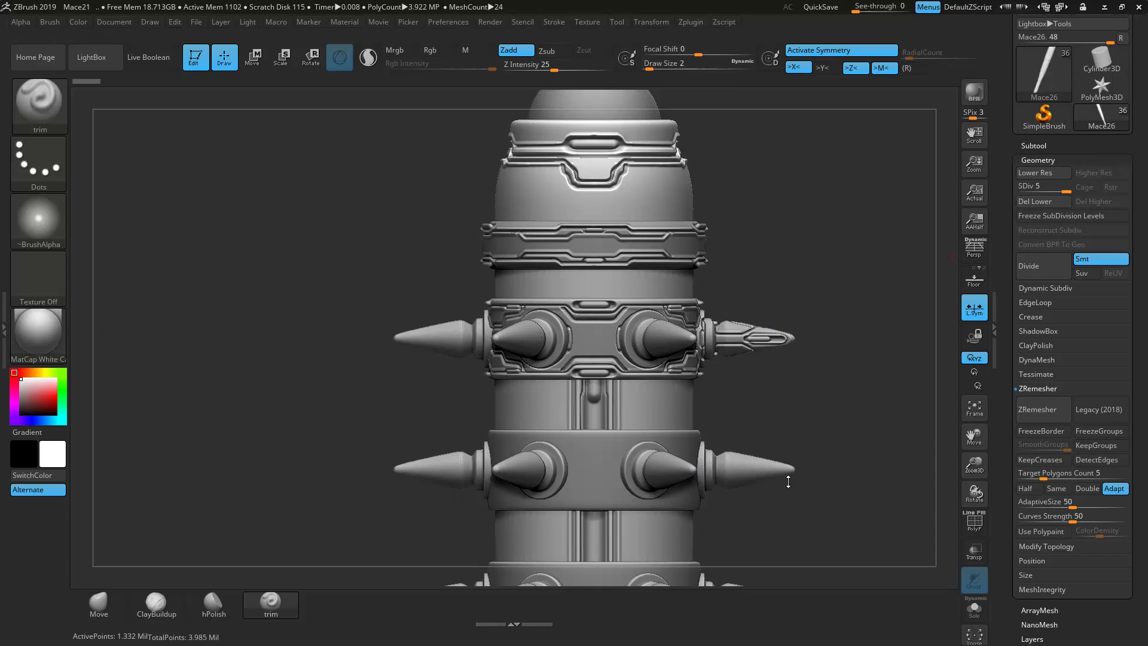
pyautogui.keyDown('ctrl'); pyautogui.moveTo(837, 471); pyautogui.dragTo(720, 428, button='right'); pyautogui.keyUp('ctrl')
pyautogui.keyDown('alt'); pyautogui.moveTo(748, 478); pyautogui.dragTo(733, 170, button='right'); pyautogui.keyUp('alt')
pyautogui.keyDown('alt'); pyautogui.moveTo(720, 577); pyautogui.dragTo(736, 348, button='right'); pyautogui.keyUp('alt')
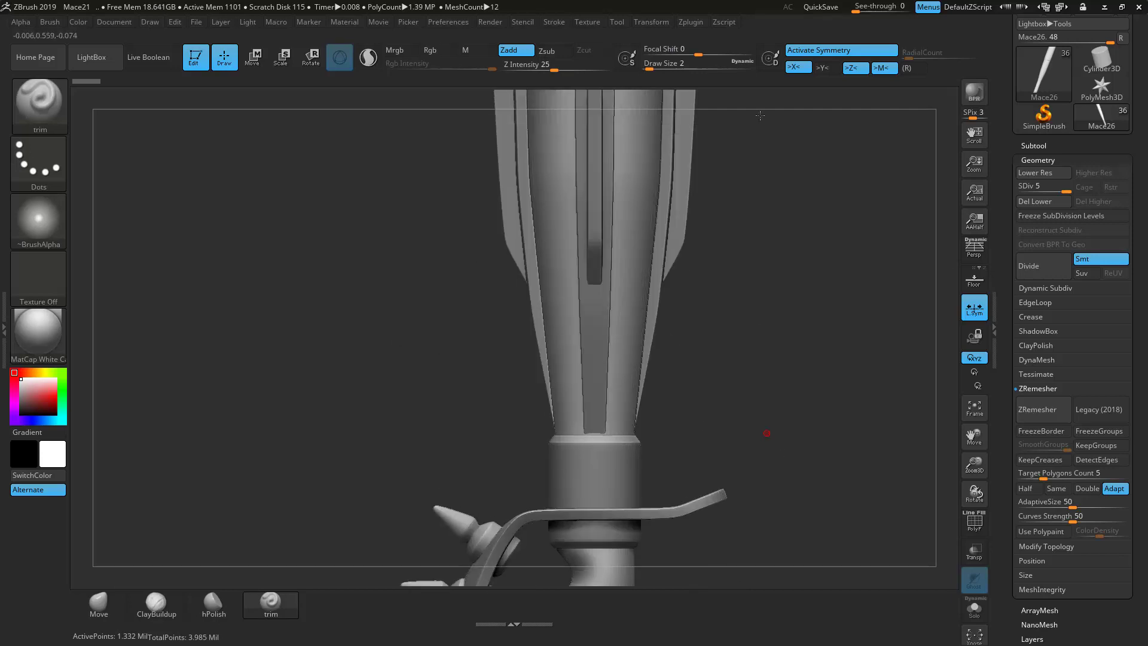
# Step: Turn off Z symmetry and isolate the shaft with its finger-grooved grip using Solo
pyautogui.moveTo(772, 225); pyautogui.dragTo(772, 301)
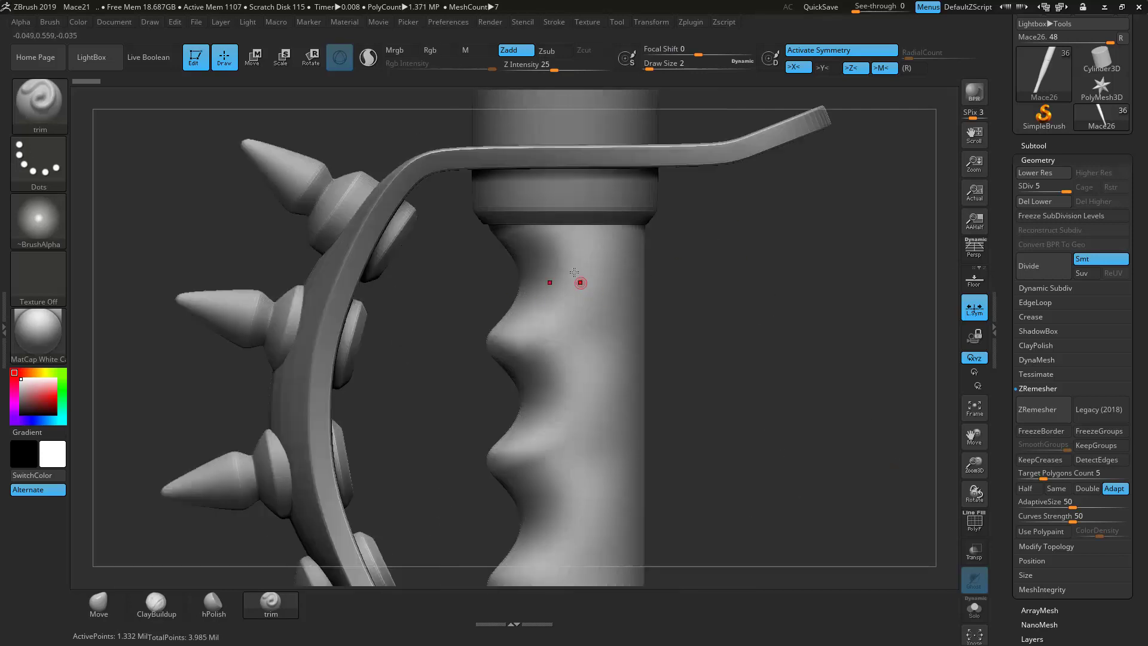
pyautogui.click(882, 68)
pyautogui.moveTo(771, 305); pyautogui.dragTo(513, 287)
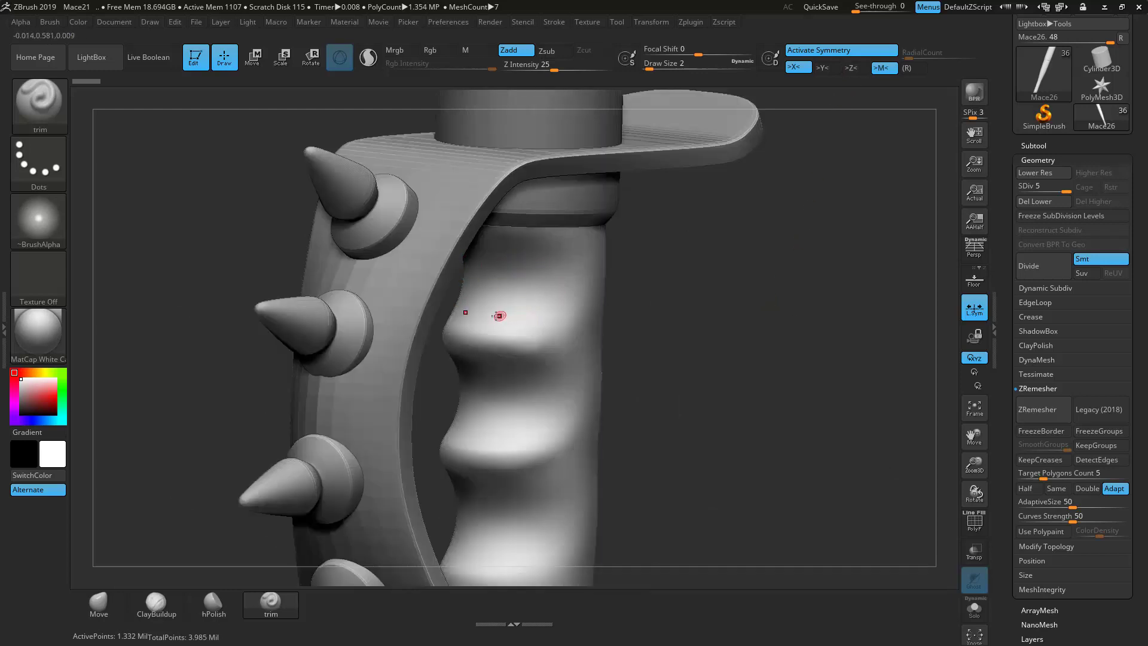
pyautogui.click(974, 608)
# Step: Carve a mirrored rounded rectangular frame around the upper finger ridge on the front of the grip
pyautogui.moveTo(894, 509); pyautogui.dragTo(847, 381)
pyautogui.moveTo(843, 85); pyautogui.dragTo(681, 248)
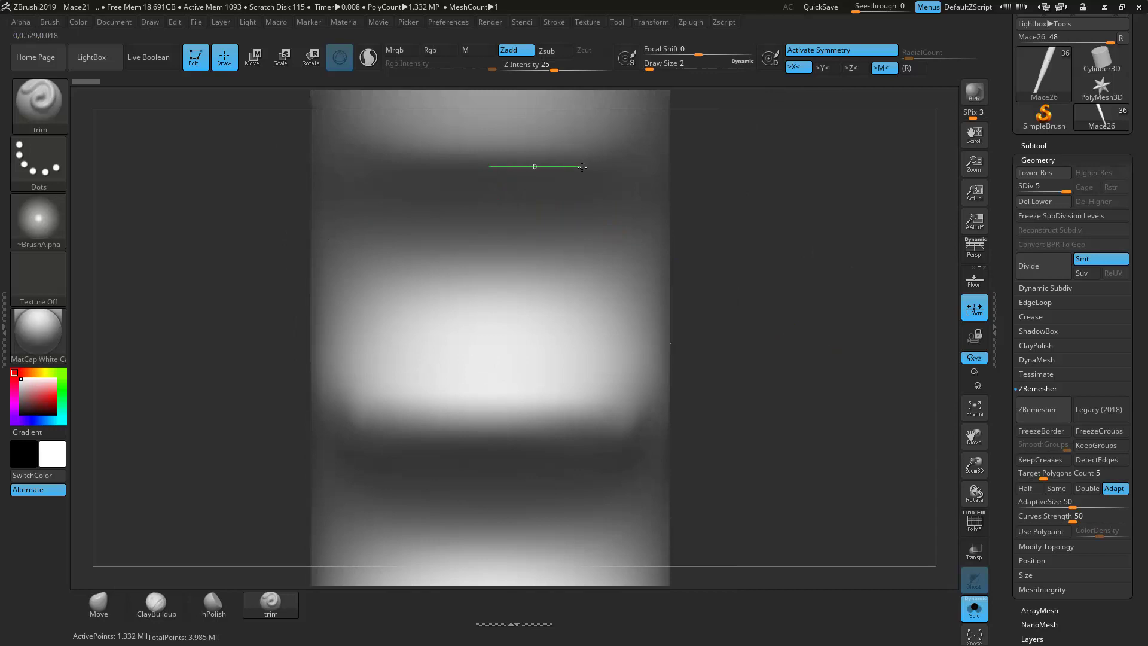
pyautogui.moveTo(586, 166)
pyautogui.mouseDown()
pyautogui.moveTo(628, 190)
pyautogui.moveTo(648, 262)
pyautogui.mouseUp()
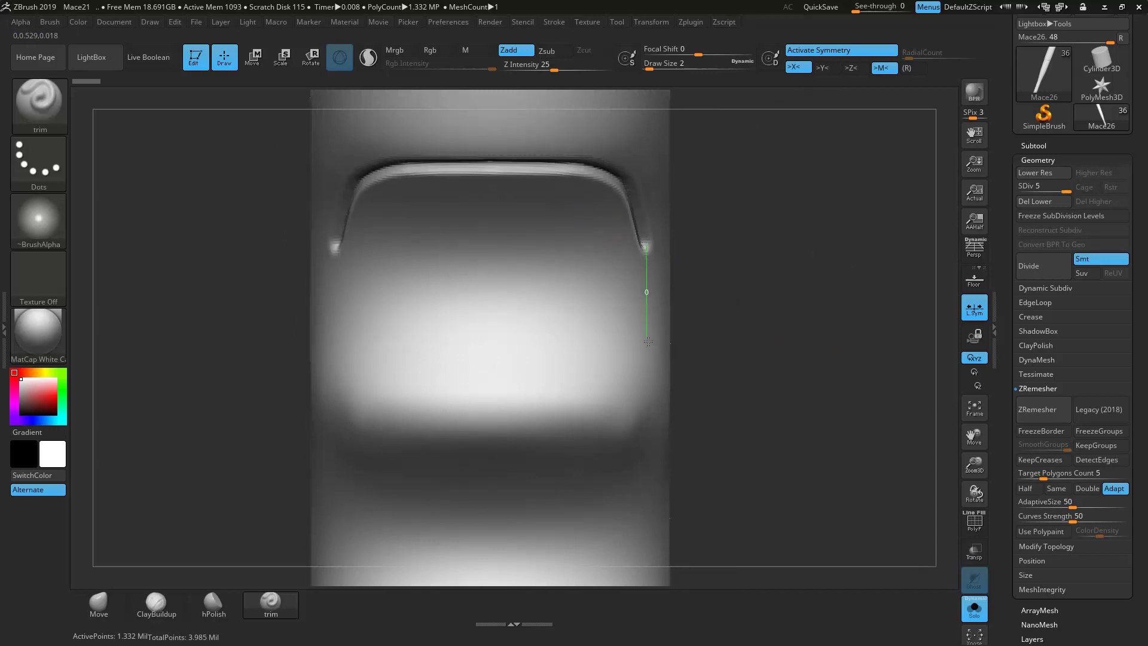
pyautogui.moveTo(646, 362)
pyautogui.mouseDown()
pyautogui.moveTo(645, 385)
pyautogui.moveTo(628, 394)
pyautogui.moveTo(478, 398)
pyautogui.mouseUp()
# Step: Carve matching frames with cut corners around the middle and lower finger ridges of the grip
pyautogui.keyDown('alt'); pyautogui.moveTo(685, 244); pyautogui.dragTo(647, 119); pyautogui.keyUp('alt')
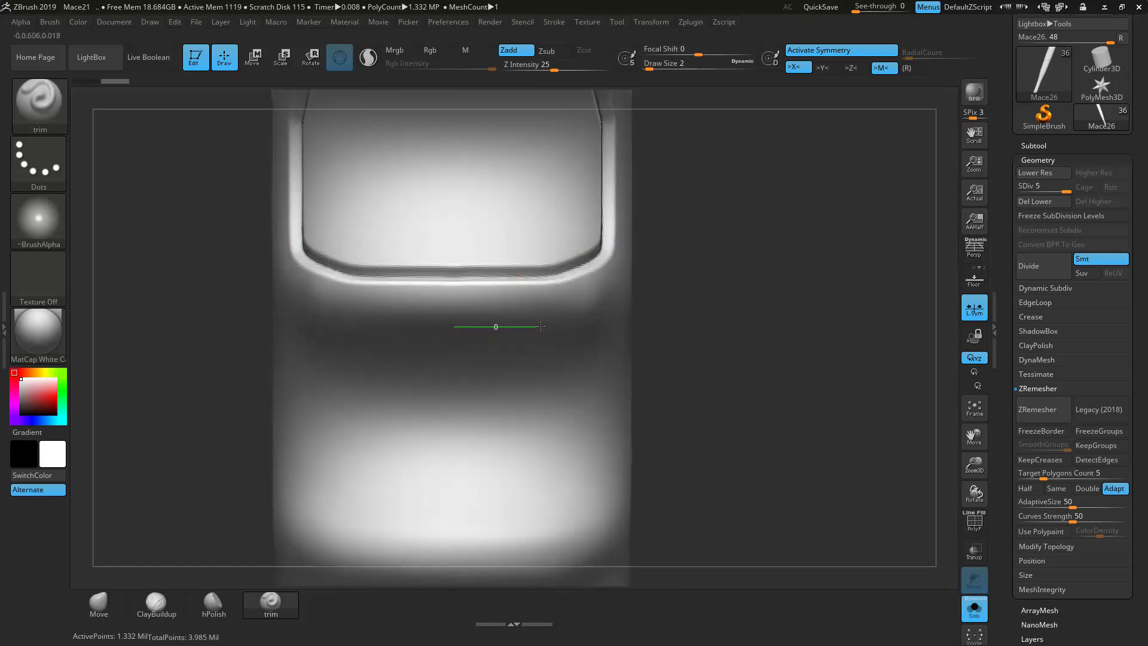
pyautogui.moveTo(556, 327)
pyautogui.mouseDown()
pyautogui.moveTo(595, 345)
pyautogui.moveTo(610, 370)
pyautogui.moveTo(601, 512)
pyautogui.moveTo(505, 553)
pyautogui.moveTo(442, 549)
pyautogui.mouseUp()
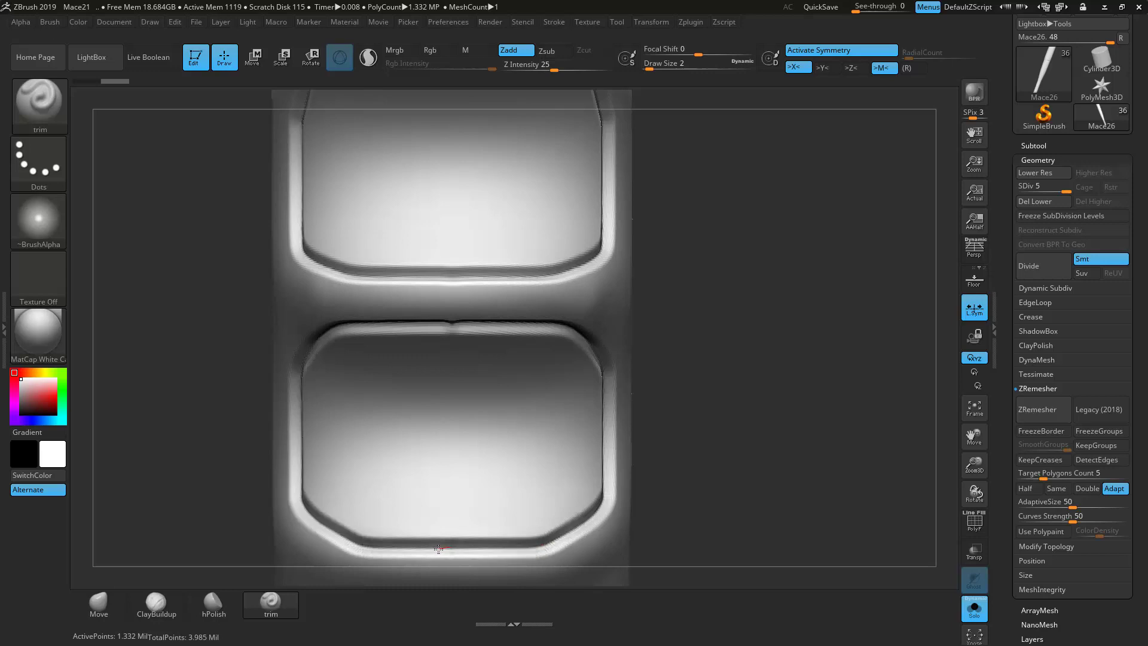
pyautogui.moveTo(747, 303)
pyautogui.mouseDown()
pyautogui.moveTo(719, 379)
pyautogui.moveTo(698, 344)
pyautogui.moveTo(729, 381)
pyautogui.mouseUp()
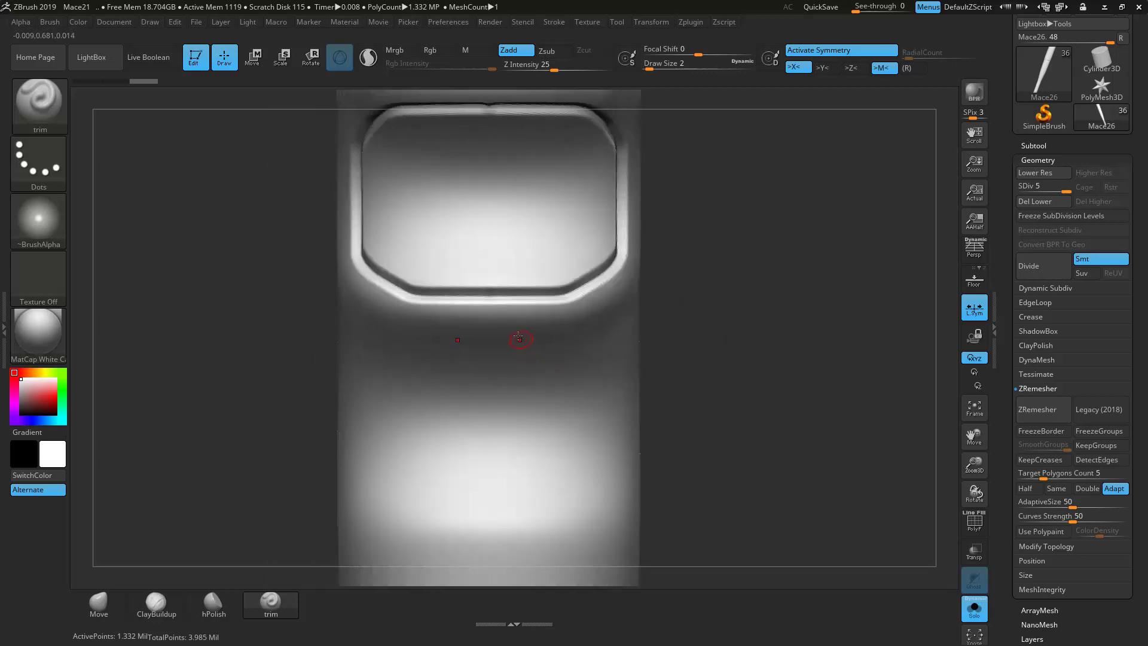
pyautogui.moveTo(575, 334)
pyautogui.mouseDown()
pyautogui.moveTo(622, 383)
pyautogui.moveTo(625, 422)
pyautogui.mouseUp()
pyautogui.moveTo(615, 492)
pyautogui.mouseDown()
pyautogui.moveTo(601, 515)
pyautogui.moveTo(562, 527)
pyautogui.moveTo(477, 526)
pyautogui.mouseUp()
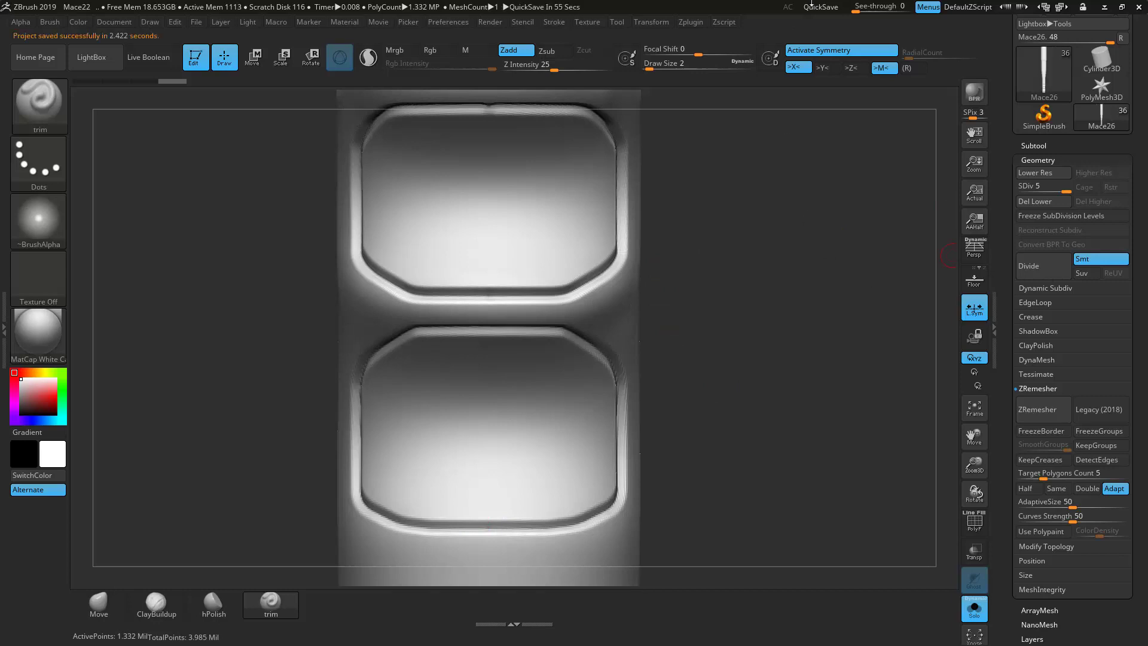
# Step: With draw size 5, carve a short wide slot across the lower edges of the middle and lower grip frames
pyautogui.click(705, 67)
pyautogui.write('5')
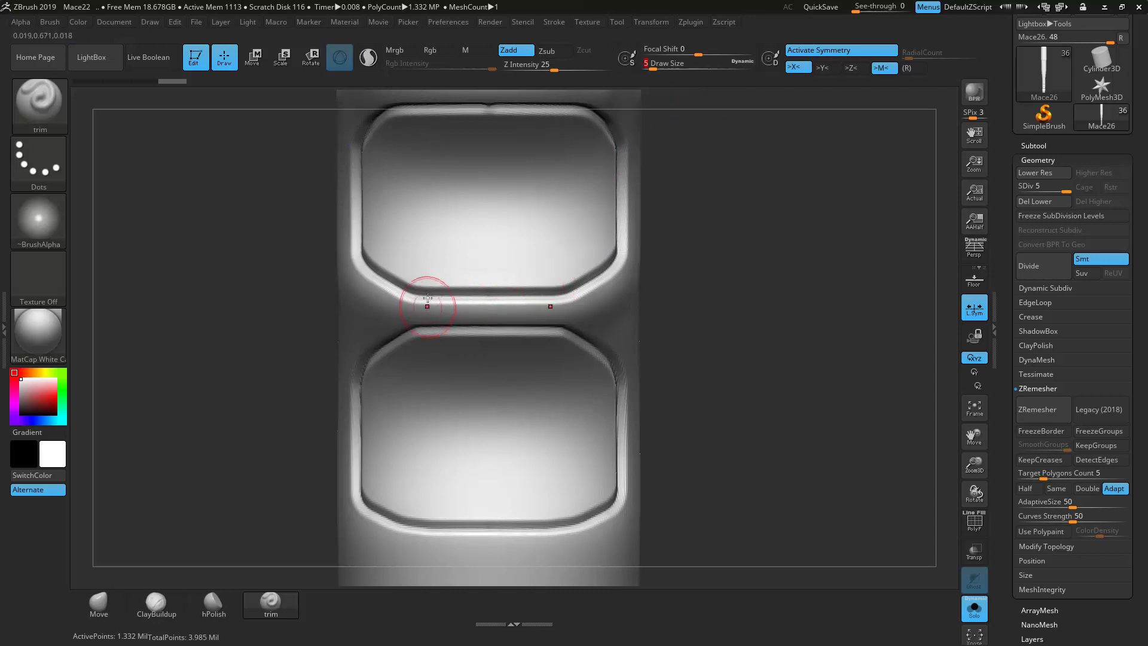
pyautogui.keyDown('shift'); pyautogui.moveTo(434, 285); pyautogui.dragTo(557, 287); pyautogui.keyUp('shift')
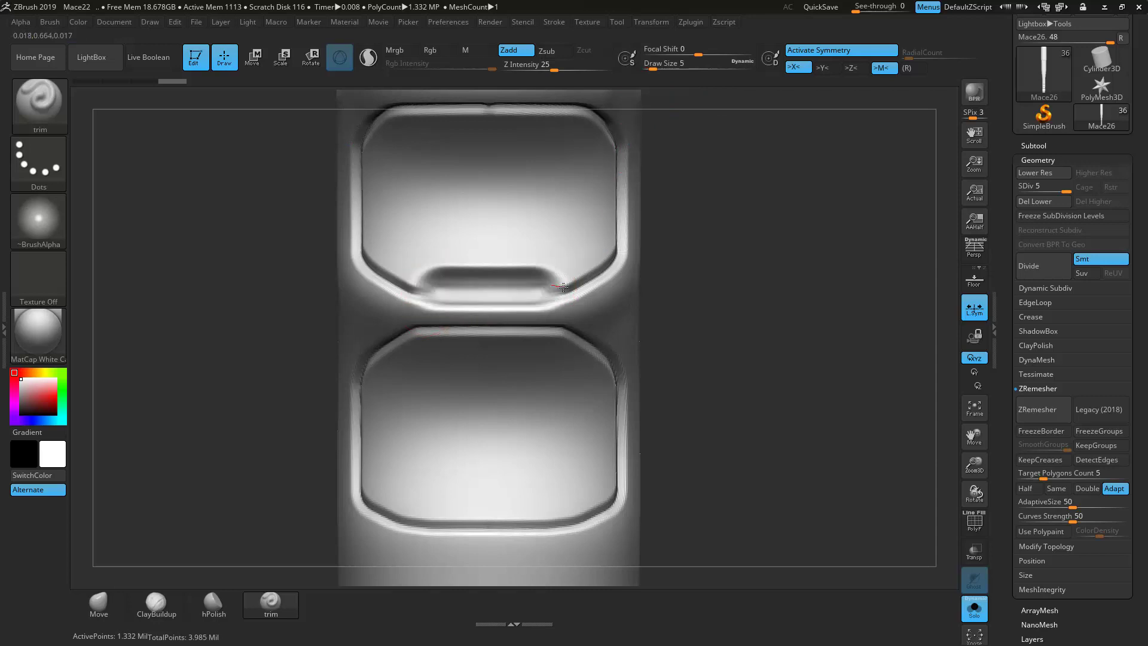
pyautogui.hotkey('ctrl', 'z')
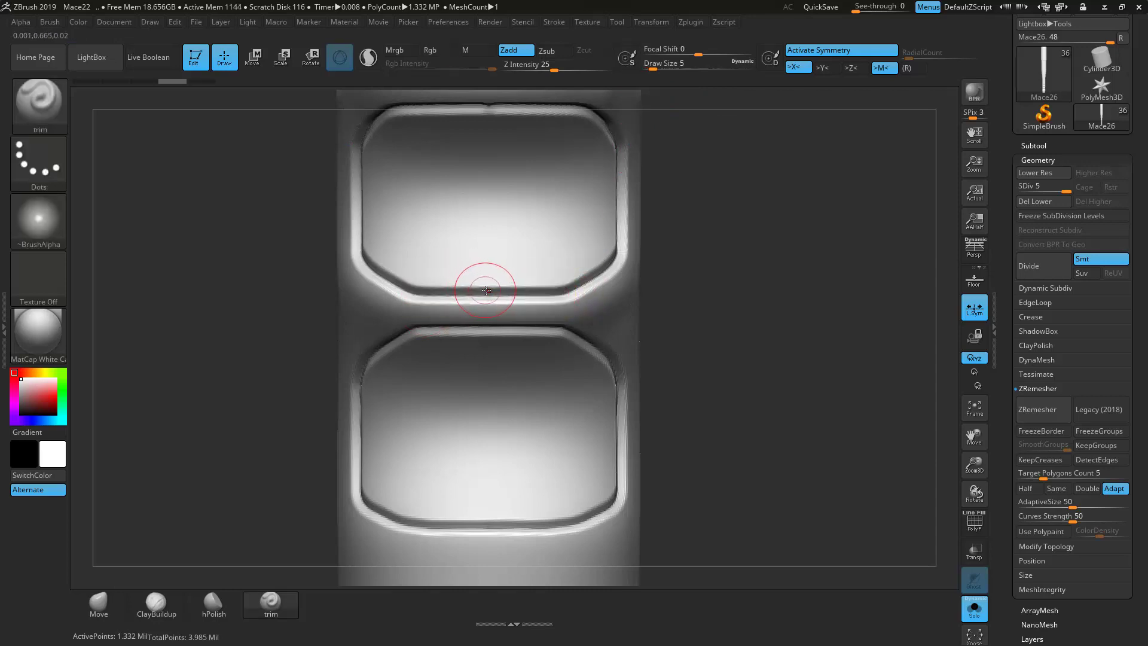
pyautogui.keyDown('shift'); pyautogui.moveTo(555, 289); pyautogui.dragTo(567, 289); pyautogui.keyUp('shift')
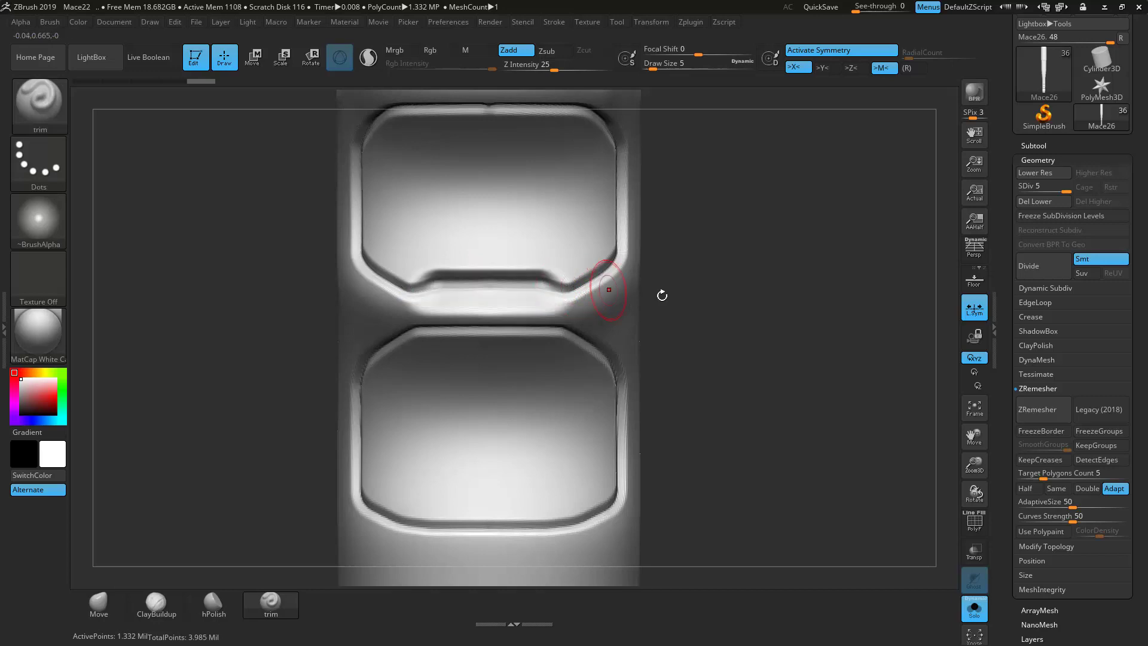
pyautogui.keyDown('alt'); pyautogui.moveTo(570, 464); pyautogui.dragTo(567, 388, button='right'); pyautogui.keyUp('alt')
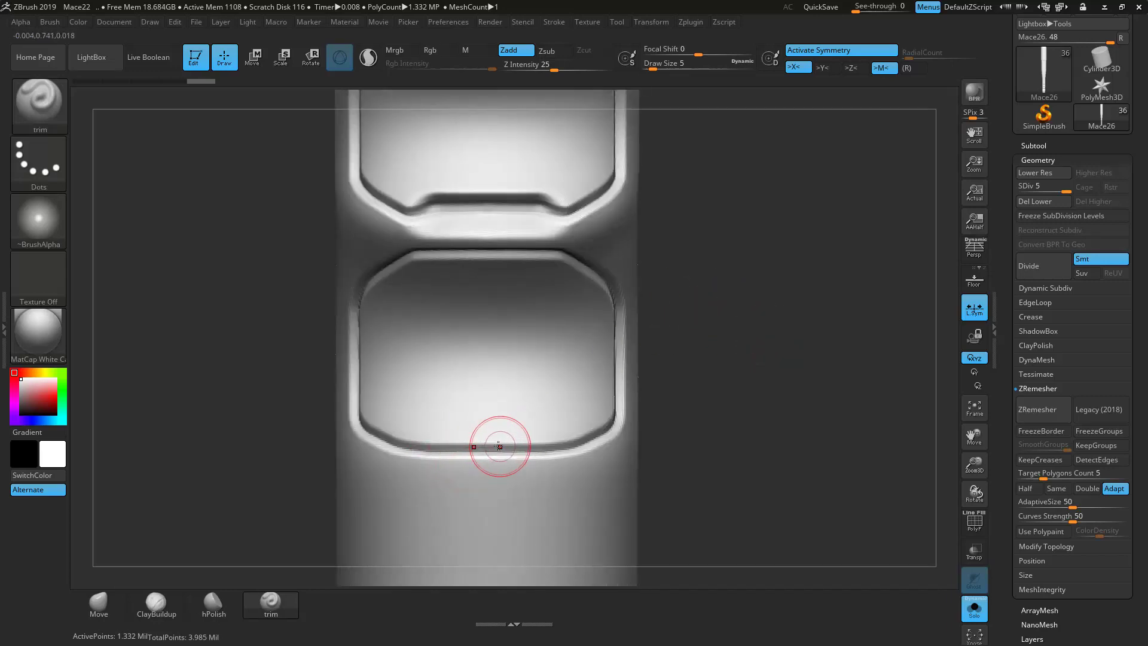
pyautogui.keyDown('shift'); pyautogui.moveTo(548, 447); pyautogui.dragTo(561, 446); pyautogui.keyUp('shift')
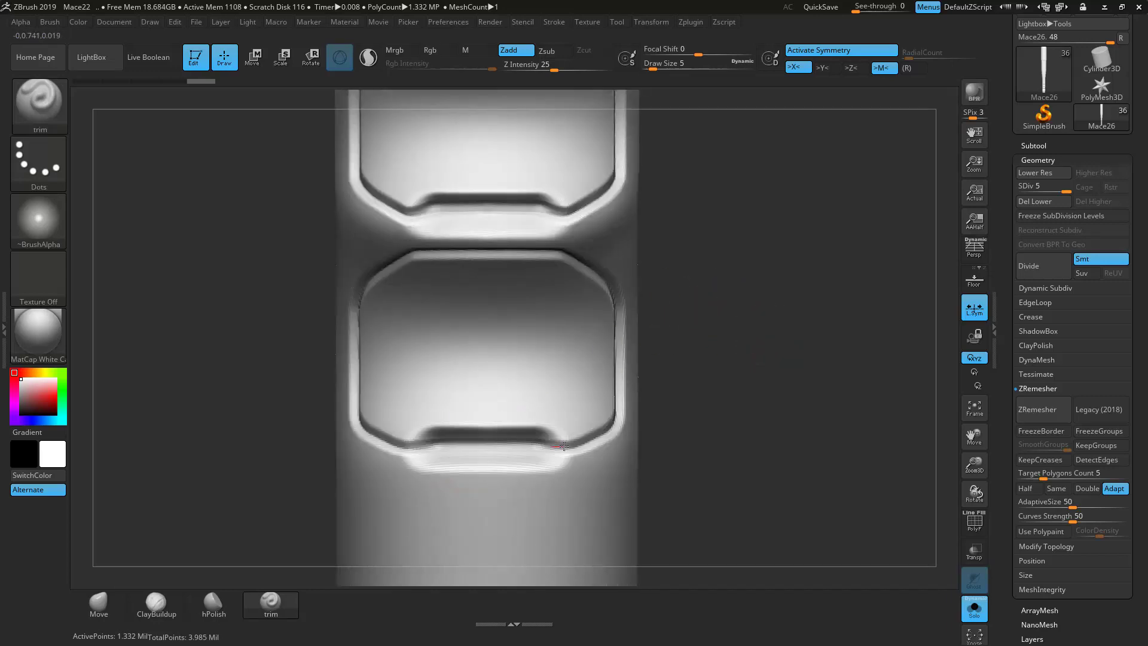
# Step: Carve a similar wide slot just inside the lower edge of the upper grip frame, undoing misplaced strokes
pyautogui.keyDown('alt'); pyautogui.moveTo(737, 209); pyautogui.dragTo(744, 464); pyautogui.keyUp('alt')
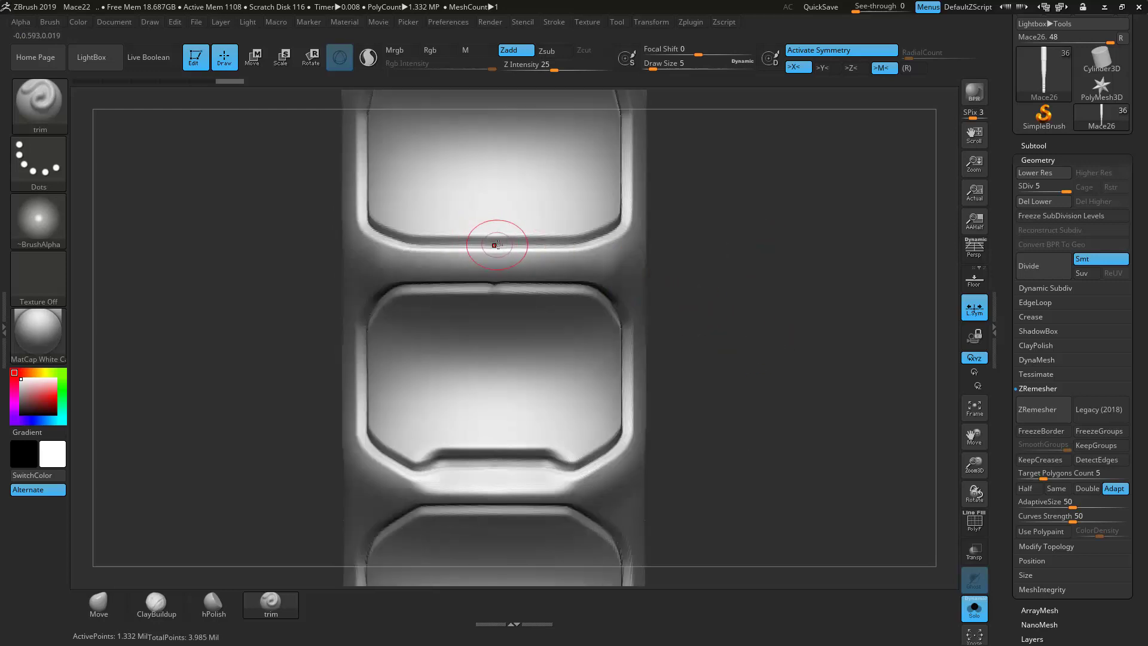
pyautogui.moveTo(570, 244); pyautogui.dragTo(572, 245)
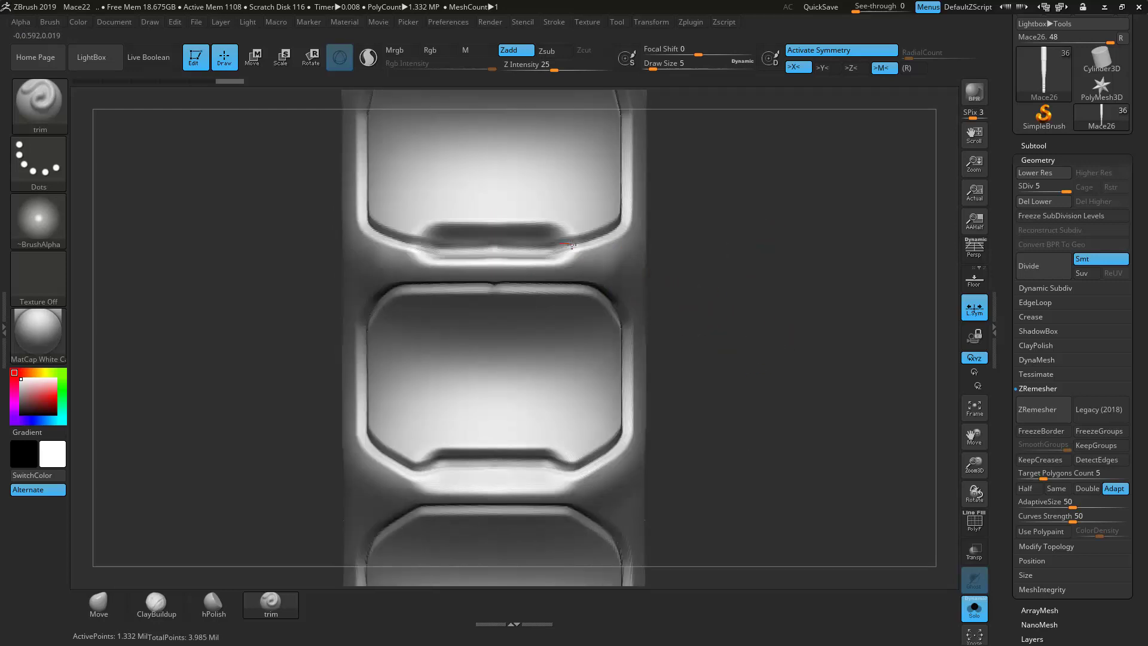
pyautogui.hotkey('ctrl', 'z')
pyautogui.moveTo(496, 235); pyautogui.dragTo(576, 238)
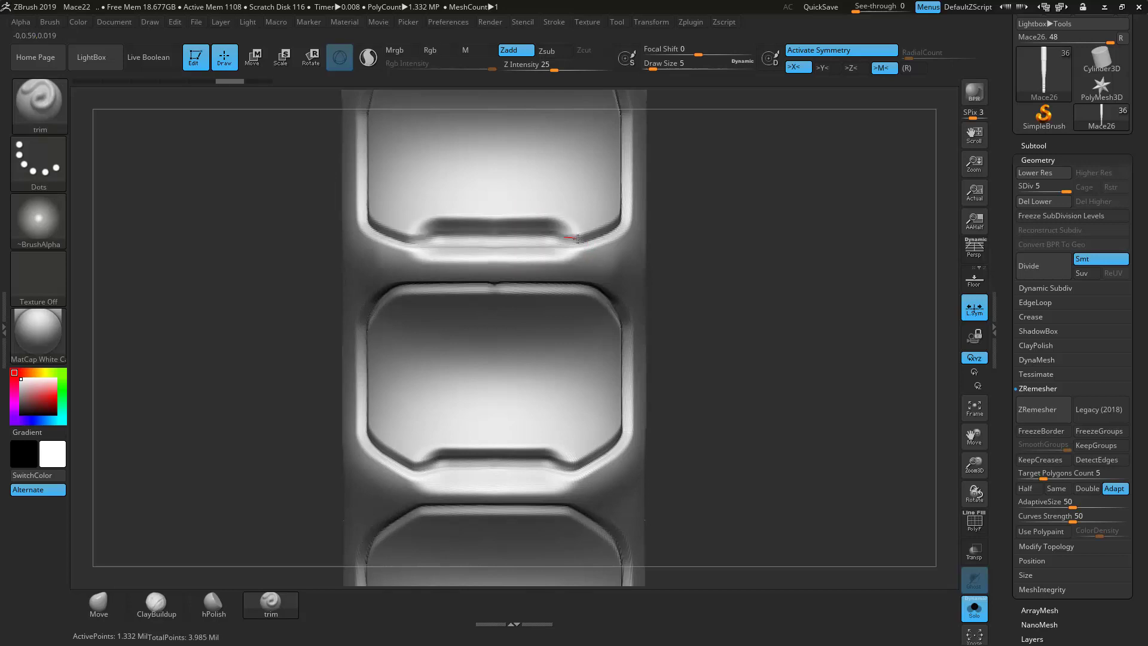
pyautogui.hotkey('ctrl', 'z')
pyautogui.moveTo(495, 234); pyautogui.dragTo(583, 234)
pyautogui.moveTo(797, 327)
pyautogui.mouseDown()
pyautogui.moveTo(774, 299)
pyautogui.moveTo(744, 295)
pyautogui.mouseUp()
# Step: Set the draw size to 3 and sculpt a narrower bar inside the upper grip frame's slot
pyautogui.moveTo(697, 70); pyautogui.dragTo(677, 74)
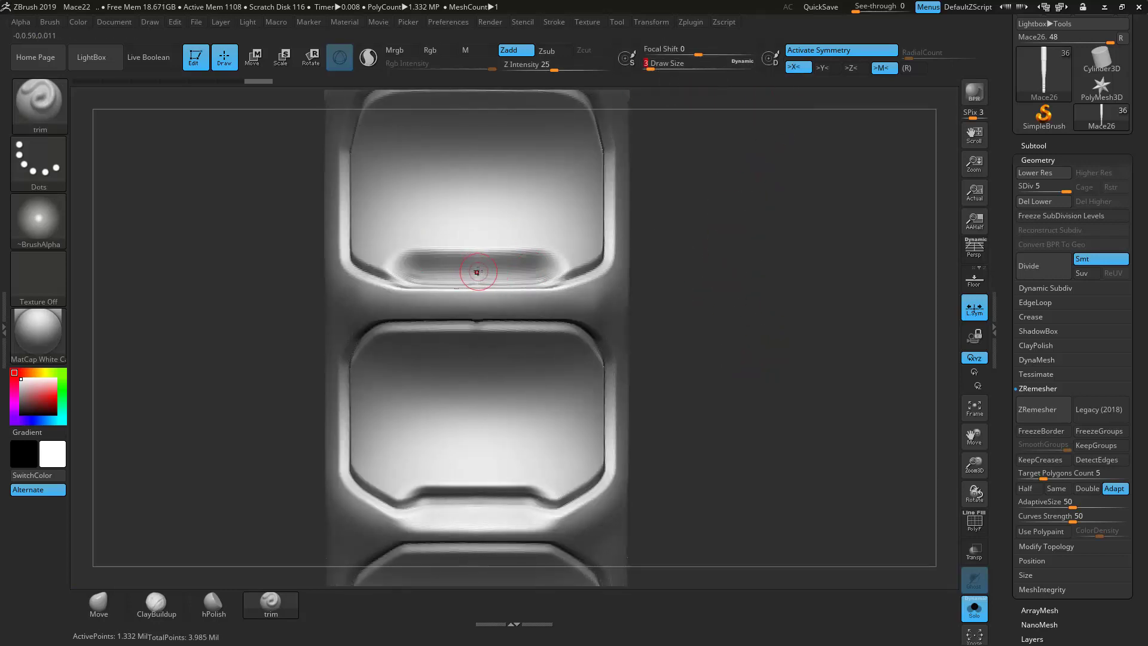
pyautogui.moveTo(534, 271); pyautogui.dragTo(465, 264)
pyautogui.moveTo(396, 272); pyautogui.dragTo(421, 271)
pyautogui.moveTo(543, 271); pyautogui.dragTo(545, 271)
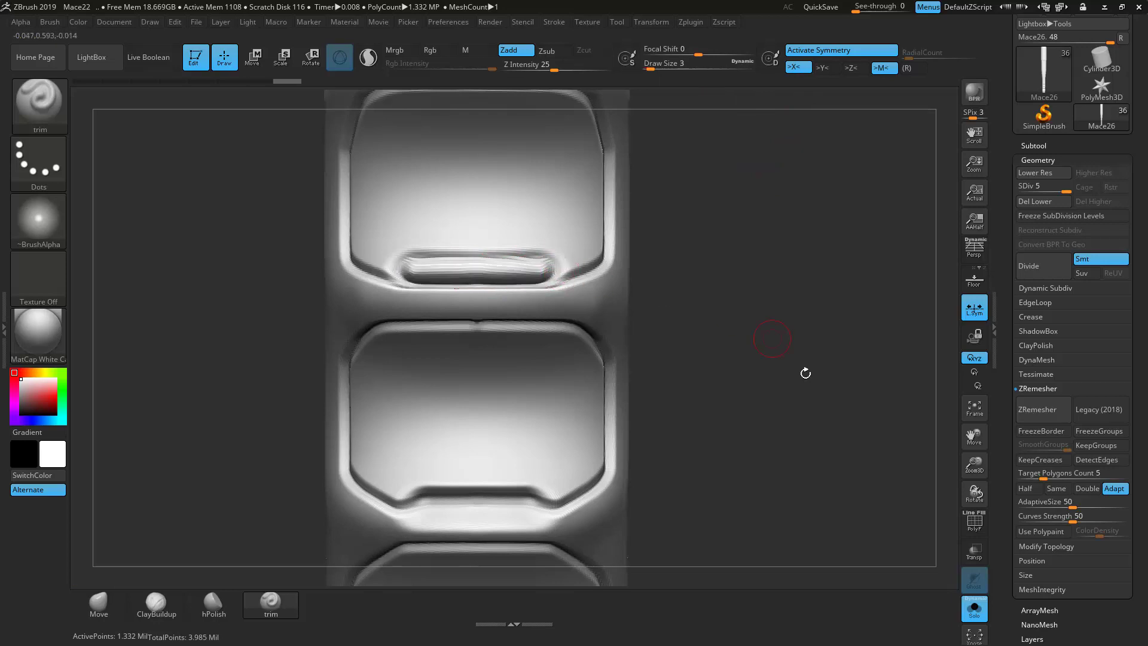
# Step: Sculpt a matching narrow bar inside the slot of the middle grip frame
pyautogui.keyDown('alt'); pyautogui.moveTo(789, 353); pyautogui.dragTo(781, 175); pyautogui.keyUp('alt')
pyautogui.moveTo(422, 328); pyautogui.dragTo(538, 327)
pyautogui.moveTo(402, 327); pyautogui.dragTo(401, 329)
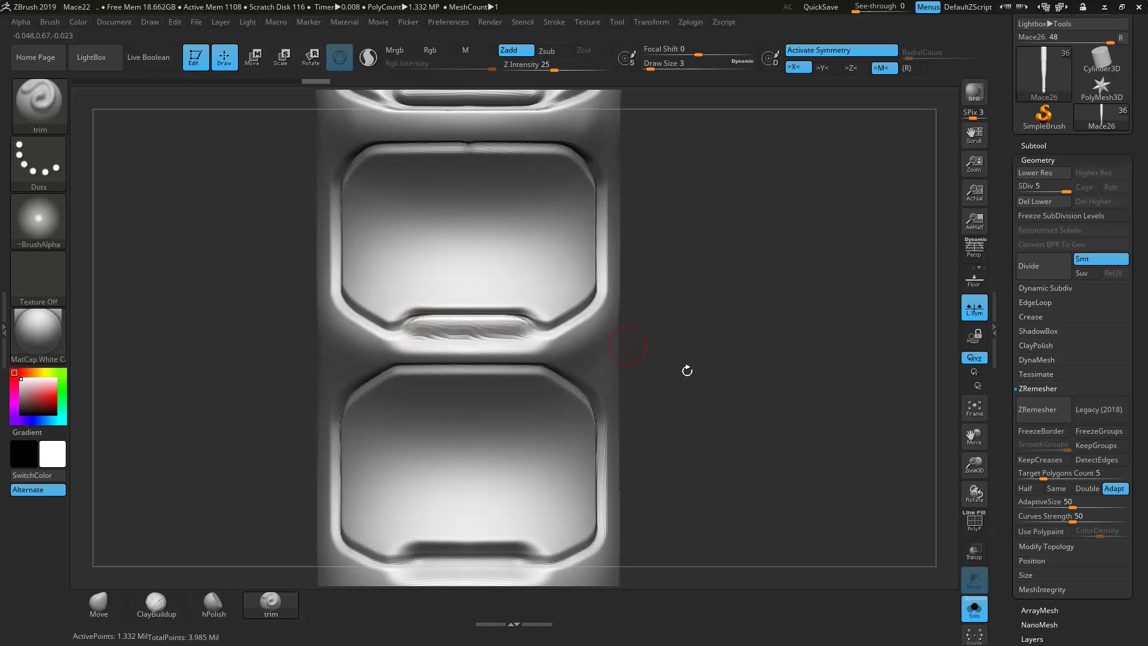
# Step: Sculpt a slot with a narrow bar inside it at the lower edge of the bottom finger recess using the trim brush
pyautogui.keyDown('alt'); pyautogui.moveTo(701, 396); pyautogui.dragTo(682, 237); pyautogui.keyUp('alt')
pyautogui.moveTo(404, 407); pyautogui.dragTo(521, 409)
pyautogui.moveTo(396, 405); pyautogui.dragTo(397, 402)
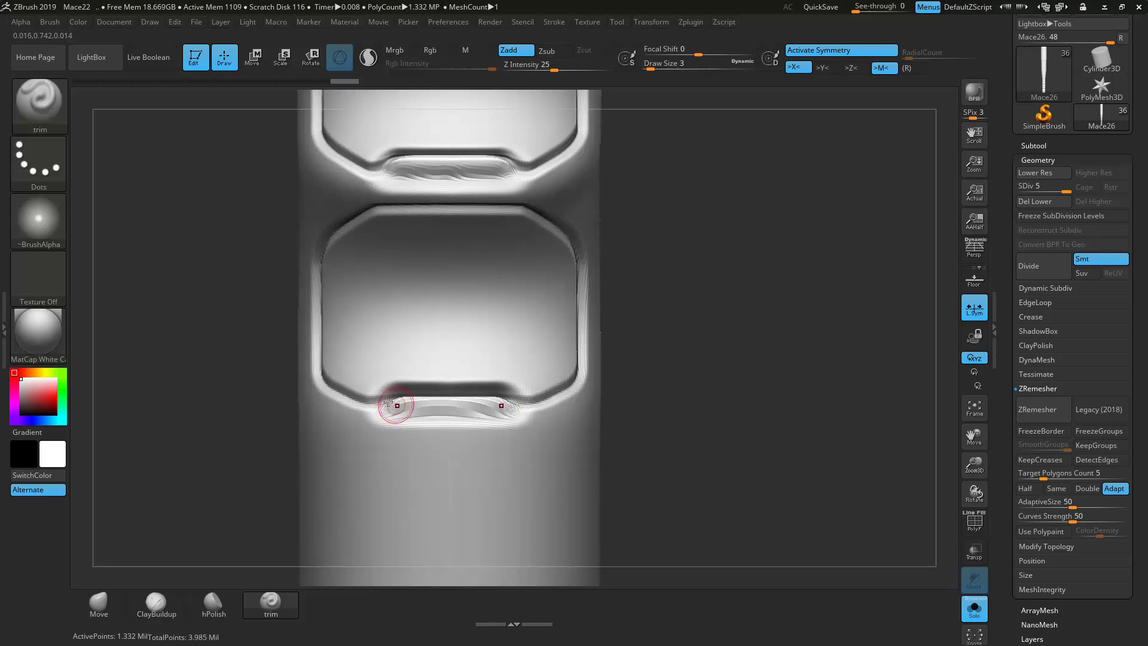
pyautogui.moveTo(500, 401); pyautogui.dragTo(510, 402)
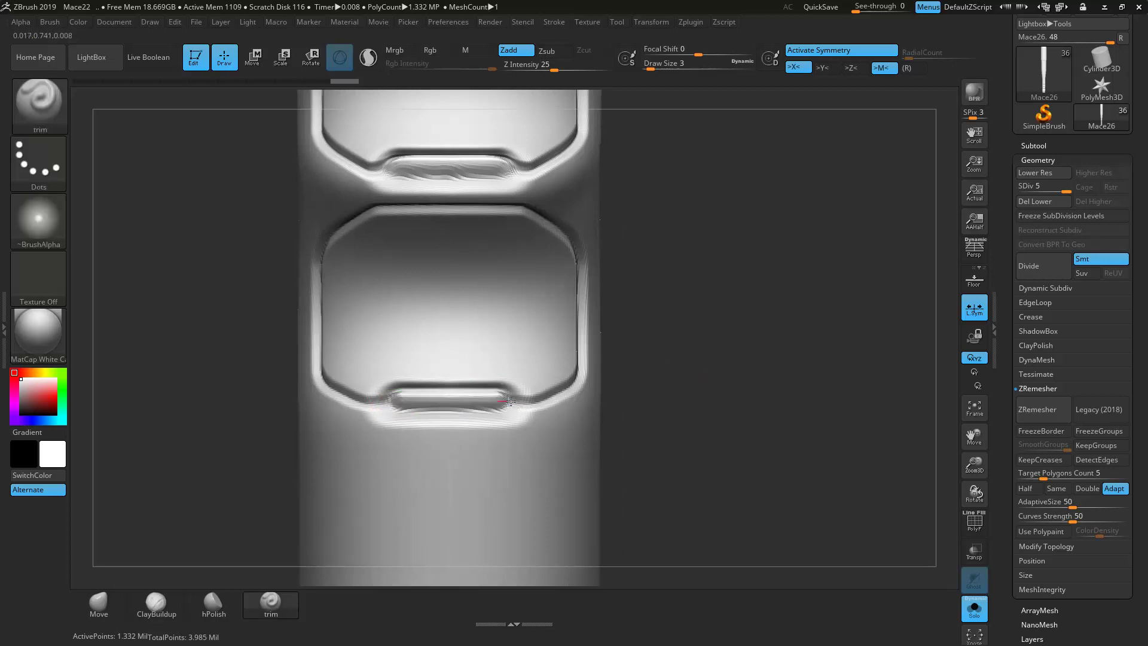
pyautogui.moveTo(418, 397); pyautogui.dragTo(418, 397)
pyautogui.moveTo(402, 399); pyautogui.dragTo(389, 399)
# Step: Trace a thin line around the upper edge of the slot in each of the three finger recesses at draw size 2
pyautogui.keyDown('alt'); pyautogui.moveTo(774, 369); pyautogui.dragTo(571, 266); pyautogui.keyUp('alt')
pyautogui.moveTo(648, 334); pyautogui.dragTo(594, 328)
pyautogui.moveTo(624, 370); pyautogui.dragTo(639, 368)
pyautogui.moveTo(796, 392); pyautogui.dragTo(919, 517)
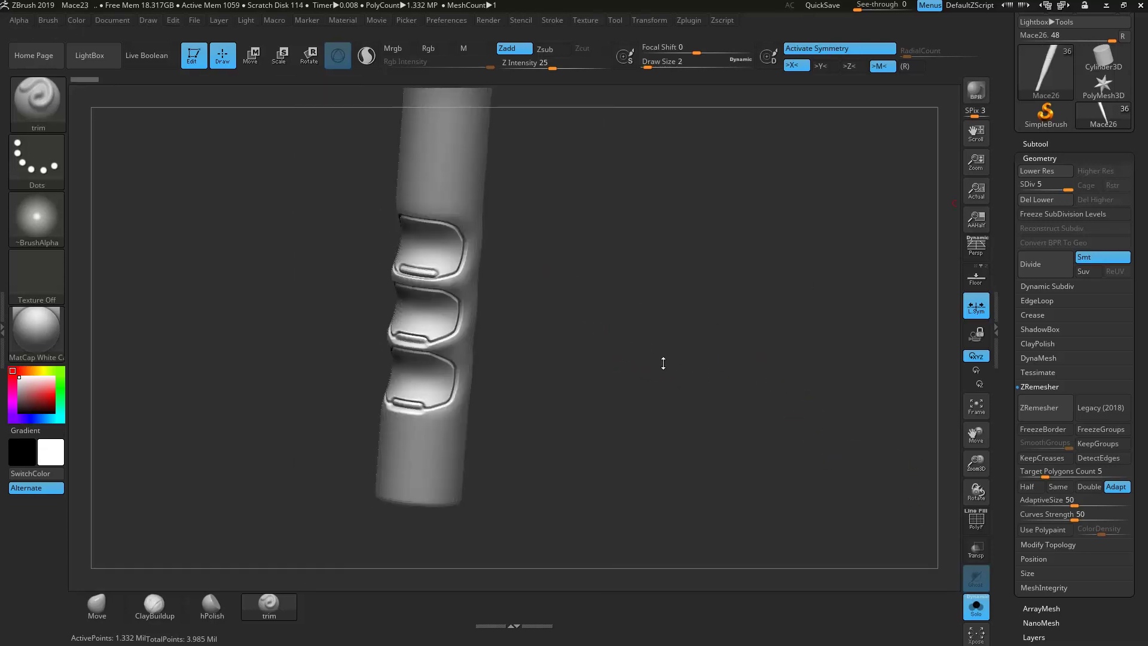
pyautogui.keyDown('shift'); pyautogui.moveTo(661, 361); pyautogui.dragTo(695, 156); pyautogui.keyUp('shift')
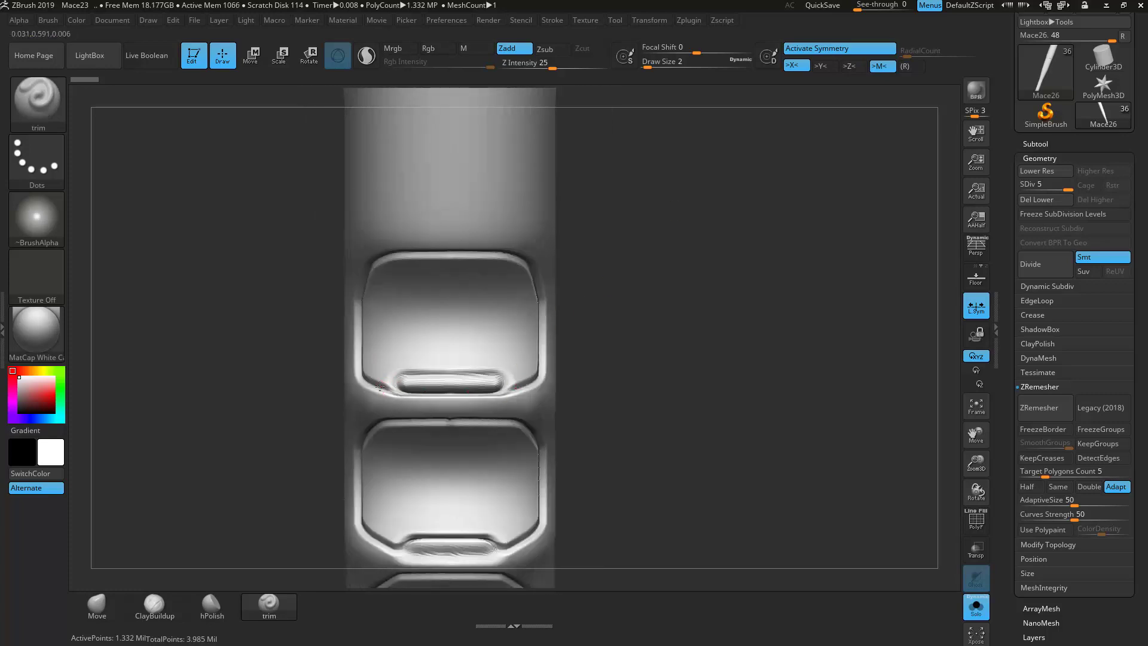
pyautogui.moveTo(389, 369); pyautogui.dragTo(465, 364)
pyautogui.keyDown('alt'); pyautogui.moveTo(728, 392); pyautogui.dragTo(704, 288); pyautogui.keyUp('alt')
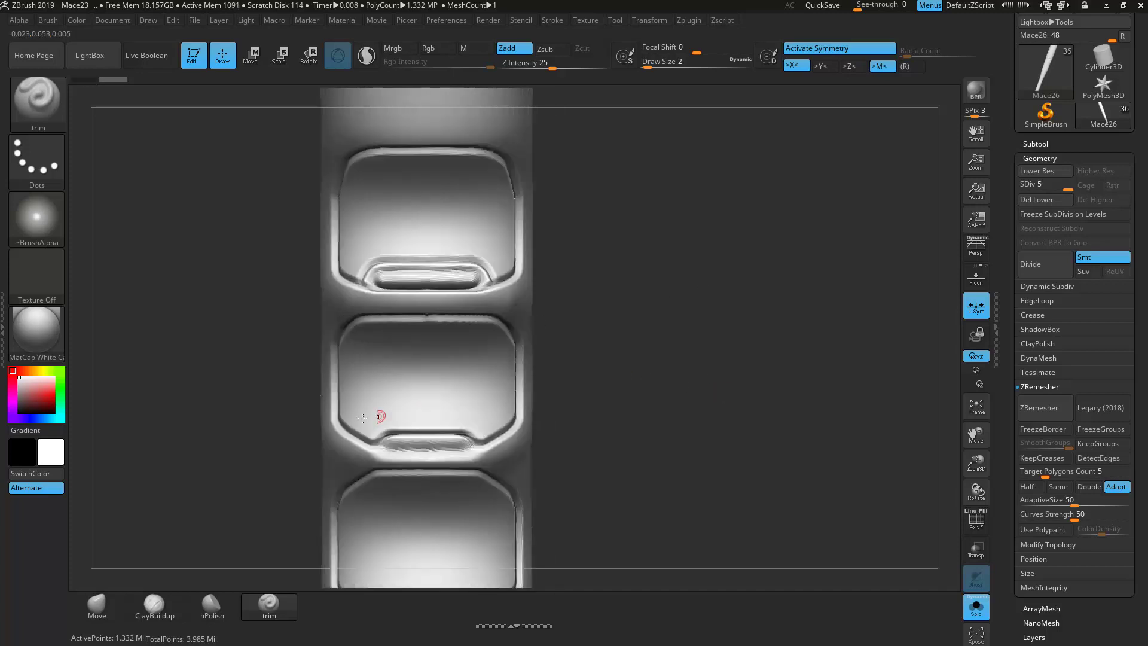
pyautogui.moveTo(366, 439)
pyautogui.mouseDown()
pyautogui.moveTo(378, 426)
pyautogui.moveTo(437, 421)
pyautogui.mouseUp()
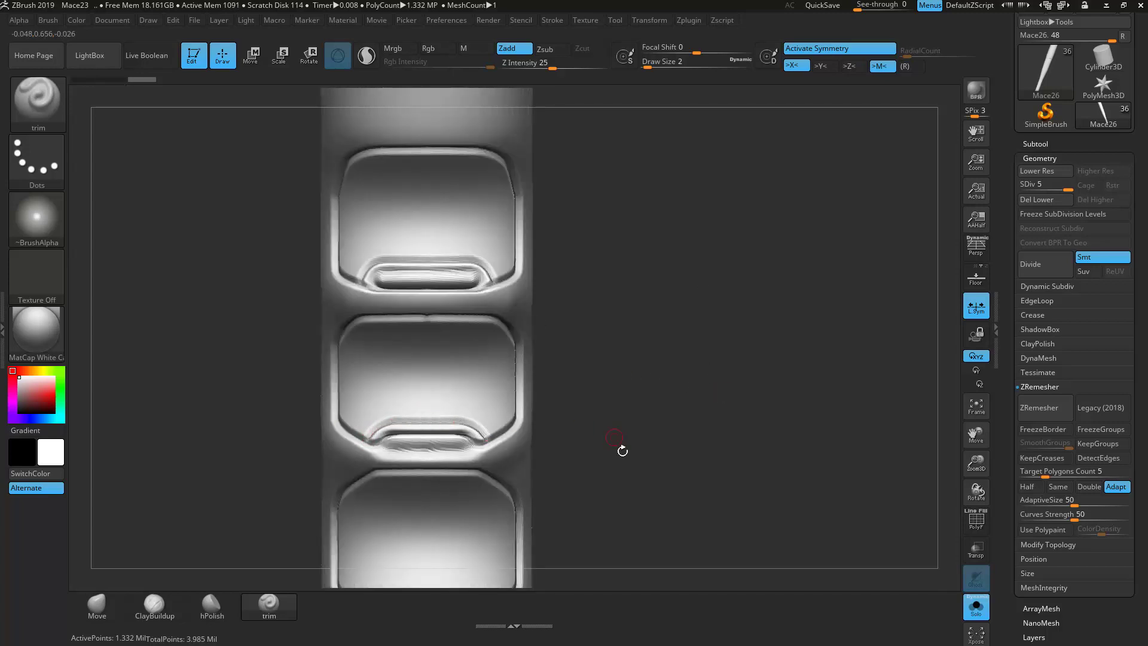
pyautogui.moveTo(618, 441); pyautogui.dragTo(511, 270)
pyautogui.moveTo(333, 374)
pyautogui.mouseDown()
pyautogui.moveTo(351, 356)
pyautogui.moveTo(407, 356)
pyautogui.mouseUp()
# Step: Turn off Solo mode and carve a stepped panel outline with rounded corners along the grip's side at draw size 3
pyautogui.moveTo(769, 375)
pyautogui.mouseDown()
pyautogui.moveTo(732, 391)
pyautogui.moveTo(774, 442)
pyautogui.moveTo(716, 410)
pyautogui.mouseUp()
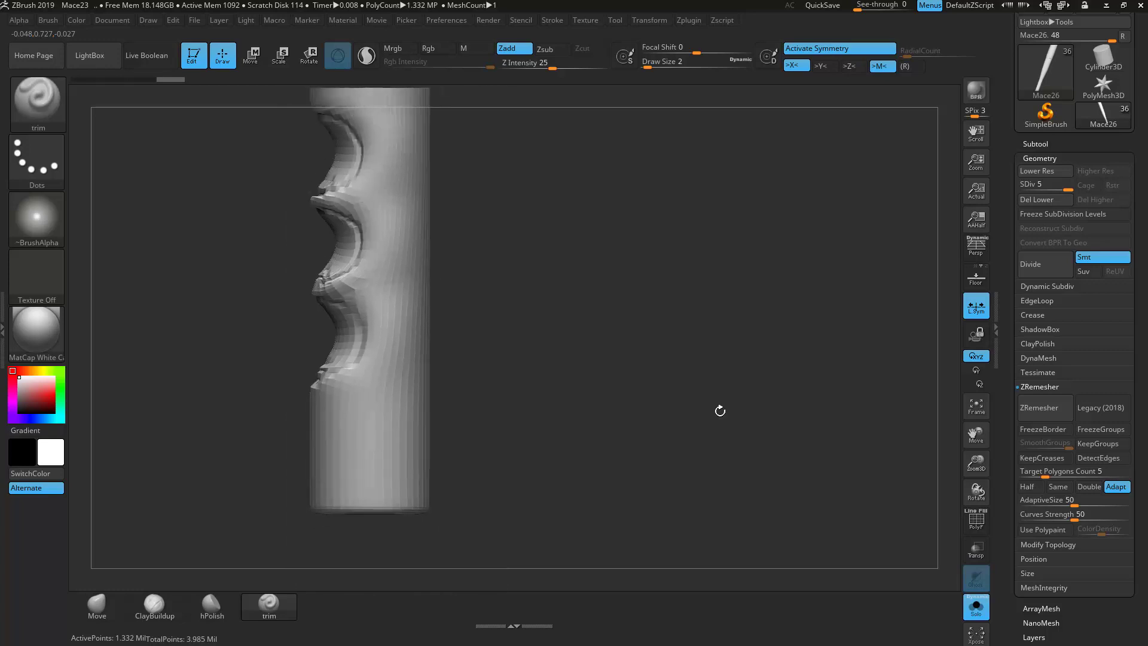
pyautogui.click(976, 605)
pyautogui.moveTo(711, 483); pyautogui.dragTo(595, 450)
pyautogui.click(664, 61)
pyautogui.write('3')
pyautogui.press('Return')
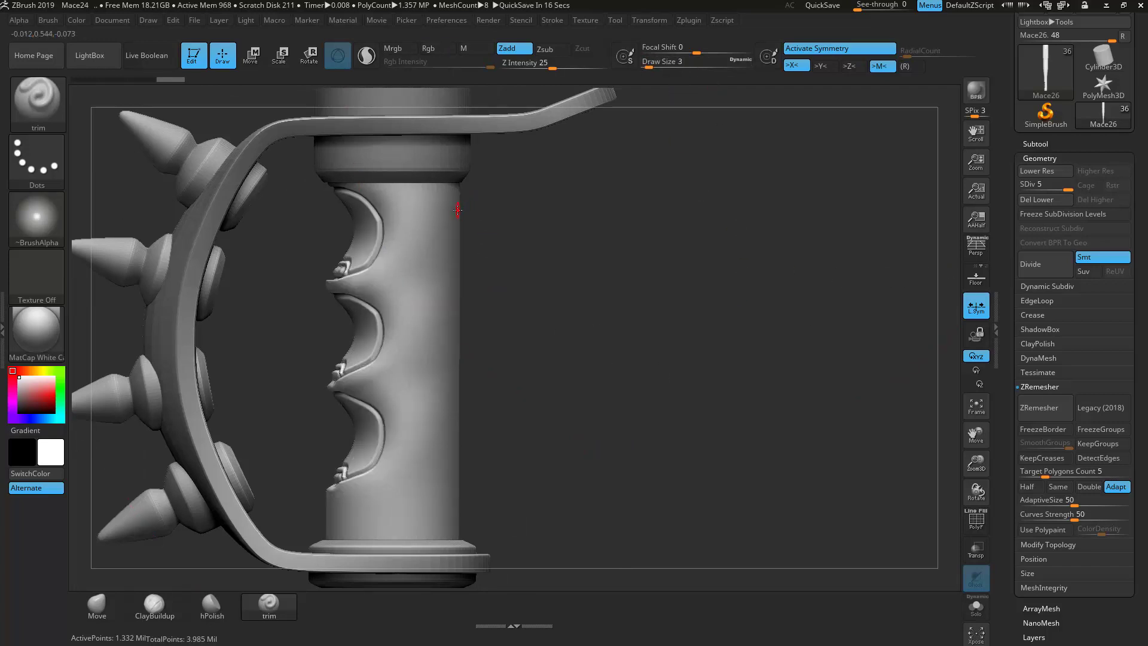
pyautogui.moveTo(435, 216); pyautogui.dragTo(416, 220)
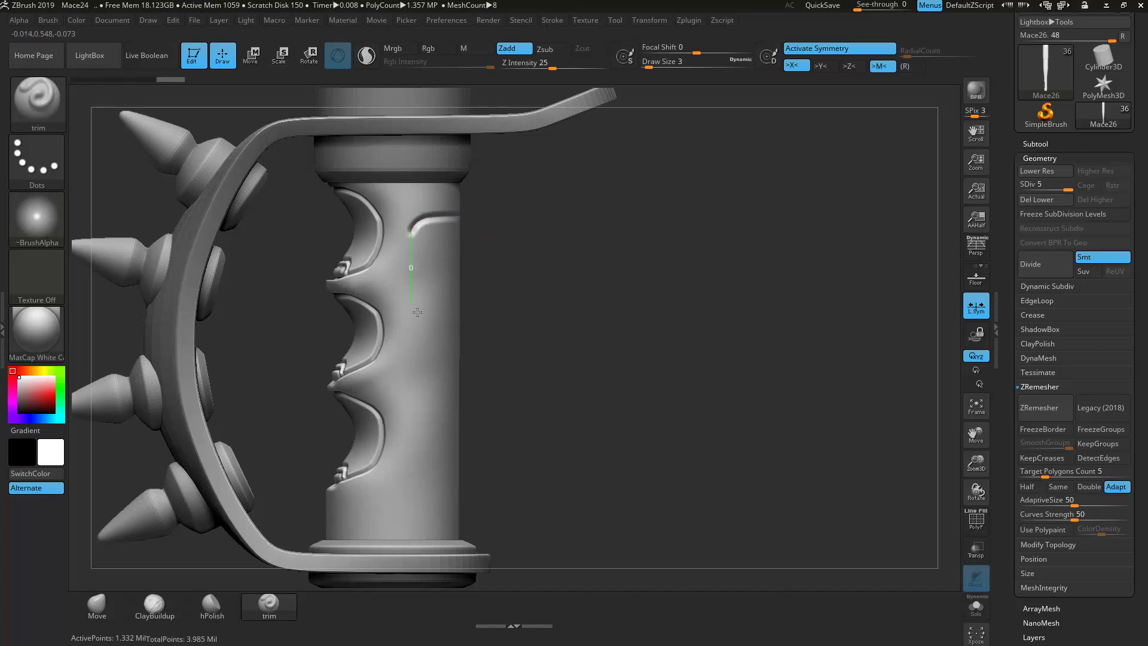
pyautogui.moveTo(423, 384); pyautogui.dragTo(413, 405)
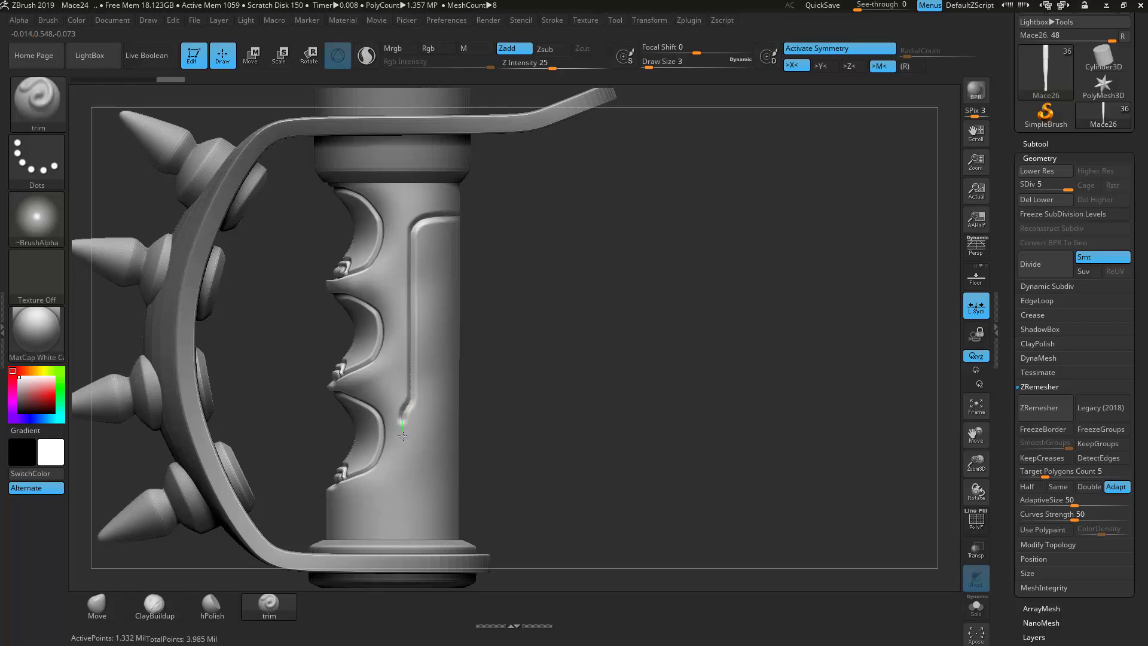
pyautogui.moveTo(401, 523)
pyautogui.mouseDown()
pyautogui.moveTo(500, 522)
pyautogui.moveTo(495, 513)
pyautogui.mouseUp()
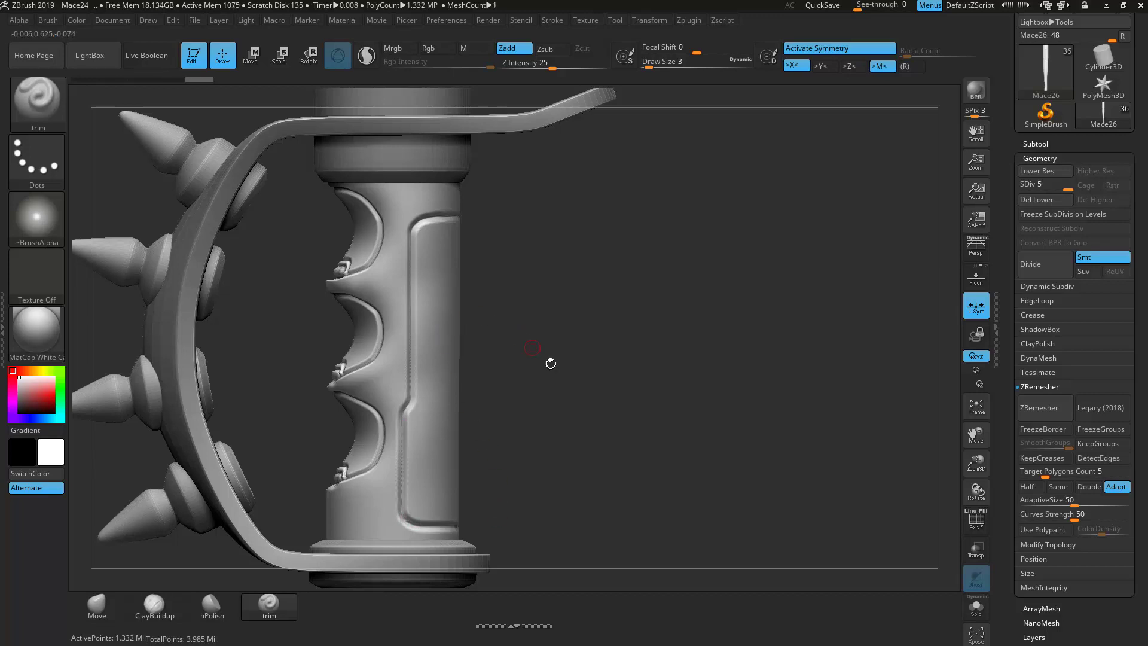
# Step: Connect the panel outline across the back of the grip along its upper and lower edges
pyautogui.keyDown('shift'); pyautogui.moveTo(554, 428); pyautogui.dragTo(491, 418); pyautogui.keyUp('shift')
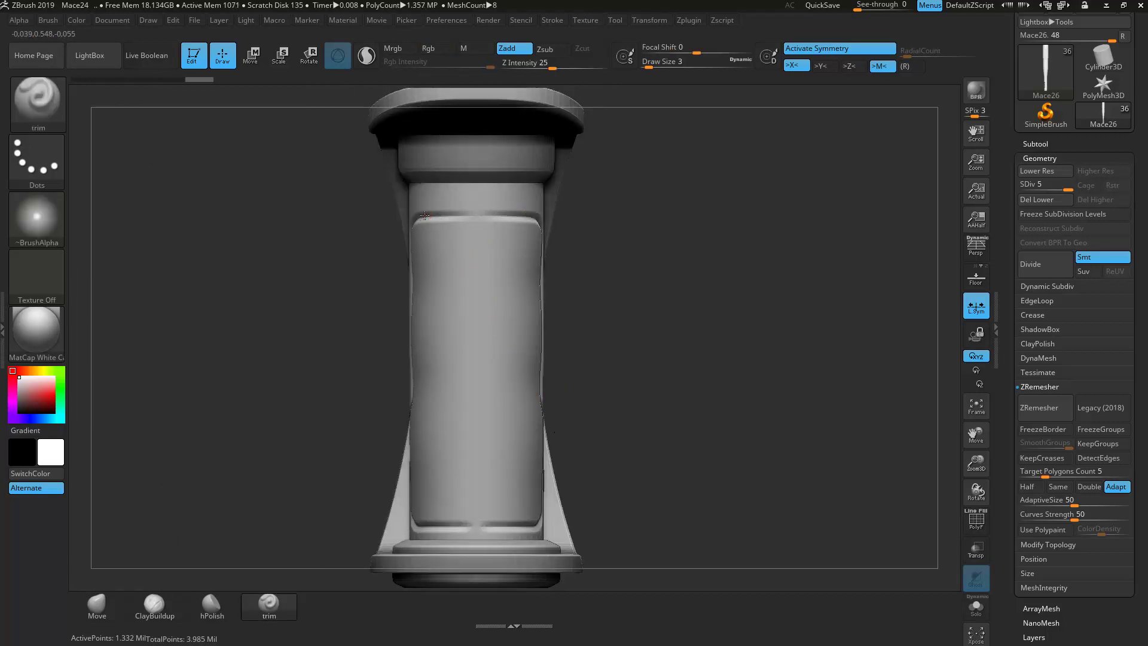
pyautogui.keyDown('shift'); pyautogui.moveTo(531, 215); pyautogui.dragTo(532, 216); pyautogui.keyUp('shift')
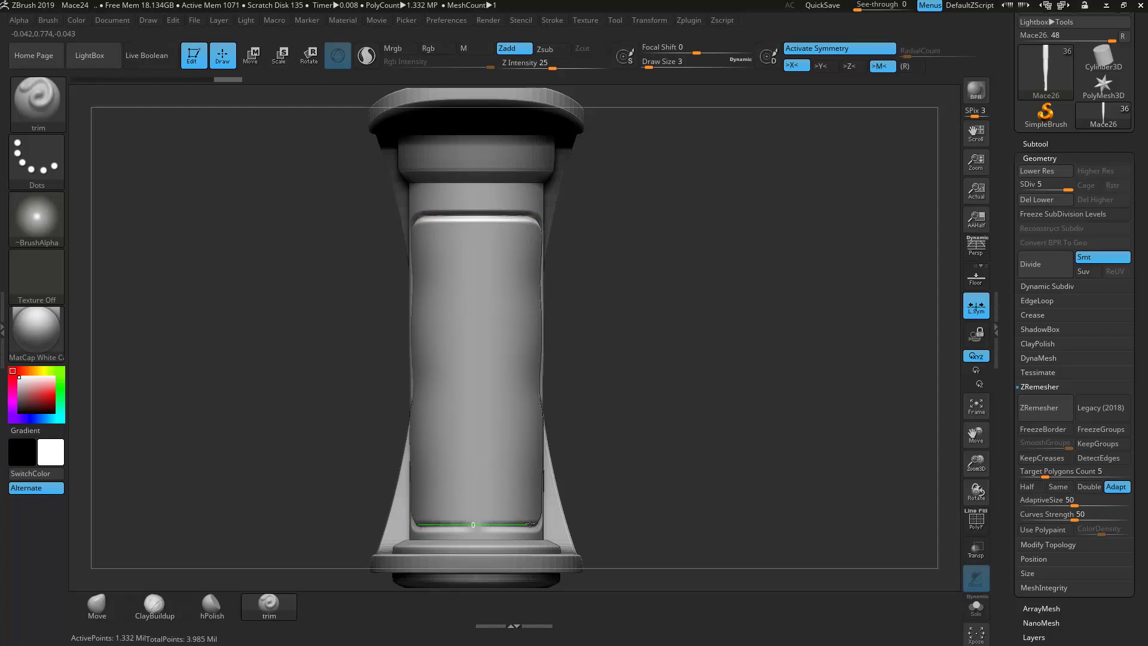
pyautogui.keyDown('shift'); pyautogui.moveTo(530, 523); pyautogui.dragTo(531, 525); pyautogui.keyUp('shift')
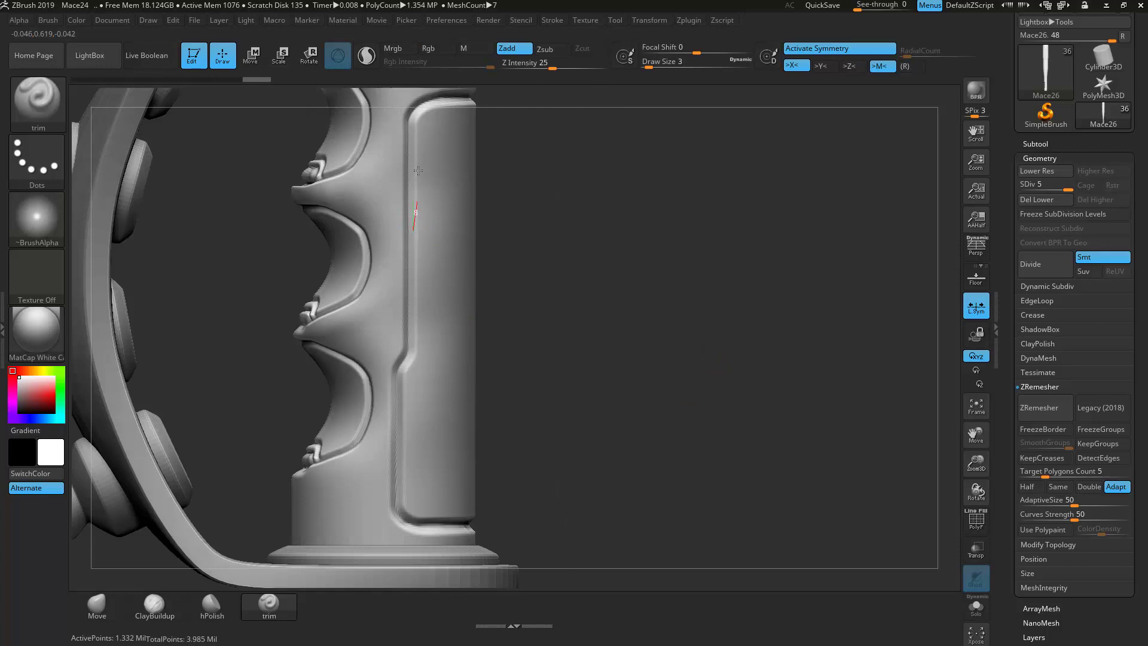
# Step: Carve two short vertical slots beside the grip's side panel line, one near its upper corner and one near its lower corner
pyautogui.keyDown('shift'); pyautogui.moveTo(413, 131); pyautogui.dragTo(414, 128); pyautogui.keyUp('shift')
pyautogui.keyDown('shift'); pyautogui.moveTo(413, 235); pyautogui.dragTo(414, 237); pyautogui.keyUp('shift')
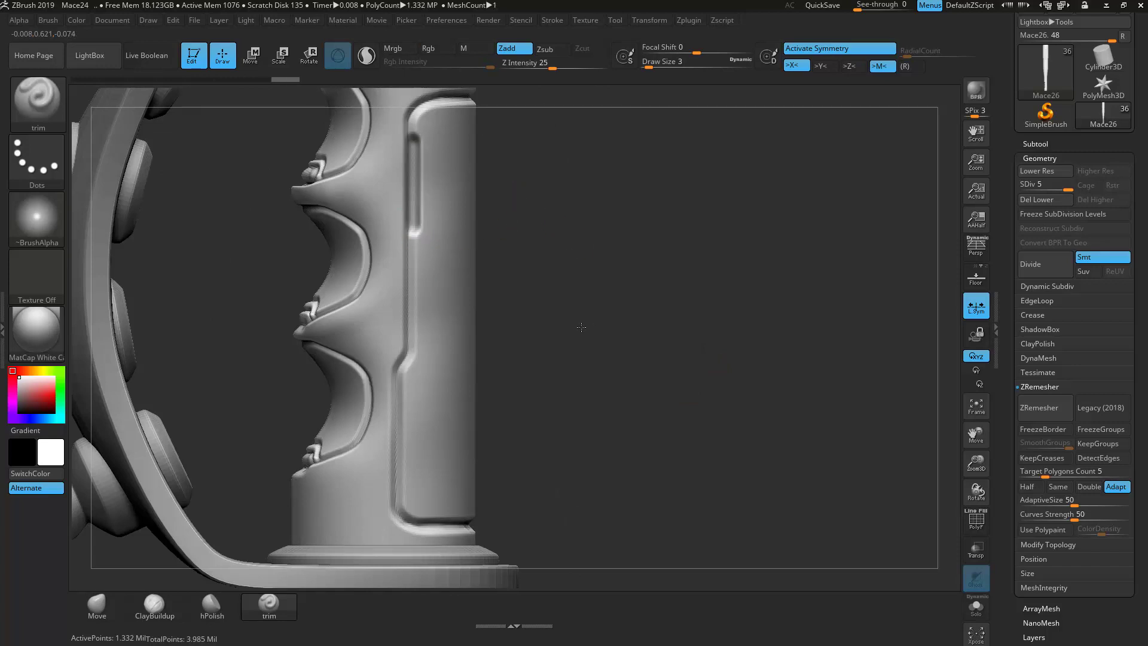
pyautogui.moveTo(585, 408); pyautogui.dragTo(579, 436)
pyautogui.keyDown('alt'); pyautogui.moveTo(567, 341); pyautogui.dragTo(566, 222); pyautogui.keyUp('alt')
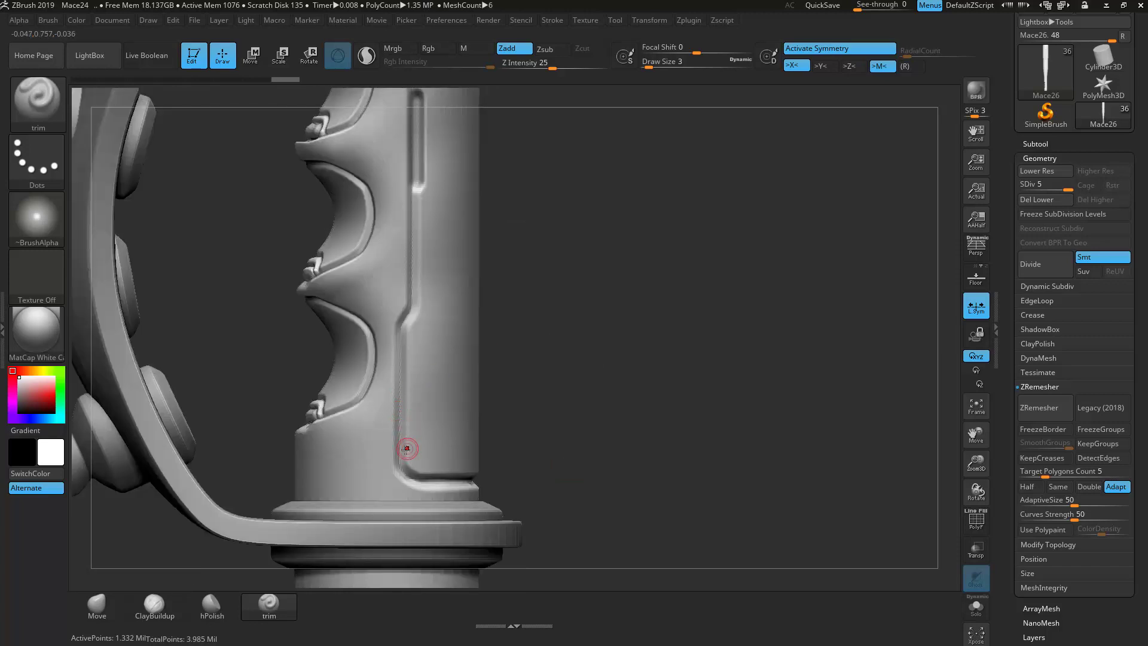
pyautogui.keyDown('shift'); pyautogui.moveTo(402, 367); pyautogui.dragTo(406, 461); pyautogui.keyUp('shift')
# Step: Set the draw size to 2 and sculpt a narrow raised bar inside the upper vertical slot
pyautogui.keyDown('alt'); pyautogui.moveTo(598, 390); pyautogui.dragTo(599, 438); pyautogui.keyUp('alt')
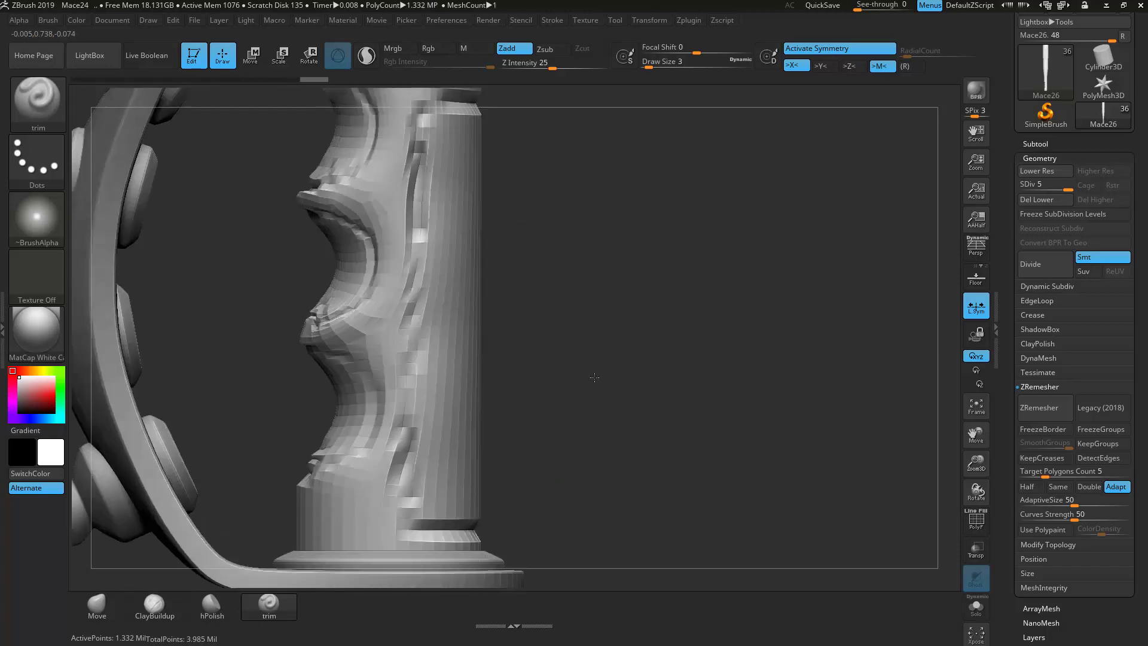
pyautogui.click(687, 62)
pyautogui.write('2')
pyautogui.moveTo(586, 287)
pyautogui.keyDown('alt'); pyautogui.mouseDown()
pyautogui.moveTo(620, 271)
pyautogui.moveTo(577, 371)
pyautogui.mouseUp(); pyautogui.keyUp('alt')
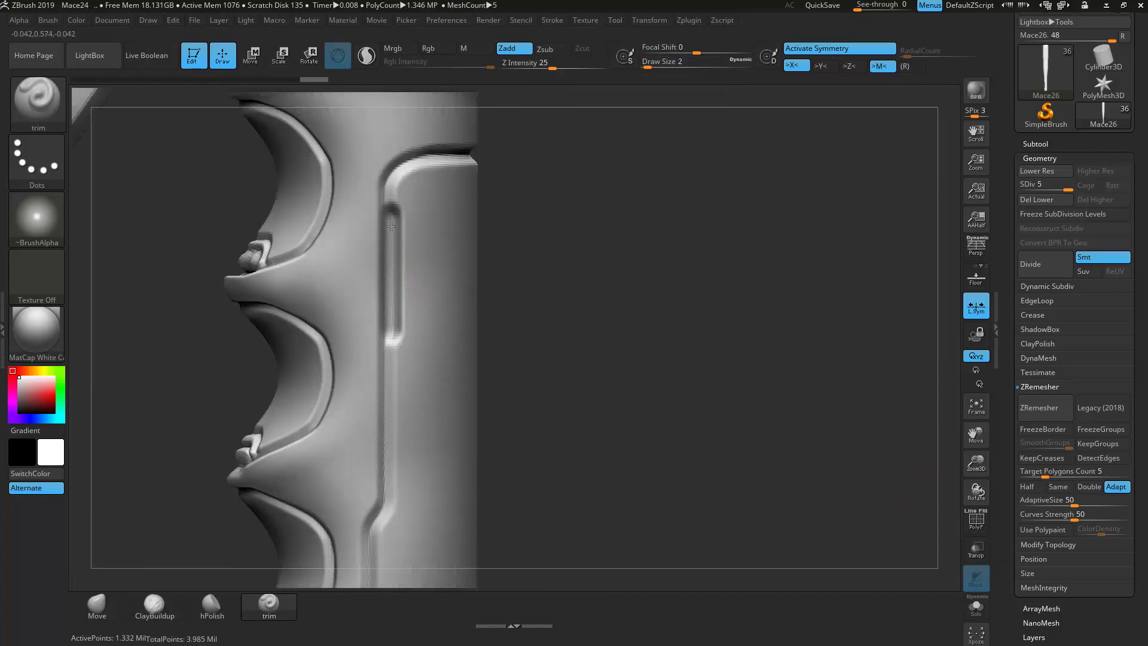
pyautogui.keyDown('shift'); pyautogui.moveTo(393, 335); pyautogui.dragTo(392, 332); pyautogui.keyUp('shift')
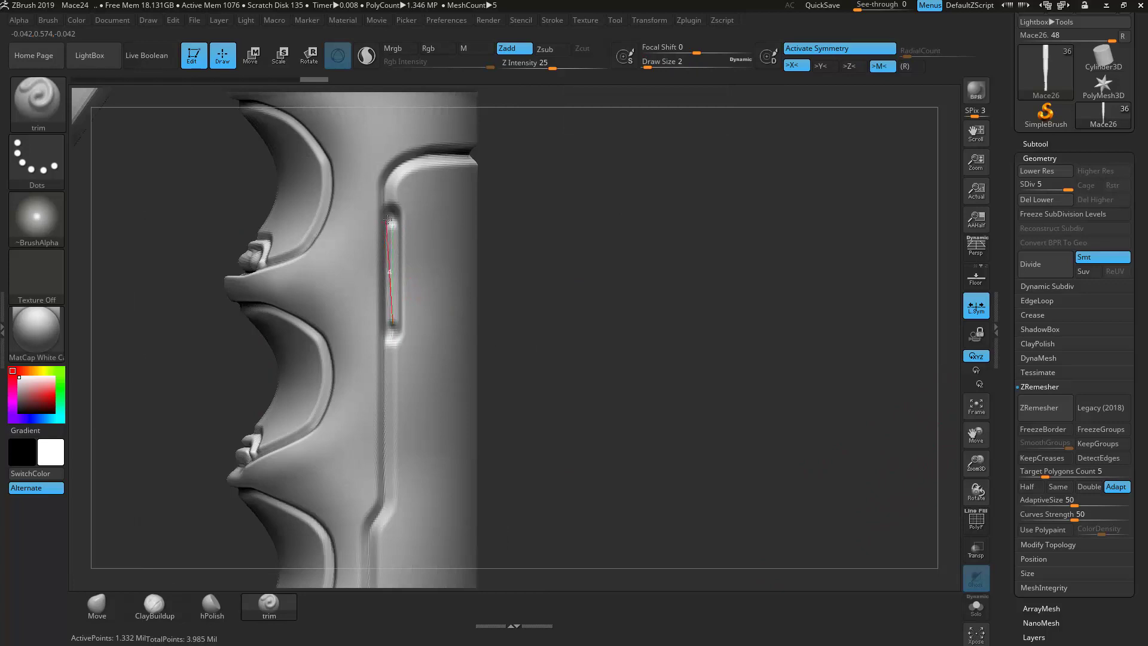
pyautogui.keyDown('ctrl'); pyautogui.keyDown('shift'); pyautogui.moveTo(393, 215); pyautogui.dragTo(392, 216); pyautogui.keyUp('shift'); pyautogui.keyUp('ctrl')
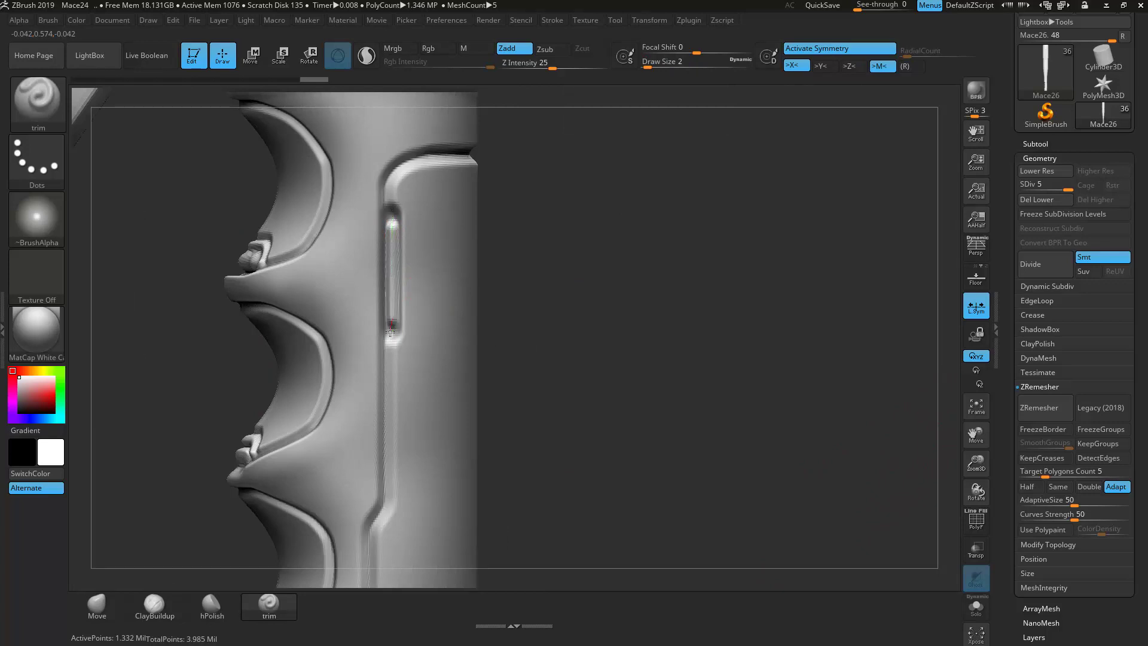
pyautogui.moveTo(395, 327); pyautogui.dragTo(395, 330)
# Step: Sculpt a matching narrow raised bar inside the lower vertical slot
pyautogui.keyDown('alt'); pyautogui.moveTo(518, 389); pyautogui.dragTo(533, 156); pyautogui.keyUp('alt')
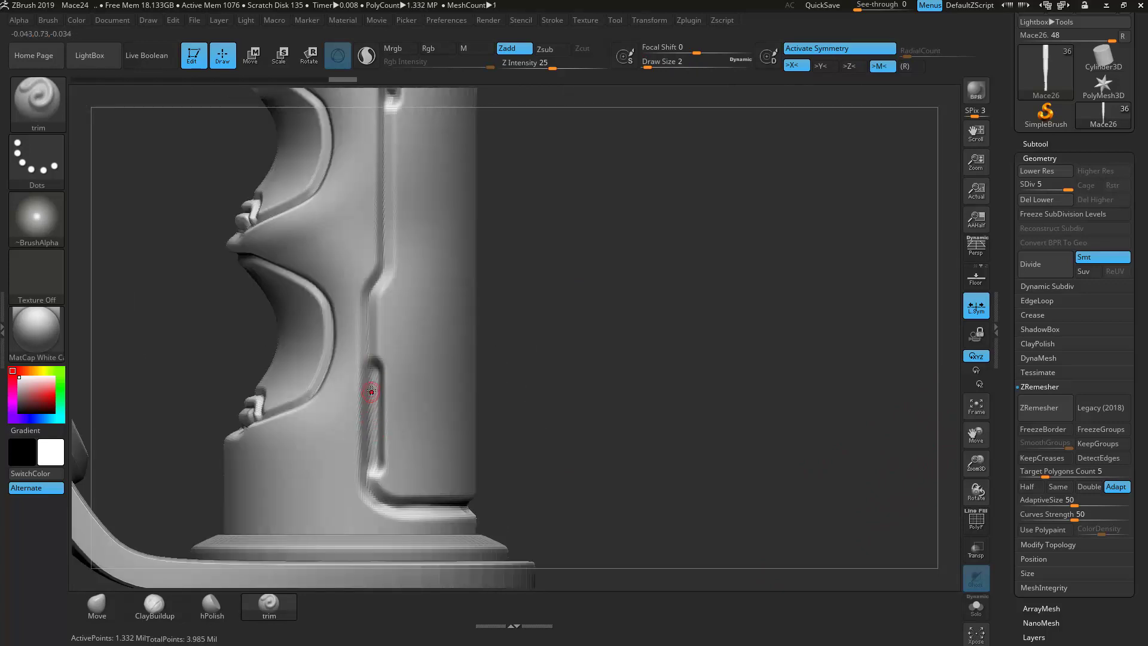
pyautogui.keyDown('ctrl'); pyautogui.keyDown('shift'); pyautogui.moveTo(376, 472); pyautogui.dragTo(375, 467); pyautogui.keyUp('shift'); pyautogui.keyUp('ctrl')
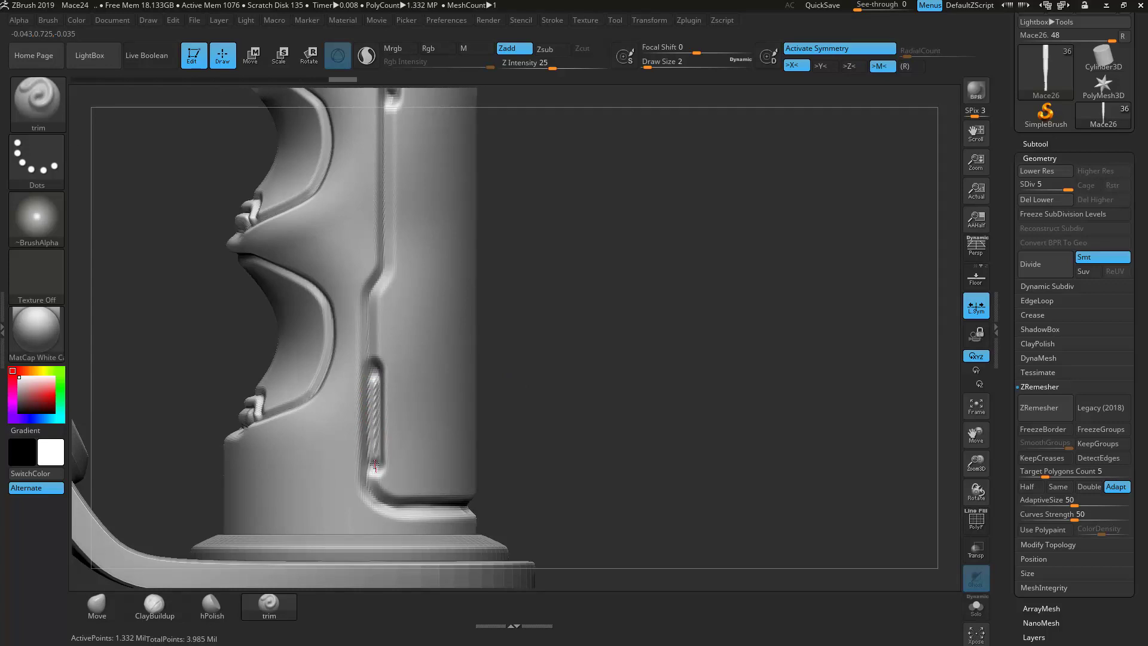
pyautogui.keyDown('ctrl'); pyautogui.keyDown('shift'); pyautogui.moveTo(375, 366); pyautogui.dragTo(374, 365); pyautogui.keyUp('shift'); pyautogui.keyUp('ctrl')
pyautogui.keyDown('ctrl'); pyautogui.keyDown('shift'); pyautogui.moveTo(376, 452); pyautogui.dragTo(374, 471); pyautogui.keyUp('shift'); pyautogui.keyUp('ctrl')
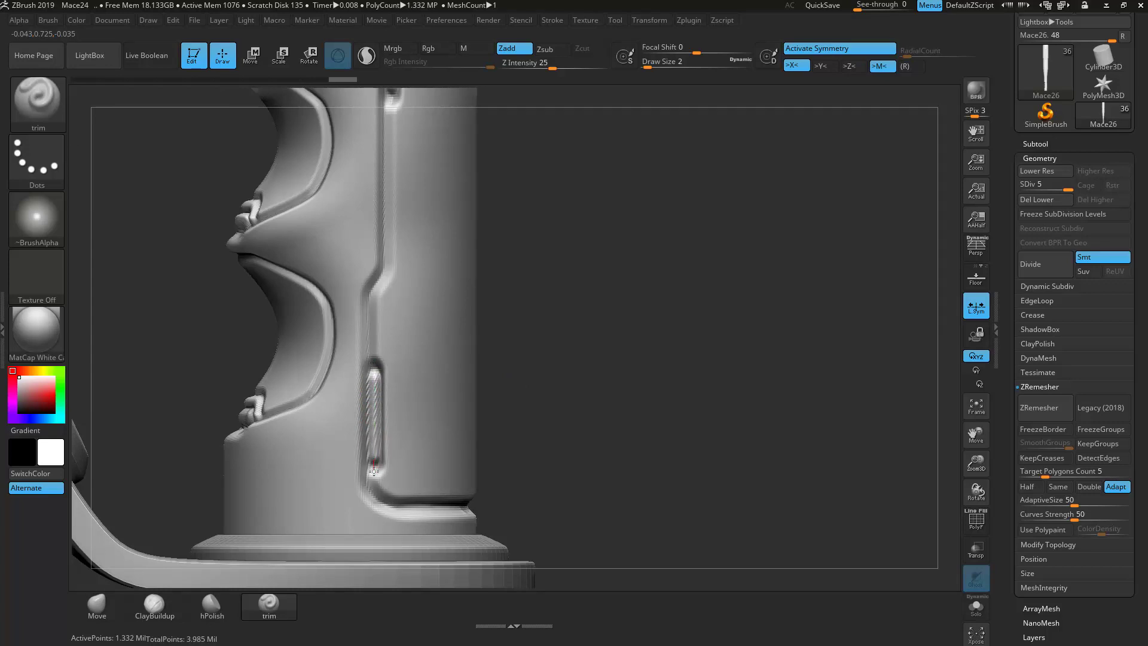
# Step: Carve a second thin line outside the side panel outline, following it from the lower edge up around the upper corner
pyautogui.moveTo(534, 461)
pyautogui.mouseDown()
pyautogui.moveTo(549, 462)
pyautogui.moveTo(537, 464)
pyautogui.mouseUp()
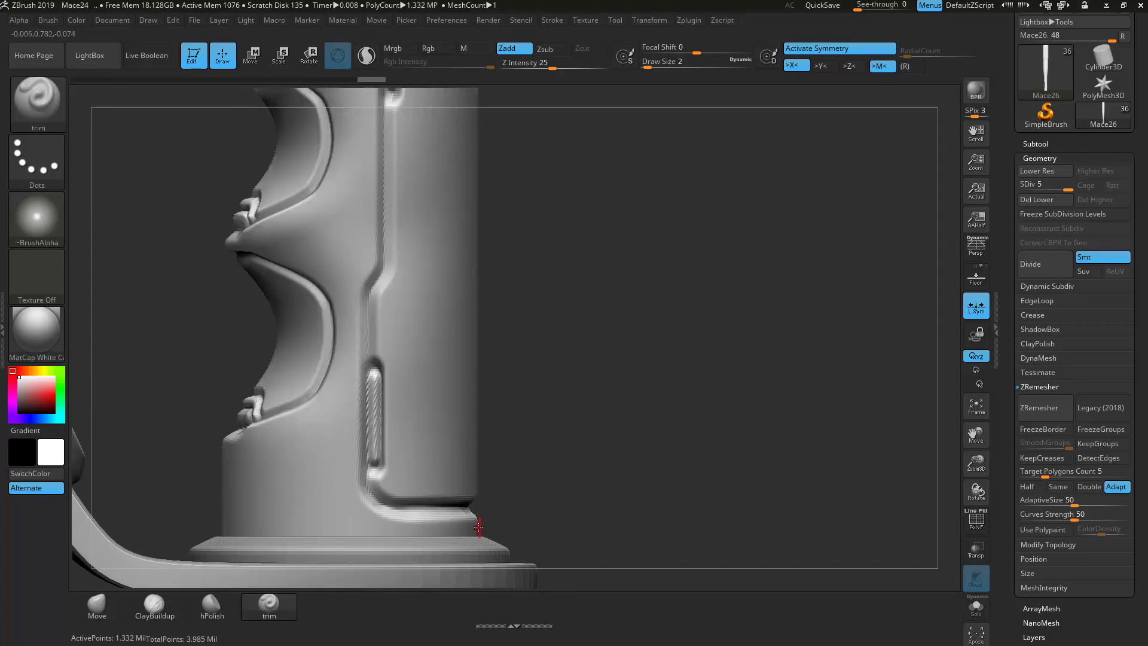
pyautogui.keyDown('ctrl'); pyautogui.keyDown('shift'); pyautogui.moveTo(474, 523); pyautogui.dragTo(454, 522); pyautogui.keyUp('shift'); pyautogui.keyUp('ctrl')
pyautogui.moveTo(382, 524)
pyautogui.keyDown('ctrl'); pyautogui.keyDown('shift'); pyautogui.mouseDown()
pyautogui.moveTo(359, 509)
pyautogui.moveTo(353, 470)
pyautogui.mouseUp(); pyautogui.keyUp('shift'); pyautogui.keyUp('ctrl')
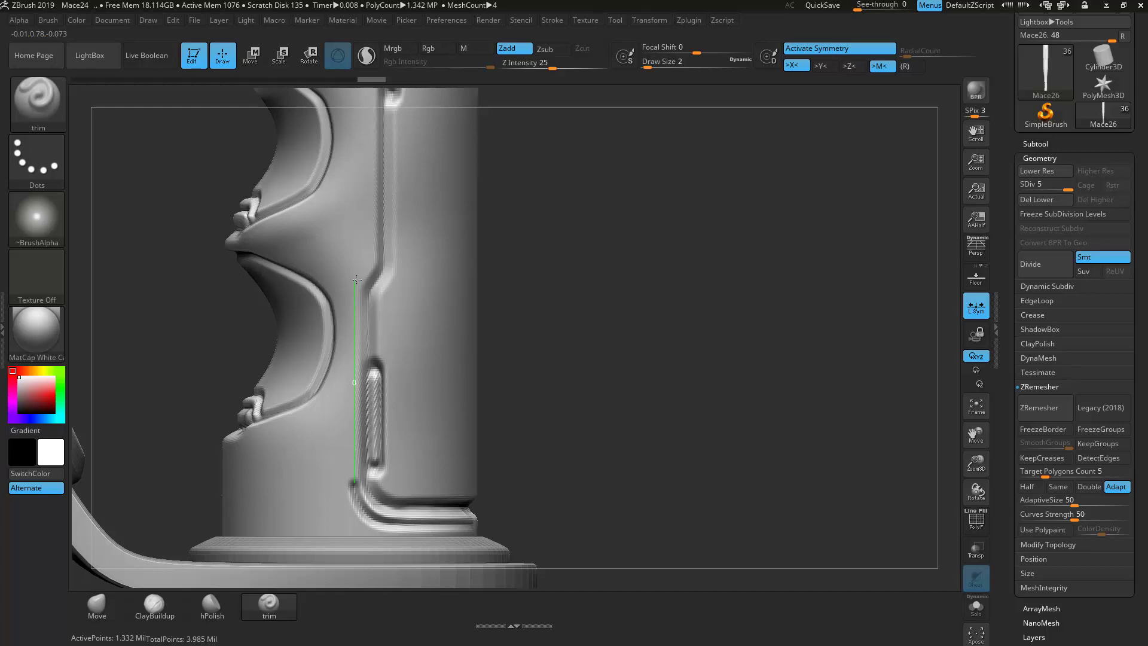
pyautogui.keyDown('ctrl'); pyautogui.keyDown('shift'); pyautogui.moveTo(357, 280); pyautogui.dragTo(358, 277); pyautogui.keyUp('shift'); pyautogui.keyUp('ctrl')
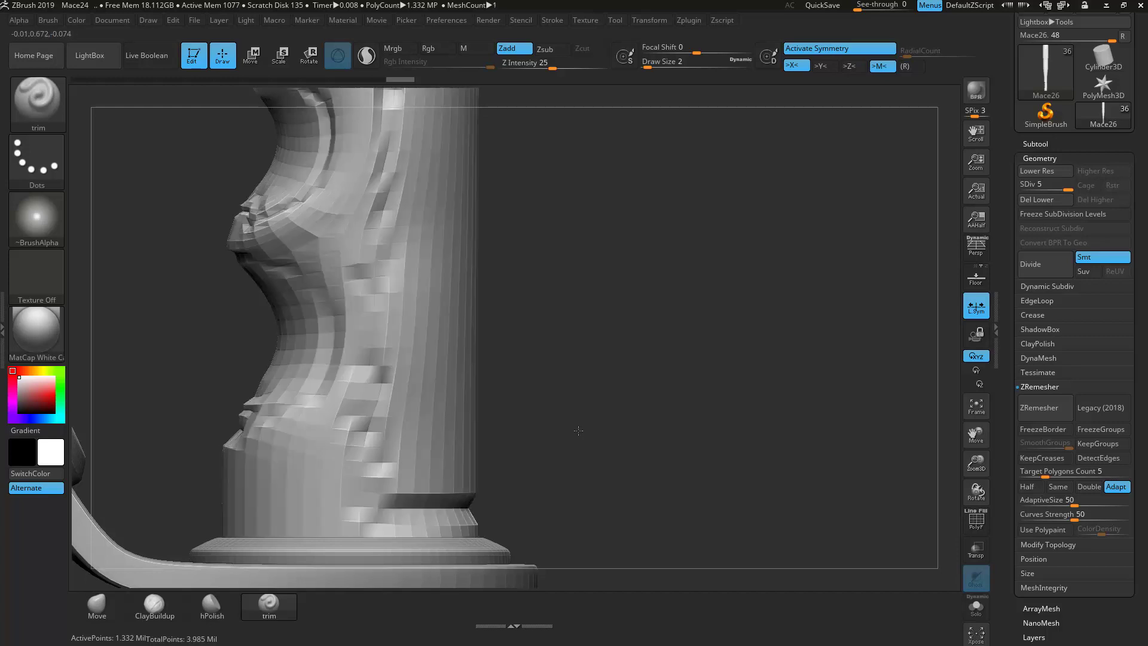
pyautogui.keyDown('alt'); pyautogui.moveTo(578, 430); pyautogui.dragTo(594, 587); pyautogui.keyUp('alt')
pyautogui.keyDown('alt'); pyautogui.moveTo(564, 337); pyautogui.dragTo(534, 415); pyautogui.keyUp('alt')
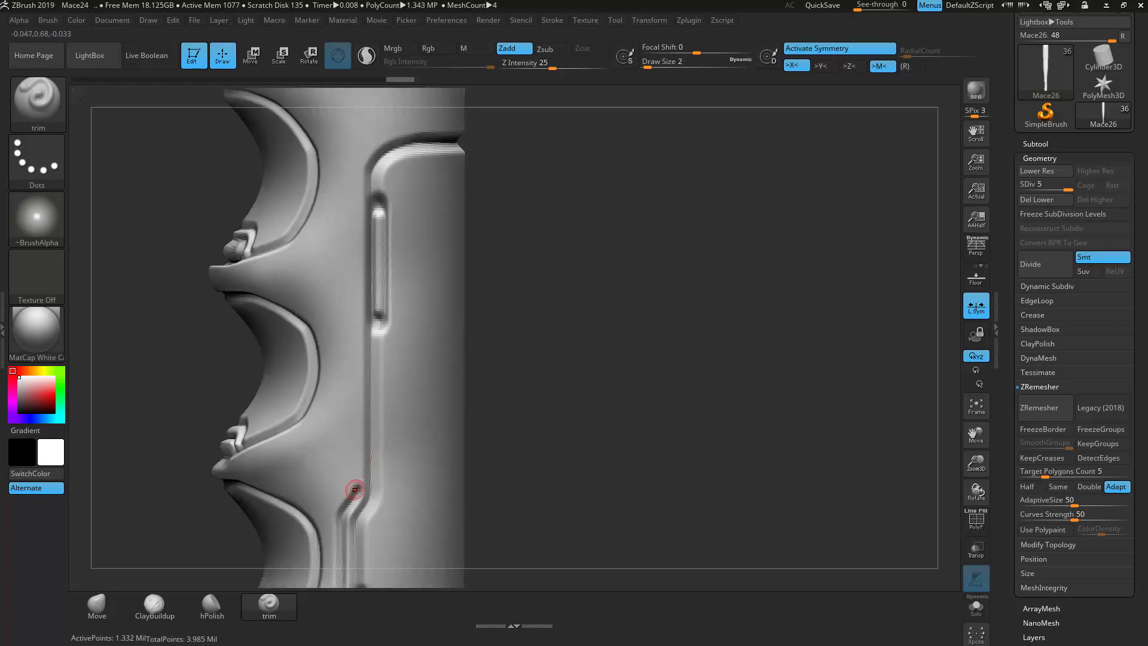
pyautogui.moveTo(357, 488)
pyautogui.keyDown('ctrl'); pyautogui.keyDown('shift'); pyautogui.mouseDown()
pyautogui.moveTo(339, 282)
pyautogui.moveTo(362, 150)
pyautogui.mouseUp(); pyautogui.keyUp('shift'); pyautogui.keyUp('ctrl')
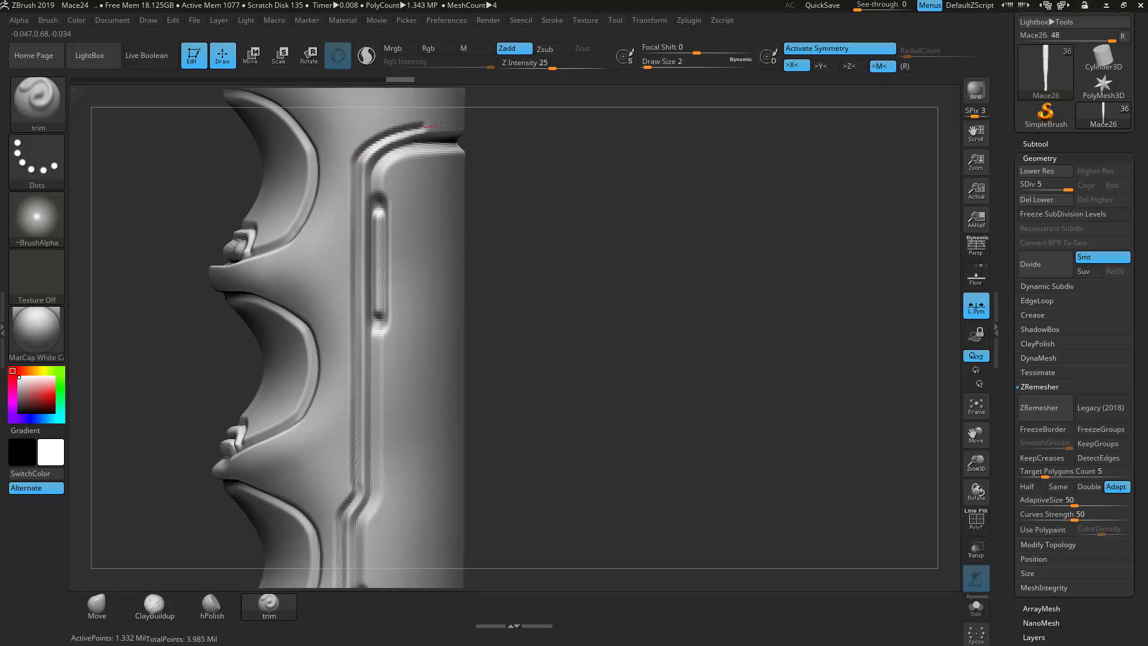
pyautogui.keyDown('shift'); pyautogui.moveTo(505, 128); pyautogui.dragTo(505, 128); pyautogui.keyUp('shift')
# Step: Connect the outer thin line across the back of the grip above the panel's upper edge
pyautogui.moveTo(831, 335)
pyautogui.keyDown('shift'); pyautogui.mouseDown()
pyautogui.moveTo(749, 351)
pyautogui.moveTo(725, 453)
pyautogui.mouseUp(); pyautogui.keyUp('shift')
pyautogui.keyDown('ctrl'); pyautogui.keyDown('shift'); pyautogui.click(362, 238); pyautogui.keyUp('shift'); pyautogui.keyUp('ctrl')
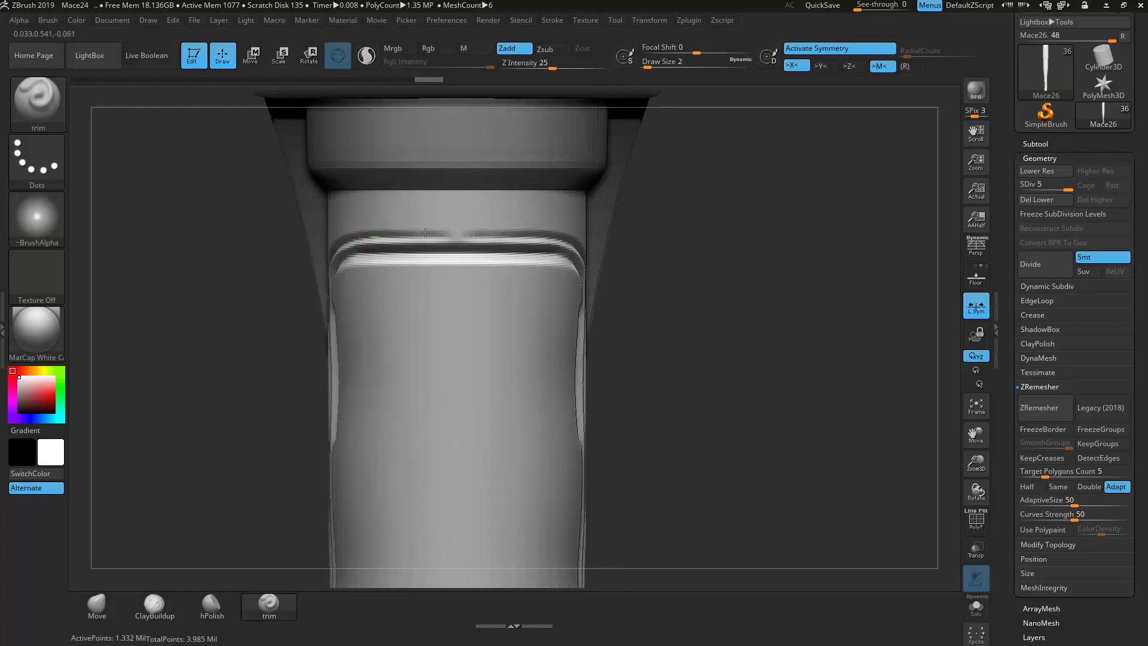
pyautogui.keyDown('ctrl'); pyautogui.keyDown('shift'); pyautogui.moveTo(531, 231); pyautogui.dragTo(551, 231); pyautogui.keyUp('shift'); pyautogui.keyUp('ctrl')
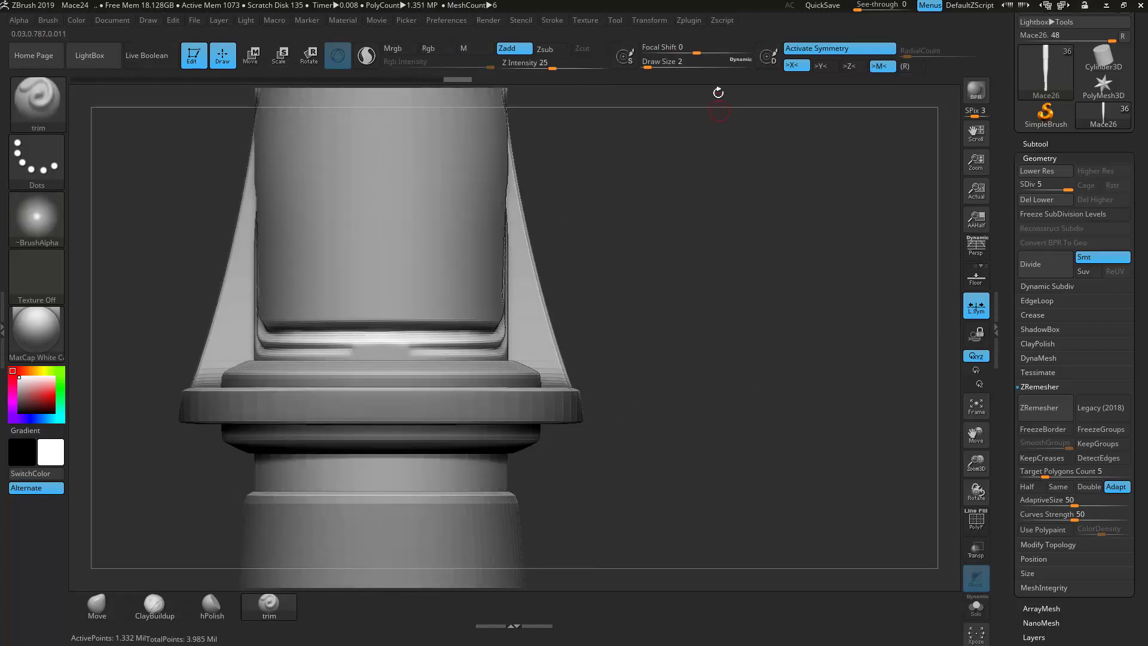
# Step: Sculpt a short rounded bar at draw size 3 in the centre gap of the outer line below the back panel
pyautogui.write('3')
pyautogui.moveTo(419, 346); pyautogui.dragTo(420, 345)
pyautogui.moveTo(330, 350); pyautogui.dragTo(326, 350)
pyautogui.moveTo(702, 346)
pyautogui.mouseDown()
pyautogui.moveTo(697, 364)
pyautogui.moveTo(706, 110)
pyautogui.mouseUp()
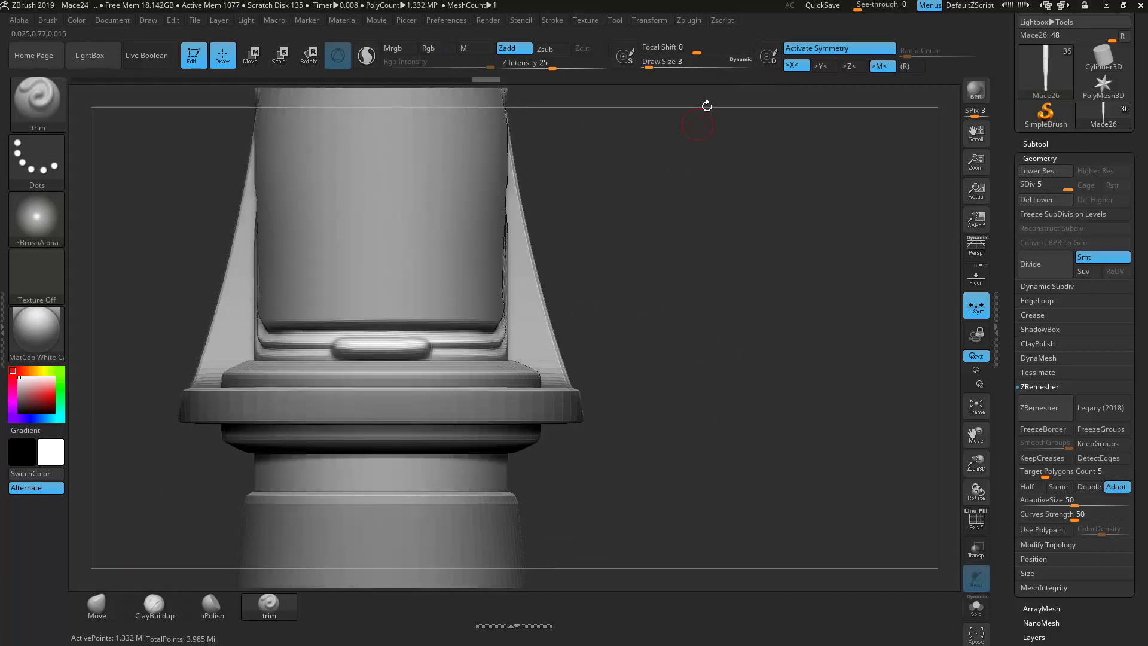
# Step: Set the draw size to 2 and carve a thin line along the upper edge of the rounded bar
pyautogui.click(664, 62)
pyautogui.write('2')
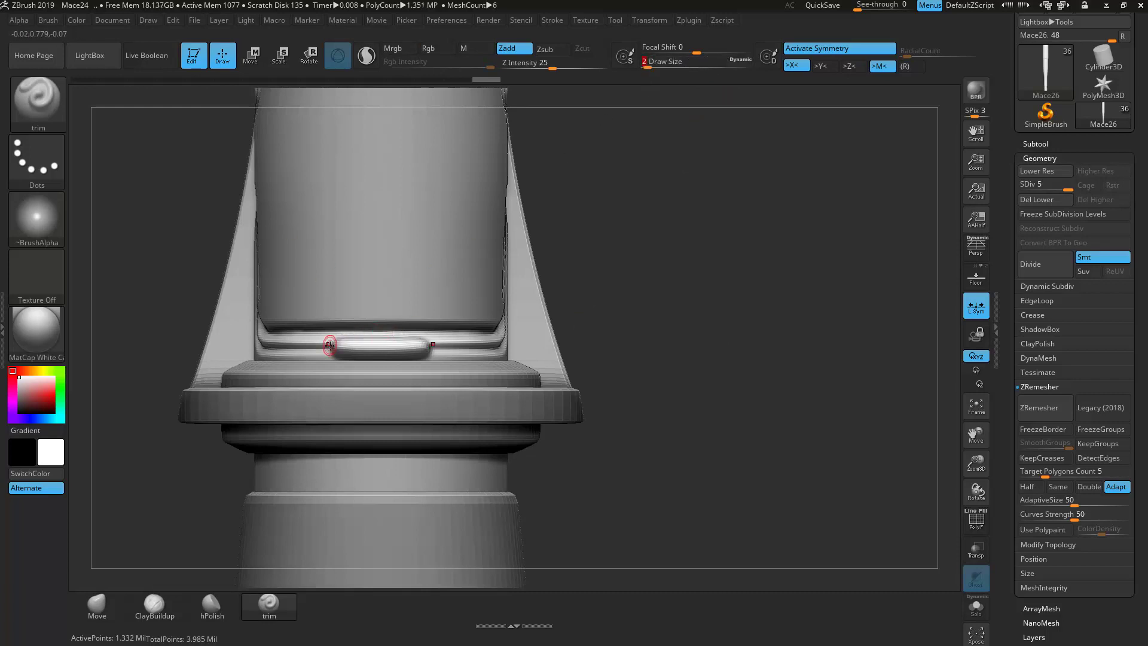
pyautogui.press('Return')
pyautogui.moveTo(338, 330); pyautogui.dragTo(419, 335)
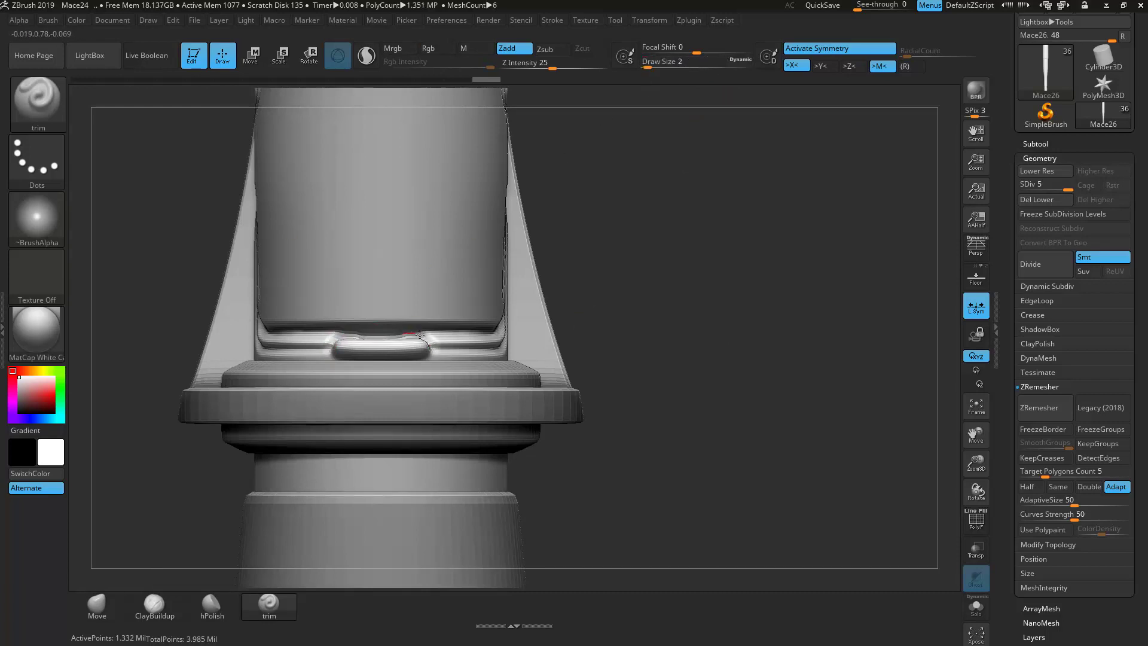
# Step: Inspect the carved grip details together with the knuckle guard and pommel from several angles
pyautogui.moveTo(696, 353); pyautogui.dragTo(734, 368)
pyautogui.press('f')
pyautogui.keyDown('alt'); pyautogui.moveTo(622, 497); pyautogui.dragTo(567, 289); pyautogui.keyUp('alt')
pyautogui.moveTo(600, 353); pyautogui.dragTo(628, 364)
pyautogui.keyDown('alt'); pyautogui.moveTo(628, 364); pyautogui.dragTo(580, 191); pyautogui.keyUp('alt')
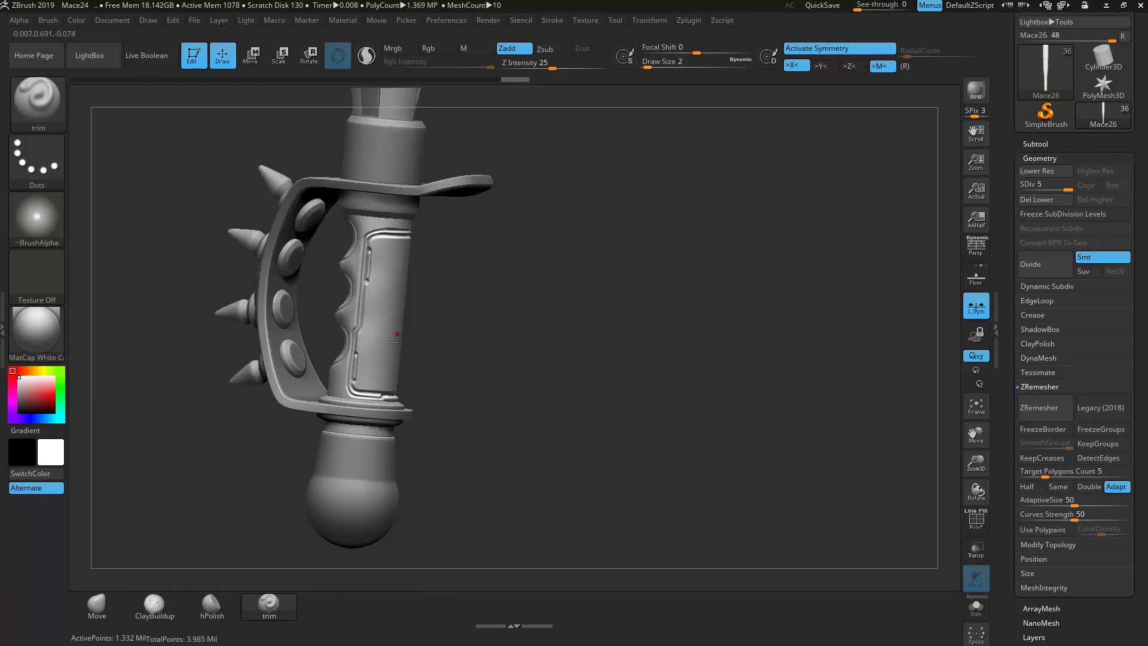
pyautogui.moveTo(632, 397); pyautogui.dragTo(667, 423)
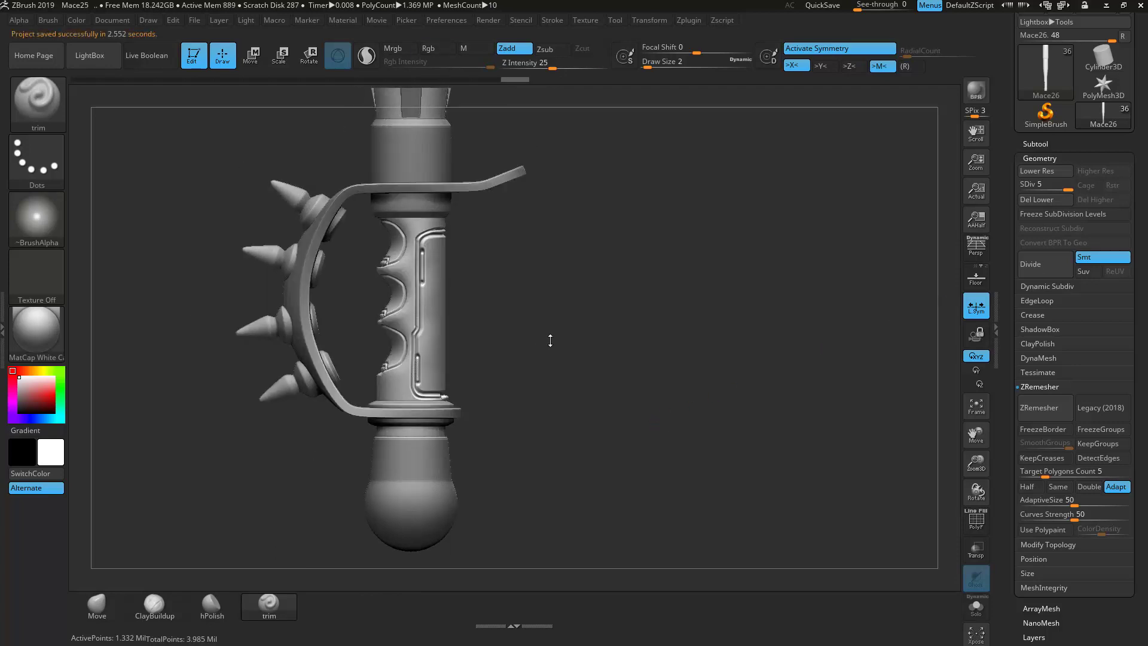
# Step: Isolate the knuckle guard, remesh it with ZRemesher and subdivide it to level 4
pyautogui.keyDown('alt'); pyautogui.click(311, 248); pyautogui.keyUp('alt')
pyautogui.moveTo(604, 286); pyautogui.dragTo(826, 345)
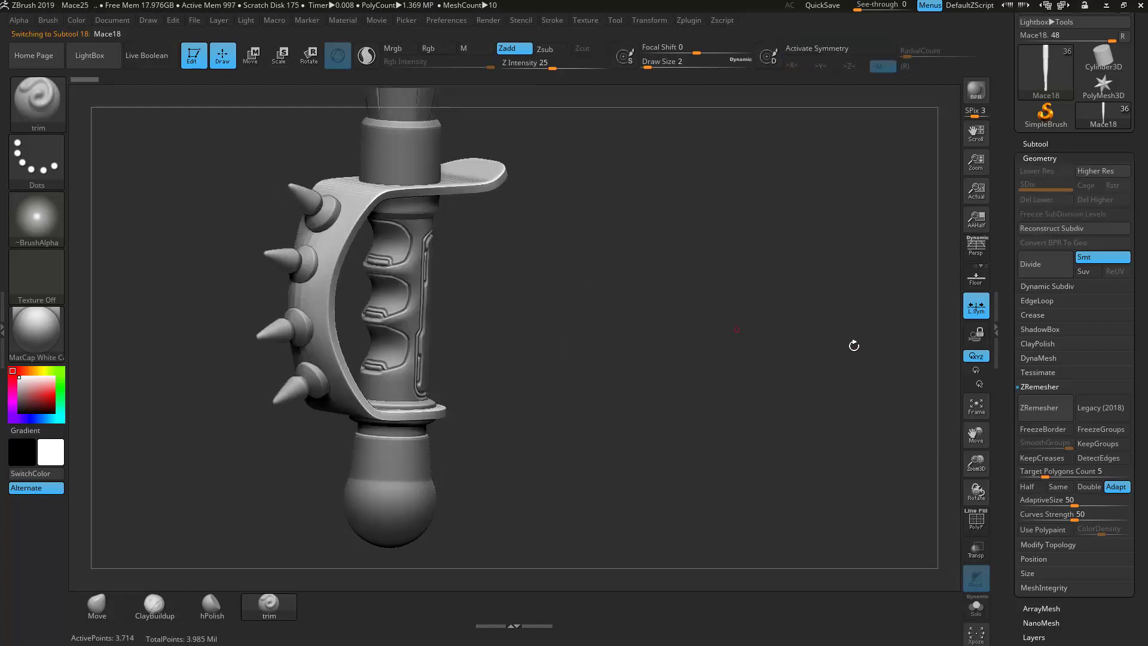
pyautogui.click(976, 606)
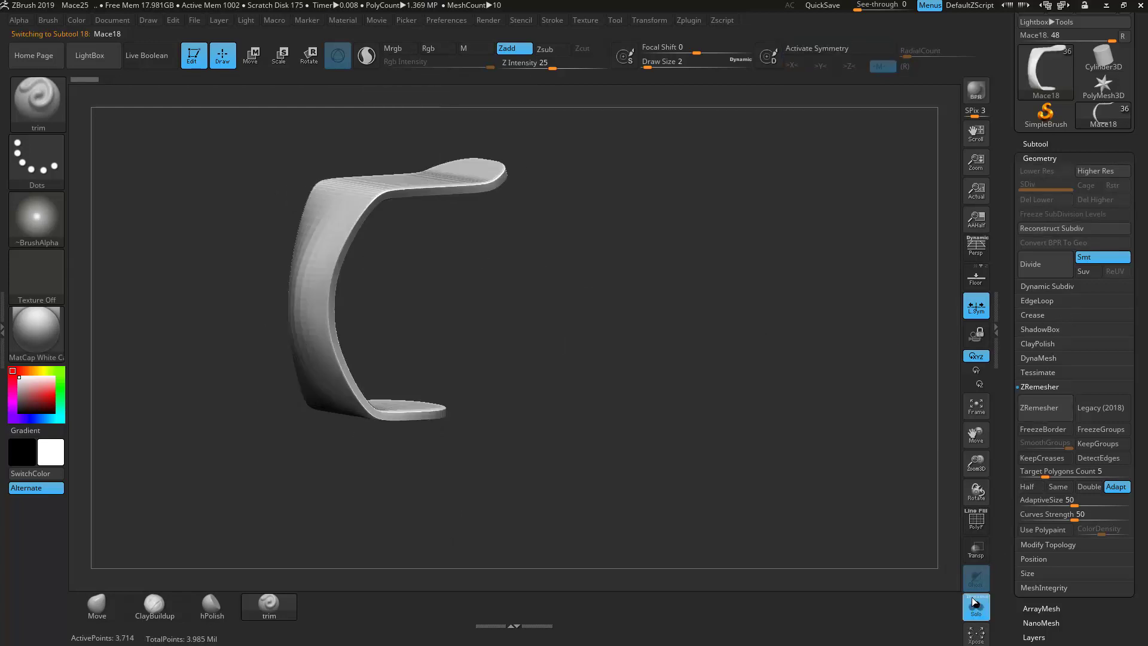
pyautogui.click(1043, 408)
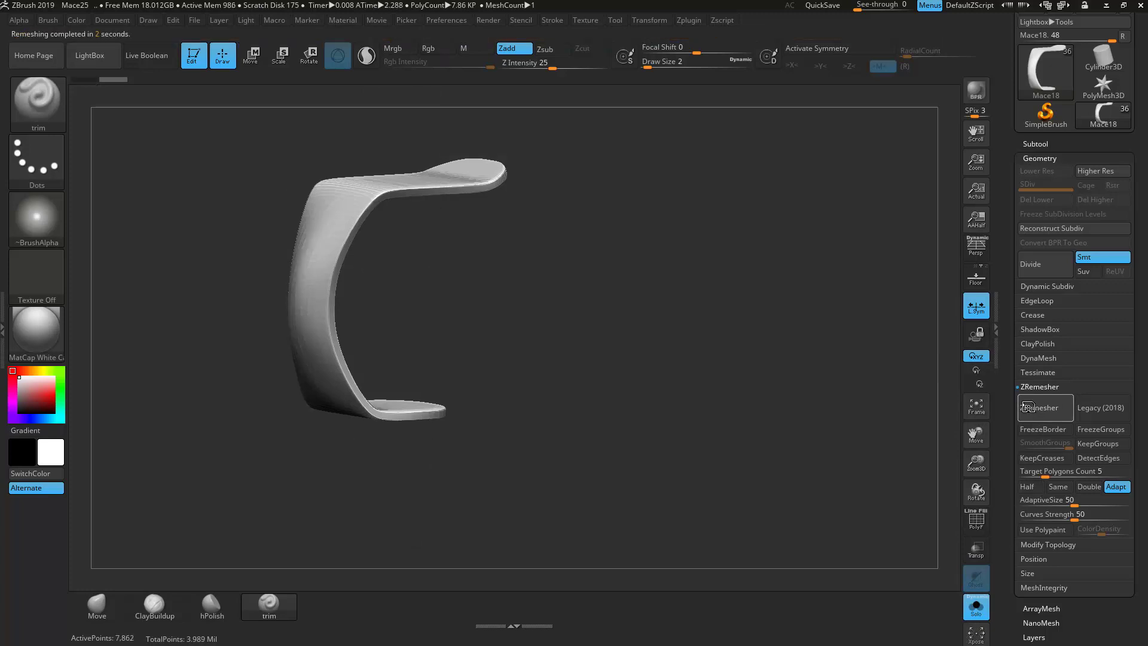
pyautogui.hotkey('ctrl', 'd')
pyautogui.hotkey('ctrl', 'd')
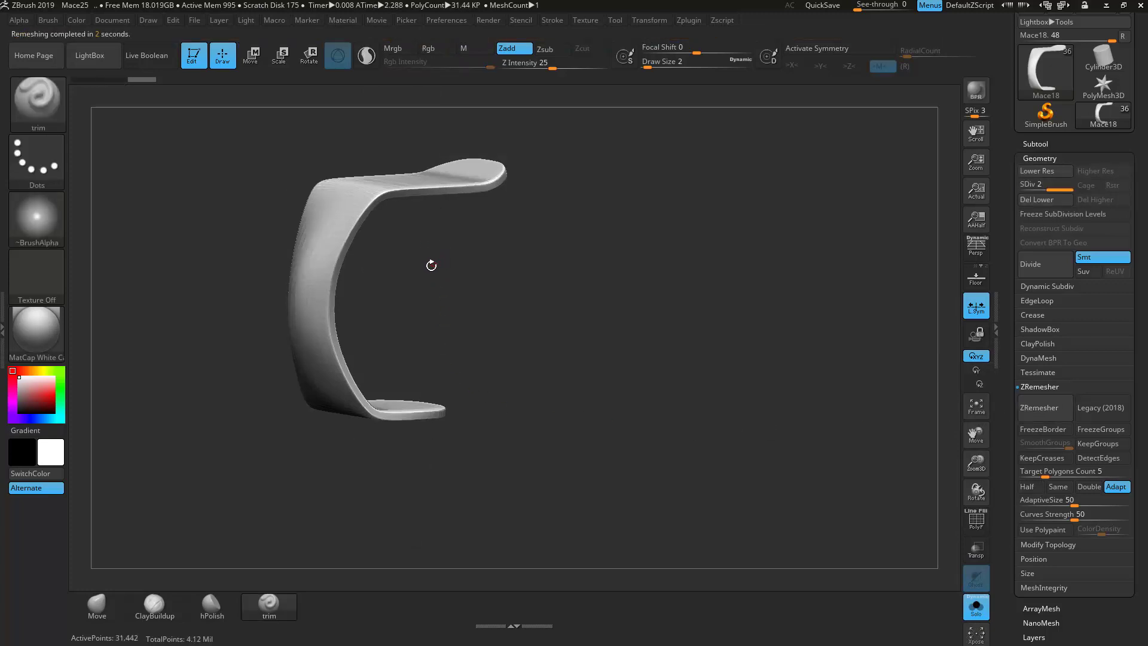
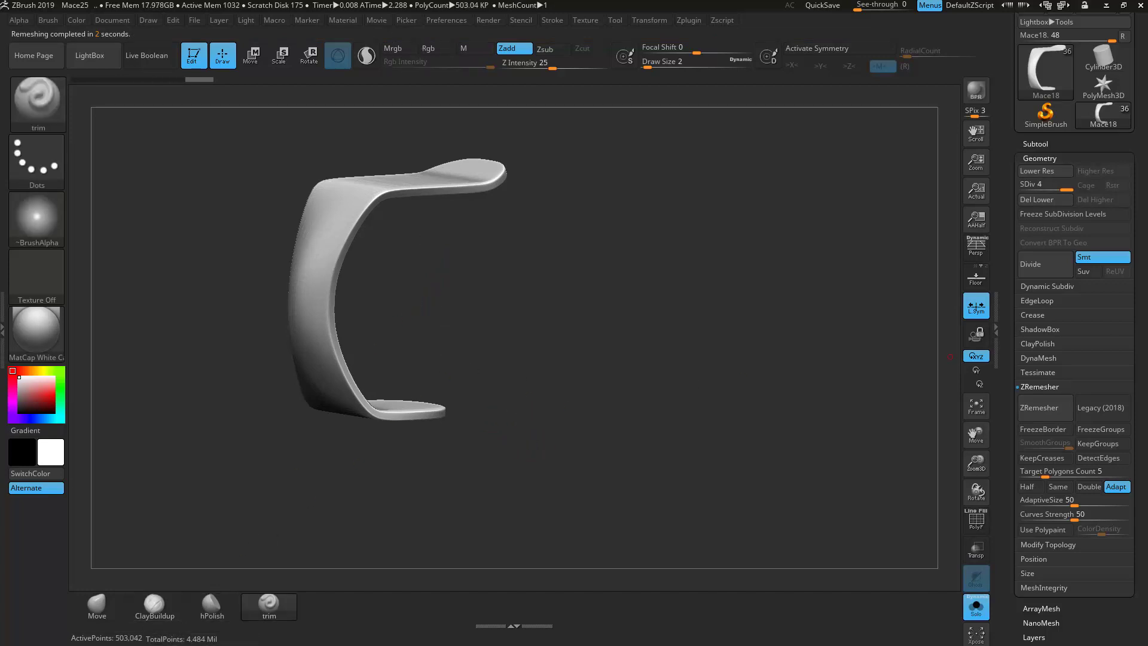
# Step: Load the Tracks1 brush from the Tracks brush folder in LightBox
pyautogui.click(90, 57)
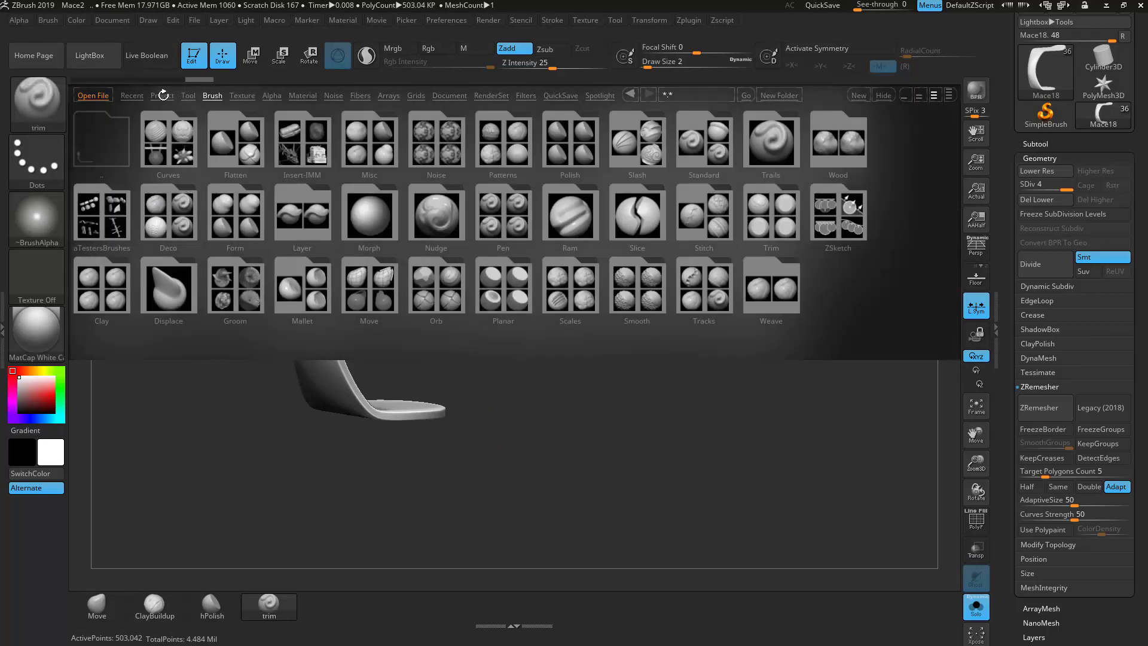
pyautogui.click(131, 96)
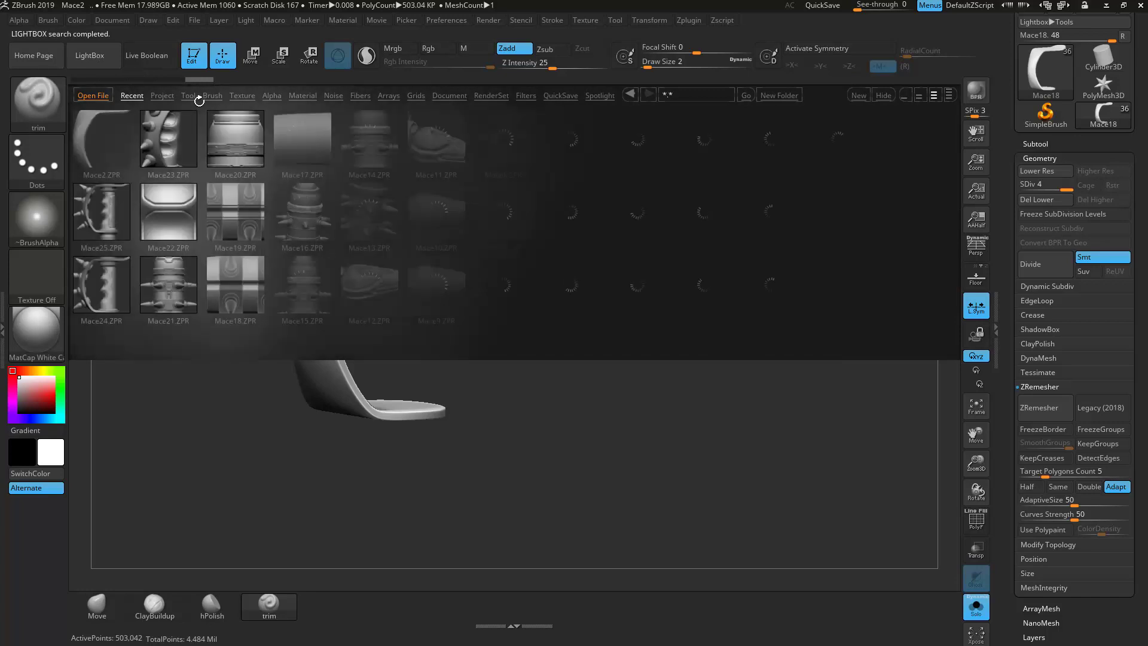
pyautogui.click(210, 94)
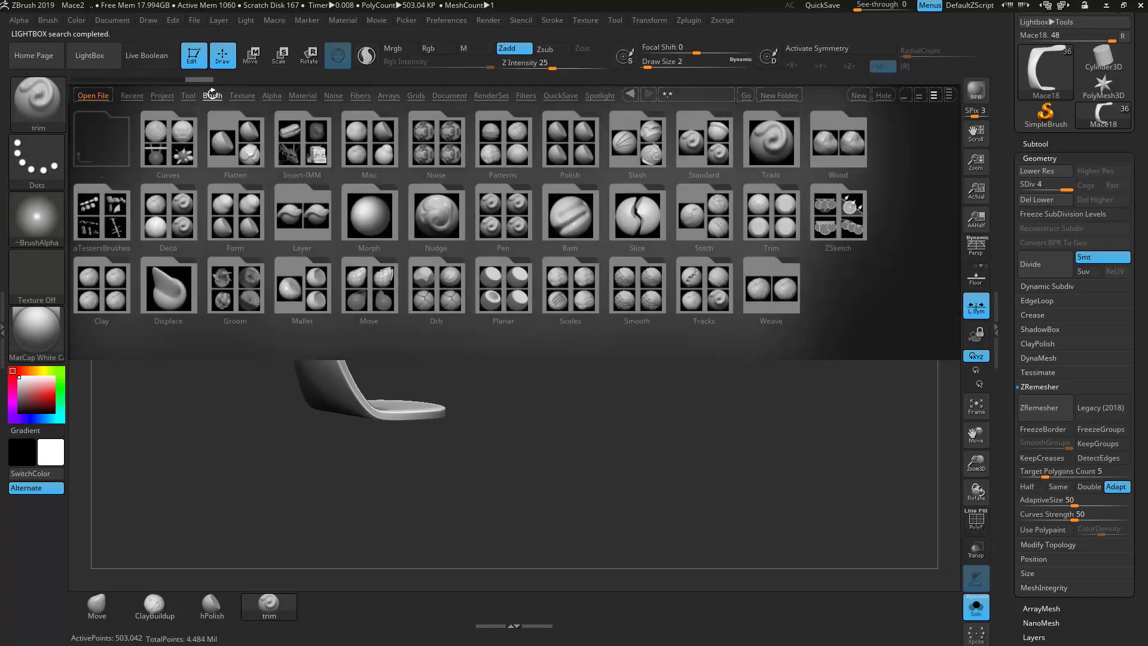
pyautogui.doubleClick(689, 292)
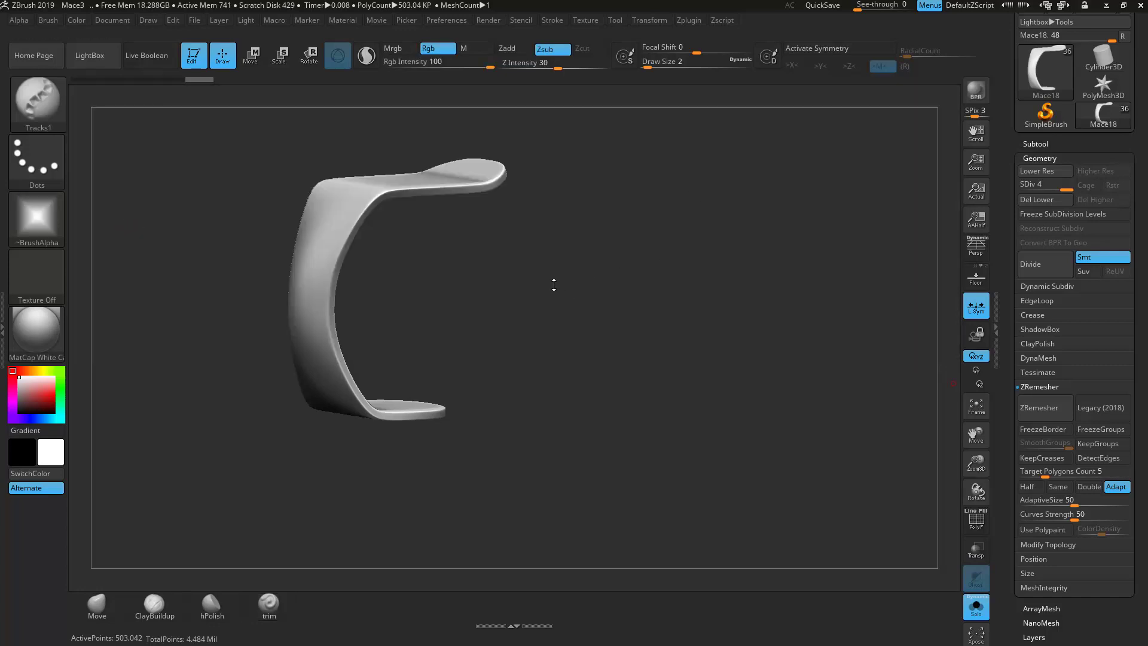
# Step: Try Tracks1 strokes on the upper part of the guard's outer face at draw sizes 2 and 3
pyautogui.moveTo(554, 285)
pyautogui.mouseDown()
pyautogui.moveTo(570, 280)
pyautogui.moveTo(355, 242)
pyautogui.moveTo(340, 292)
pyautogui.mouseUp()
pyautogui.moveTo(526, 296)
pyautogui.keyDown('alt'); pyautogui.mouseDown()
pyautogui.moveTo(597, 318)
pyautogui.moveTo(622, 352)
pyautogui.mouseUp(); pyautogui.keyUp('alt')
pyautogui.hotkey('ctrl', 'z')
pyautogui.hotkey('ctrl', 'z')
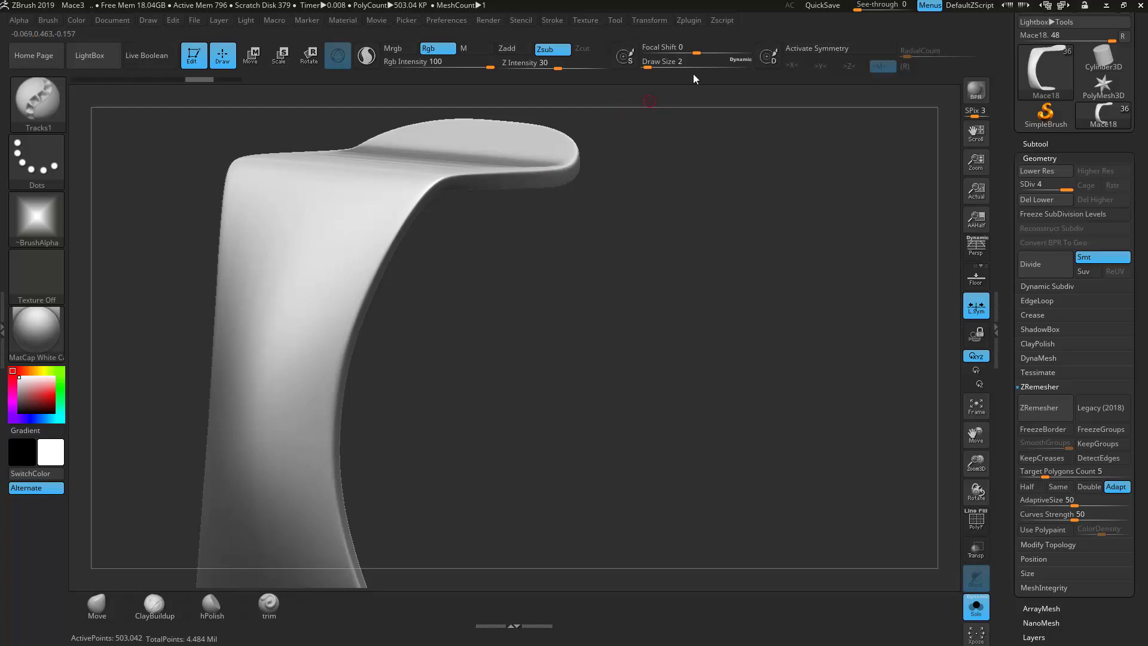
pyautogui.click(661, 63)
pyautogui.write('3')
pyautogui.moveTo(369, 213); pyautogui.dragTo(320, 353)
pyautogui.hotkey('ctrl', 'z')
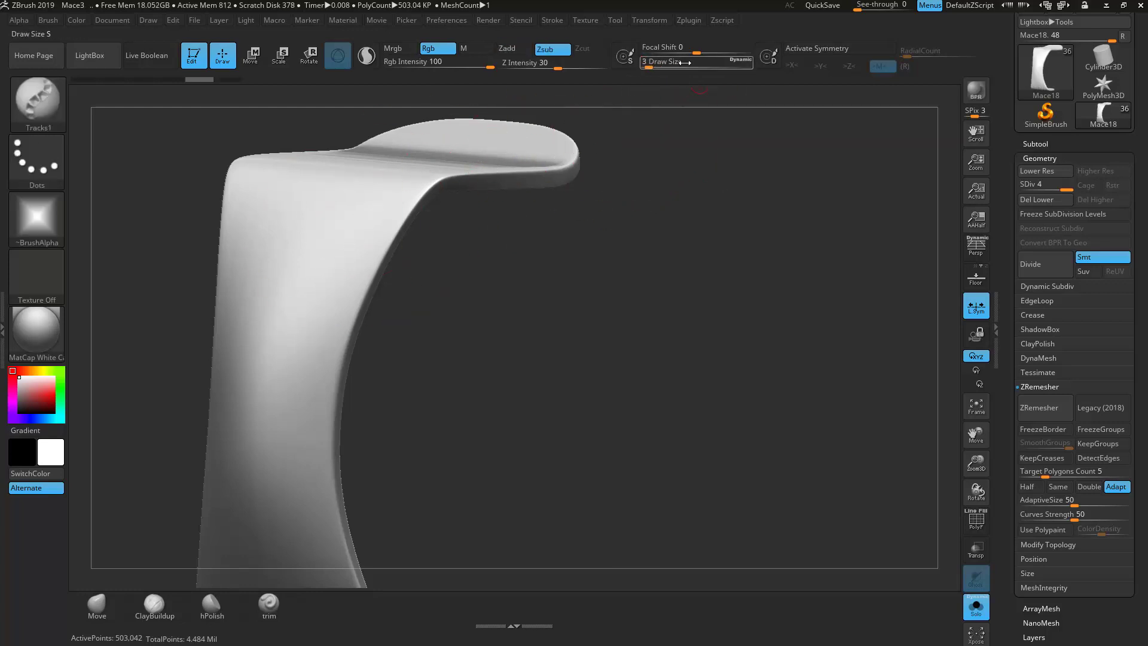
# Step: Try Tracks1 strokes down the guard's outer face at draw sizes 29 and 11
pyautogui.click(684, 62)
pyautogui.write('29')
pyautogui.moveTo(377, 206)
pyautogui.mouseDown()
pyautogui.moveTo(331, 260)
pyautogui.moveTo(278, 401)
pyautogui.moveTo(287, 538)
pyautogui.mouseUp()
pyautogui.moveTo(557, 444)
pyautogui.keyDown('alt'); pyautogui.mouseDown()
pyautogui.moveTo(661, 271)
pyautogui.moveTo(598, 195)
pyautogui.moveTo(558, 327)
pyautogui.mouseUp(); pyautogui.keyUp('alt')
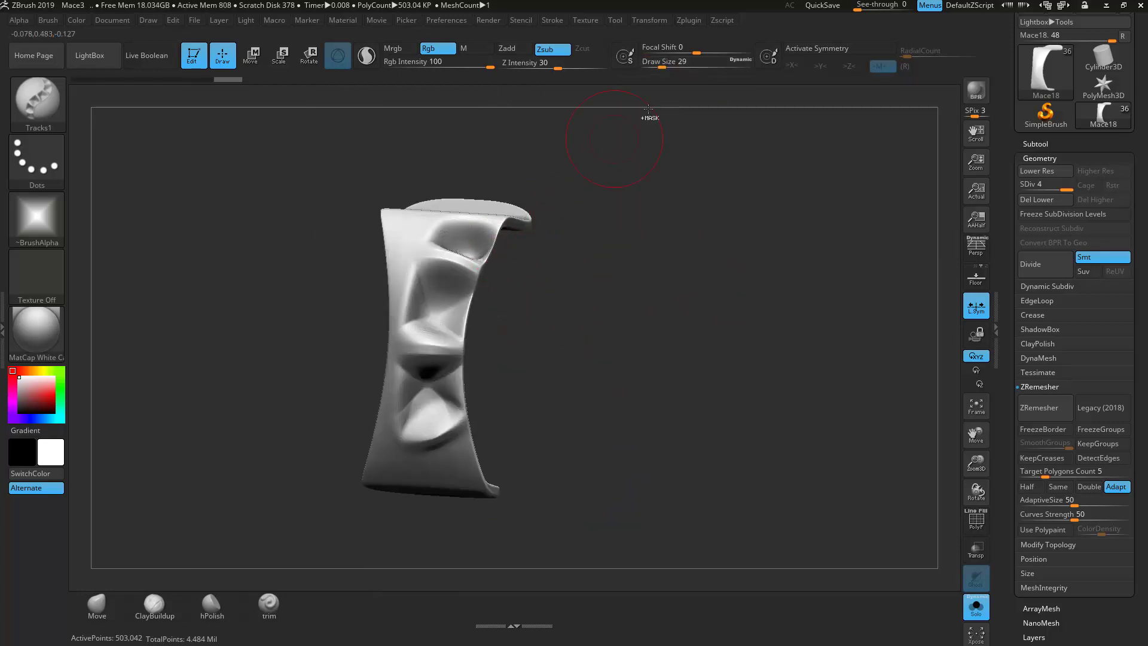
pyautogui.hotkey('ctrl', 'z')
pyautogui.hotkey('ctrl', 'z')
pyautogui.hotkey('ctrl', 'z')
pyautogui.moveTo(662, 63); pyautogui.dragTo(652, 67)
pyautogui.moveTo(461, 225)
pyautogui.mouseDown()
pyautogui.moveTo(418, 371)
pyautogui.moveTo(451, 478)
pyautogui.mouseUp()
pyautogui.hotkey('ctrl', 'z')
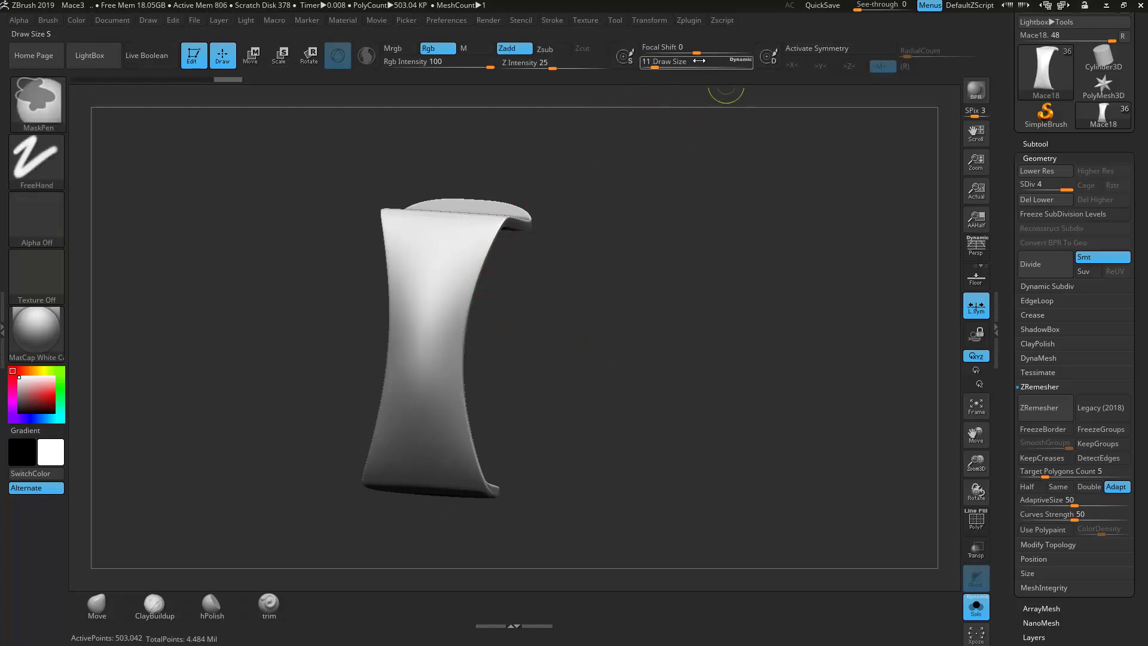
# Step: Set the draw size to 7 and test a Tracks1 stroke down the guard's outer face, then undo it
pyautogui.moveTo(687, 67); pyautogui.dragTo(652, 67)
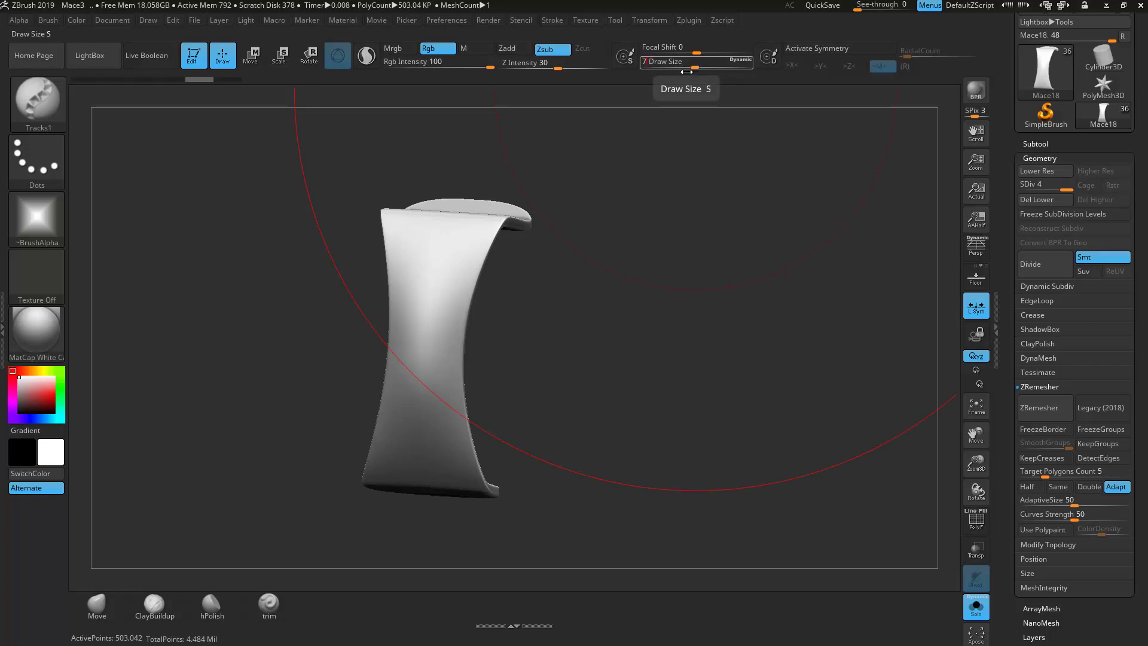
pyautogui.moveTo(478, 223)
pyautogui.mouseDown()
pyautogui.moveTo(427, 378)
pyautogui.moveTo(453, 486)
pyautogui.mouseUp()
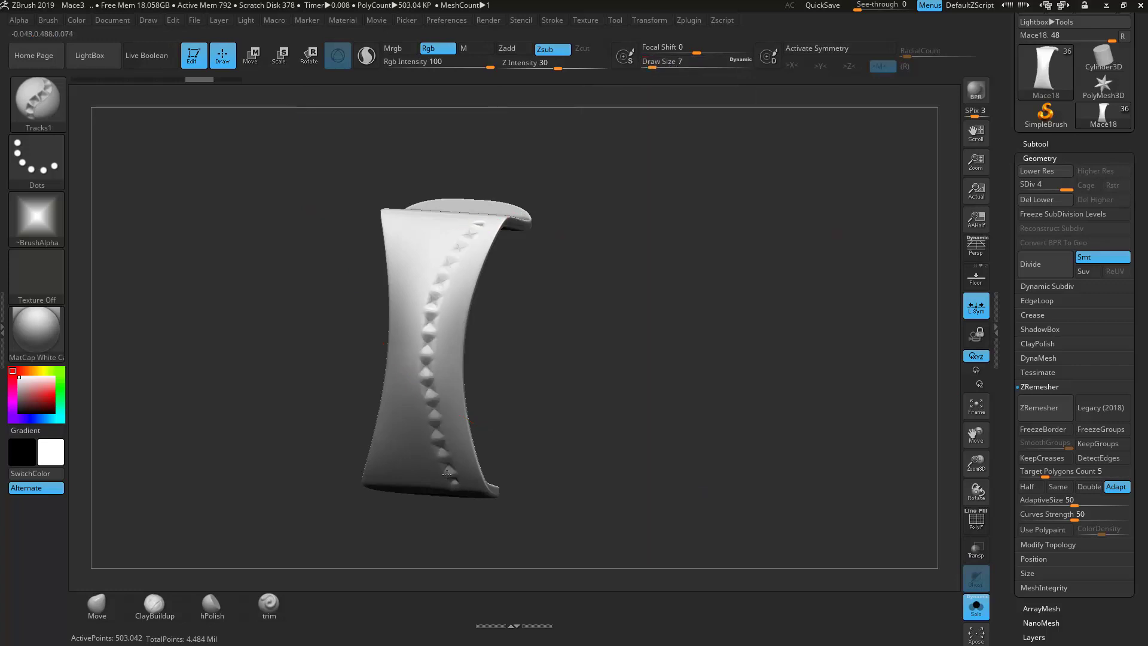
pyautogui.press('ctrl')
pyautogui.hotkey('ctrl', 'z')
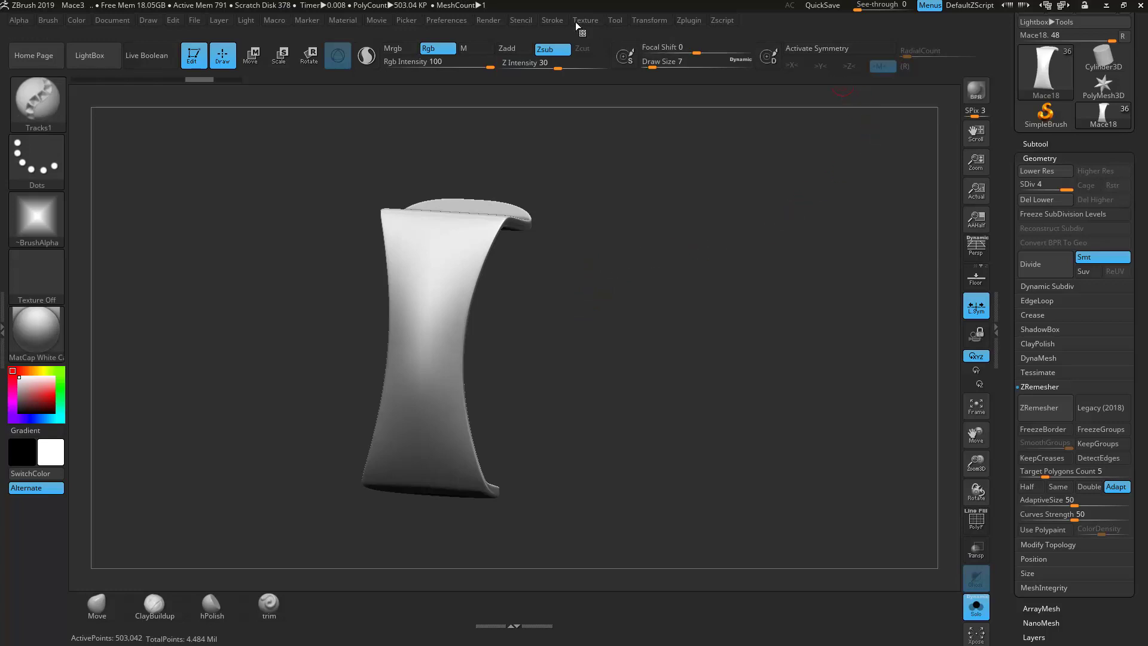
# Step: Dock the Stroke palette beside the canvas and turn on LazyMouse for the Tracks1 brush
pyautogui.click(552, 22)
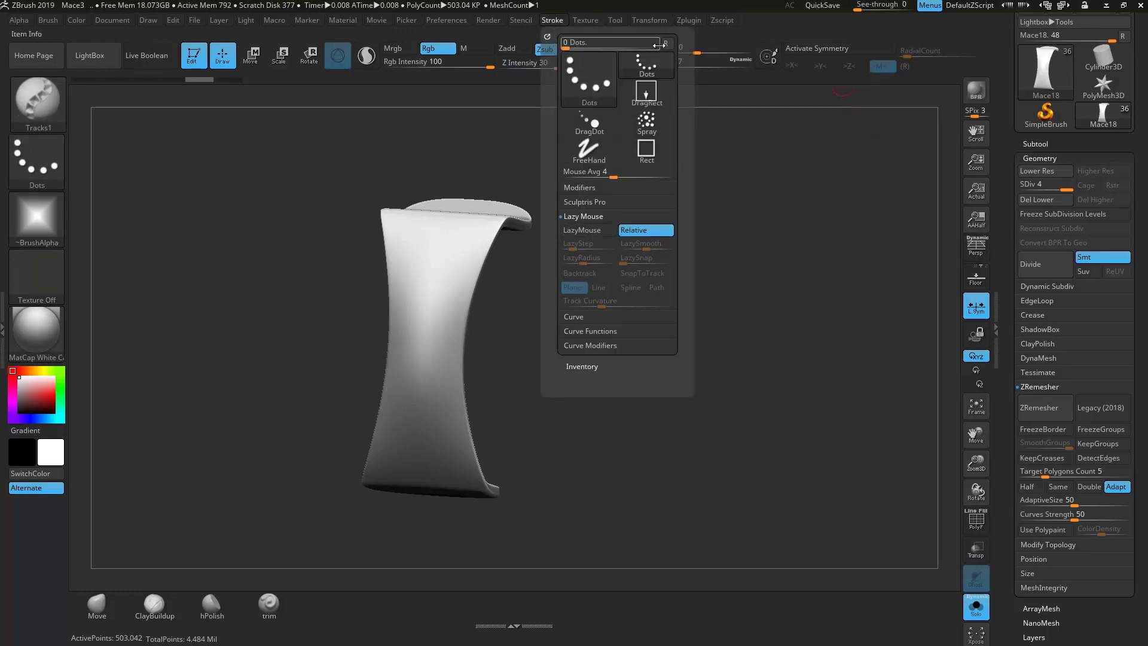
pyautogui.moveTo(548, 38); pyautogui.dragTo(1077, 119)
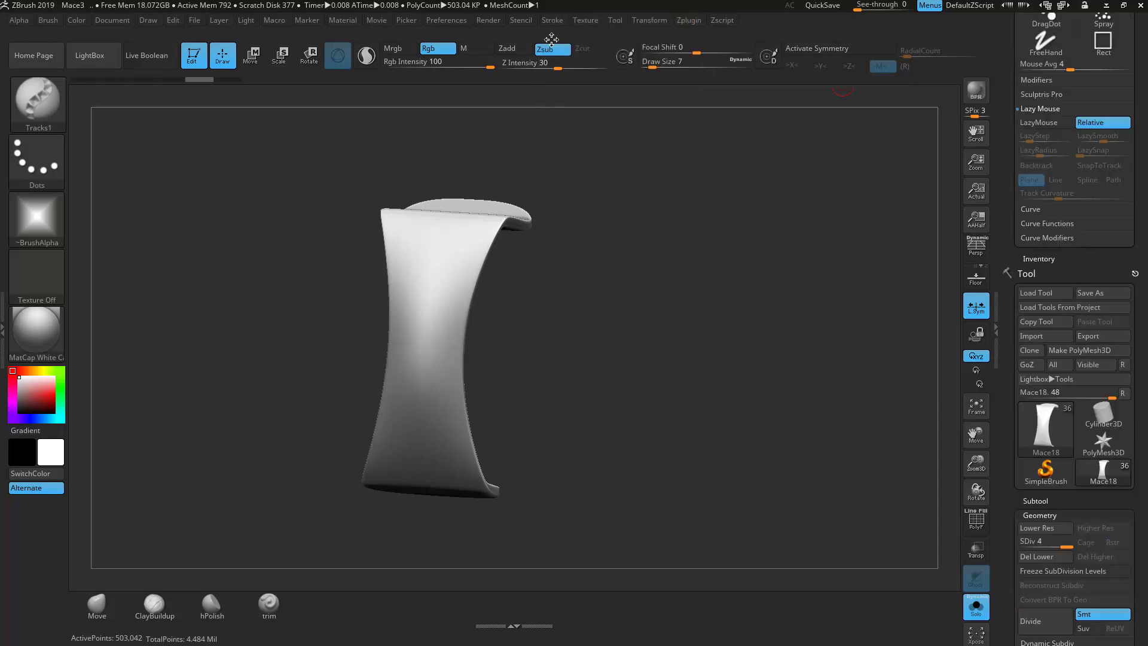
pyautogui.moveTo(1145, 131); pyautogui.dragTo(1140, 200)
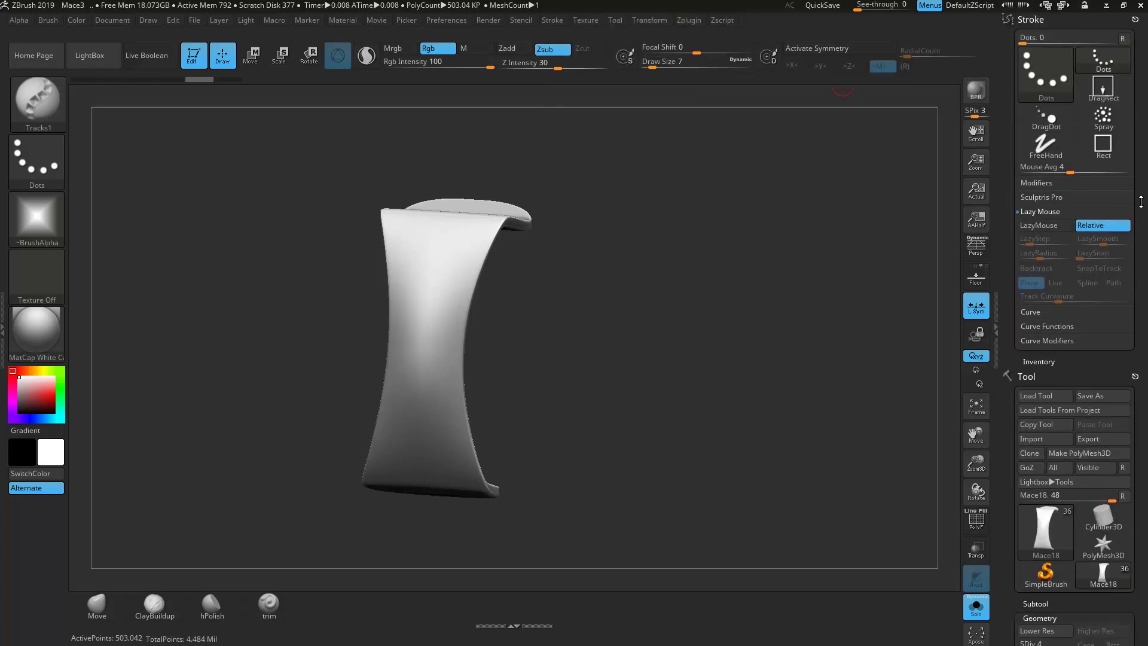
pyautogui.click(1040, 226)
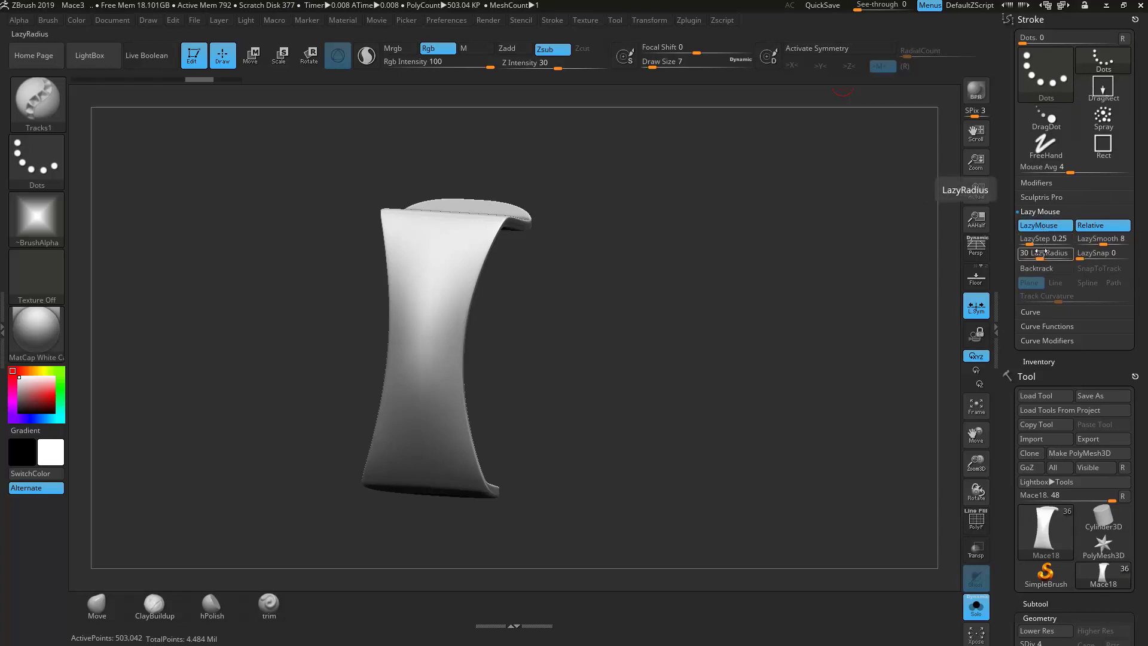
# Step: Set the Tracks1 brush's LazyRadius to 50 and its Z Intensity to 50
pyautogui.moveTo(479, 225)
pyautogui.mouseDown()
pyautogui.moveTo(440, 395)
pyautogui.moveTo(454, 477)
pyautogui.moveTo(484, 502)
pyautogui.mouseUp()
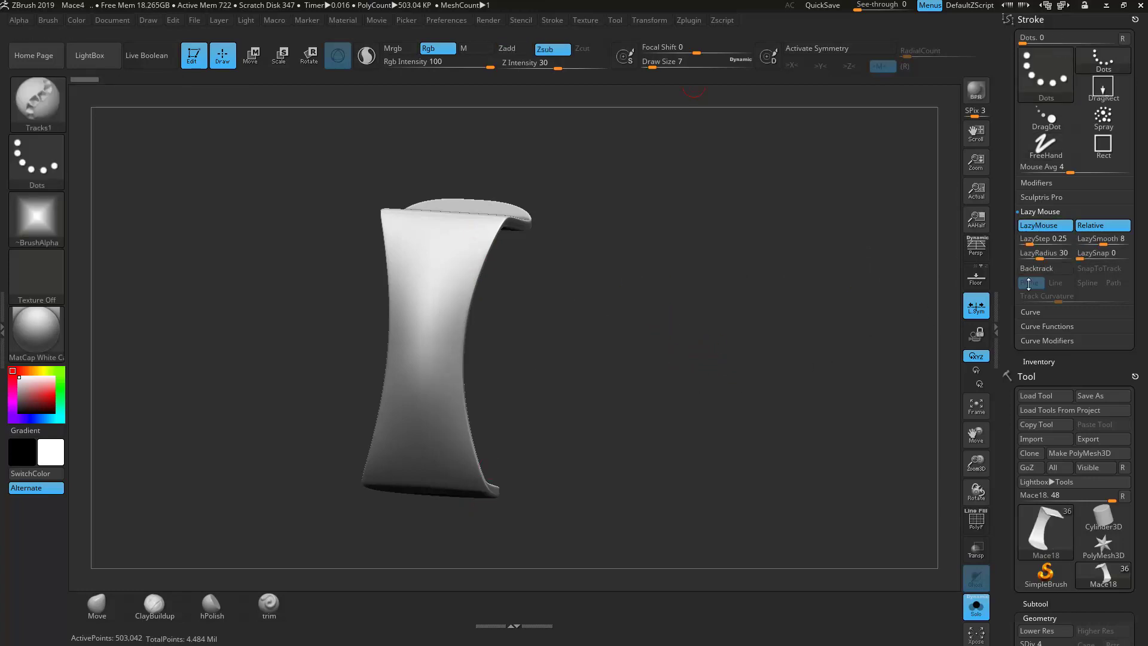
pyautogui.moveTo(1063, 251); pyautogui.dragTo(1050, 251)
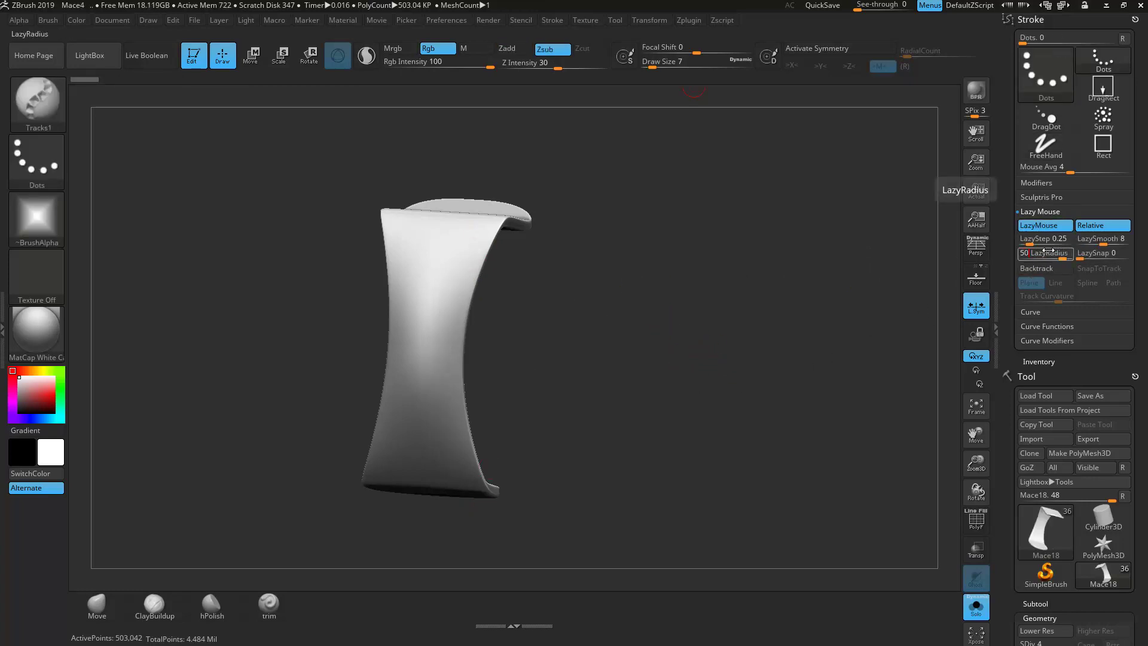
pyautogui.moveTo(546, 68); pyautogui.dragTo(524, 72)
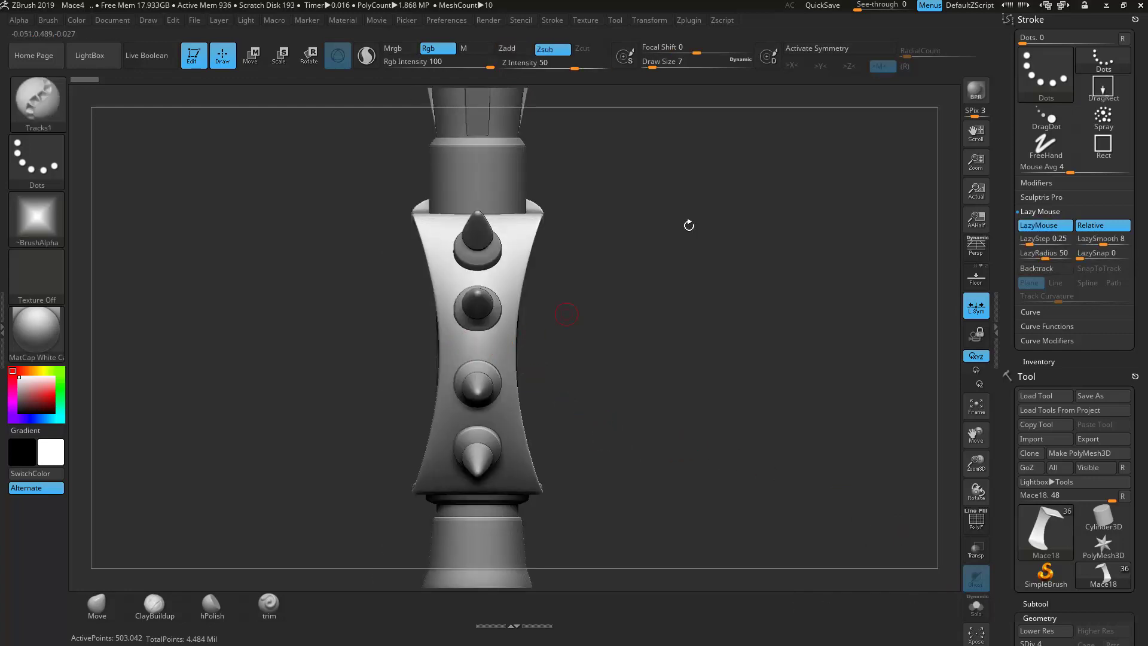
# Step: Activate X symmetry and stamp mirrored rows of pyramid studs along both long edges of the guard, using transparency to see past the spikes
pyautogui.click(816, 49)
pyautogui.click(792, 66)
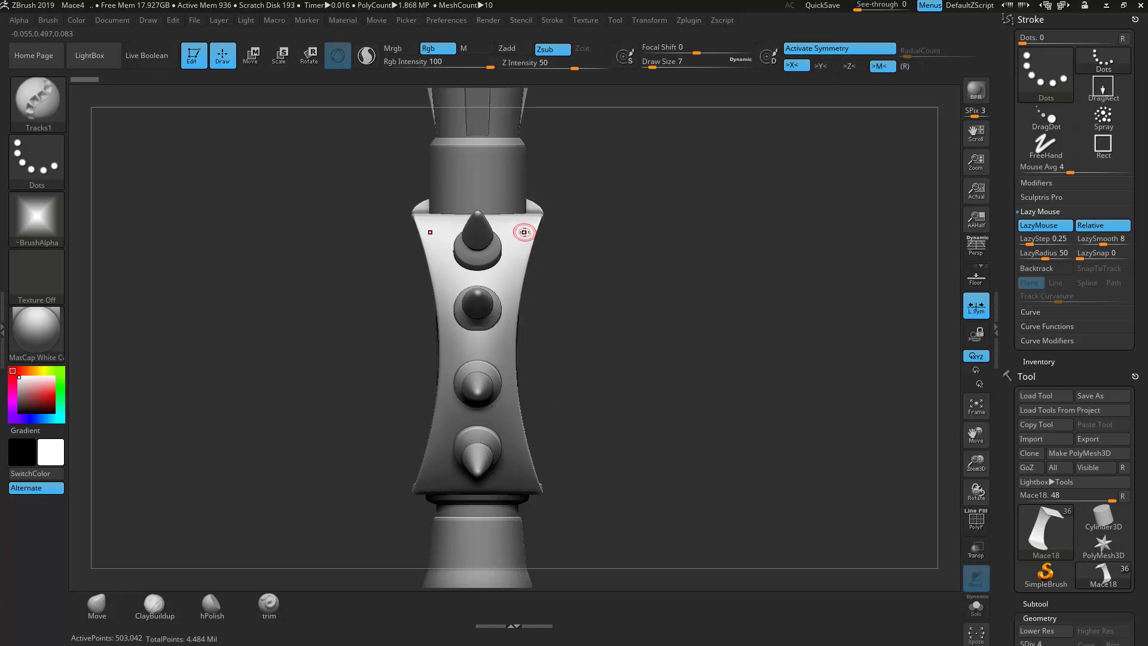
pyautogui.moveTo(510, 256); pyautogui.dragTo(501, 378)
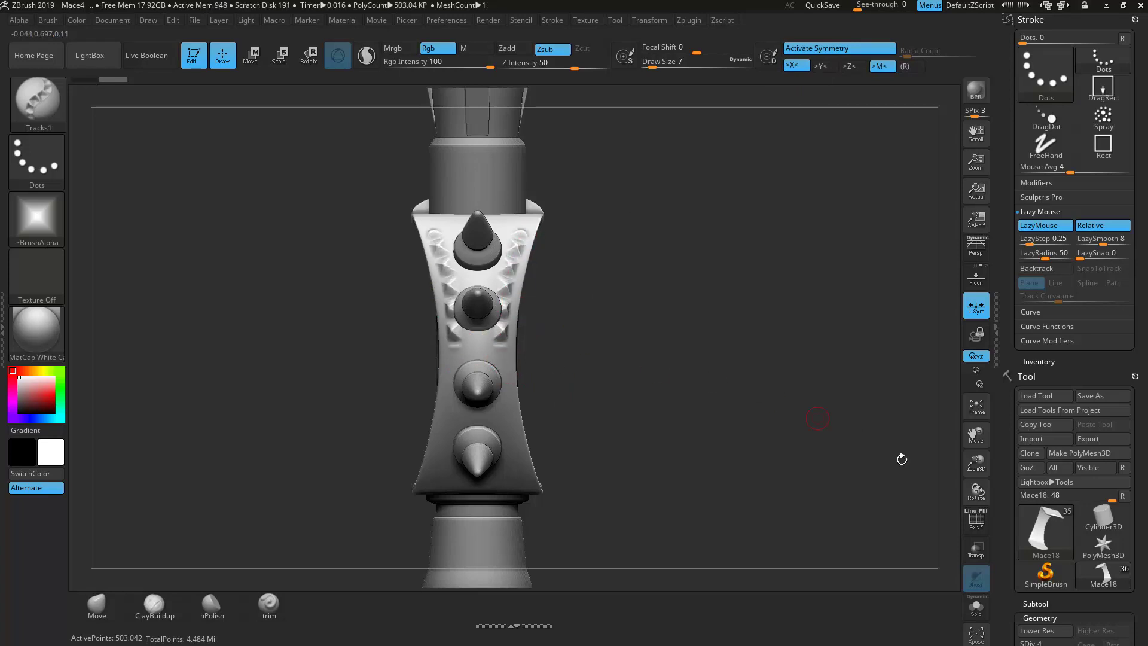
pyautogui.click(976, 549)
pyautogui.moveTo(508, 424)
pyautogui.mouseDown()
pyautogui.moveTo(510, 275)
pyautogui.moveTo(534, 213)
pyautogui.moveTo(562, 191)
pyautogui.mouseUp()
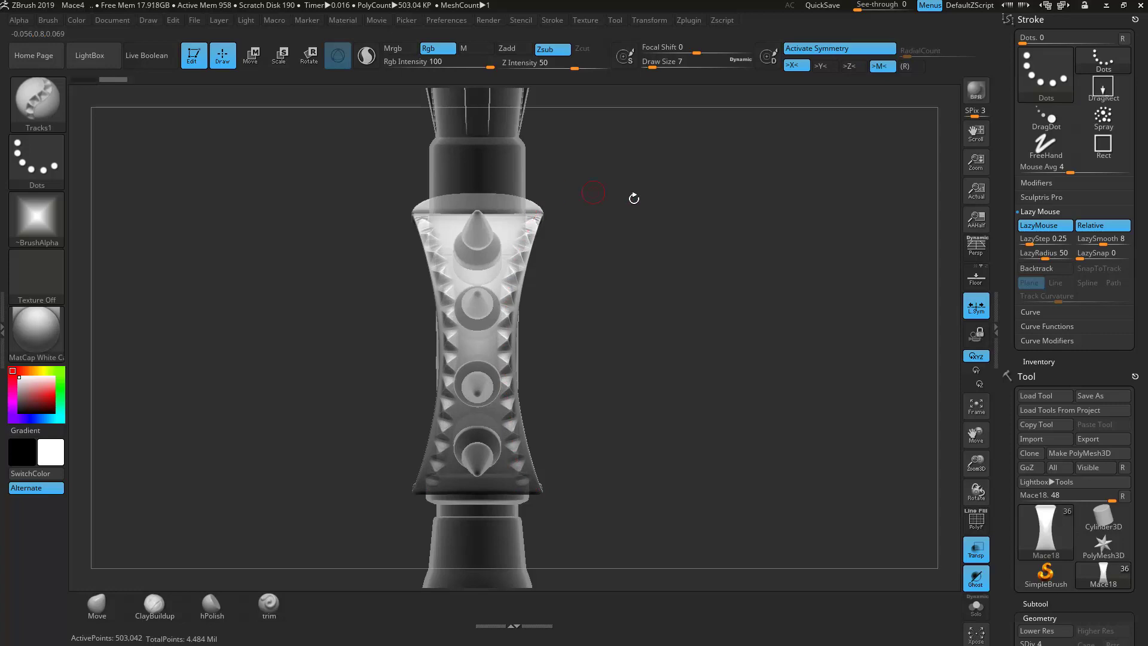
# Step: Turn transparency off and inspect the studded guard together with the rest of the mace from several angles
pyautogui.moveTo(647, 257); pyautogui.dragTo(670, 303)
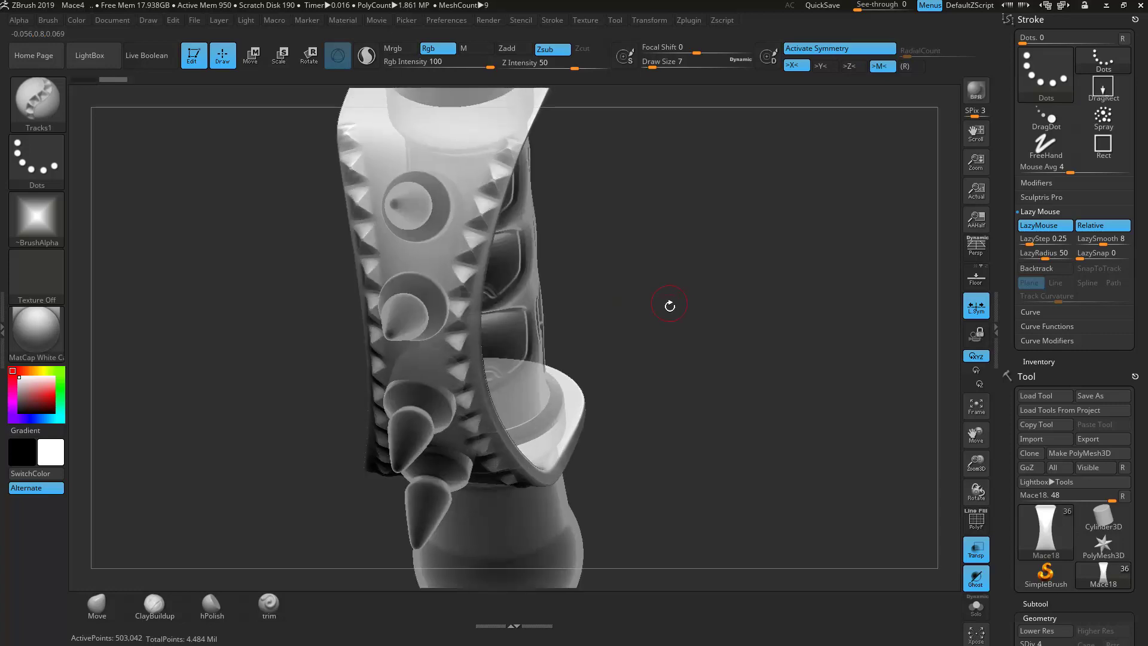
pyautogui.click(976, 549)
pyautogui.moveTo(777, 473); pyautogui.dragTo(705, 458)
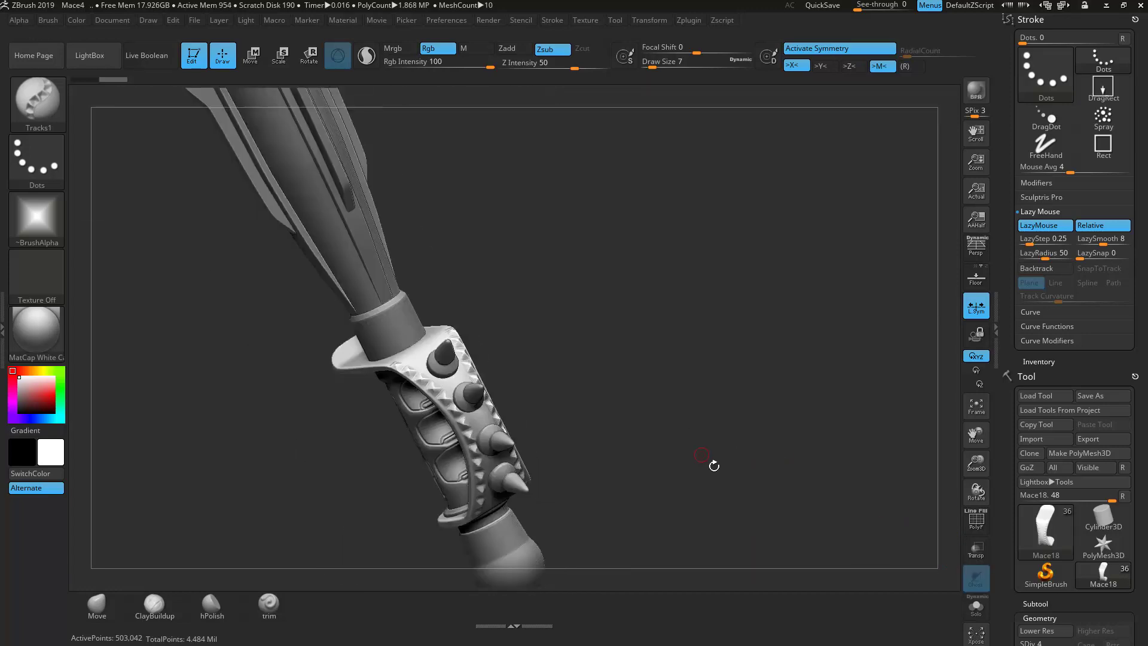
pyautogui.moveTo(706, 497); pyautogui.dragTo(793, 400)
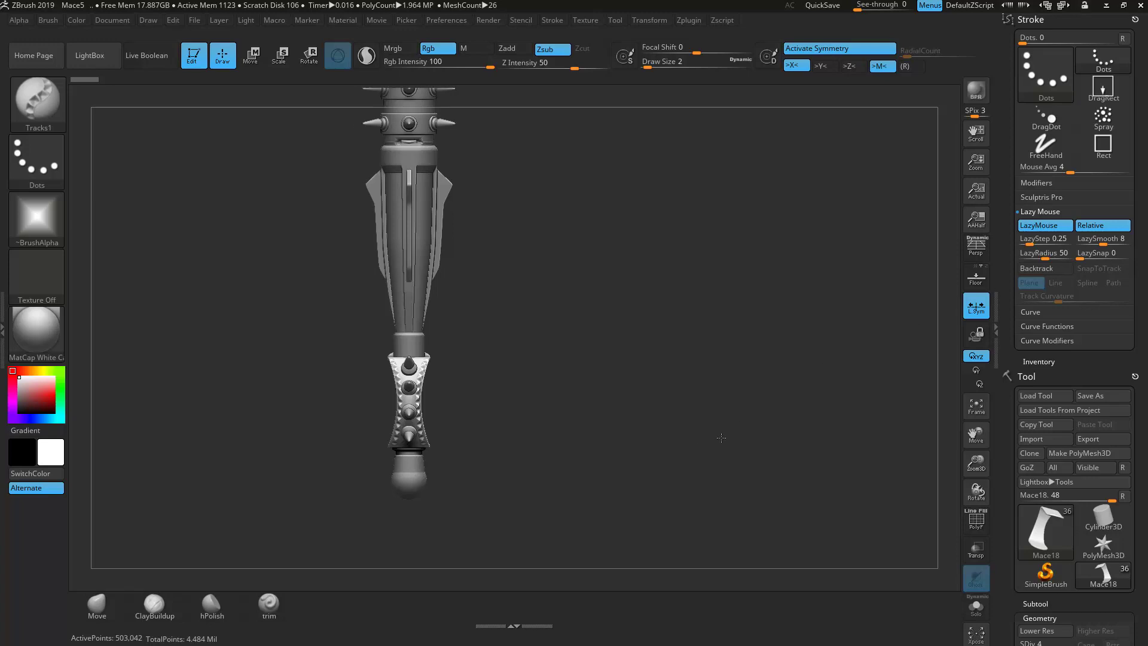
pyautogui.moveTo(721, 438); pyautogui.dragTo(692, 445)
pyautogui.moveTo(664, 377)
pyautogui.mouseDown()
pyautogui.moveTo(716, 420)
pyautogui.moveTo(730, 334)
pyautogui.mouseUp()
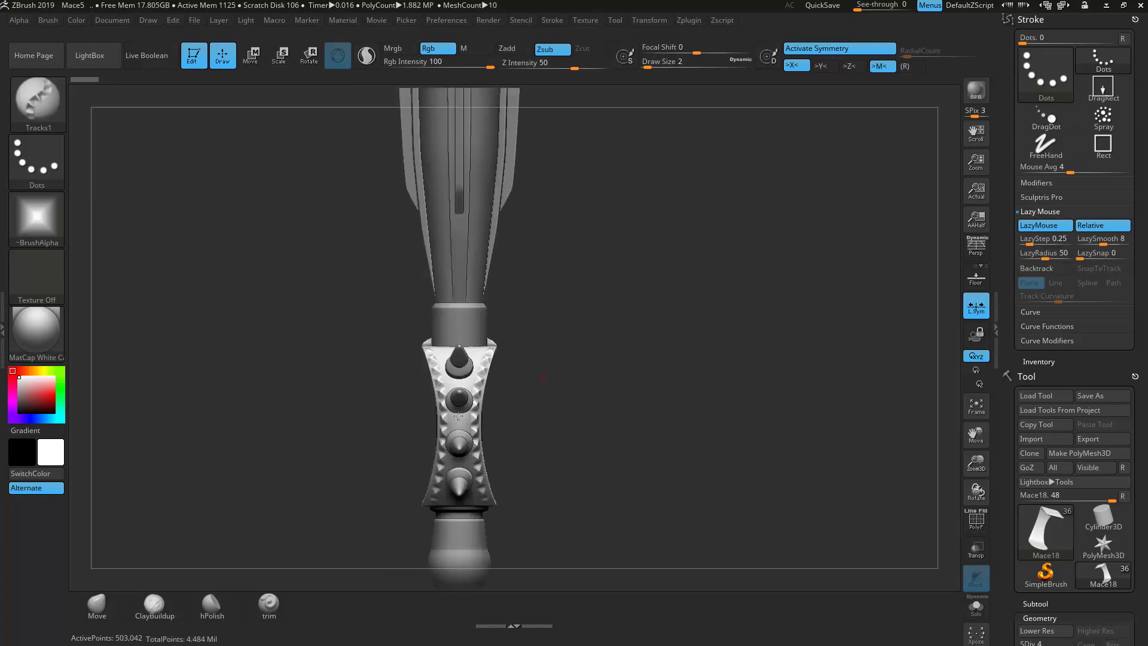
# Step: Isolate the guard and carve a groove with the trim brush at draw size 2 along the side edge of its upper arm
pyautogui.click(274, 609)
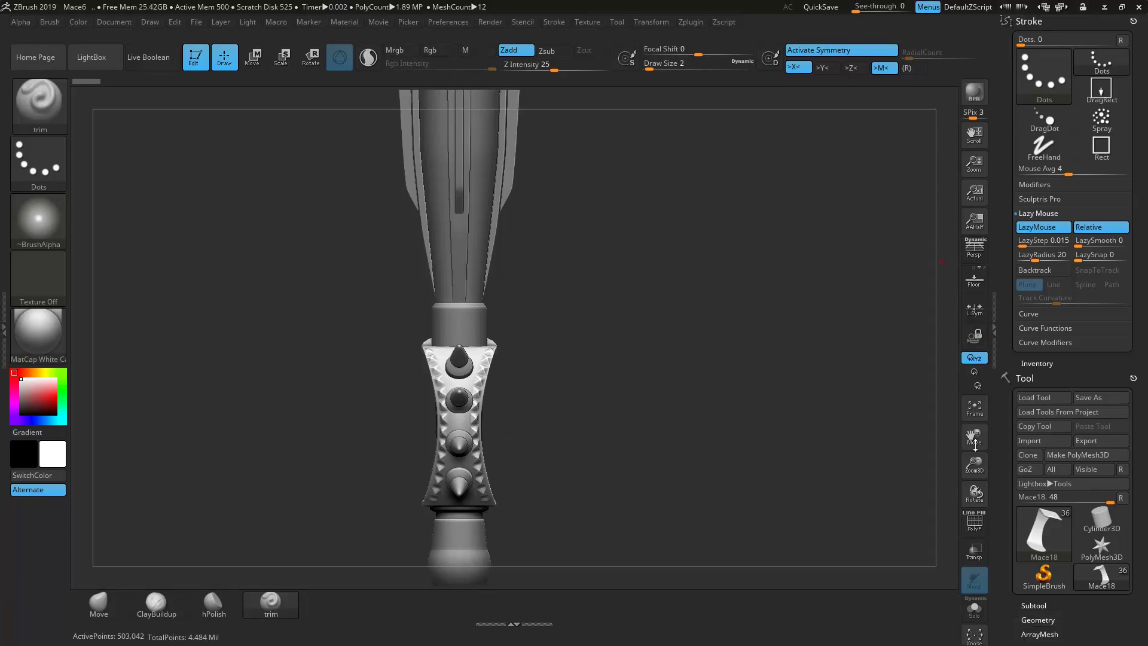
pyautogui.click(975, 607)
pyautogui.moveTo(627, 440); pyautogui.dragTo(702, 298)
pyautogui.press('f')
pyautogui.keyDown('alt'); pyautogui.moveTo(507, 307); pyautogui.dragTo(251, 259); pyautogui.keyUp('alt')
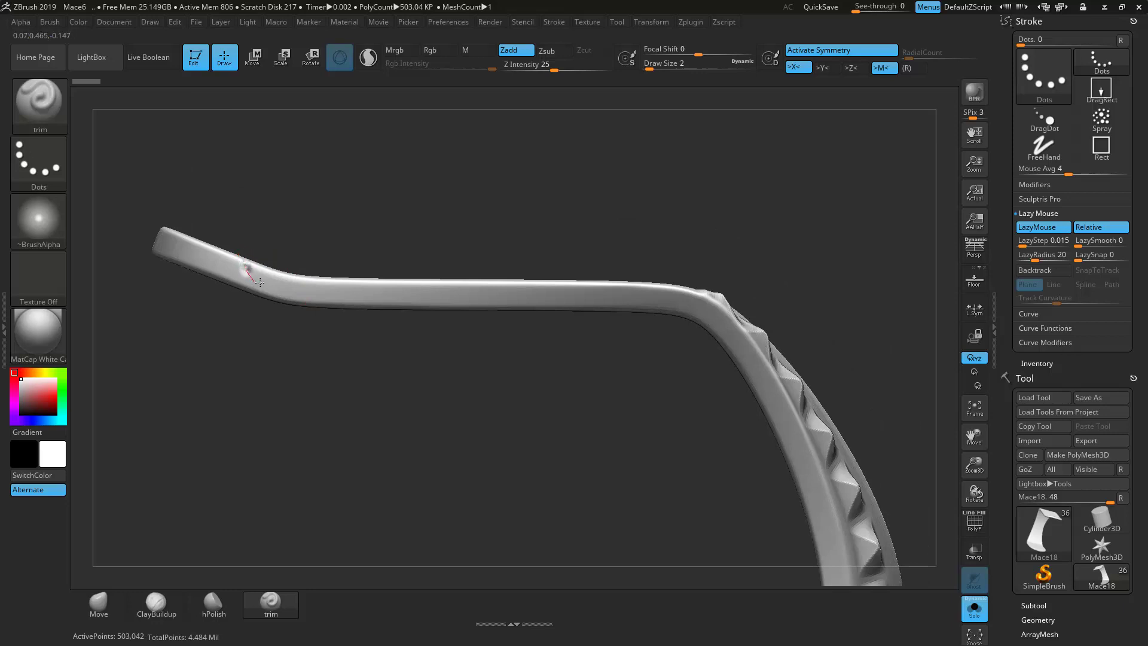
pyautogui.hotkey('ctrl', 'z')
pyautogui.moveTo(295, 290); pyautogui.dragTo(330, 294)
pyautogui.moveTo(654, 299); pyautogui.dragTo(697, 304)
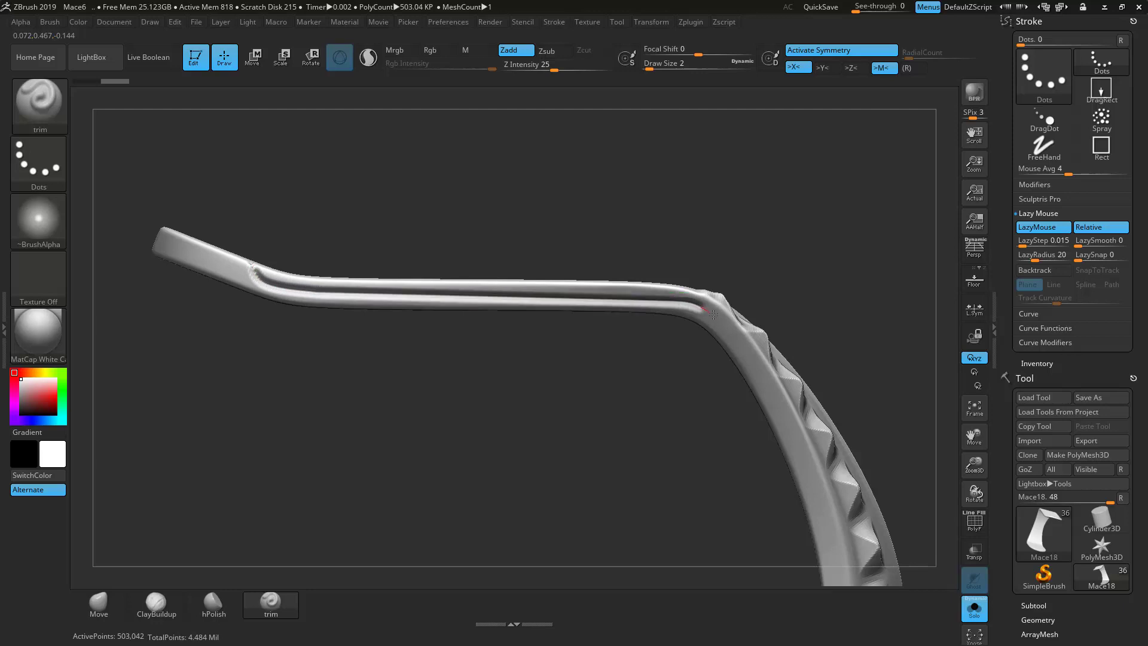
# Step: Continue the trim groove around the guard's upper bend and set the LazyRadius to 53
pyautogui.keyDown('alt'); pyautogui.moveTo(877, 273); pyautogui.dragTo(806, 160); pyautogui.keyUp('alt')
pyautogui.moveTo(819, 205)
pyautogui.mouseDown()
pyautogui.moveTo(843, 202)
pyautogui.moveTo(795, 157)
pyautogui.mouseUp()
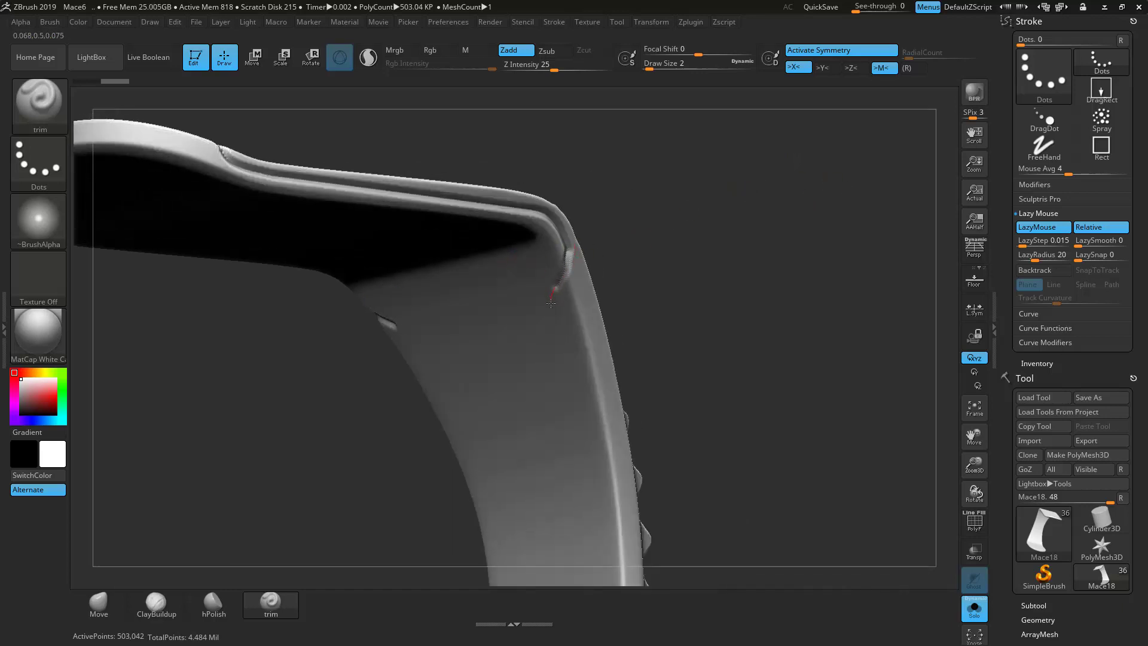
pyautogui.moveTo(751, 326); pyautogui.dragTo(738, 204)
pyautogui.moveTo(1031, 260); pyautogui.dragTo(1044, 261)
pyautogui.moveTo(884, 306); pyautogui.dragTo(588, 421)
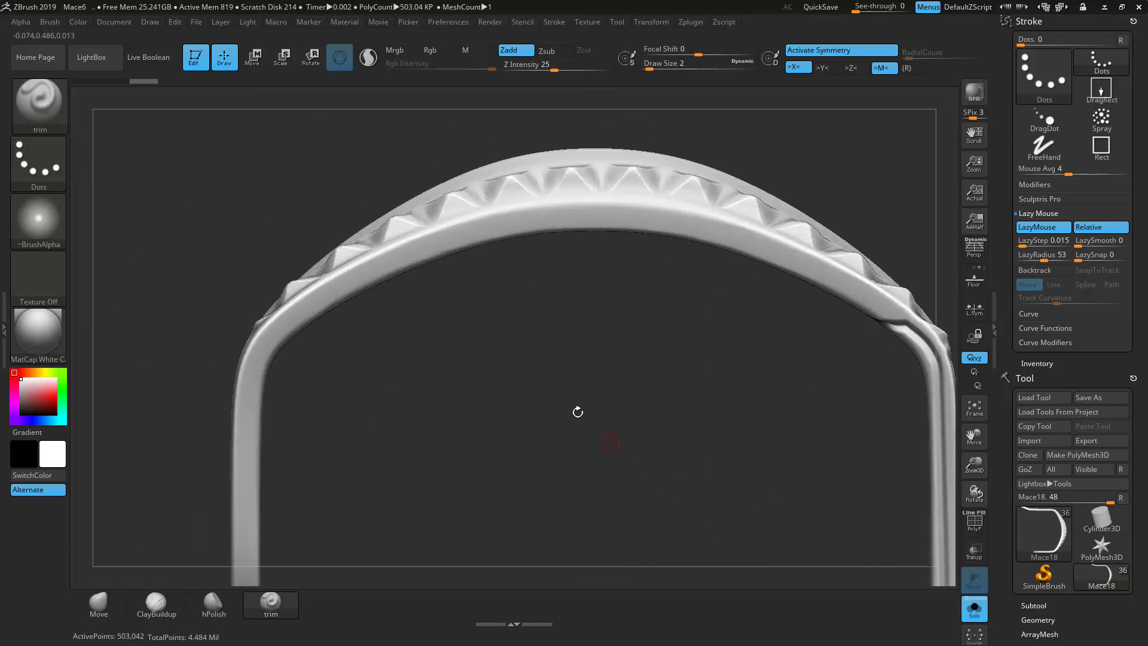
# Step: Carve a trim groove along the arched side edge of the guard, just below the studs
pyautogui.moveTo(524, 368); pyautogui.dragTo(305, 308)
pyautogui.moveTo(175, 369)
pyautogui.mouseDown()
pyautogui.moveTo(207, 336)
pyautogui.moveTo(347, 268)
pyautogui.moveTo(476, 238)
pyautogui.moveTo(592, 244)
pyautogui.moveTo(668, 271)
pyautogui.moveTo(780, 333)
pyautogui.moveTo(745, 346)
pyautogui.mouseUp()
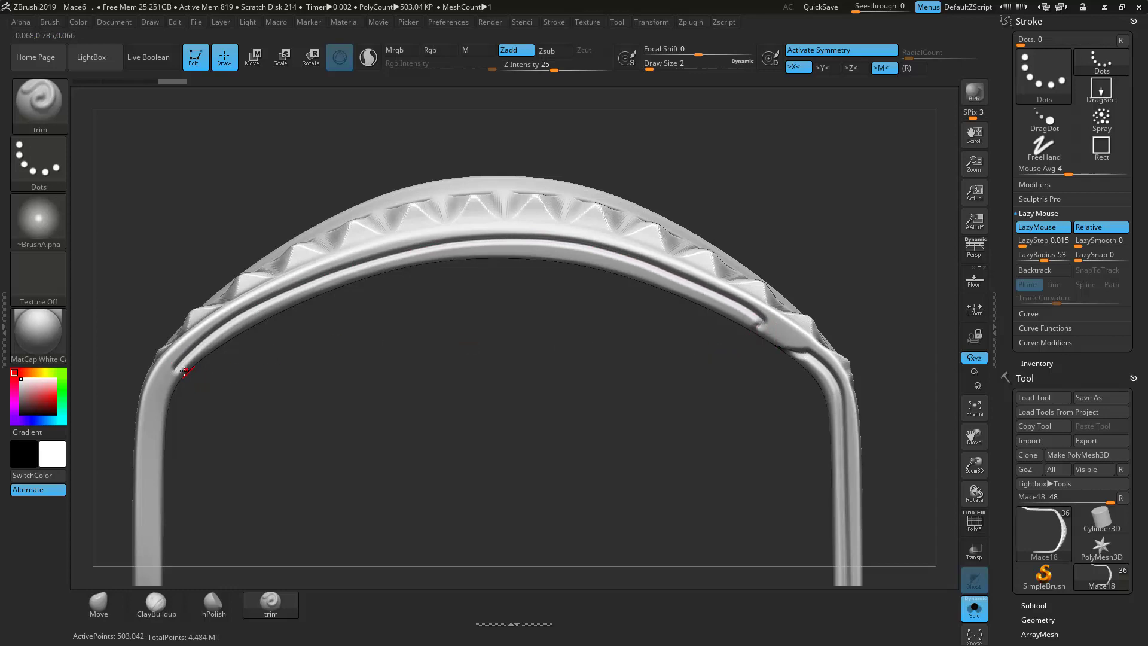
pyautogui.moveTo(203, 404); pyautogui.dragTo(207, 407)
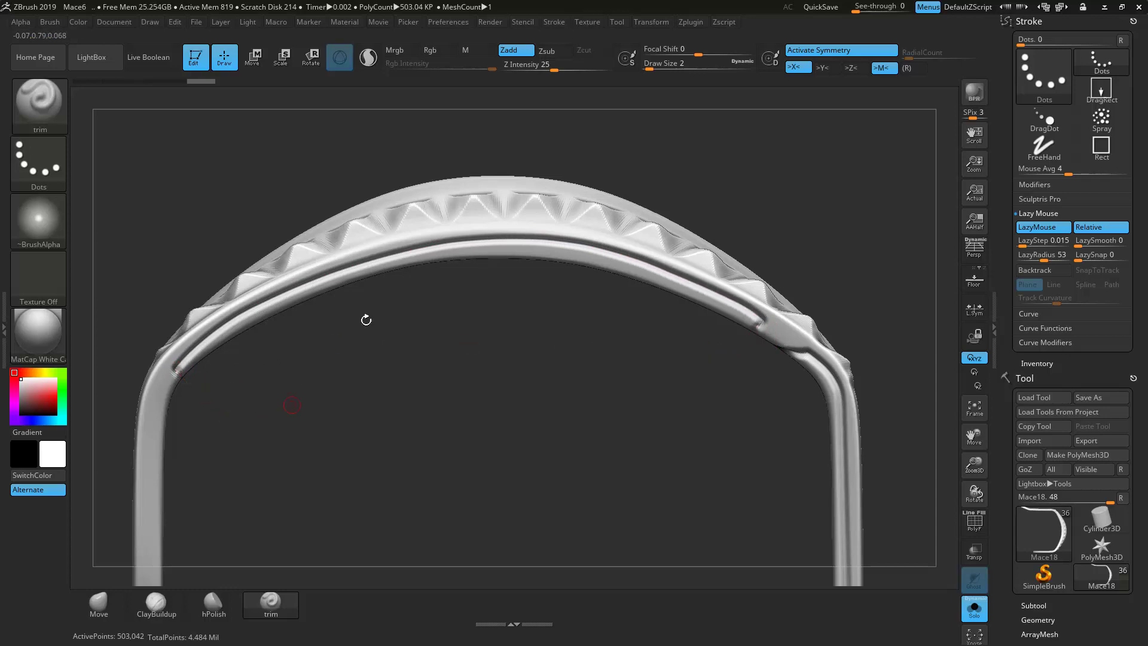
# Step: Continue the trim groove along the straight side edge of the guard's remaining arm up to its bend
pyautogui.keyDown('alt'); pyautogui.moveTo(263, 492); pyautogui.dragTo(317, 299); pyautogui.keyUp('alt')
pyautogui.moveTo(293, 423); pyautogui.dragTo(305, 427)
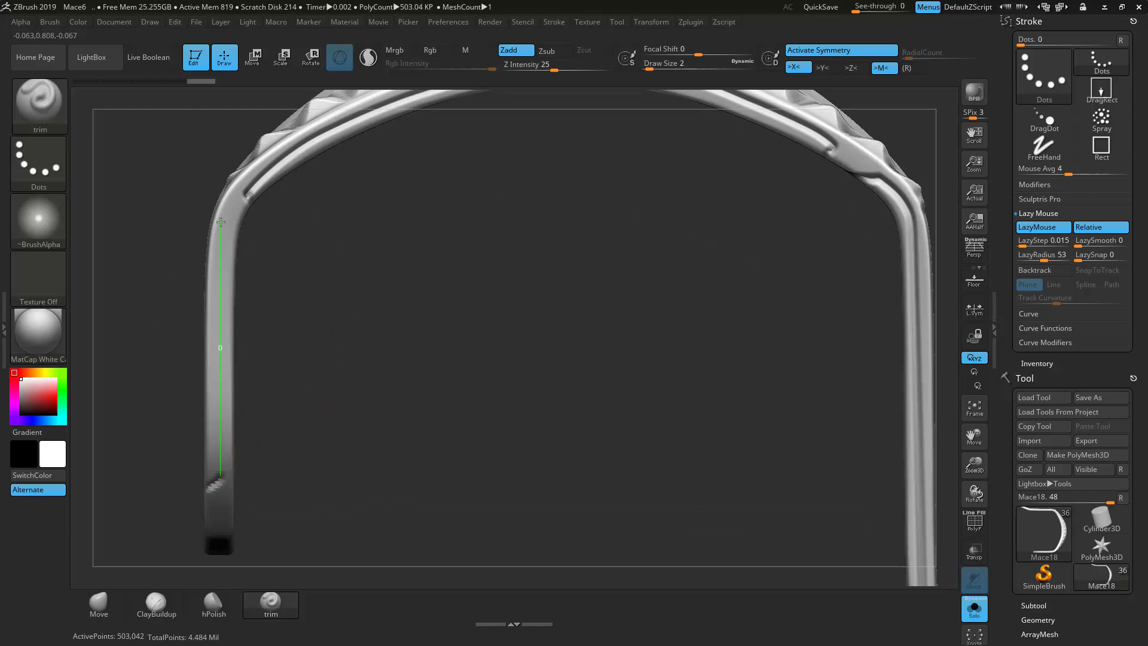
pyautogui.moveTo(221, 245)
pyautogui.mouseDown()
pyautogui.moveTo(221, 231)
pyautogui.moveTo(253, 226)
pyautogui.moveTo(269, 264)
pyautogui.mouseUp()
pyautogui.moveTo(418, 337); pyautogui.dragTo(281, 281)
pyautogui.moveTo(224, 189); pyautogui.dragTo(222, 180)
# Step: Carve mirrored trim grooves from the bend along both long edges of the arch's inner face
pyautogui.moveTo(245, 147); pyautogui.dragTo(242, 260)
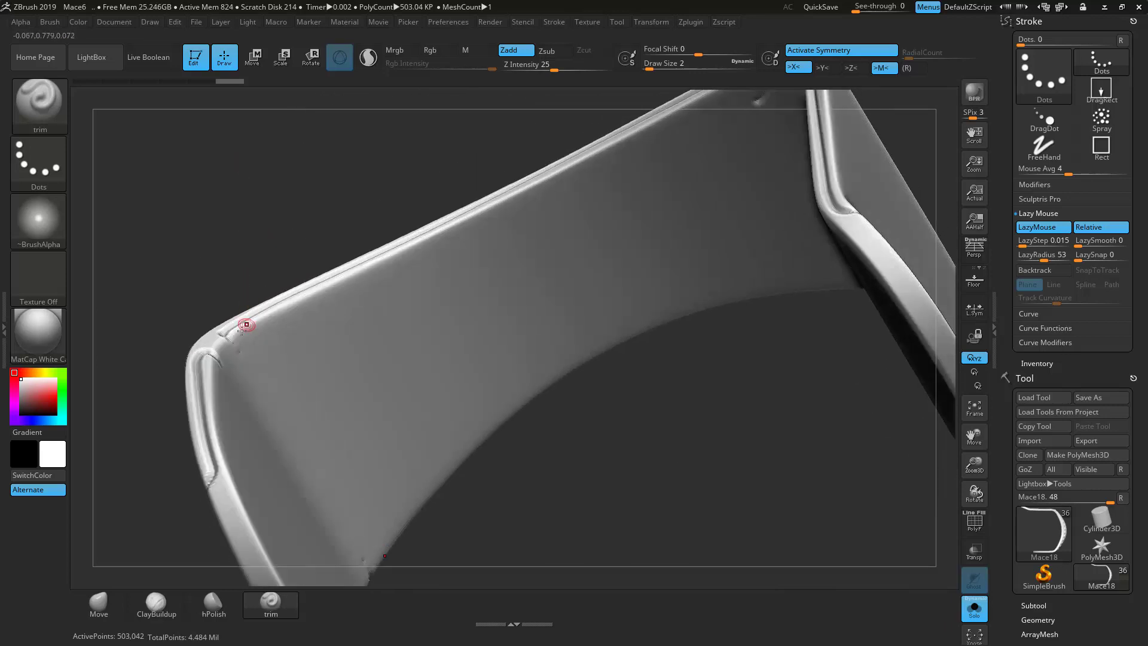
pyautogui.moveTo(251, 371); pyautogui.dragTo(255, 366)
pyautogui.moveTo(538, 419)
pyautogui.mouseDown()
pyautogui.moveTo(568, 473)
pyautogui.moveTo(594, 415)
pyautogui.moveTo(548, 410)
pyautogui.moveTo(439, 441)
pyautogui.moveTo(203, 369)
pyautogui.mouseUp()
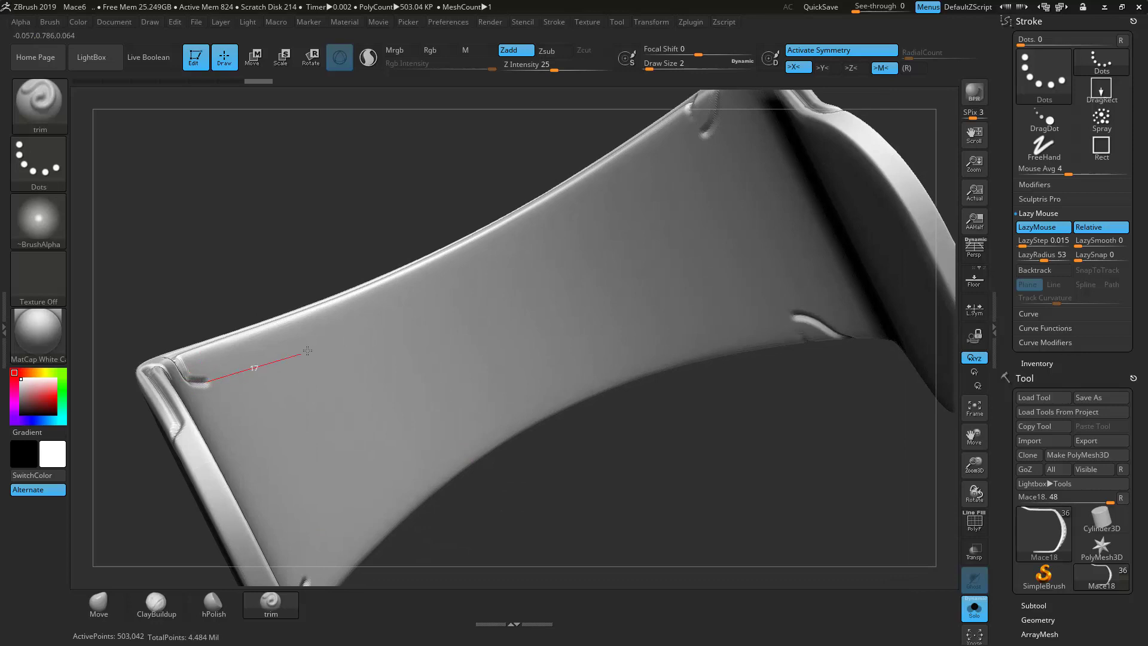
pyautogui.moveTo(415, 306); pyautogui.dragTo(419, 303)
pyautogui.moveTo(399, 302); pyautogui.dragTo(450, 279)
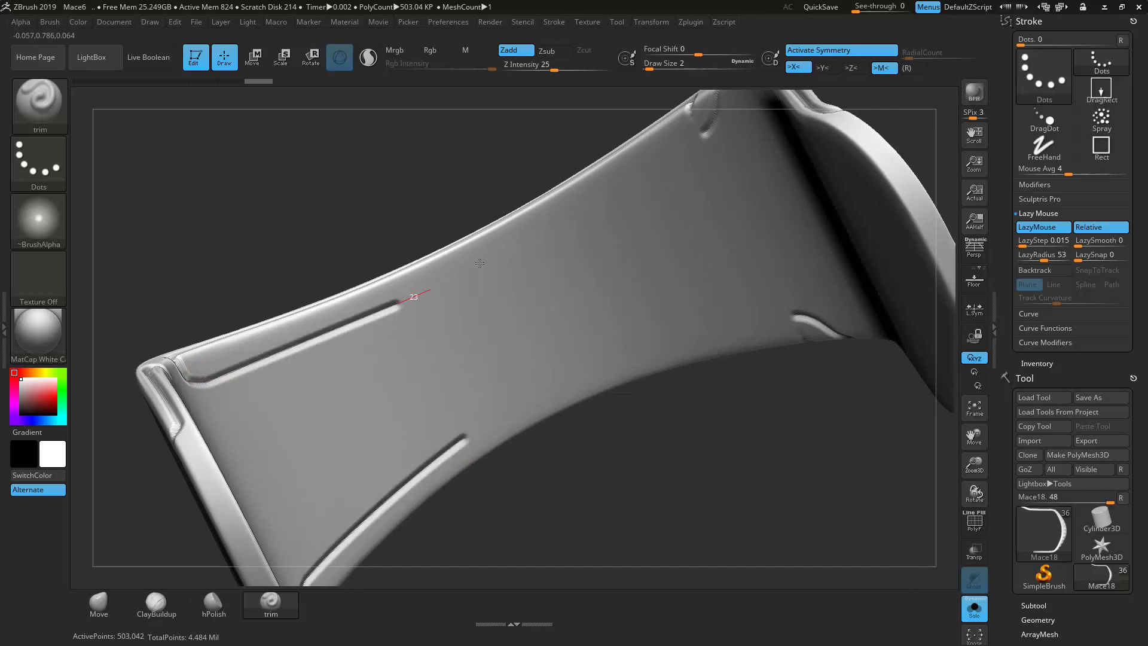
pyautogui.moveTo(597, 208)
pyautogui.mouseDown()
pyautogui.moveTo(609, 195)
pyautogui.moveTo(513, 246)
pyautogui.moveTo(725, 113)
pyautogui.mouseUp()
# Step: Add a second trim line between the inner-face groove and the outer edge of the arch
pyautogui.moveTo(687, 398)
pyautogui.mouseDown()
pyautogui.moveTo(640, 500)
pyautogui.moveTo(561, 523)
pyautogui.moveTo(575, 534)
pyautogui.moveTo(604, 524)
pyautogui.mouseUp()
pyautogui.moveTo(629, 239)
pyautogui.mouseDown()
pyautogui.moveTo(649, 216)
pyautogui.moveTo(583, 243)
pyautogui.mouseUp()
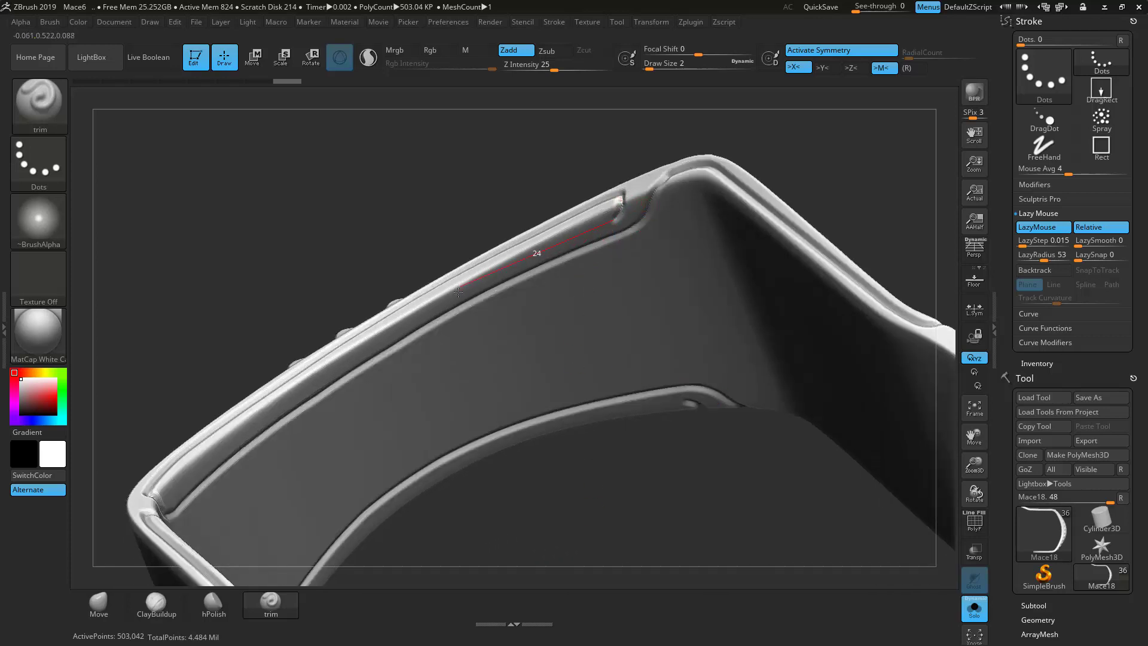
pyautogui.moveTo(456, 294); pyautogui.dragTo(460, 336)
pyautogui.moveTo(577, 445)
pyautogui.mouseDown()
pyautogui.moveTo(597, 461)
pyautogui.moveTo(589, 511)
pyautogui.moveTo(570, 473)
pyautogui.mouseUp()
# Step: Carve a mirrored trim groove along the curved edge of each rounded guard end
pyautogui.moveTo(560, 397)
pyautogui.mouseDown()
pyautogui.moveTo(544, 415)
pyautogui.moveTo(543, 502)
pyautogui.moveTo(475, 491)
pyautogui.moveTo(240, 388)
pyautogui.mouseUp()
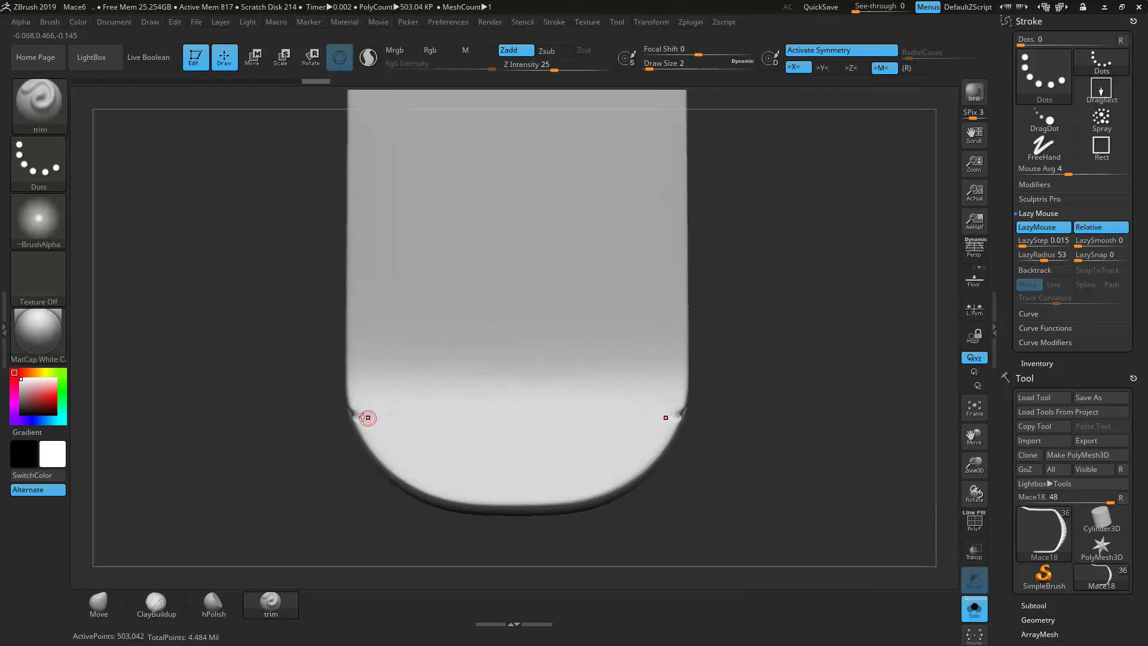
pyautogui.moveTo(381, 414)
pyautogui.mouseDown()
pyautogui.moveTo(430, 481)
pyautogui.moveTo(500, 496)
pyautogui.moveTo(555, 491)
pyautogui.mouseUp()
pyautogui.moveTo(811, 403)
pyautogui.keyDown('alt'); pyautogui.mouseDown()
pyautogui.moveTo(647, 410)
pyautogui.moveTo(615, 381)
pyautogui.moveTo(667, 405)
pyautogui.moveTo(627, 349)
pyautogui.moveTo(661, 397)
pyautogui.moveTo(485, 371)
pyautogui.moveTo(479, 403)
pyautogui.moveTo(463, 381)
pyautogui.mouseUp(); pyautogui.keyUp('alt')
pyautogui.moveTo(511, 332)
pyautogui.mouseDown()
pyautogui.moveTo(469, 344)
pyautogui.moveTo(379, 328)
pyautogui.moveTo(616, 320)
pyautogui.moveTo(786, 394)
pyautogui.moveTo(817, 418)
pyautogui.mouseUp()
pyautogui.keyDown('alt'); pyautogui.moveTo(685, 296); pyautogui.dragTo(758, 431); pyautogui.keyUp('alt')
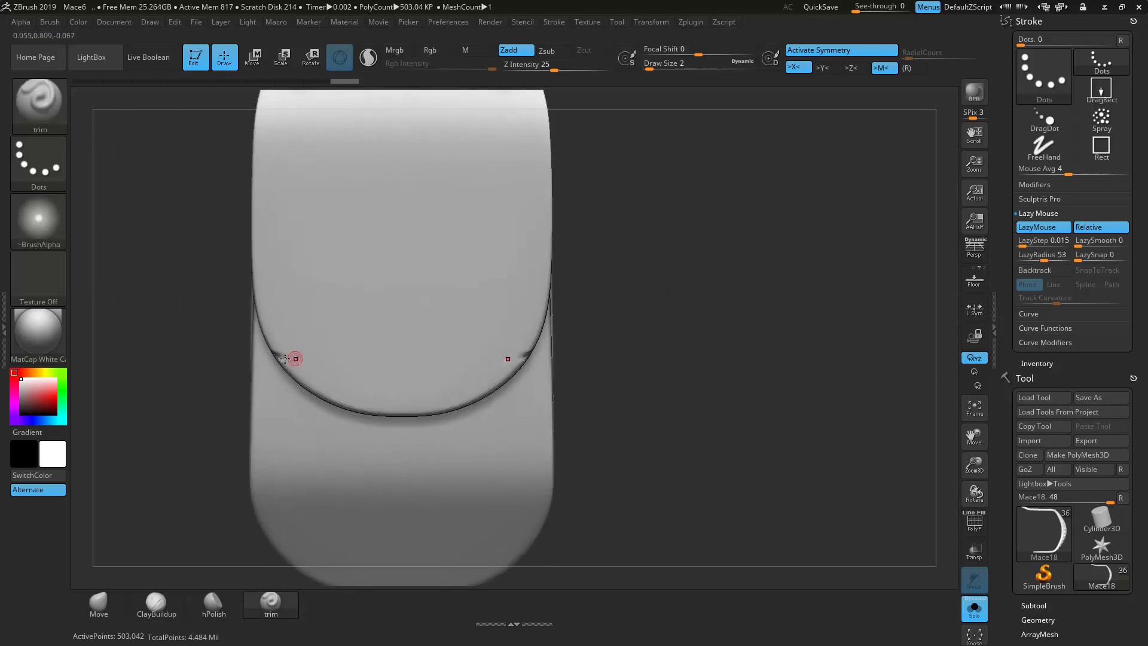
pyautogui.moveTo(316, 359)
pyautogui.mouseDown()
pyautogui.moveTo(362, 400)
pyautogui.moveTo(419, 414)
pyautogui.mouseUp()
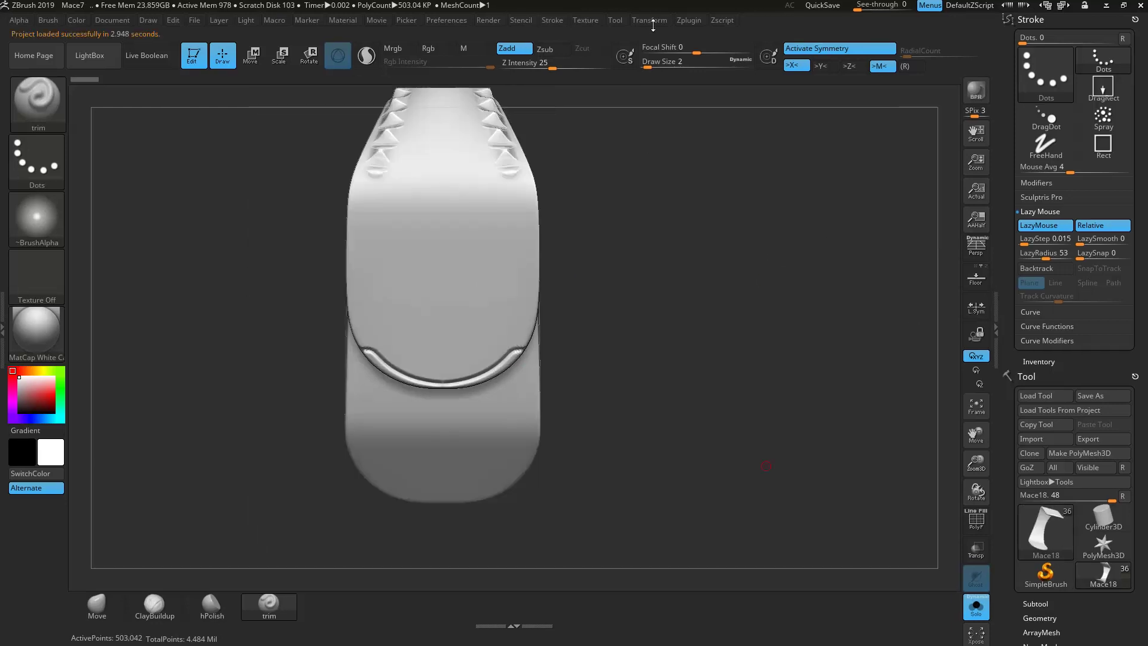
# Step: Set the LazyRadius to 25 and carve a mirrored panel outline with a stepped top on the rounded guard end
pyautogui.press('f')
pyautogui.keyDown('ctrl'); pyautogui.moveTo(612, 352); pyautogui.dragTo(821, 338, button='right'); pyautogui.keyUp('ctrl')
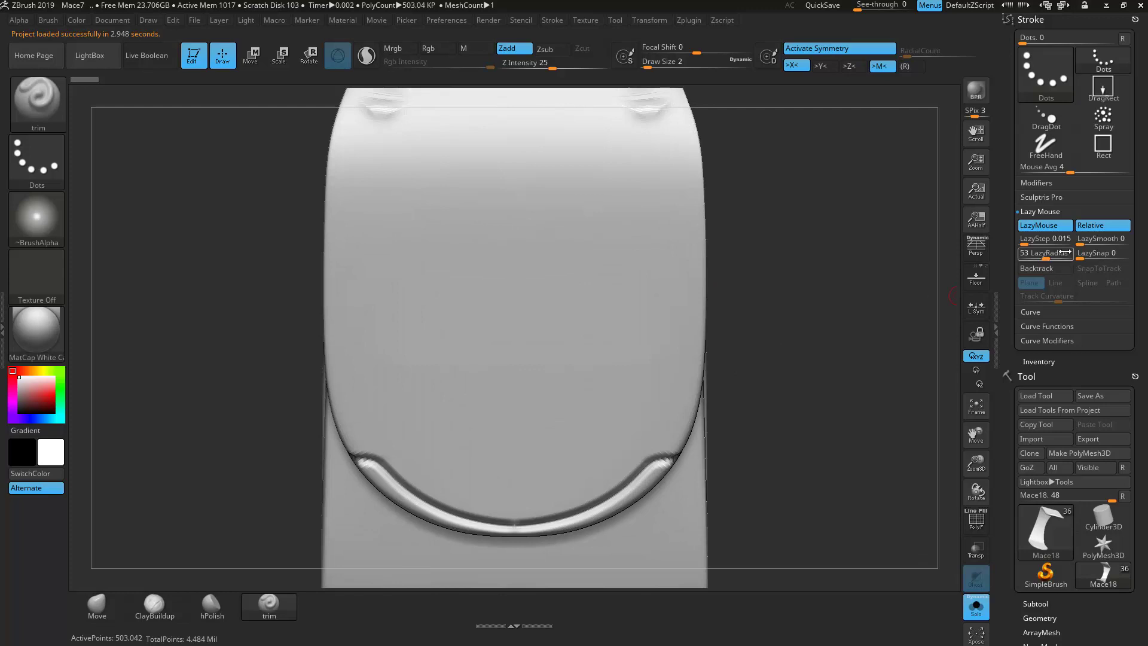
pyautogui.moveTo(1047, 259); pyautogui.dragTo(1055, 258)
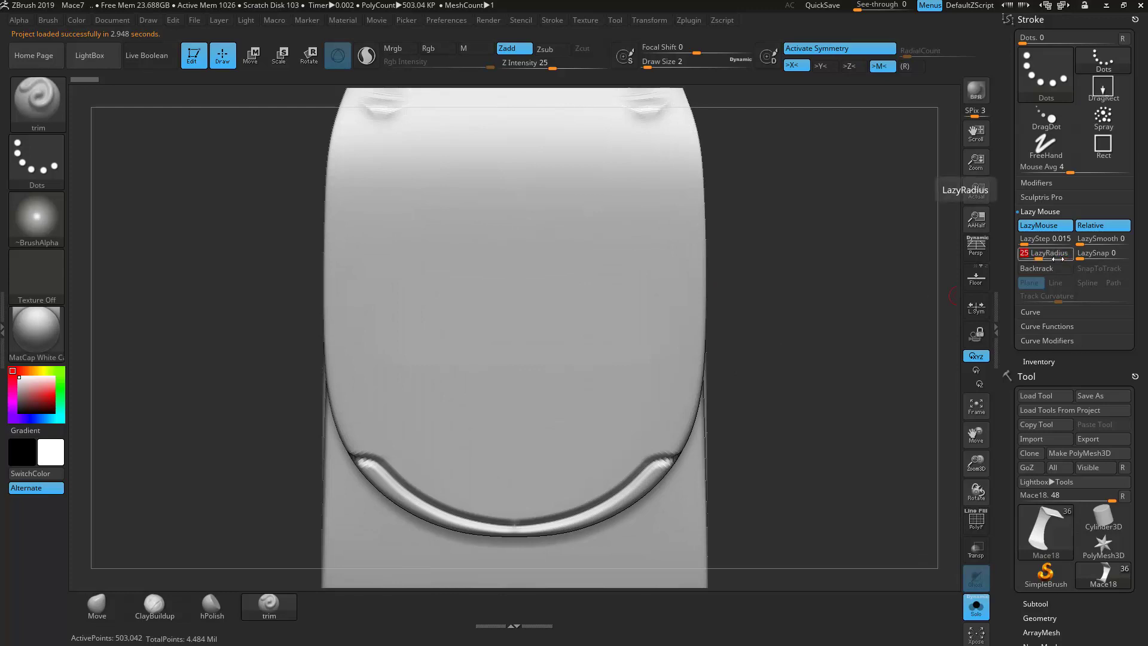
pyautogui.moveTo(650, 459)
pyautogui.mouseDown()
pyautogui.moveTo(685, 354)
pyautogui.moveTo(670, 213)
pyautogui.mouseUp()
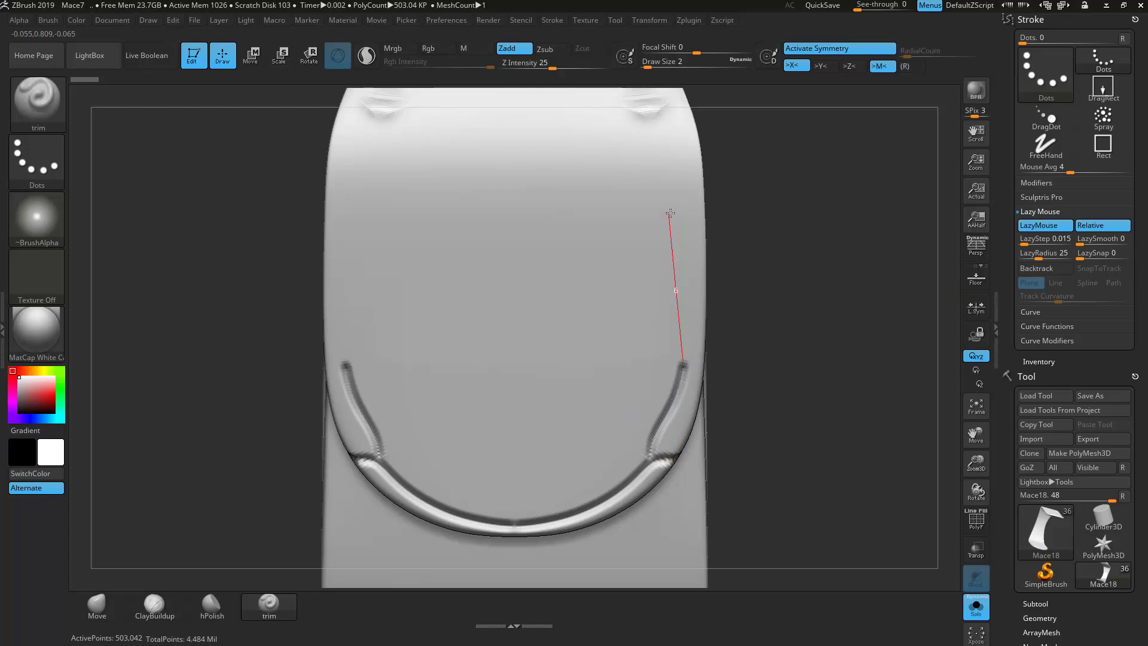
pyautogui.moveTo(682, 173)
pyautogui.mouseDown()
pyautogui.moveTo(672, 150)
pyautogui.moveTo(605, 141)
pyautogui.moveTo(562, 120)
pyautogui.moveTo(498, 121)
pyautogui.mouseUp()
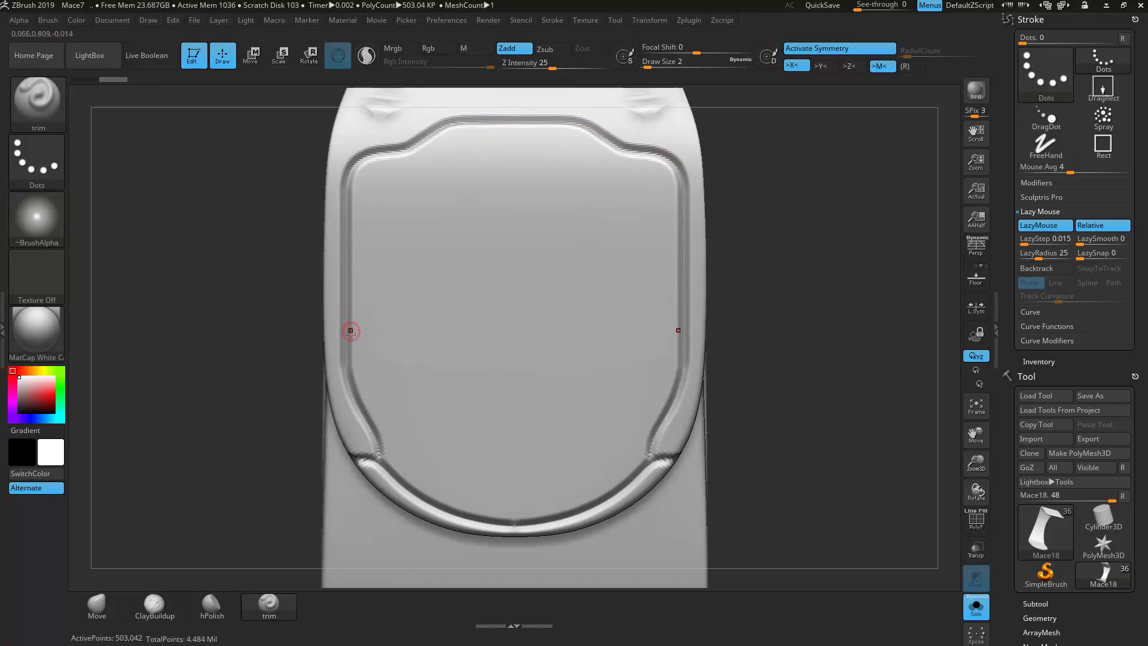
# Step: Carve a narrow vertical slot with rounded ends into each side of the panel outline
pyautogui.moveTo(351, 330); pyautogui.dragTo(352, 205)
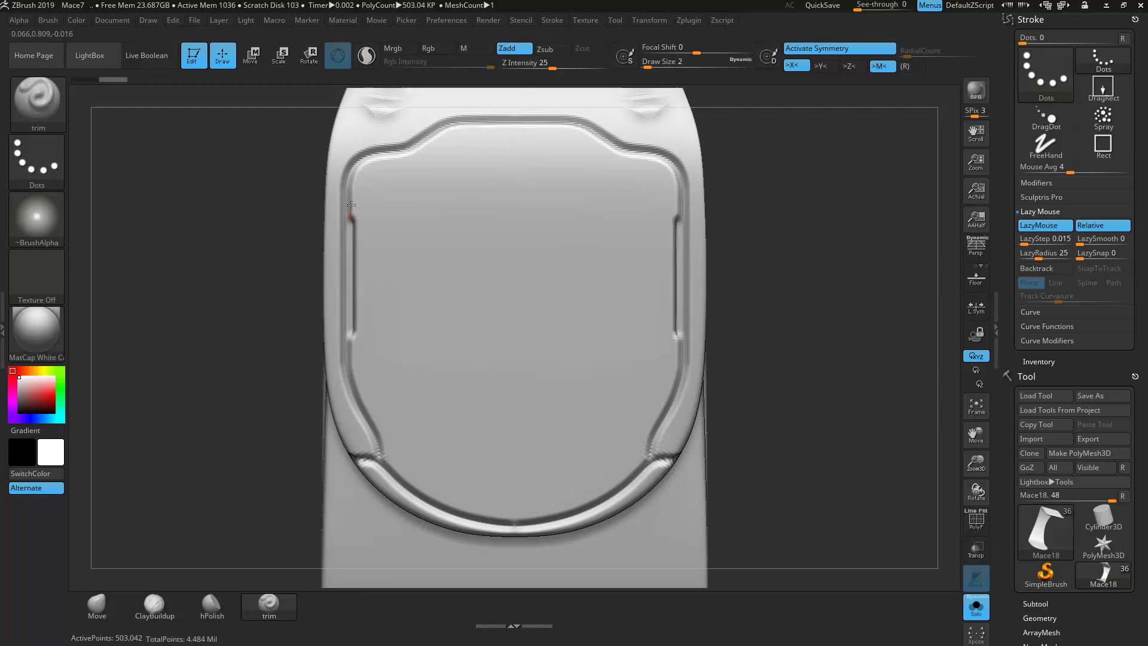
pyautogui.moveTo(350, 322); pyautogui.dragTo(350, 324)
pyautogui.moveTo(350, 327); pyautogui.dragTo(346, 345)
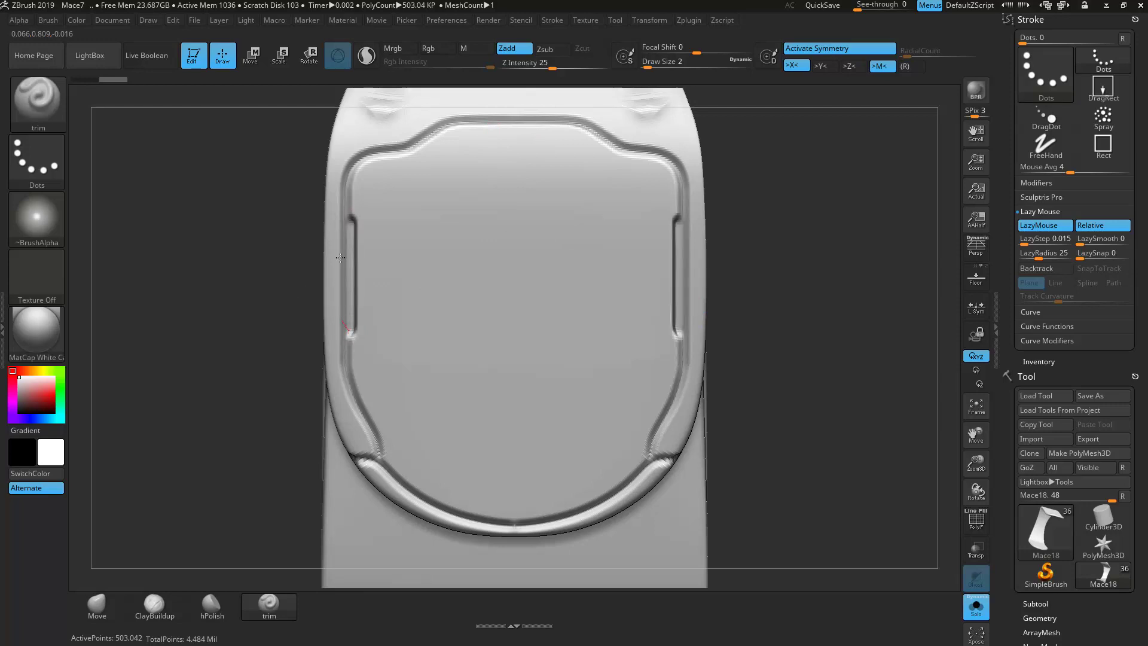
pyautogui.moveTo(347, 208); pyautogui.dragTo(348, 208)
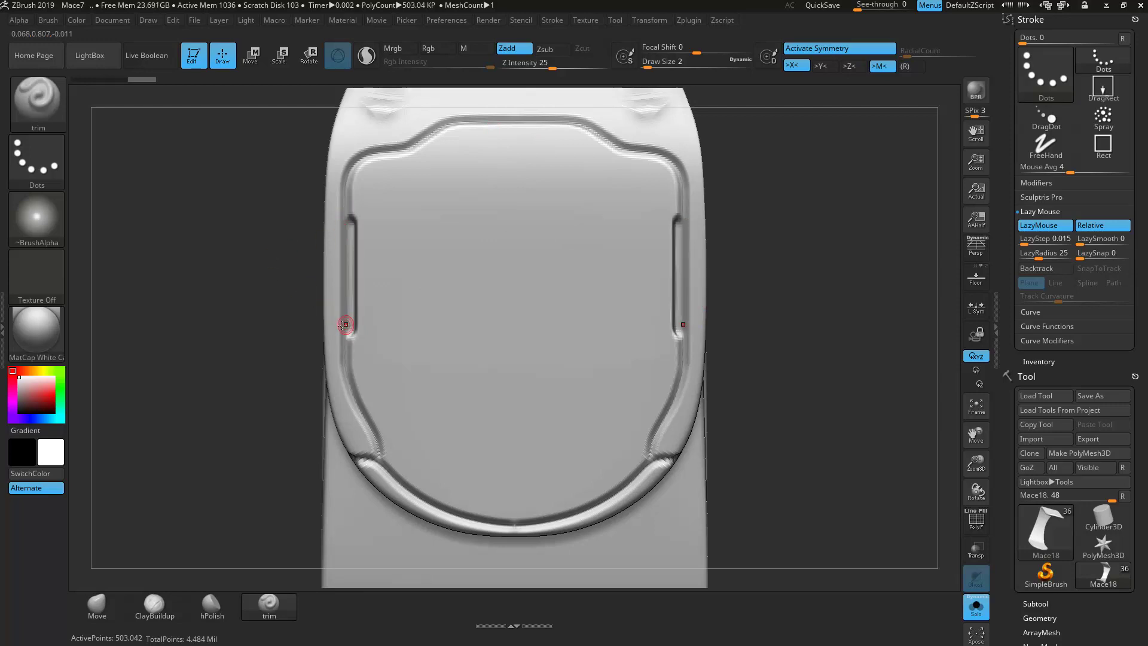
pyautogui.moveTo(341, 211); pyautogui.dragTo(342, 214)
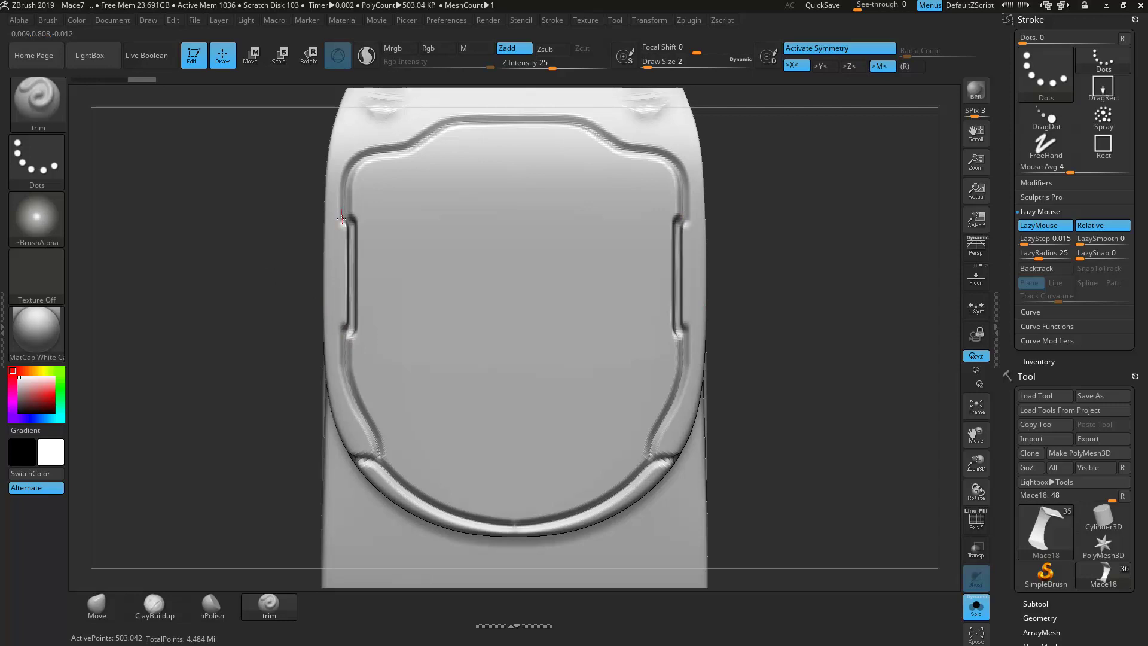
pyautogui.moveTo(343, 331); pyautogui.dragTo(343, 331)
pyautogui.moveTo(341, 328); pyautogui.dragTo(341, 339)
pyautogui.moveTo(340, 218); pyautogui.dragTo(325, 251)
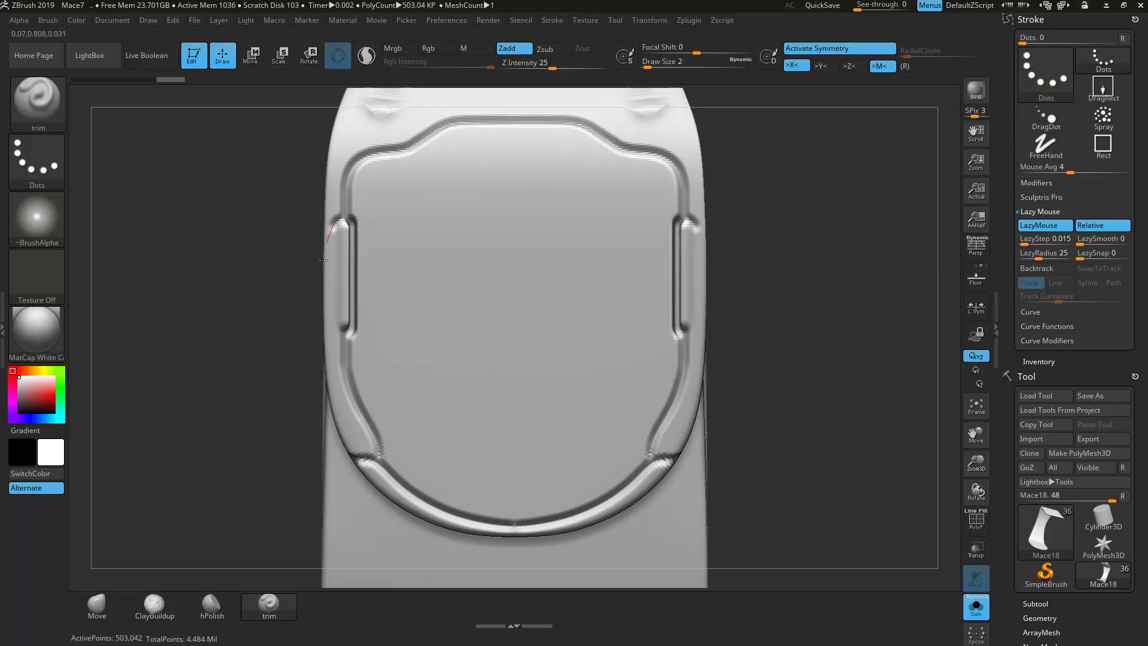
pyautogui.moveTo(333, 329); pyautogui.dragTo(354, 336)
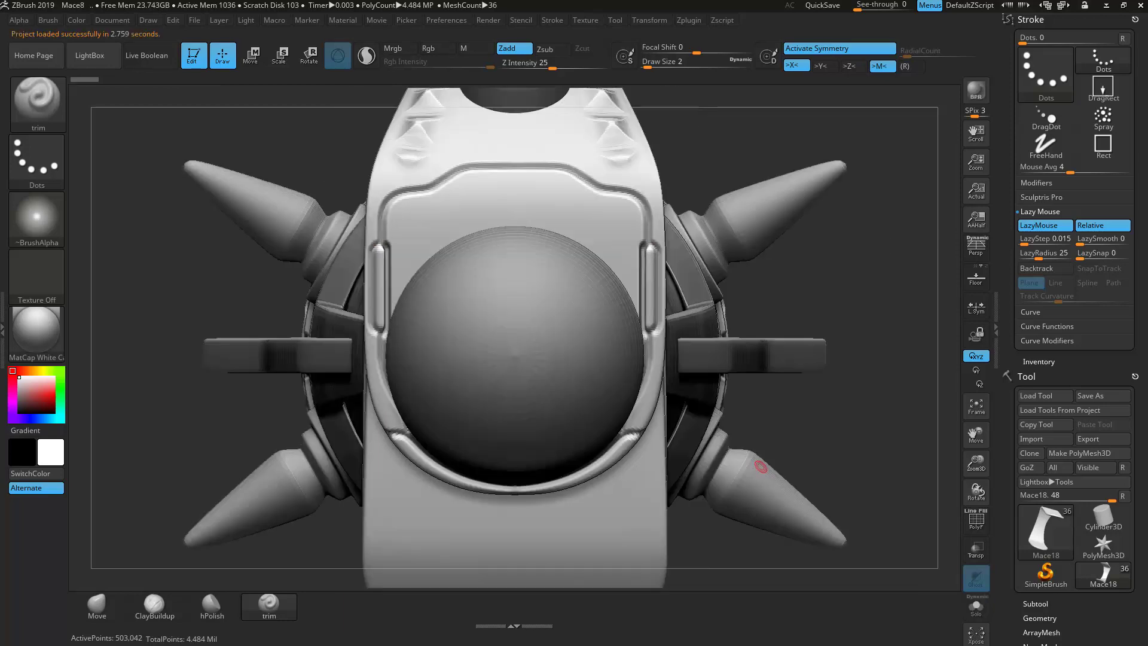
# Step: Isolate the guard and carve a parallel inner line along the panel outline, from the rounded end around the slots to the top
pyautogui.click(973, 604)
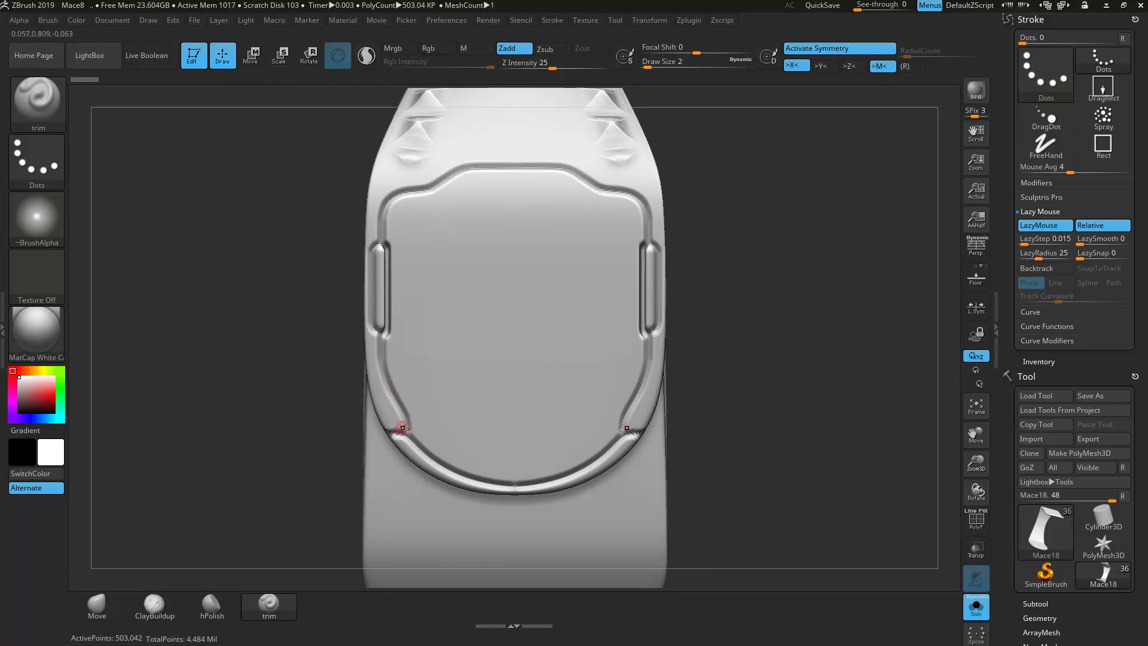
pyautogui.moveTo(398, 393)
pyautogui.mouseDown()
pyautogui.moveTo(390, 353)
pyautogui.moveTo(400, 321)
pyautogui.mouseUp()
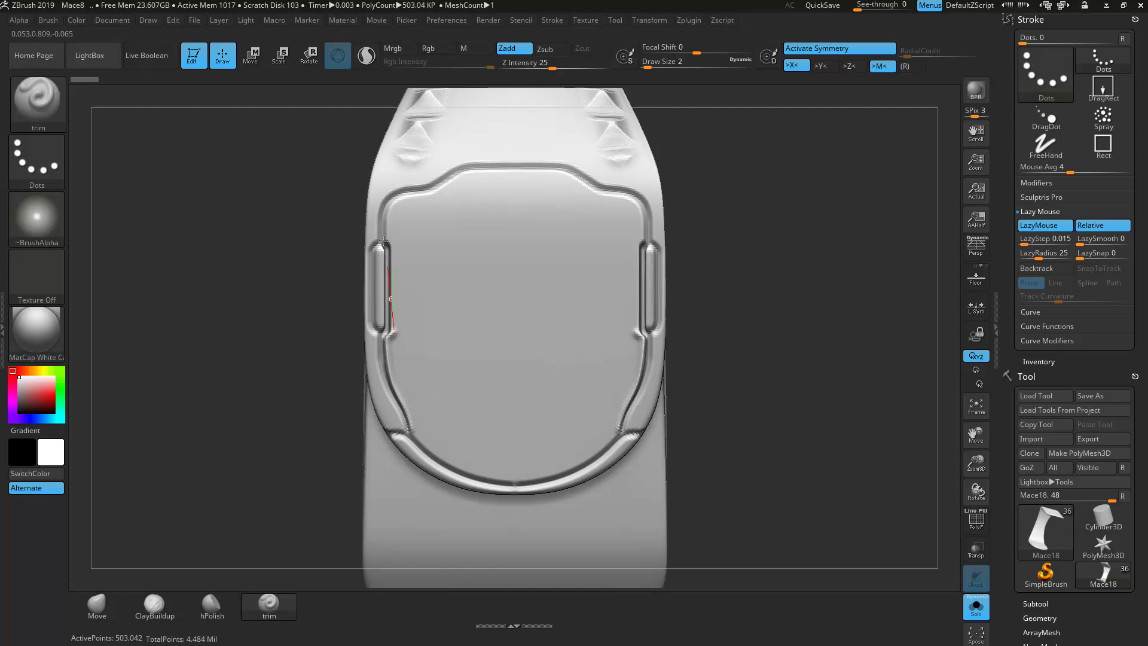
pyautogui.moveTo(394, 234)
pyautogui.mouseDown()
pyautogui.moveTo(386, 229)
pyautogui.moveTo(397, 193)
pyautogui.moveTo(493, 169)
pyautogui.moveTo(561, 169)
pyautogui.mouseUp()
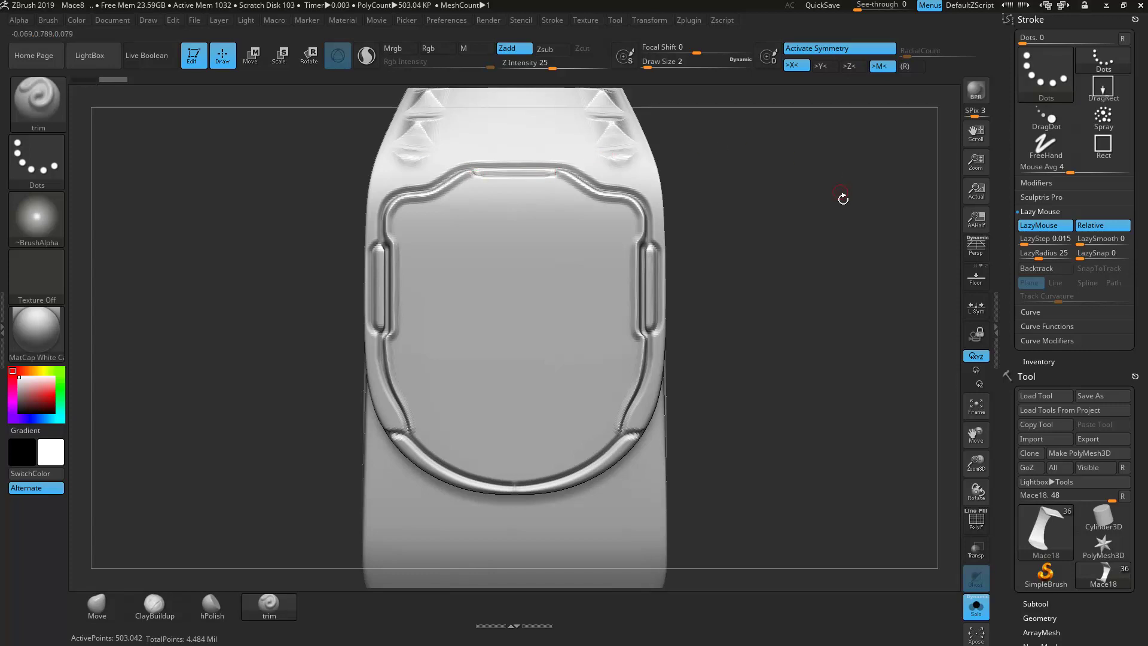
# Step: Carve a narrow horizontal slot with rounded ends above the centre of the panel's top edge
pyautogui.keyDown('alt'); pyautogui.moveTo(841, 193); pyautogui.dragTo(817, 280); pyautogui.keyUp('alt')
pyautogui.moveTo(484, 327)
pyautogui.mouseDown()
pyautogui.moveTo(504, 324)
pyautogui.moveTo(469, 325)
pyautogui.mouseUp()
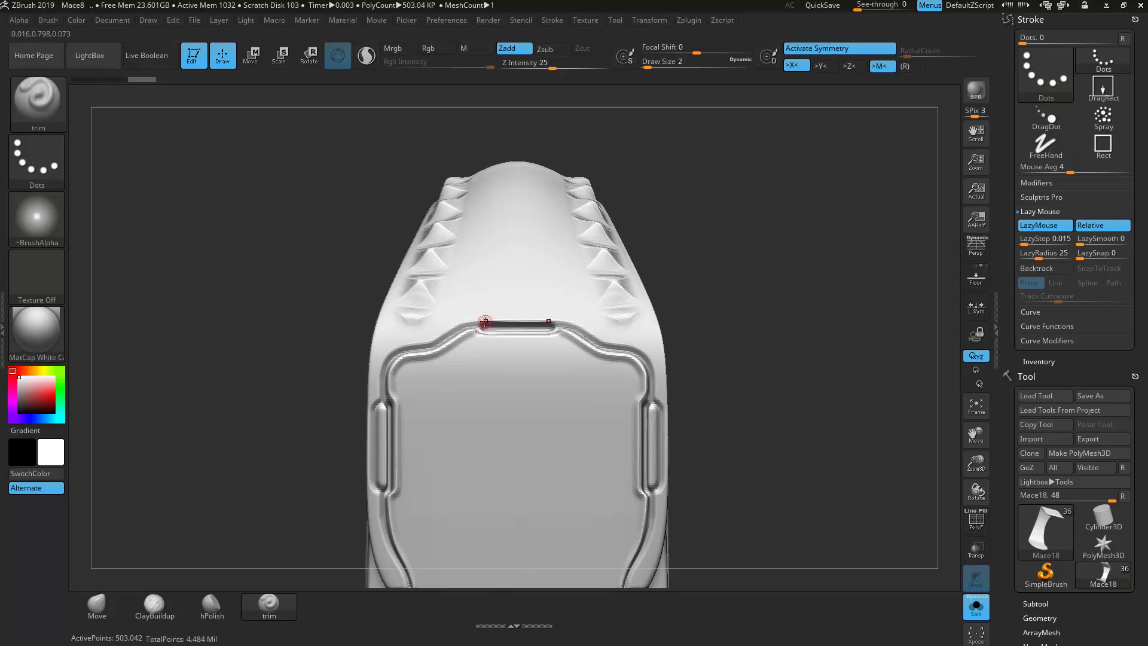
pyautogui.moveTo(569, 321); pyautogui.dragTo(569, 321)
pyautogui.moveTo(480, 320)
pyautogui.mouseDown()
pyautogui.moveTo(480, 301)
pyautogui.moveTo(530, 308)
pyautogui.mouseUp()
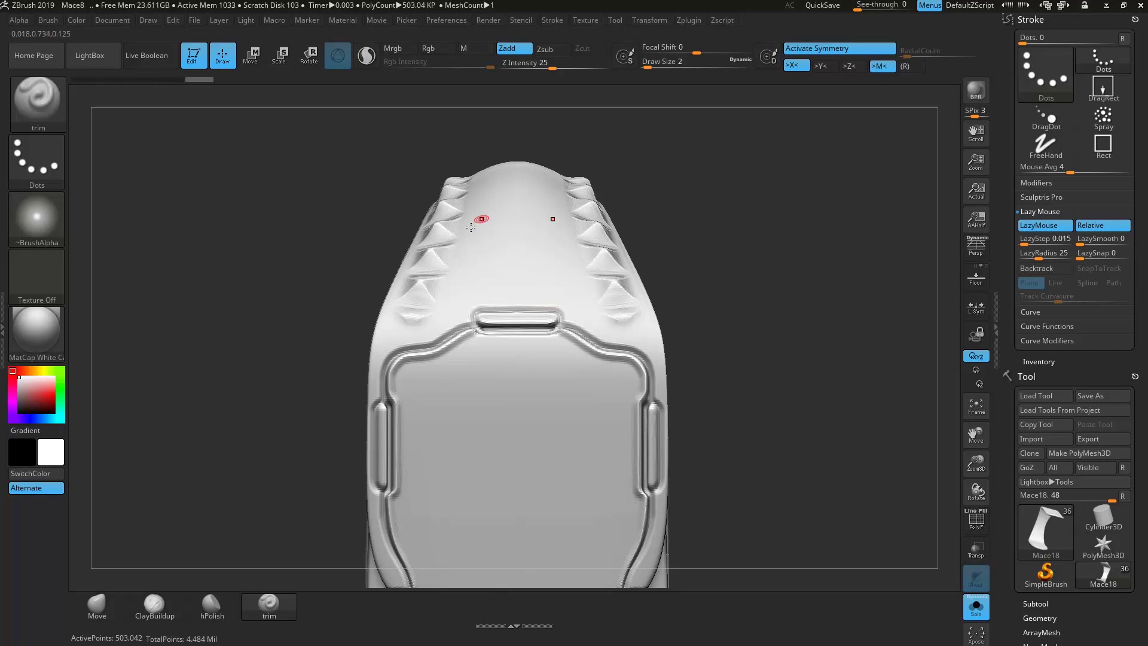
# Step: Show the full mace and carve a stepped outline from the panel's shoulders around the top slot, below the front spike
pyautogui.click(976, 607)
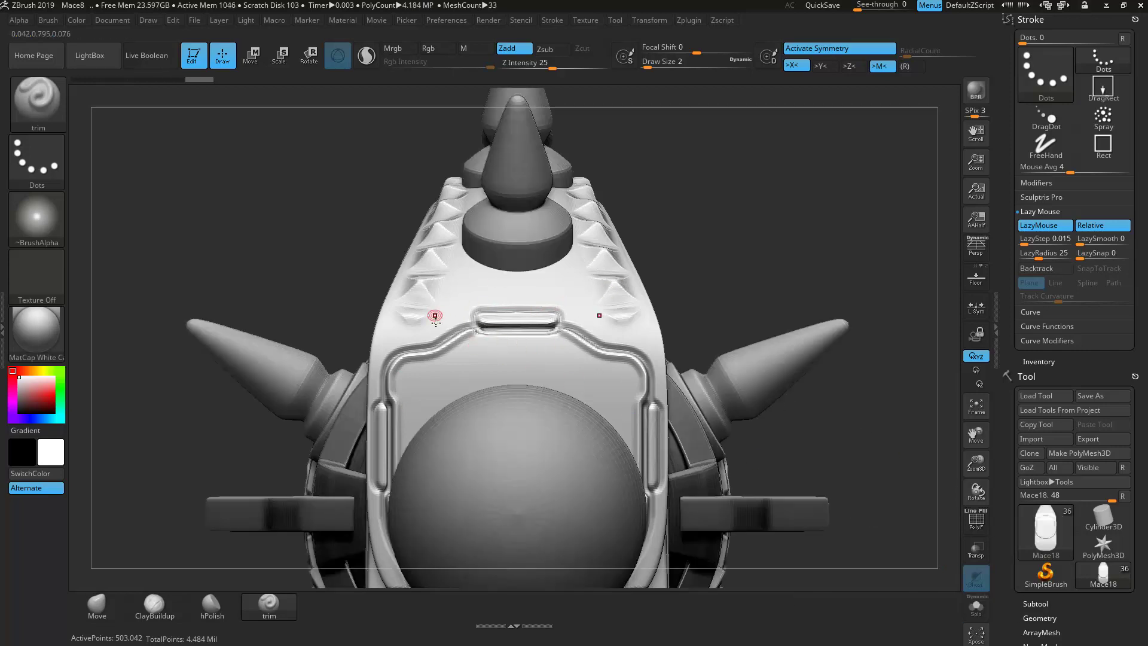
pyautogui.moveTo(433, 342)
pyautogui.mouseDown()
pyautogui.moveTo(476, 288)
pyautogui.moveTo(533, 289)
pyautogui.mouseUp()
pyautogui.moveTo(759, 179); pyautogui.dragTo(692, 225)
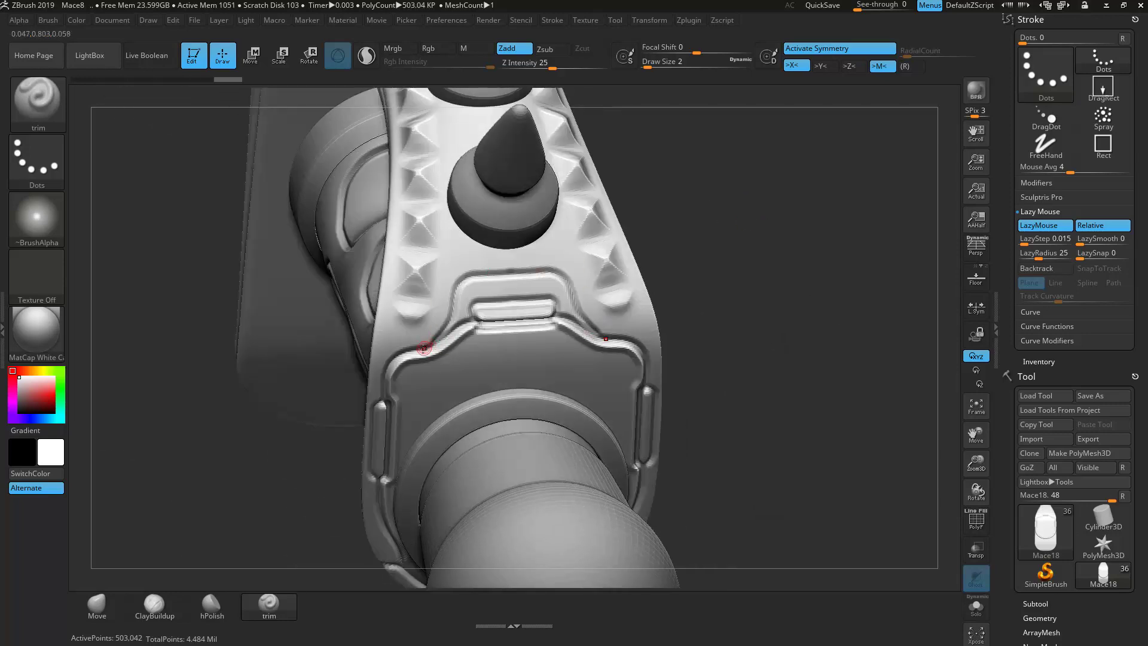
pyautogui.moveTo(440, 326)
pyautogui.mouseDown()
pyautogui.moveTo(479, 268)
pyautogui.moveTo(525, 266)
pyautogui.mouseUp()
pyautogui.moveTo(798, 307)
pyautogui.mouseDown()
pyautogui.moveTo(784, 282)
pyautogui.moveTo(748, 287)
pyautogui.mouseUp()
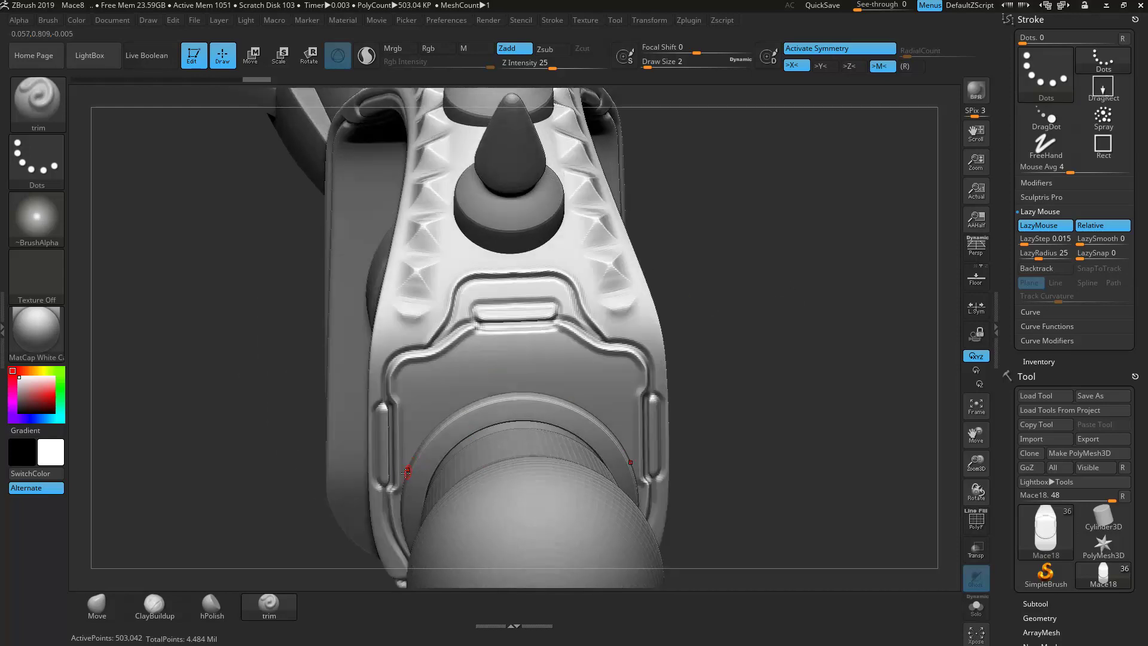
# Step: Carve a notched arc around the pommel collar inside the panel, and check the guard with the whole mace shown
pyautogui.moveTo(404, 466)
pyautogui.mouseDown()
pyautogui.moveTo(427, 414)
pyautogui.moveTo(538, 366)
pyautogui.mouseUp()
pyautogui.moveTo(838, 323); pyautogui.dragTo(912, 351)
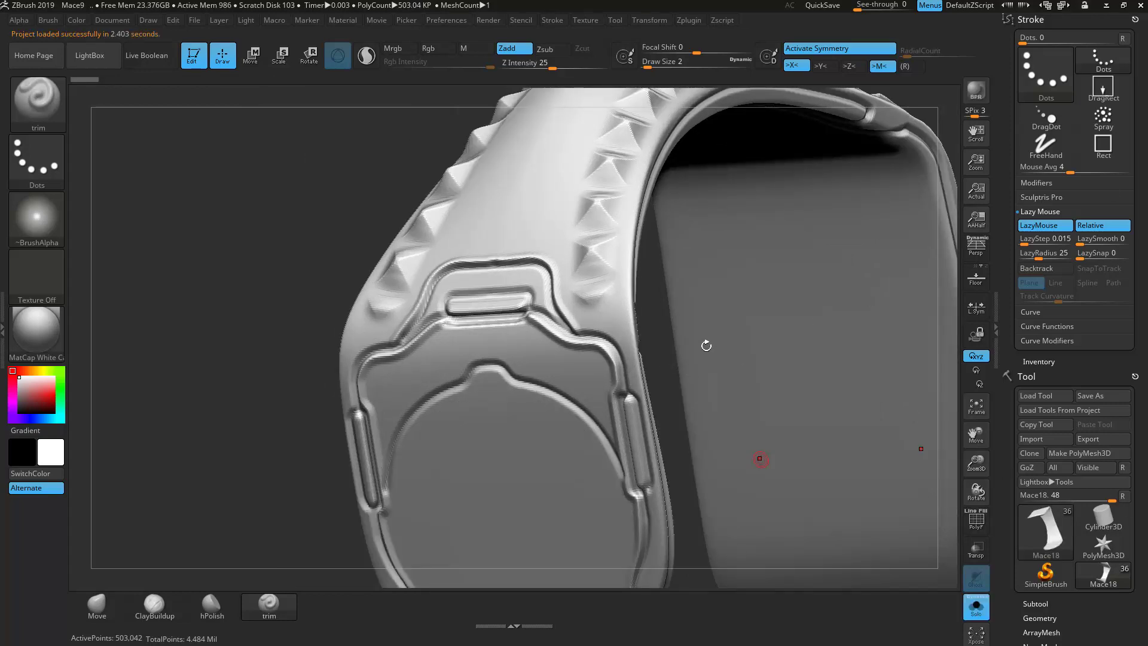
pyautogui.click(965, 598)
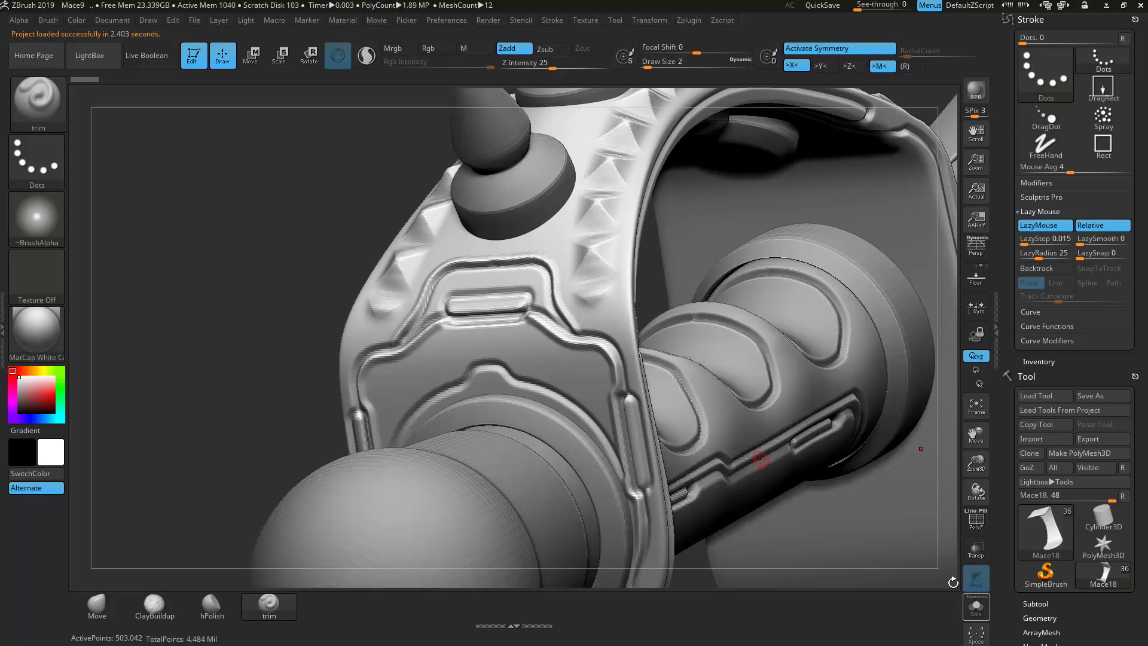
pyautogui.press('f')
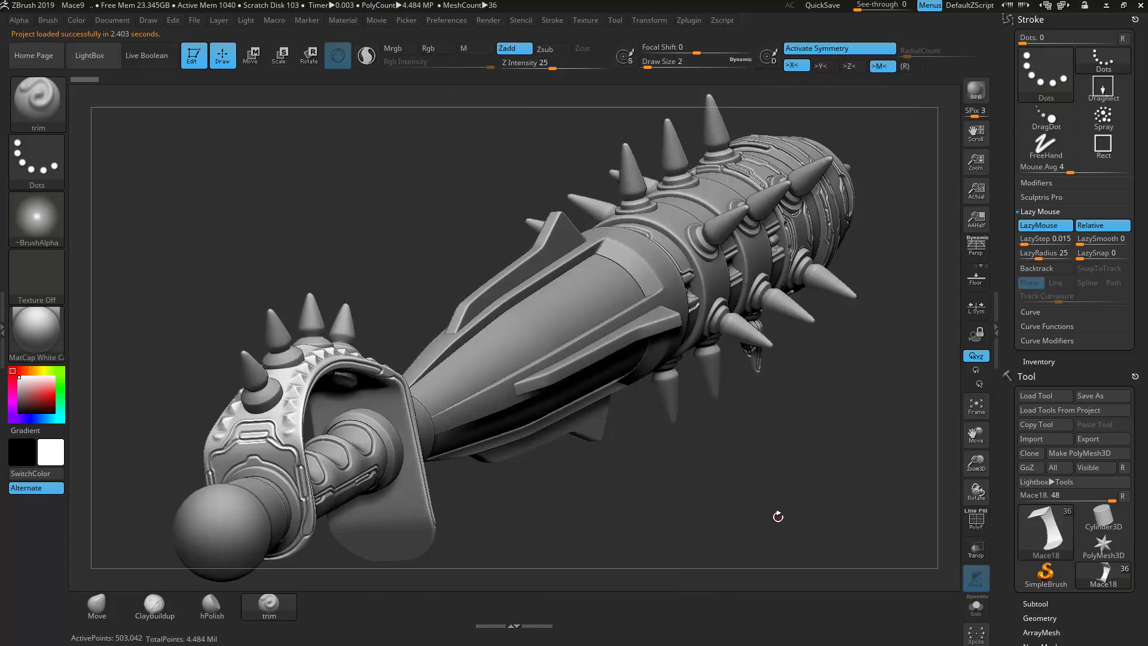
pyautogui.press('f')
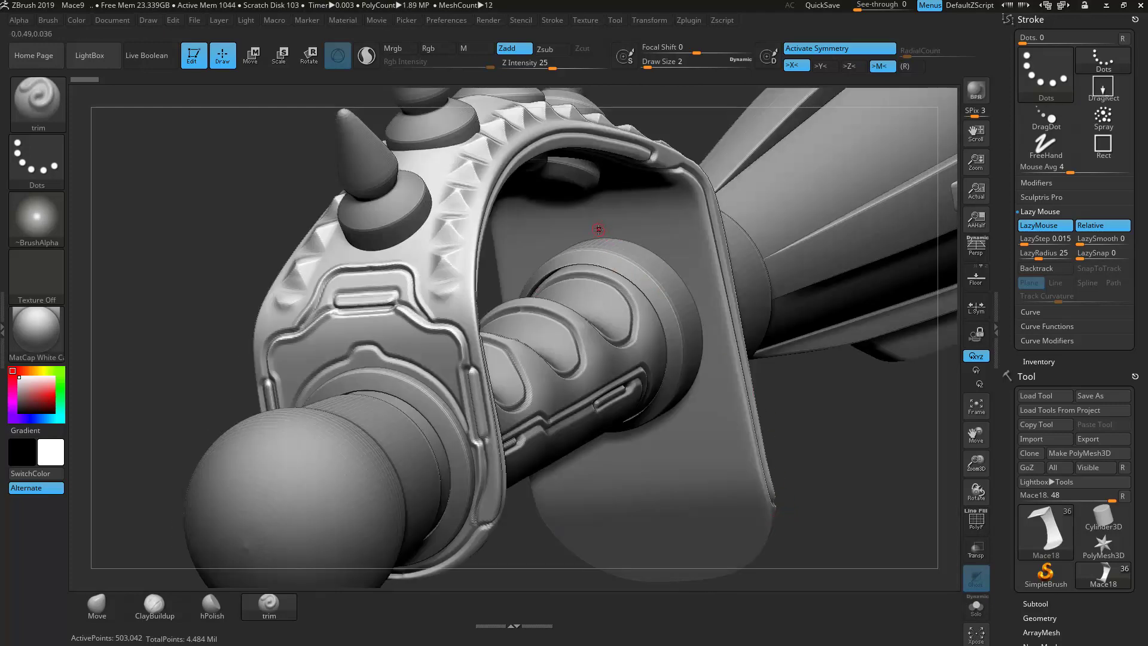
# Step: Carve an inset outline on the inner face of the guard's head-side plate, around the grip collar, down both sides and out to the rounded end
pyautogui.moveTo(598, 228)
pyautogui.mouseDown()
pyautogui.moveTo(666, 241)
pyautogui.moveTo(710, 300)
pyautogui.mouseUp()
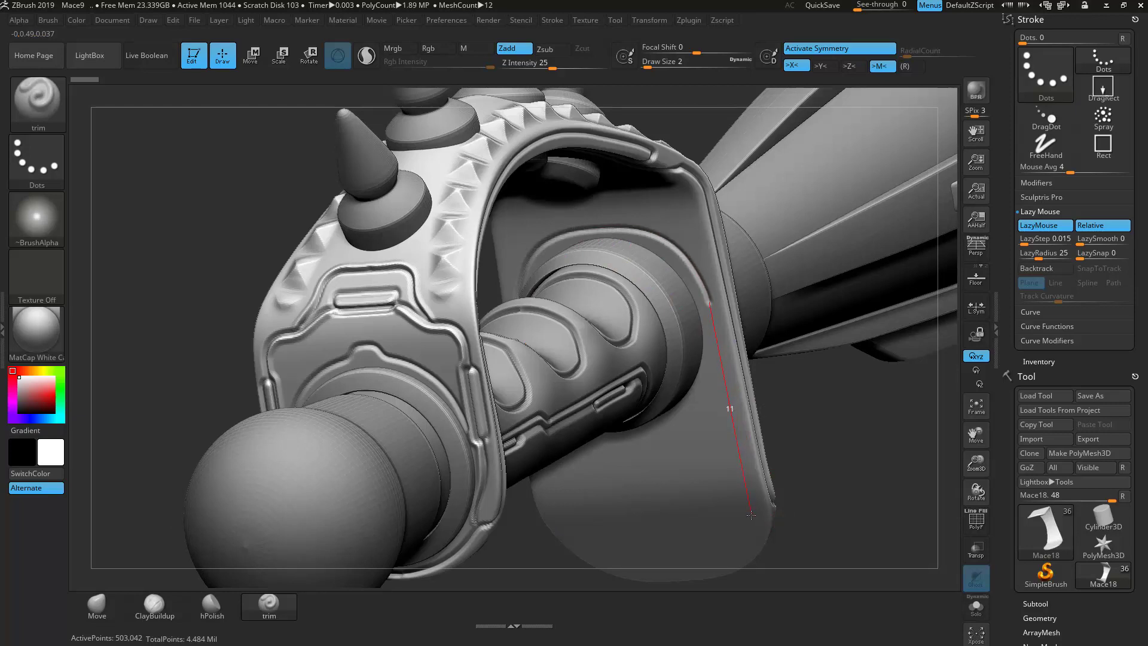
pyautogui.moveTo(752, 514); pyautogui.dragTo(749, 502)
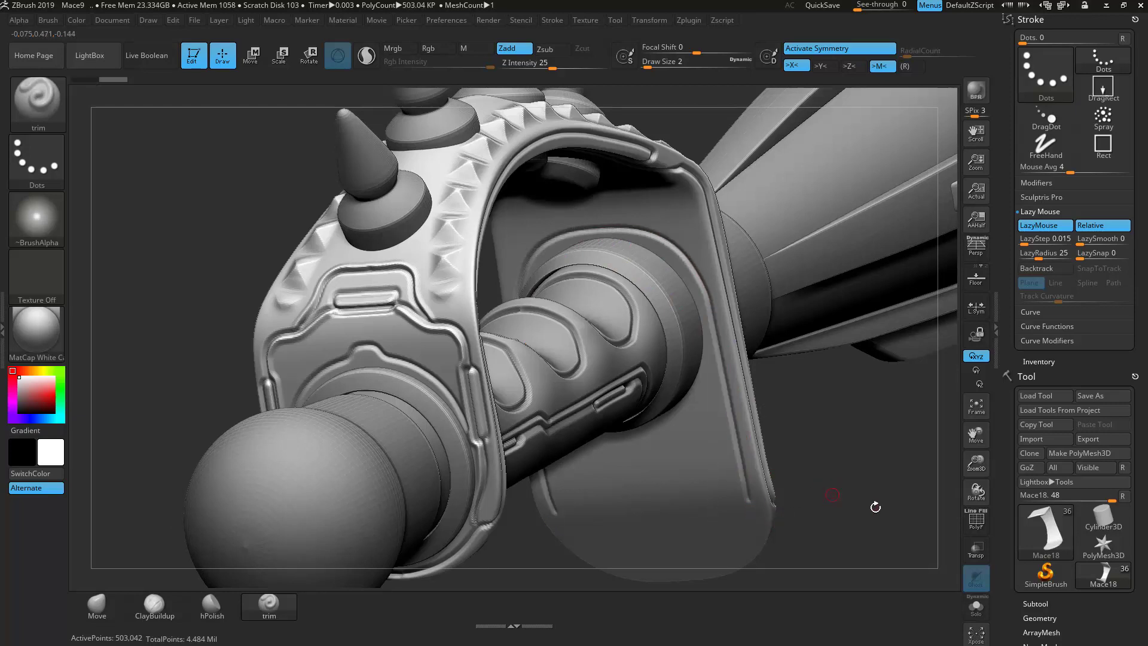
pyautogui.click(975, 607)
pyautogui.moveTo(858, 504); pyautogui.dragTo(610, 281)
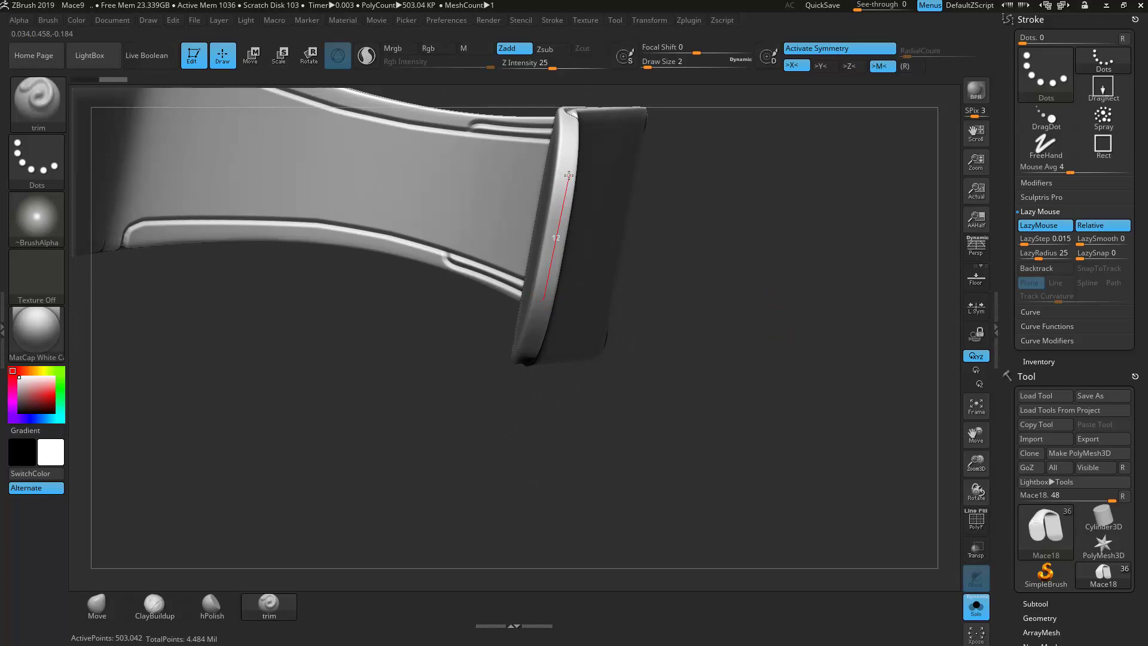
pyautogui.moveTo(568, 175); pyautogui.dragTo(557, 171)
pyautogui.moveTo(730, 284)
pyautogui.mouseDown()
pyautogui.moveTo(698, 252)
pyautogui.moveTo(723, 357)
pyautogui.moveTo(642, 312)
pyautogui.mouseUp()
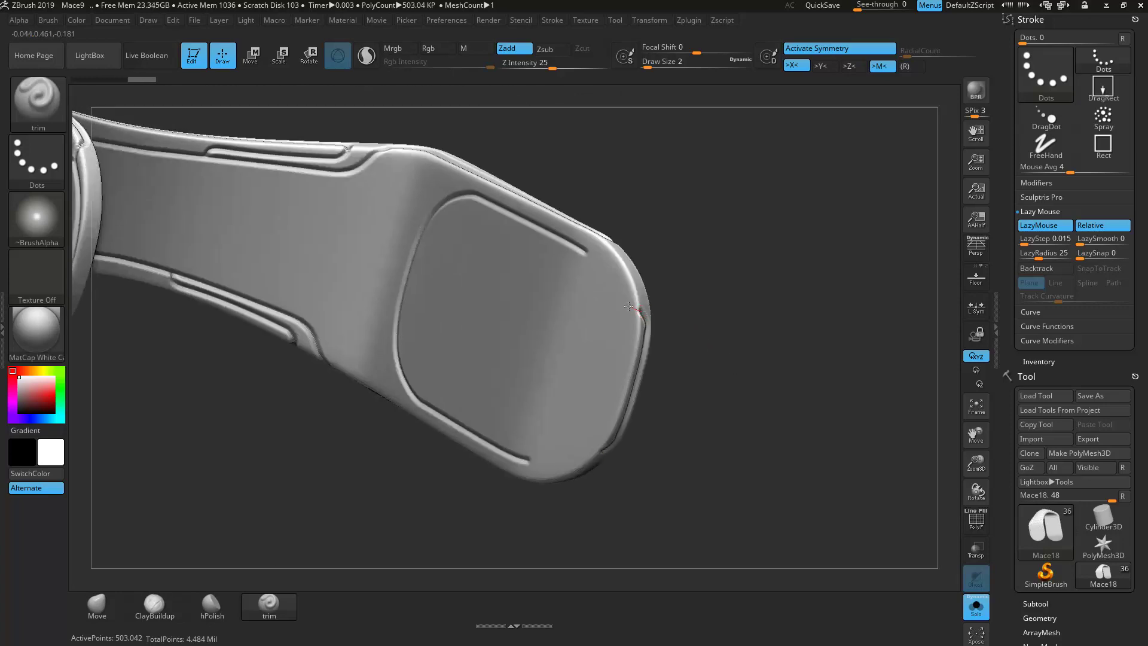
pyautogui.moveTo(613, 277); pyautogui.dragTo(571, 245)
pyautogui.moveTo(705, 431); pyautogui.dragTo(777, 490)
# Step: Carve a narrow slot along the straight side line of the plate's inner face, mirrored on both sides, and show the full mace
pyautogui.keyDown('alt'); pyautogui.moveTo(293, 185); pyautogui.dragTo(499, 436); pyautogui.keyUp('alt')
pyautogui.keyDown('alt'); pyautogui.moveTo(413, 467); pyautogui.dragTo(436, 453); pyautogui.keyUp('alt')
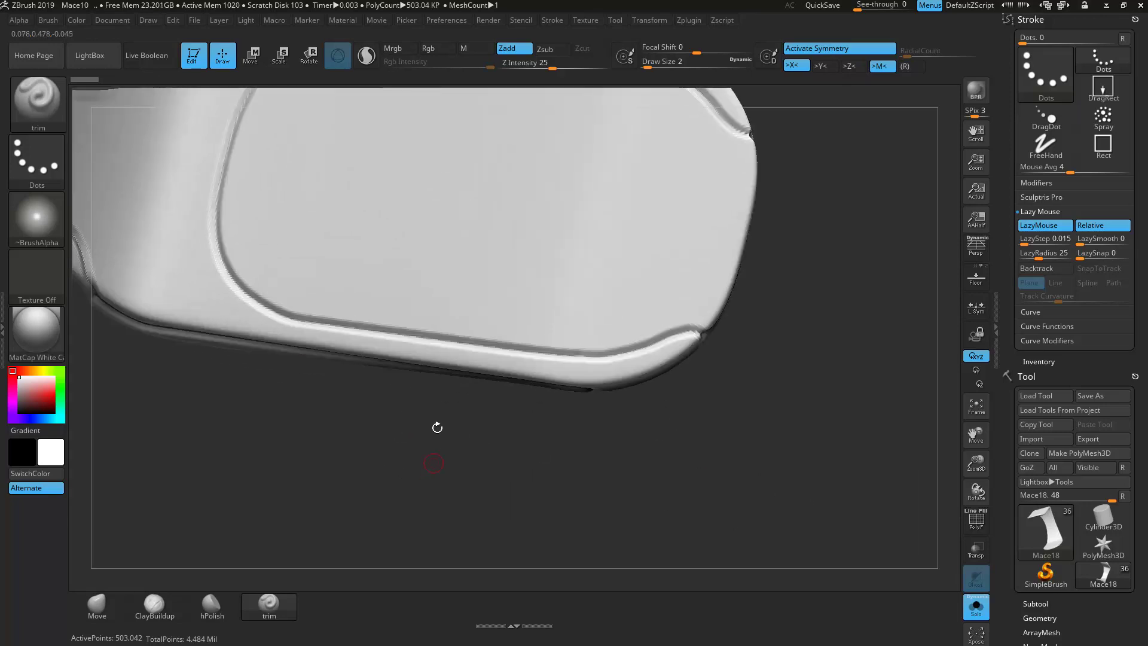
pyautogui.moveTo(484, 345)
pyautogui.mouseDown()
pyautogui.moveTo(532, 347)
pyautogui.moveTo(326, 319)
pyautogui.mouseUp()
pyautogui.moveTo(509, 342); pyautogui.dragTo(520, 345)
pyautogui.keyDown('alt'); pyautogui.moveTo(410, 476); pyautogui.dragTo(432, 483); pyautogui.keyUp('alt')
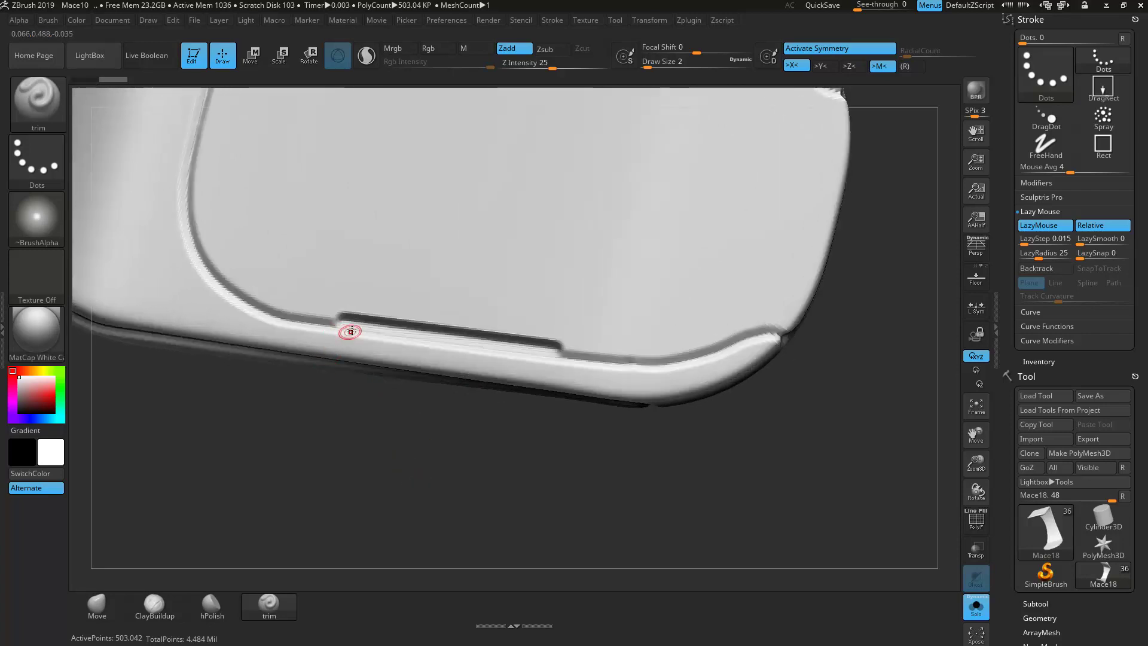
pyautogui.moveTo(345, 327)
pyautogui.mouseDown()
pyautogui.moveTo(519, 353)
pyautogui.moveTo(337, 324)
pyautogui.moveTo(389, 342)
pyautogui.moveTo(559, 346)
pyautogui.mouseUp()
pyautogui.moveTo(685, 386)
pyautogui.keyDown('ctrl'); pyautogui.mouseDown(button='right')
pyautogui.moveTo(684, 440)
pyautogui.moveTo(778, 473)
pyautogui.mouseUp(button='right'); pyautogui.keyUp('ctrl')
pyautogui.click(963, 598)
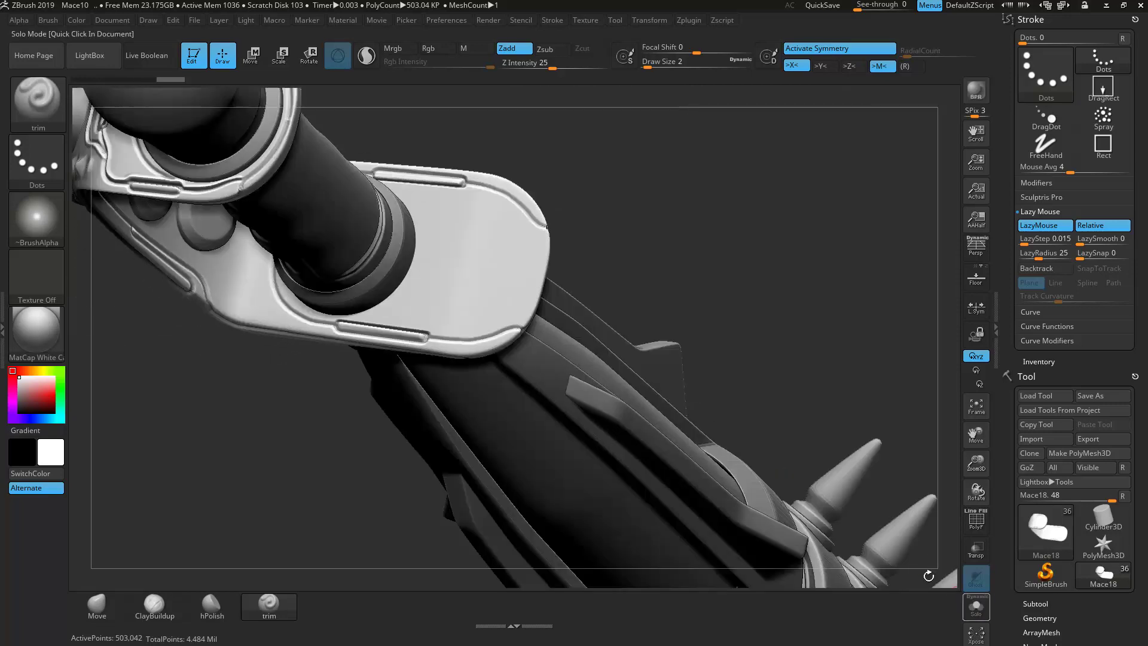
# Step: Carve two parallel arched lines on the plate's outer face, over the shaft collar and down both sides
pyautogui.moveTo(733, 269); pyautogui.dragTo(672, 471)
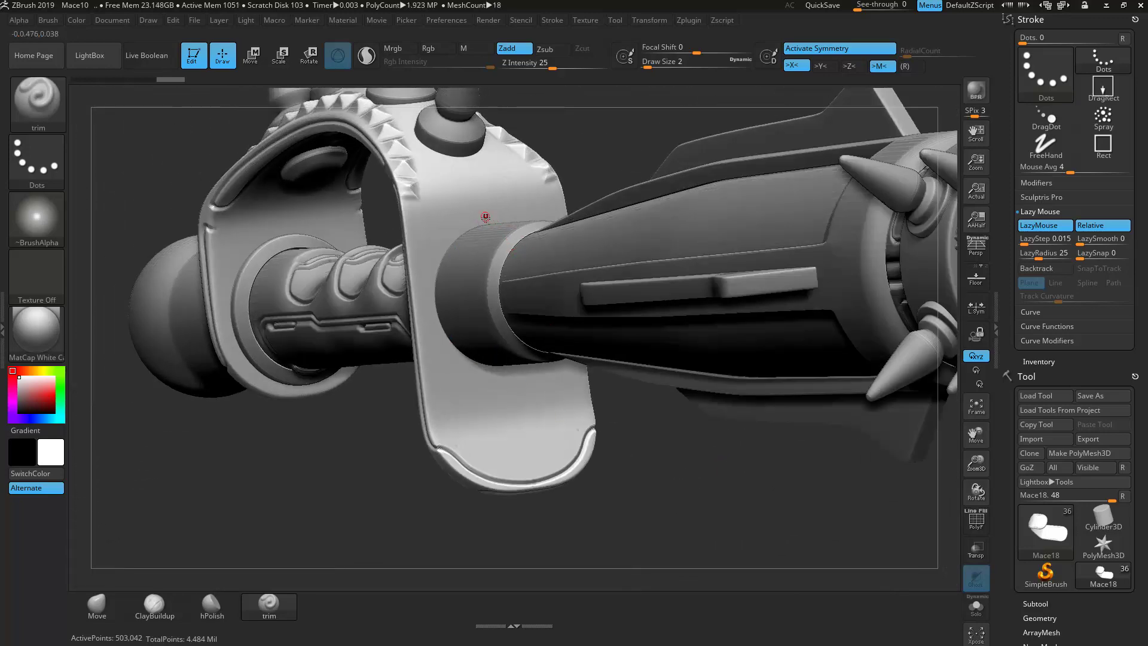
pyautogui.click(974, 546)
pyautogui.keyDown('alt'); pyautogui.moveTo(726, 509); pyautogui.dragTo(755, 516); pyautogui.keyUp('alt')
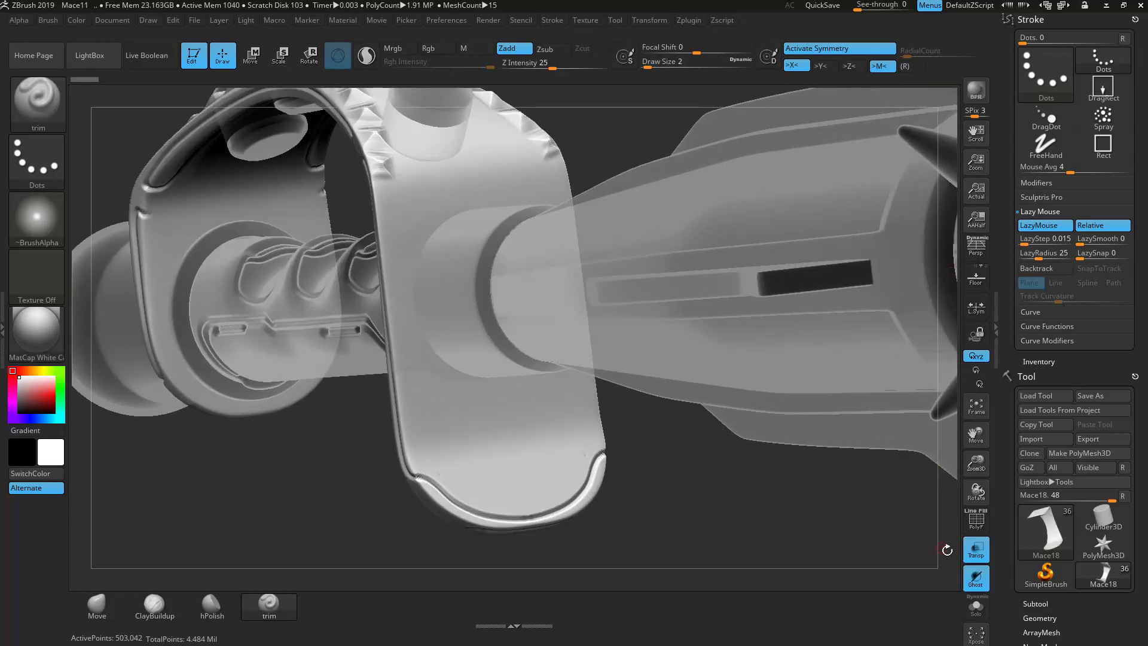
pyautogui.click(976, 547)
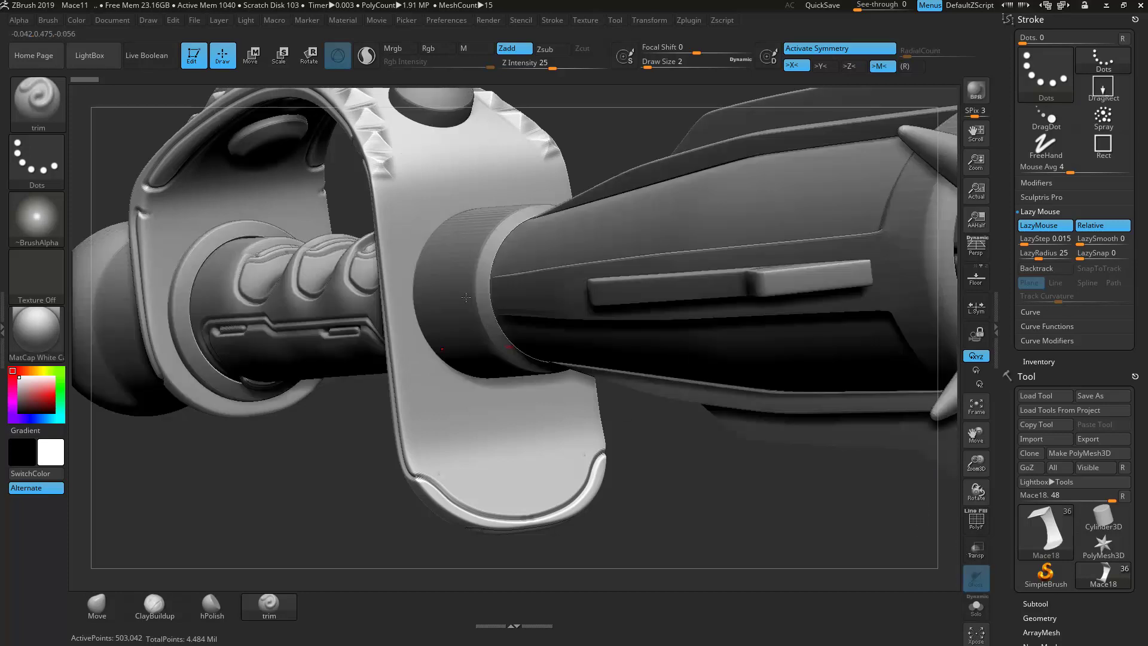
pyautogui.moveTo(448, 195); pyautogui.dragTo(393, 244)
pyautogui.moveTo(392, 284); pyautogui.dragTo(414, 464)
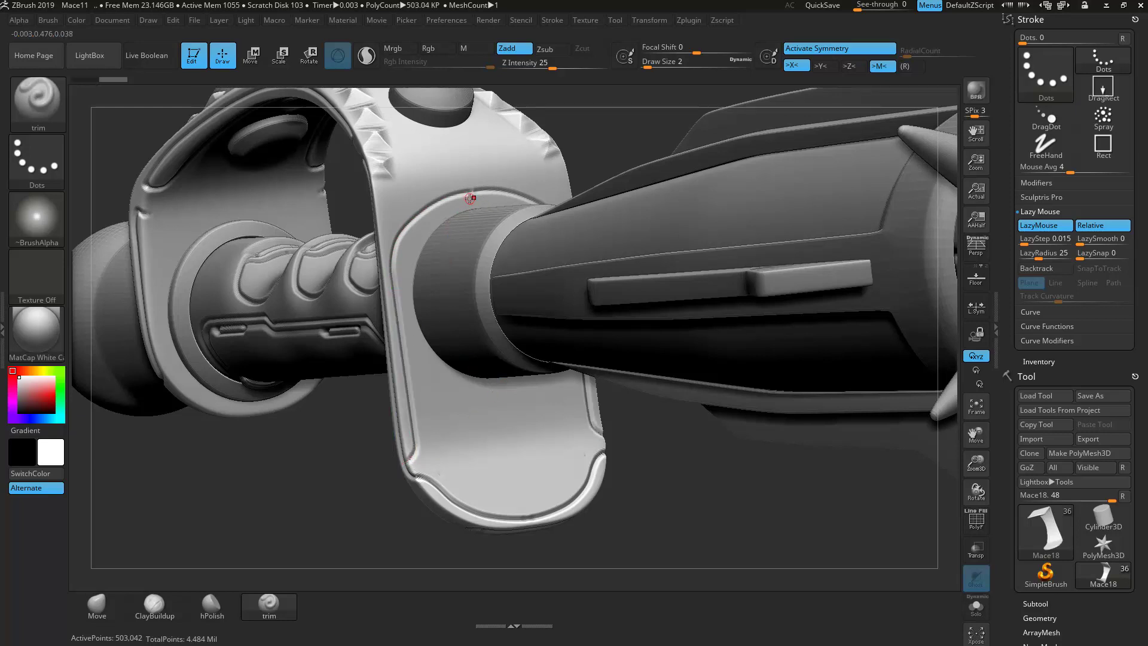
pyautogui.moveTo(473, 201)
pyautogui.mouseDown()
pyautogui.moveTo(432, 216)
pyautogui.moveTo(405, 246)
pyautogui.mouseUp()
pyautogui.moveTo(419, 347)
pyautogui.mouseDown()
pyautogui.moveTo(428, 436)
pyautogui.moveTo(394, 428)
pyautogui.mouseUp()
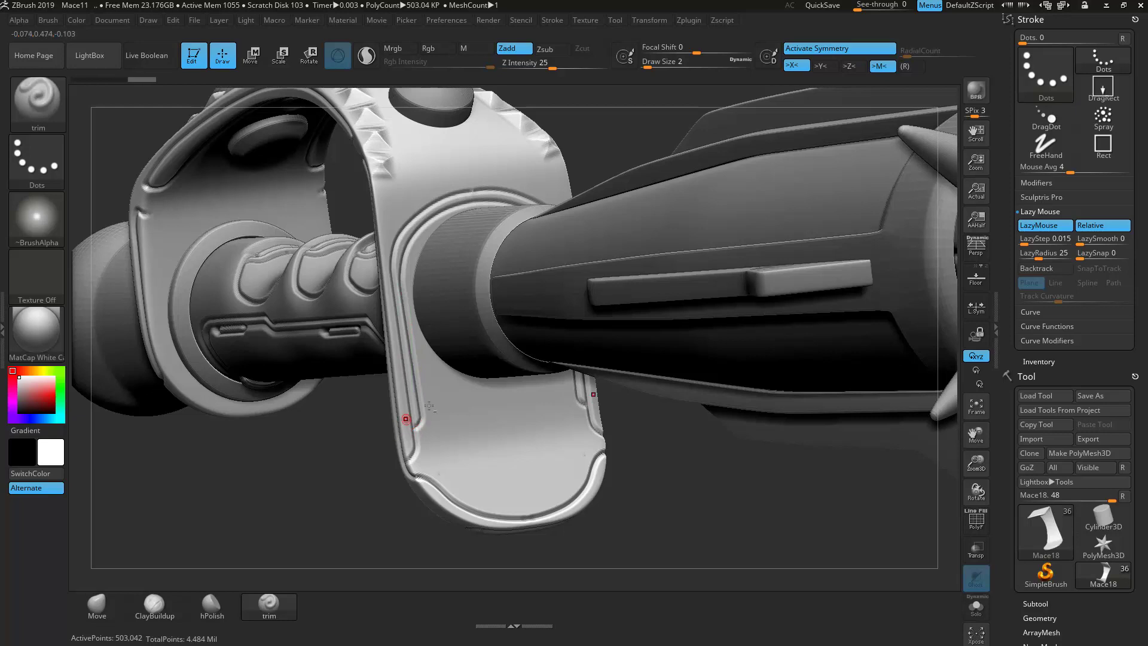
# Step: Carve a notched curve below the shaft collar, then isolate the guard and deepen the outer arched line
pyautogui.moveTo(760, 528); pyautogui.dragTo(499, 412)
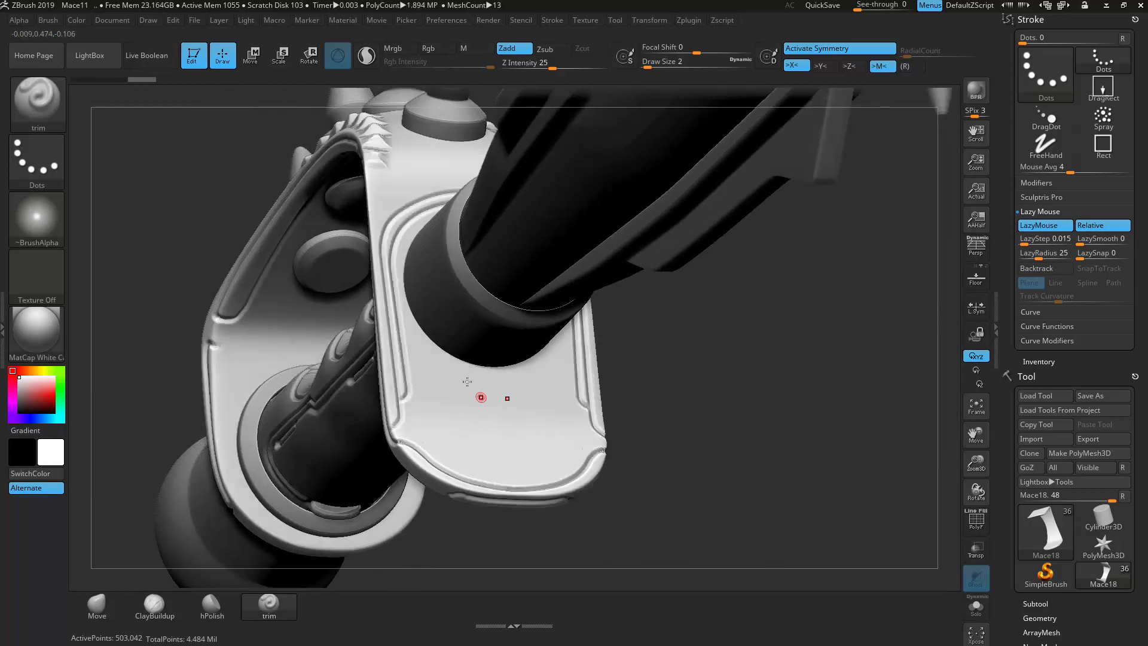
pyautogui.moveTo(409, 352)
pyautogui.mouseDown()
pyautogui.moveTo(485, 409)
pyautogui.moveTo(518, 408)
pyautogui.mouseUp()
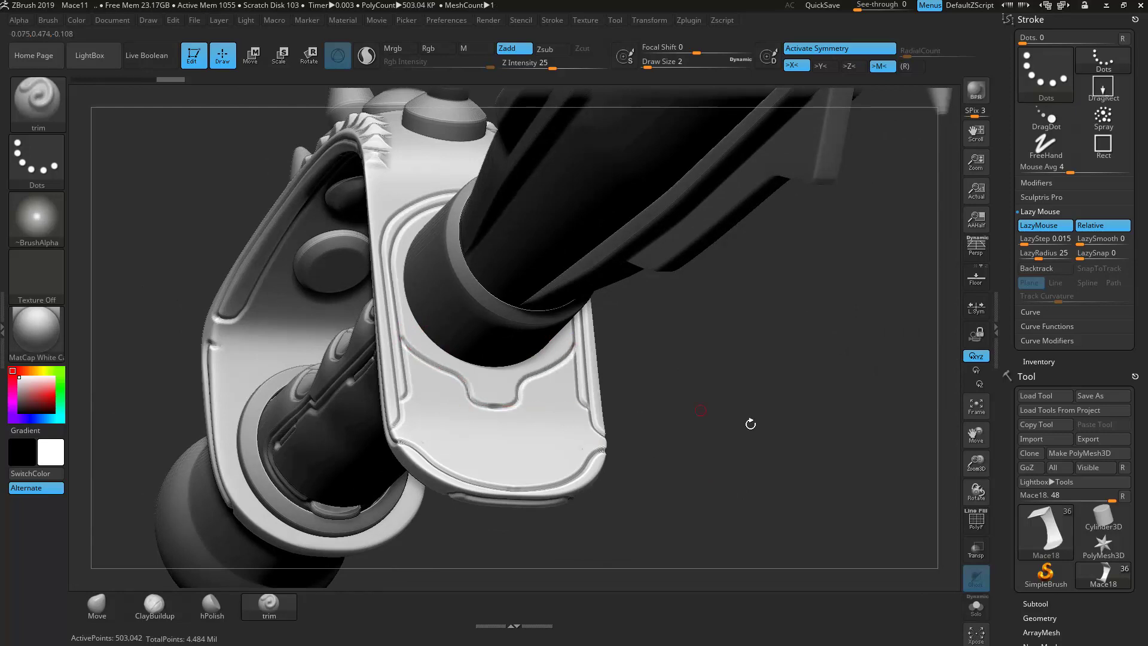
pyautogui.click(976, 606)
pyautogui.moveTo(954, 582); pyautogui.dragTo(795, 503)
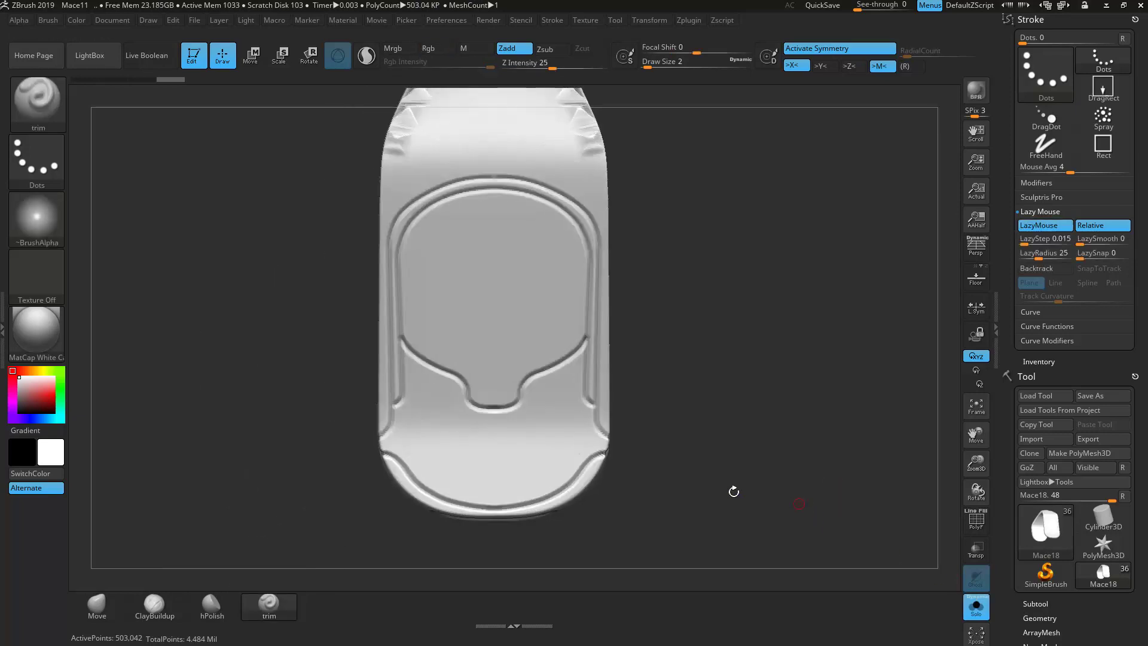
pyautogui.keyDown('alt'); pyautogui.moveTo(691, 400); pyautogui.dragTo(708, 412); pyautogui.keyUp('alt')
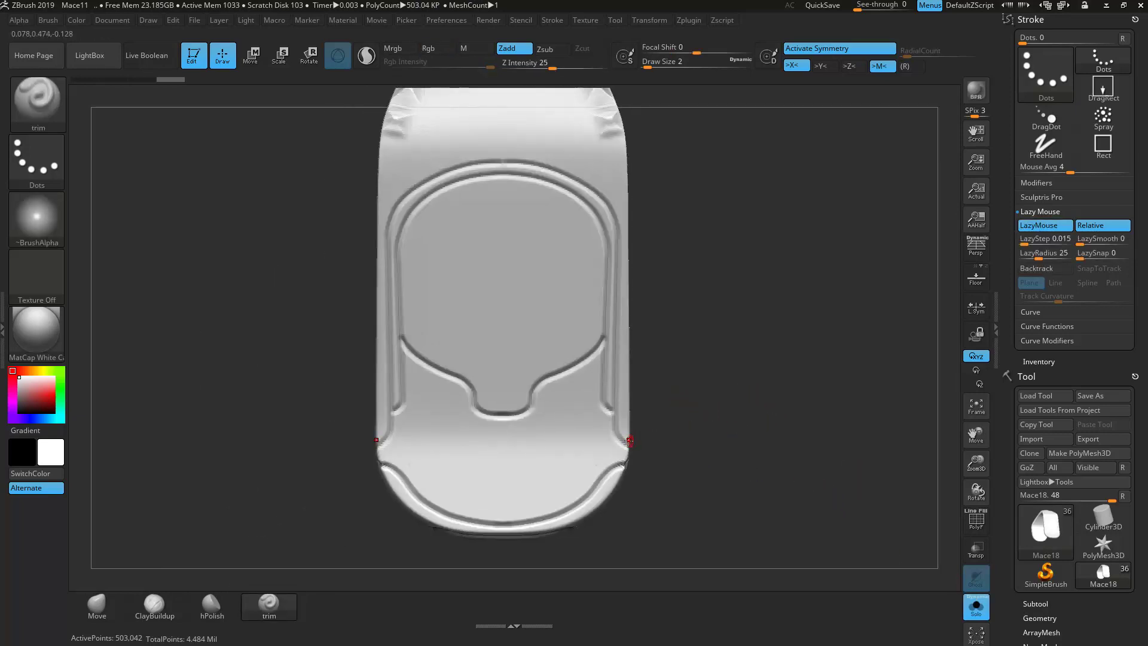
pyautogui.moveTo(619, 393)
pyautogui.mouseDown()
pyautogui.moveTo(616, 206)
pyautogui.moveTo(598, 183)
pyautogui.moveTo(548, 163)
pyautogui.mouseUp()
# Step: Carve a narrow curved slot with a rounded rim above the top centre of the arched outline
pyautogui.moveTo(720, 218)
pyautogui.keyDown('alt'); pyautogui.mouseDown()
pyautogui.moveTo(768, 235)
pyautogui.moveTo(856, 509)
pyautogui.mouseUp(); pyautogui.keyUp('alt')
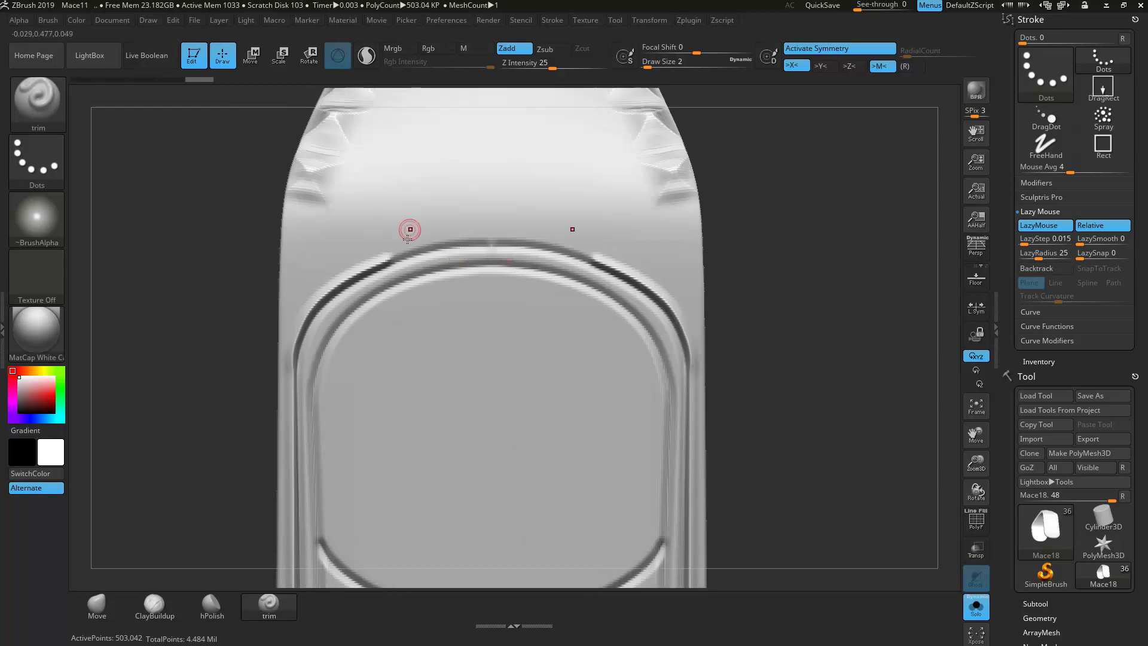
pyautogui.moveTo(390, 258)
pyautogui.mouseDown()
pyautogui.moveTo(445, 237)
pyautogui.moveTo(507, 233)
pyautogui.moveTo(395, 254)
pyautogui.moveTo(510, 237)
pyautogui.mouseUp()
pyautogui.moveTo(391, 250); pyautogui.dragTo(507, 222)
pyautogui.moveTo(386, 252)
pyautogui.mouseDown()
pyautogui.moveTo(394, 226)
pyautogui.moveTo(501, 206)
pyautogui.mouseUp()
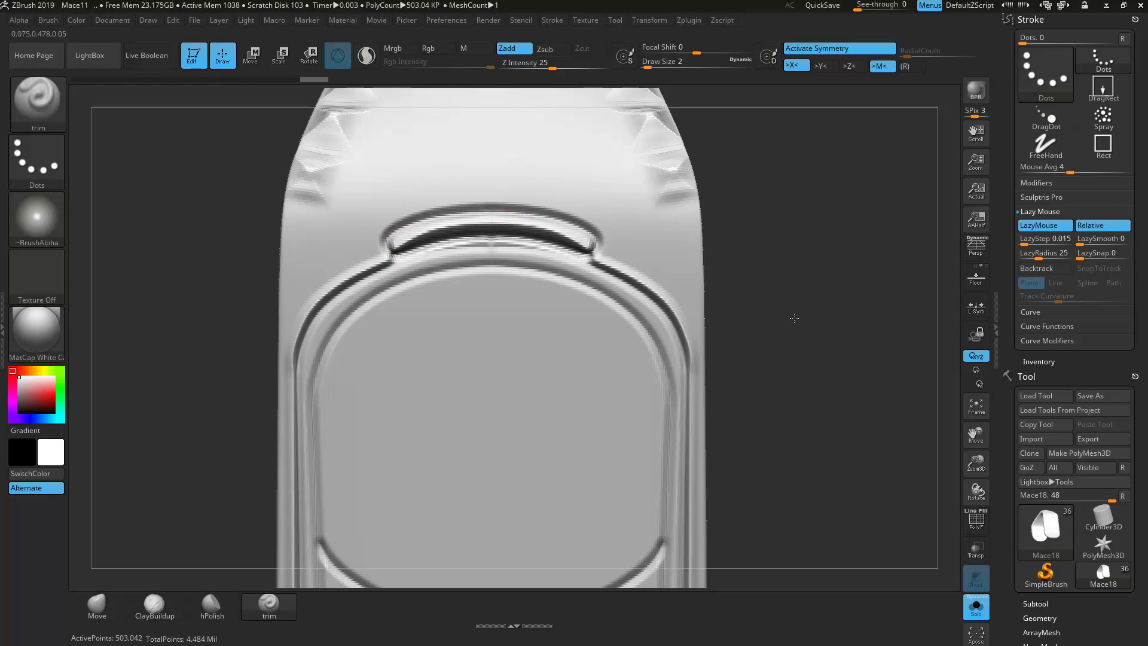
# Step: Carve another line along the inside of the outer arch and retrace the notched curve below it
pyautogui.keyDown('alt'); pyautogui.moveTo(806, 325); pyautogui.dragTo(717, 379); pyautogui.keyUp('alt')
pyautogui.keyDown('alt'); pyautogui.moveTo(716, 338); pyautogui.dragTo(779, 236); pyautogui.keyUp('alt')
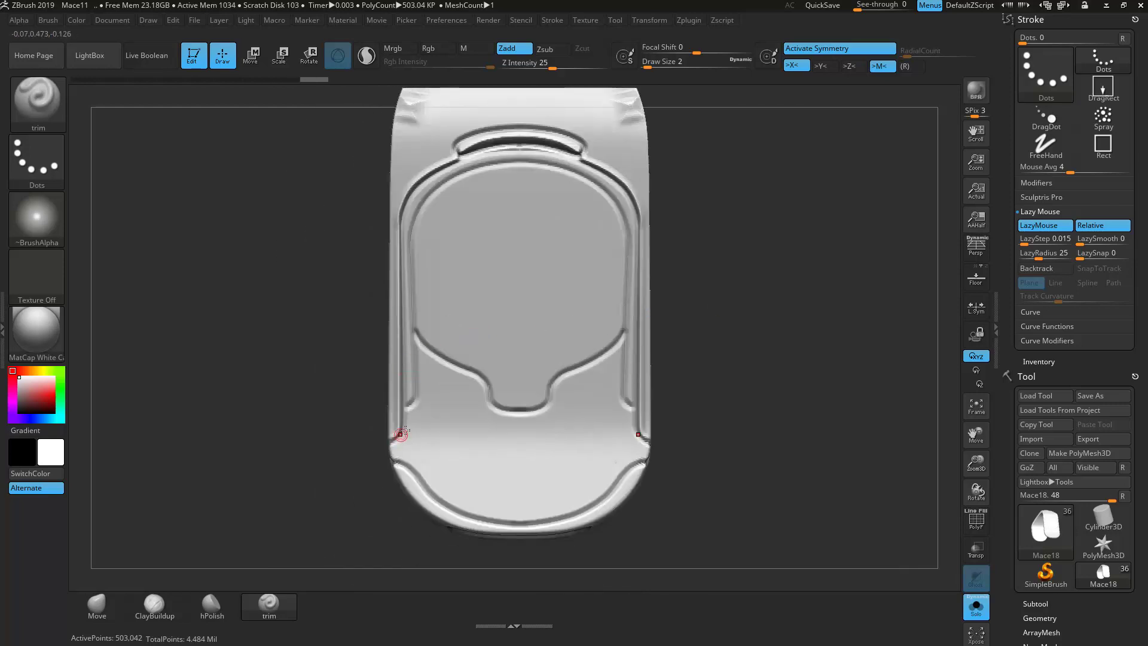
pyautogui.moveTo(418, 380)
pyautogui.mouseDown()
pyautogui.moveTo(409, 219)
pyautogui.moveTo(444, 176)
pyautogui.moveTo(535, 161)
pyautogui.mouseUp()
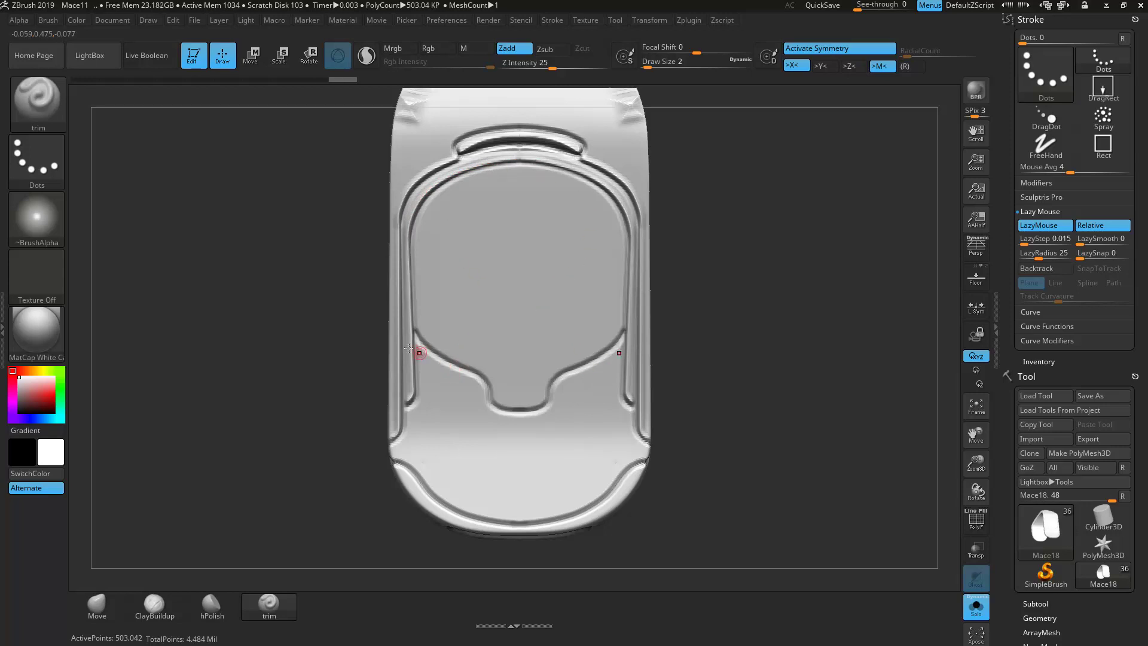
pyautogui.moveTo(423, 351)
pyautogui.mouseDown()
pyautogui.moveTo(513, 414)
pyautogui.moveTo(539, 413)
pyautogui.mouseUp()
# Step: Show the full mace and carve a second notched line parallel to the first, closer to the plate's rounded end
pyautogui.moveTo(773, 451); pyautogui.dragTo(744, 420)
pyautogui.moveTo(658, 509); pyautogui.dragTo(613, 502)
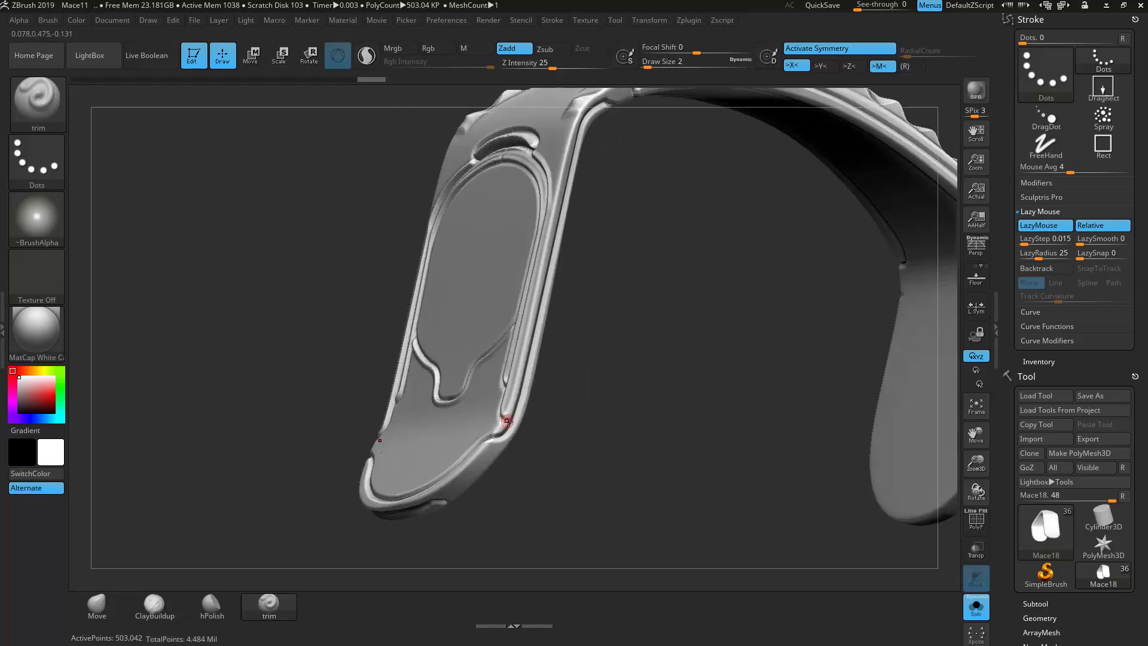
pyautogui.moveTo(683, 447); pyautogui.dragTo(807, 480)
pyautogui.click(973, 608)
pyautogui.moveTo(740, 428); pyautogui.dragTo(814, 499)
pyautogui.press('f')
pyautogui.moveTo(795, 431); pyautogui.dragTo(641, 506)
pyautogui.keyDown('alt'); pyautogui.moveTo(508, 495); pyautogui.dragTo(426, 354); pyautogui.keyUp('alt')
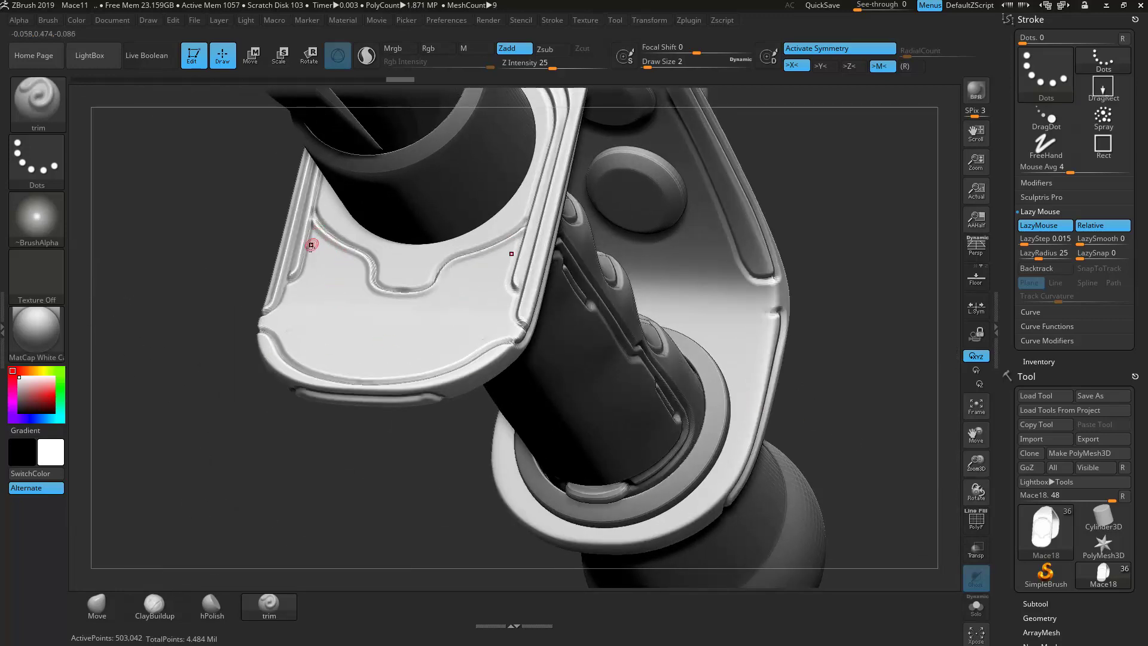
pyautogui.moveTo(323, 260)
pyautogui.mouseDown()
pyautogui.moveTo(359, 314)
pyautogui.moveTo(419, 322)
pyautogui.mouseUp()
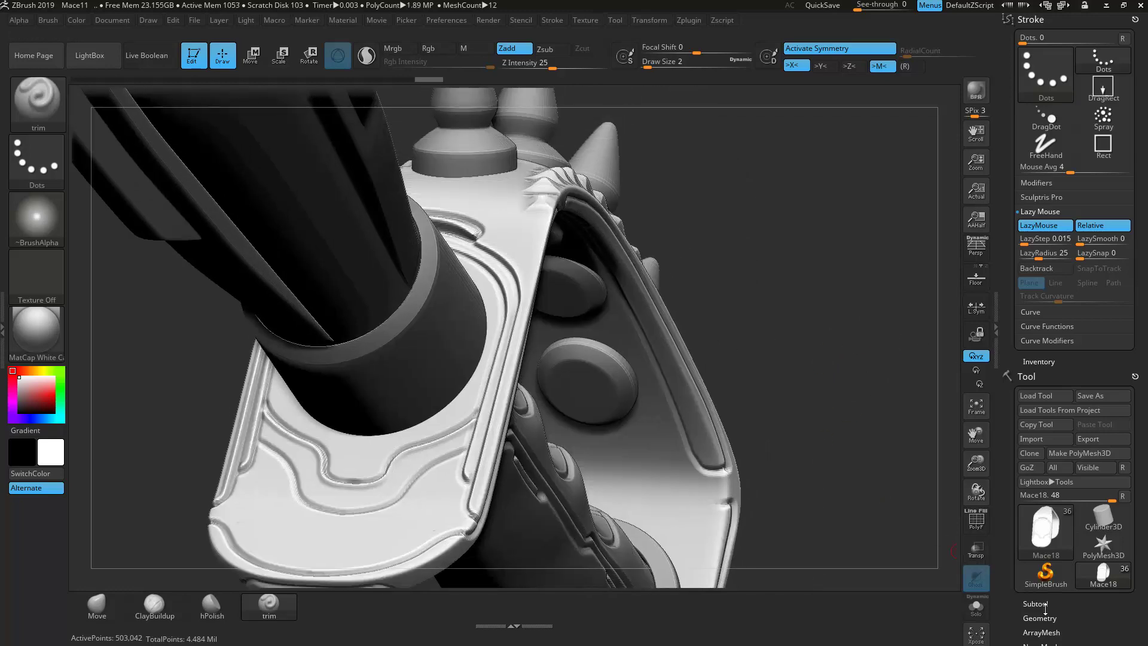
# Step: Isolate the guard and carve a stepped, rounded outline around the curved slot at the top of the arch
pyautogui.click(976, 608)
pyautogui.moveTo(786, 275); pyautogui.dragTo(771, 502)
pyautogui.moveTo(339, 372)
pyautogui.mouseDown()
pyautogui.moveTo(406, 306)
pyautogui.moveTo(471, 312)
pyautogui.mouseUp()
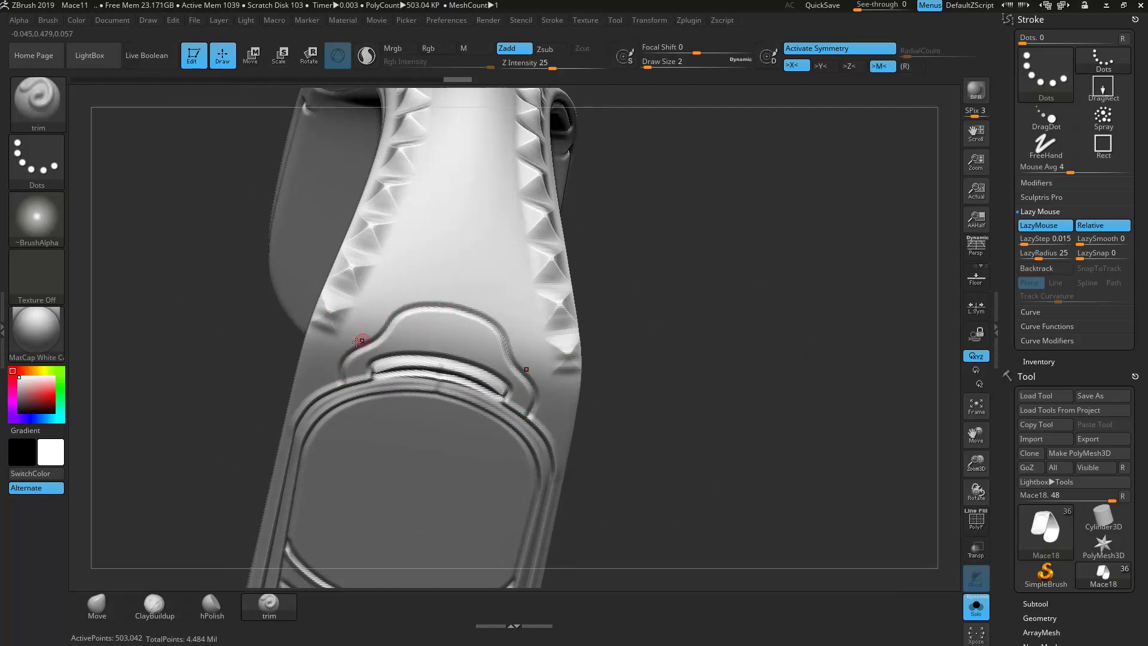
# Step: Try a parallel line outside the stepped outline, show the full mace, and undo that line
pyautogui.moveTo(328, 367)
pyautogui.mouseDown()
pyautogui.moveTo(398, 293)
pyautogui.moveTo(469, 288)
pyautogui.mouseUp()
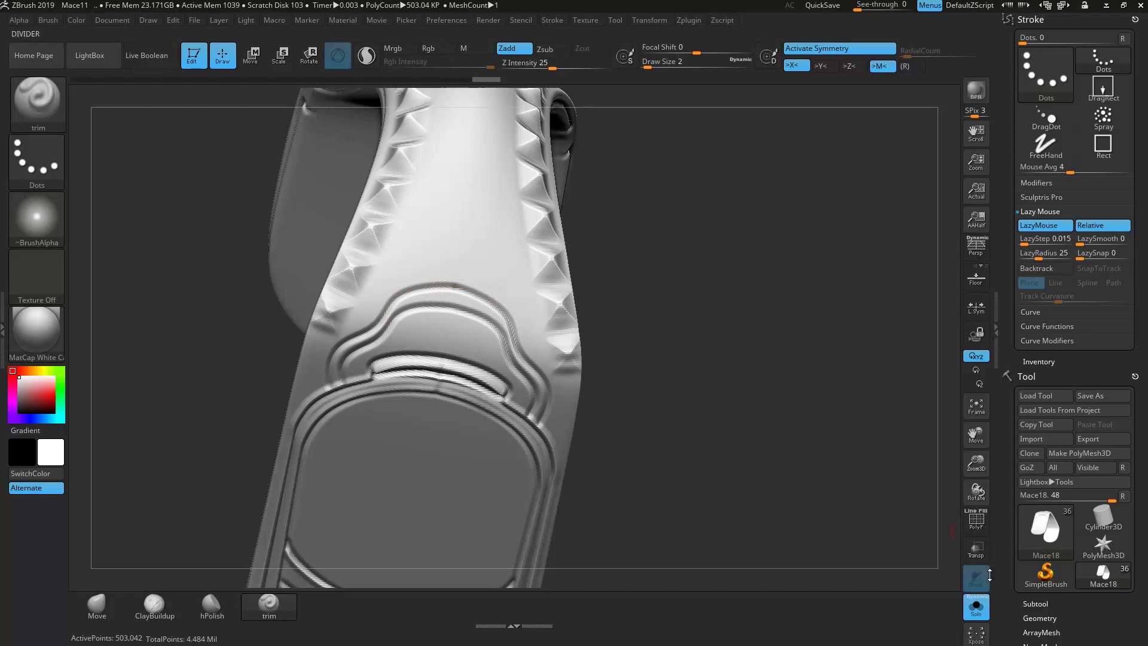
pyautogui.click(975, 605)
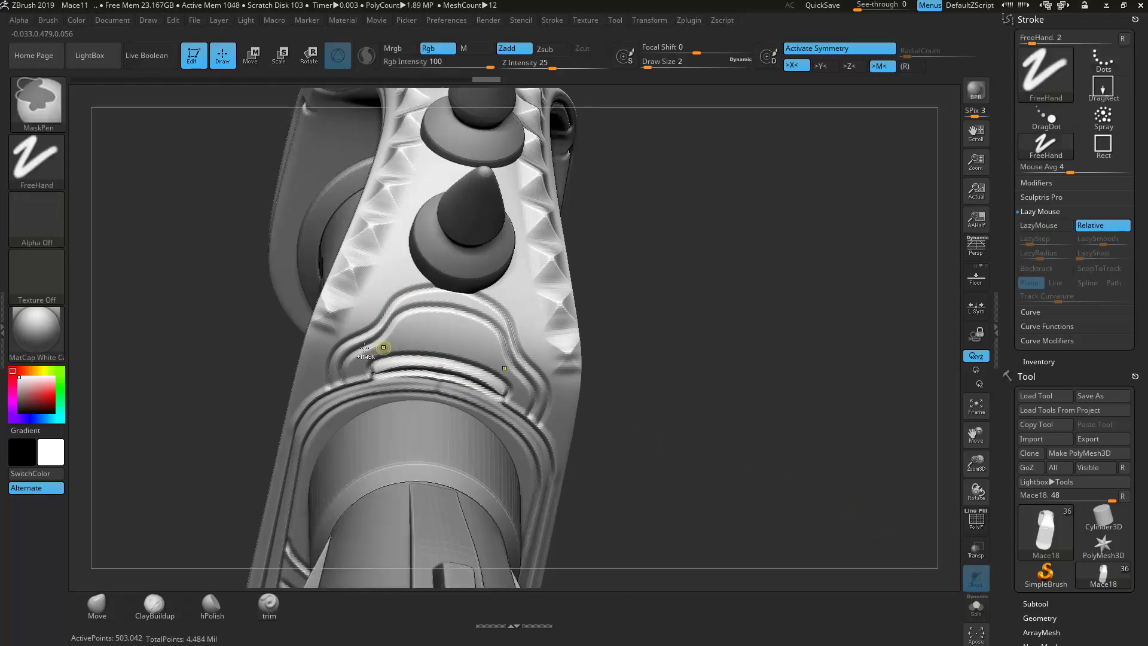
pyautogui.hotkey('ctrl', 'z')
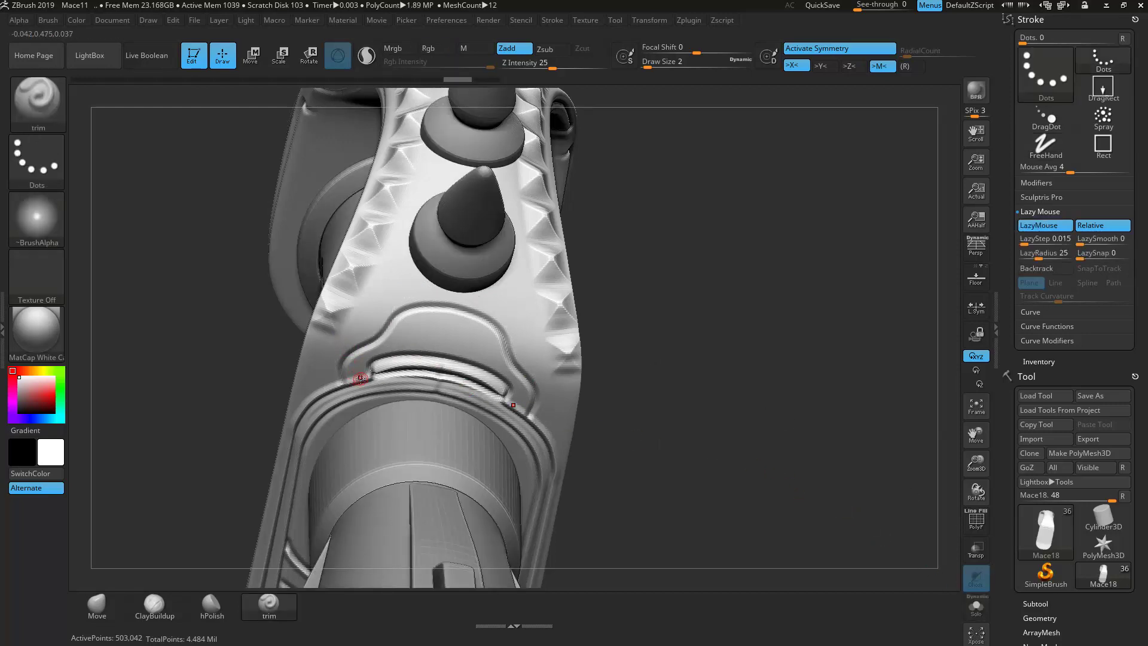
# Step: Carve a parallel line just inside the stepped outline around the curved slot
pyautogui.moveTo(360, 359)
pyautogui.mouseDown()
pyautogui.moveTo(443, 316)
pyautogui.moveTo(466, 320)
pyautogui.mouseUp()
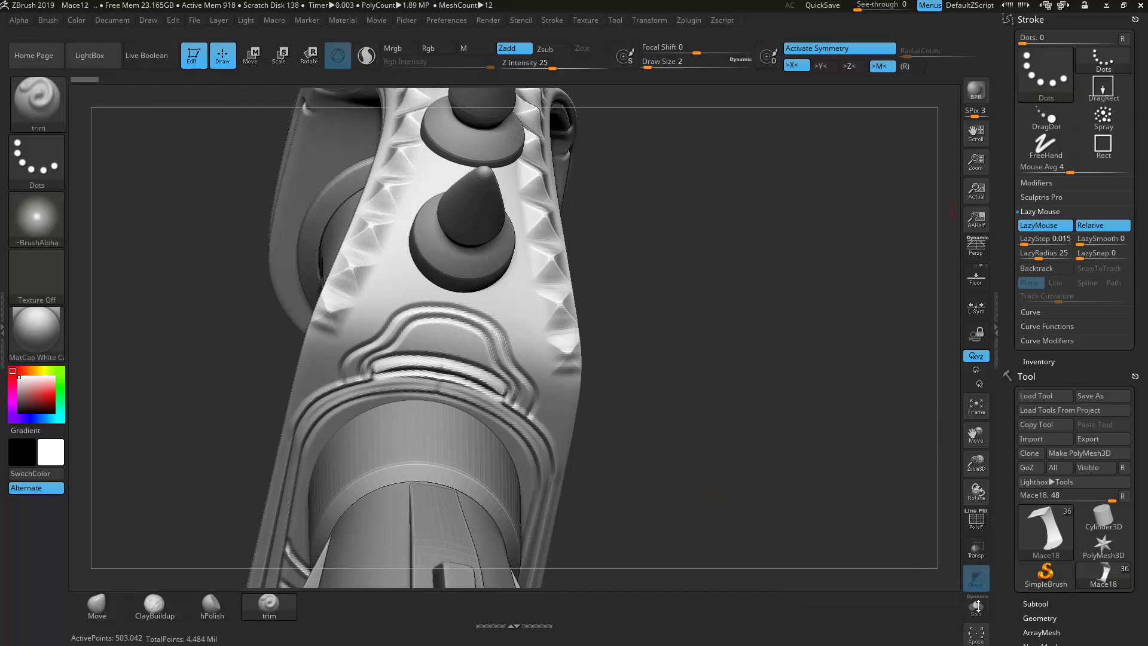
pyautogui.moveTo(706, 296)
pyautogui.mouseDown()
pyautogui.moveTo(694, 230)
pyautogui.moveTo(594, 249)
pyautogui.moveTo(529, 318)
pyautogui.mouseUp()
pyautogui.moveTo(292, 350)
pyautogui.mouseDown()
pyautogui.moveTo(251, 281)
pyautogui.moveTo(264, 267)
pyautogui.moveTo(297, 281)
pyautogui.mouseUp()
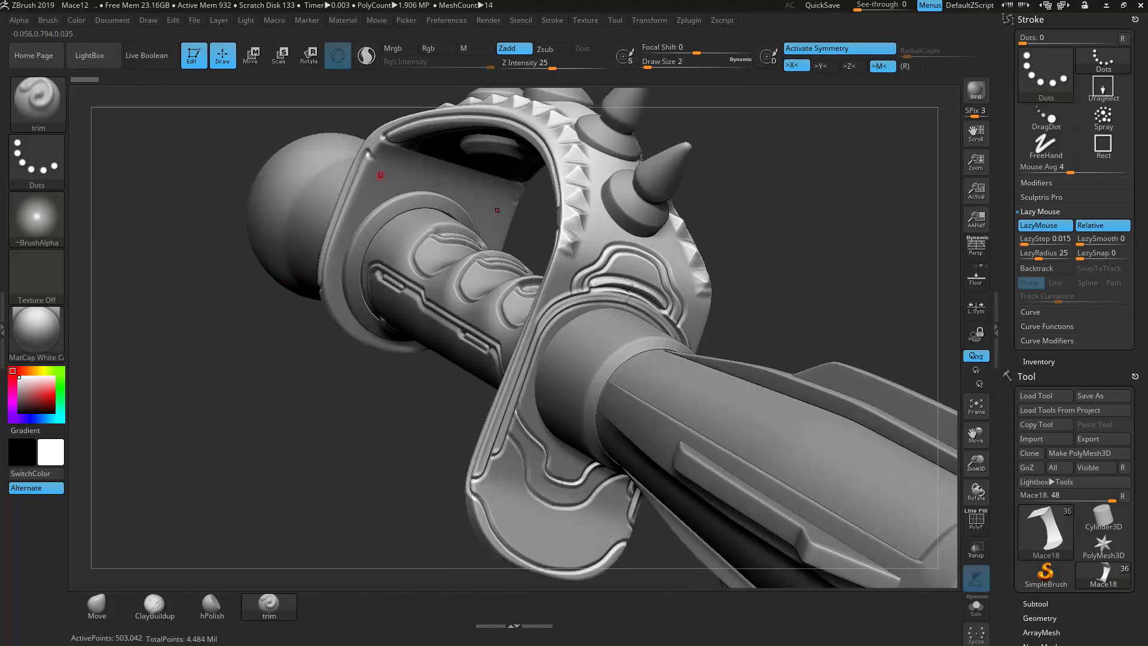
# Step: Carve a stepped outline and a parallel outer line around the grip collar on the inner face of the guard's pommel-side plate
pyautogui.moveTo(269, 349)
pyautogui.keyDown('alt'); pyautogui.mouseDown()
pyautogui.moveTo(228, 389)
pyautogui.moveTo(312, 332)
pyautogui.moveTo(330, 335)
pyautogui.mouseUp(); pyautogui.keyUp('alt')
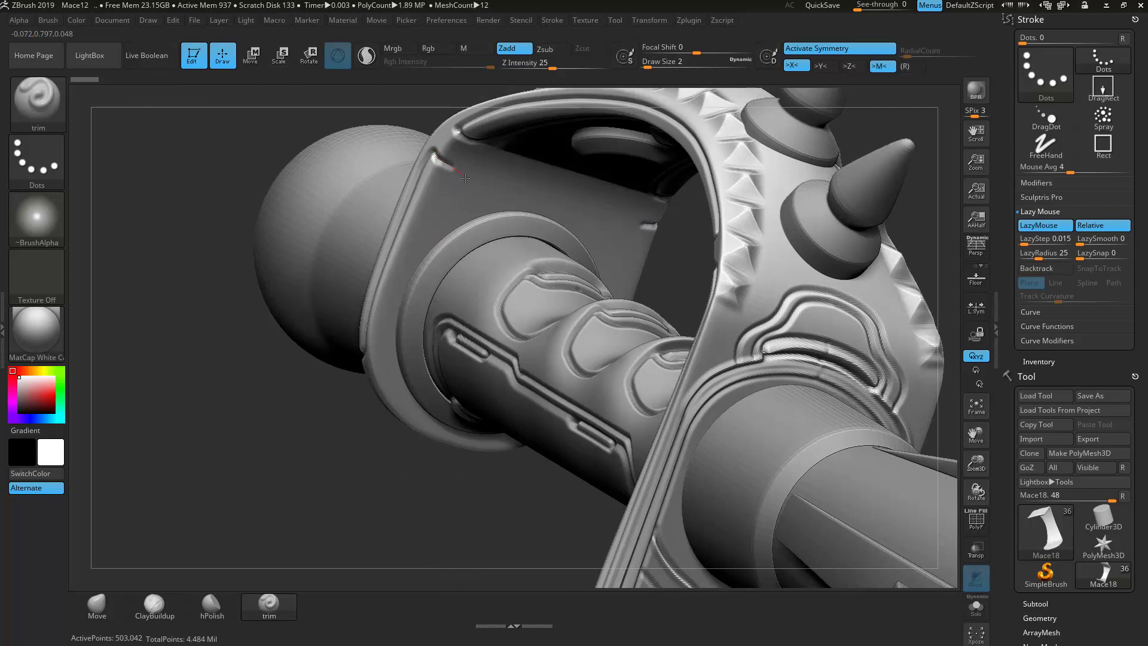
pyautogui.moveTo(479, 217)
pyautogui.mouseDown()
pyautogui.moveTo(504, 201)
pyautogui.moveTo(560, 204)
pyautogui.mouseUp()
pyautogui.moveTo(244, 426); pyautogui.dragTo(436, 210)
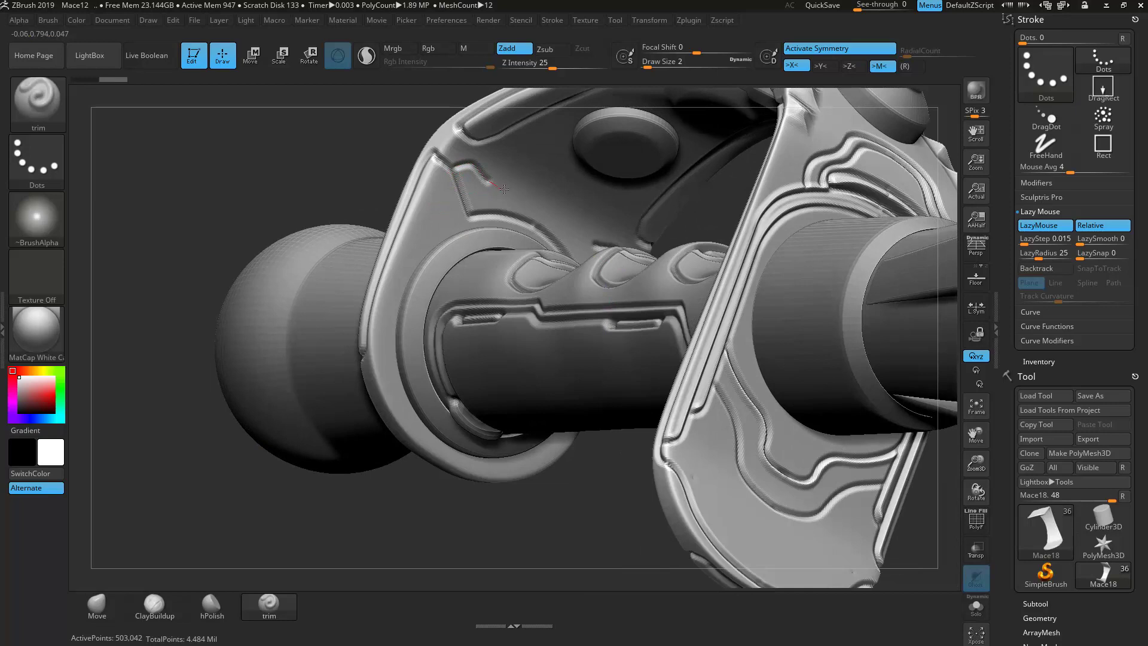
pyautogui.moveTo(508, 182); pyautogui.dragTo(562, 189)
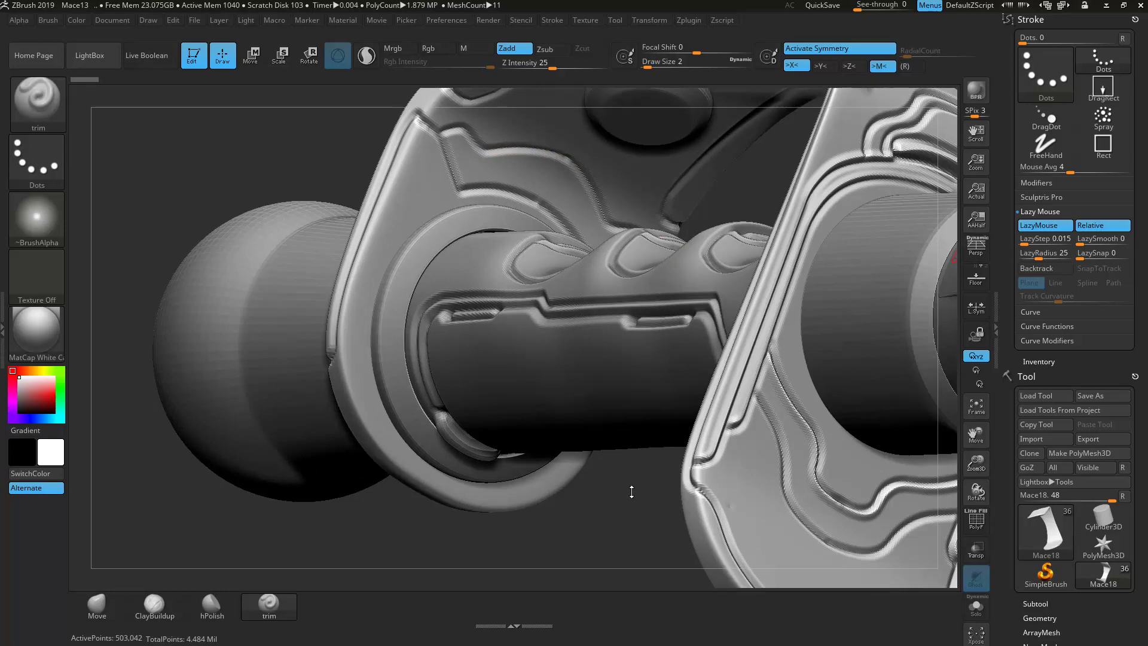
# Step: Bring the whole mace into view, select the shaft collar above the knuckle guard, and frame it from the side
pyautogui.moveTo(631, 492); pyautogui.dragTo(627, 488)
pyautogui.press('f')
pyautogui.moveTo(563, 533); pyautogui.dragTo(589, 509)
pyautogui.press('f')
pyautogui.press('f')
pyautogui.moveTo(676, 499); pyautogui.dragTo(602, 444)
pyautogui.keyDown('alt'); pyautogui.click(464, 408); pyautogui.keyUp('alt')
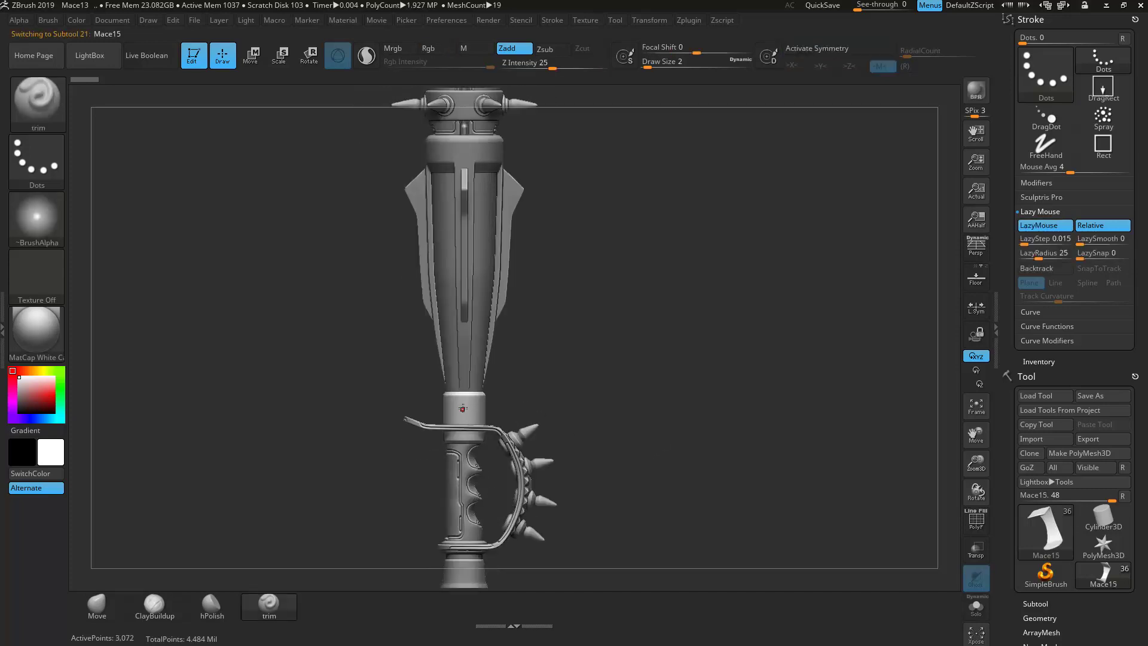
pyautogui.press('f')
pyautogui.keyDown('alt'); pyautogui.moveTo(772, 328); pyautogui.dragTo(791, 267); pyautogui.keyUp('alt')
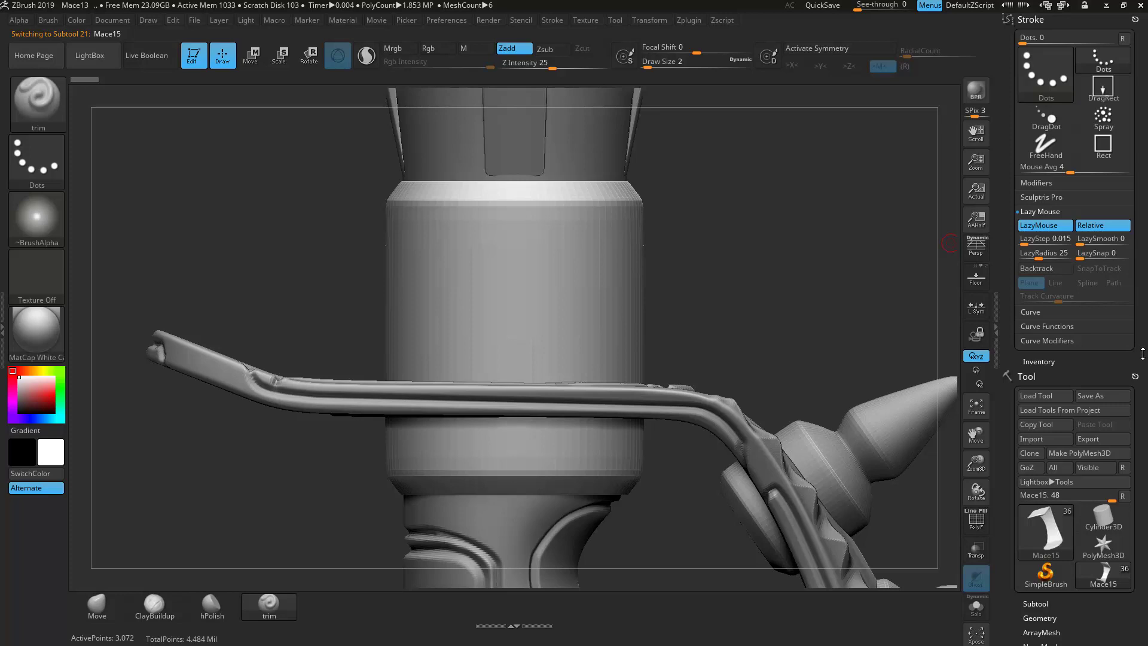
# Step: ZRemesh the collar with a target polygon count of 5 and subdivide it to level 4
pyautogui.click(1053, 618)
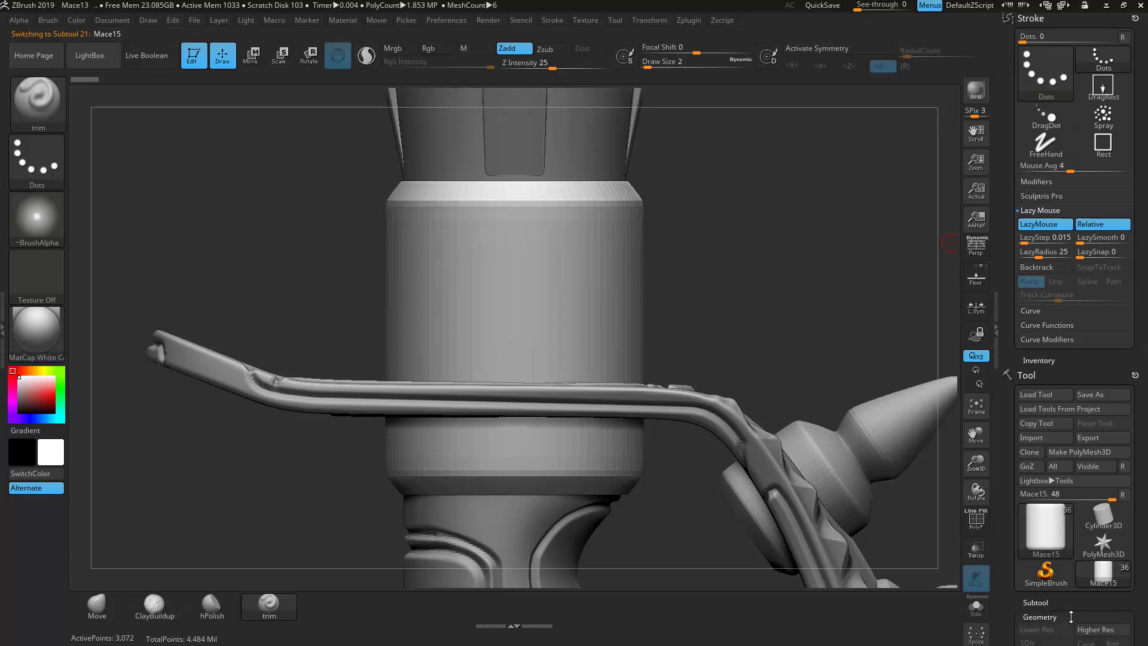
pyautogui.moveTo(1129, 590); pyautogui.dragTo(1105, 464)
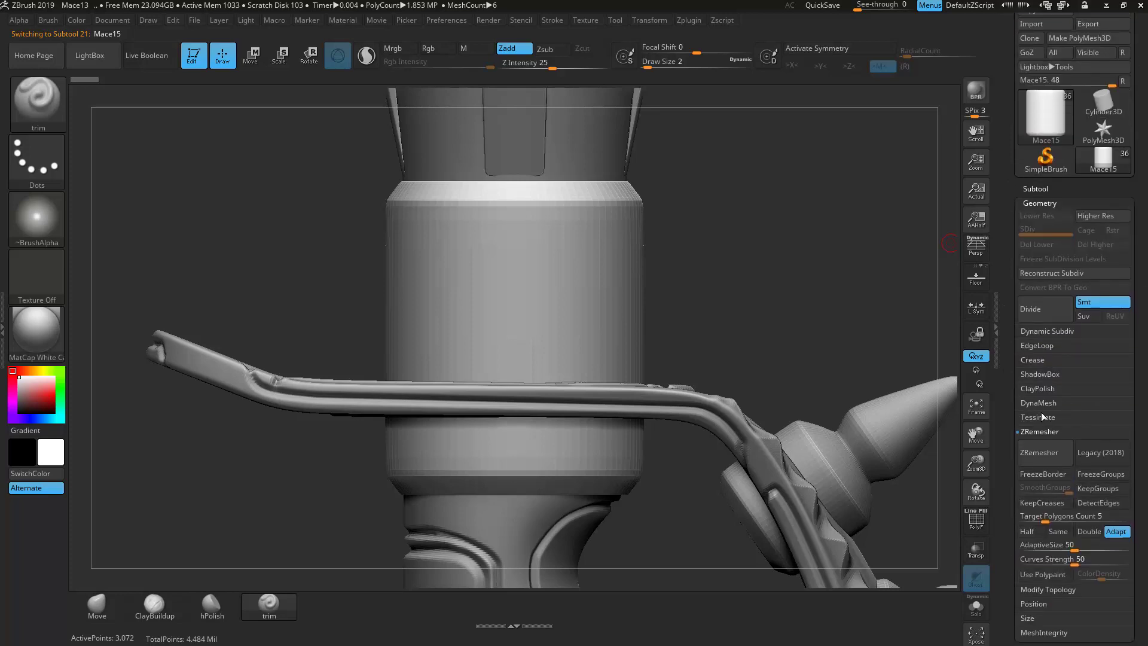
pyautogui.click(1042, 451)
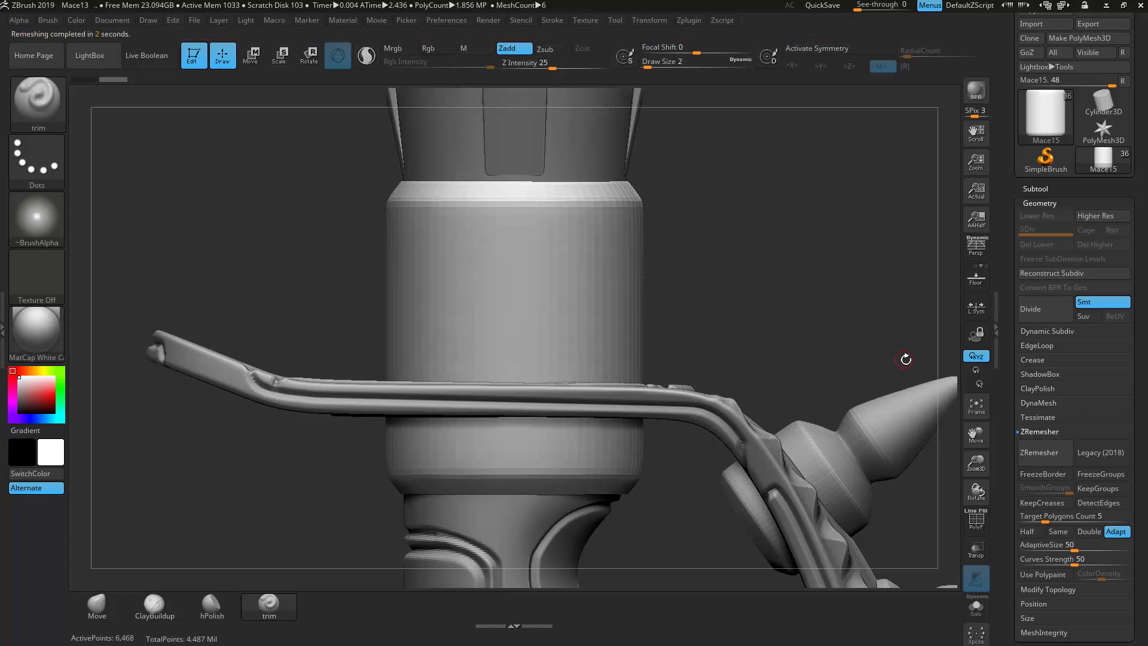
pyautogui.hotkey('ctrl', 'd')
pyautogui.hotkey('ctrl', 'd')
pyautogui.hotkey('ctrl', 'd')
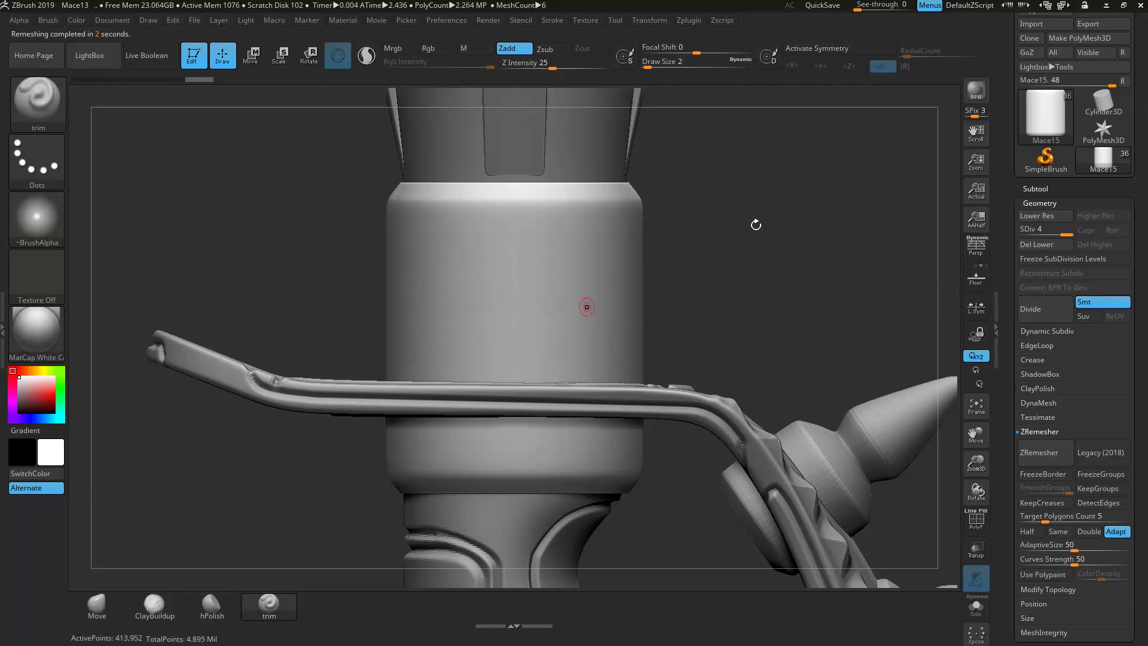
# Step: Carve mirrored horizontal grooves around the collar using X, Y, Z and local symmetry, ghost transparency and draw size 3
pyautogui.click(827, 48)
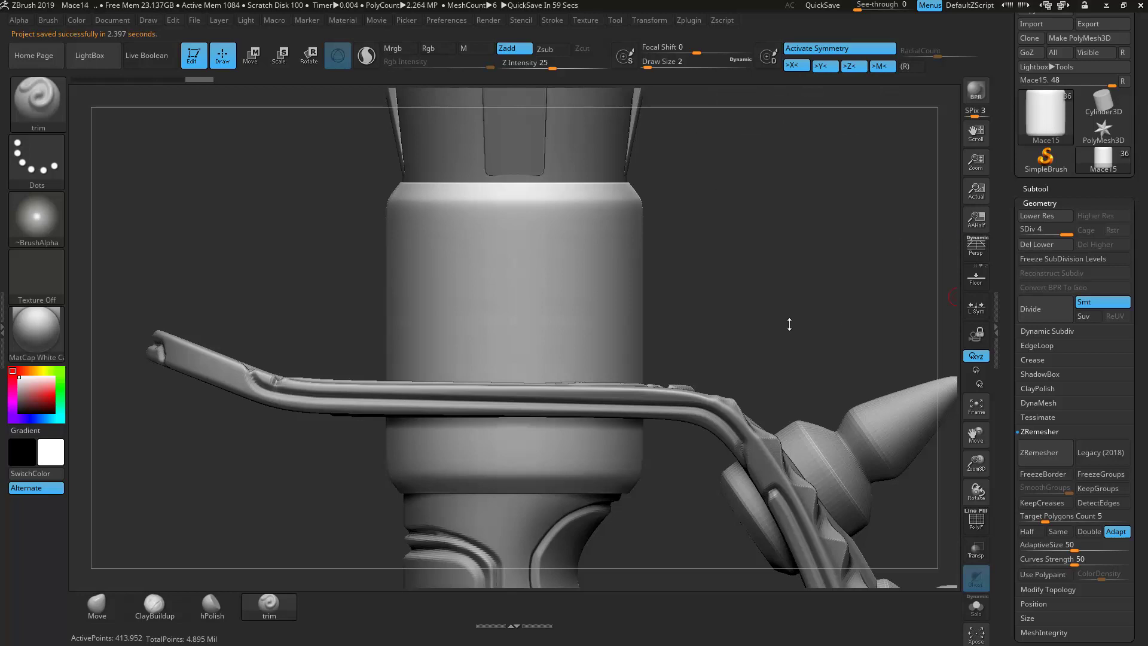
pyautogui.click(976, 549)
pyautogui.click(698, 70)
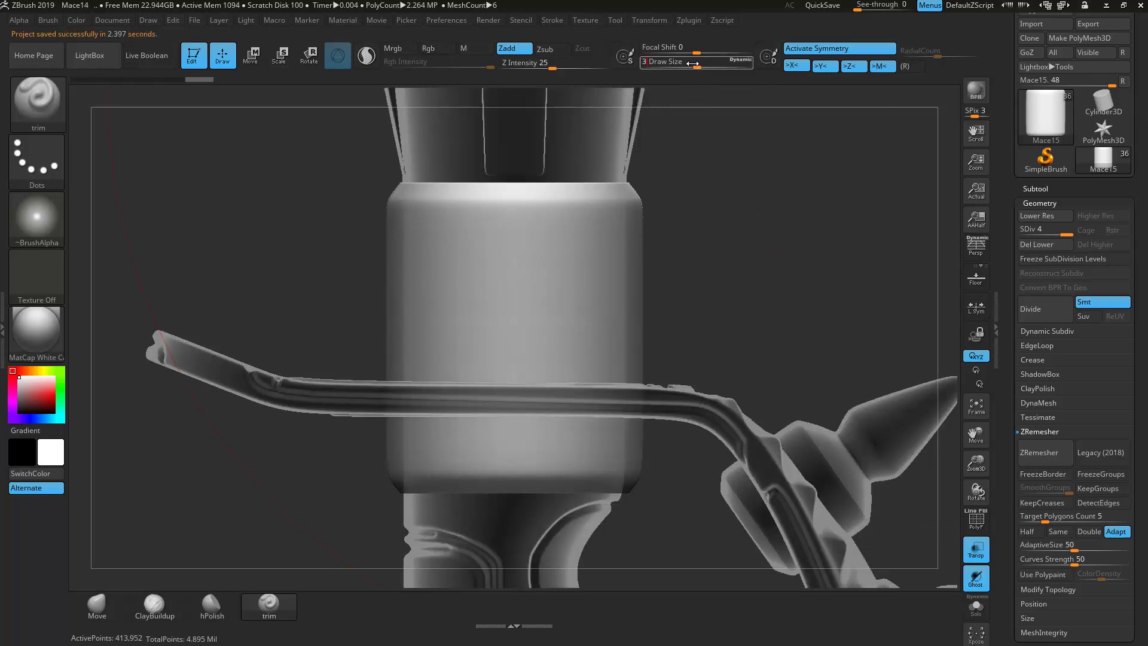
pyautogui.moveTo(387, 397); pyautogui.dragTo(686, 396)
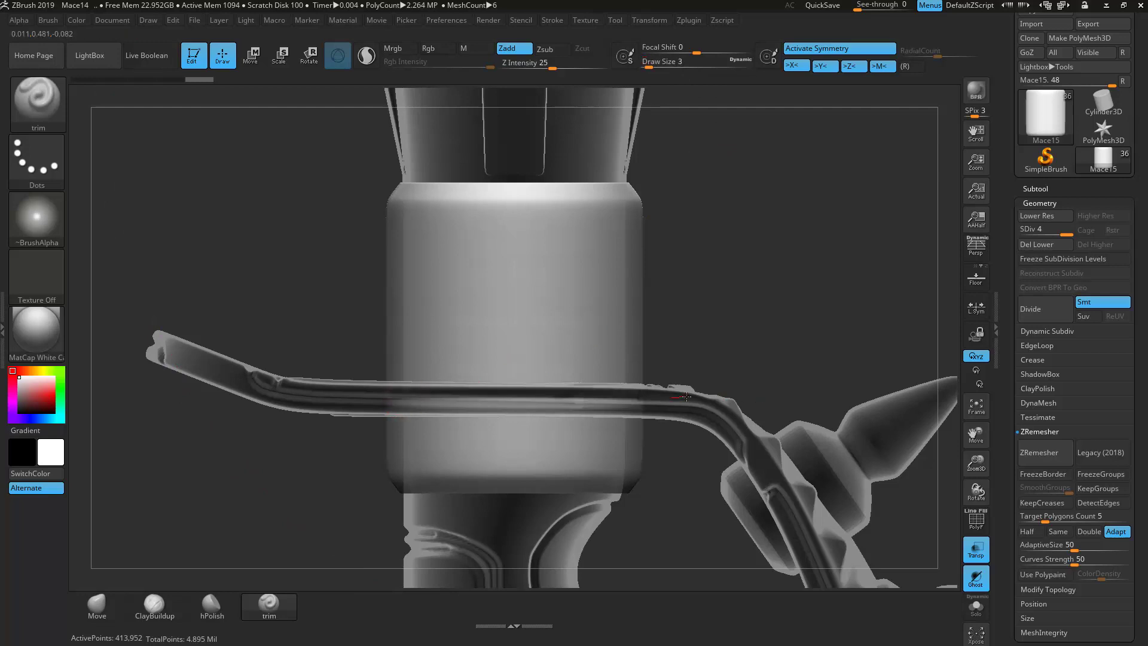
pyautogui.click(975, 309)
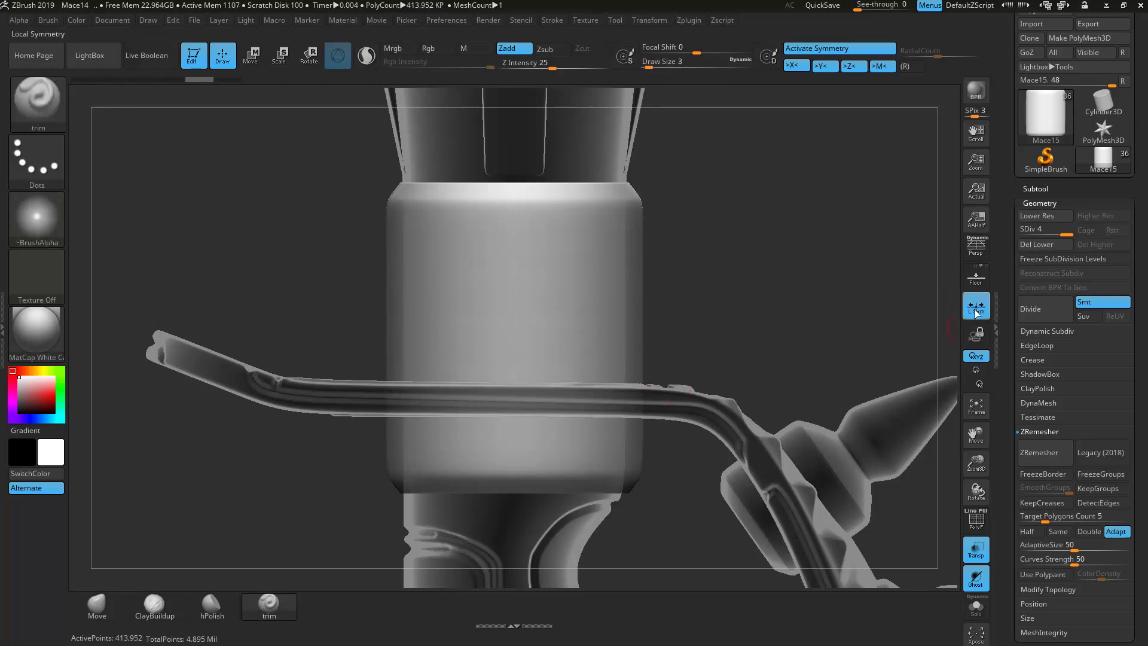
pyautogui.moveTo(388, 397)
pyautogui.keyDown('shift'); pyautogui.mouseDown()
pyautogui.moveTo(691, 397)
pyautogui.moveTo(517, 398)
pyautogui.mouseUp(); pyautogui.keyUp('shift')
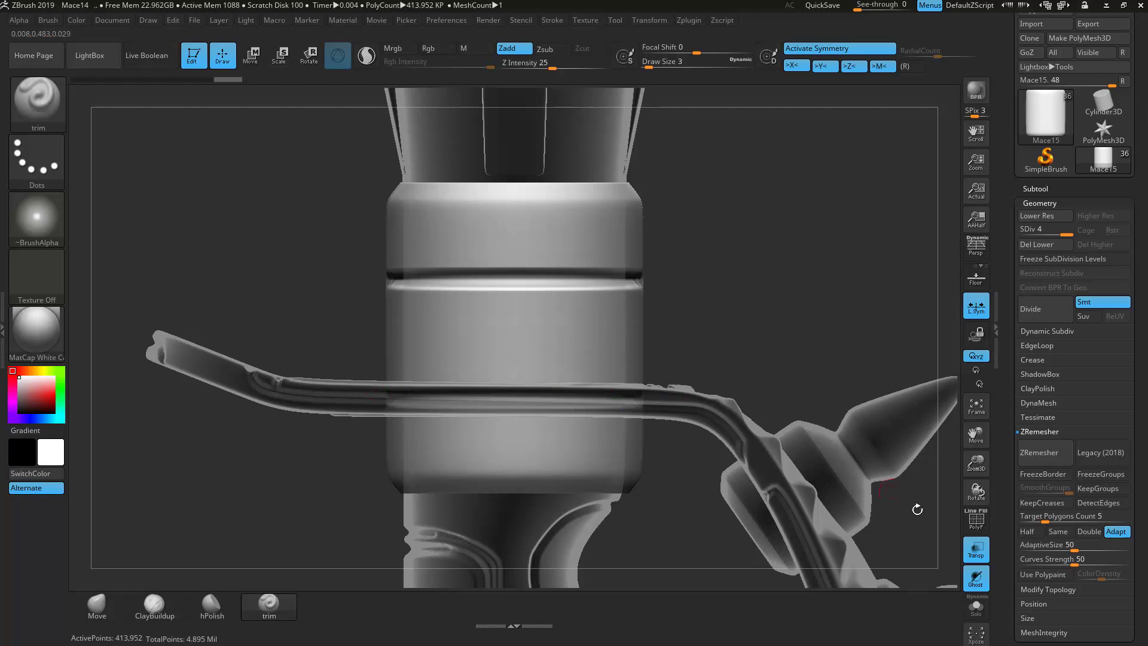
# Step: Isolate the collar, extend the mirrored grooves across the gaps on its sides, and show the full mace again with ghost transparency
pyautogui.click(977, 606)
pyautogui.moveTo(833, 389); pyautogui.dragTo(793, 418)
pyautogui.hotkey('ctrl', 'z')
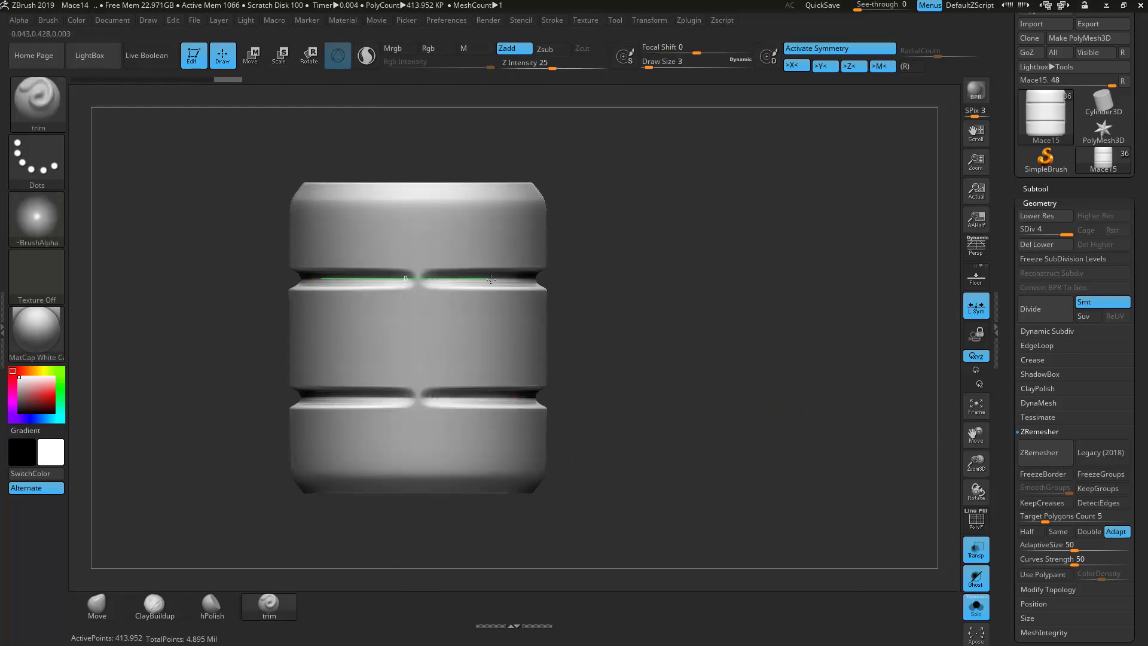
pyautogui.keyDown('shift'); pyautogui.moveTo(490, 279); pyautogui.dragTo(497, 280); pyautogui.keyUp('shift')
pyautogui.moveTo(707, 435); pyautogui.dragTo(792, 438)
pyautogui.click(976, 606)
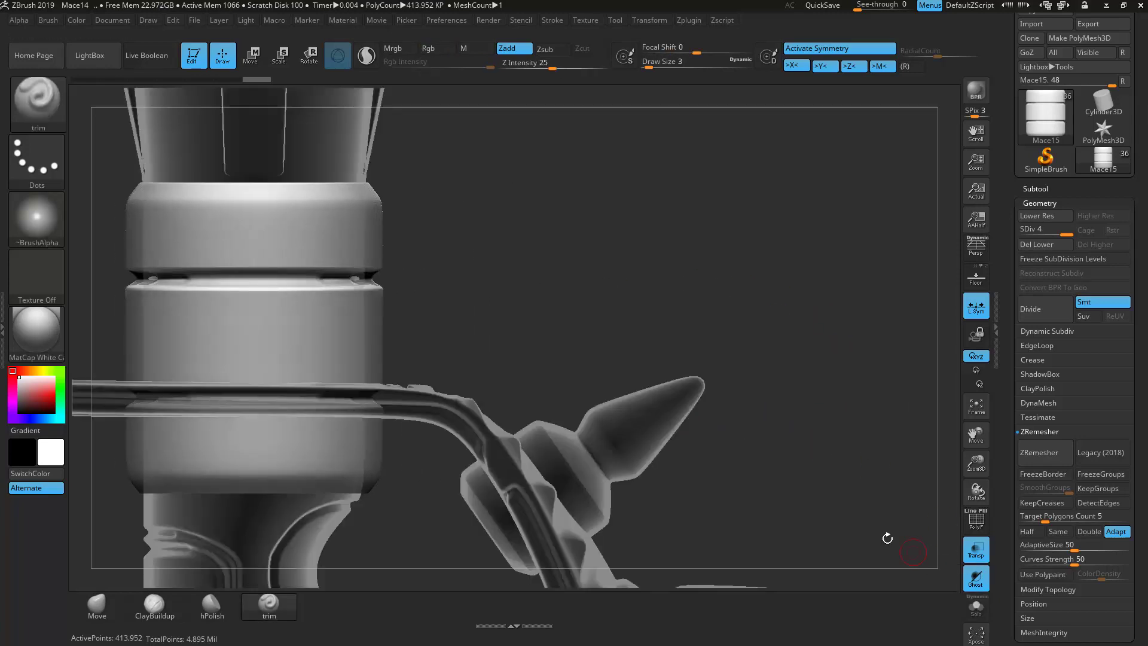
pyautogui.keyDown('alt'); pyautogui.moveTo(579, 311); pyautogui.dragTo(849, 362); pyautogui.keyUp('alt')
pyautogui.click(982, 552)
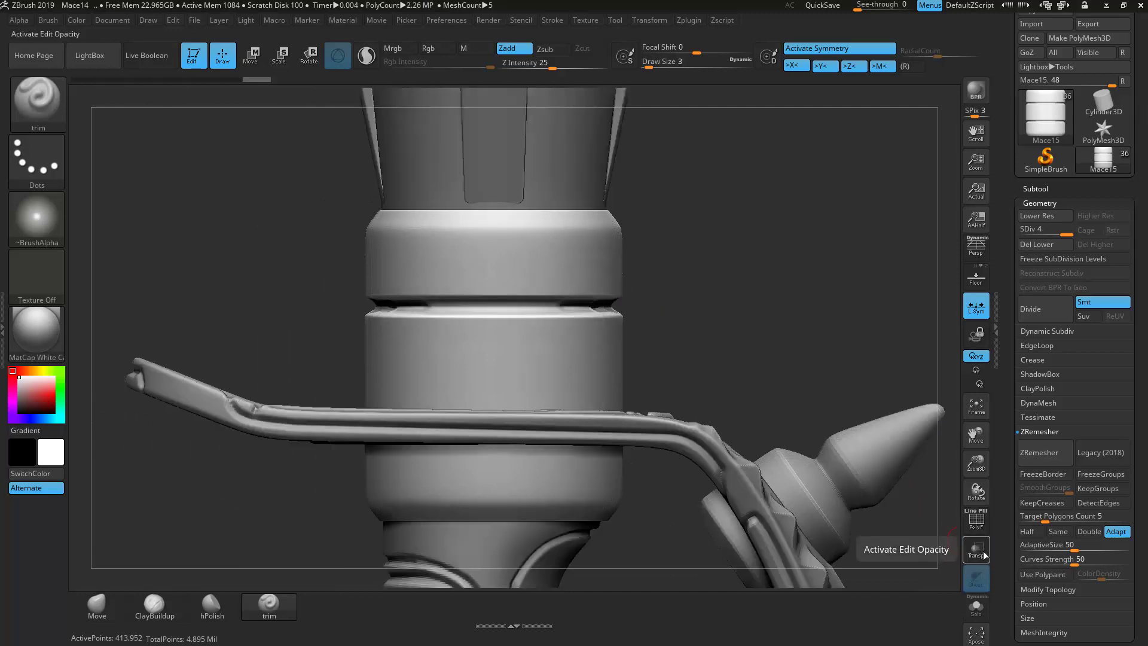
pyautogui.click(976, 551)
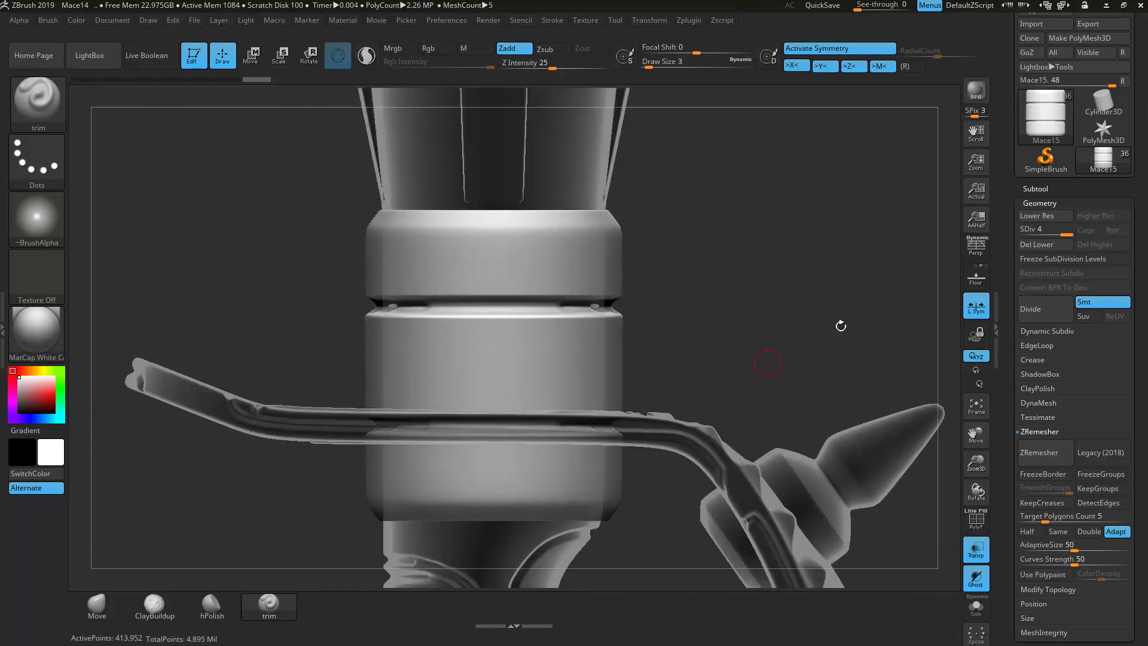
# Step: Set the draw size to 2 and carve a thin line with a short central slot just above the collar's upper groove
pyautogui.click(664, 61)
pyautogui.write('2')
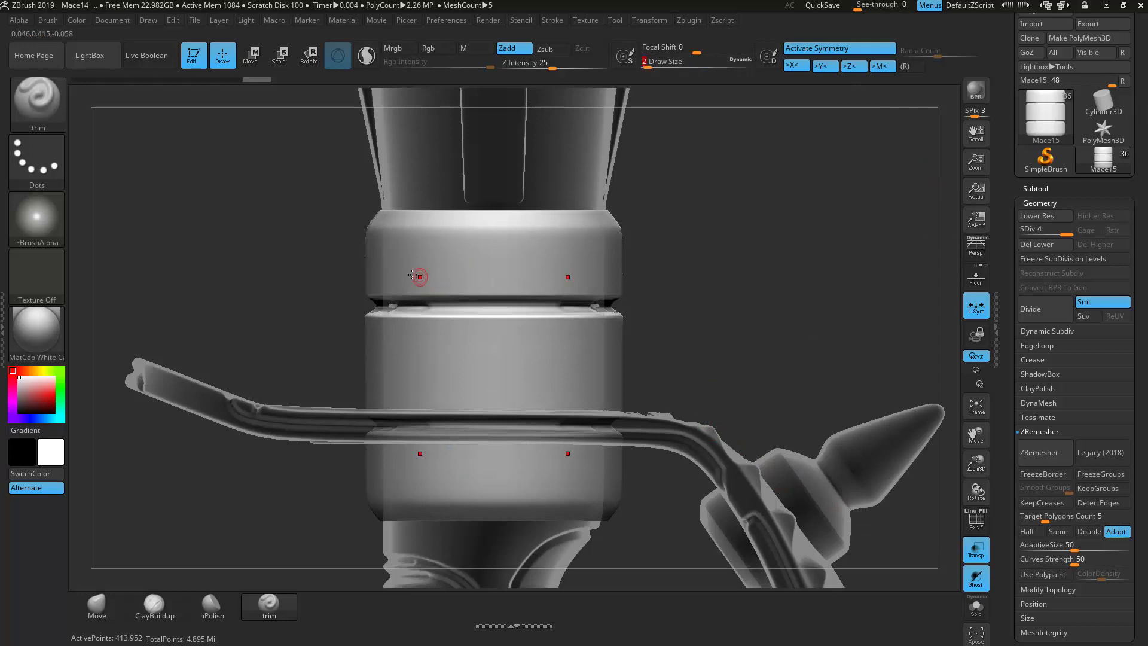
pyautogui.keyDown('ctrl'); pyautogui.keyDown('shift'); pyautogui.moveTo(365, 288); pyautogui.dragTo(541, 286); pyautogui.keyUp('shift'); pyautogui.keyUp('ctrl')
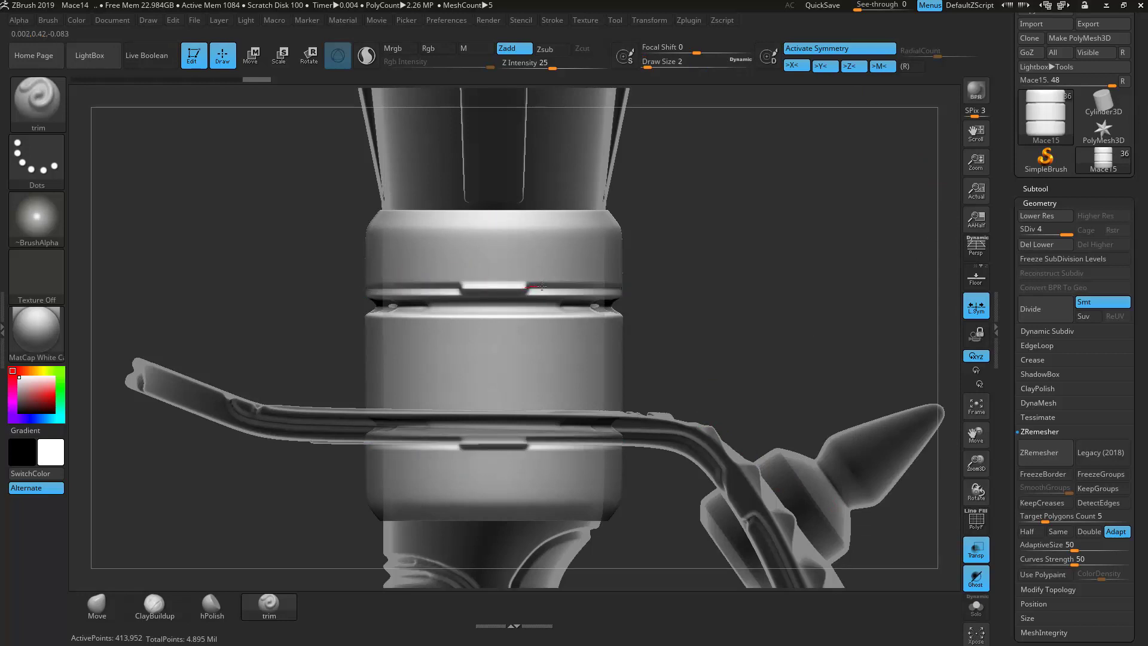
pyautogui.keyDown('ctrl'); pyautogui.keyDown('shift'); pyautogui.moveTo(453, 289); pyautogui.dragTo(452, 289); pyautogui.keyUp('shift'); pyautogui.keyUp('ctrl')
pyautogui.click(450, 287)
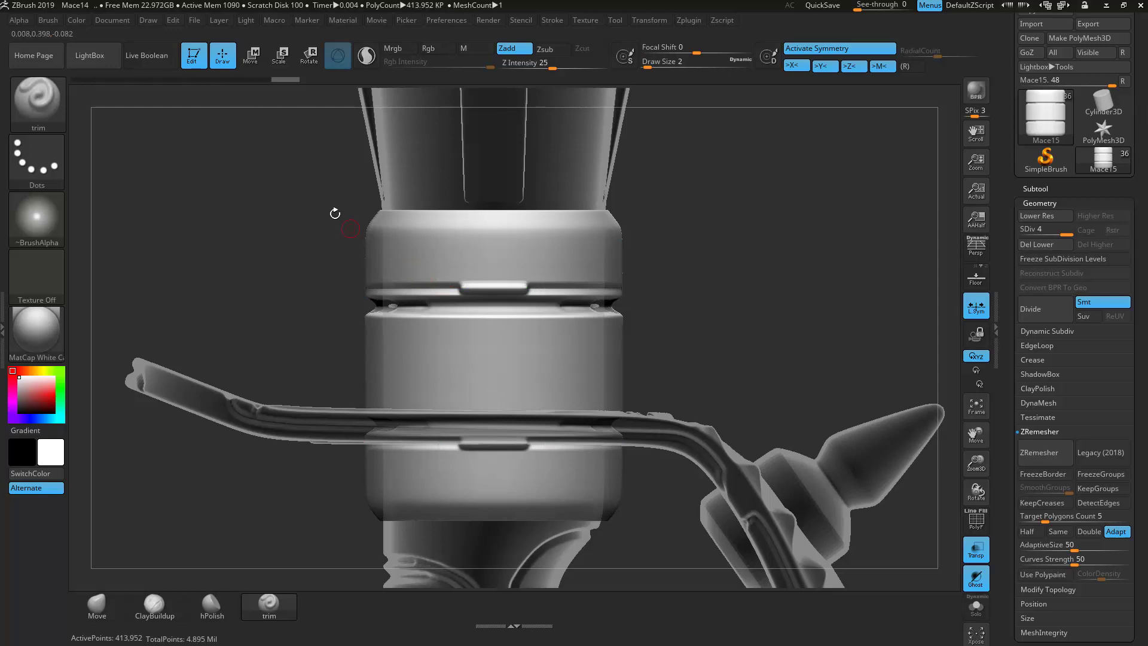
# Step: Carve an arched trim line above the slot and a border near the rim, closing it into rounded side panels on the collar
pyautogui.moveTo(384, 275); pyautogui.dragTo(504, 270)
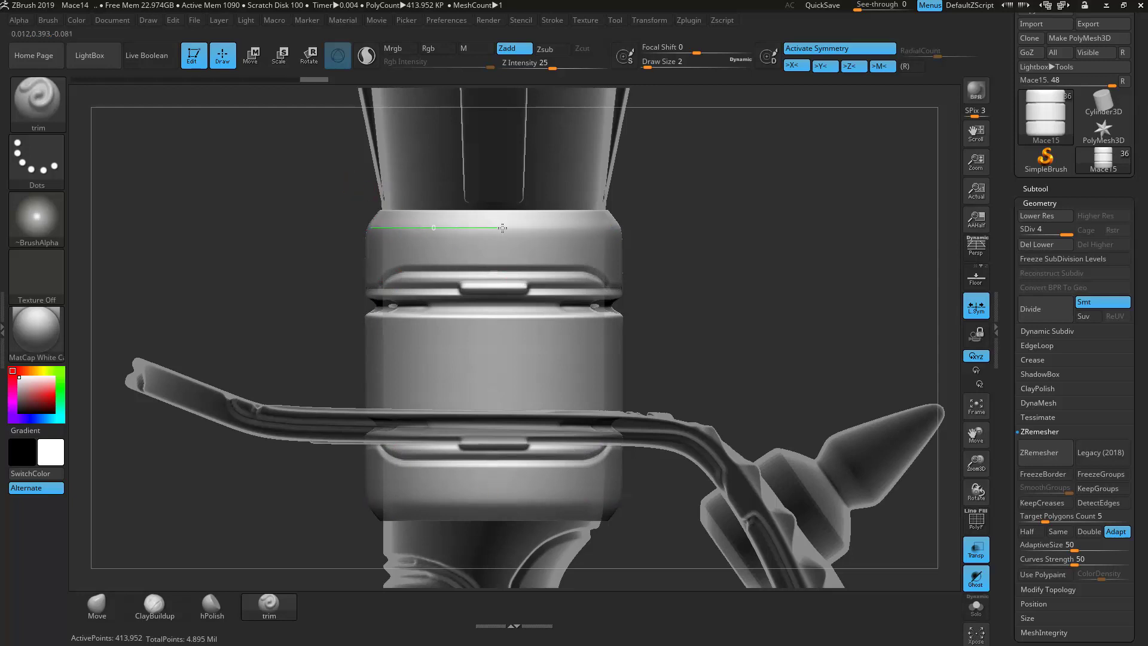
pyautogui.moveTo(501, 227); pyautogui.dragTo(501, 227)
pyautogui.moveTo(741, 218)
pyautogui.mouseDown()
pyautogui.moveTo(731, 252)
pyautogui.moveTo(612, 195)
pyautogui.mouseUp()
pyautogui.keyDown('alt'); pyautogui.moveTo(664, 242); pyautogui.dragTo(703, 257); pyautogui.keyUp('alt')
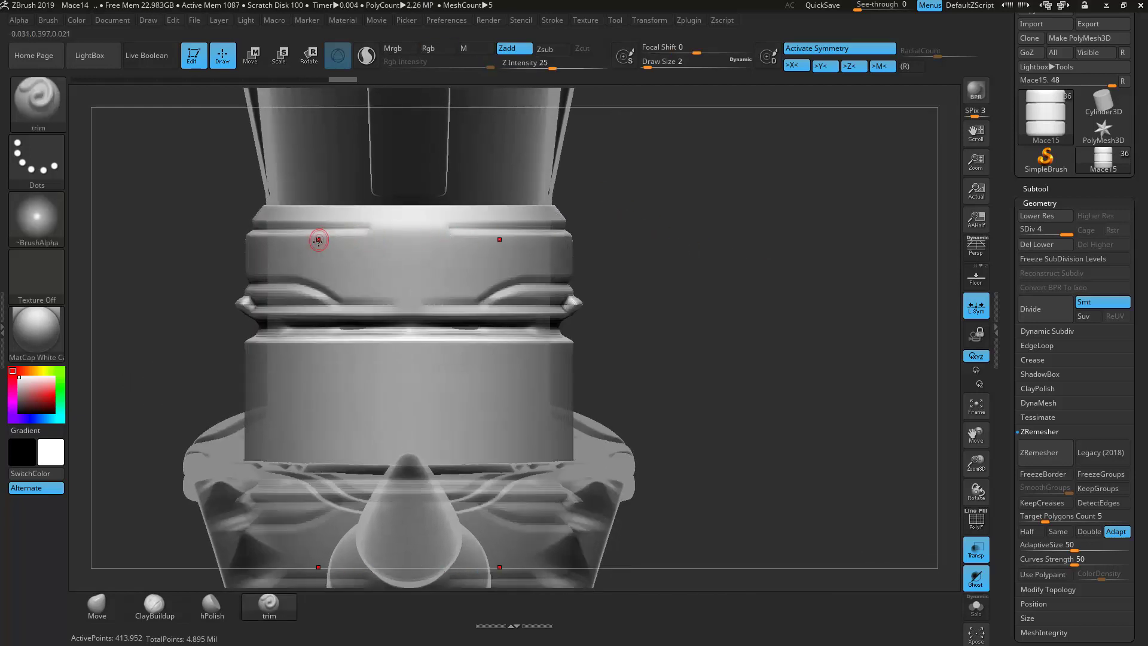
pyautogui.moveTo(367, 228)
pyautogui.keyDown('shift'); pyautogui.mouseDown()
pyautogui.moveTo(385, 244)
pyautogui.moveTo(386, 301)
pyautogui.moveTo(326, 301)
pyautogui.mouseUp(); pyautogui.keyUp('shift')
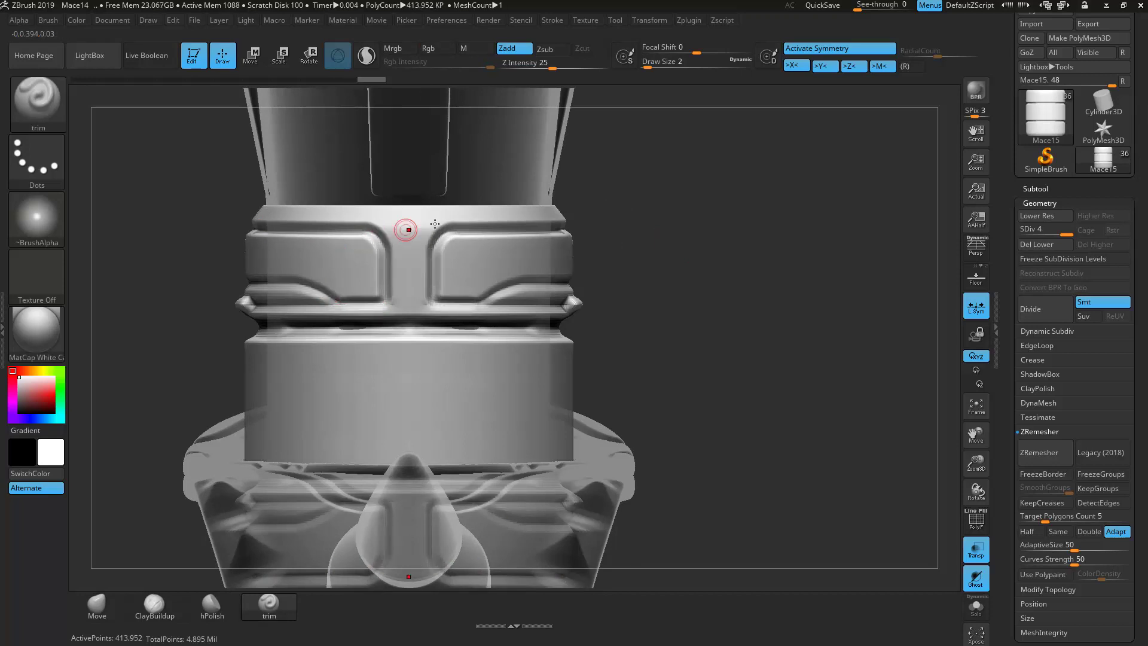
pyautogui.press('shift')
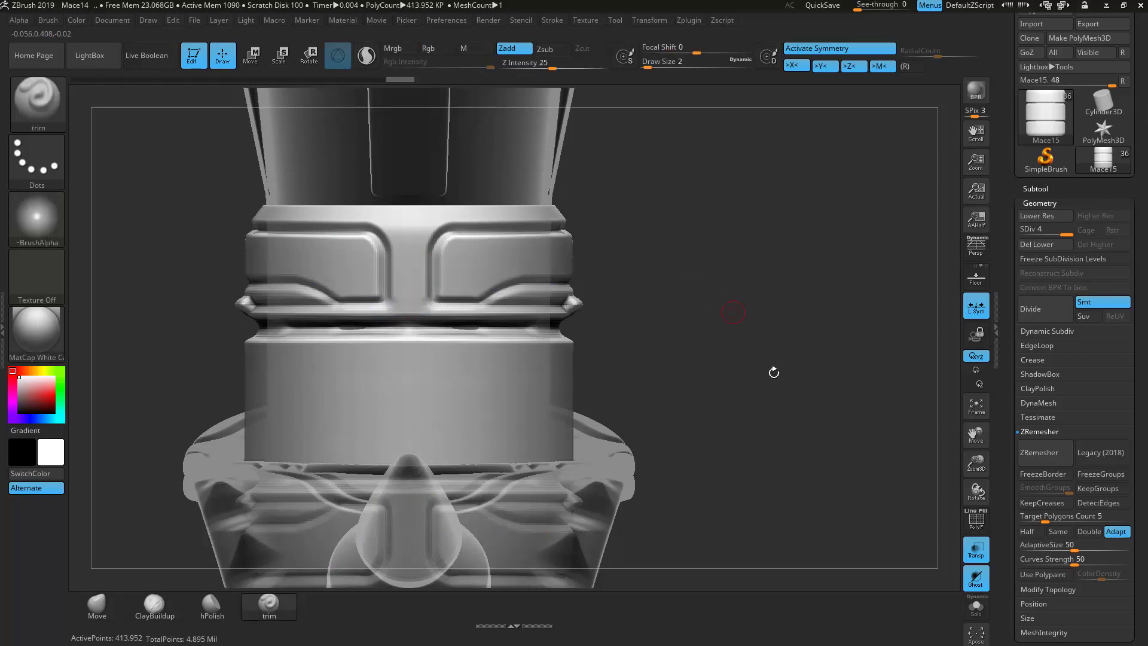
# Step: Isolate the collar and carve a parallel line inside the vertical edge of each side panel
pyautogui.keyDown('alt'); pyautogui.moveTo(717, 433); pyautogui.dragTo(774, 300); pyautogui.keyUp('alt')
pyautogui.moveTo(797, 341); pyautogui.dragTo(833, 322)
pyautogui.keyDown('alt'); pyautogui.moveTo(657, 196); pyautogui.dragTo(801, 378); pyautogui.keyUp('alt')
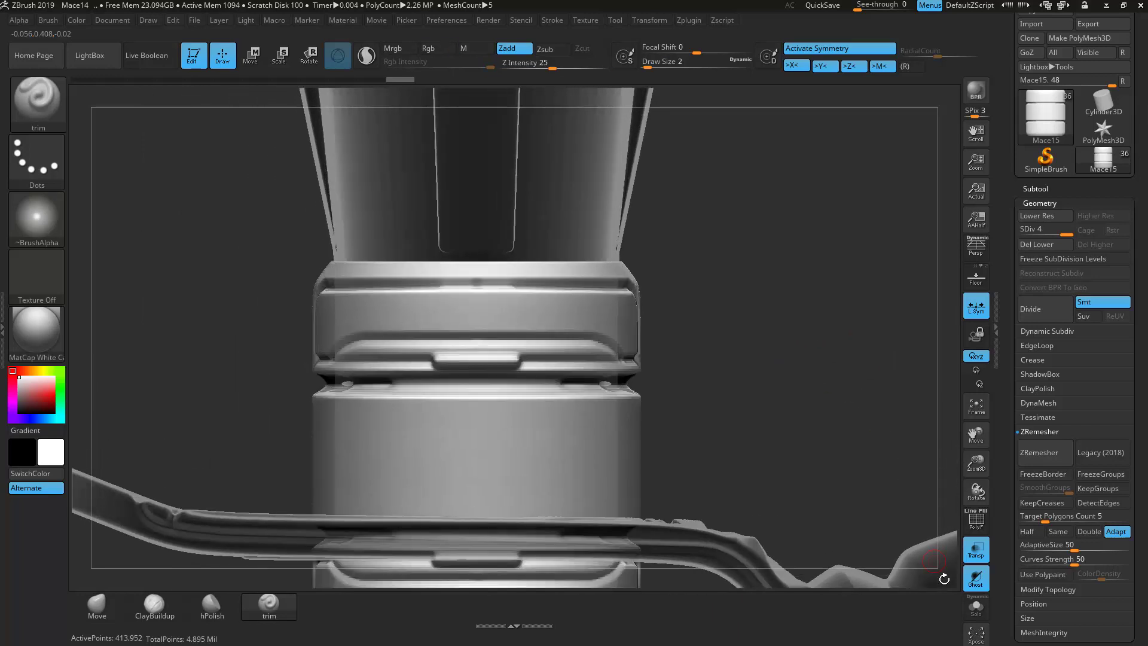
pyautogui.click(976, 606)
pyautogui.moveTo(695, 419); pyautogui.dragTo(836, 383)
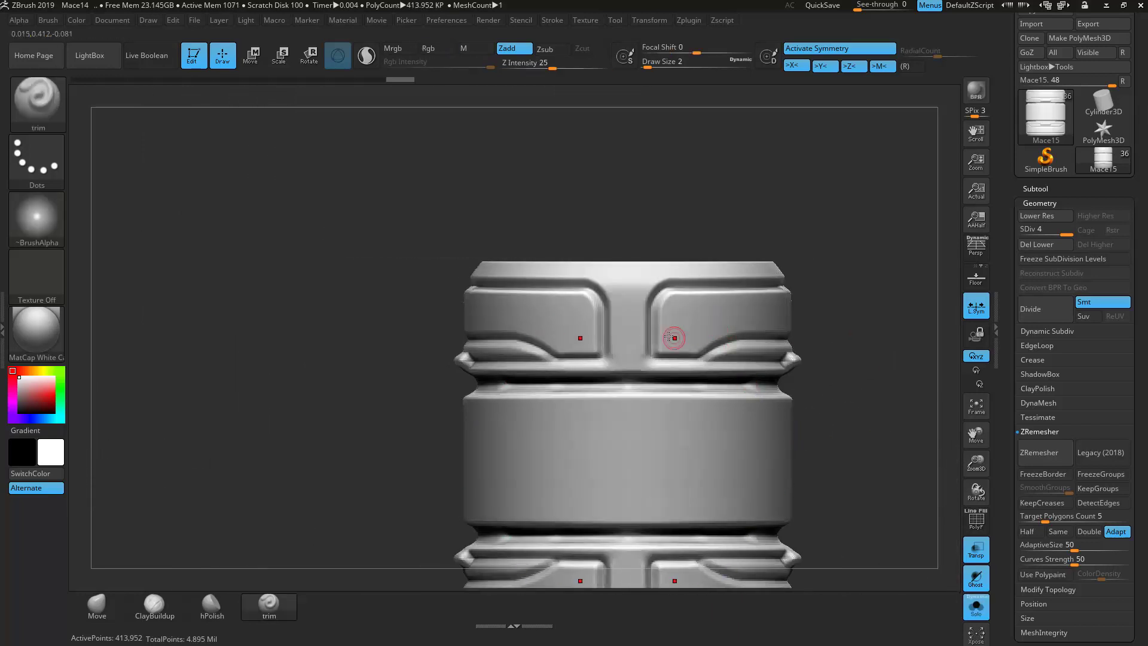
pyautogui.moveTo(661, 364)
pyautogui.mouseDown()
pyautogui.moveTo(656, 310)
pyautogui.moveTo(666, 293)
pyautogui.moveTo(687, 291)
pyautogui.mouseUp()
# Step: Carve a second line along the collar's beveled rim, just above the panels' upper border
pyautogui.moveTo(854, 262)
pyautogui.mouseDown()
pyautogui.moveTo(748, 235)
pyautogui.moveTo(532, 259)
pyautogui.mouseUp()
pyautogui.moveTo(459, 302); pyautogui.dragTo(466, 288)
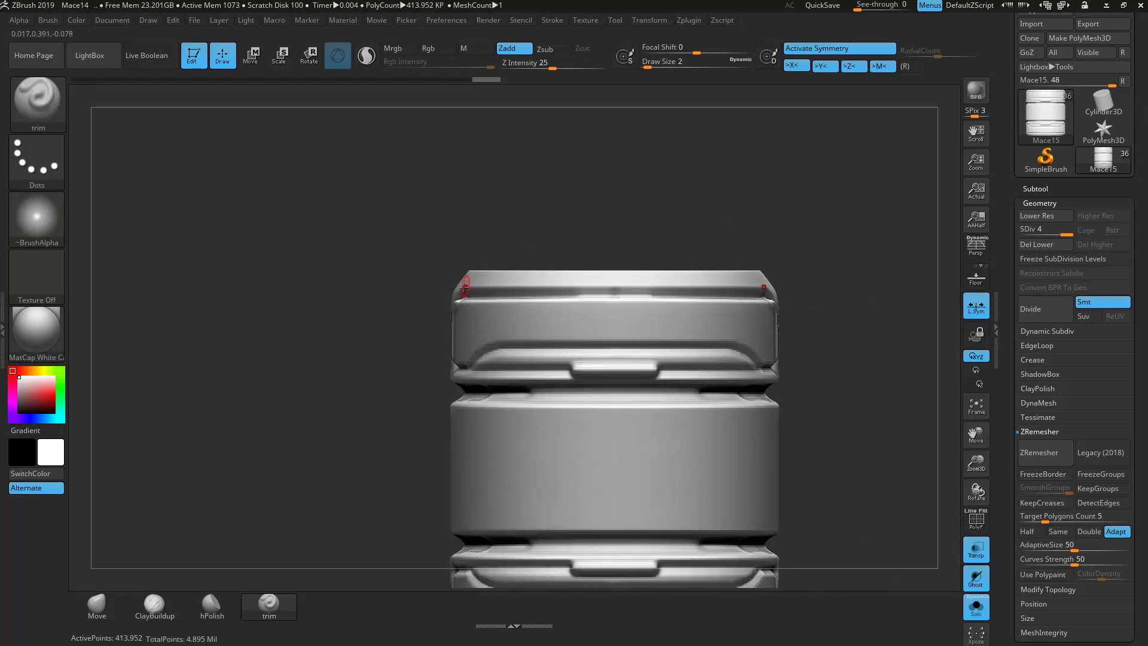
pyautogui.moveTo(622, 288); pyautogui.dragTo(628, 286)
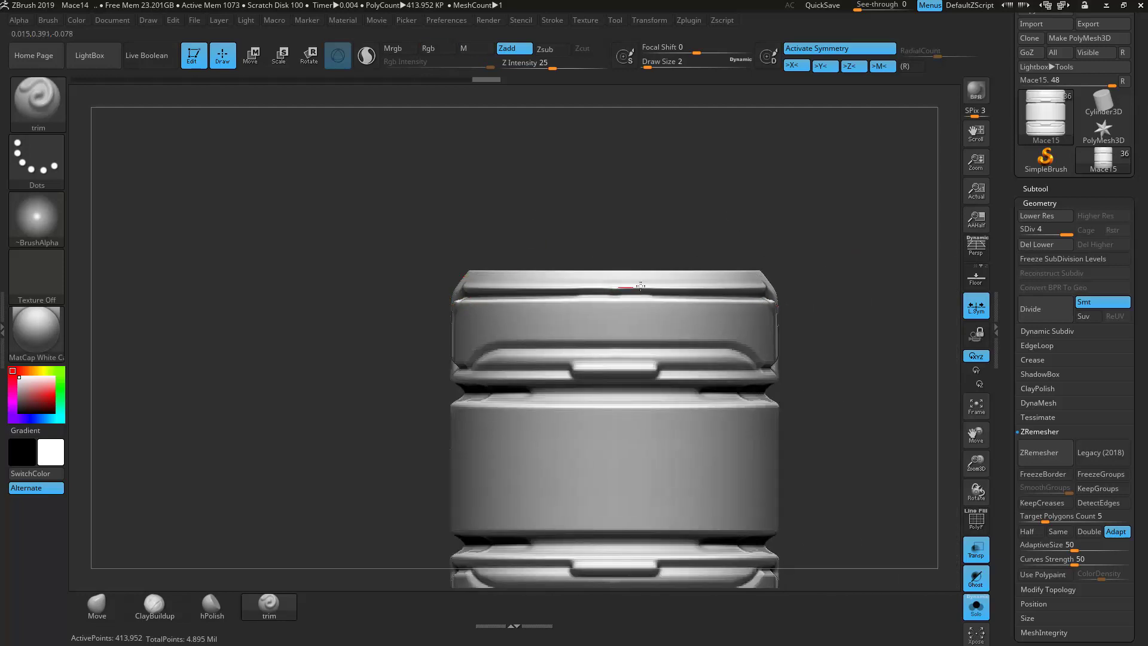
pyautogui.moveTo(800, 236); pyautogui.dragTo(791, 238)
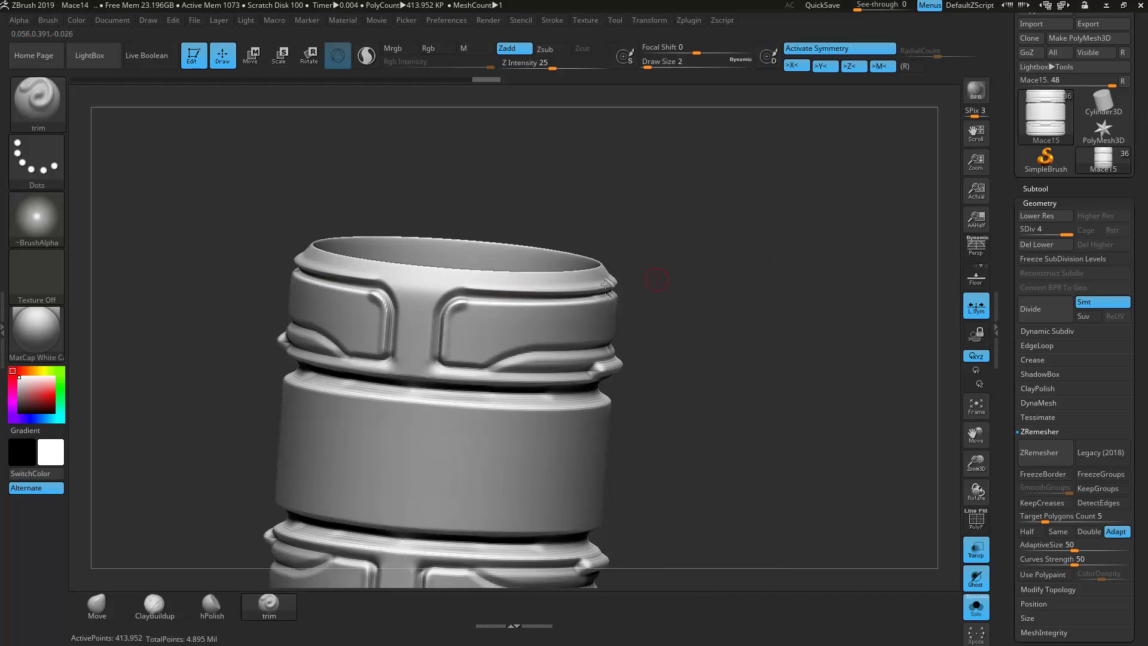
# Step: Carve a short horizontal slot along the upper edge of each side panel near its rounded corner
pyautogui.keyDown('shift'); pyautogui.moveTo(689, 243); pyautogui.dragTo(656, 251); pyautogui.keyUp('shift')
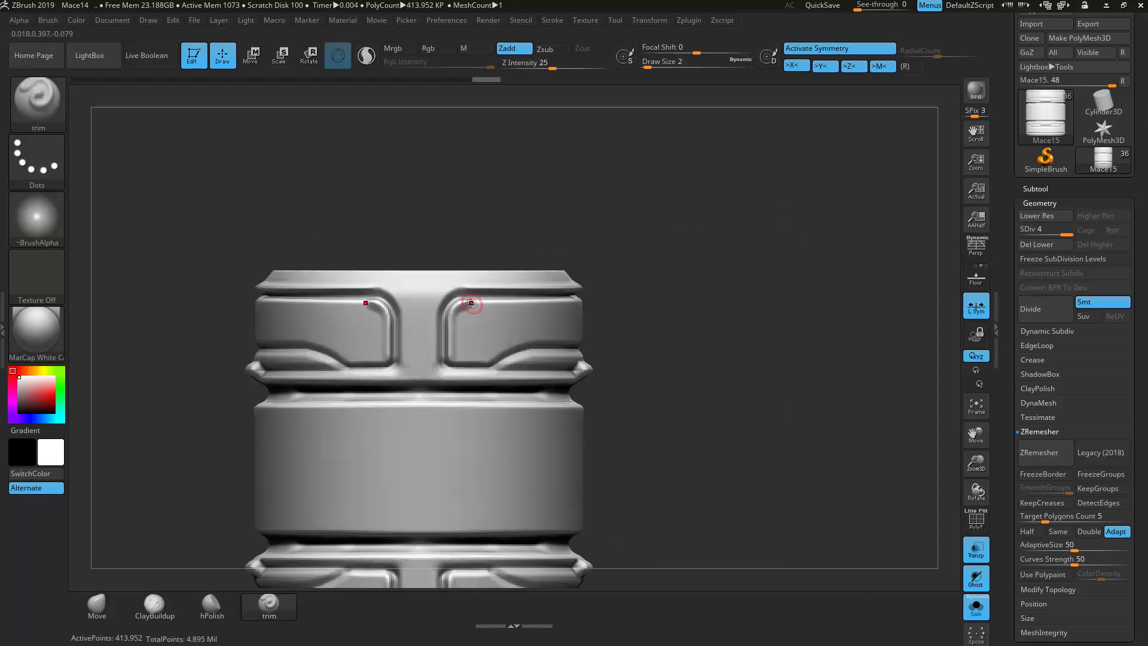
pyautogui.moveTo(544, 300); pyautogui.dragTo(544, 300)
pyautogui.moveTo(473, 302); pyautogui.dragTo(459, 300)
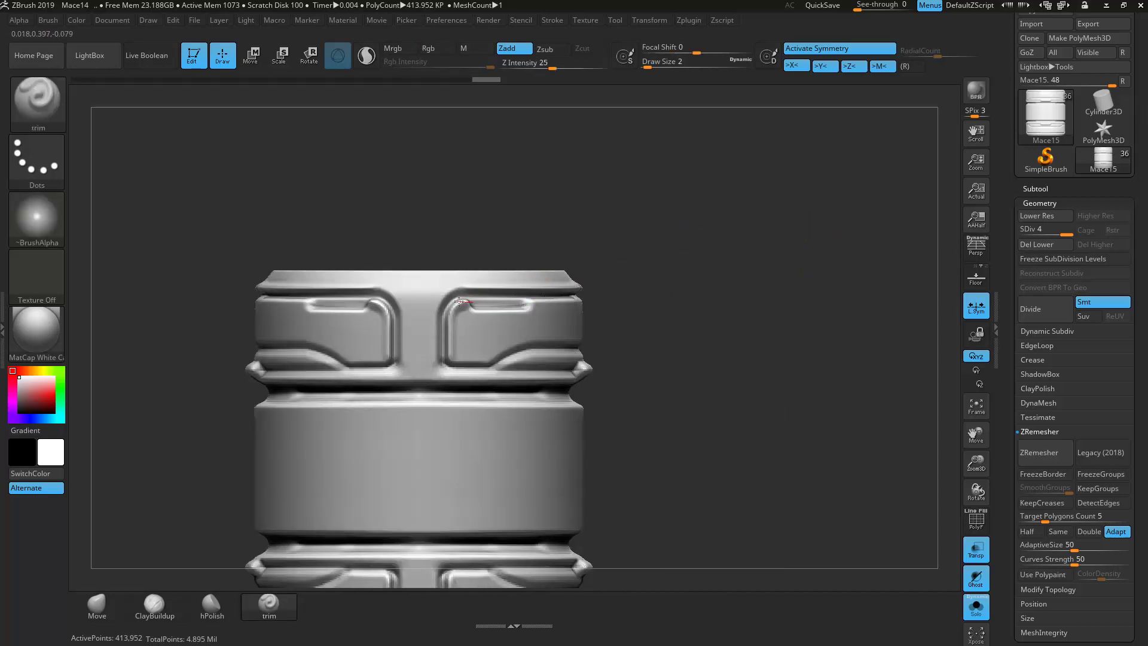
pyautogui.moveTo(534, 302); pyautogui.dragTo(459, 299)
pyautogui.moveTo(697, 345)
pyautogui.keyDown('alt'); pyautogui.mouseDown()
pyautogui.moveTo(599, 290)
pyautogui.moveTo(689, 333)
pyautogui.moveTo(726, 334)
pyautogui.moveTo(649, 328)
pyautogui.moveTo(805, 374)
pyautogui.mouseUp(); pyautogui.keyUp('alt')
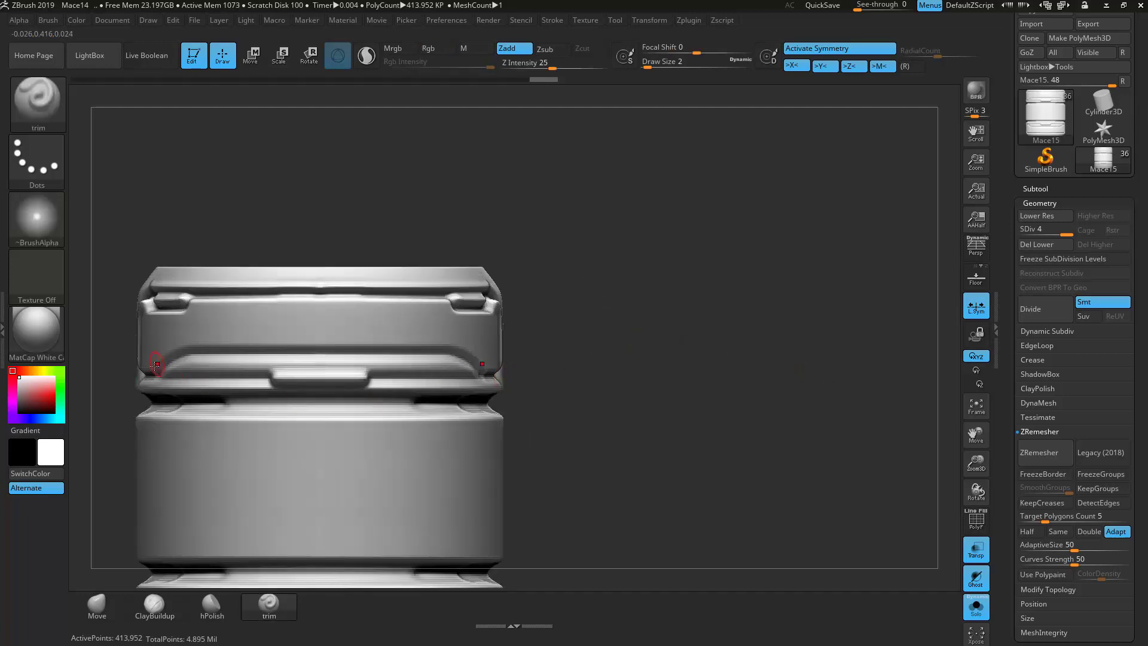
# Step: Carve a parallel line above the arched trim line with a short slot at its center
pyautogui.moveTo(154, 375)
pyautogui.mouseDown()
pyautogui.moveTo(179, 350)
pyautogui.moveTo(283, 346)
pyautogui.mouseUp()
pyautogui.moveTo(376, 346); pyautogui.dragTo(379, 347)
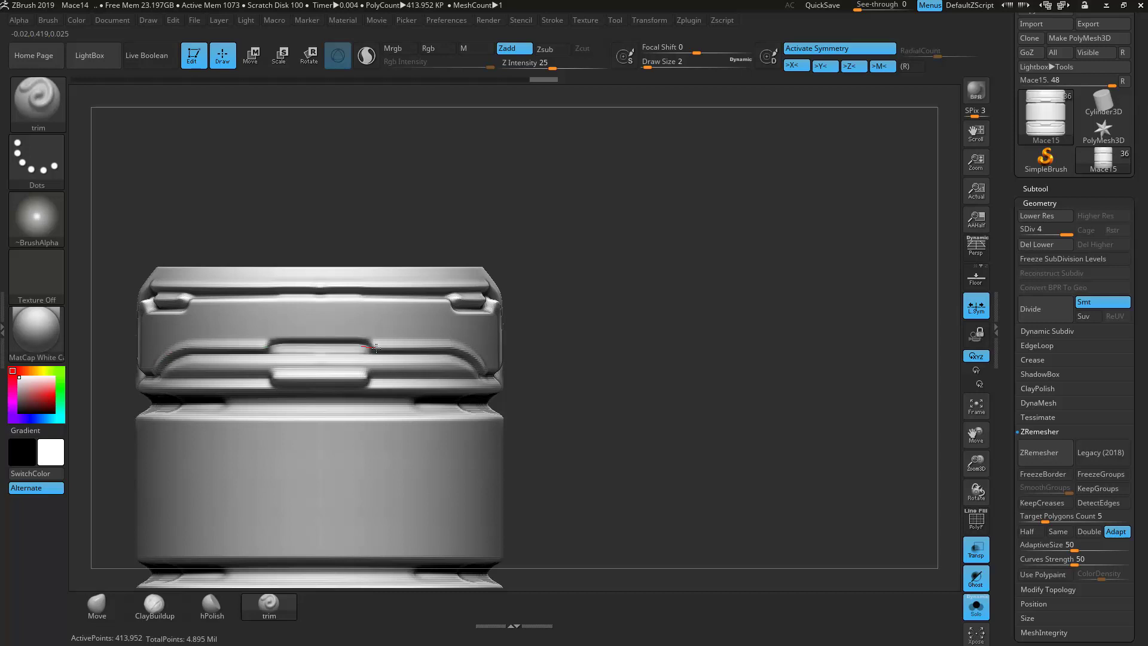
pyautogui.keyDown('alt'); pyautogui.moveTo(643, 395); pyautogui.dragTo(735, 243); pyautogui.keyUp('alt')
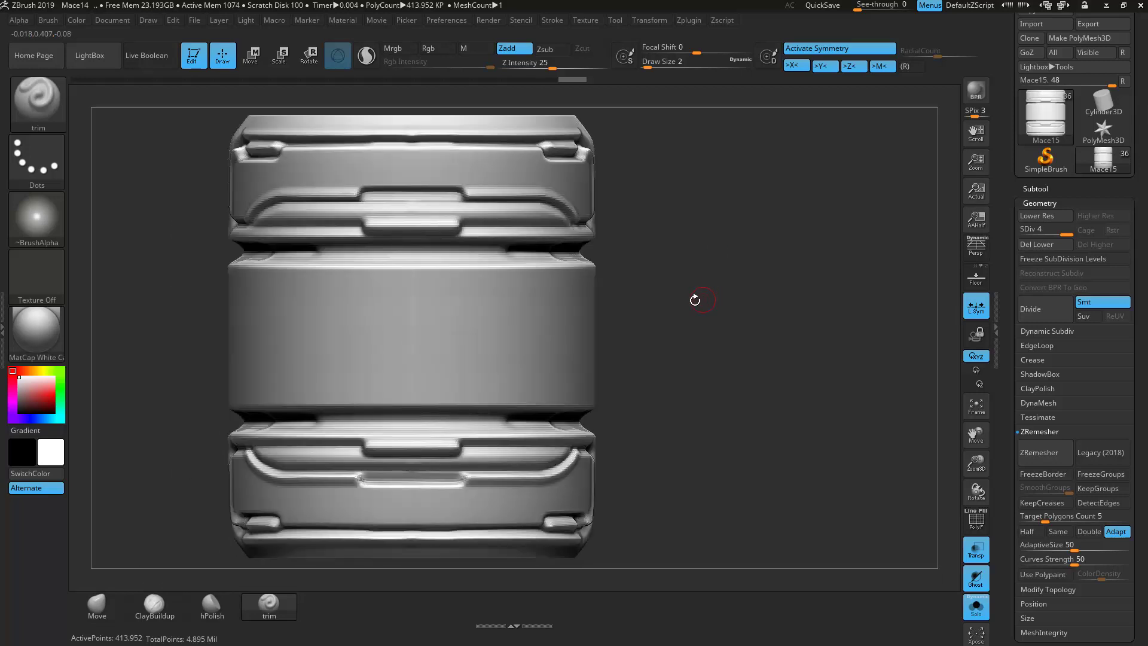
# Step: Show the full mace and carve a straight line parallel to each edge of the collar's plain middle band
pyautogui.click(976, 606)
pyautogui.keyDown('alt'); pyautogui.moveTo(809, 516); pyautogui.dragTo(675, 487); pyautogui.keyUp('alt')
pyautogui.moveTo(547, 472); pyautogui.dragTo(473, 433)
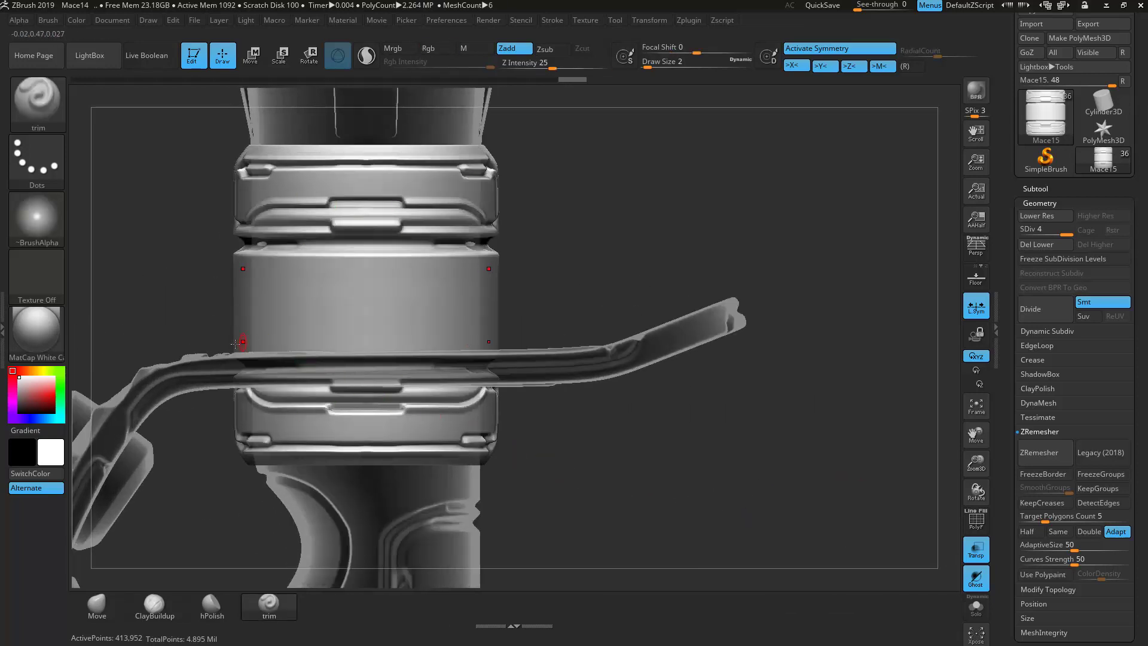
pyautogui.moveTo(354, 339)
pyautogui.mouseDown()
pyautogui.moveTo(505, 345)
pyautogui.moveTo(234, 345)
pyautogui.mouseUp()
pyautogui.moveTo(521, 345); pyautogui.dragTo(210, 343)
# Step: Isolate the collar and carve short central slots against both edge lines of the middle band on its side
pyautogui.moveTo(771, 312); pyautogui.dragTo(748, 343)
pyautogui.click(976, 605)
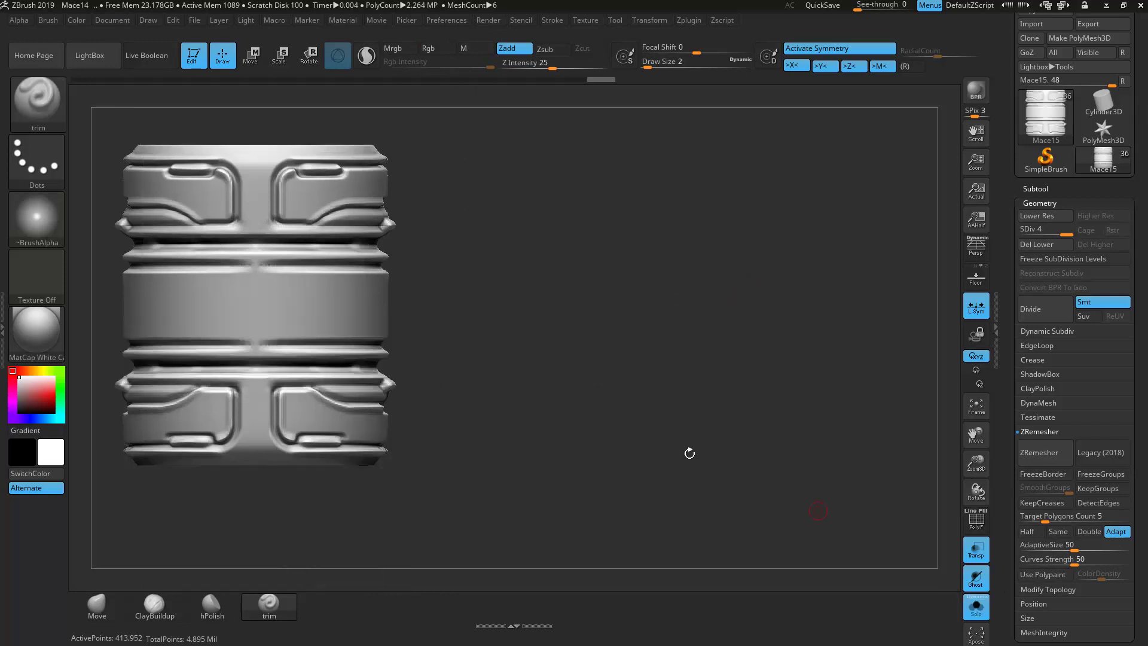
pyautogui.moveTo(358, 311); pyautogui.dragTo(430, 308)
pyautogui.moveTo(350, 309)
pyautogui.mouseDown()
pyautogui.moveTo(368, 327)
pyautogui.moveTo(409, 326)
pyautogui.mouseUp()
pyautogui.keyDown('alt'); pyautogui.moveTo(712, 359); pyautogui.dragTo(580, 307); pyautogui.keyUp('alt')
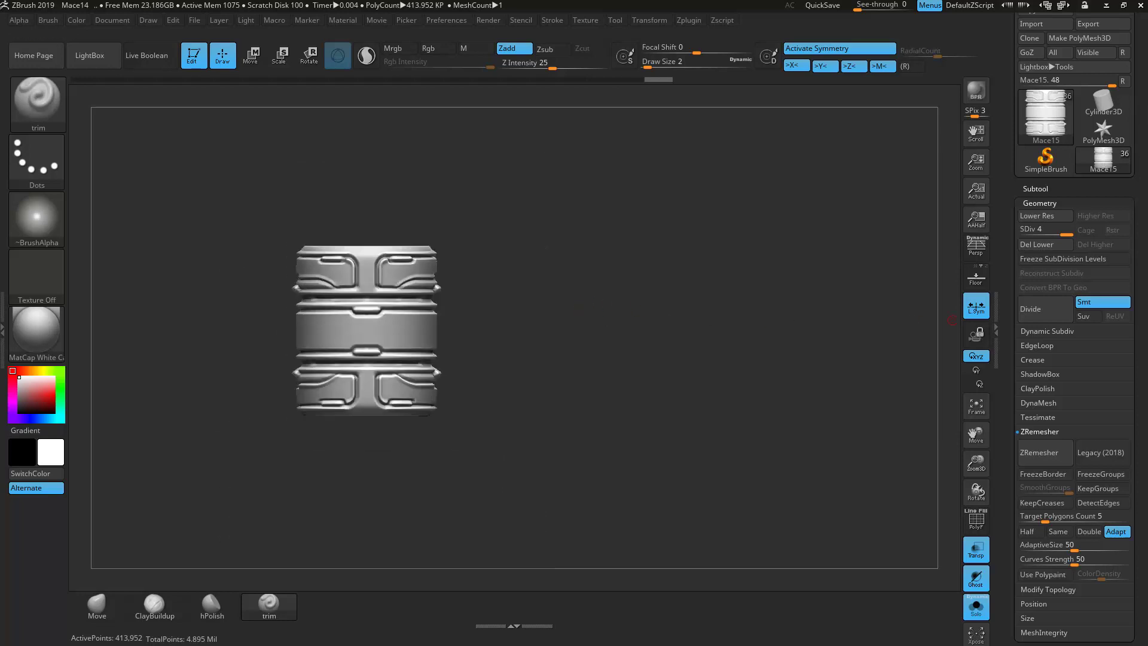
# Step: Show the full mace with transparency off, then select the rounded pommel at the handle's end and frame it
pyautogui.click(975, 604)
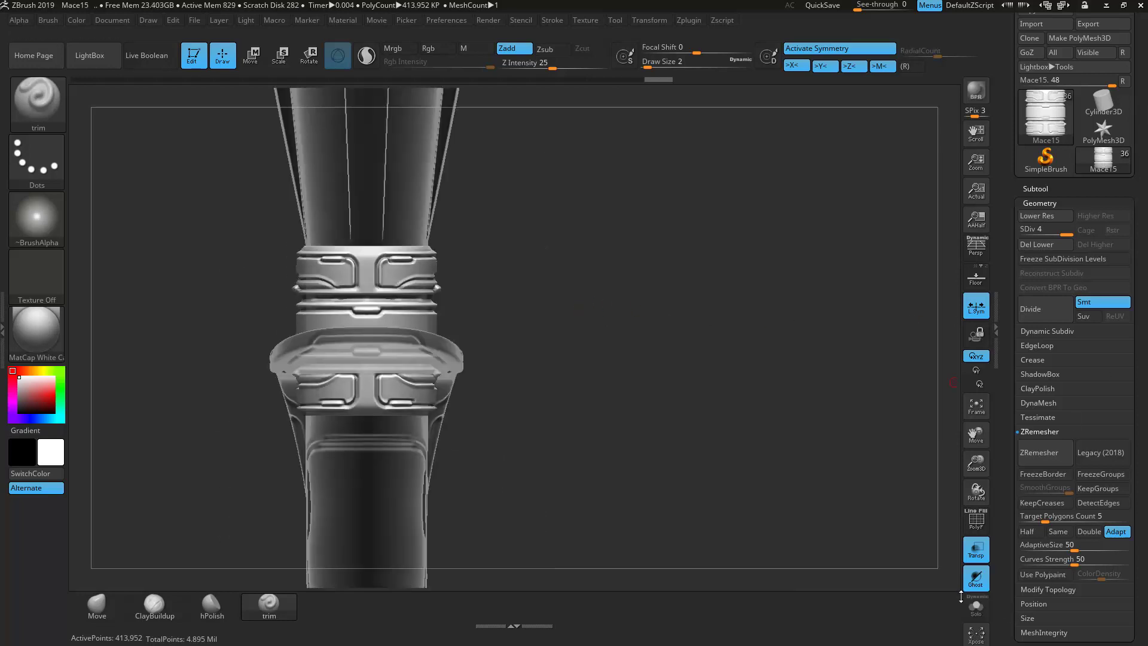
pyautogui.press('f')
pyautogui.moveTo(625, 489); pyautogui.dragTo(702, 497)
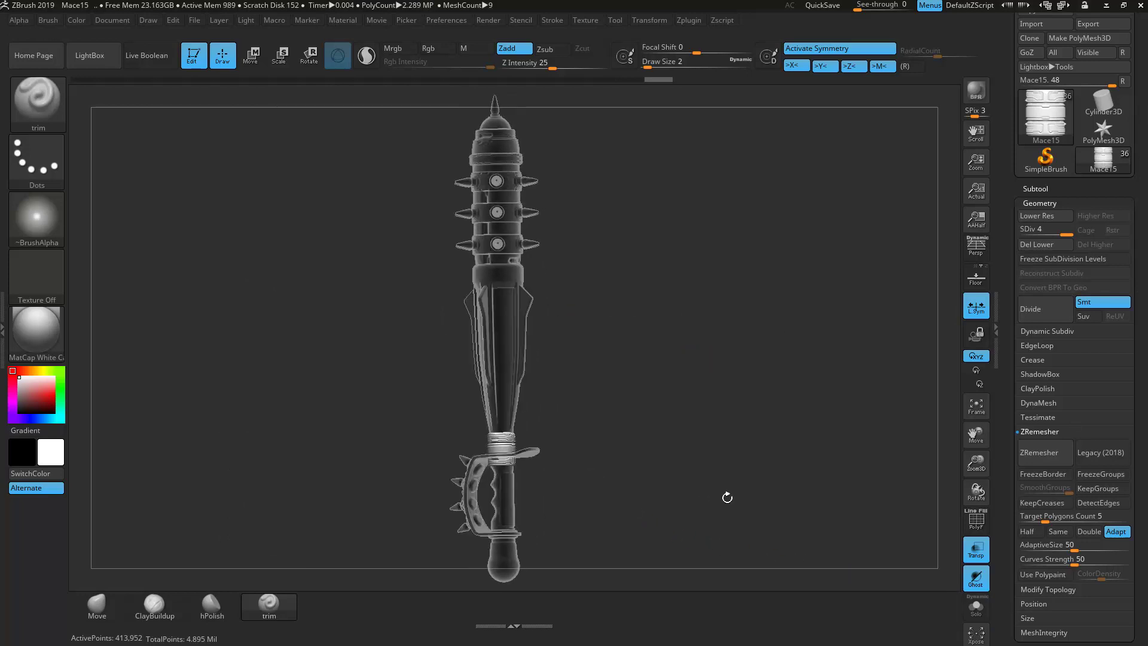
pyautogui.click(984, 550)
pyautogui.keyDown('alt'); pyautogui.moveTo(612, 530); pyautogui.dragTo(649, 398); pyautogui.keyUp('alt')
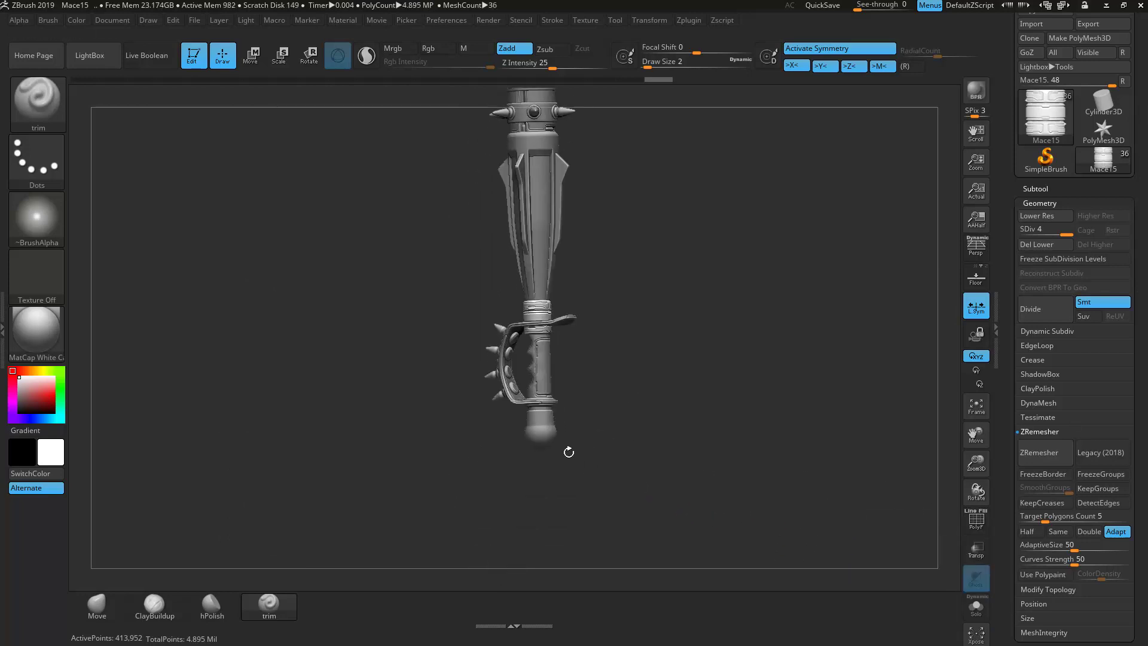
pyautogui.keyDown('alt'); pyautogui.click(539, 420); pyautogui.keyUp('alt')
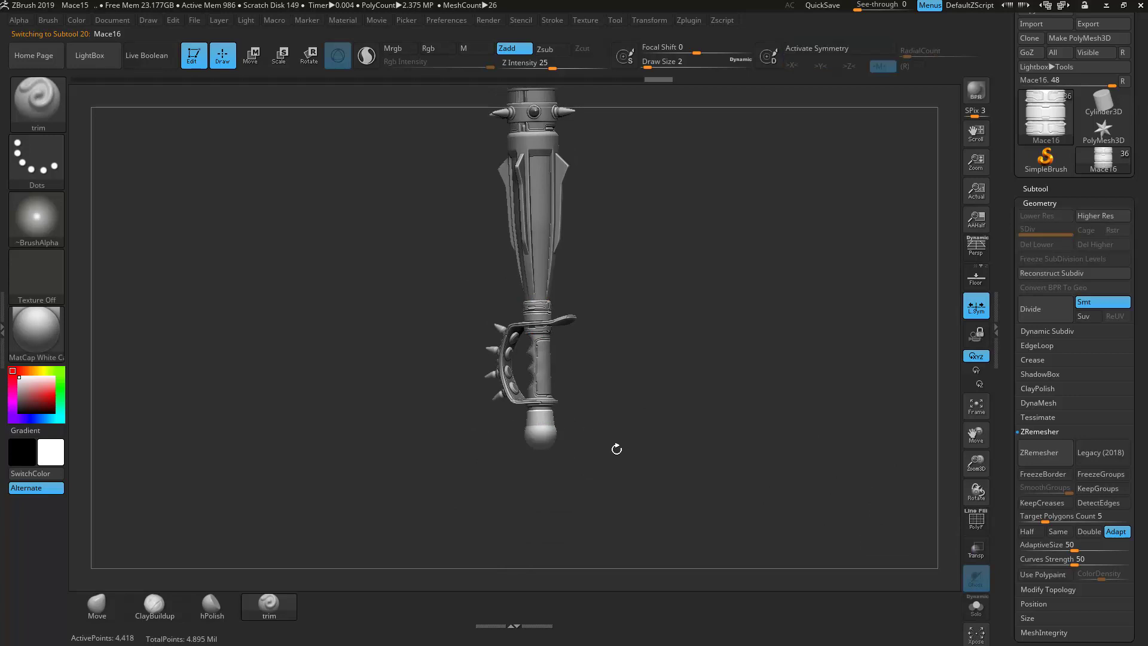
pyautogui.press('f')
pyautogui.keyDown('shift'); pyautogui.moveTo(810, 474); pyautogui.dragTo(751, 431); pyautogui.keyUp('shift')
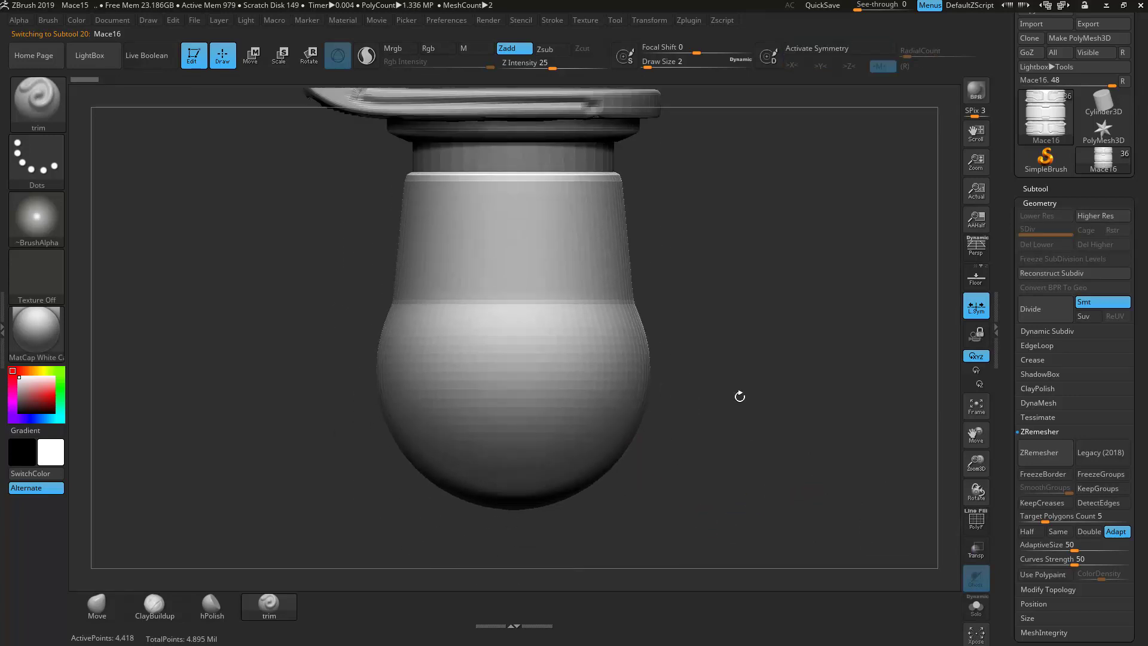
# Step: Activate symmetry on the pommel across the X and Z axes, leaving Y off
pyautogui.click(815, 49)
pyautogui.keyDown('alt'); pyautogui.moveTo(811, 282); pyautogui.dragTo(831, 394); pyautogui.keyUp('alt')
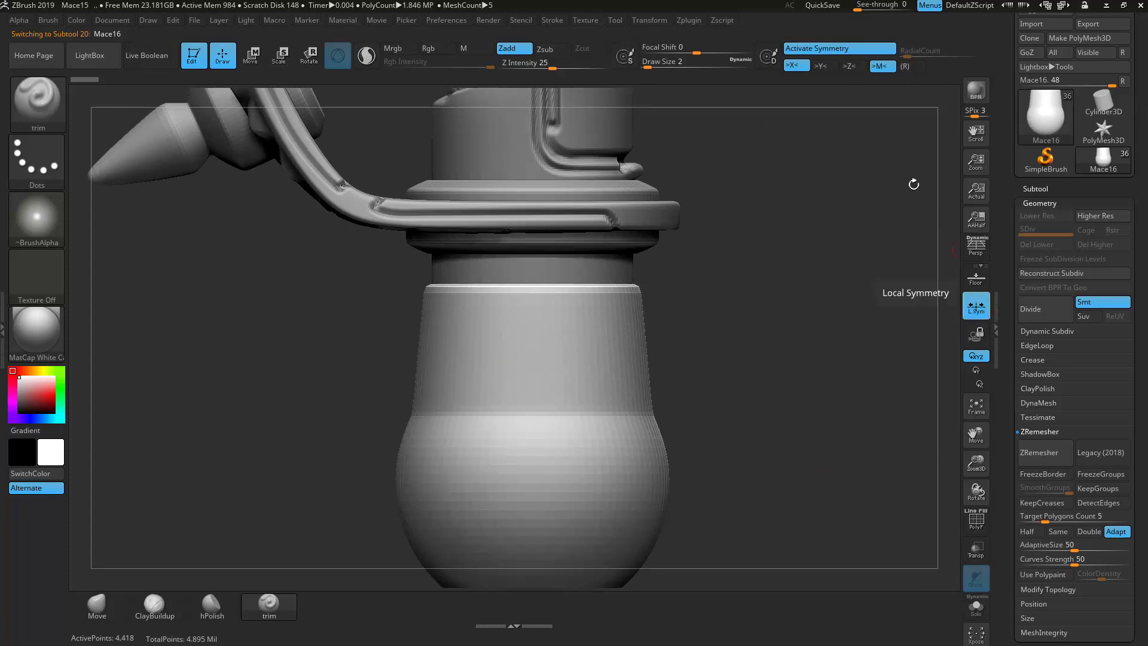
pyautogui.click(825, 65)
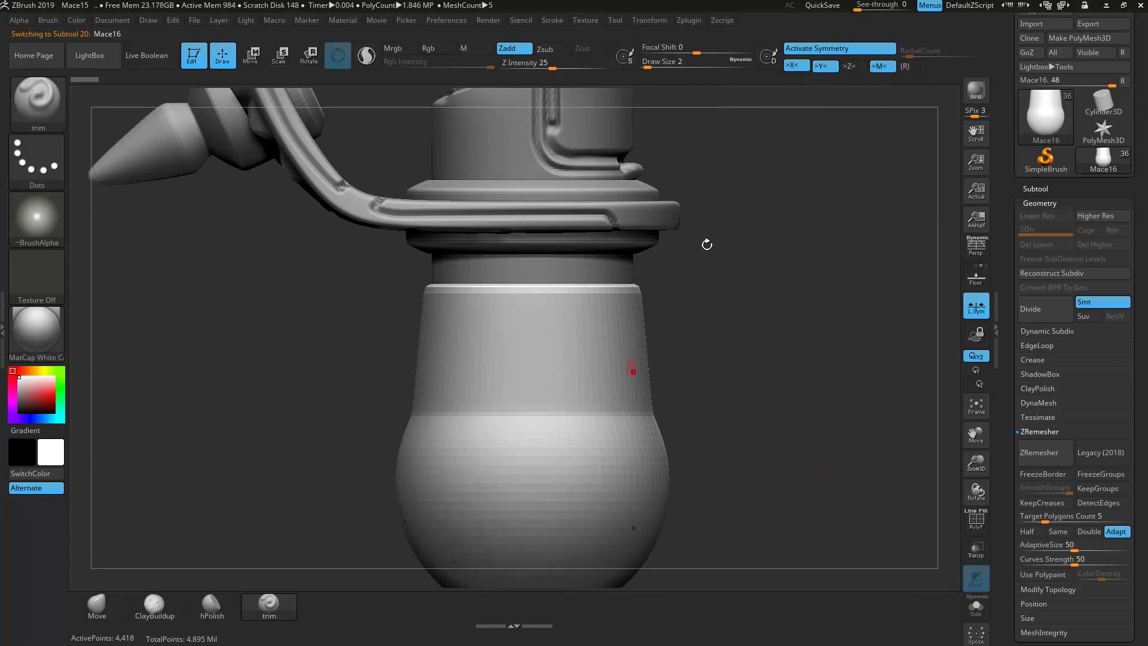
pyautogui.click(823, 67)
pyautogui.click(849, 66)
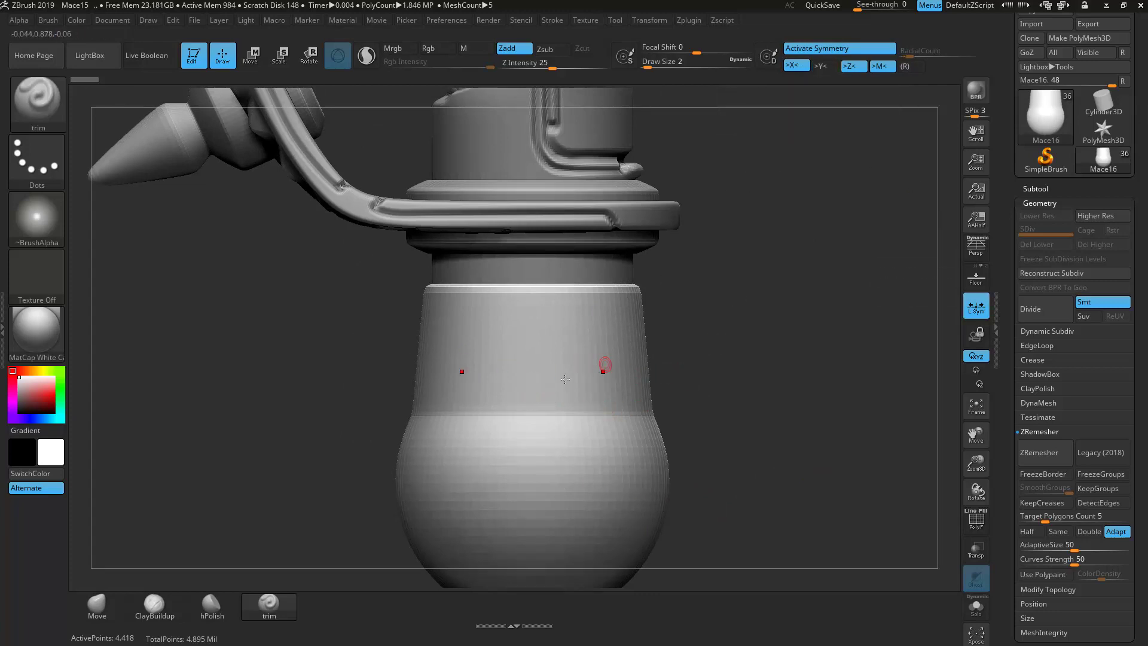
# Step: Remesh the pommel with ZRemesher and divide it three times, up to subdivision level 4
pyautogui.click(1048, 462)
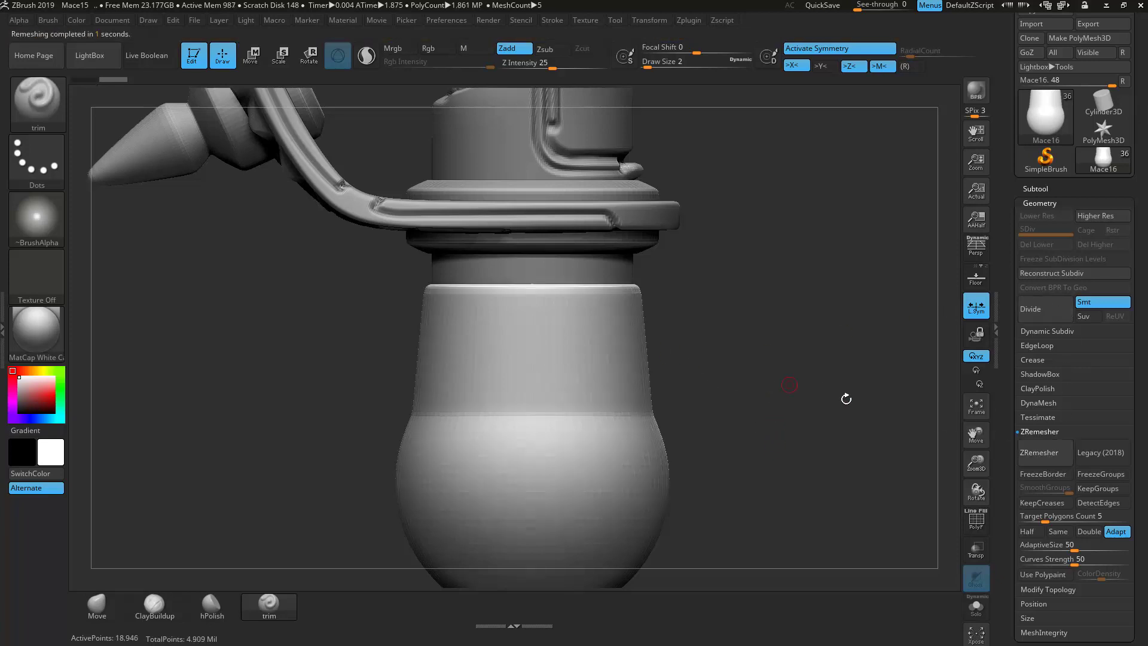
pyautogui.hotkey('ctrl', 'd')
pyautogui.hotkey('ctrl', 'd')
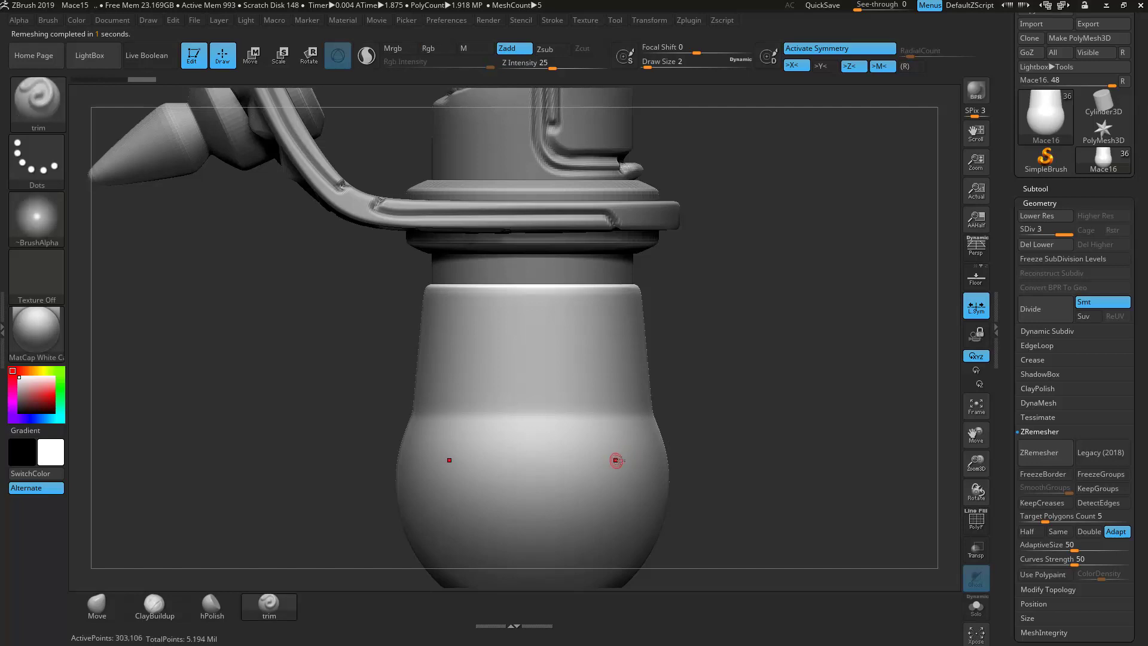
pyautogui.hotkey('ctrl', 'd')
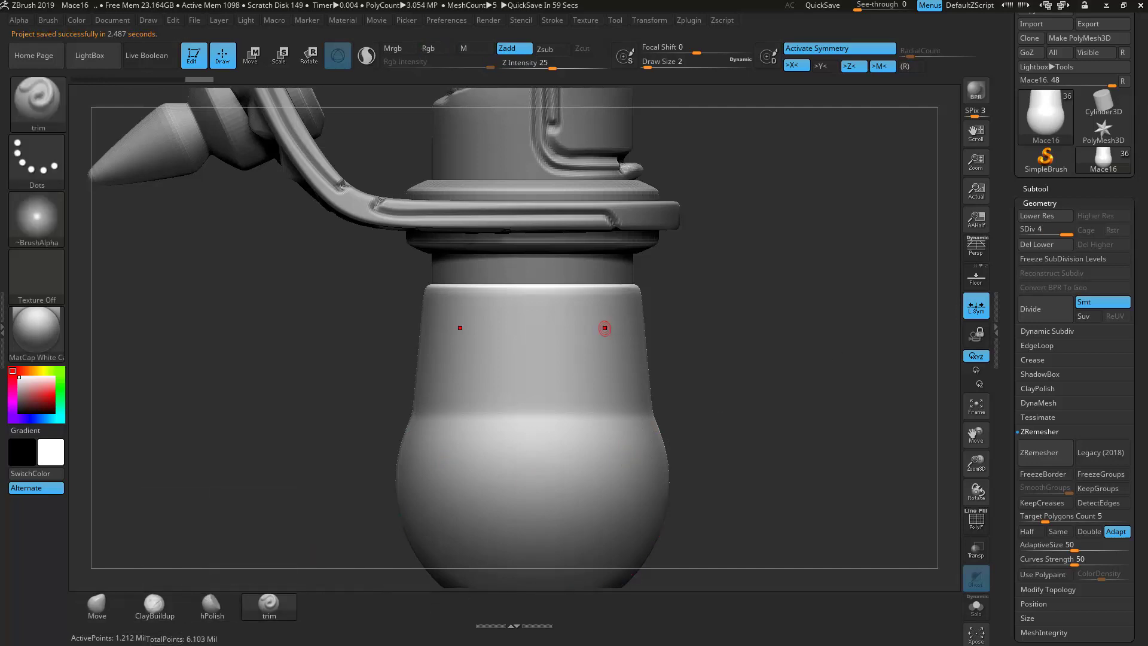
# Step: Isolate the pommel and carve a groove below its rim and a narrow arched outline rising from the waist line
pyautogui.click(976, 605)
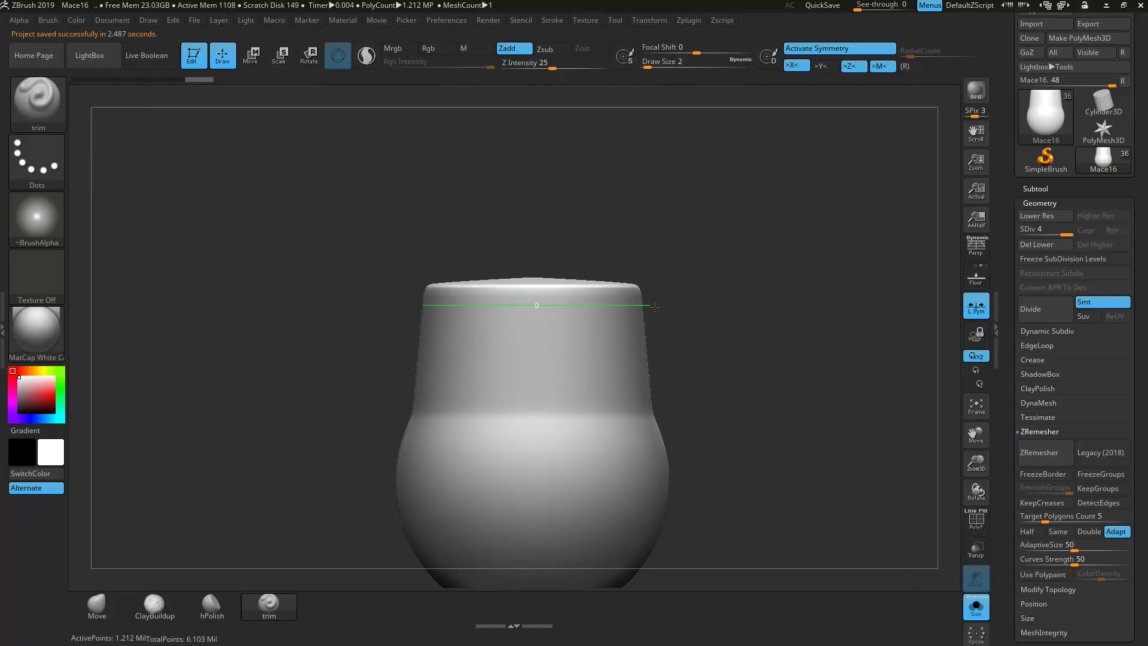
pyautogui.moveTo(672, 305); pyautogui.dragTo(672, 304)
pyautogui.moveTo(773, 371)
pyautogui.keyDown('shift'); pyautogui.mouseDown()
pyautogui.moveTo(660, 363)
pyautogui.moveTo(706, 353)
pyautogui.mouseUp(); pyautogui.keyUp('shift')
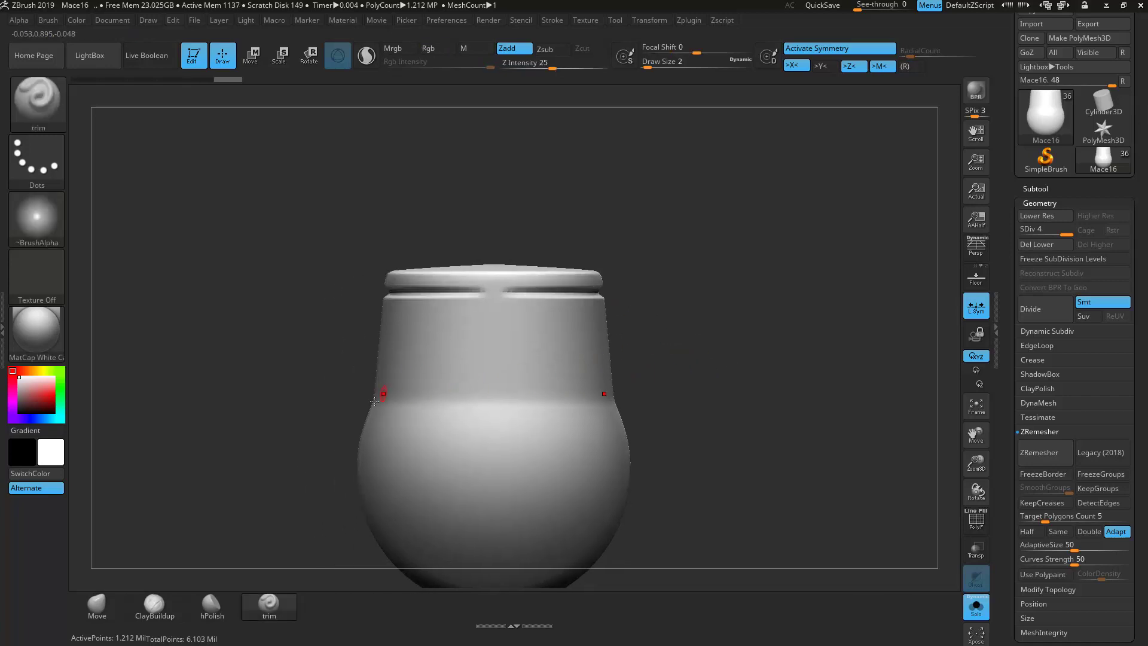
pyautogui.keyDown('ctrl'); pyautogui.keyDown('shift'); pyautogui.moveTo(473, 396); pyautogui.dragTo(486, 384); pyautogui.keyUp('shift'); pyautogui.keyUp('ctrl')
pyautogui.moveTo(476, 304); pyautogui.dragTo(509, 302)
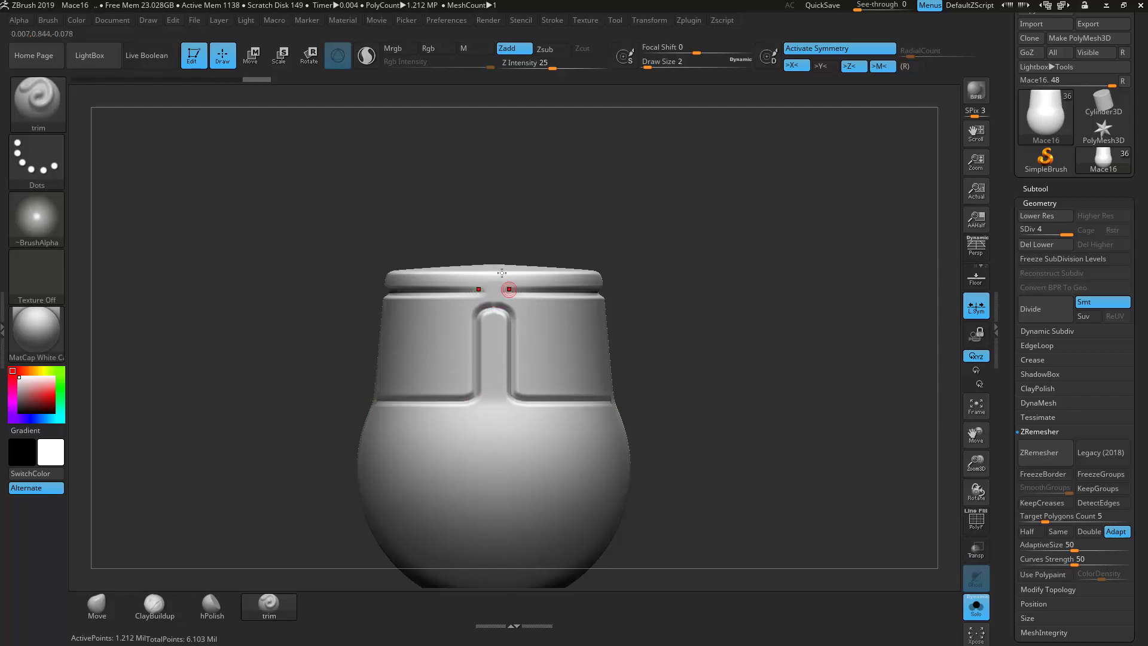
# Step: Carve a stepped outer outline parallel to the arch and bridge the rim groove over it with a raised bend
pyautogui.keyDown('alt'); pyautogui.moveTo(690, 268); pyautogui.dragTo(559, 268); pyautogui.keyUp('alt')
pyautogui.keyDown('ctrl'); pyautogui.keyDown('shift'); pyautogui.click(373, 392); pyautogui.keyUp('shift'); pyautogui.keyUp('ctrl')
pyautogui.moveTo(499, 384)
pyautogui.keyDown('ctrl'); pyautogui.keyDown('shift'); pyautogui.mouseDown()
pyautogui.moveTo(487, 316)
pyautogui.moveTo(511, 313)
pyautogui.moveTo(515, 251)
pyautogui.moveTo(567, 241)
pyautogui.moveTo(524, 228)
pyautogui.moveTo(601, 231)
pyautogui.mouseUp(); pyautogui.keyUp('shift'); pyautogui.keyUp('ctrl')
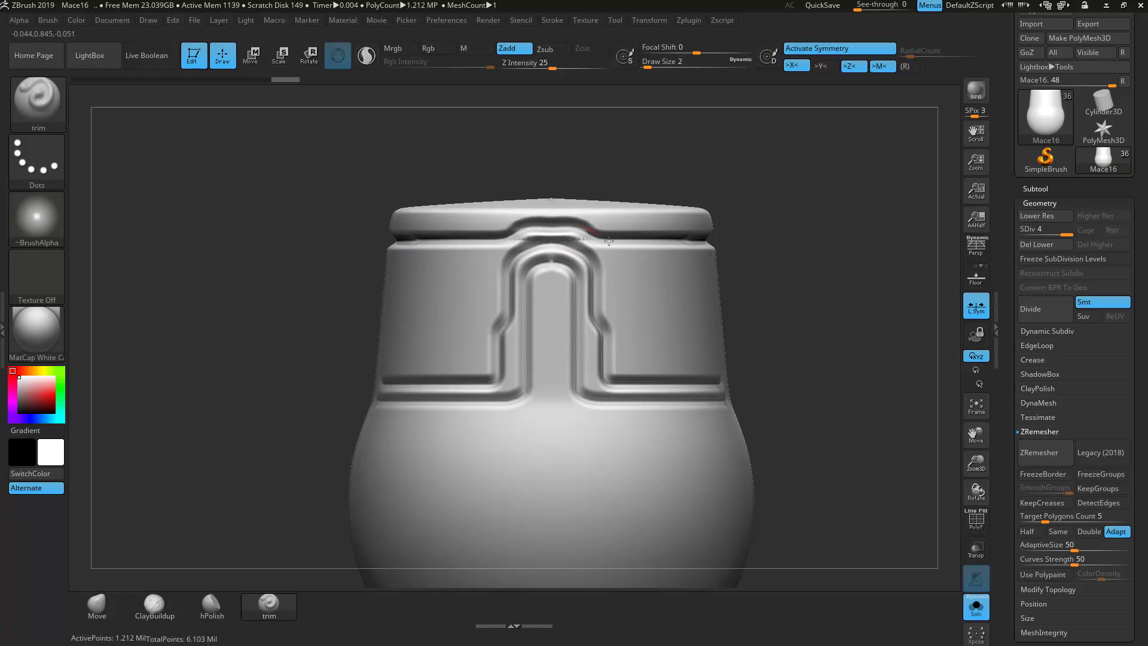
# Step: Extend the lower waist line on the adjacent side into a tapered U-shaped outline reaching down the pommel's bulb
pyautogui.keyDown('alt'); pyautogui.moveTo(871, 285); pyautogui.dragTo(530, 296); pyautogui.keyUp('alt')
pyautogui.moveTo(653, 331); pyautogui.dragTo(740, 411)
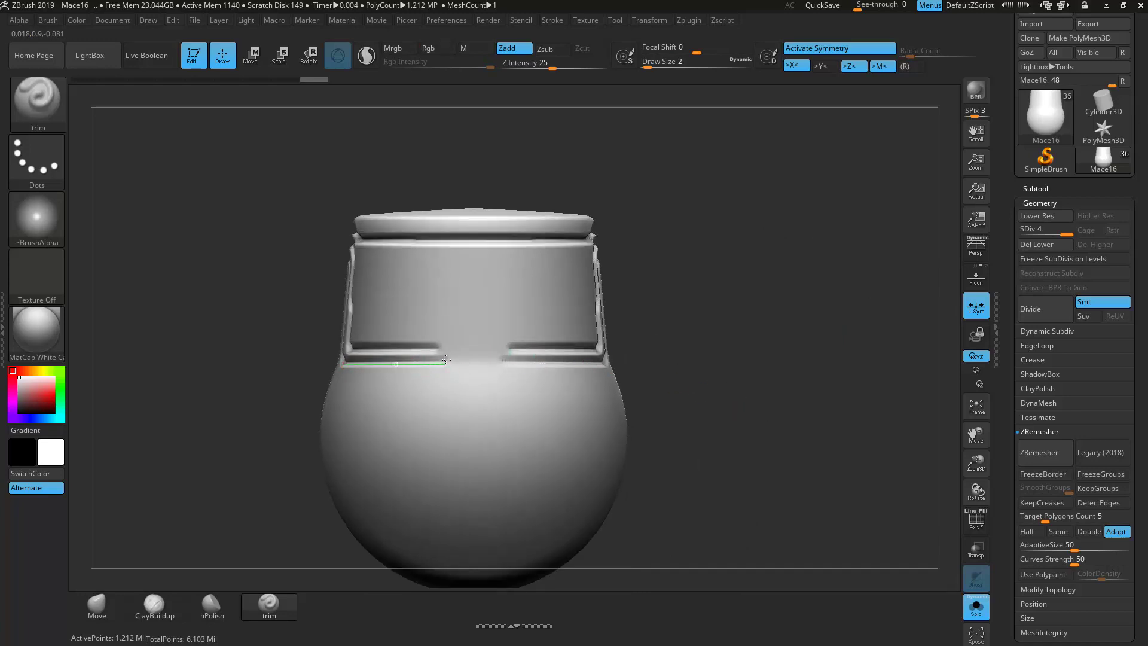
pyautogui.moveTo(446, 359); pyautogui.dragTo(449, 359)
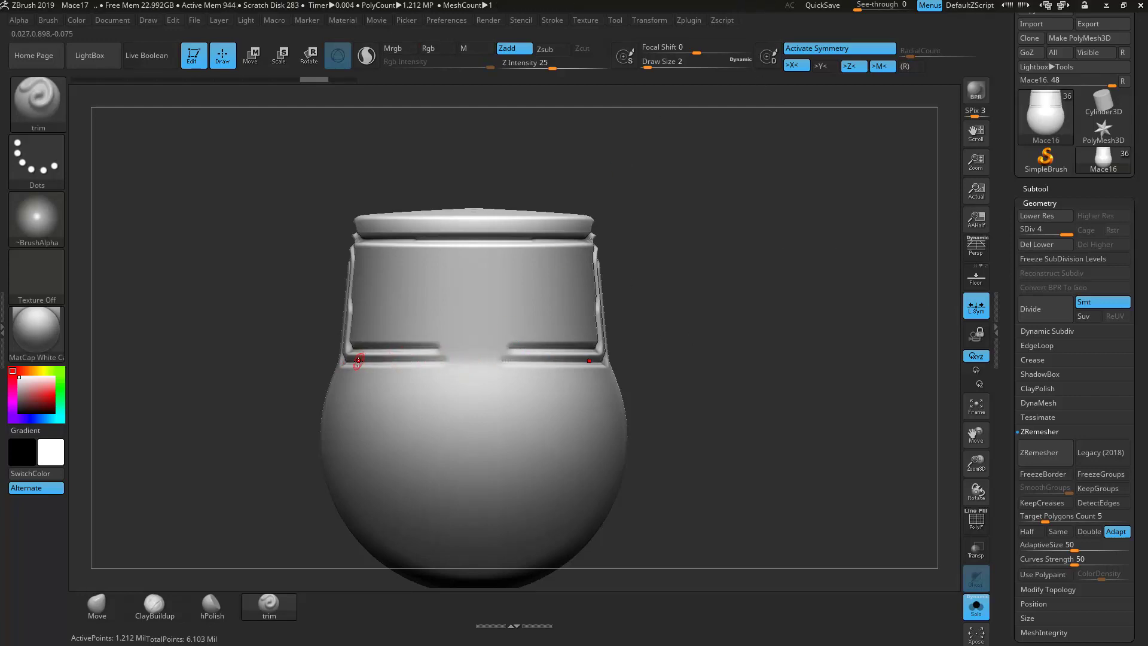
pyautogui.moveTo(443, 362); pyautogui.dragTo(454, 365)
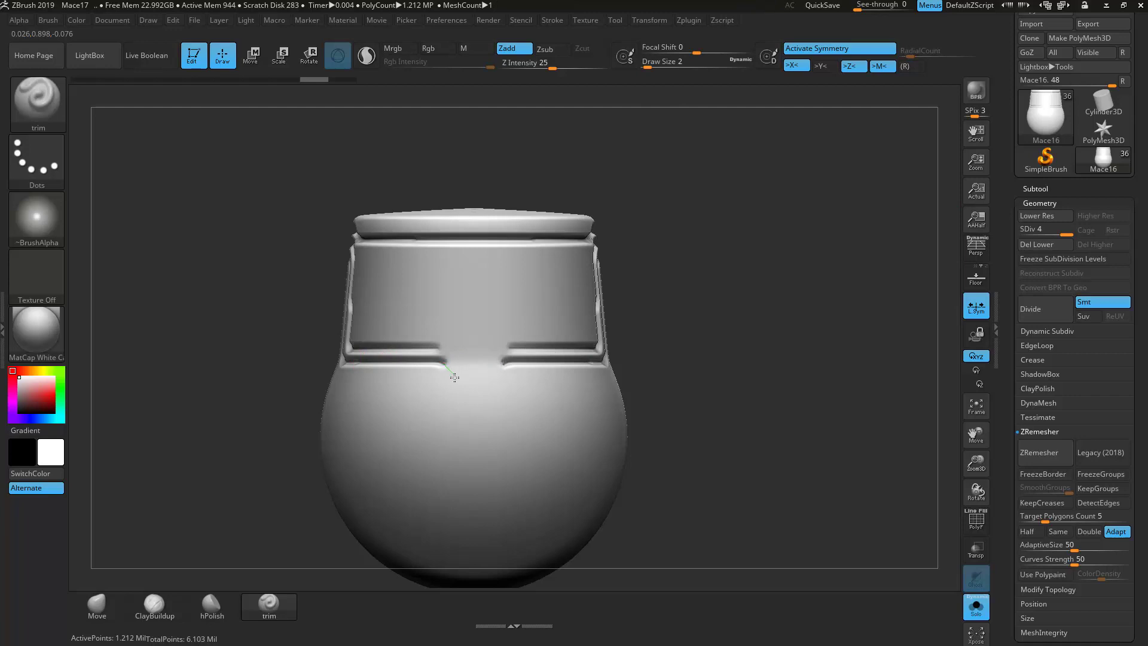
pyautogui.moveTo(455, 458)
pyautogui.mouseDown()
pyautogui.moveTo(463, 473)
pyautogui.moveTo(487, 474)
pyautogui.mouseUp()
# Step: Undo the inner V-shaped outline and carve the upper waist line into a rounded peak above the tapered U
pyautogui.moveTo(398, 348)
pyautogui.mouseDown()
pyautogui.moveTo(468, 359)
pyautogui.moveTo(463, 427)
pyautogui.moveTo(473, 453)
pyautogui.moveTo(487, 454)
pyautogui.mouseUp()
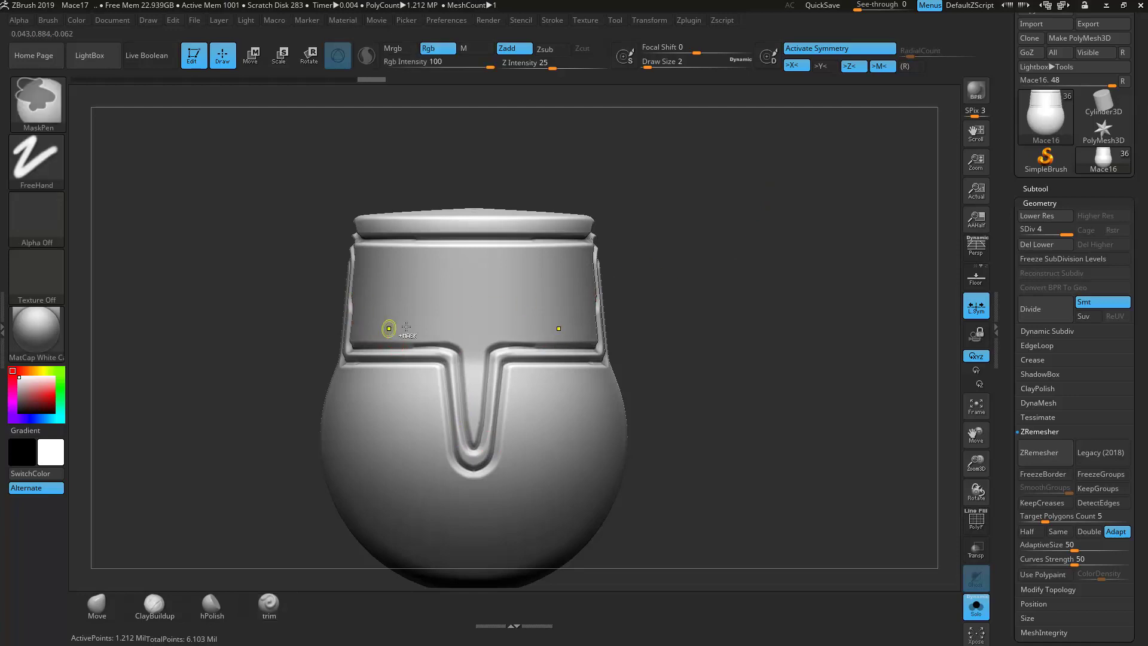
pyautogui.hotkey('ctrl', 'z')
pyautogui.moveTo(448, 348); pyautogui.dragTo(450, 342)
pyautogui.moveTo(466, 304); pyautogui.dragTo(493, 311)
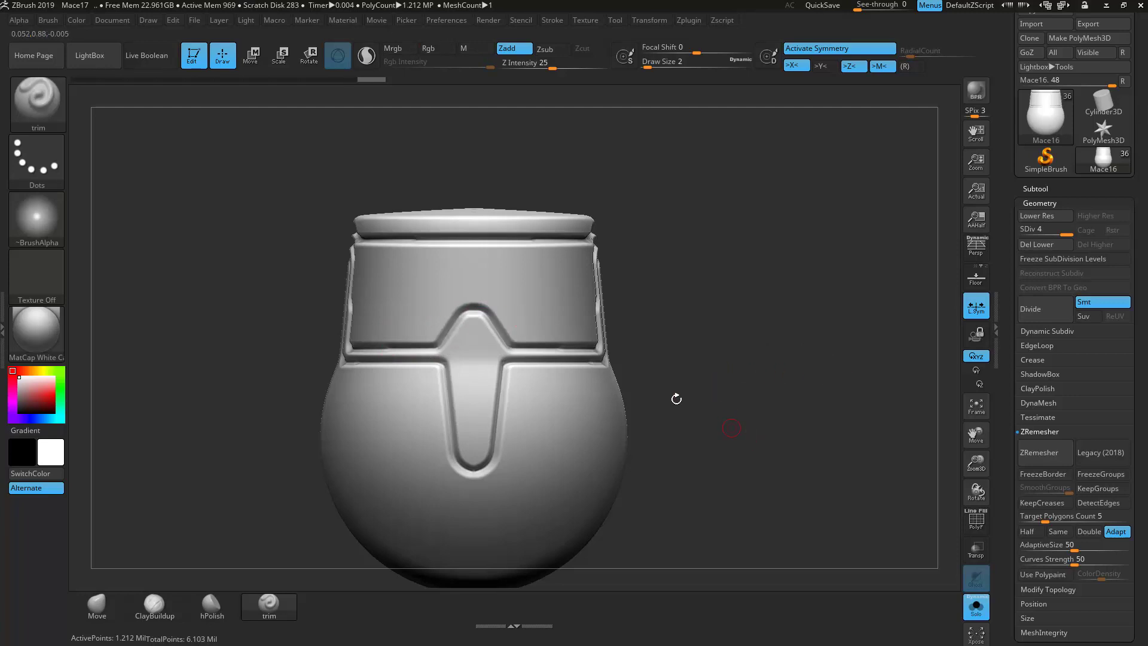
# Step: Set the Draw Size to 3 and carve a long vertical slot with deepened ends inside the tapered panel
pyautogui.click(650, 64)
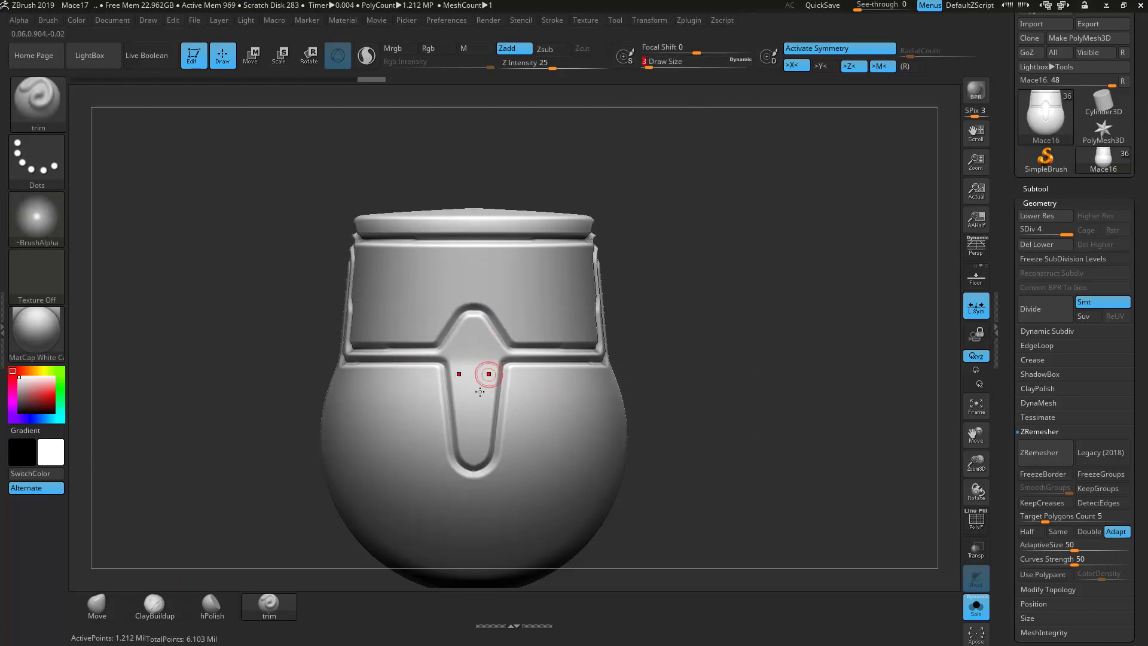
pyautogui.press('Return')
pyautogui.moveTo(474, 439)
pyautogui.mouseDown()
pyautogui.moveTo(474, 329)
pyautogui.moveTo(471, 456)
pyautogui.mouseUp()
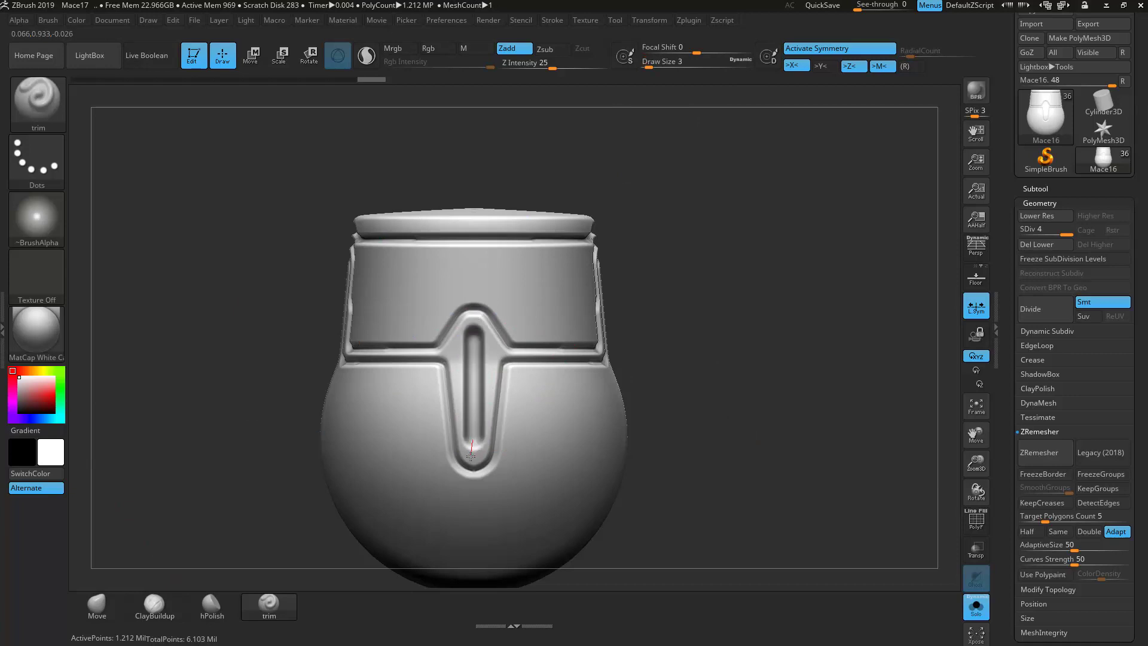
pyautogui.moveTo(476, 318); pyautogui.dragTo(475, 319)
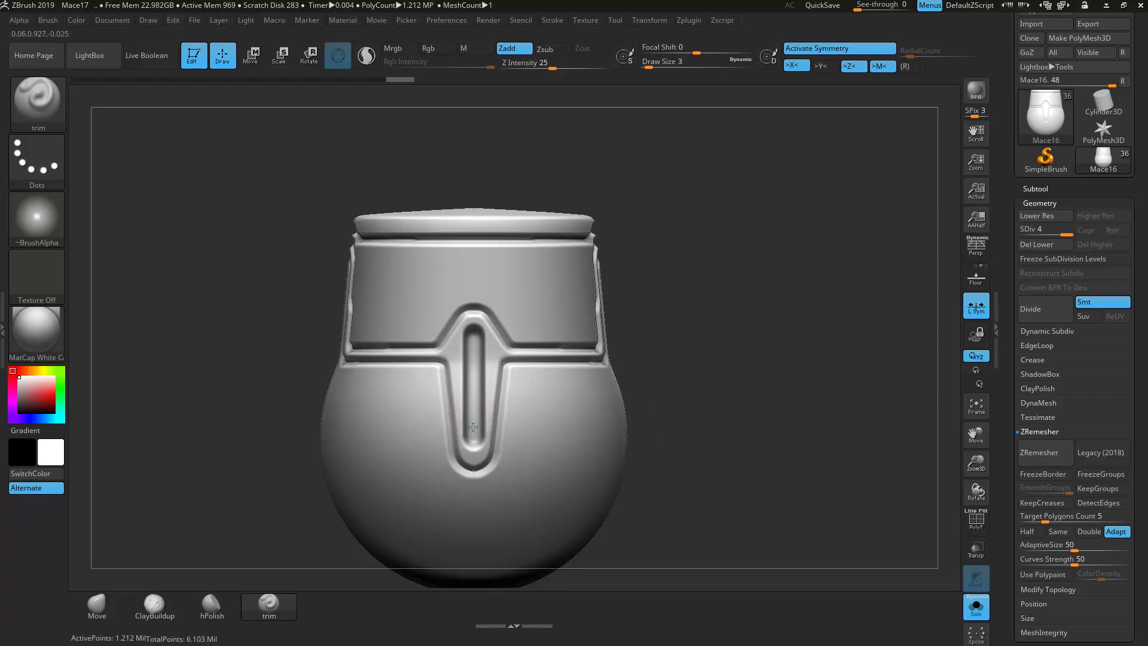
pyautogui.moveTo(472, 336); pyautogui.dragTo(472, 337)
pyautogui.moveTo(473, 429); pyautogui.dragTo(472, 441)
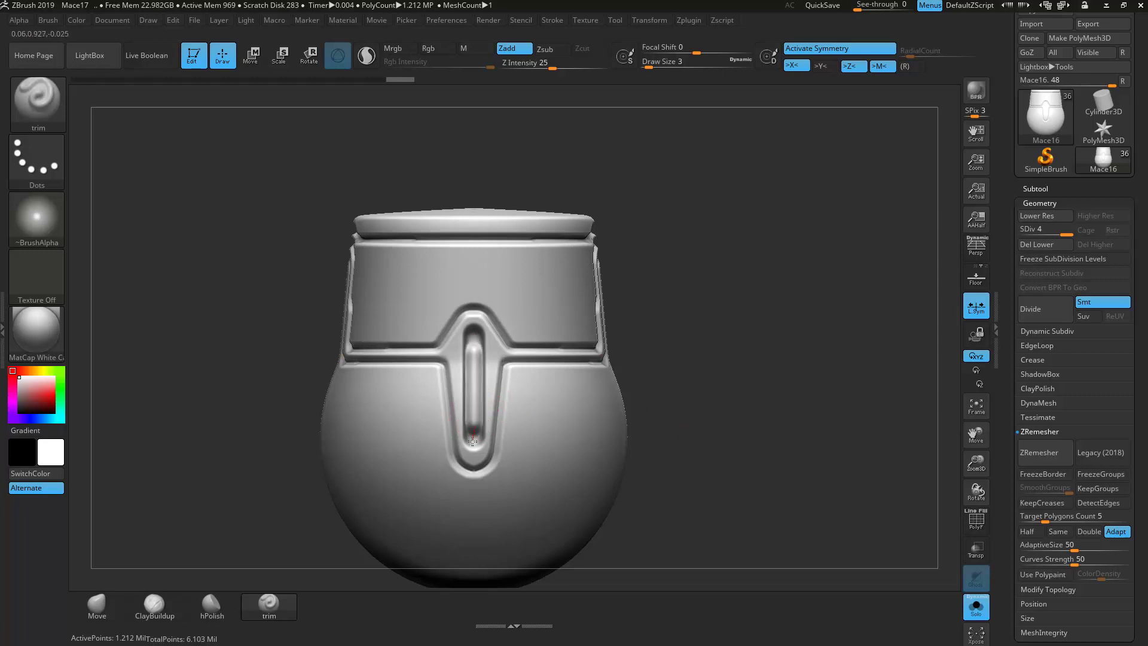
pyautogui.moveTo(473, 337); pyautogui.dragTo(474, 335)
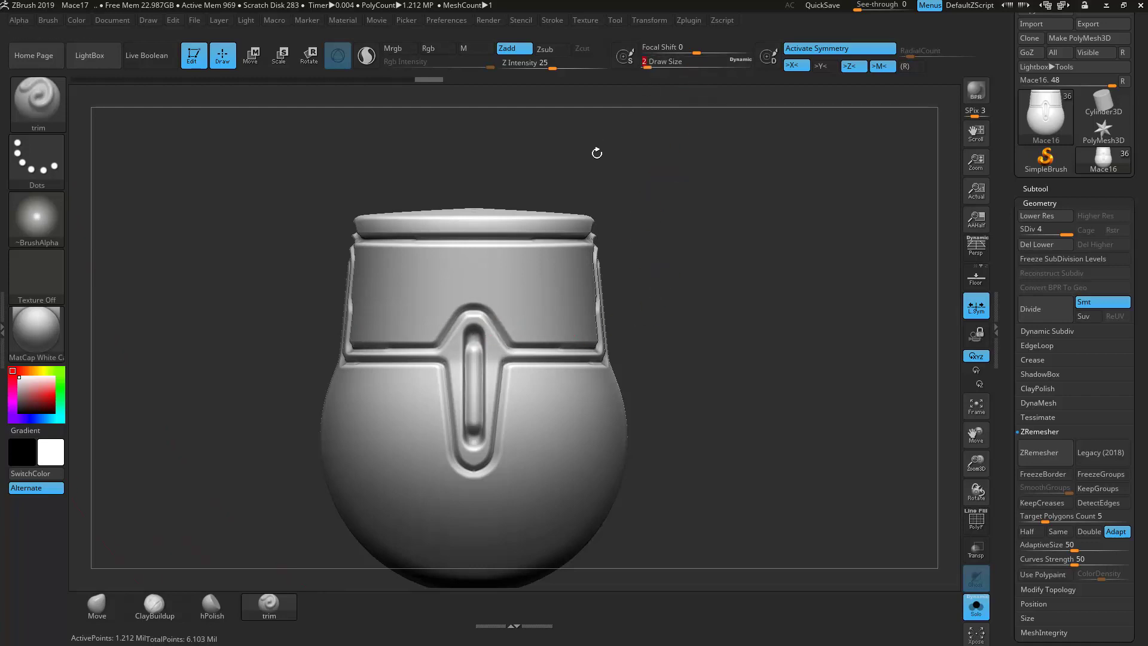
# Step: Carve a matching vertical slot at Draw Size 3 down the center of the arched panel, deepening its upper end
pyautogui.moveTo(671, 313)
pyautogui.mouseDown()
pyautogui.moveTo(766, 315)
pyautogui.moveTo(602, 258)
pyautogui.mouseUp()
pyautogui.moveTo(684, 68); pyautogui.dragTo(687, 68)
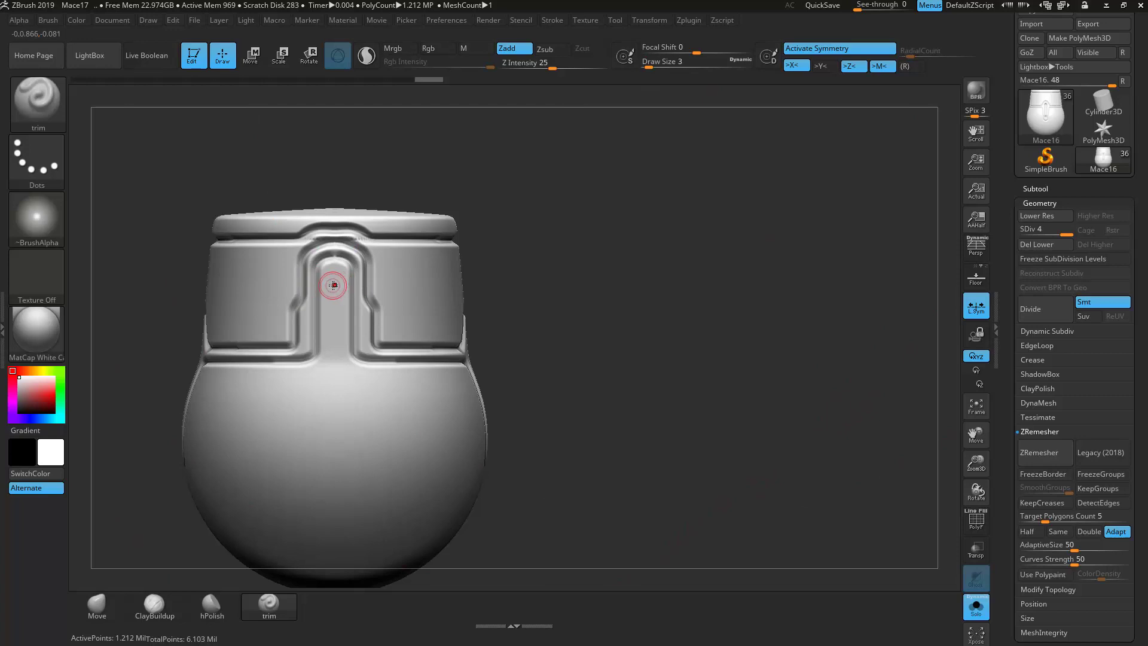
pyautogui.moveTo(337, 378); pyautogui.dragTo(335, 383)
pyautogui.moveTo(335, 282); pyautogui.dragTo(336, 275)
pyautogui.moveTo(332, 385); pyautogui.dragTo(333, 387)
pyautogui.keyDown('ctrl'); pyautogui.moveTo(556, 303); pyautogui.dragTo(556, 317, button='right'); pyautogui.keyUp('ctrl')
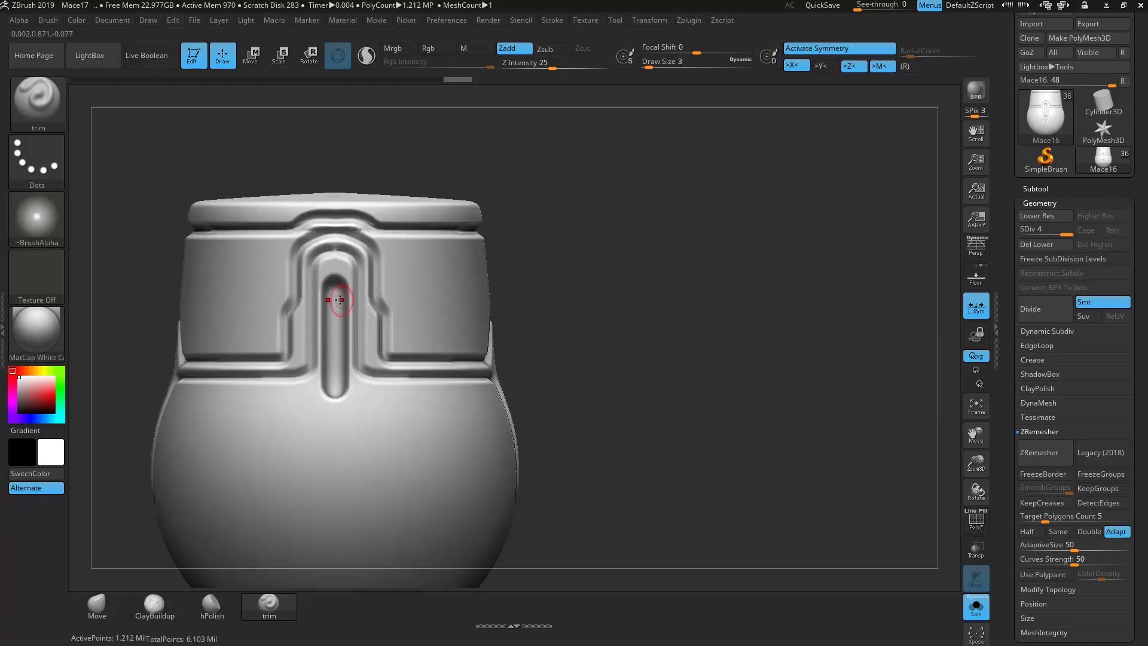
pyautogui.moveTo(331, 299); pyautogui.dragTo(336, 391)
pyautogui.moveTo(333, 378); pyautogui.dragTo(335, 292)
pyautogui.moveTo(334, 300); pyautogui.dragTo(339, 282)
# Step: Set the Draw Size to 2 and carve a line parallel to the rim groove with a short slot above the peaked panel
pyautogui.click(664, 61)
pyautogui.write('2')
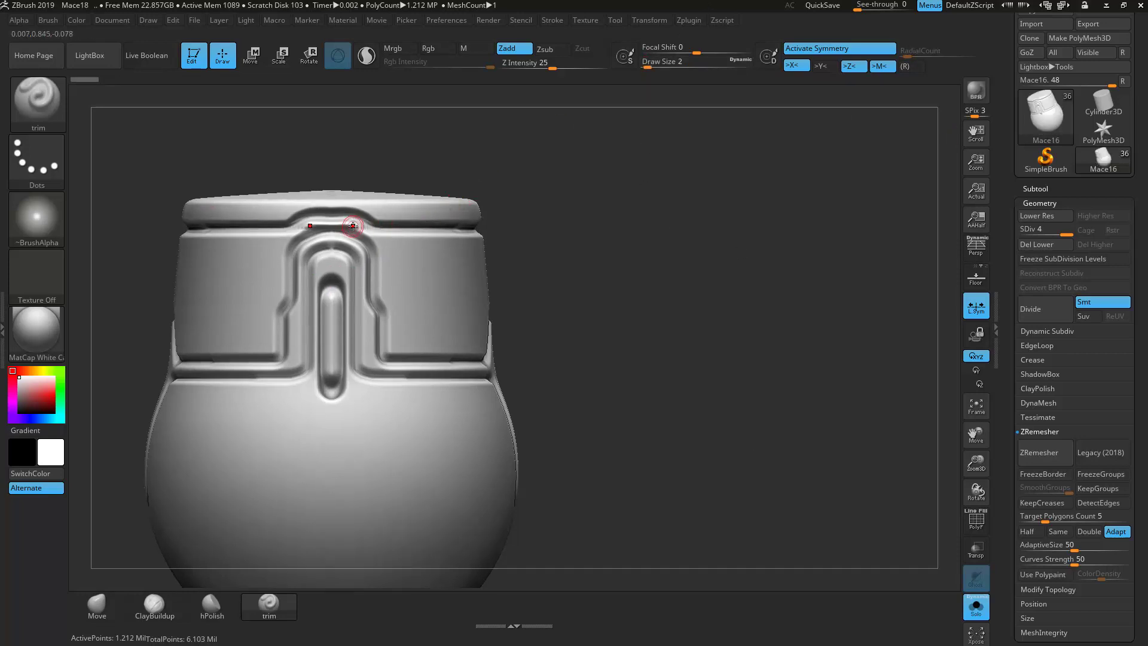
pyautogui.moveTo(369, 232); pyautogui.dragTo(507, 234)
pyautogui.keyDown('shift'); pyautogui.moveTo(604, 238); pyautogui.dragTo(546, 235); pyautogui.keyUp('shift')
pyautogui.moveTo(464, 234)
pyautogui.mouseDown()
pyautogui.moveTo(548, 237)
pyautogui.moveTo(450, 236)
pyautogui.moveTo(580, 233)
pyautogui.mouseUp()
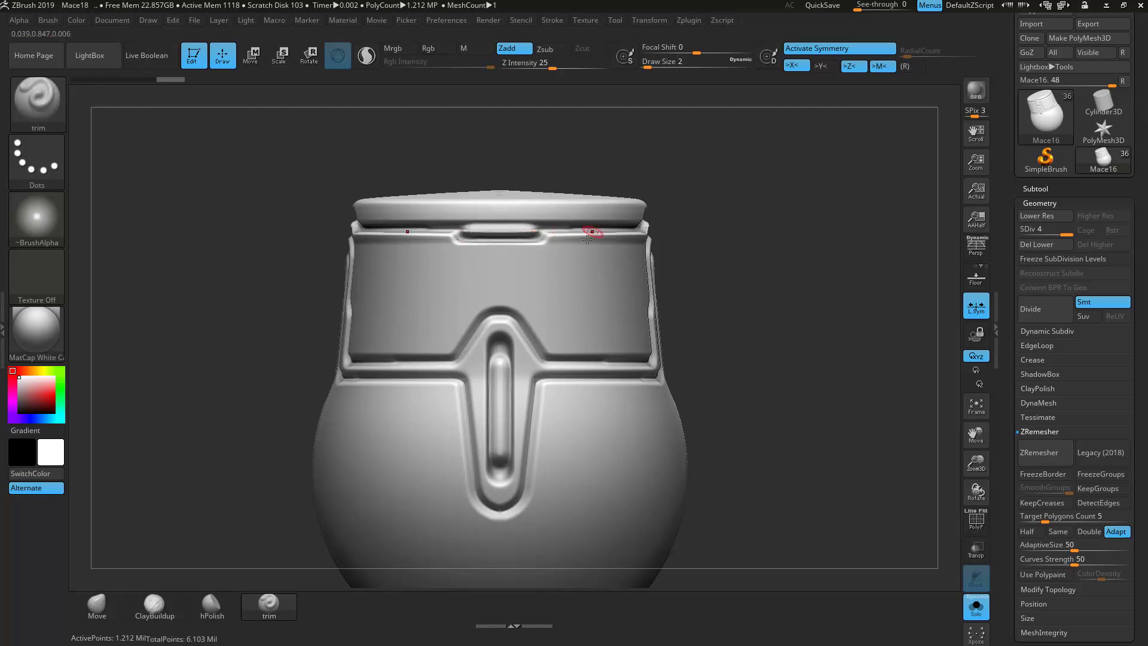
# Step: Deepen the upper waist line and the edge of the rounded peak above the tapered panel
pyautogui.moveTo(337, 363); pyautogui.dragTo(343, 368)
pyautogui.moveTo(449, 354); pyautogui.dragTo(461, 353)
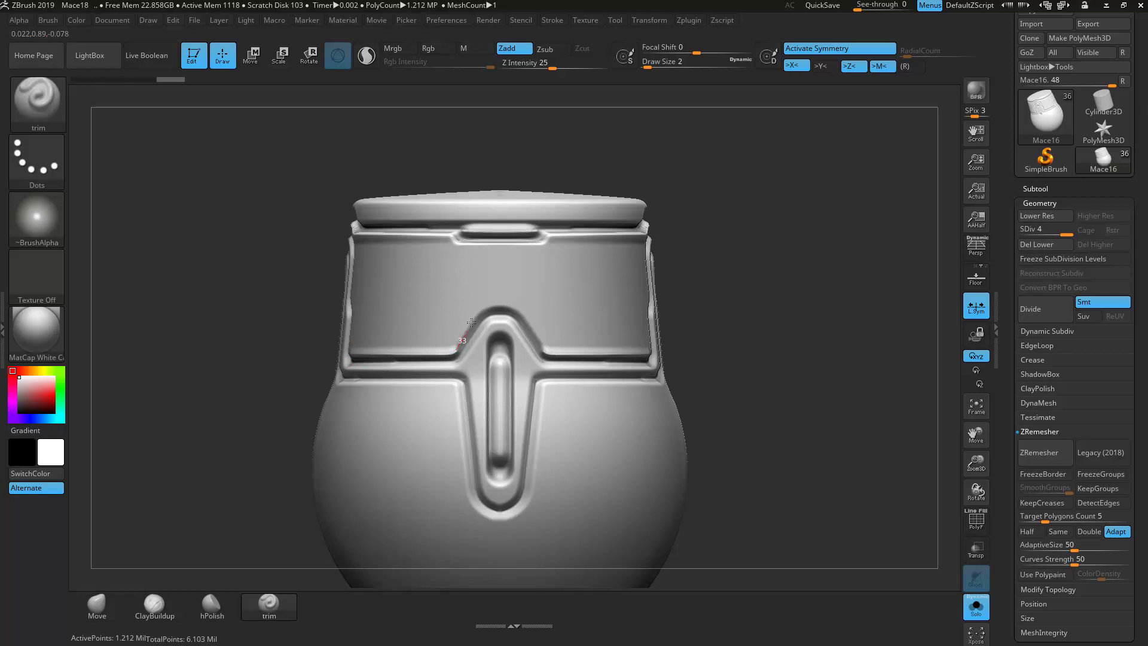
pyautogui.moveTo(484, 310); pyautogui.dragTo(484, 310)
pyautogui.moveTo(492, 309); pyautogui.dragTo(511, 307)
# Step: Re-carve the stepped outline around the arched panel to sharpen its curved top, notches and lower corners
pyautogui.moveTo(763, 259); pyautogui.dragTo(646, 292)
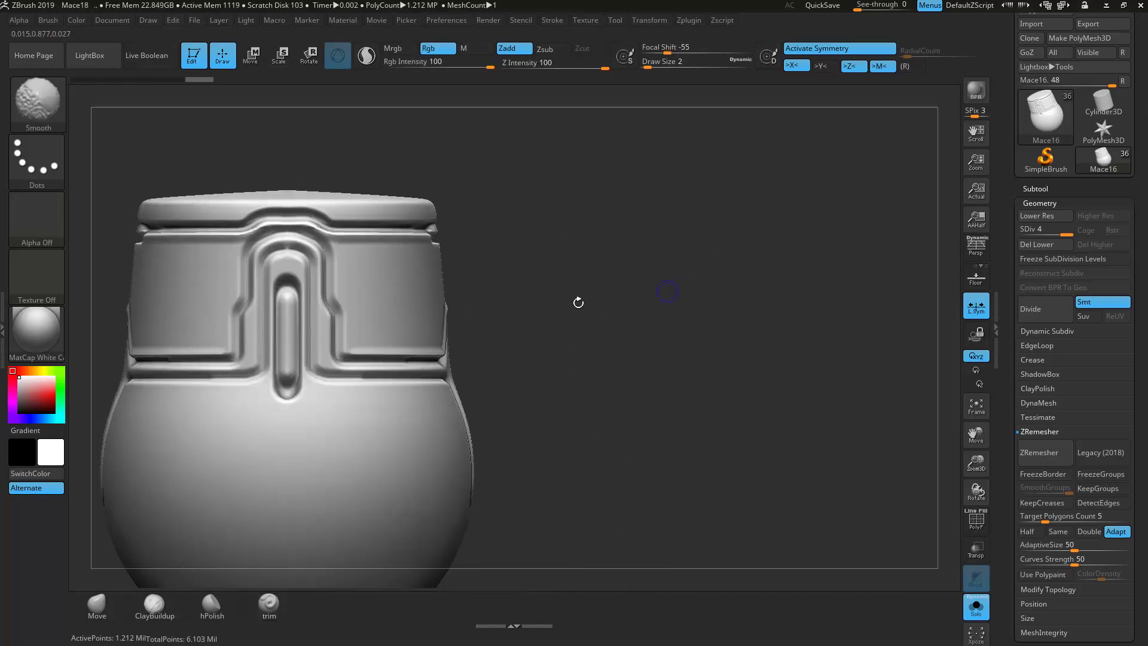
pyautogui.moveTo(339, 345); pyautogui.dragTo(341, 341)
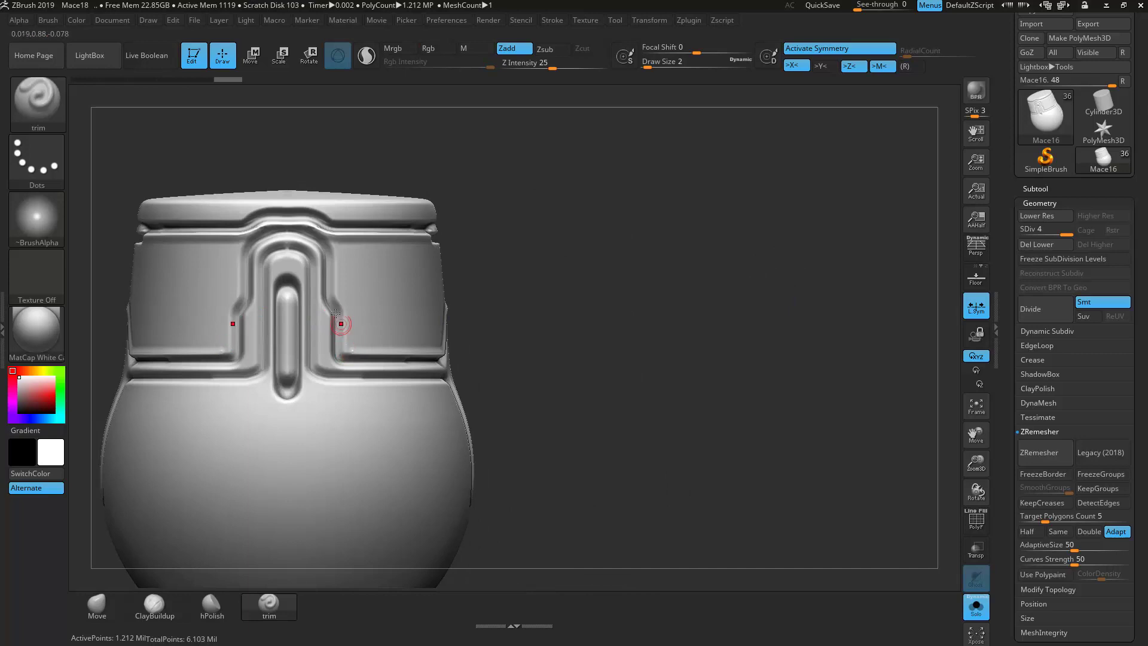
pyautogui.moveTo(317, 227); pyautogui.dragTo(339, 260)
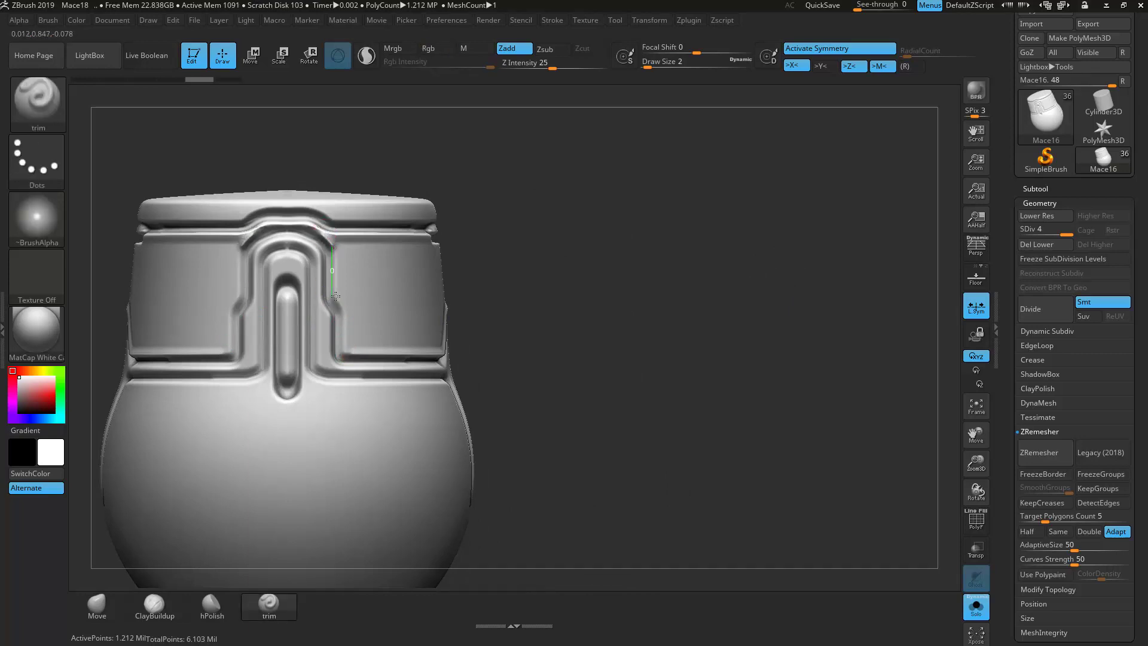
pyautogui.moveTo(333, 301); pyautogui.dragTo(348, 360)
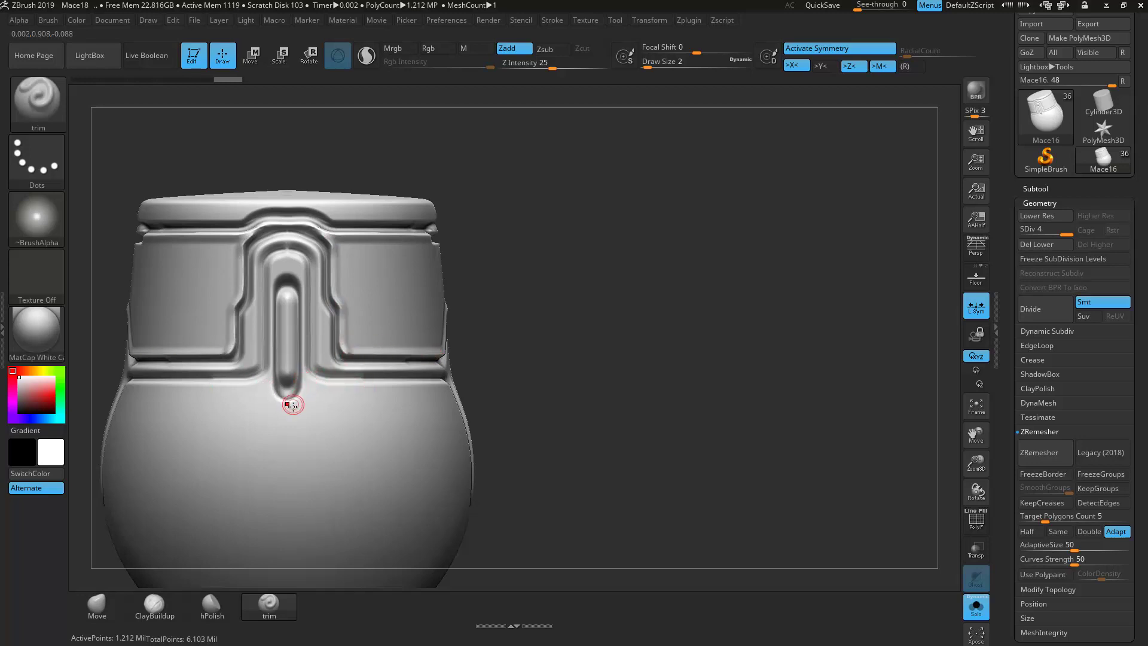
# Step: Carve a mirrored line below the lower waist groove, following it around the tapered panel and under the arched panel's central slot
pyautogui.moveTo(287, 410)
pyautogui.mouseDown()
pyautogui.moveTo(326, 386)
pyautogui.moveTo(480, 386)
pyautogui.mouseUp()
pyautogui.moveTo(633, 377)
pyautogui.keyDown('shift'); pyautogui.mouseDown()
pyautogui.moveTo(419, 390)
pyautogui.moveTo(413, 293)
pyautogui.mouseUp(); pyautogui.keyUp('shift')
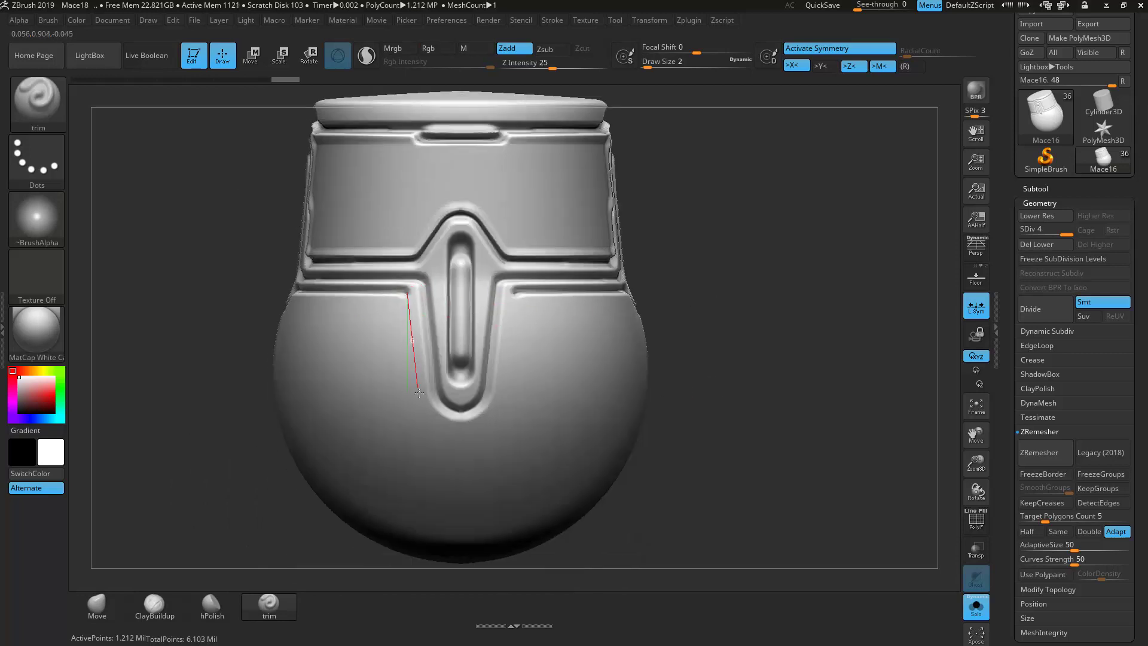
pyautogui.moveTo(421, 418)
pyautogui.mouseDown()
pyautogui.moveTo(478, 443)
pyautogui.moveTo(512, 405)
pyautogui.mouseUp()
pyautogui.moveTo(520, 296); pyautogui.dragTo(538, 289)
pyautogui.keyDown('shift'); pyautogui.moveTo(761, 303); pyautogui.dragTo(710, 302); pyautogui.keyUp('shift')
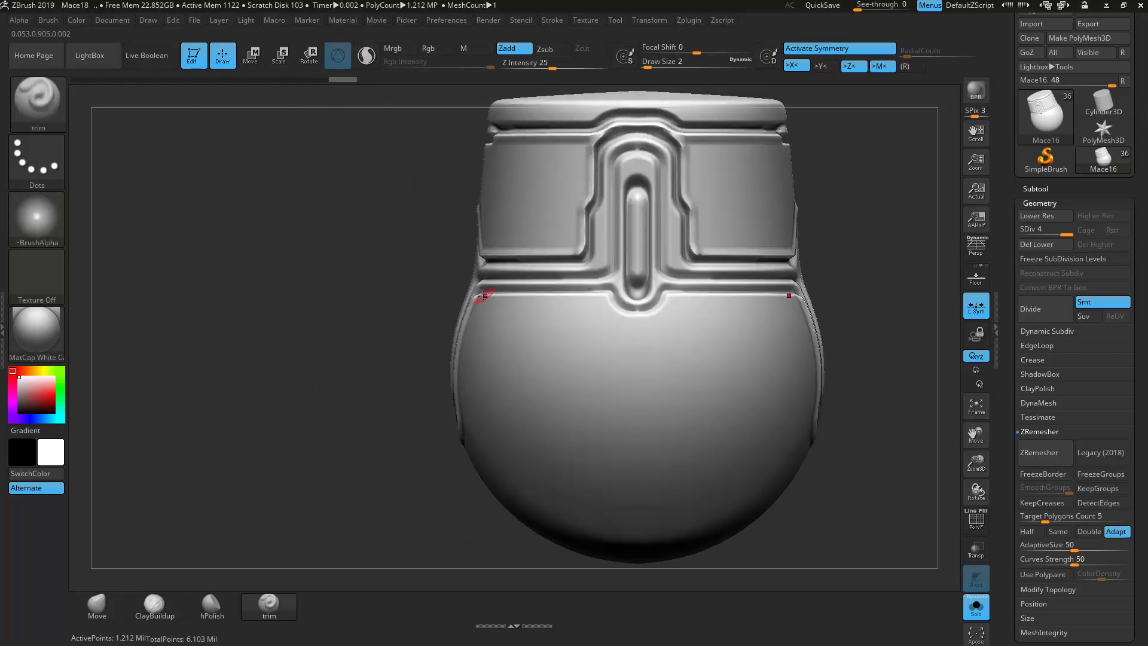
pyautogui.moveTo(613, 296)
pyautogui.mouseDown()
pyautogui.moveTo(627, 319)
pyautogui.moveTo(653, 324)
pyautogui.mouseUp()
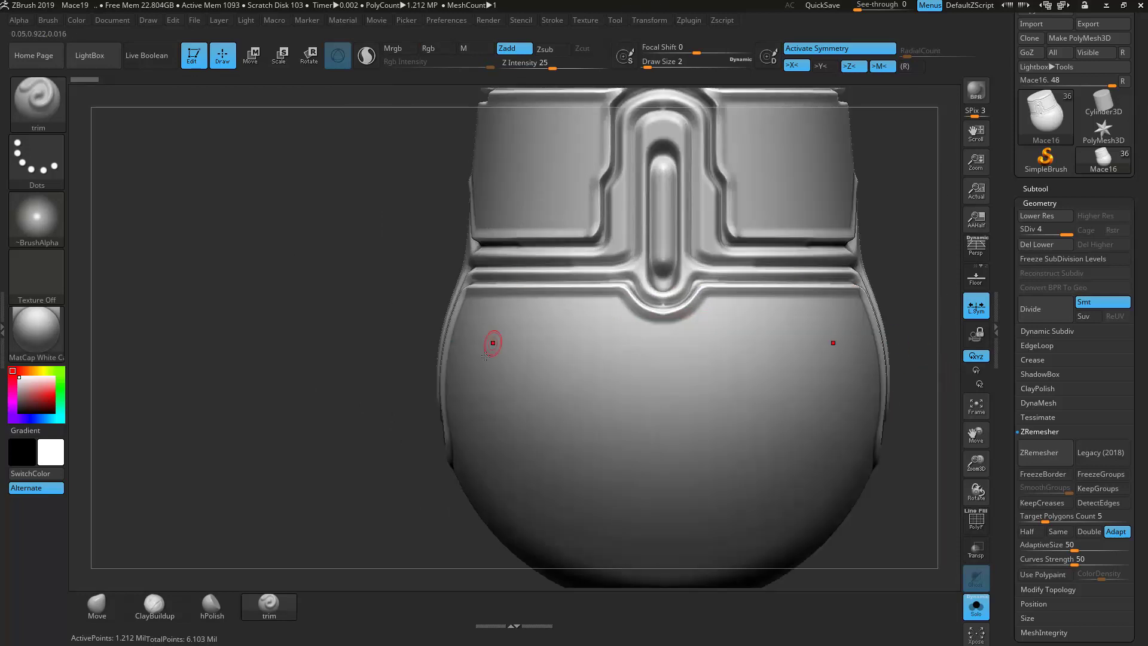
# Step: Carve two parallel, mirrored Y-shaped outlines from the waist line down to a point on the pommel's round bottom
pyautogui.moveTo(503, 283)
pyautogui.mouseDown()
pyautogui.moveTo(508, 314)
pyautogui.moveTo(583, 354)
pyautogui.moveTo(622, 395)
pyautogui.mouseUp()
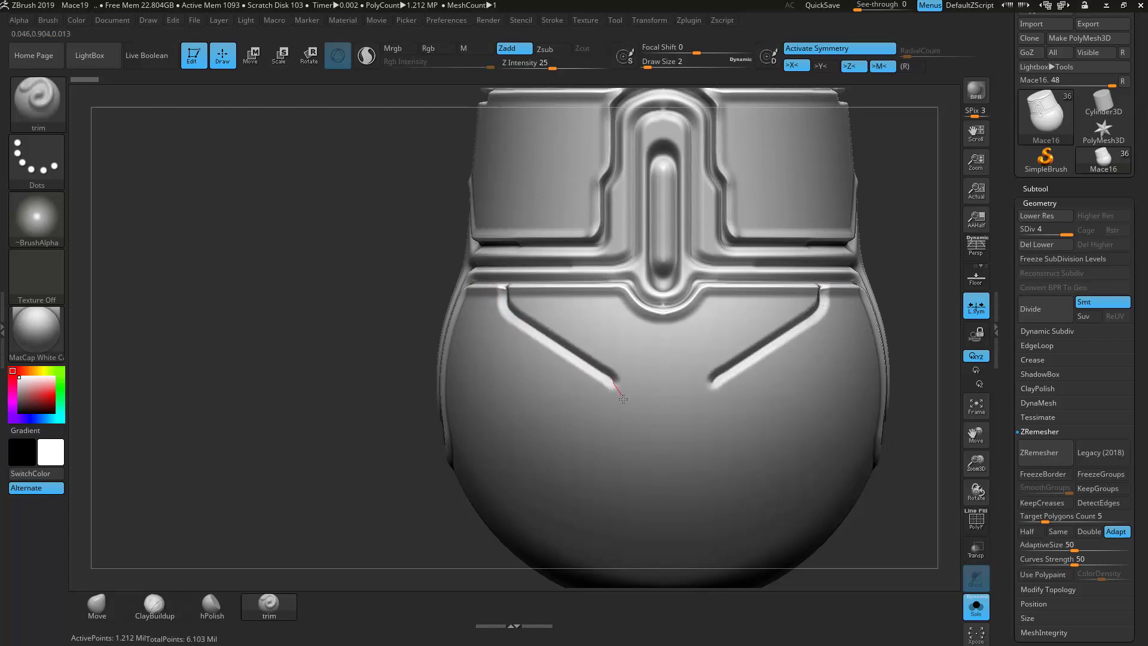
pyautogui.moveTo(650, 512); pyautogui.dragTo(662, 517)
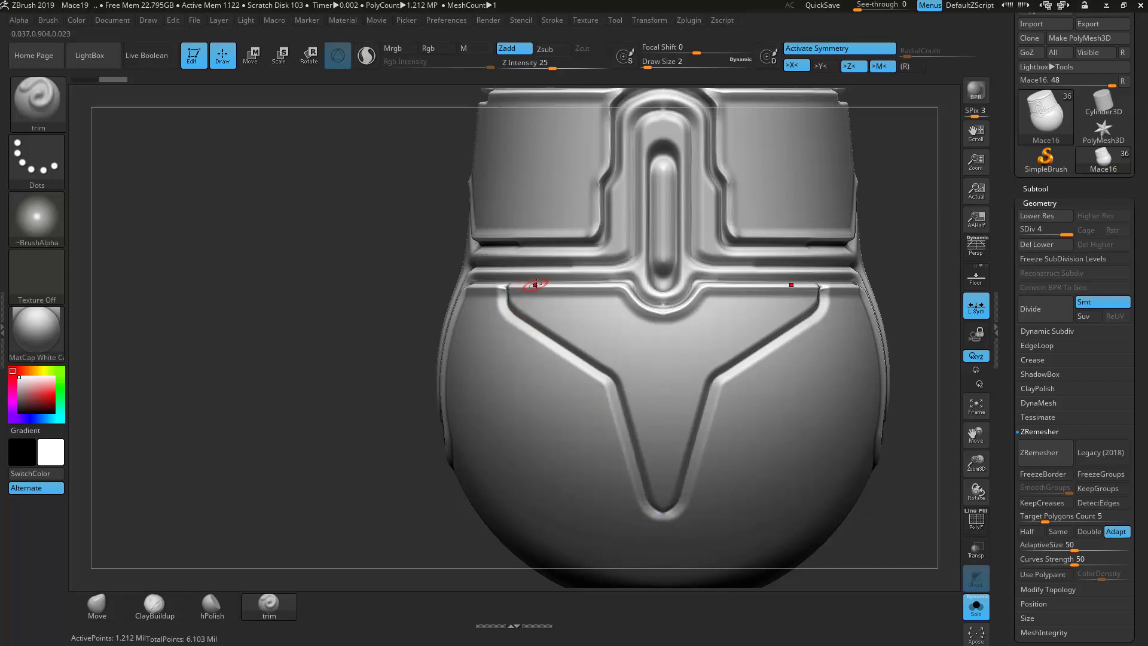
pyautogui.moveTo(541, 311); pyautogui.dragTo(569, 326)
pyautogui.moveTo(626, 363)
pyautogui.mouseDown()
pyautogui.moveTo(664, 489)
pyautogui.moveTo(676, 490)
pyautogui.mouseUp()
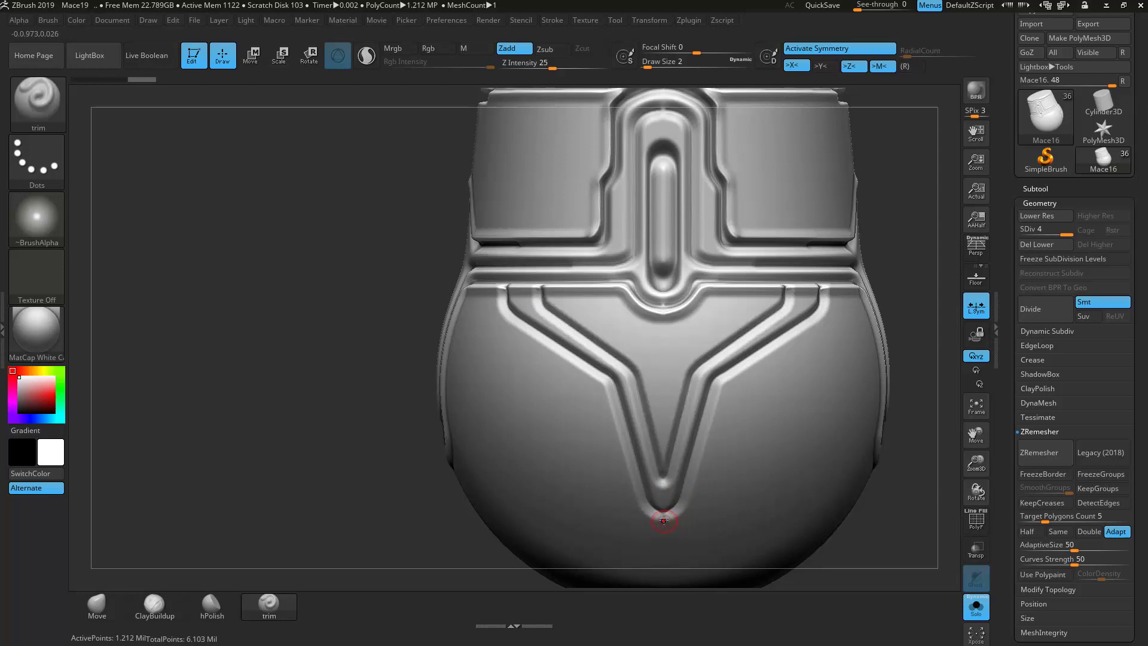
pyautogui.moveTo(721, 378)
pyautogui.mouseDown()
pyautogui.moveTo(822, 317)
pyautogui.moveTo(830, 274)
pyautogui.mouseUp()
pyautogui.keyDown('alt'); pyautogui.moveTo(874, 521); pyautogui.dragTo(670, 386); pyautogui.keyUp('alt')
pyautogui.moveTo(796, 487); pyautogui.dragTo(892, 525)
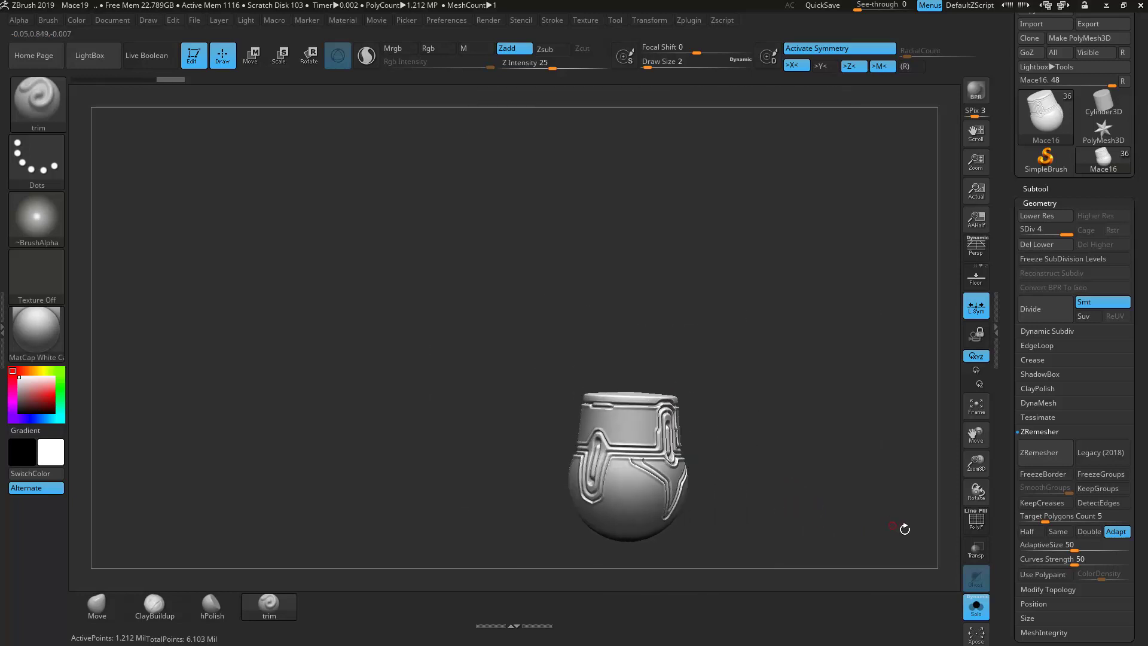
# Step: Show all the parts again and deepen a short notch along each diagonal of the pommel's inner Y-shaped outline
pyautogui.click(975, 606)
pyautogui.moveTo(801, 495)
pyautogui.mouseDown()
pyautogui.moveTo(861, 488)
pyautogui.moveTo(793, 544)
pyautogui.moveTo(666, 366)
pyautogui.moveTo(797, 520)
pyautogui.moveTo(789, 432)
pyautogui.moveTo(748, 580)
pyautogui.mouseUp()
pyautogui.moveTo(579, 288); pyautogui.dragTo(643, 244)
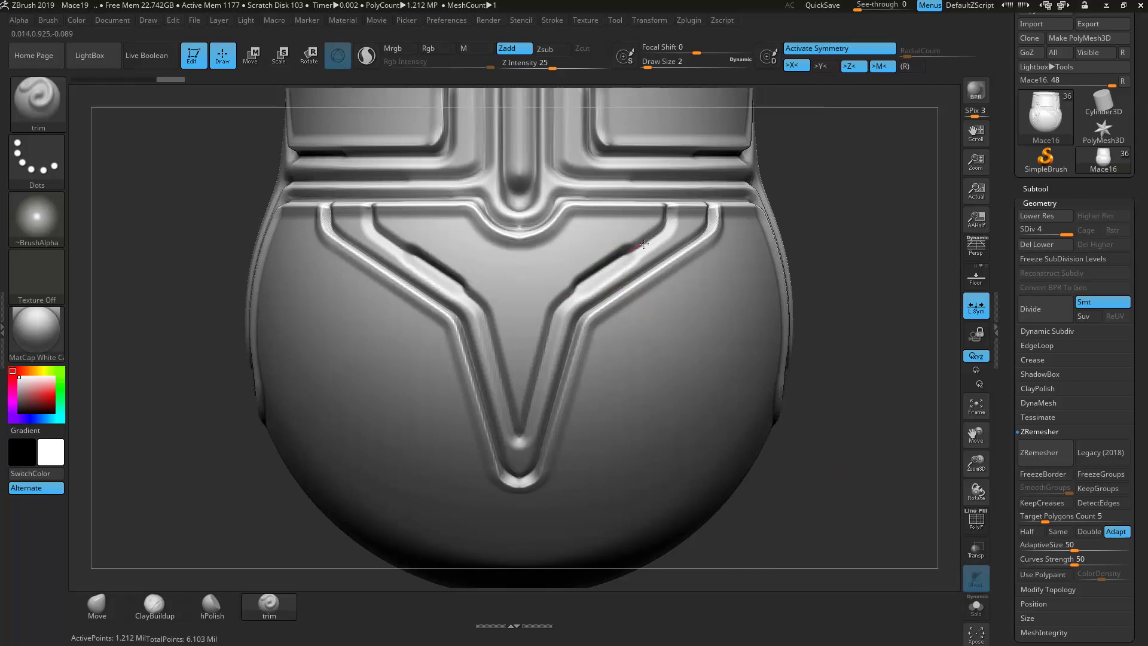
pyautogui.moveTo(575, 289)
pyautogui.mouseDown()
pyautogui.moveTo(636, 248)
pyautogui.moveTo(575, 292)
pyautogui.mouseUp()
pyautogui.moveTo(637, 248); pyautogui.dragTo(646, 253)
pyautogui.moveTo(842, 465)
pyautogui.keyDown('alt'); pyautogui.mouseDown()
pyautogui.moveTo(692, 384)
pyautogui.moveTo(829, 469)
pyautogui.mouseUp(); pyautogui.keyUp('alt')
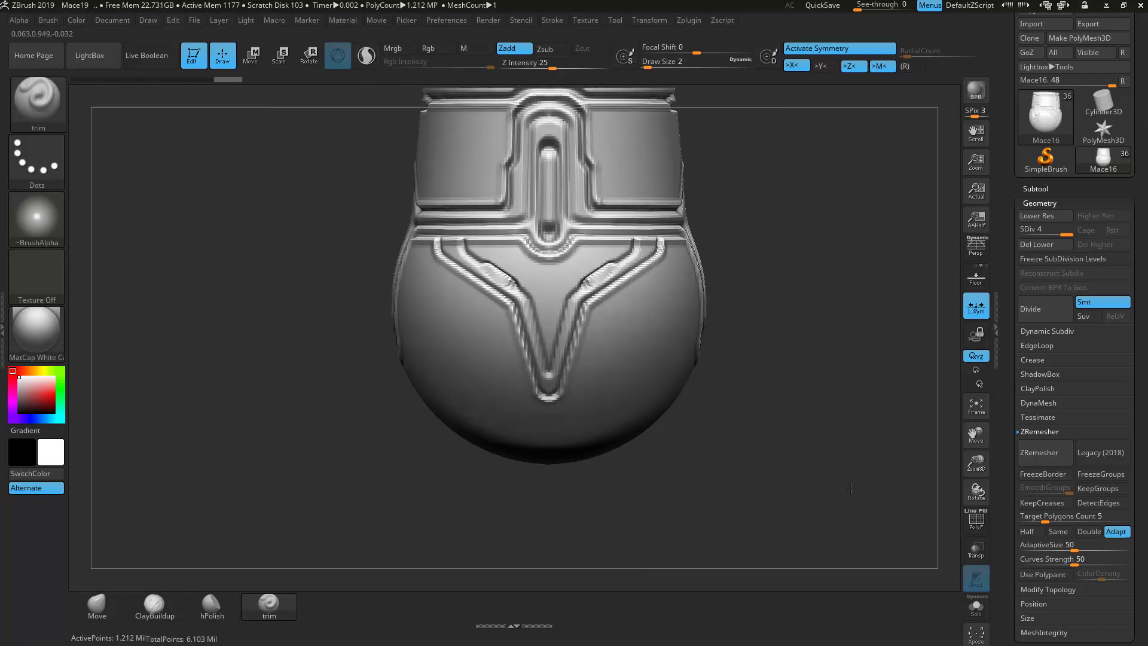
pyautogui.keyDown('ctrl'); pyautogui.moveTo(829, 468); pyautogui.dragTo(569, 295, button='right'); pyautogui.keyUp('ctrl')
pyautogui.moveTo(569, 295)
pyautogui.keyDown('shift'); pyautogui.mouseDown()
pyautogui.moveTo(655, 254)
pyautogui.moveTo(660, 239)
pyautogui.mouseUp(); pyautogui.keyUp('shift')
pyautogui.moveTo(794, 378); pyautogui.dragTo(717, 299, button='right')
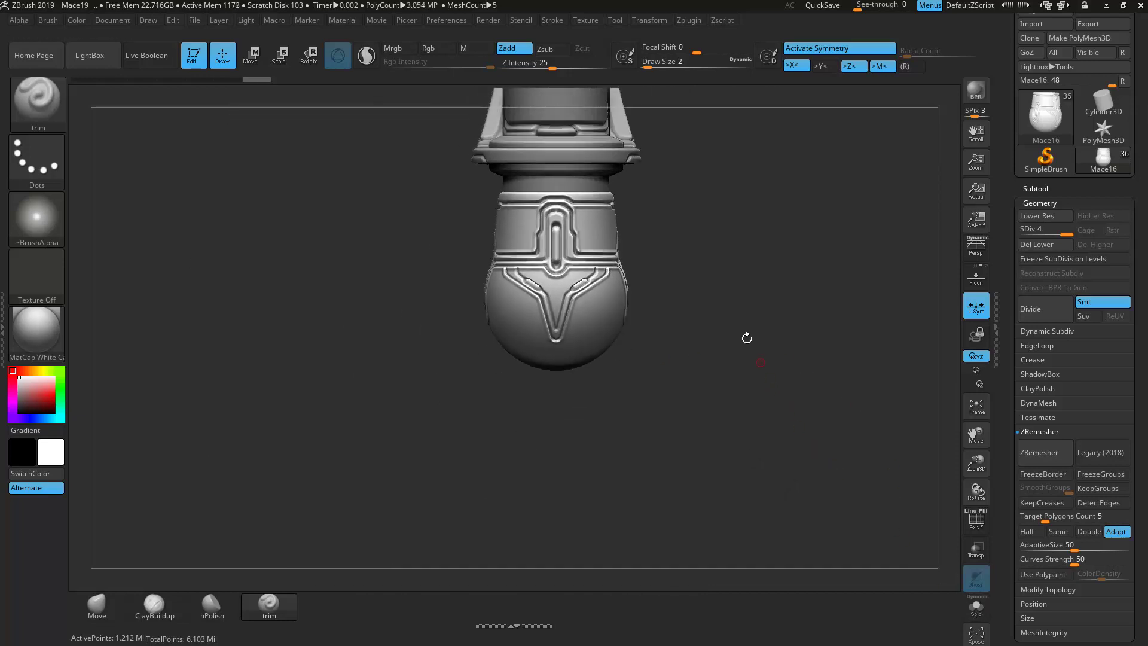
# Step: Select the ring above the pommel, activate symmetry on X, Y and Z, ZRemesh it and divide it to subdivision level 3
pyautogui.keyDown('alt'); pyautogui.click(562, 172); pyautogui.keyUp('alt')
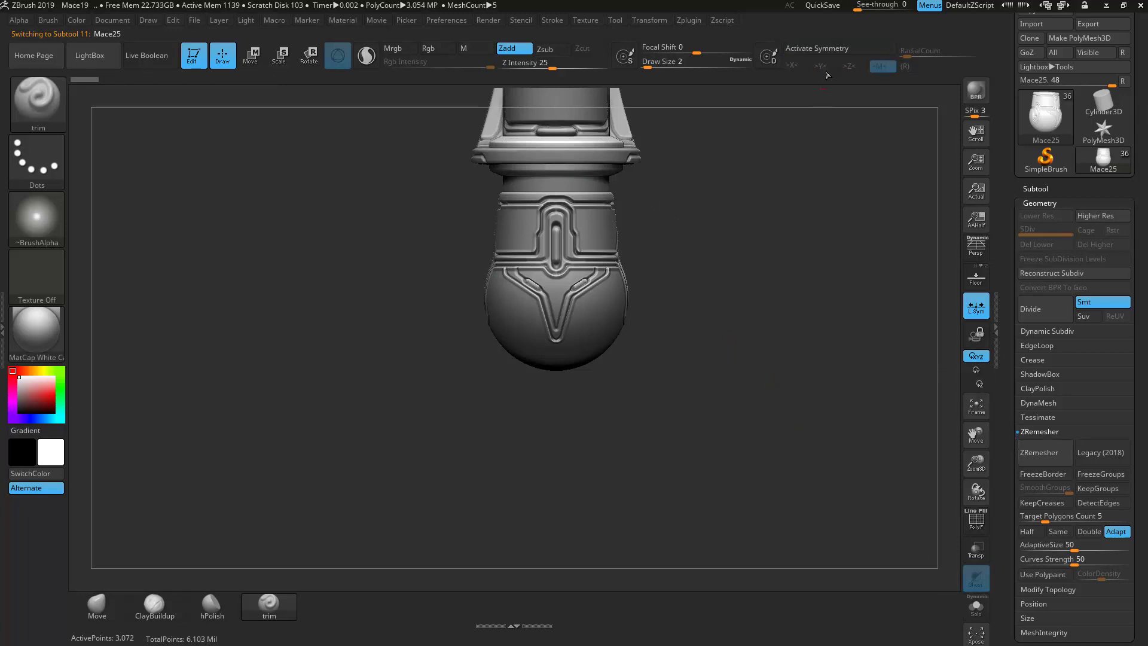
pyautogui.click(833, 50)
pyautogui.click(828, 70)
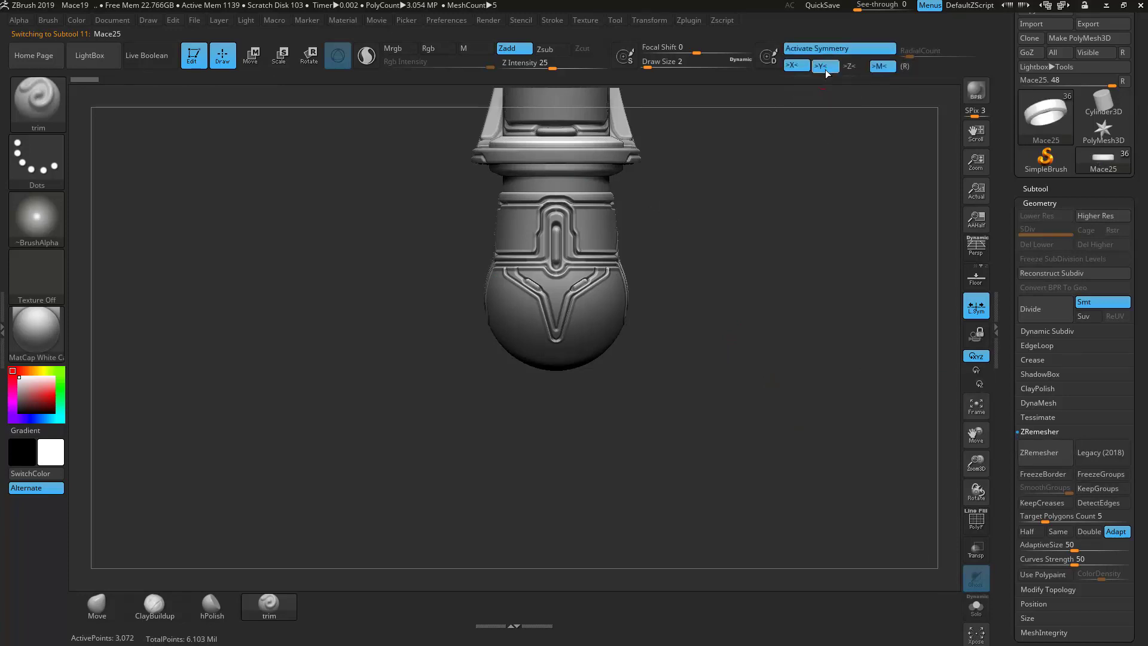
pyautogui.click(1037, 450)
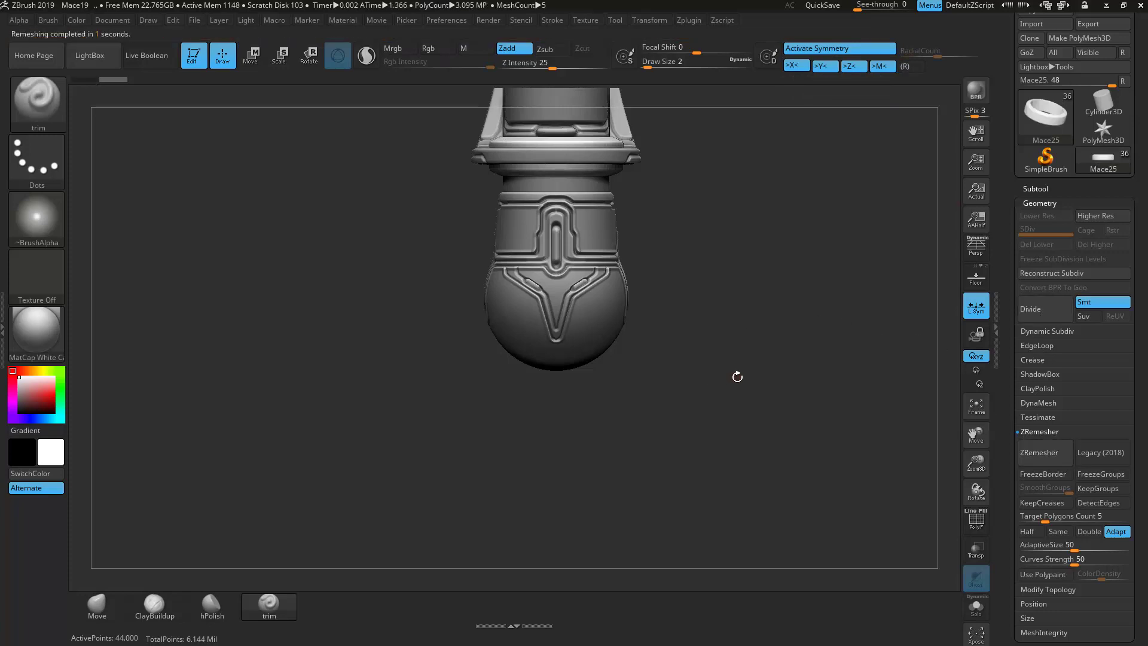
pyautogui.hotkey('ctrl', 'd')
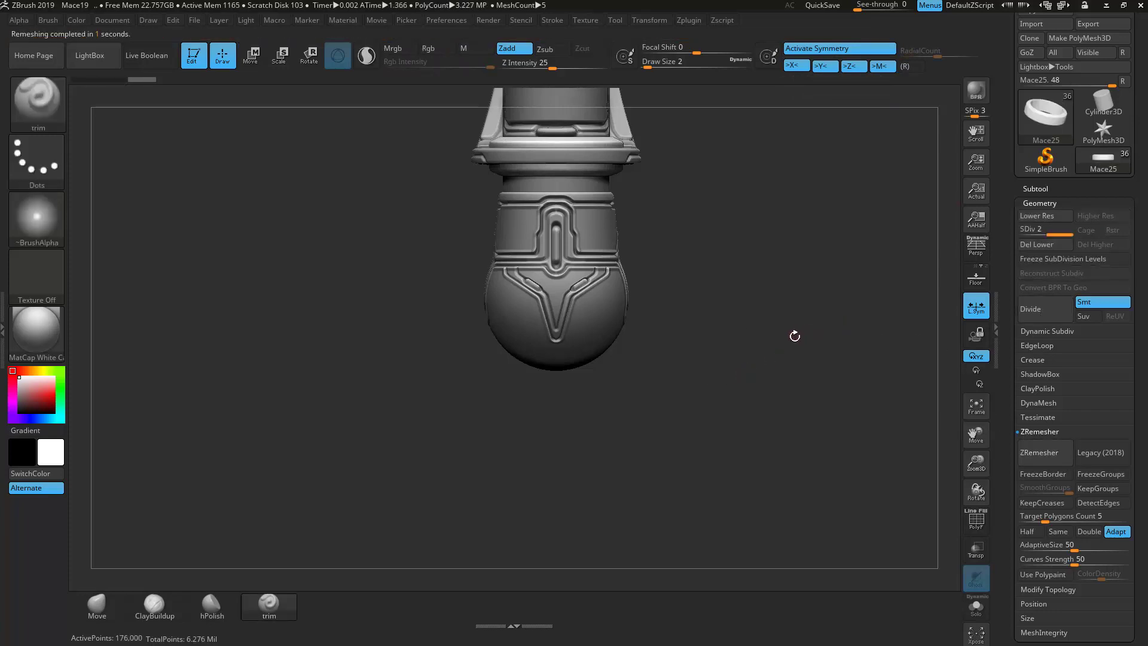
pyautogui.hotkey('ctrl', 'd')
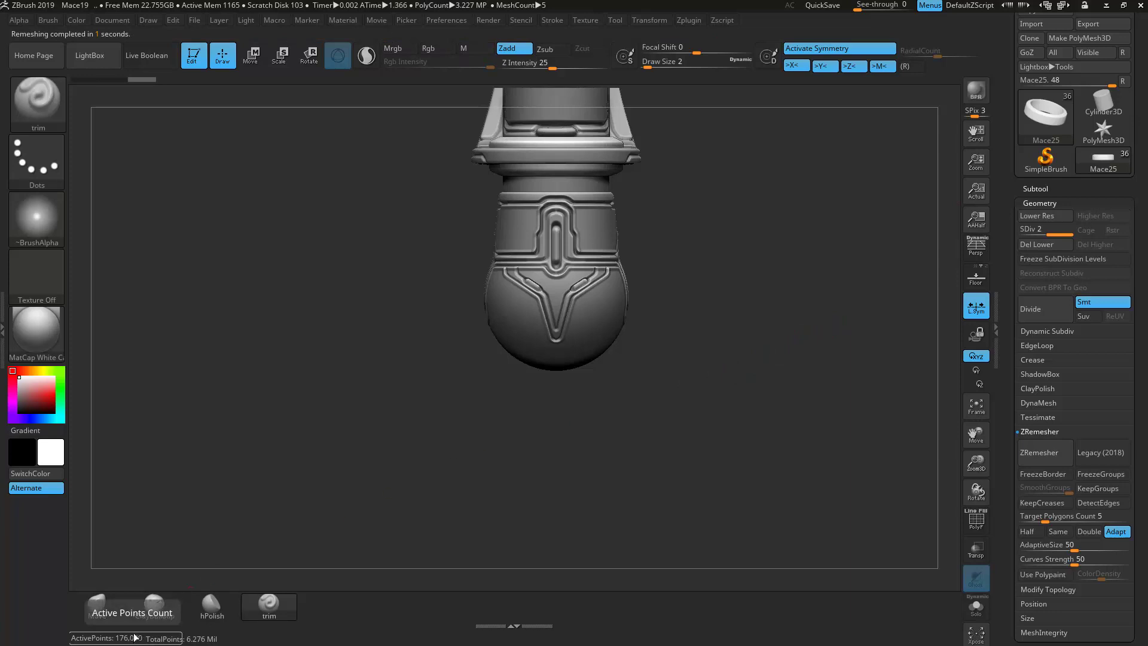
pyautogui.press('f')
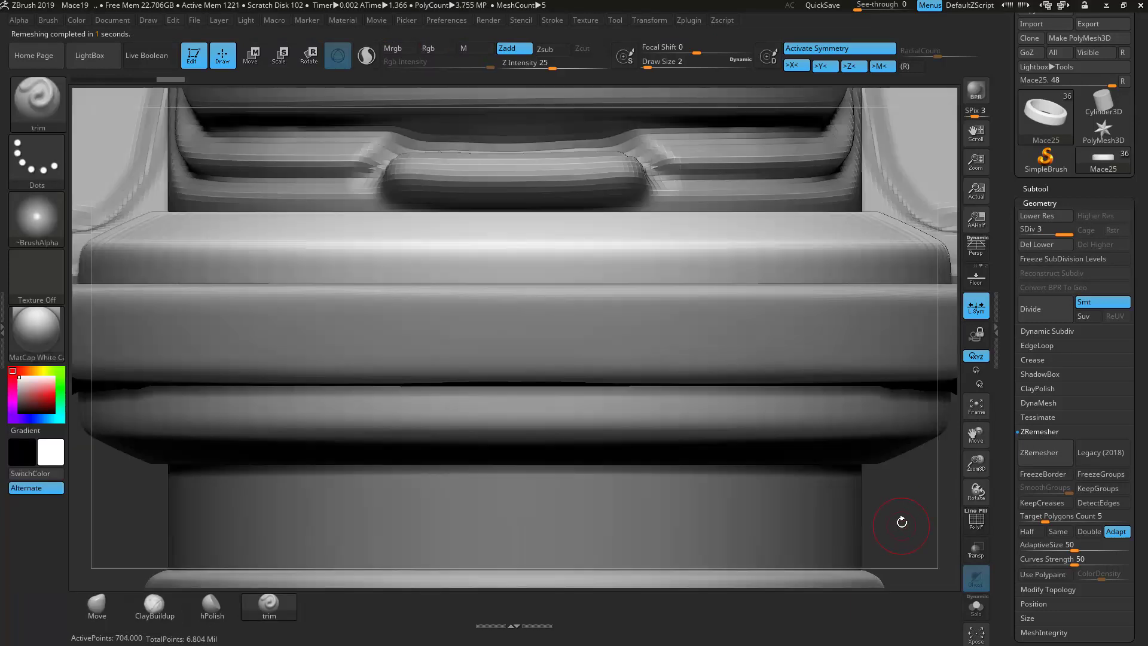
# Step: Enable transparency and carve a mirrored horizontal groove around the ring above the pommel, in line with the guard's edges
pyautogui.keyDown('alt'); pyautogui.moveTo(924, 519); pyautogui.dragTo(870, 480); pyautogui.keyUp('alt')
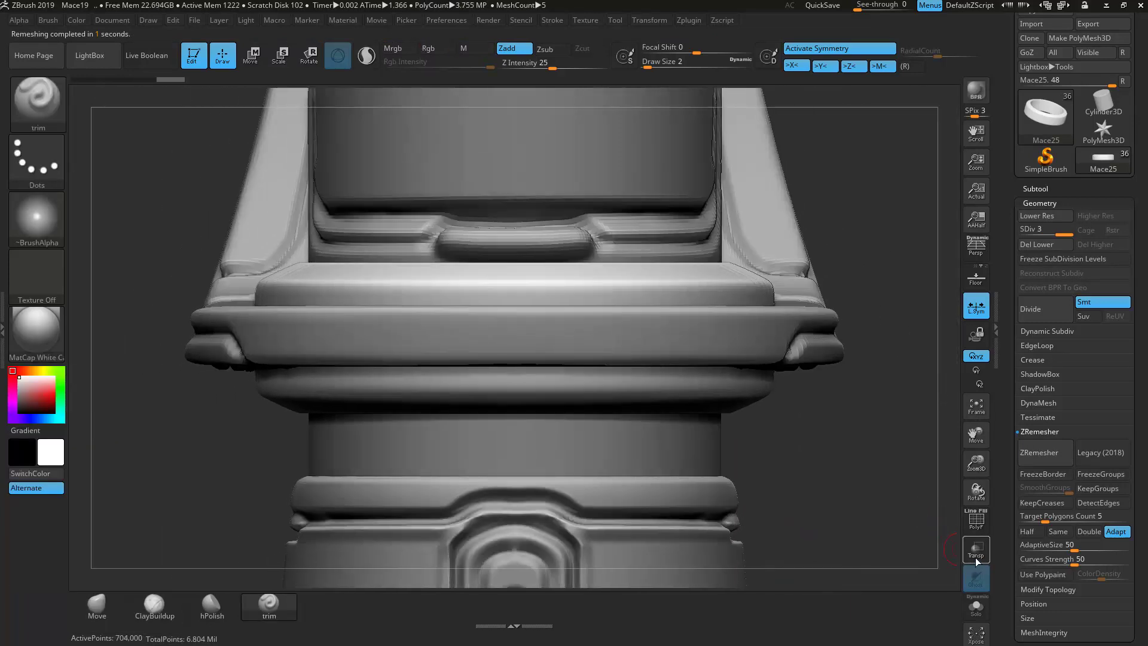
pyautogui.click(975, 550)
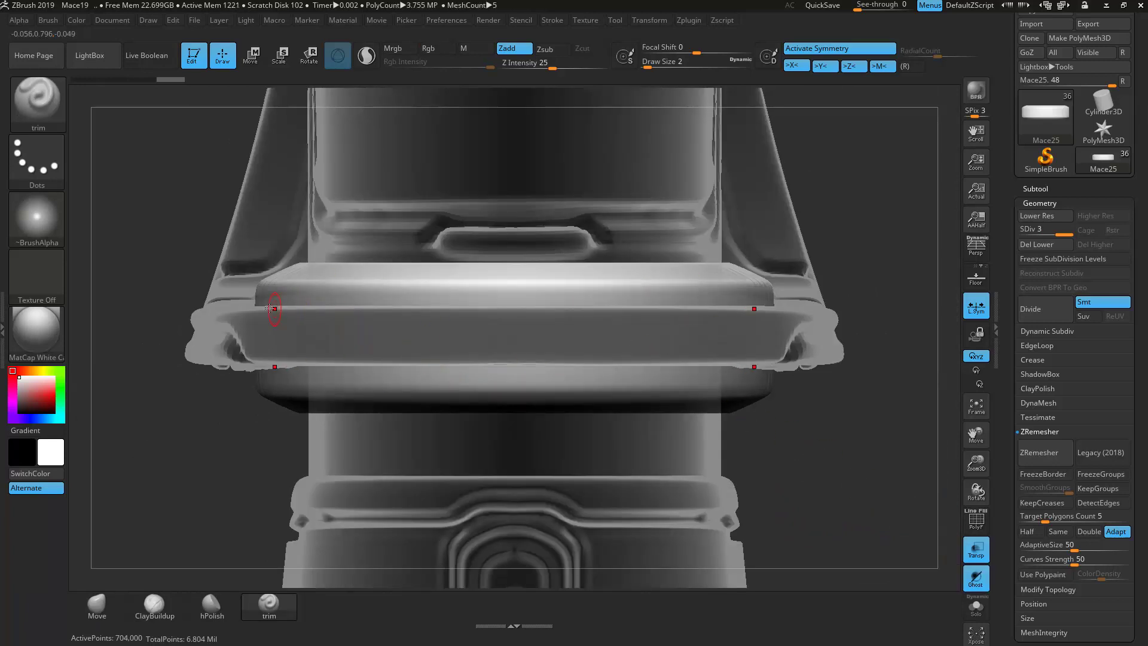
pyautogui.moveTo(492, 312); pyautogui.dragTo(800, 304)
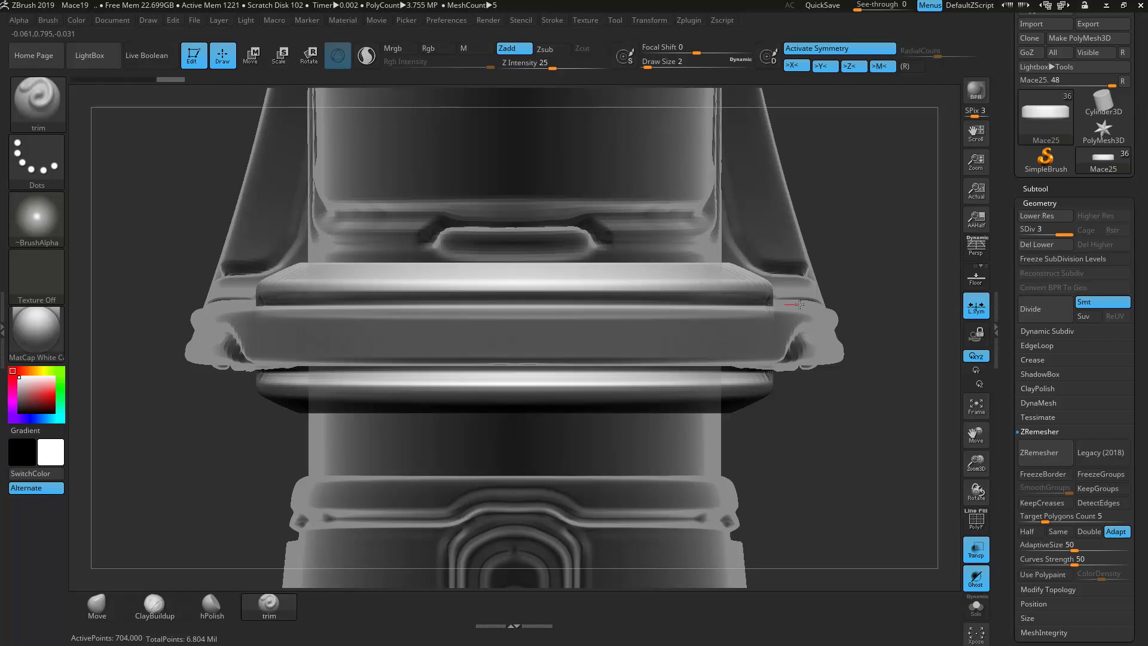
# Step: Isolate the ring and deepen its upper and lower grooves, then show the whole mace with transparency off
pyautogui.click(976, 607)
pyautogui.moveTo(886, 514)
pyautogui.mouseDown()
pyautogui.moveTo(687, 474)
pyautogui.moveTo(810, 451)
pyautogui.mouseUp()
pyautogui.moveTo(440, 306); pyautogui.dragTo(555, 307)
pyautogui.moveTo(273, 309); pyautogui.dragTo(779, 302)
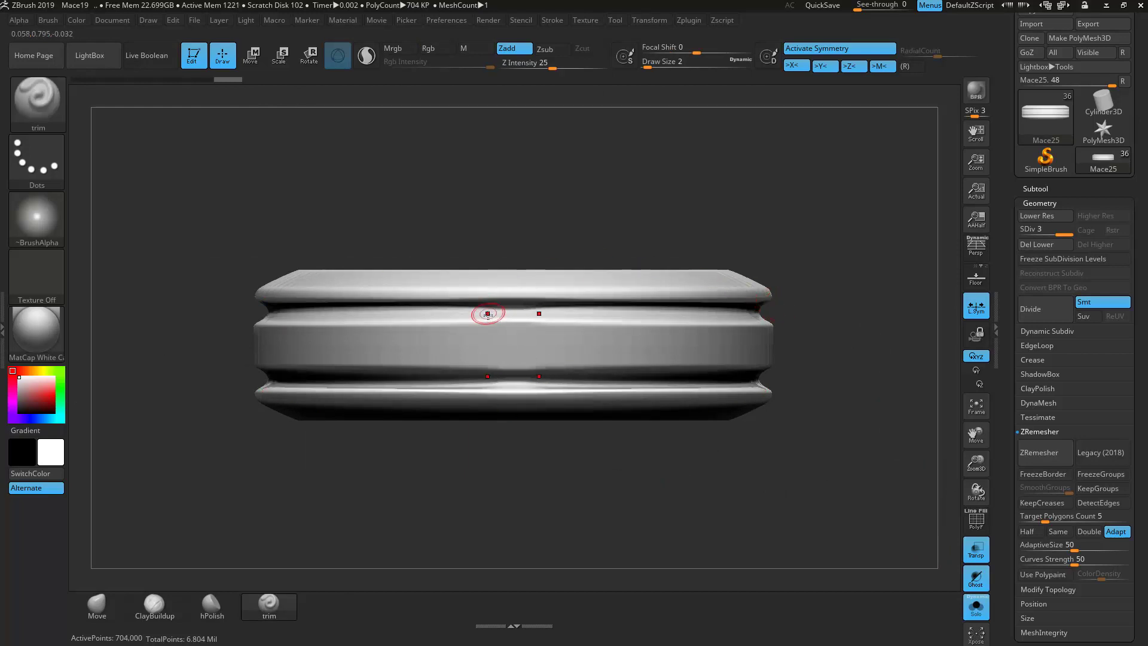
pyautogui.click(976, 605)
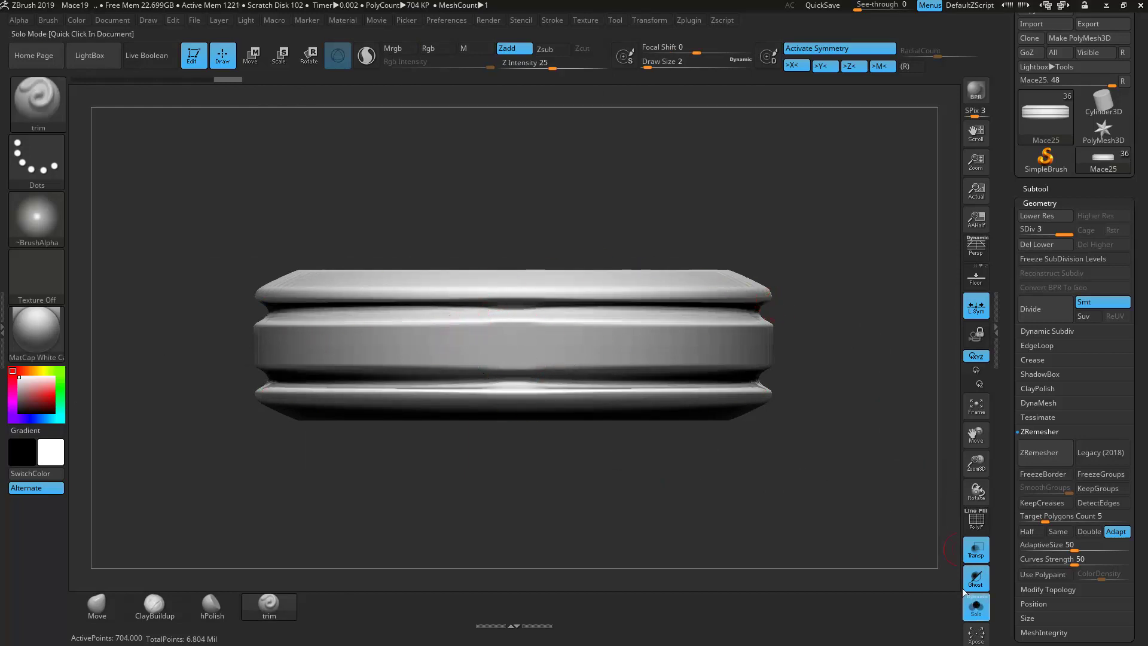
pyautogui.moveTo(852, 501); pyautogui.dragTo(861, 467)
pyautogui.click(976, 548)
pyautogui.press('f')
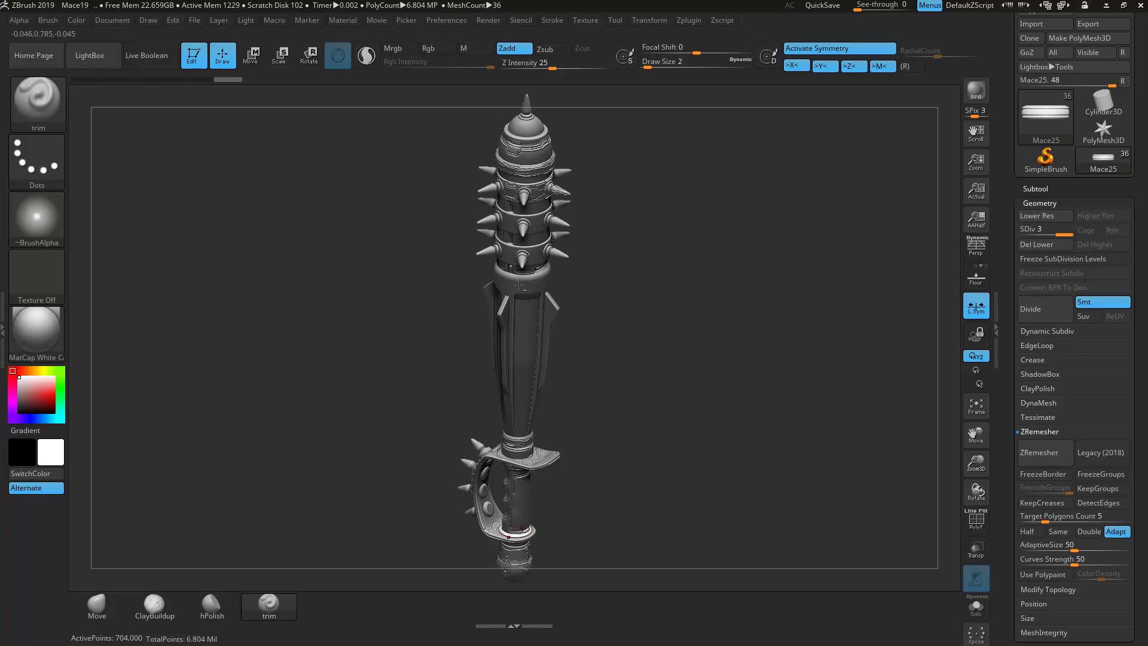
# Step: Select one of the spikes on the knuckle guard and isolate it
pyautogui.moveTo(661, 438); pyautogui.dragTo(577, 464)
pyautogui.keyDown('alt'); pyautogui.click(477, 464); pyautogui.keyUp('alt')
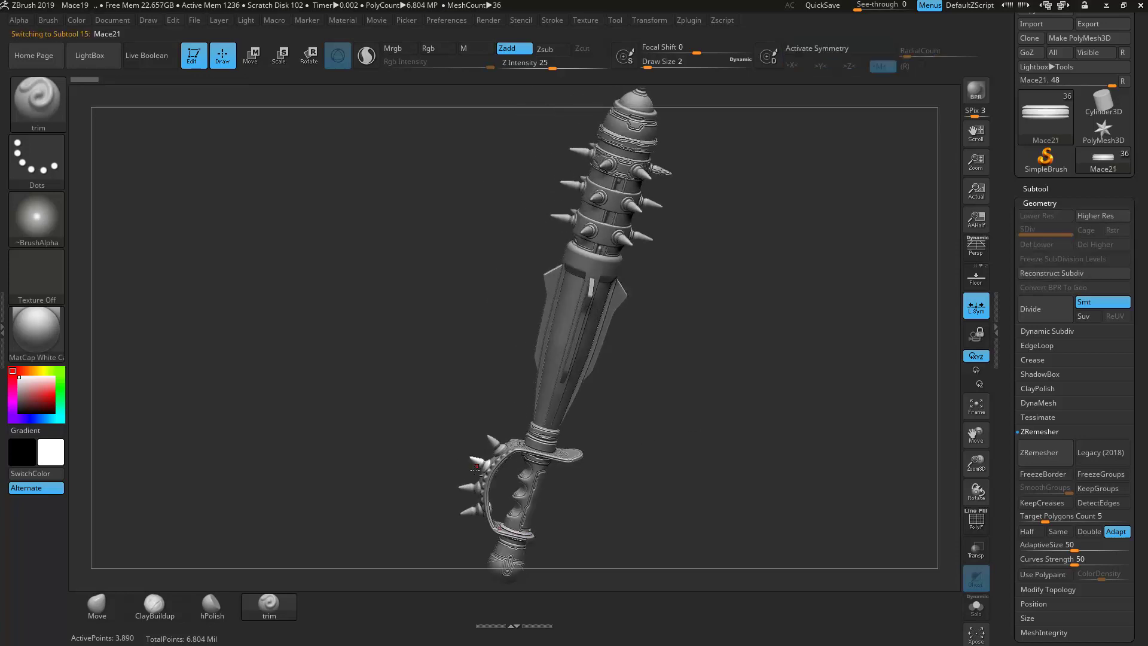
pyautogui.click(976, 609)
pyautogui.press('f')
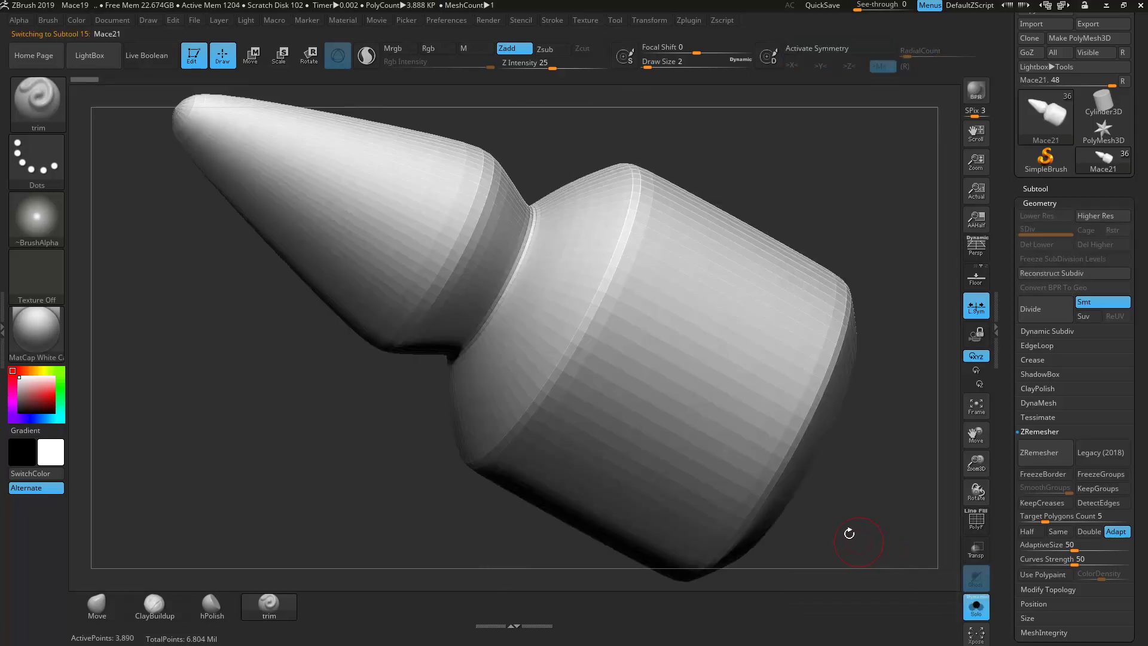
pyautogui.moveTo(873, 498); pyautogui.dragTo(859, 287)
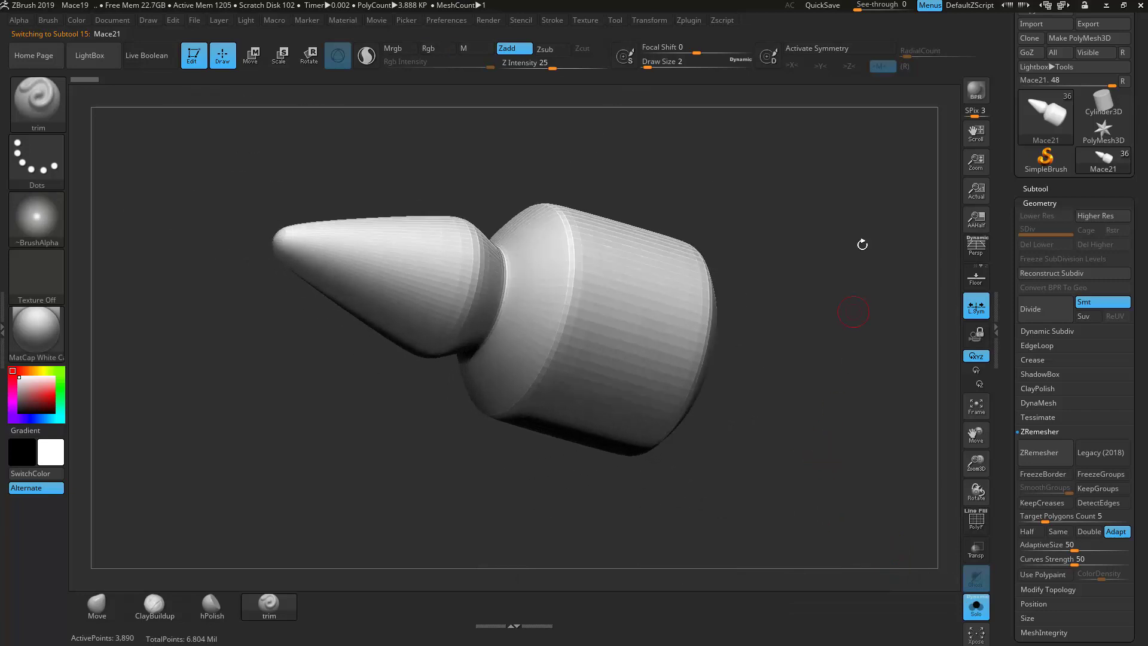
# Step: Activate X symmetry for the knuckle-guard spike, ZRemesh it and divide it to subdivision level 4
pyautogui.click(829, 51)
pyautogui.keyDown('shift'); pyautogui.moveTo(582, 173); pyautogui.dragTo(610, 212); pyautogui.keyUp('shift')
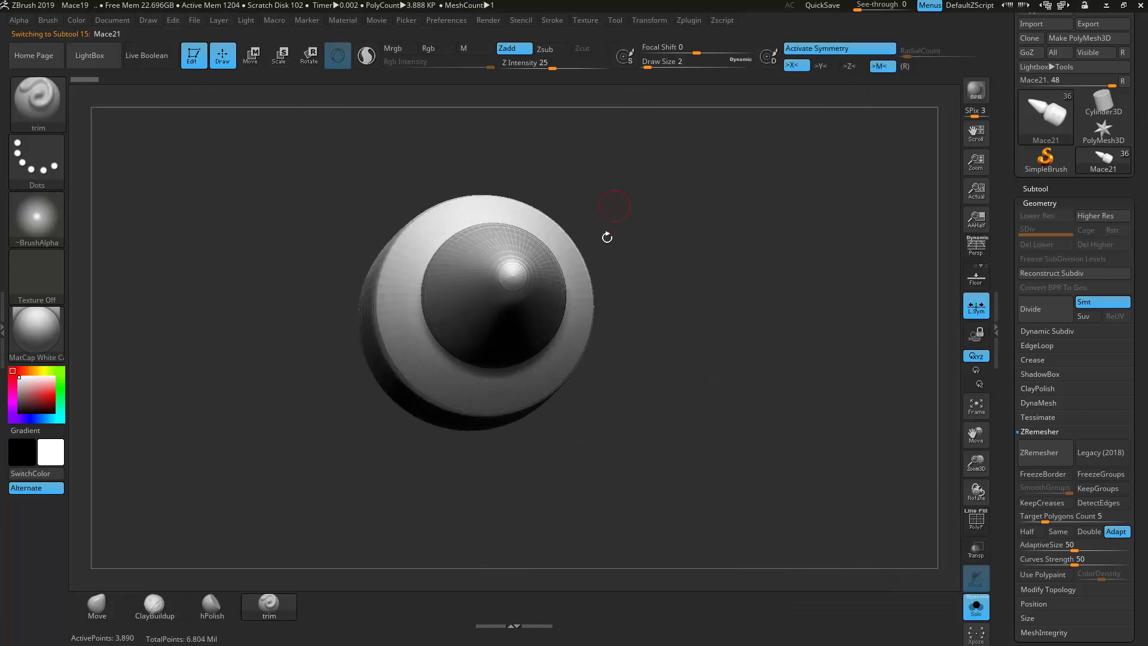
pyautogui.moveTo(765, 316); pyautogui.dragTo(982, 370)
pyautogui.click(1040, 455)
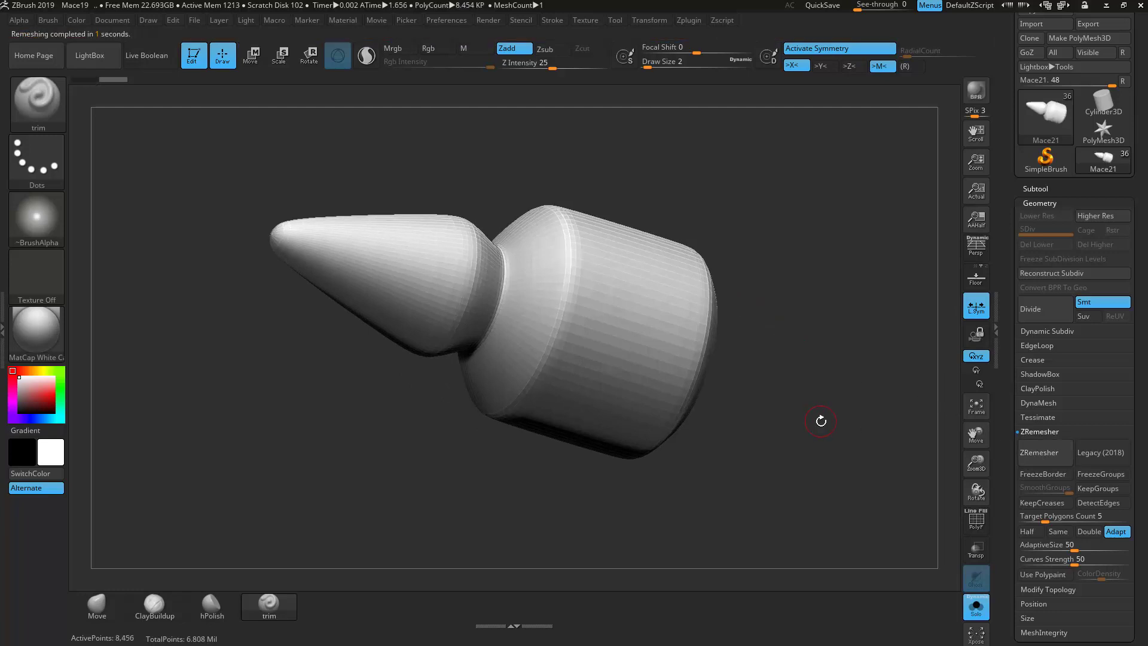
pyautogui.hotkey('ctrl', 'd')
pyautogui.hotkey('ctrl', 'd')
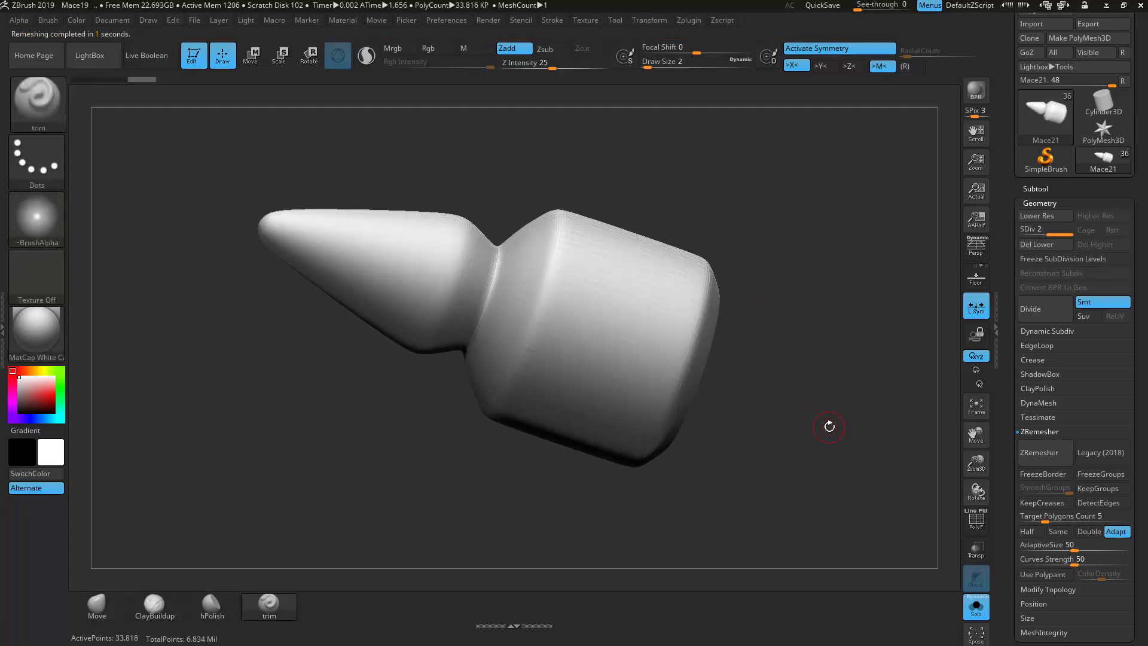
pyautogui.hotkey('ctrl', 'd')
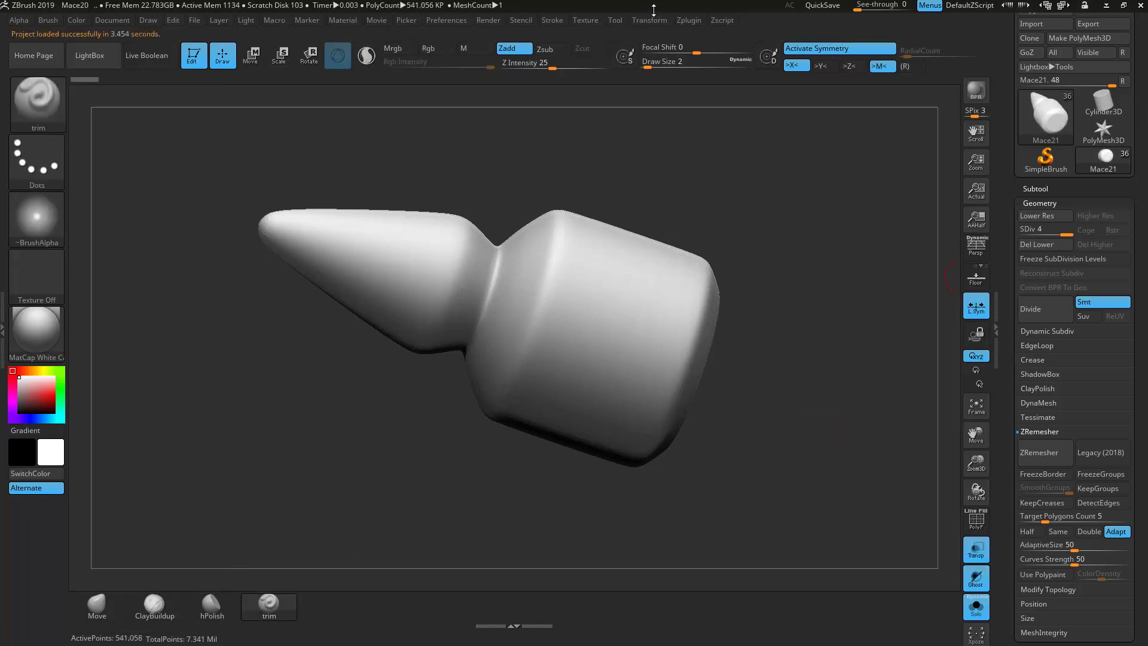
# Step: Set the Draw Size to 3 and carve a lengthwise slot into the side of the spike's thick base
pyautogui.moveTo(801, 292); pyautogui.dragTo(796, 290)
pyautogui.click(697, 63)
pyautogui.write('3')
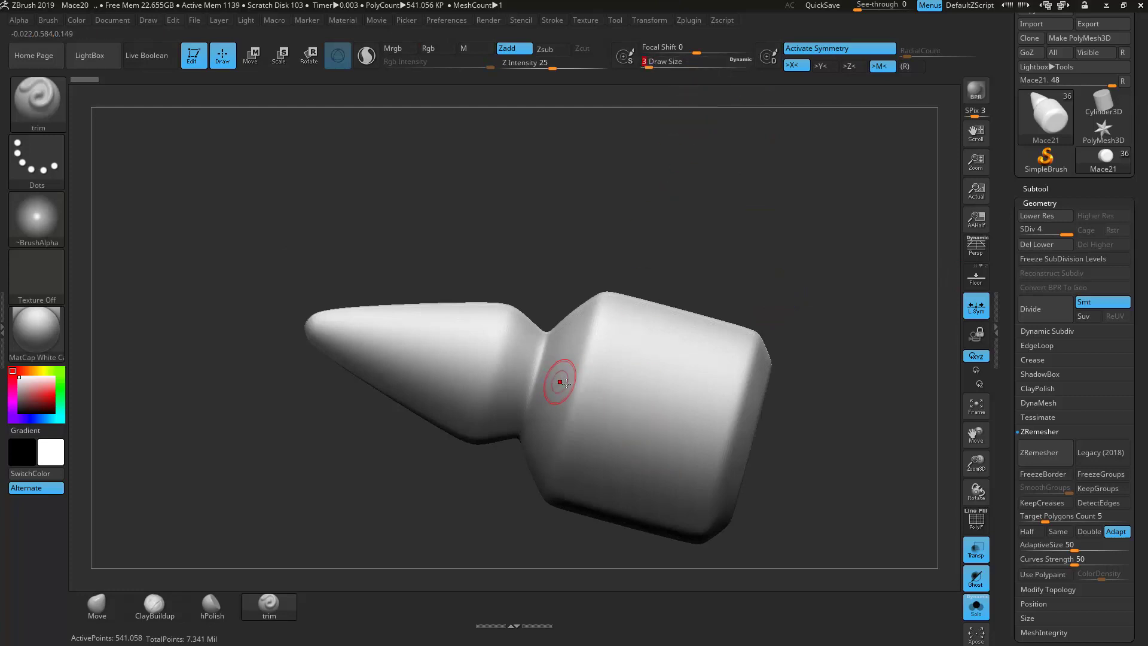
pyautogui.moveTo(561, 384); pyautogui.dragTo(698, 418)
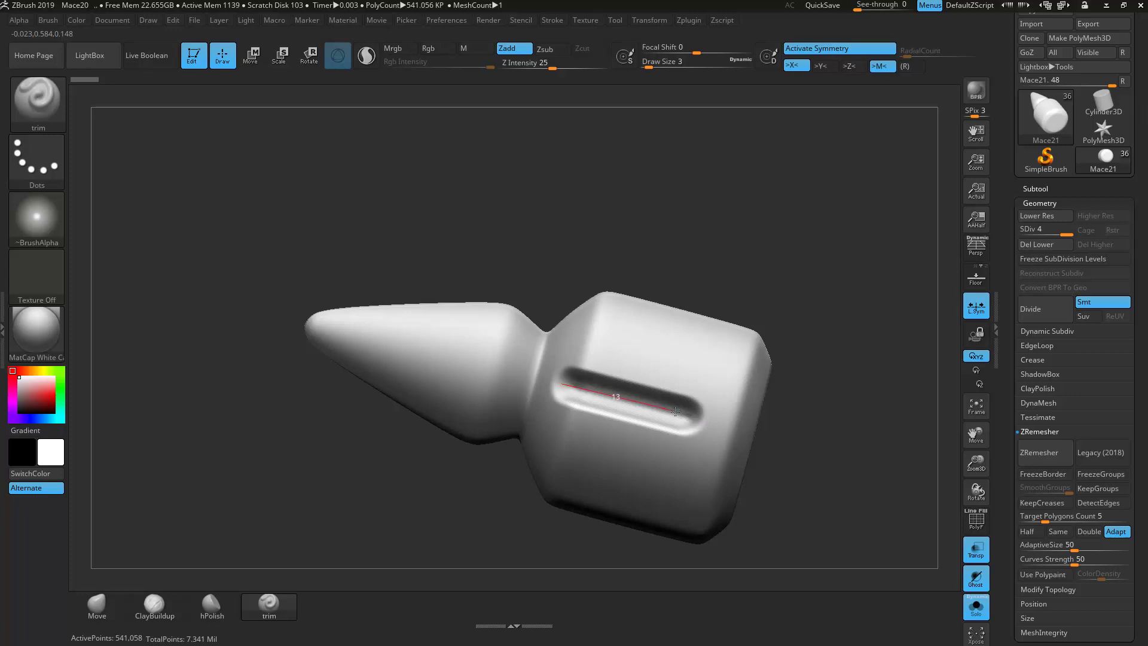
pyautogui.moveTo(705, 423); pyautogui.dragTo(703, 422)
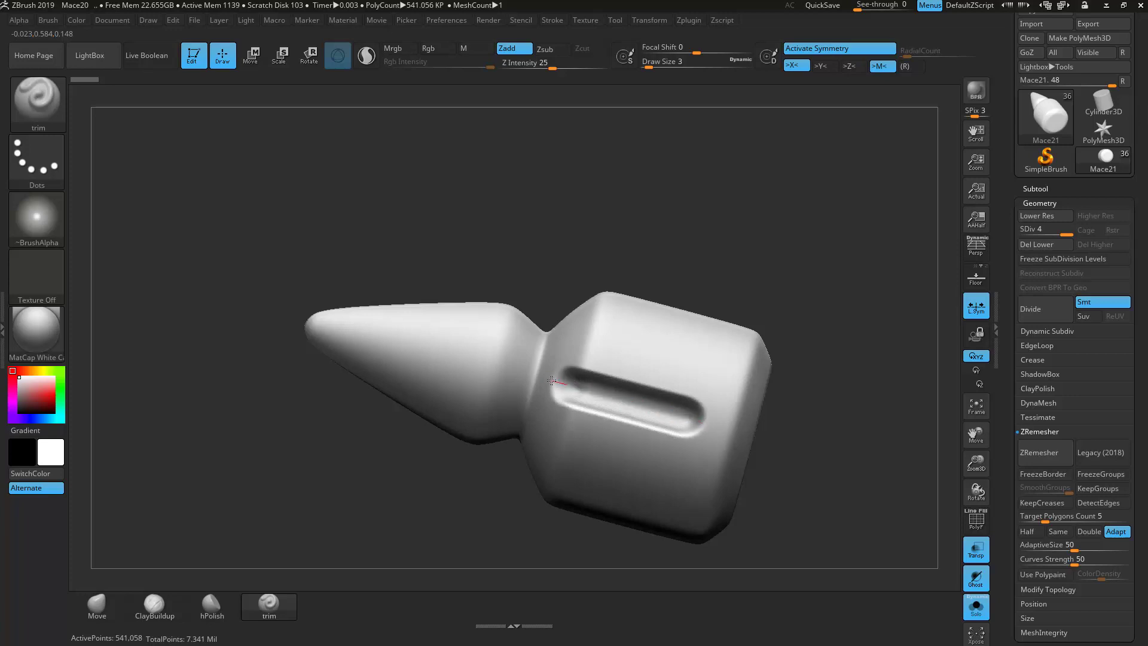
# Step: Set the Draw Size to 2 and carve a narrower line inside the base's slot, reworking it to both ends
pyautogui.click(689, 62)
pyautogui.write('2')
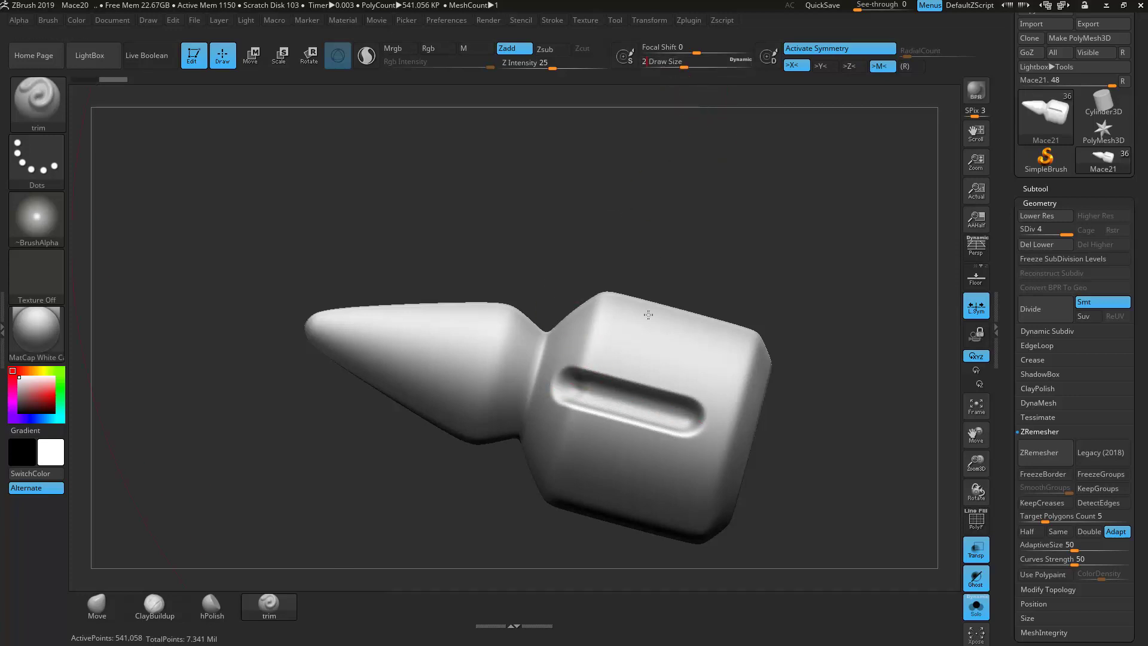
pyautogui.moveTo(581, 392); pyautogui.dragTo(692, 421)
pyautogui.moveTo(679, 416); pyautogui.dragTo(558, 385)
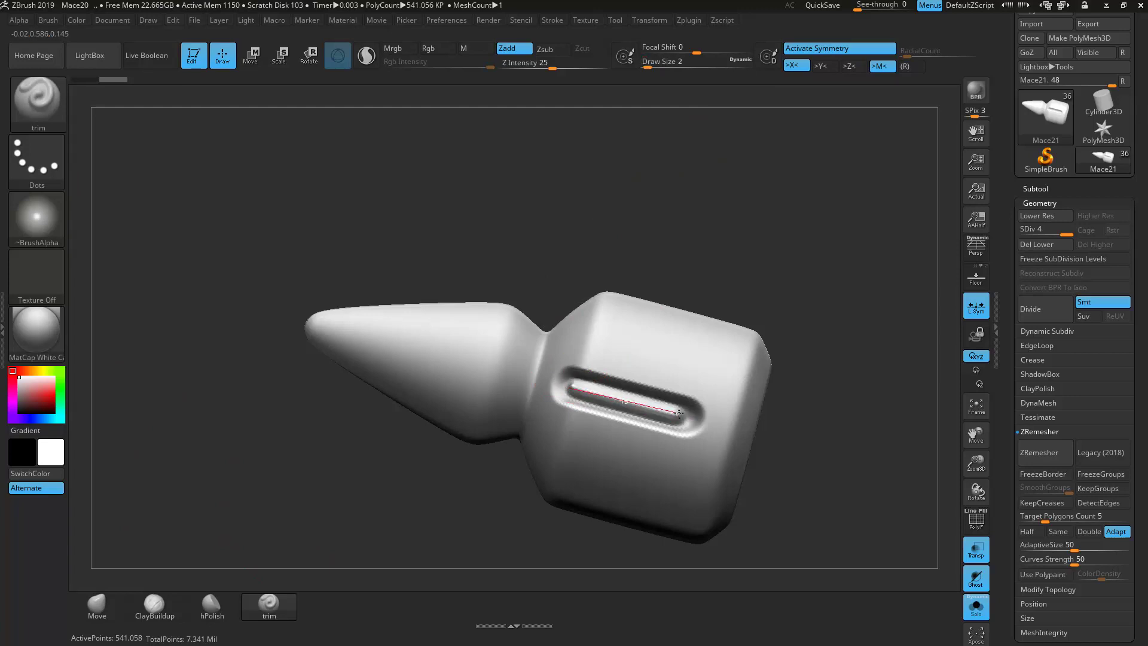
pyautogui.moveTo(689, 418); pyautogui.dragTo(690, 419)
pyautogui.moveTo(676, 415); pyautogui.dragTo(692, 421)
# Step: Carve a narrow lengthwise slot at Draw Size 2 into the side of the spike's conical tip
pyautogui.moveTo(688, 236); pyautogui.dragTo(810, 225)
pyautogui.moveTo(811, 284); pyautogui.dragTo(778, 299)
pyautogui.moveTo(542, 369)
pyautogui.mouseDown()
pyautogui.moveTo(631, 344)
pyautogui.moveTo(529, 372)
pyautogui.mouseUp()
pyautogui.moveTo(655, 338); pyautogui.dragTo(654, 339)
pyautogui.moveTo(541, 368); pyautogui.dragTo(535, 370)
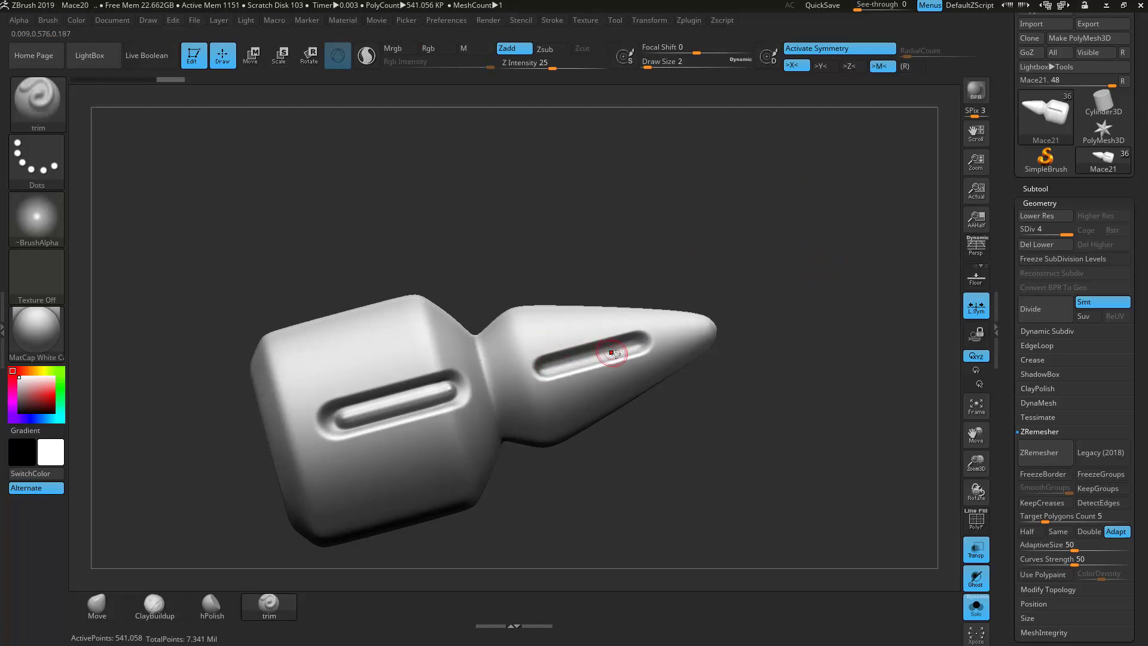
# Step: Carve a narrower line inside the conical tip's slot at Draw Size 2, working it along the slot
pyautogui.moveTo(638, 343); pyautogui.dragTo(650, 339)
pyautogui.moveTo(586, 355); pyautogui.dragTo(601, 351)
pyautogui.moveTo(584, 355); pyautogui.dragTo(582, 356)
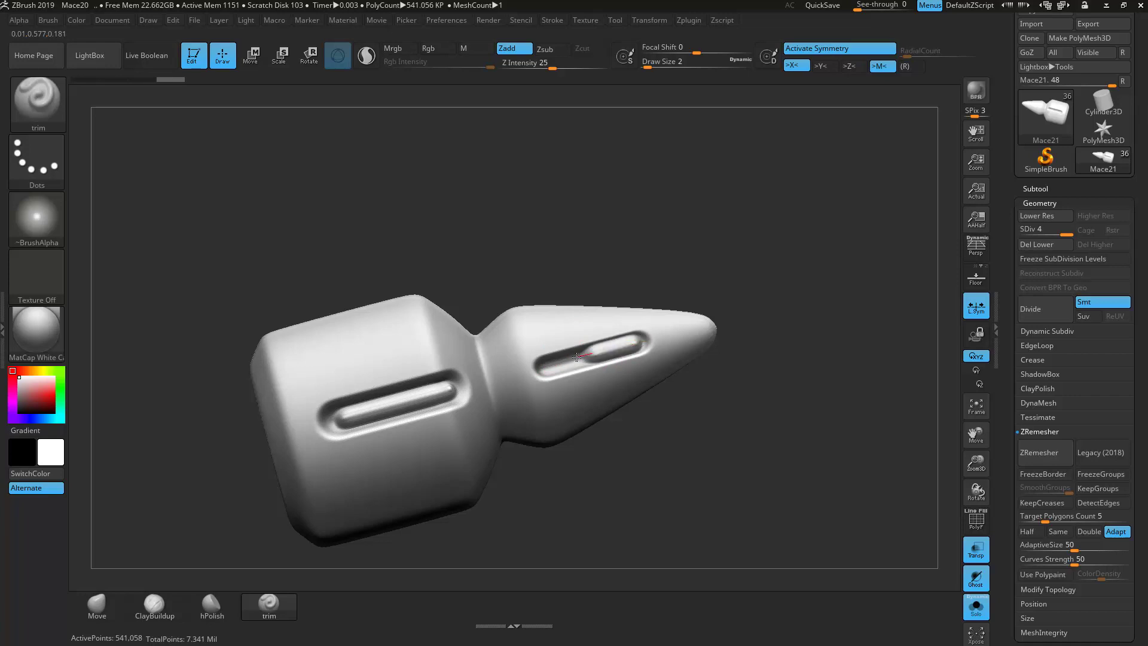
# Step: Carve a curved groove across the front shoulder of the spike's thick base, running between its side slots
pyautogui.moveTo(735, 190)
pyautogui.mouseDown()
pyautogui.moveTo(717, 274)
pyautogui.moveTo(887, 190)
pyautogui.mouseUp()
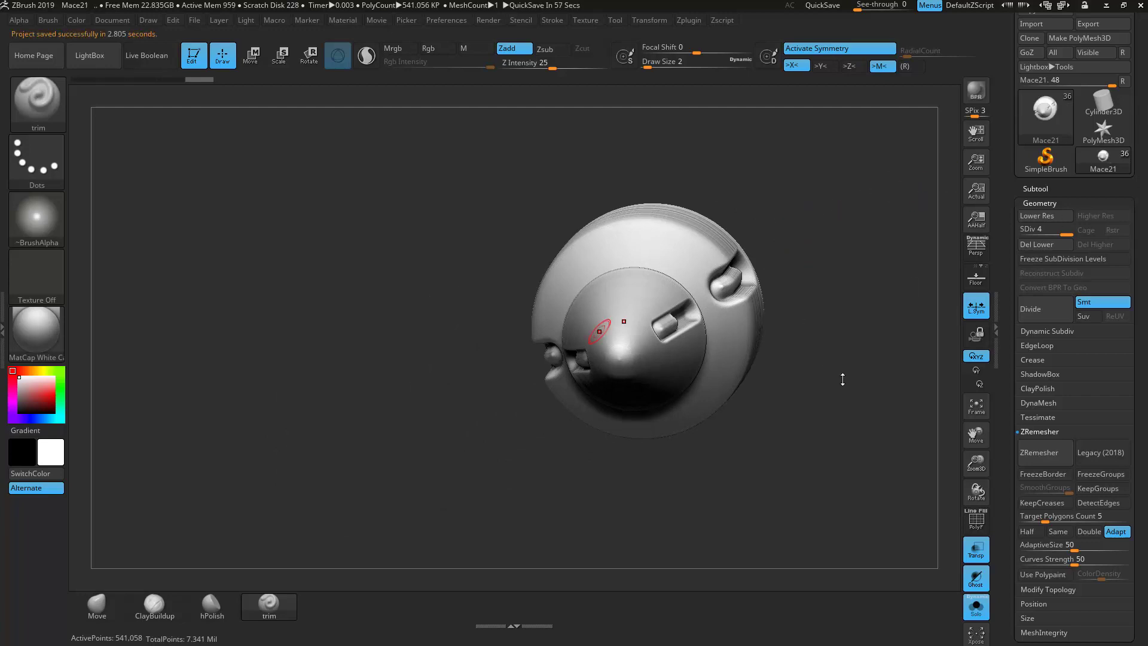
pyautogui.moveTo(846, 397); pyautogui.dragTo(614, 454)
pyautogui.moveTo(556, 429)
pyautogui.mouseDown()
pyautogui.moveTo(625, 470)
pyautogui.moveTo(666, 466)
pyautogui.moveTo(706, 442)
pyautogui.mouseUp()
pyautogui.moveTo(856, 279); pyautogui.dragTo(807, 344)
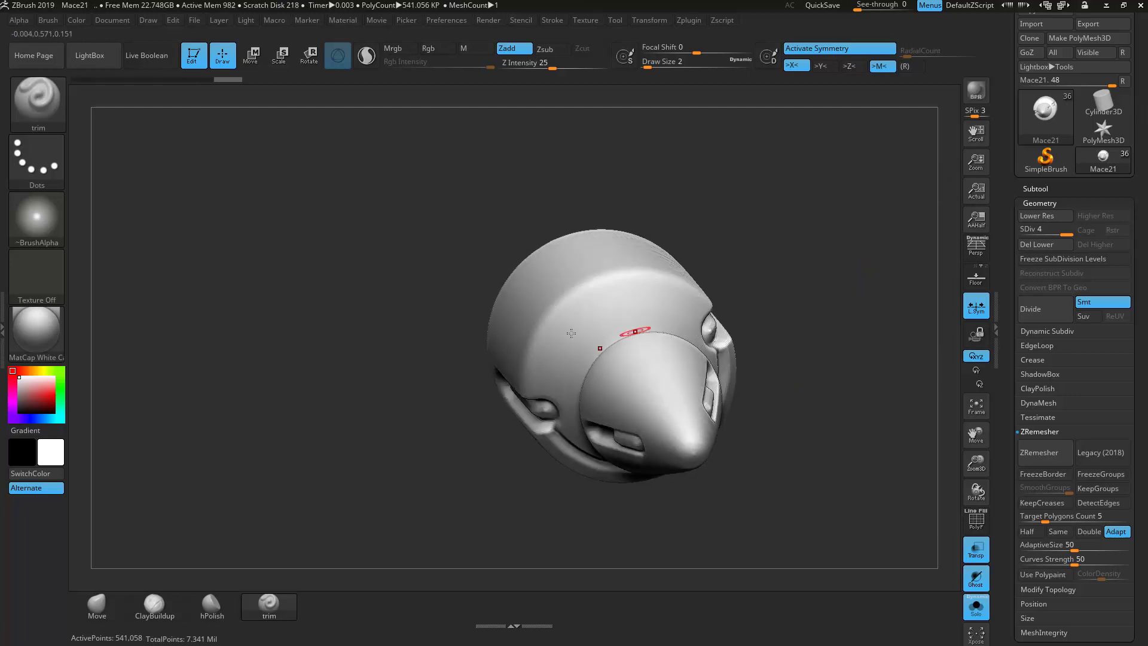
pyautogui.moveTo(544, 383)
pyautogui.mouseDown()
pyautogui.moveTo(557, 330)
pyautogui.moveTo(609, 301)
pyautogui.mouseUp()
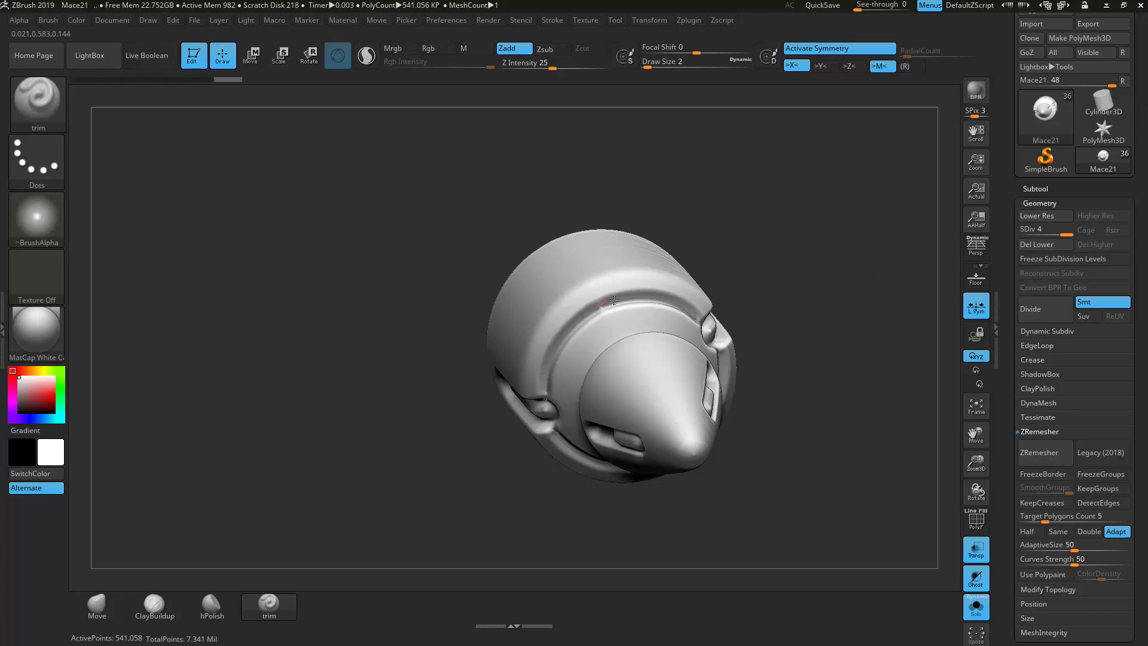
pyautogui.moveTo(845, 305)
pyautogui.mouseDown()
pyautogui.moveTo(882, 306)
pyautogui.moveTo(874, 293)
pyautogui.moveTo(843, 292)
pyautogui.moveTo(858, 302)
pyautogui.mouseUp()
# Step: Show the whole mace with transparency off, select the flat fin piece on the shaft and isolate it
pyautogui.click(975, 606)
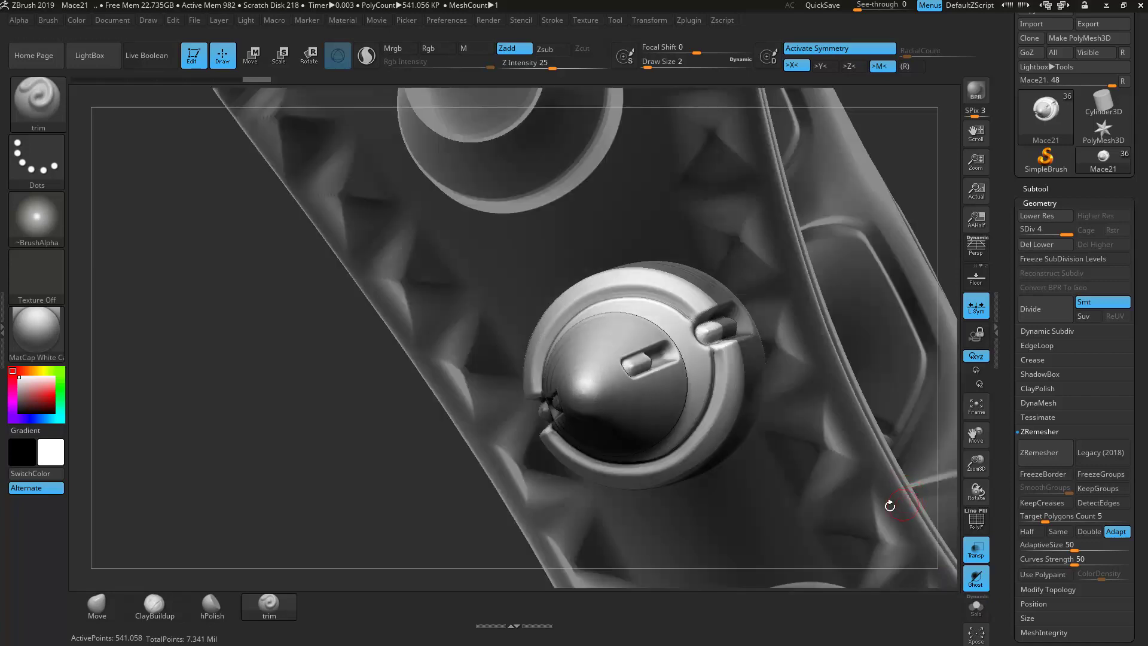
pyautogui.press('f')
pyautogui.press('f')
pyautogui.moveTo(728, 414)
pyautogui.mouseDown()
pyautogui.moveTo(777, 383)
pyautogui.moveTo(782, 430)
pyautogui.mouseUp()
pyautogui.click(975, 550)
pyautogui.moveTo(833, 516); pyautogui.dragTo(664, 359)
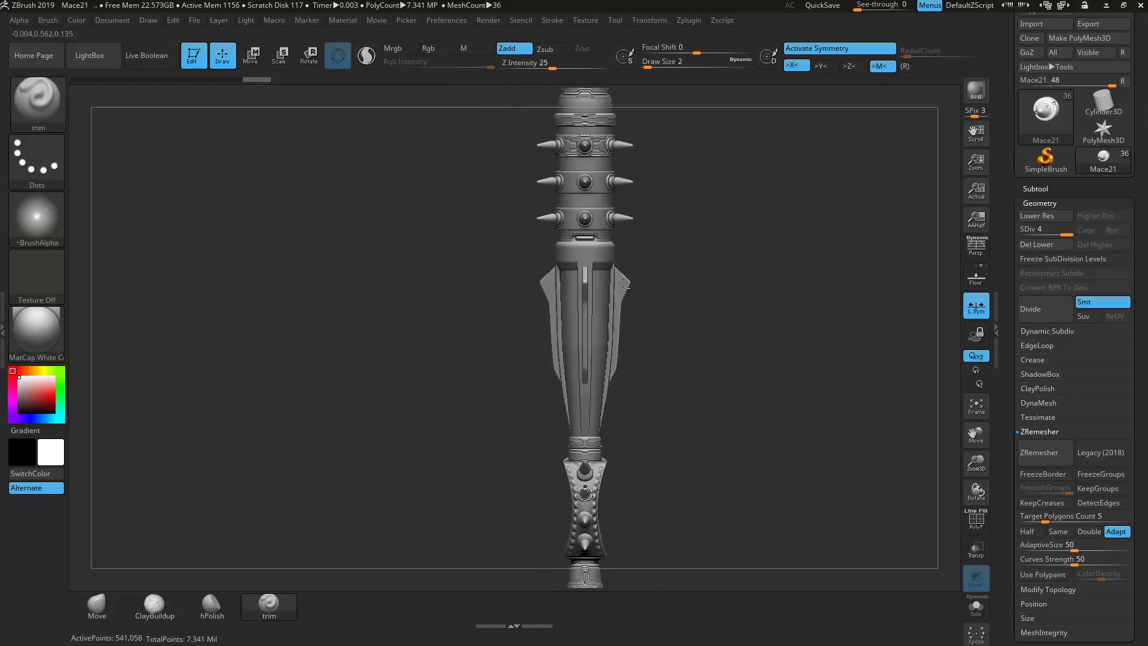
pyautogui.keyDown('alt'); pyautogui.click(621, 290); pyautogui.keyUp('alt')
pyautogui.press('f')
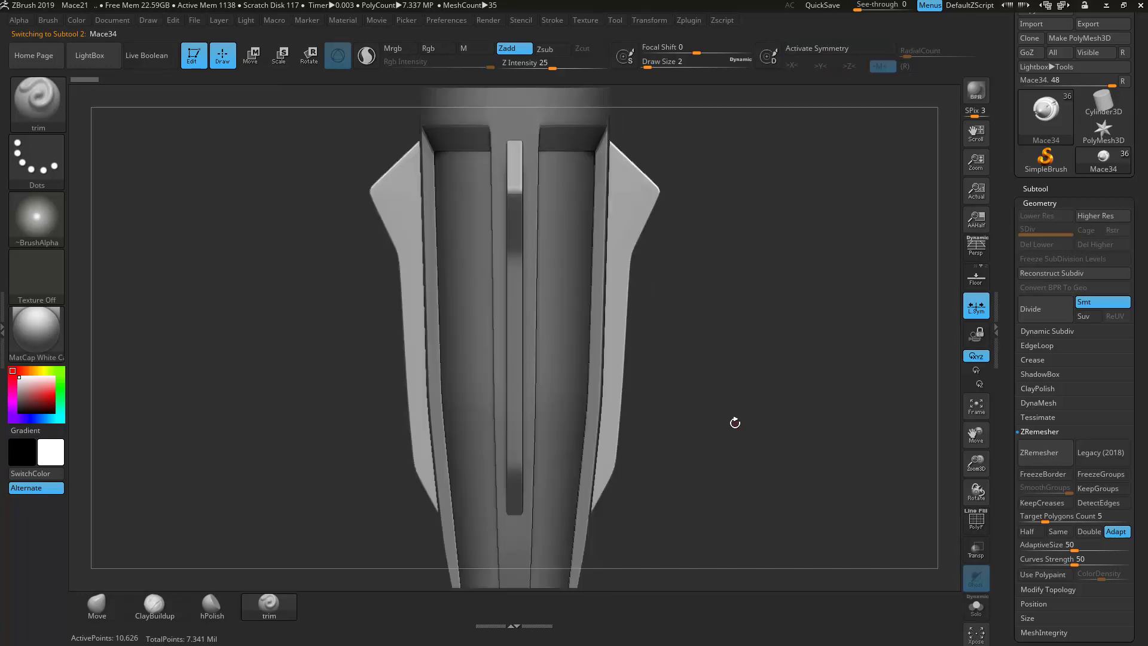
pyautogui.click(976, 606)
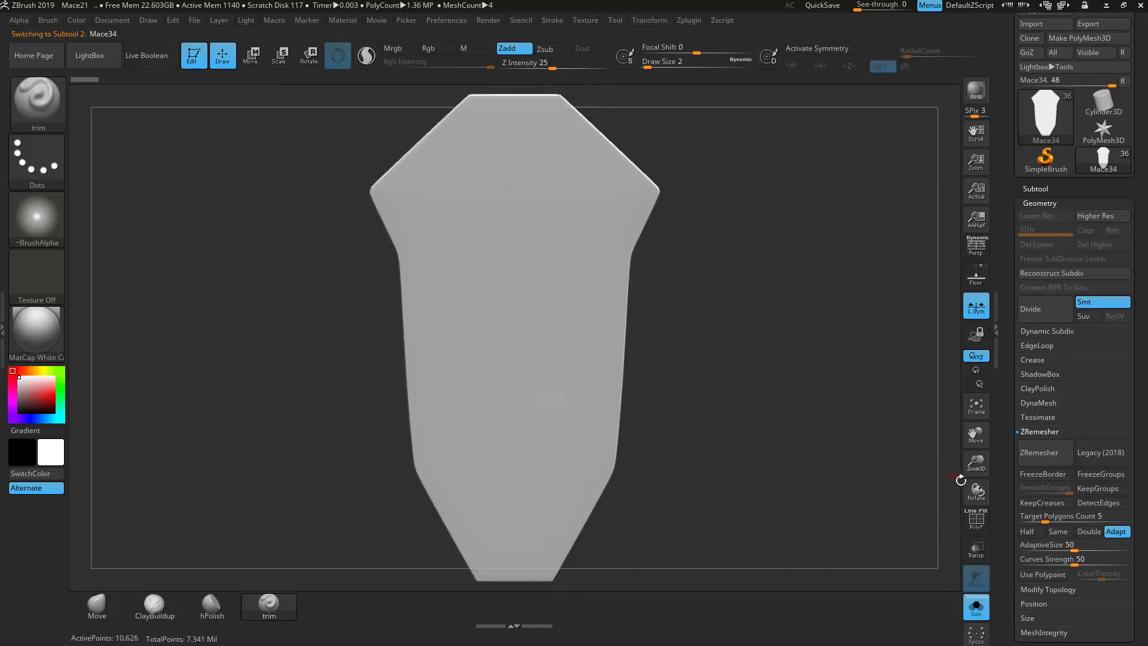
pyautogui.click(976, 520)
pyautogui.click(976, 521)
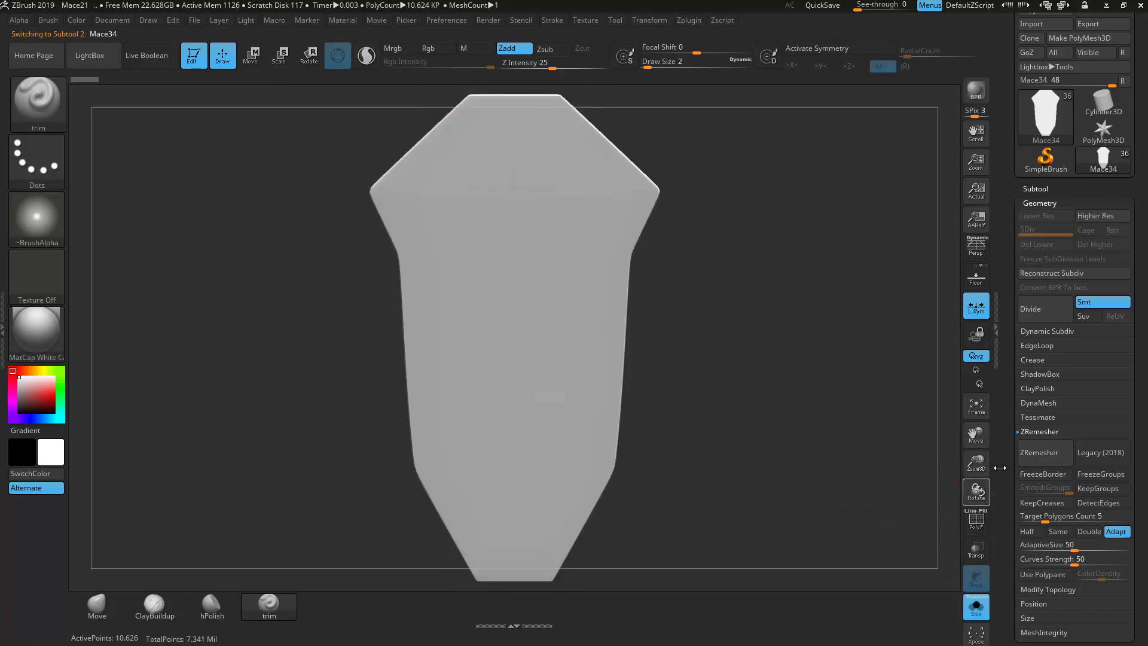
# Step: Activate X and Z symmetry for the fin piece, ZRemesh it and divide it to subdivision level 4
pyautogui.click(835, 48)
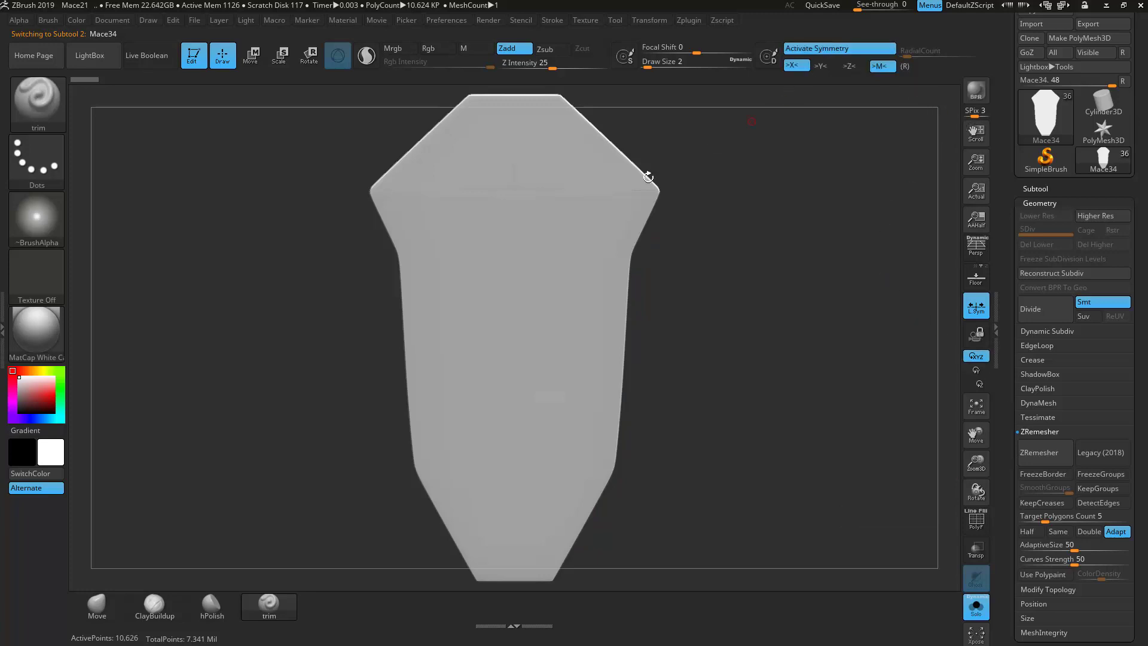
pyautogui.moveTo(735, 219); pyautogui.dragTo(552, 210)
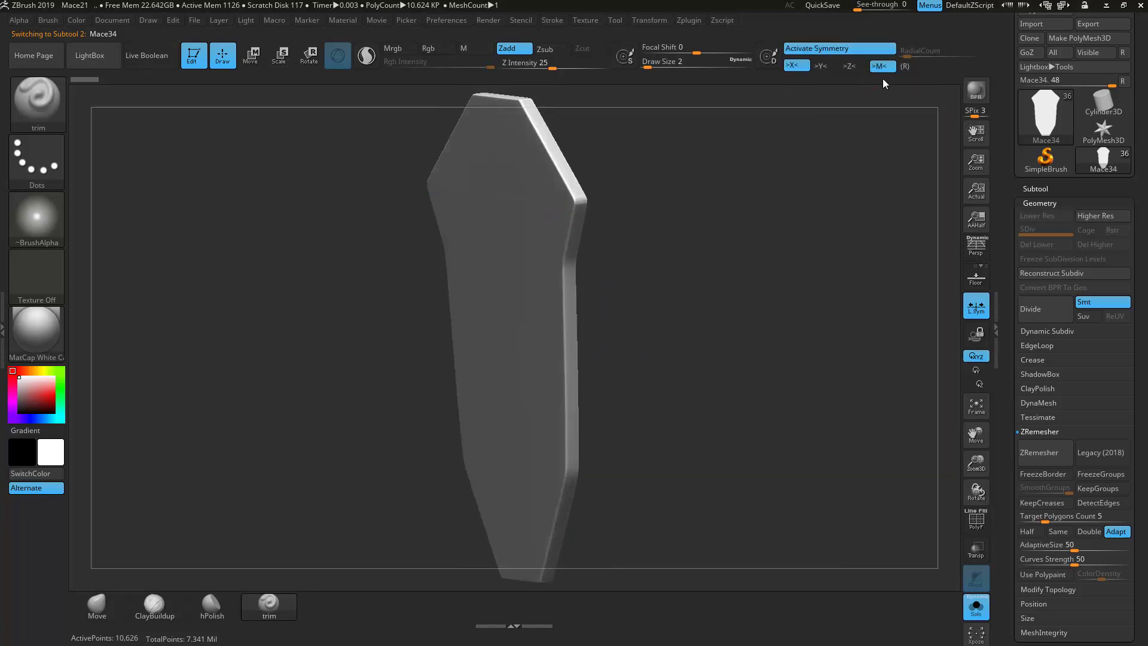
pyautogui.moveTo(771, 170); pyautogui.dragTo(752, 171)
pyautogui.click(850, 66)
pyautogui.keyDown('shift'); pyautogui.moveTo(705, 296); pyautogui.dragTo(885, 311); pyautogui.keyUp('shift')
pyautogui.click(1043, 450)
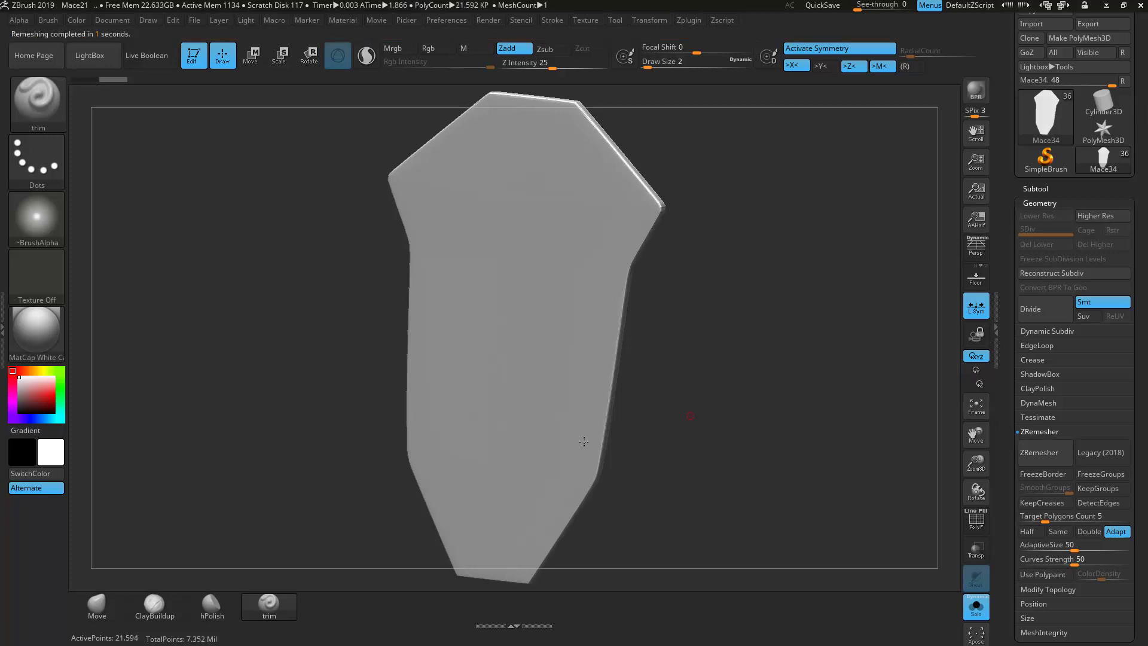
pyautogui.hotkey('ctrl', 'd')
pyautogui.hotkey('ctrl', 'd')
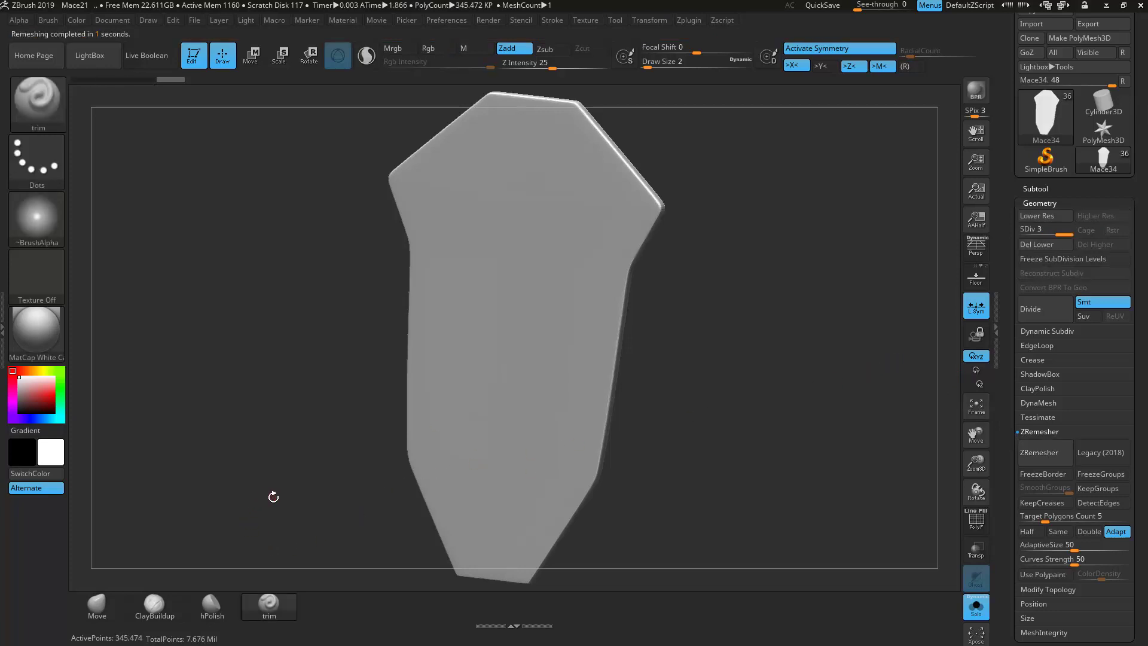
pyautogui.hotkey('ctrl', 'd')
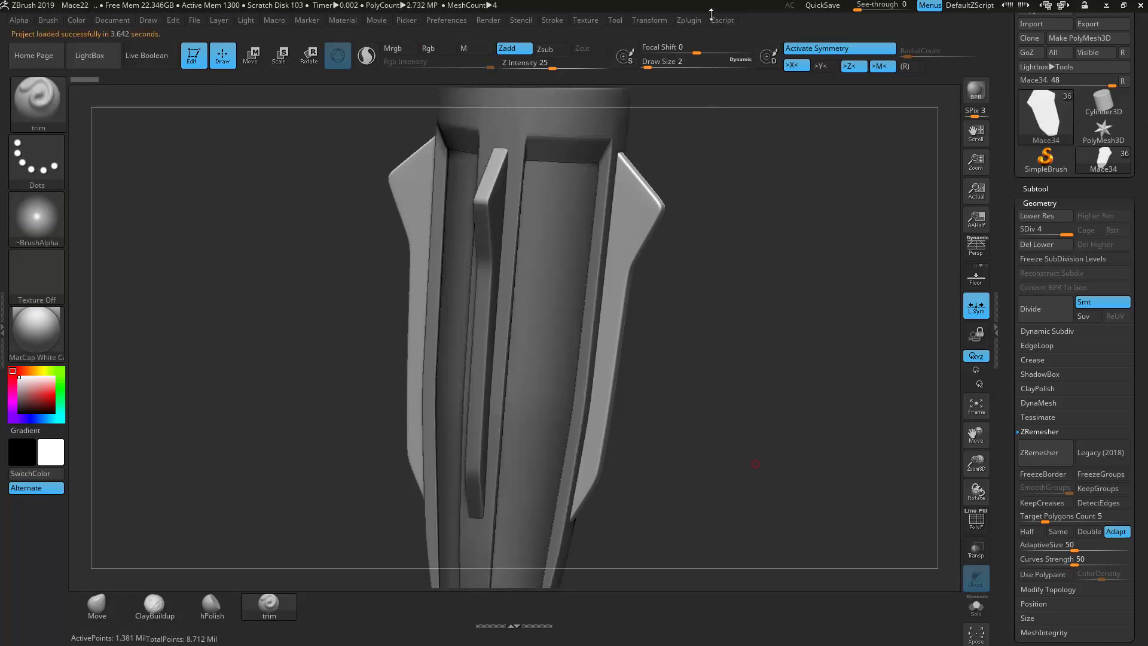
# Step: Bring back the surrounding mace parts with transparency on and frame the fin's broad side
pyautogui.click(976, 606)
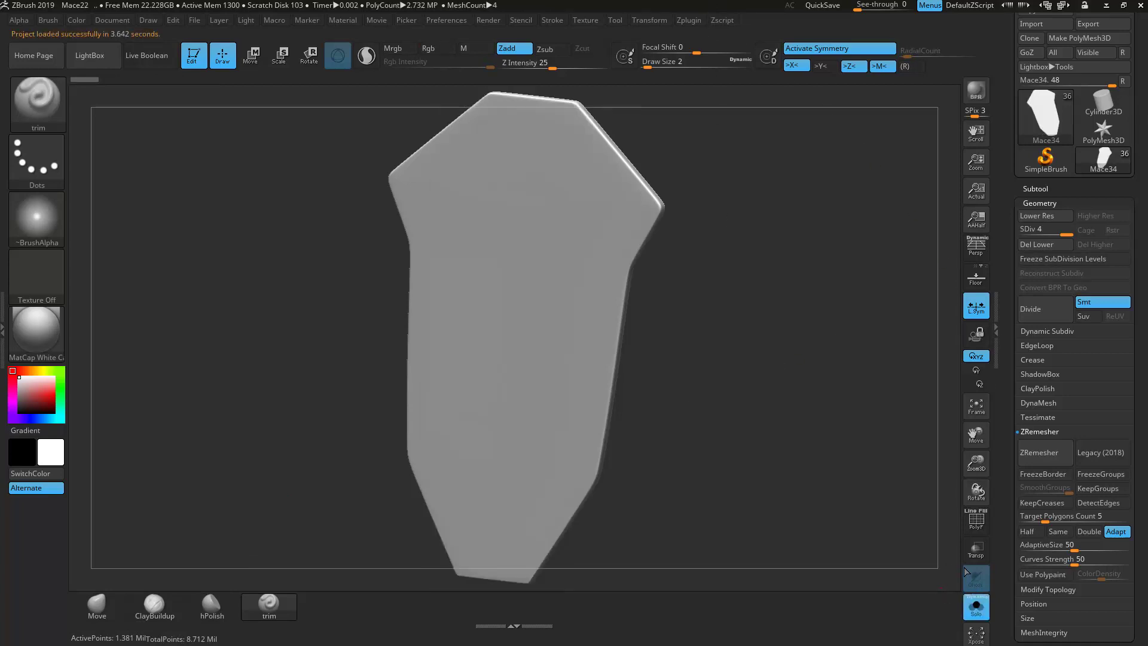
pyautogui.click(976, 606)
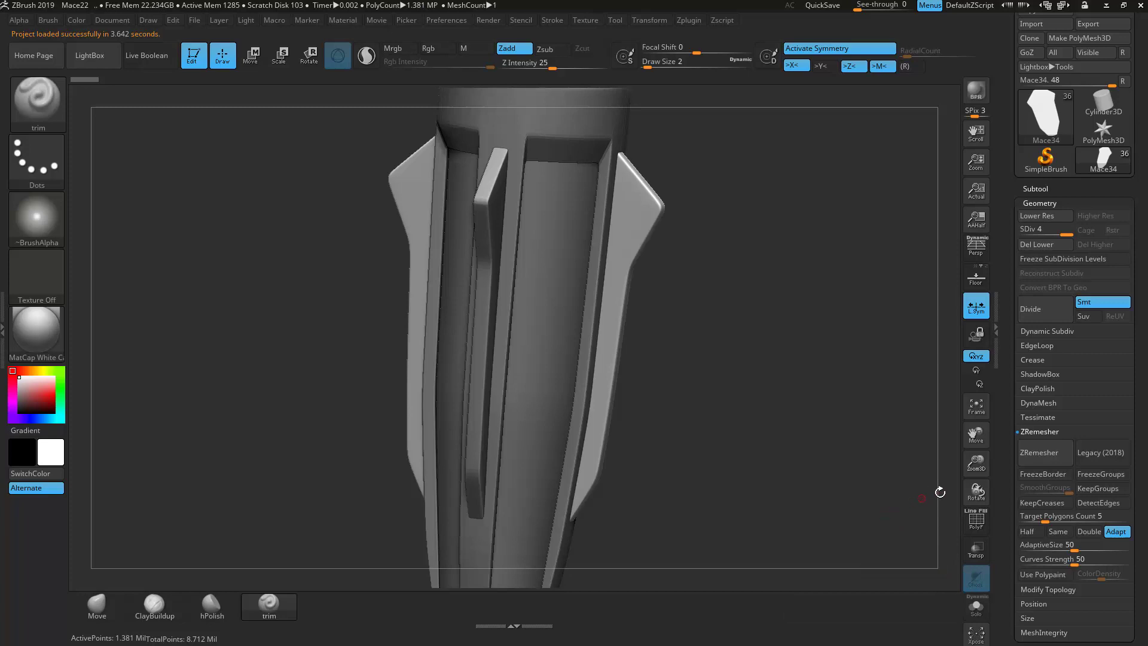
pyautogui.click(974, 555)
pyautogui.keyDown('shift'); pyautogui.moveTo(772, 478); pyautogui.dragTo(778, 477); pyautogui.keyUp('shift')
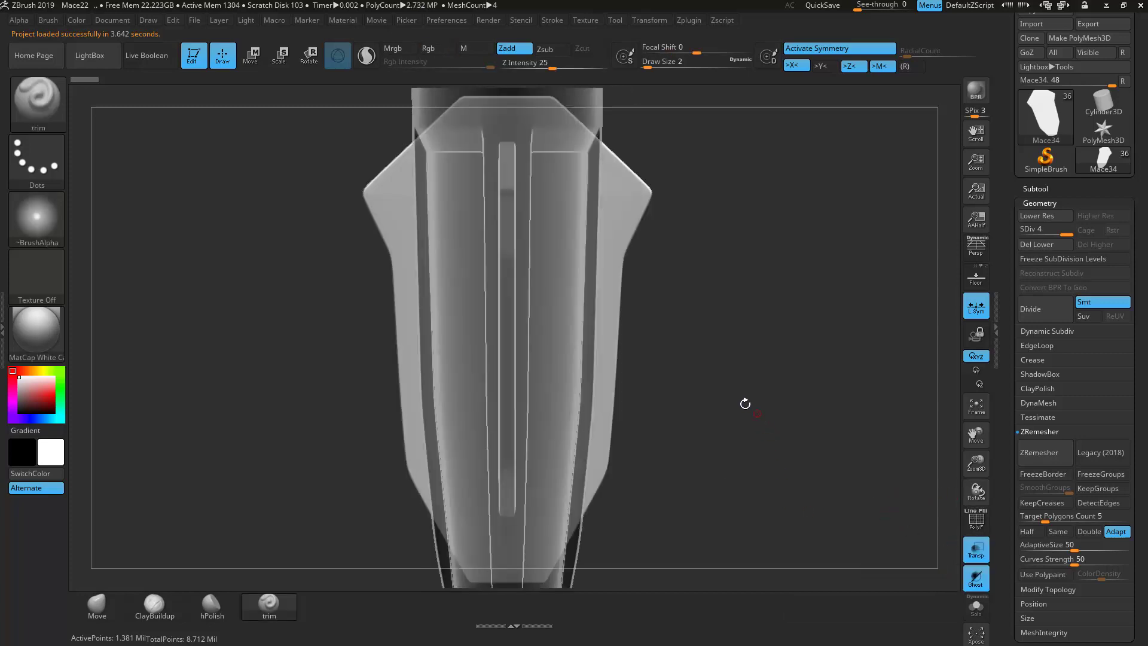
pyautogui.moveTo(738, 430); pyautogui.dragTo(725, 318)
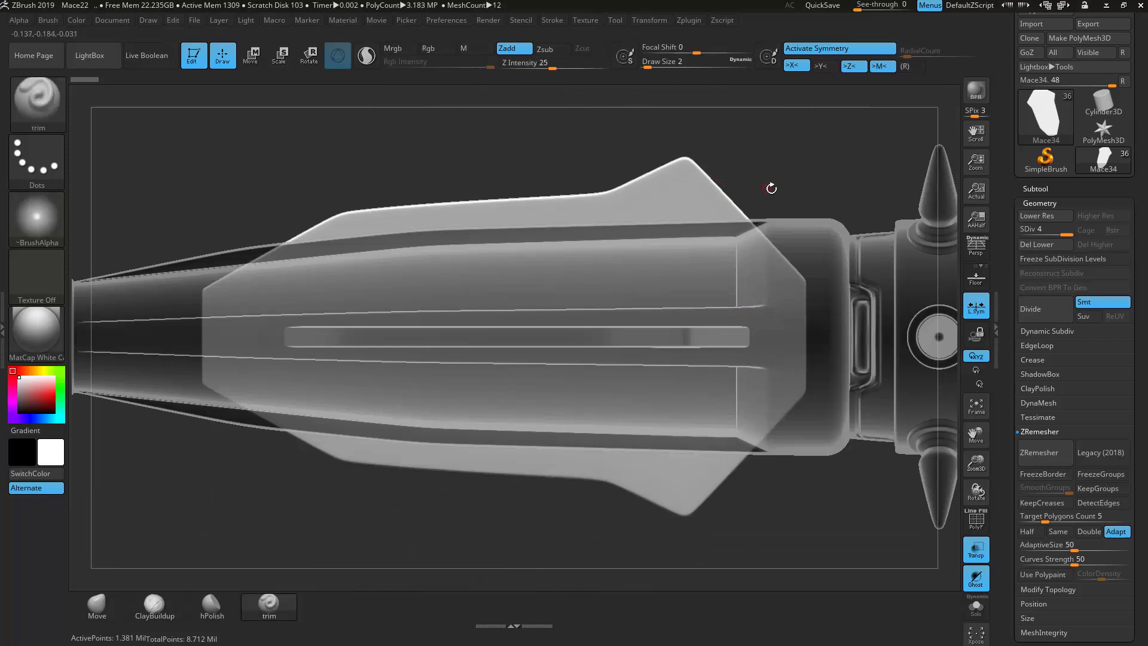
pyautogui.moveTo(761, 165); pyautogui.dragTo(839, 164)
pyautogui.keyDown('alt'); pyautogui.moveTo(638, 168); pyautogui.dragTo(753, 246); pyautogui.keyUp('alt')
pyautogui.keyDown('alt'); pyautogui.moveTo(696, 183); pyautogui.dragTo(663, 208); pyautogui.keyUp('alt')
# Step: Set the Draw Size to 3 and carve two grooves following the fin's outer edge, the first turning inward partway along
pyautogui.click(692, 63)
pyautogui.write('3')
pyautogui.press('Return')
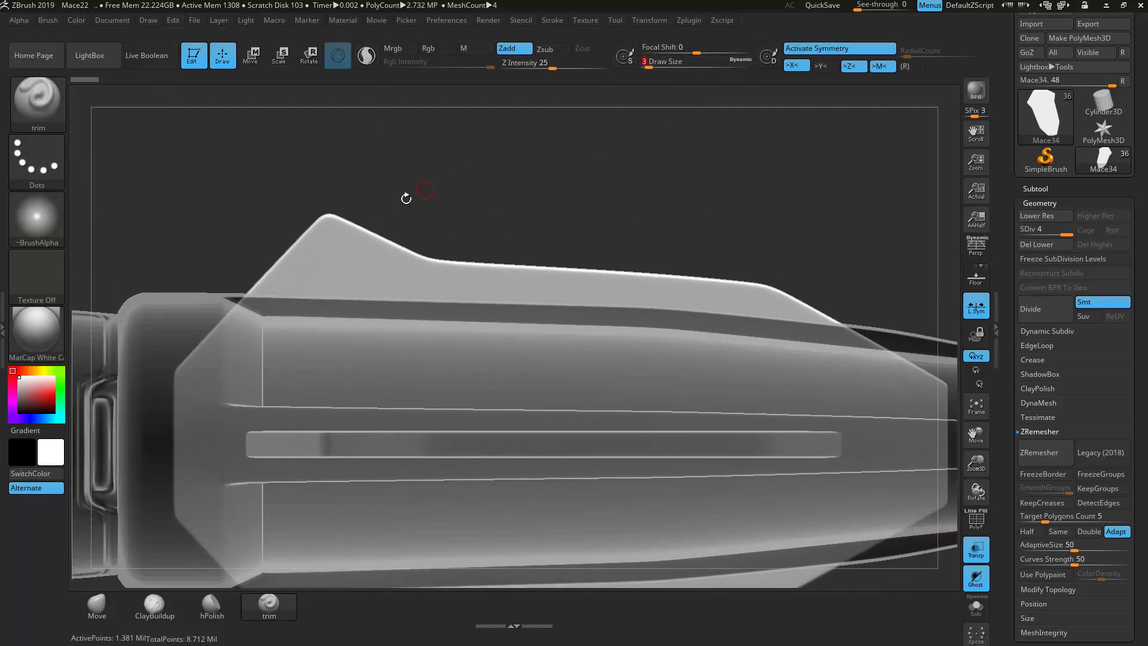
pyautogui.moveTo(247, 313); pyautogui.dragTo(324, 228)
pyautogui.moveTo(330, 225)
pyautogui.mouseDown()
pyautogui.moveTo(437, 283)
pyautogui.moveTo(751, 300)
pyautogui.moveTo(662, 294)
pyautogui.moveTo(697, 344)
pyautogui.mouseUp()
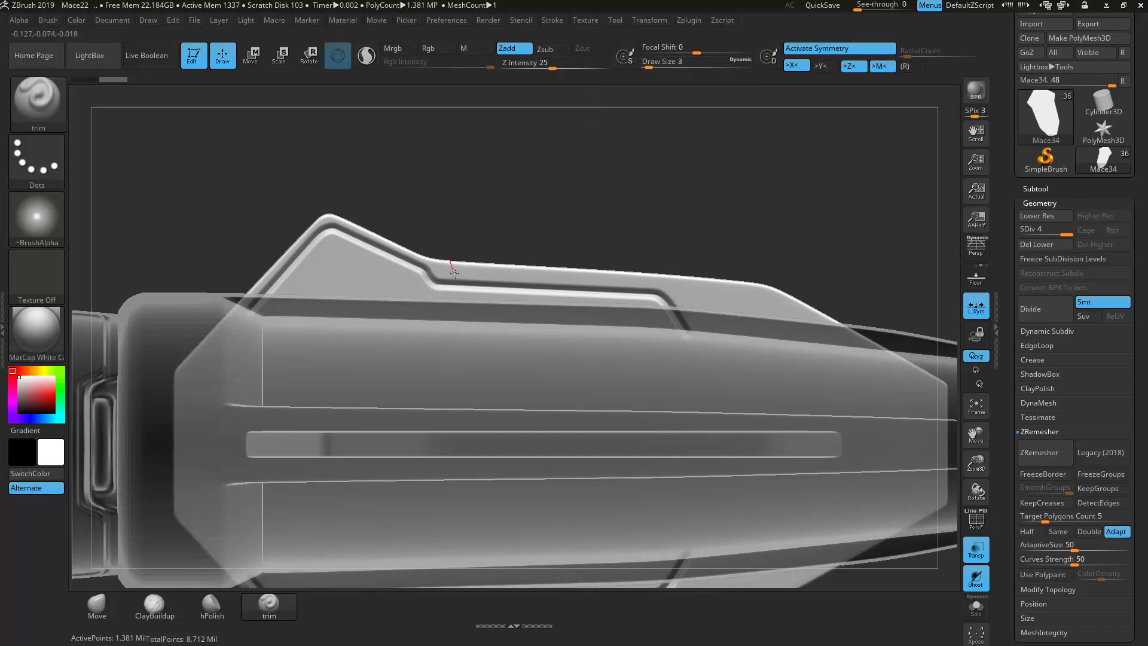
pyautogui.moveTo(465, 281); pyautogui.dragTo(765, 295)
pyautogui.moveTo(766, 297); pyautogui.dragTo(927, 382)
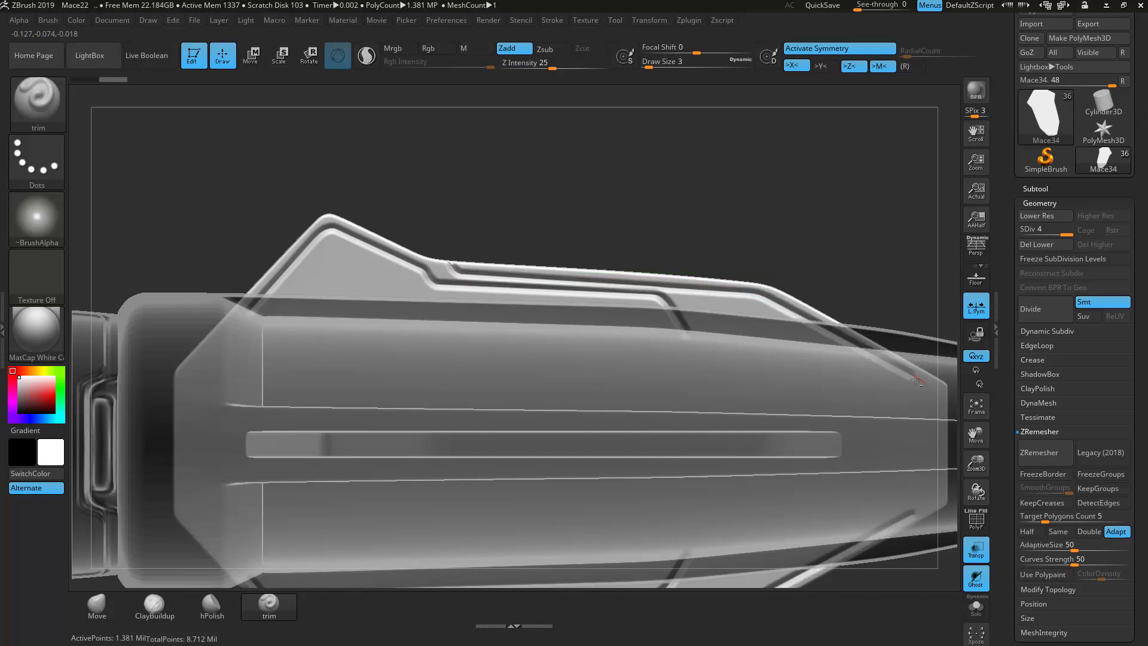
# Step: Set the Draw Size to 2 and carve thinner lines parallel to the inner side of the fin's two edge grooves
pyautogui.click(648, 65)
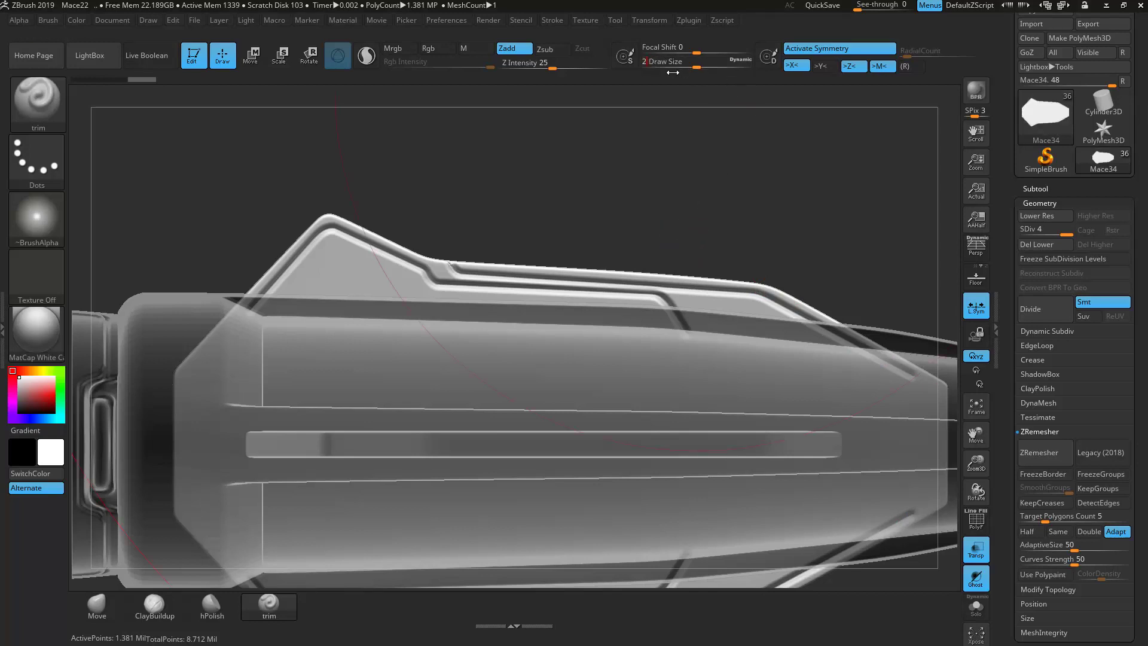
pyautogui.moveTo(722, 345)
pyautogui.mouseDown()
pyautogui.moveTo(684, 294)
pyautogui.moveTo(760, 304)
pyautogui.moveTo(859, 361)
pyautogui.mouseUp()
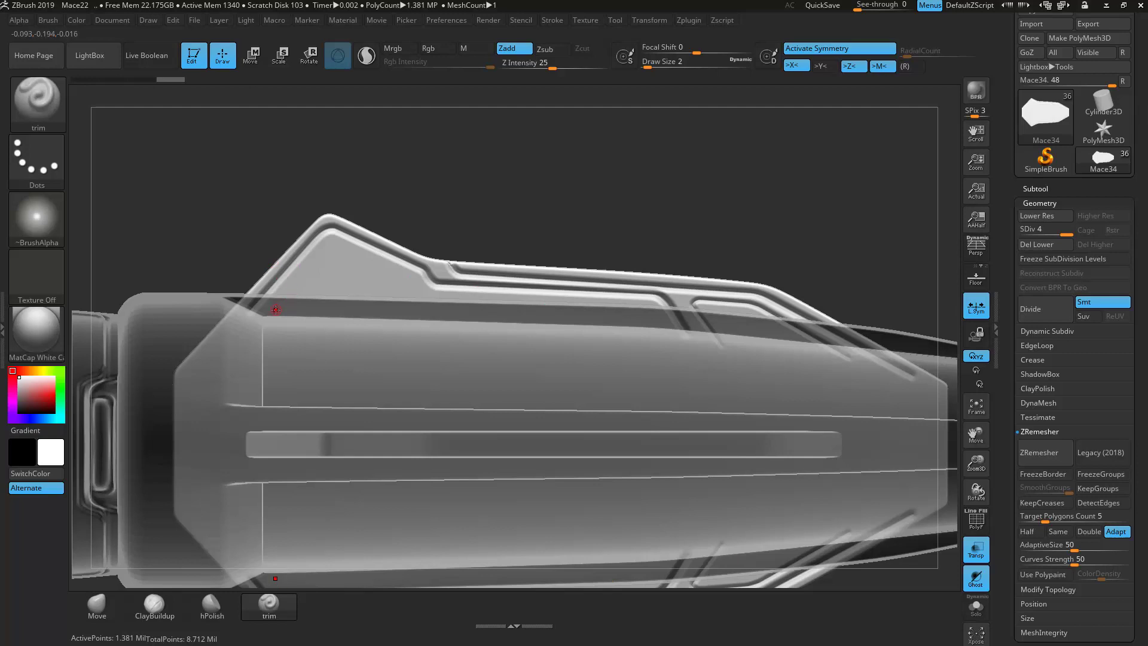
pyautogui.moveTo(266, 312); pyautogui.dragTo(329, 240)
pyautogui.moveTo(322, 249)
pyautogui.mouseDown()
pyautogui.moveTo(333, 237)
pyautogui.moveTo(461, 294)
pyautogui.moveTo(662, 305)
pyautogui.mouseUp()
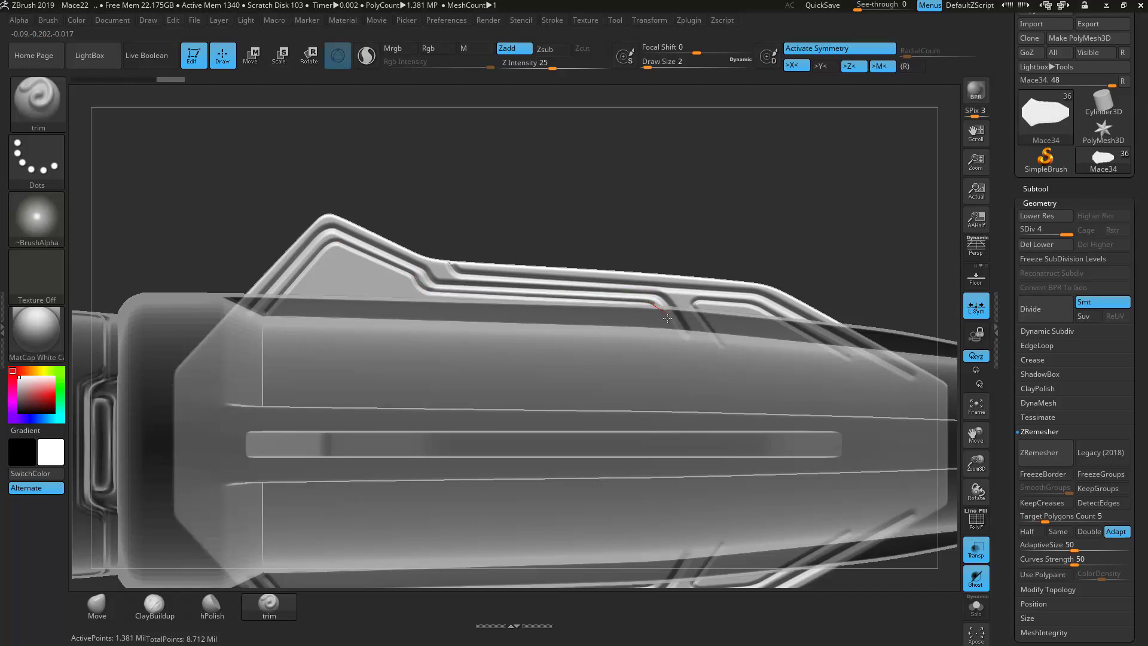
pyautogui.moveTo(682, 352); pyautogui.dragTo(682, 351)
# Step: Set the Draw Size to 3 and carve a straight lengthwise slot into the fin's narrow outer edge
pyautogui.moveTo(824, 153); pyautogui.dragTo(820, 341)
pyautogui.moveTo(681, 64); pyautogui.dragTo(649, 64)
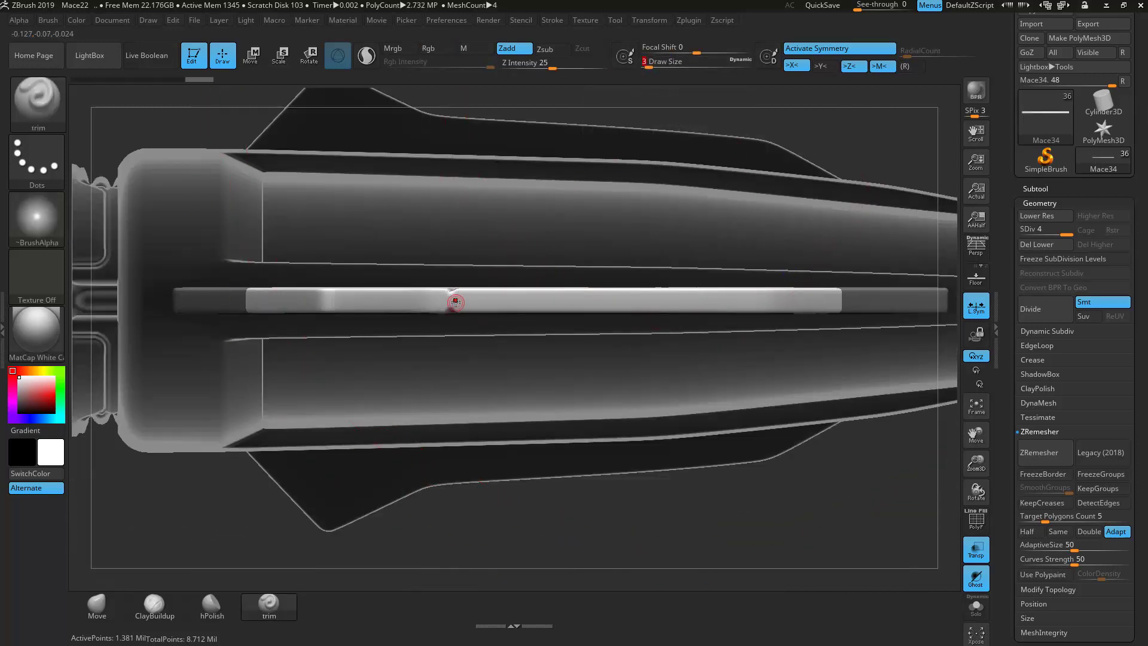
pyautogui.keyDown('shift'); pyautogui.moveTo(691, 304); pyautogui.dragTo(728, 305); pyautogui.keyUp('shift')
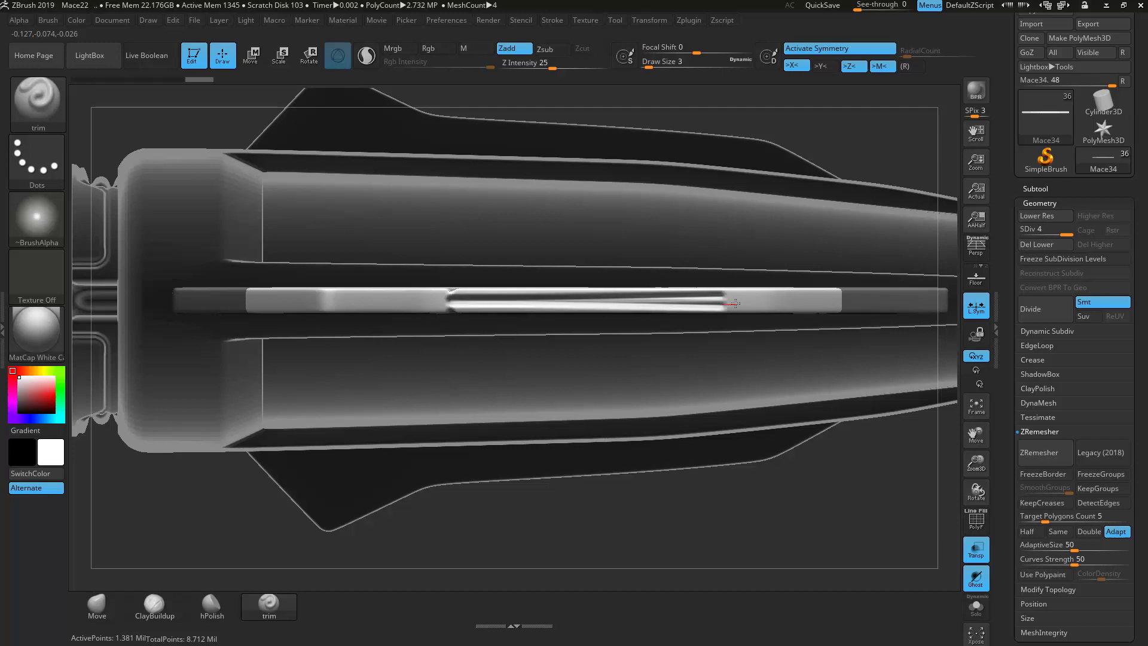
pyautogui.hotkey('ctrl', 'z')
pyautogui.moveTo(453, 302); pyautogui.dragTo(593, 294)
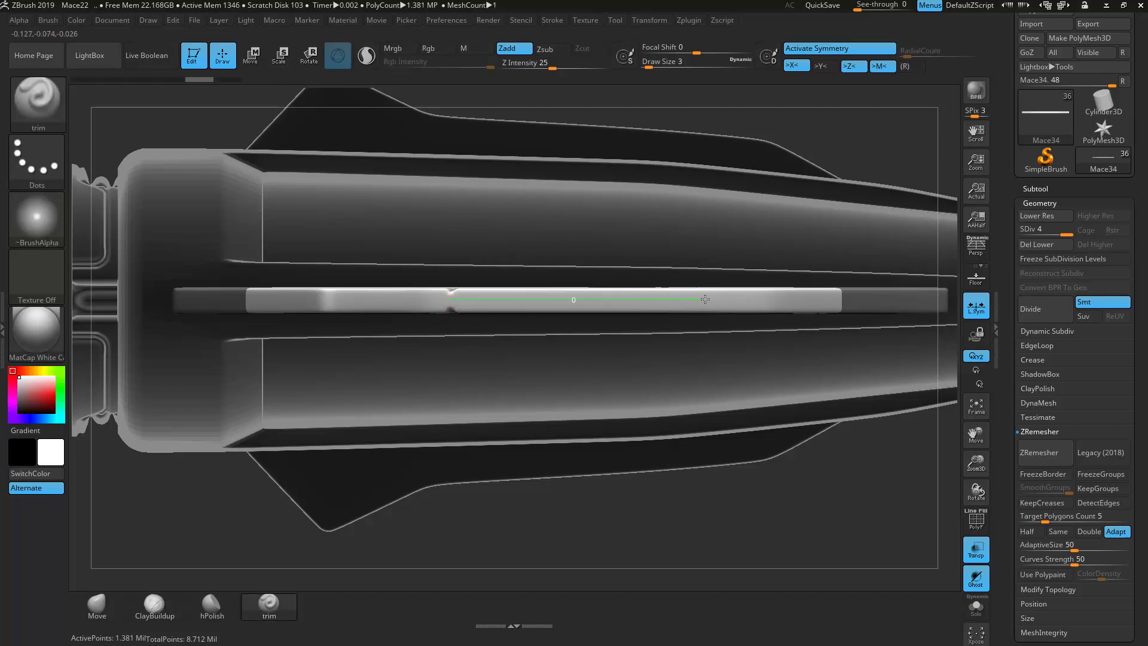
pyautogui.moveTo(722, 299); pyautogui.dragTo(722, 299)
pyautogui.keyDown('shift'); pyautogui.moveTo(441, 300); pyautogui.dragTo(717, 300); pyautogui.keyUp('shift')
# Step: Set the Draw Size to 2 and carve a short line at each end inside the outer edge's slot
pyautogui.moveTo(684, 66); pyautogui.dragTo(676, 66)
pyautogui.keyDown('shift'); pyautogui.moveTo(538, 300); pyautogui.dragTo(445, 297); pyautogui.keyUp('shift')
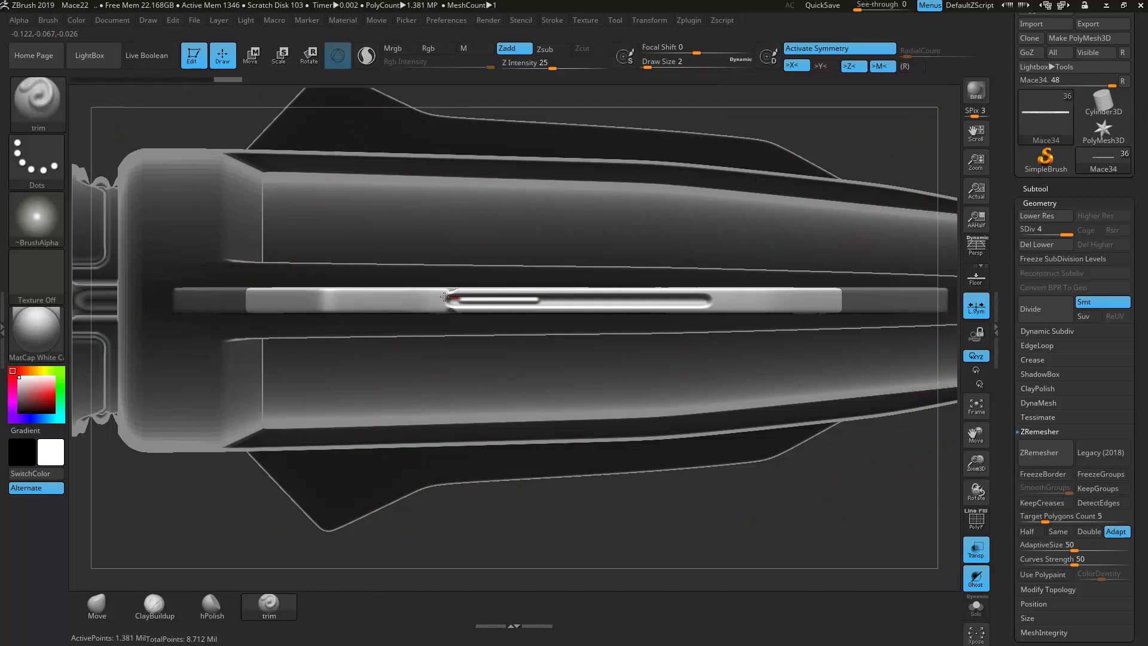
pyautogui.moveTo(534, 300); pyautogui.dragTo(543, 299)
pyautogui.keyDown('shift'); pyautogui.moveTo(457, 302); pyautogui.dragTo(452, 301); pyautogui.keyUp('shift')
pyautogui.keyDown('alt'); pyautogui.moveTo(733, 523); pyautogui.dragTo(697, 433); pyautogui.keyUp('alt')
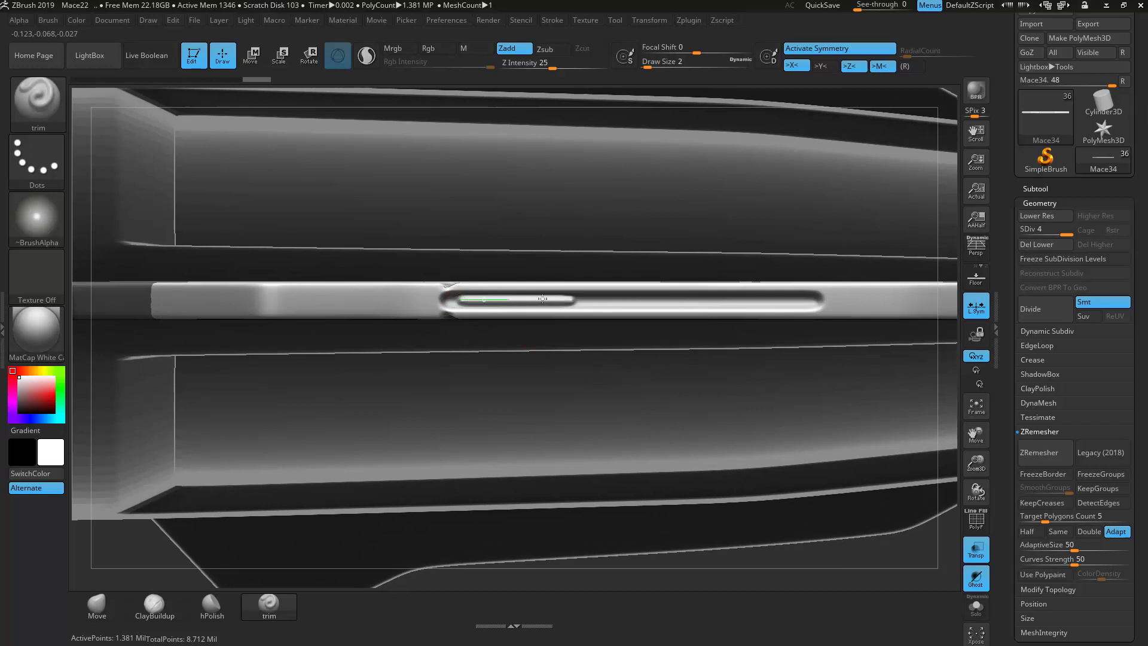
pyautogui.moveTo(584, 299); pyautogui.dragTo(592, 299)
pyautogui.moveTo(705, 301)
pyautogui.mouseDown()
pyautogui.moveTo(815, 301)
pyautogui.moveTo(688, 301)
pyautogui.moveTo(703, 299)
pyautogui.mouseUp()
pyautogui.moveTo(806, 301); pyautogui.dragTo(681, 300)
pyautogui.keyDown('alt'); pyautogui.moveTo(817, 552); pyautogui.dragTo(990, 420); pyautogui.keyUp('alt')
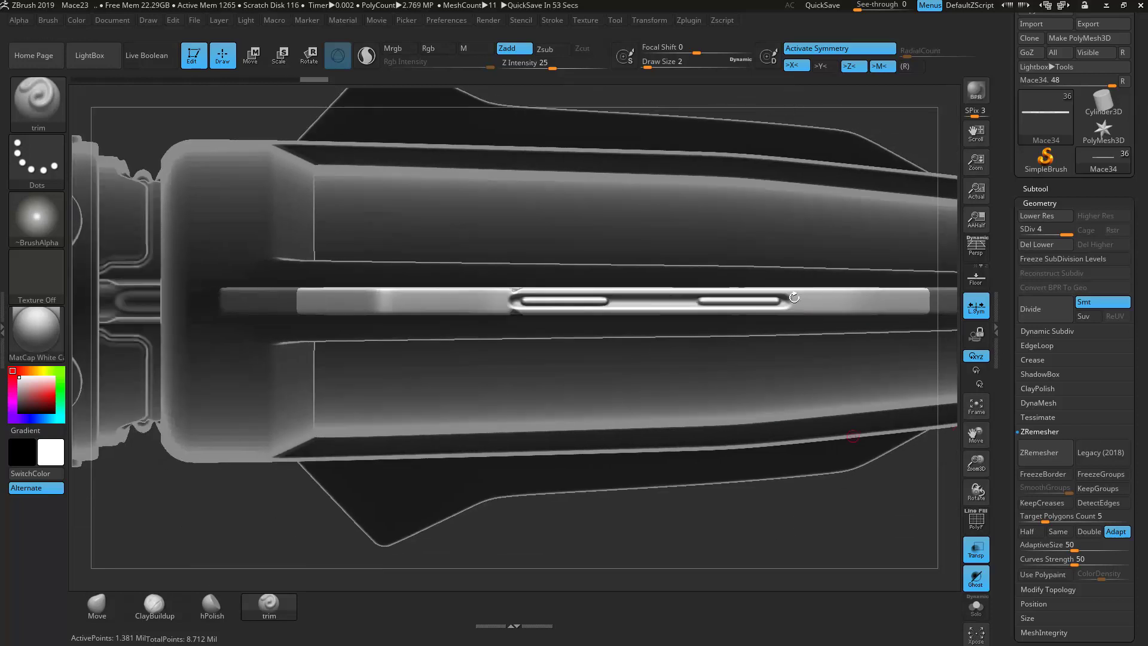
# Step: Isolate the fin and carve a narrow line inside the first edge groove, following it to its inward end
pyautogui.moveTo(808, 489); pyautogui.dragTo(478, 487)
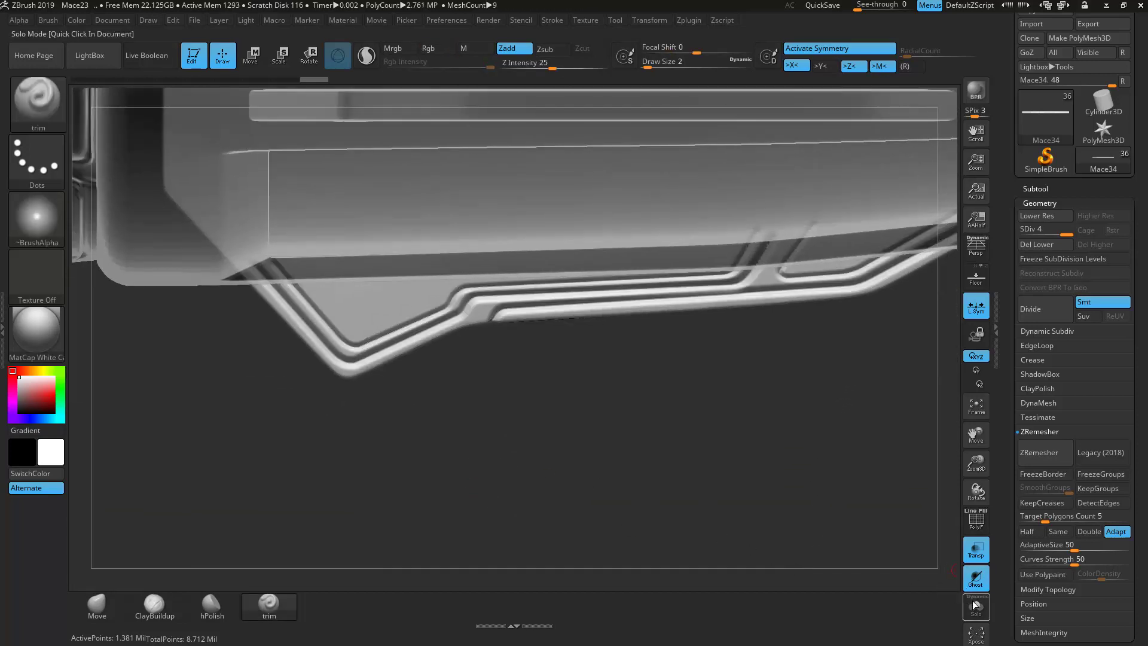
pyautogui.click(976, 605)
pyautogui.moveTo(253, 271)
pyautogui.mouseDown()
pyautogui.moveTo(345, 371)
pyautogui.moveTo(476, 311)
pyautogui.moveTo(476, 298)
pyautogui.moveTo(758, 278)
pyautogui.mouseUp()
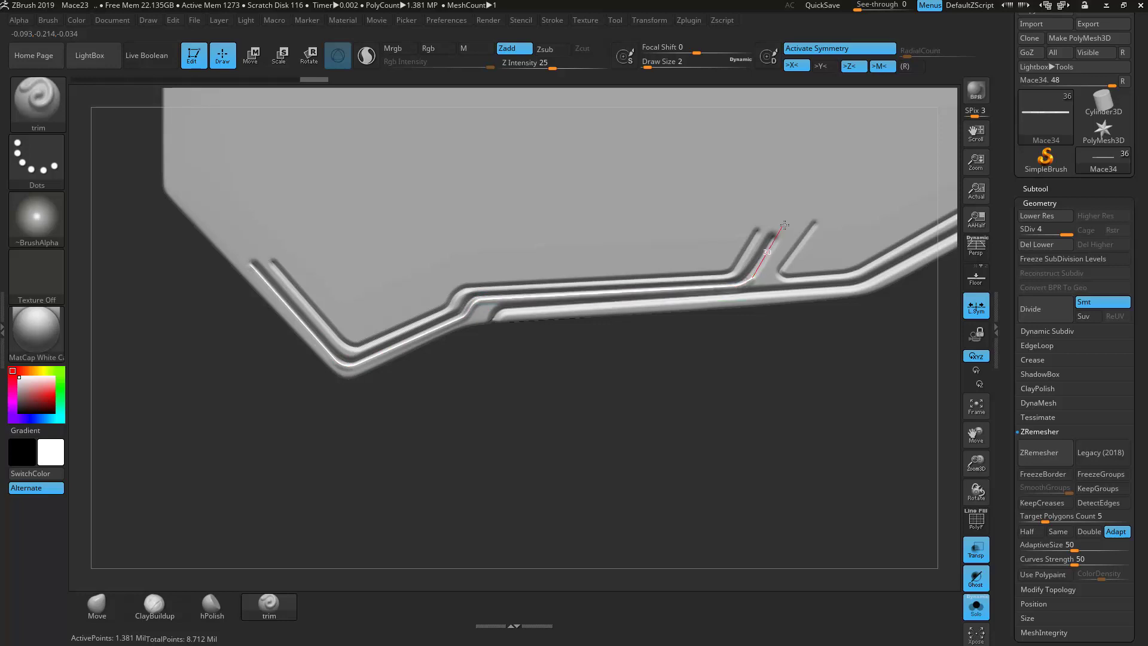
pyautogui.moveTo(787, 221); pyautogui.dragTo(788, 224)
# Step: Carve a narrow line inside the second edge groove at Draw Size 2, reworking it along the full length
pyautogui.moveTo(827, 372)
pyautogui.mouseDown()
pyautogui.moveTo(510, 450)
pyautogui.moveTo(489, 370)
pyautogui.mouseUp()
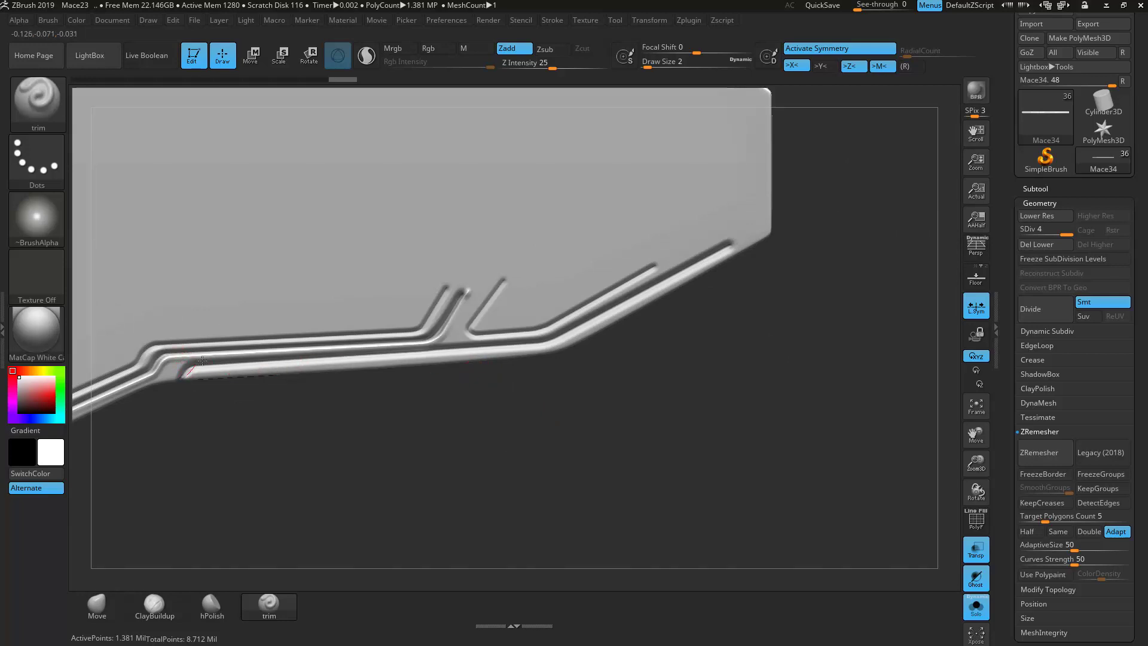
pyautogui.moveTo(217, 363); pyautogui.dragTo(547, 342)
pyautogui.hotkey('ctrl', 'z')
pyautogui.moveTo(217, 364)
pyautogui.mouseDown()
pyautogui.moveTo(555, 345)
pyautogui.moveTo(745, 240)
pyautogui.mouseUp()
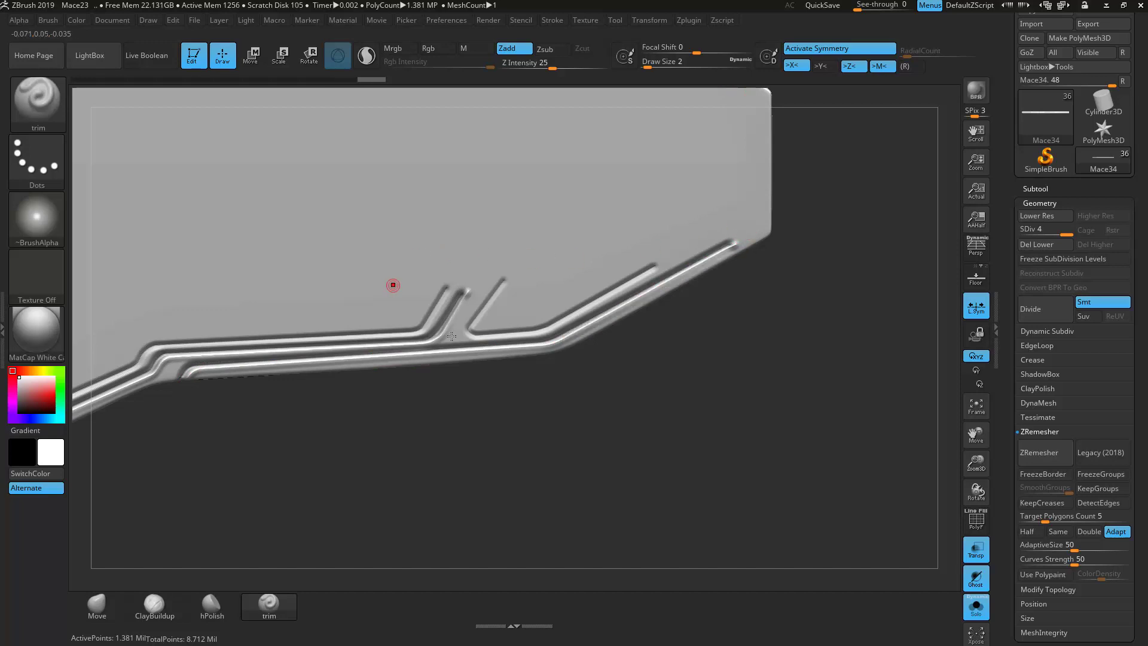
pyautogui.moveTo(548, 414); pyautogui.dragTo(559, 410)
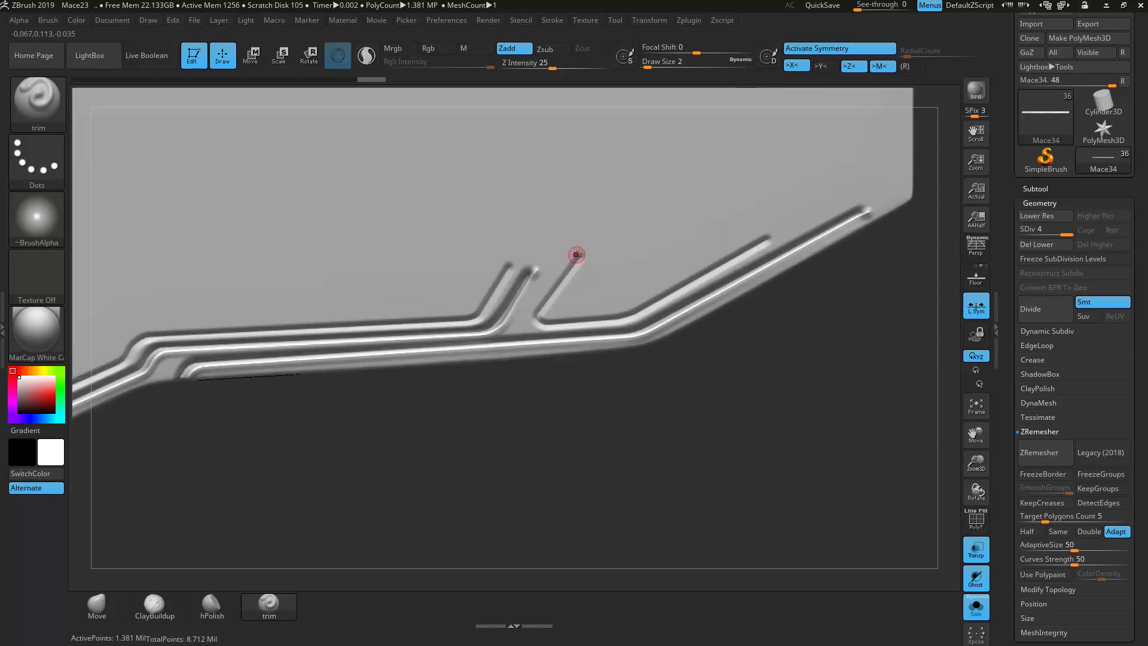
# Step: Carve a narrow line at Draw Size 2 along the inner side of the V-shaped groove, from its short slanted end to its long end
pyautogui.moveTo(583, 256); pyautogui.dragTo(538, 320)
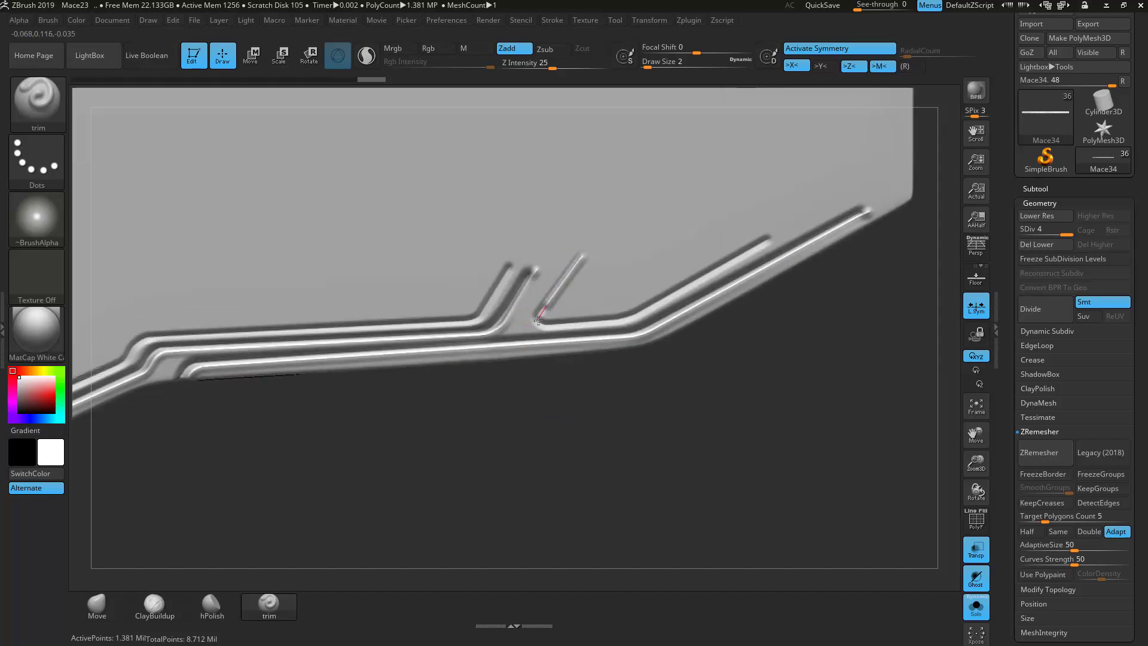
pyautogui.moveTo(624, 312); pyautogui.dragTo(628, 312)
pyautogui.moveTo(747, 238); pyautogui.dragTo(788, 220)
# Step: Carve a narrow line with a short stepped offset midway along the inner side of the fin's longer groove, and show the whole mace again
pyautogui.keyDown('alt'); pyautogui.moveTo(398, 446); pyautogui.dragTo(725, 411); pyautogui.keyUp('alt')
pyautogui.moveTo(239, 252); pyautogui.dragTo(289, 300)
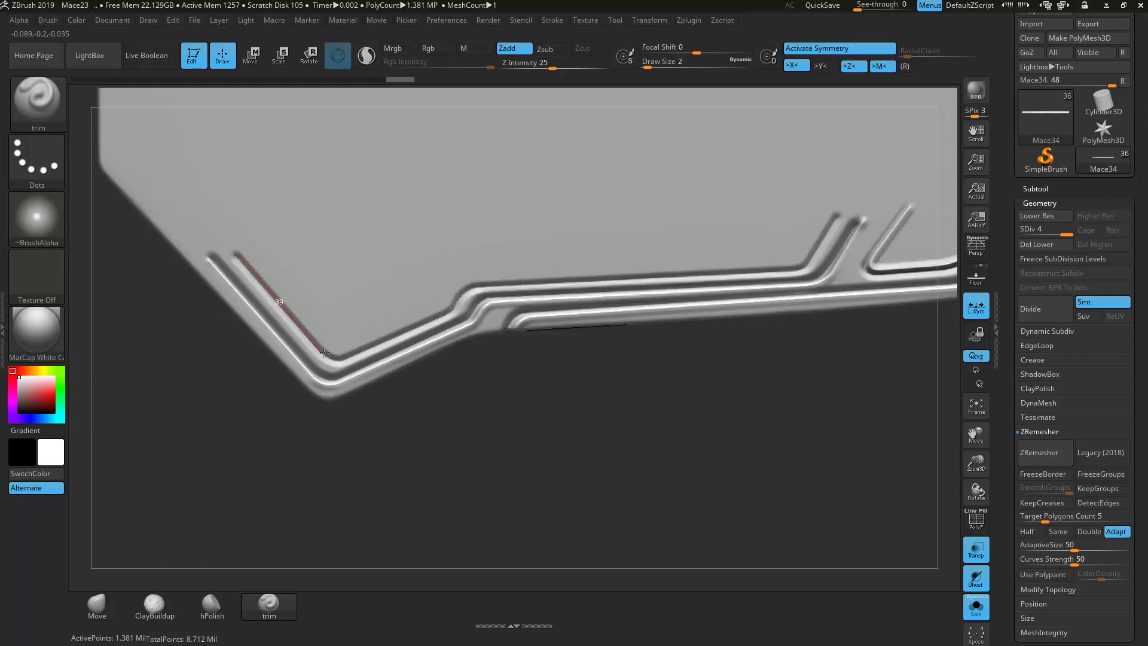
pyautogui.moveTo(330, 354)
pyautogui.mouseDown()
pyautogui.moveTo(353, 354)
pyautogui.moveTo(499, 279)
pyautogui.moveTo(706, 270)
pyautogui.mouseUp()
pyautogui.moveTo(610, 273); pyautogui.dragTo(589, 277)
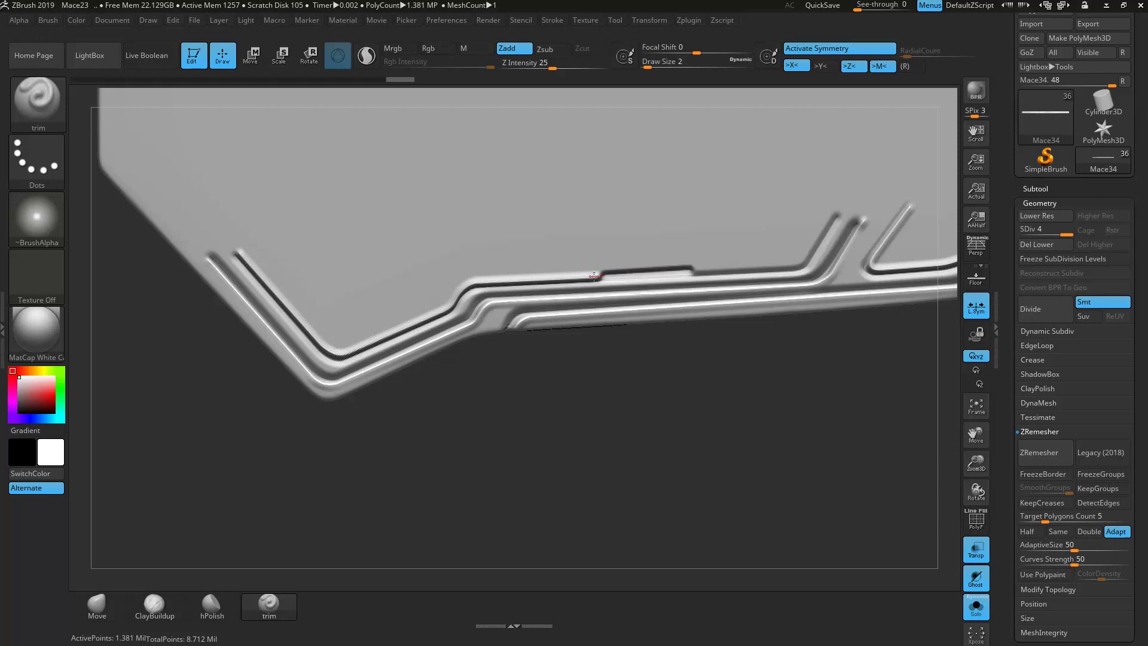
pyautogui.moveTo(690, 269); pyautogui.dragTo(801, 264)
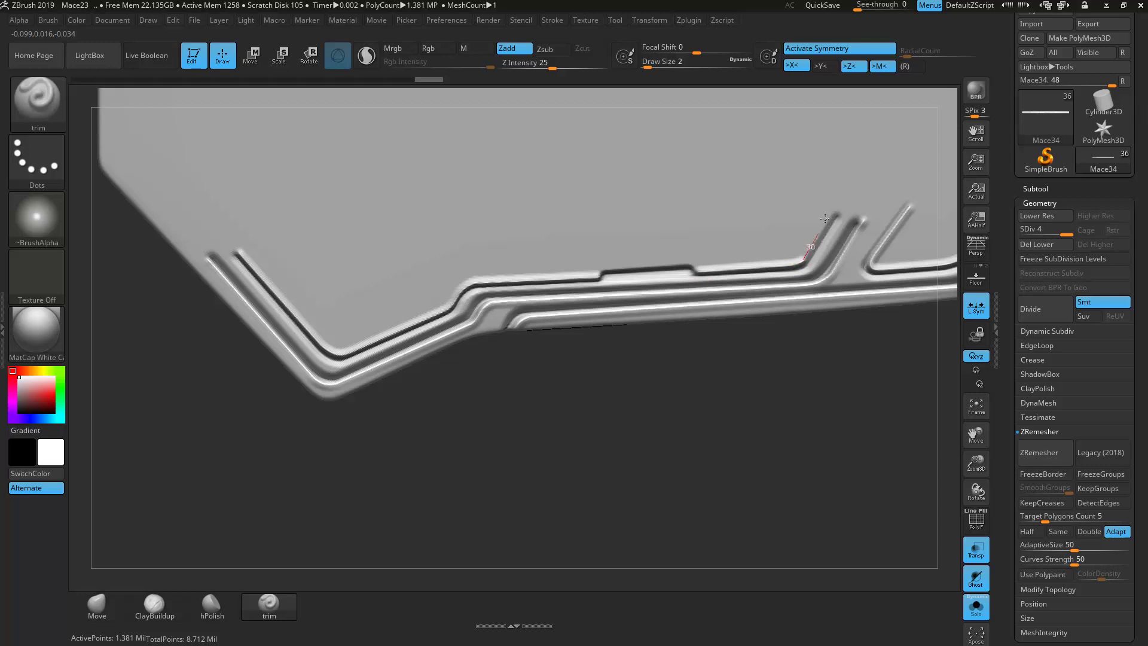
pyautogui.moveTo(839, 204); pyautogui.dragTo(840, 204)
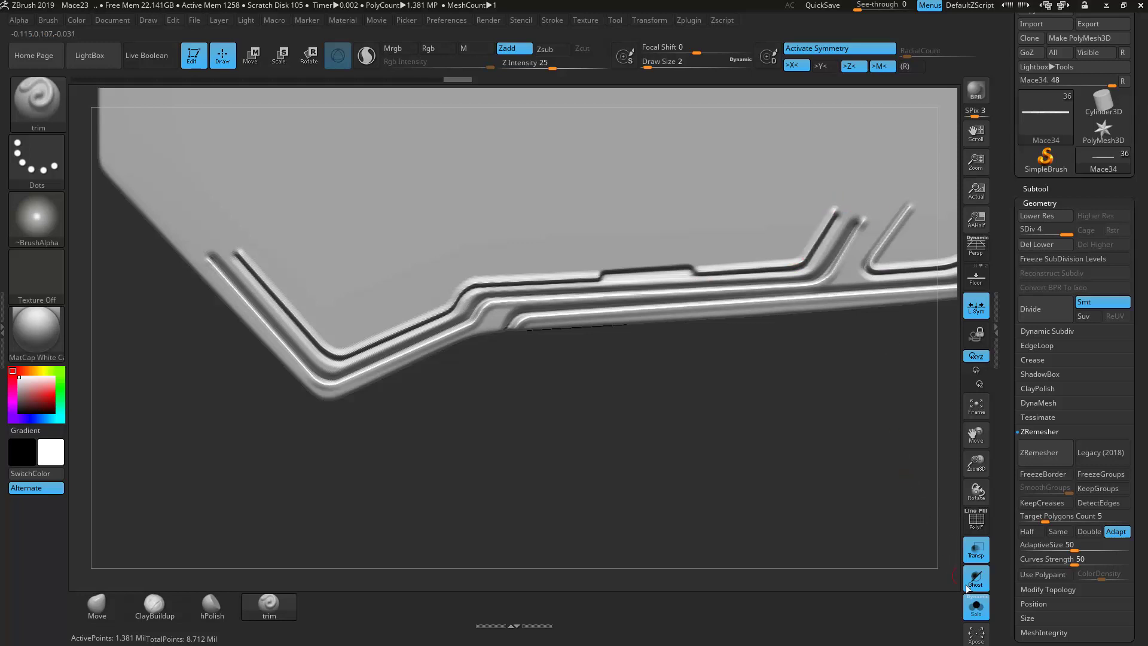
pyautogui.click(975, 606)
pyautogui.press('f')
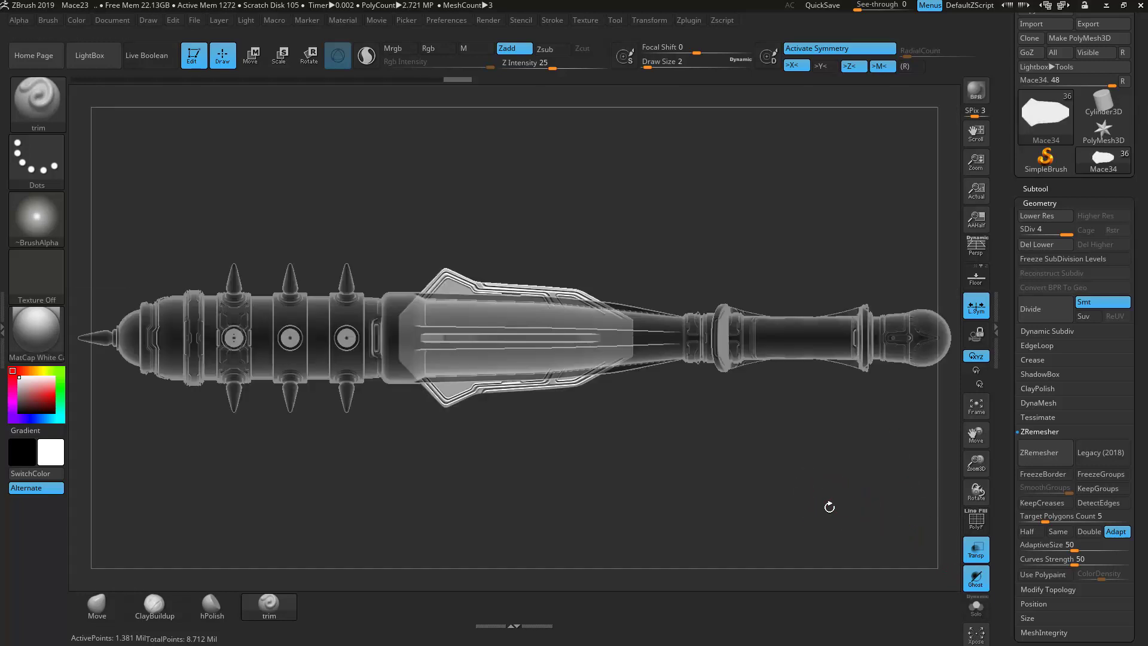
# Step: Turn on transparency, set the draw size to 3, and smooth out the upper end of the side fin's outer groove across subdivision levels 2 to 4
pyautogui.moveTo(828, 215); pyautogui.dragTo(750, 364)
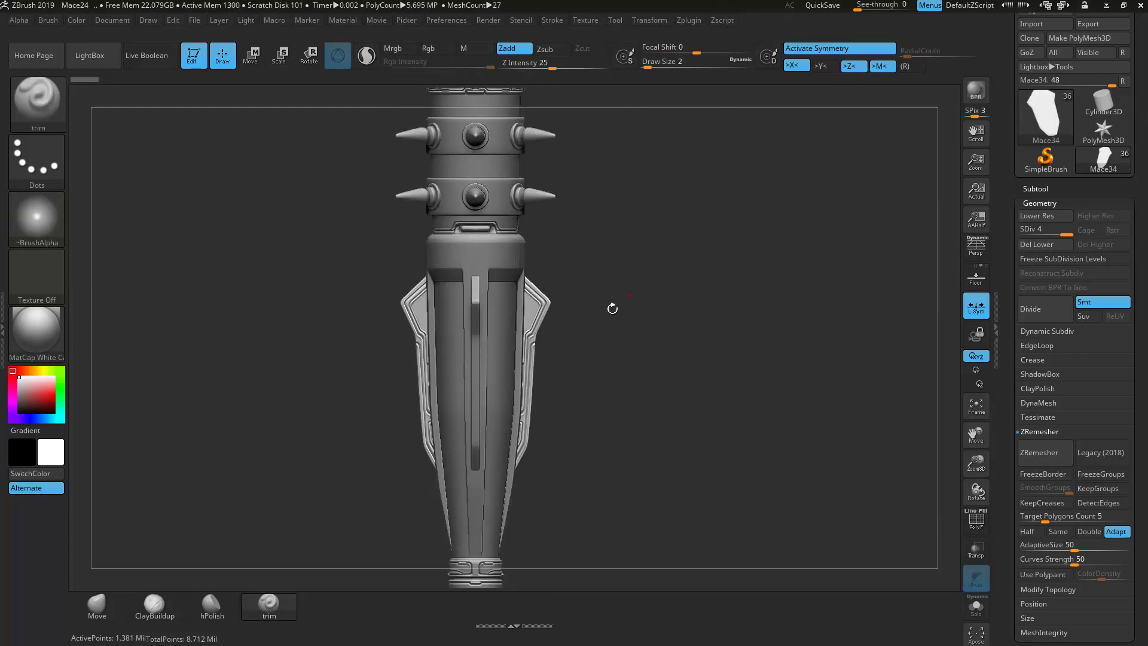
pyautogui.click(976, 549)
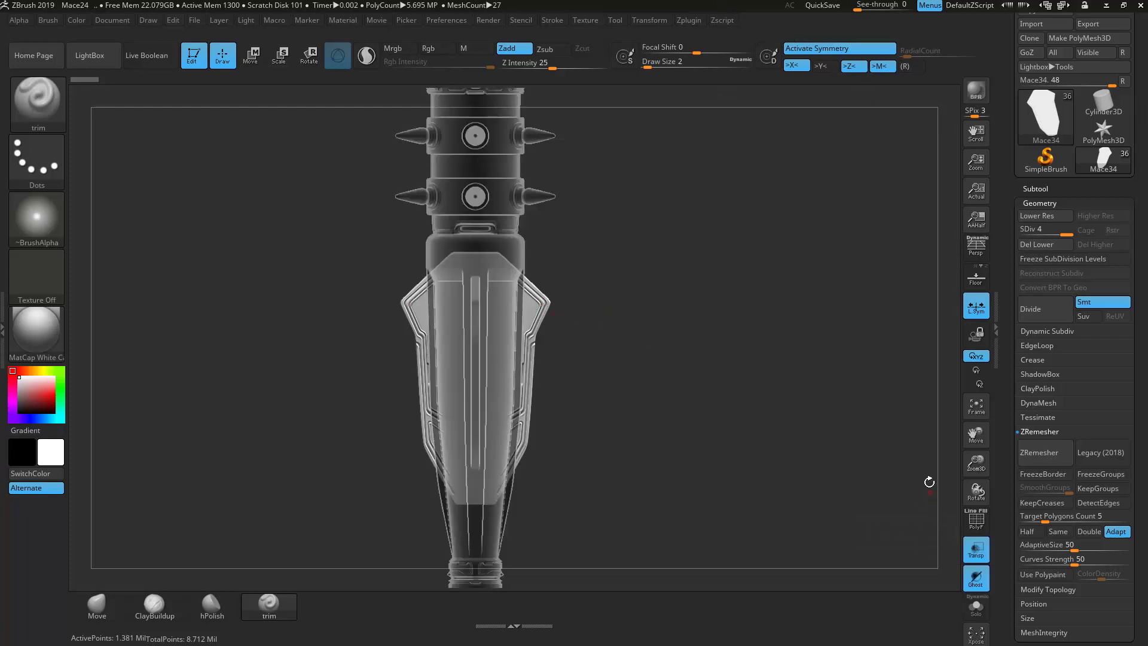
pyautogui.press('f')
pyautogui.click(688, 63)
pyautogui.write('3')
pyautogui.moveTo(764, 254)
pyautogui.keyDown('alt'); pyautogui.mouseDown()
pyautogui.moveTo(807, 275)
pyautogui.moveTo(844, 253)
pyautogui.moveTo(769, 343)
pyautogui.mouseUp(); pyautogui.keyUp('alt')
pyautogui.moveTo(804, 244)
pyautogui.mouseDown()
pyautogui.moveTo(771, 244)
pyautogui.moveTo(887, 215)
pyautogui.moveTo(819, 454)
pyautogui.moveTo(871, 295)
pyautogui.mouseUp()
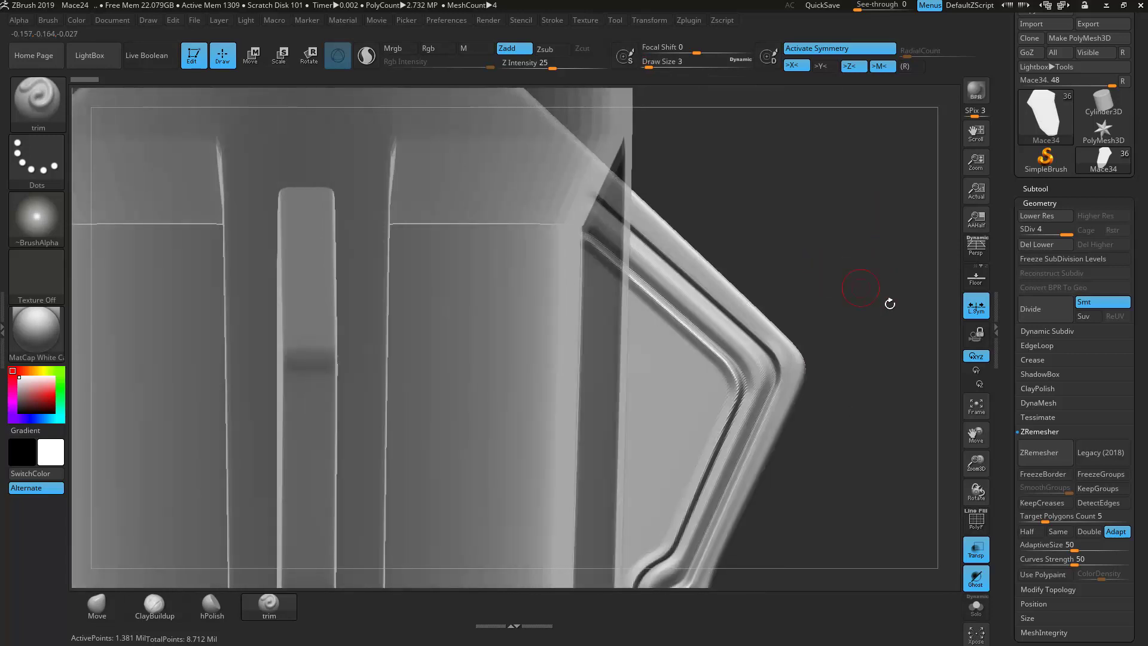
pyautogui.moveTo(1066, 233); pyautogui.dragTo(1041, 234)
pyautogui.press('shift')
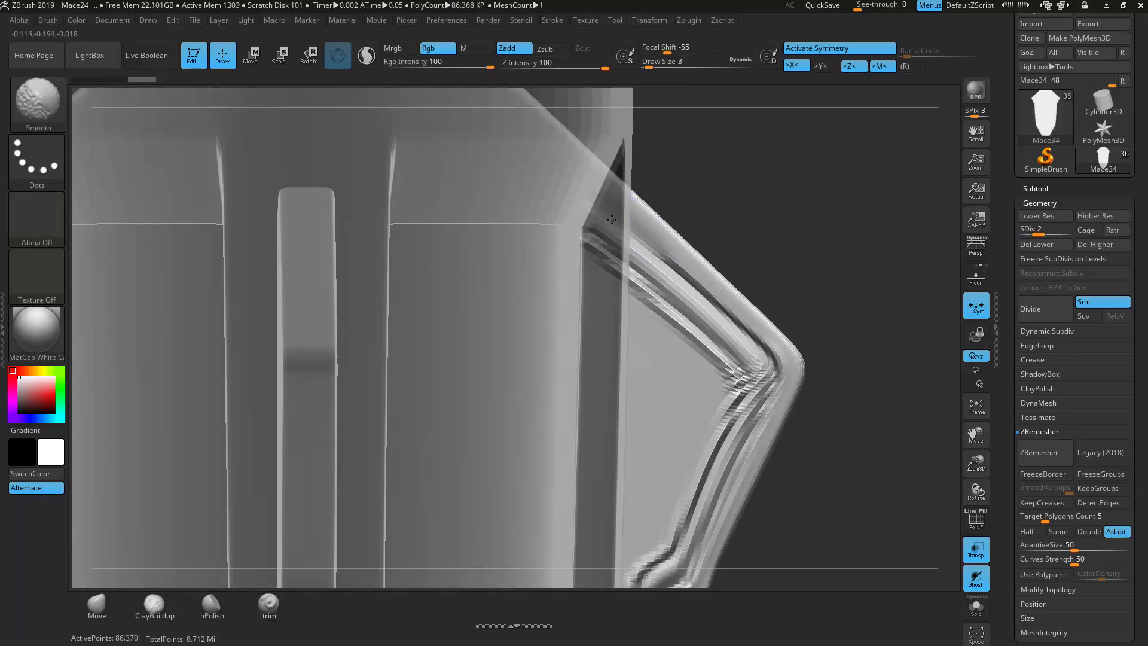
pyautogui.press('d')
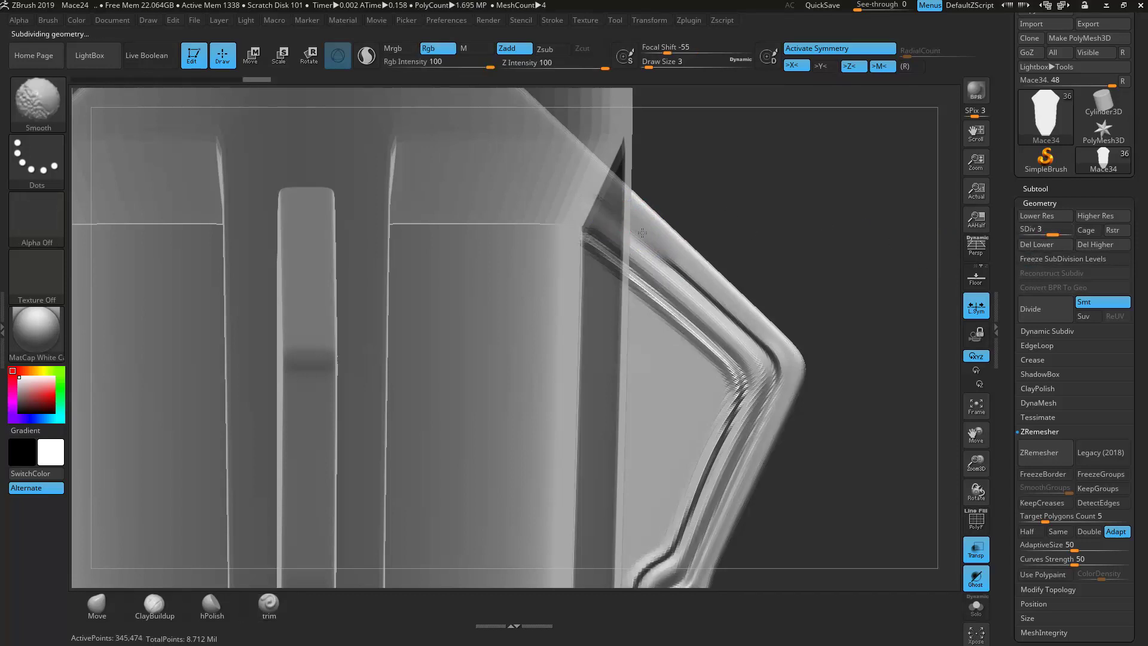
pyautogui.click(1064, 227)
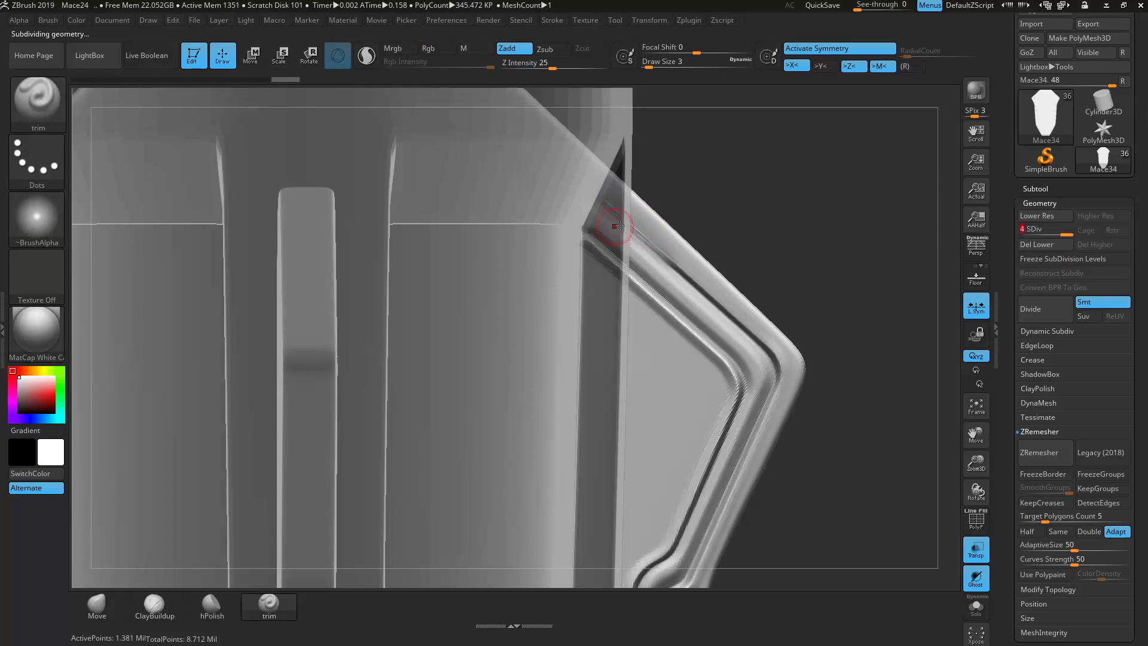
pyautogui.press('shift')
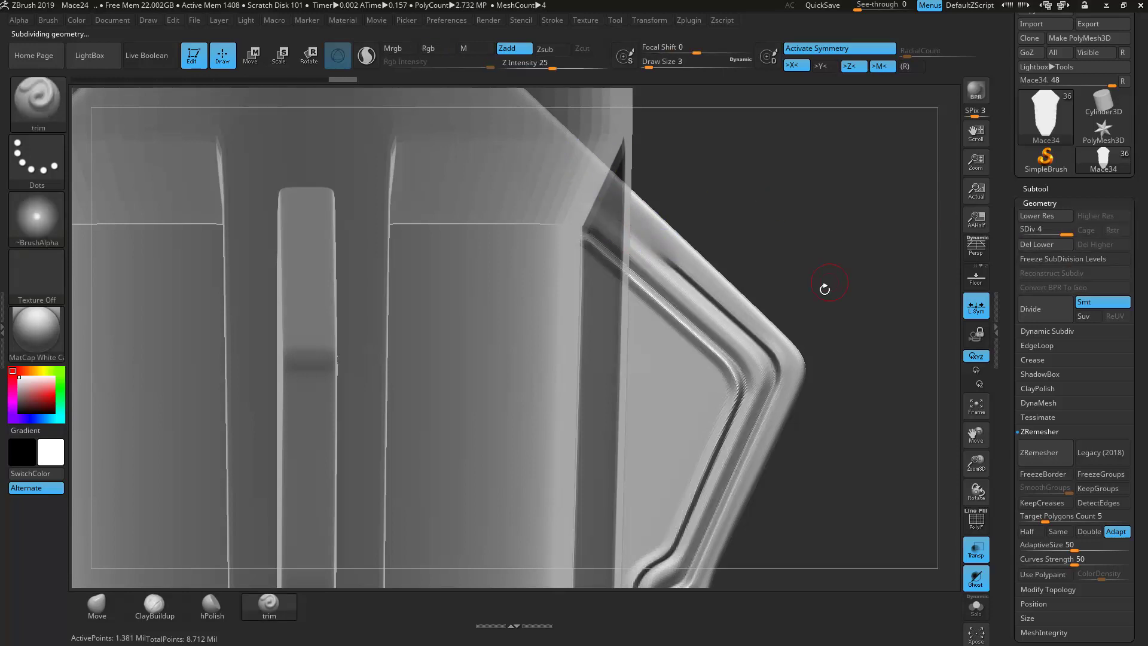
# Step: Cut a small notch across the side fin's outer rim near its upper end with the trim brush
pyautogui.moveTo(835, 307)
pyautogui.mouseDown()
pyautogui.moveTo(726, 323)
pyautogui.moveTo(656, 256)
pyautogui.moveTo(655, 233)
pyautogui.mouseUp()
pyautogui.moveTo(666, 185); pyautogui.dragTo(668, 185)
pyautogui.moveTo(775, 229)
pyautogui.mouseDown()
pyautogui.moveTo(769, 250)
pyautogui.moveTo(700, 281)
pyautogui.mouseUp()
pyautogui.moveTo(657, 225); pyautogui.dragTo(680, 199)
# Step: Set the draw size to 2 and carve a thin groove from the notch down along the fin's outer rim to the corner
pyautogui.click(647, 64)
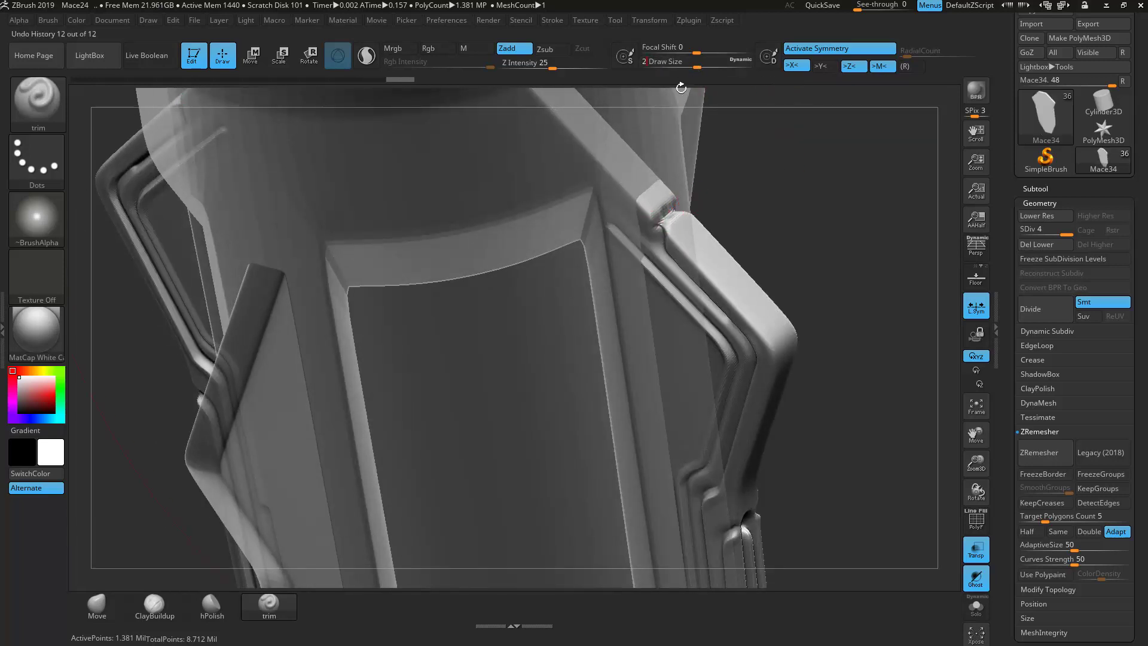
pyautogui.moveTo(794, 236); pyautogui.dragTo(825, 210)
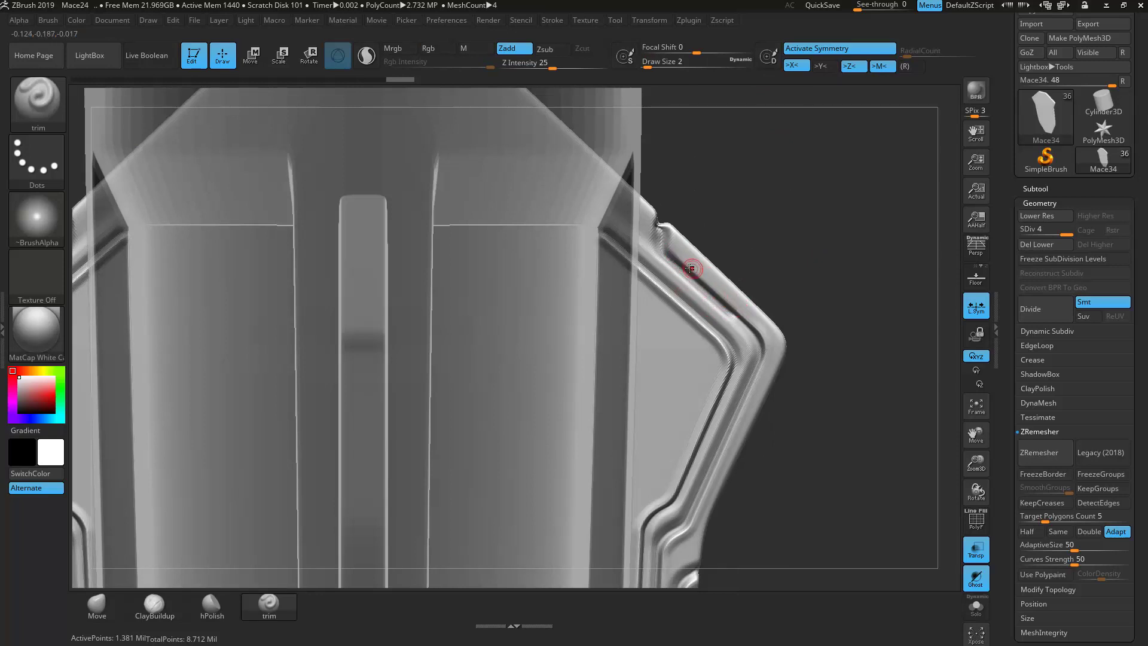
pyautogui.moveTo(668, 214); pyautogui.dragTo(674, 255)
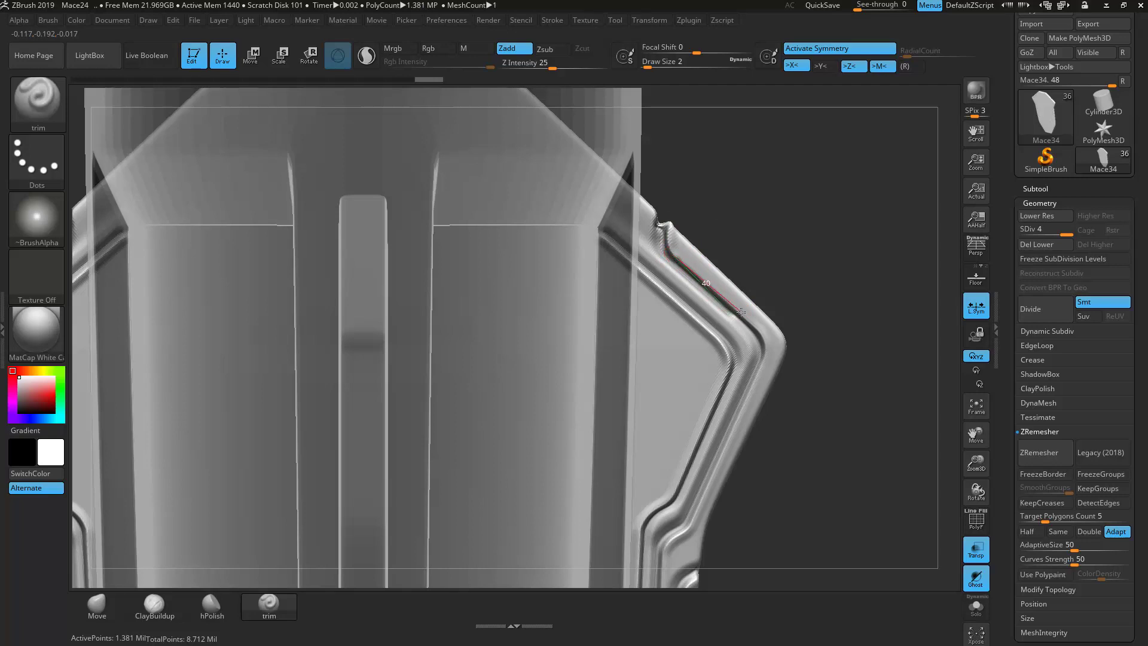
pyautogui.moveTo(742, 315); pyautogui.dragTo(770, 353)
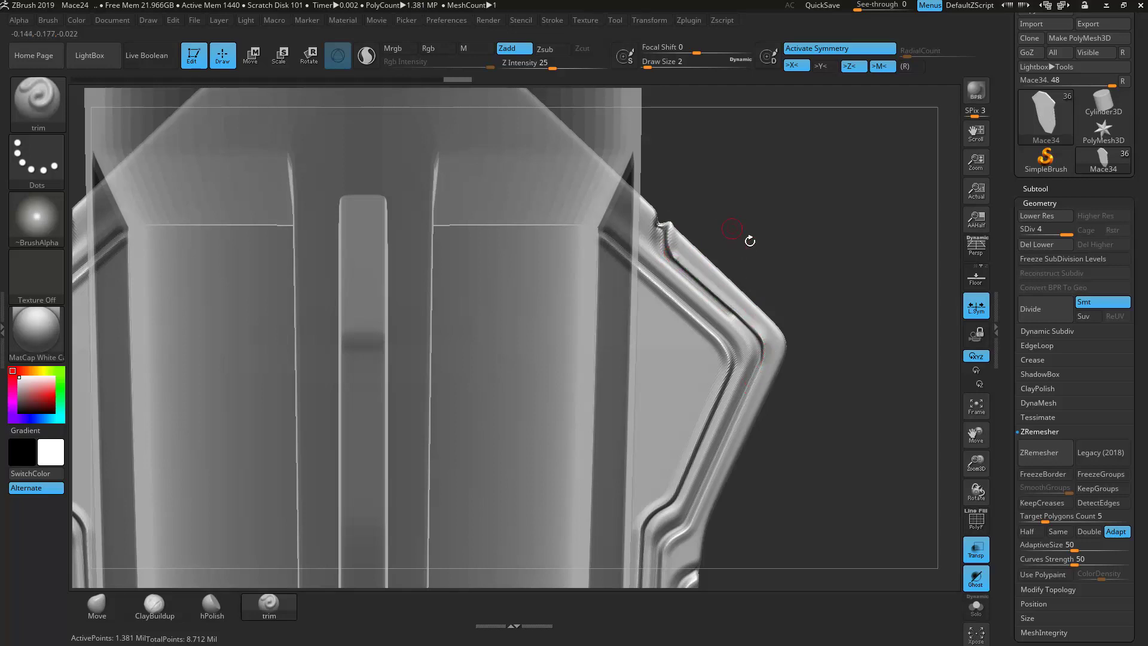
# Step: Carve a short recessed slot beside the outer groove on the fin's upper slanted section
pyautogui.press('f')
pyautogui.moveTo(841, 273)
pyautogui.keyDown('alt'); pyautogui.mouseDown()
pyautogui.moveTo(692, 267)
pyautogui.moveTo(746, 334)
pyautogui.mouseUp(); pyautogui.keyUp('alt')
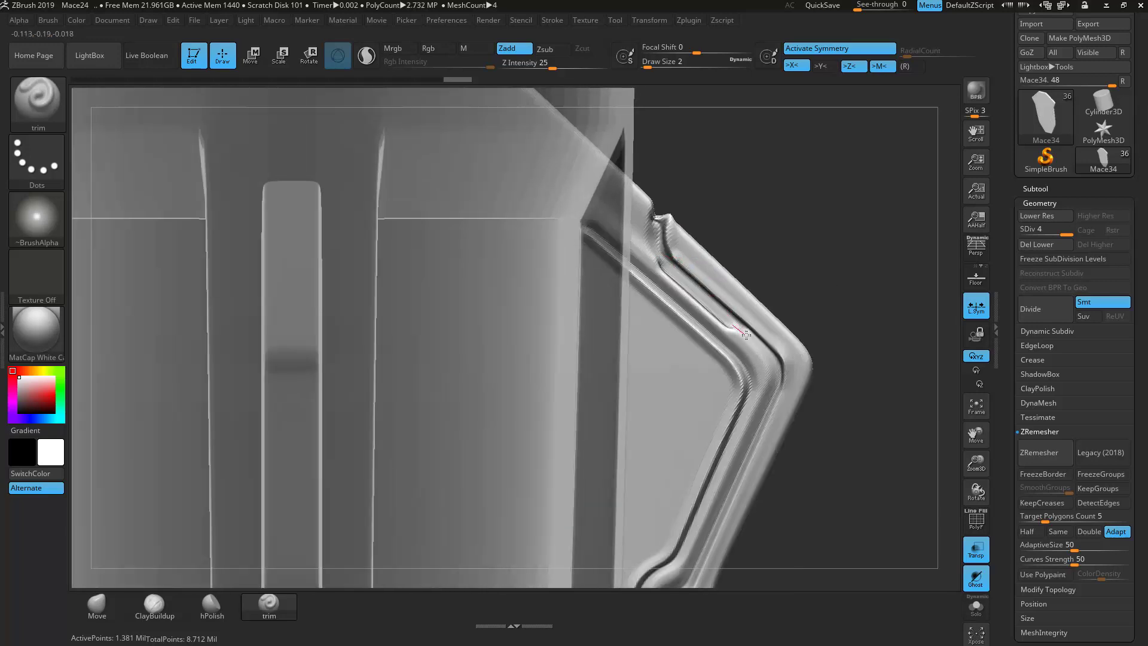
pyautogui.moveTo(691, 311)
pyautogui.mouseDown()
pyautogui.moveTo(656, 257)
pyautogui.moveTo(737, 328)
pyautogui.mouseUp()
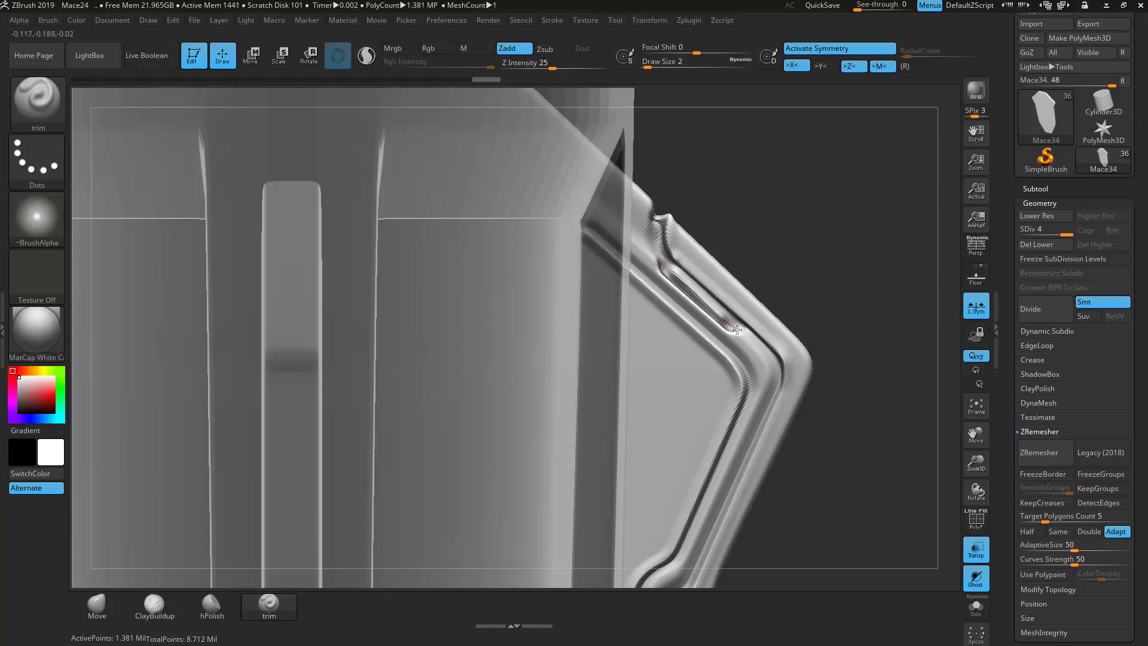
pyautogui.moveTo(669, 272); pyautogui.dragTo(662, 262)
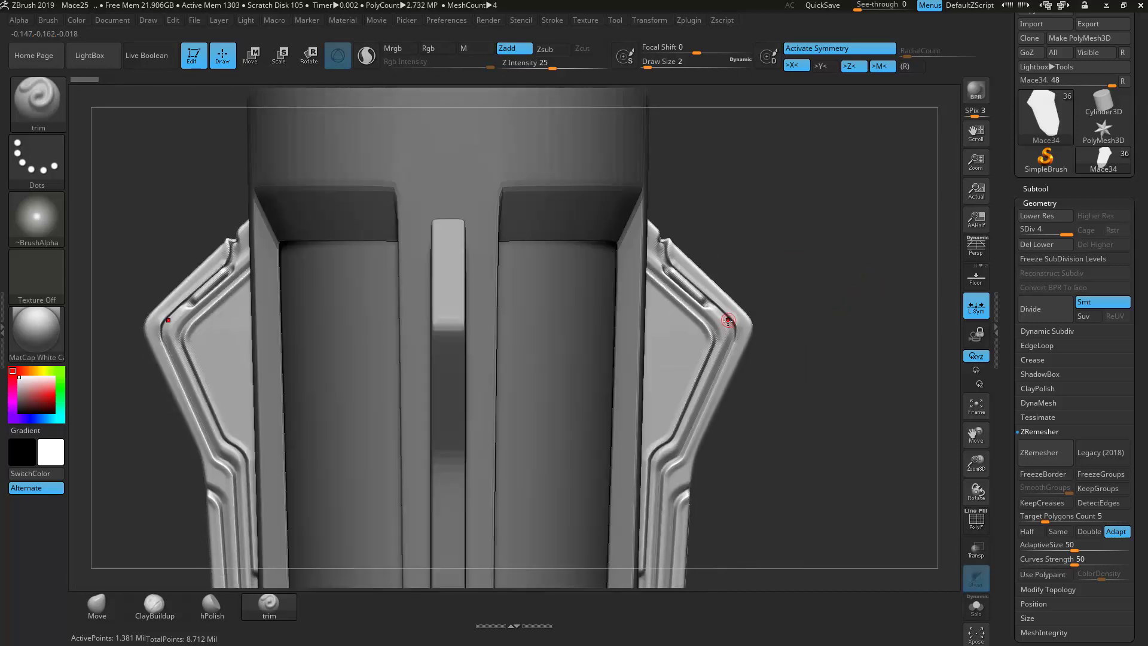
# Step: Divide the ribbed sleeve subtool Mace14 once, then ZRemesh it with a target polygon count of 10 and X and Z symmetry active
pyautogui.keyDown('alt'); pyautogui.click(601, 237); pyautogui.keyUp('alt')
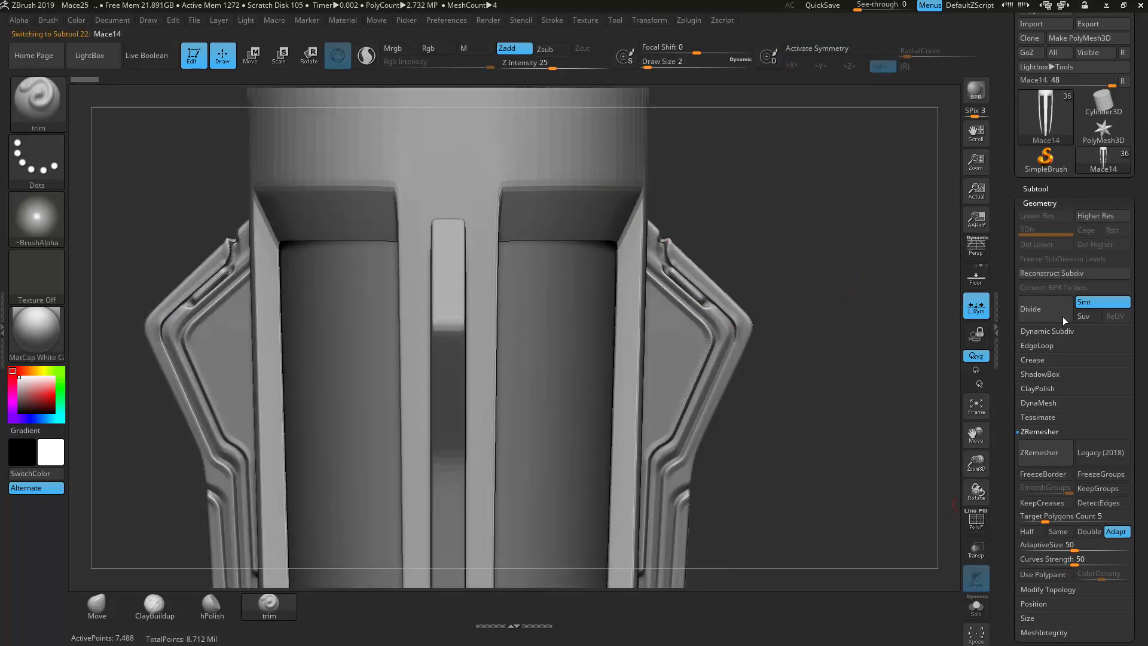
pyautogui.click(1038, 307)
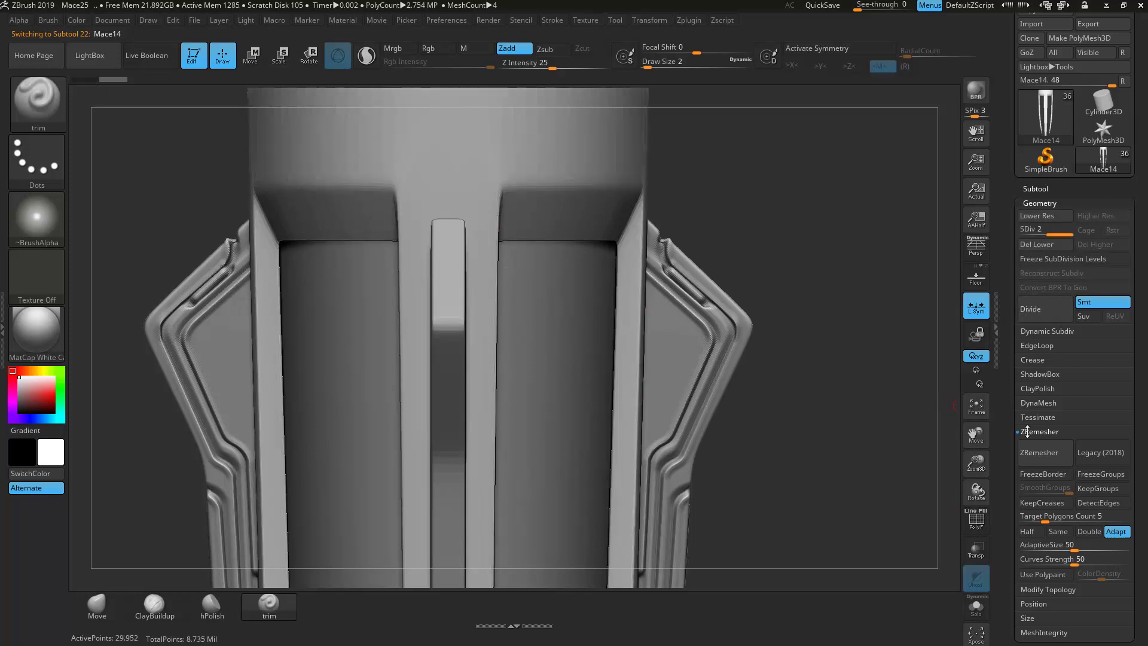
pyautogui.moveTo(1080, 516); pyautogui.dragTo(1074, 515)
pyautogui.write('10')
pyautogui.press('Return')
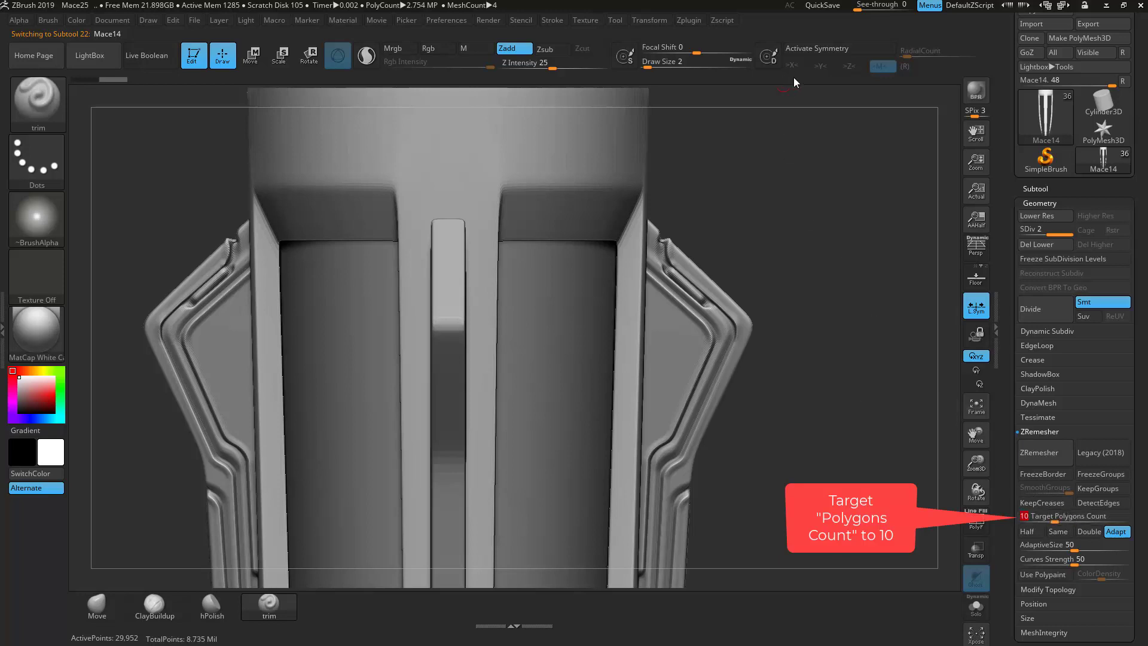
pyautogui.click(819, 48)
pyautogui.click(849, 66)
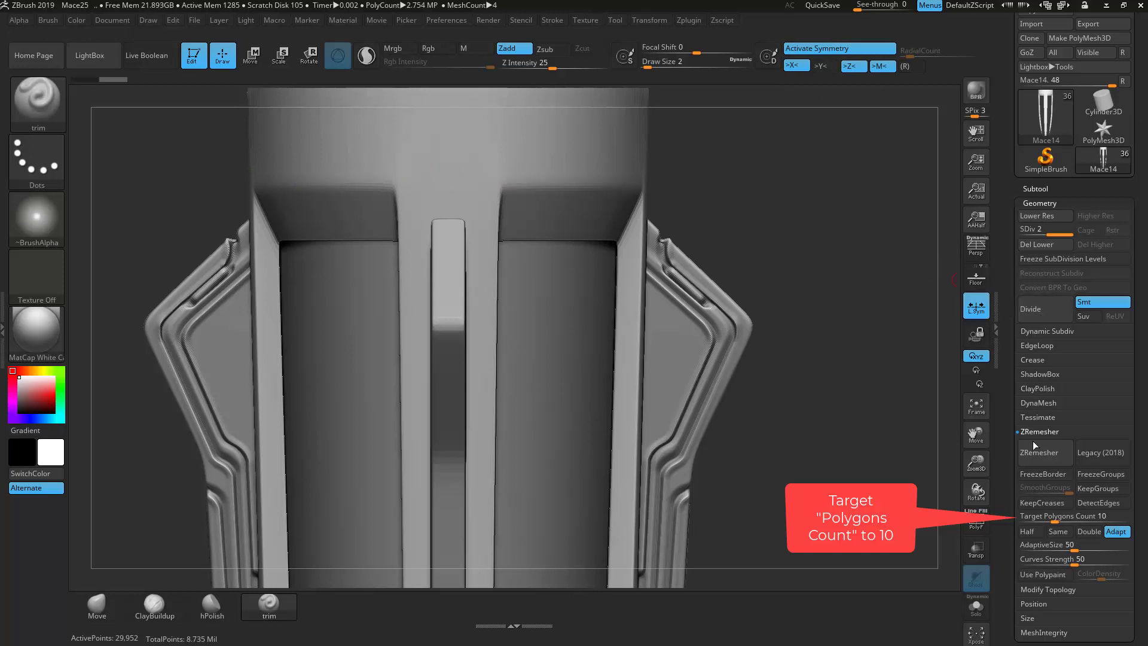
pyautogui.click(1042, 453)
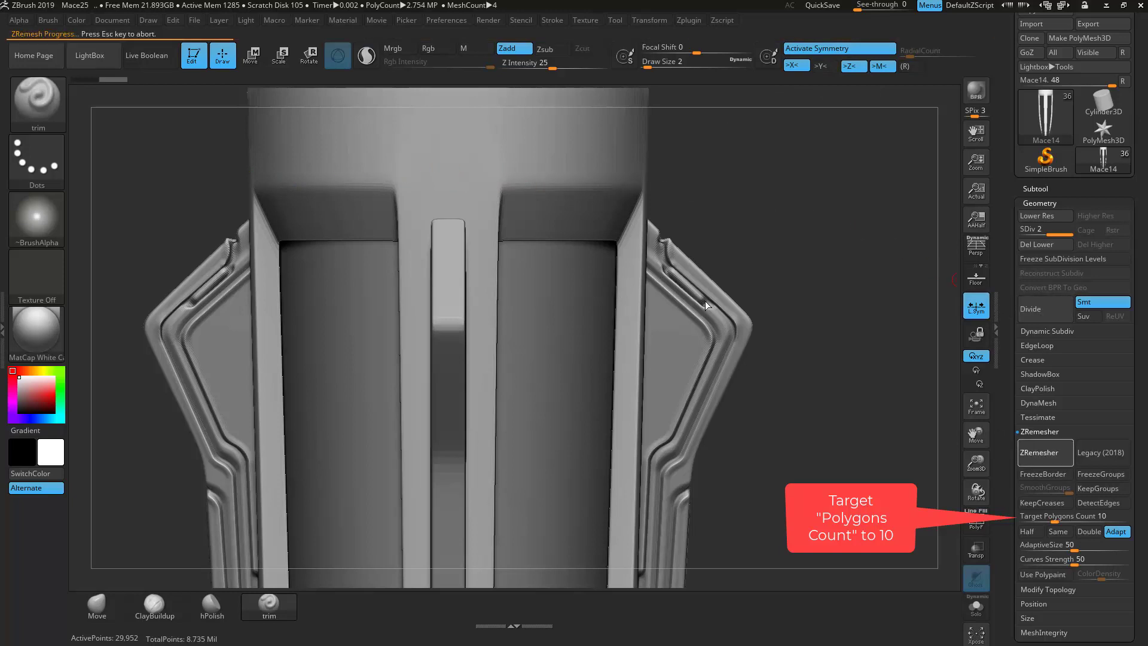
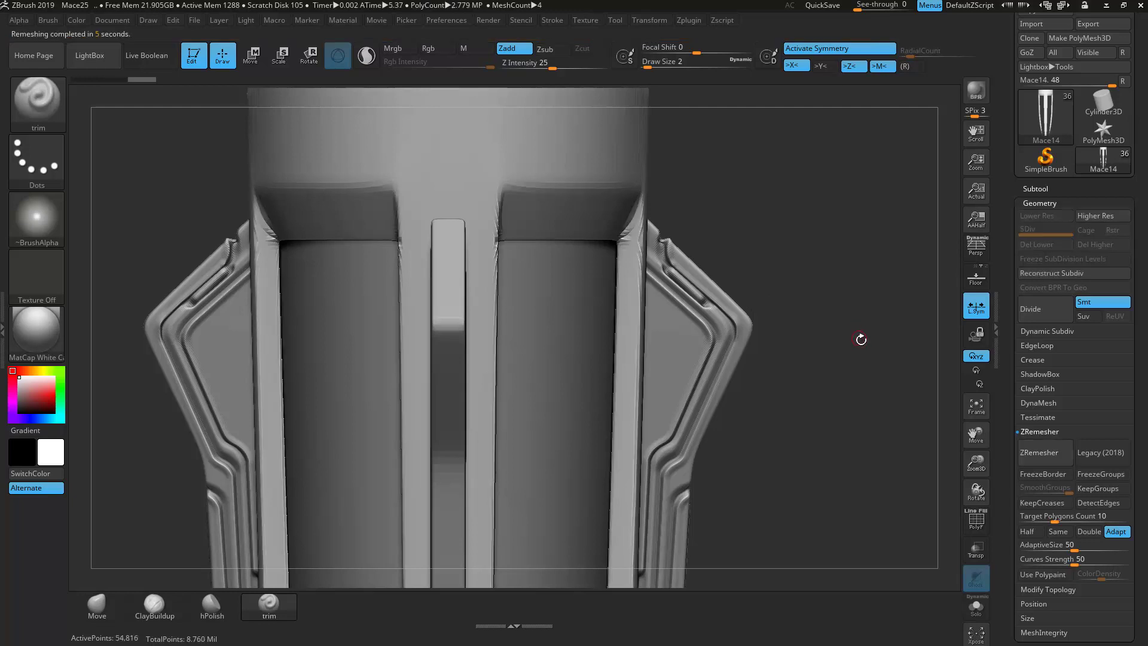
# Step: Divide the remeshed sleeve to subdivision level 2
pyautogui.keyDown('ctrl'); pyautogui.moveTo(872, 348); pyautogui.dragTo(789, 337, button='right'); pyautogui.keyUp('ctrl')
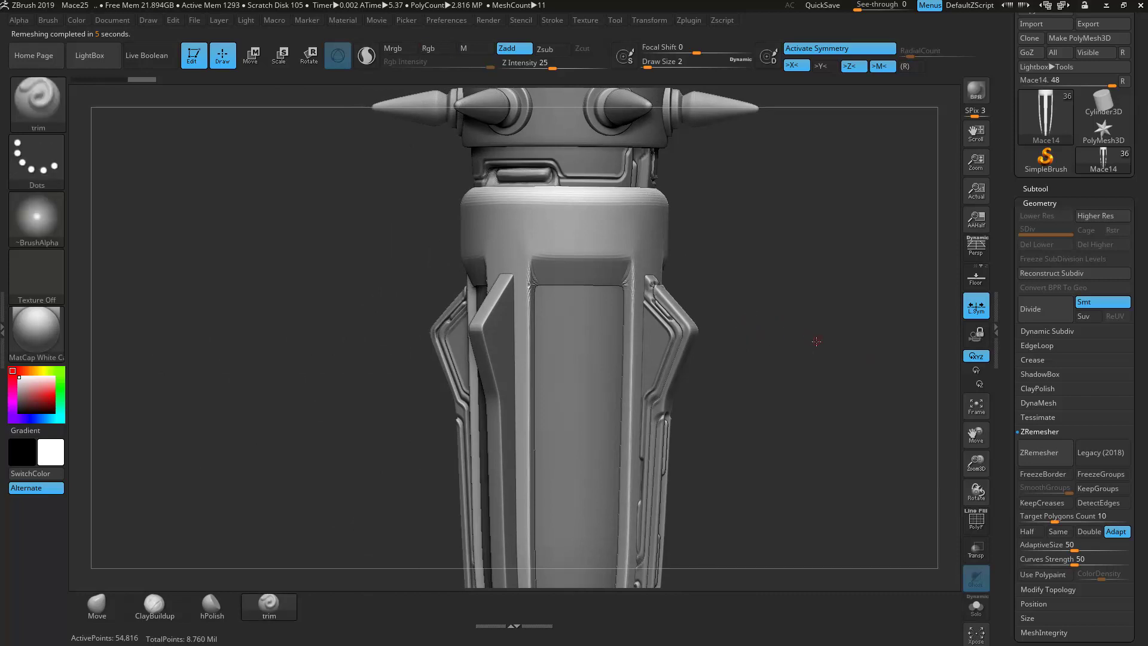
pyautogui.keyDown('ctrl'); pyautogui.moveTo(817, 341); pyautogui.dragTo(821, 358, button='right'); pyautogui.keyUp('ctrl')
pyautogui.hotkey('ctrl', 'd')
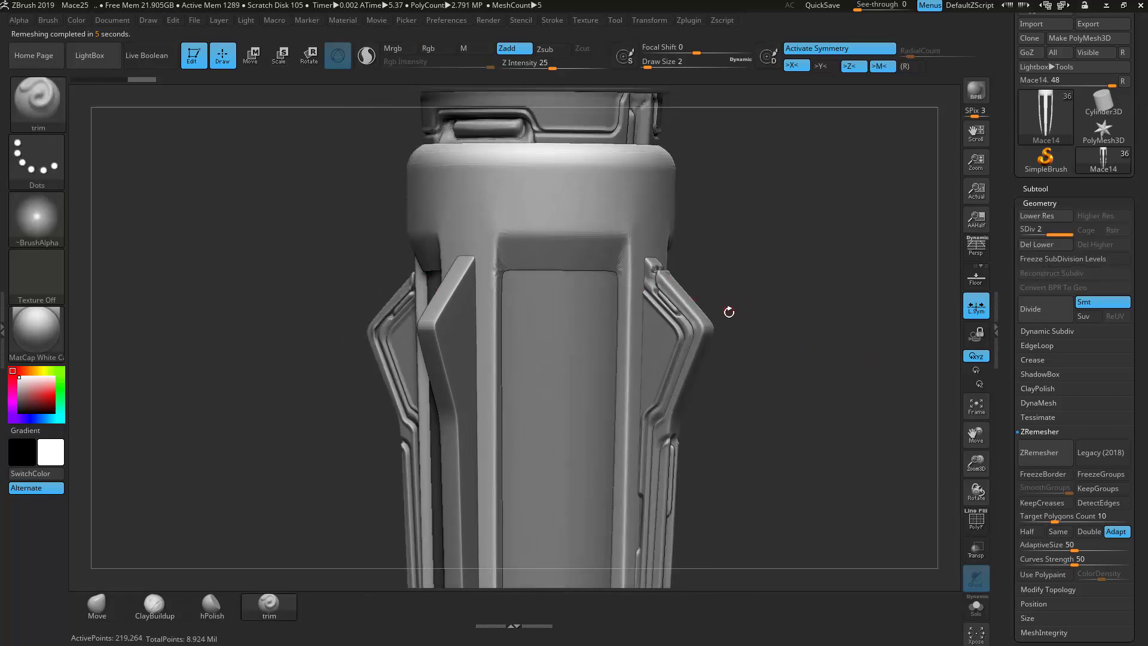
# Step: Set the draw size to 4 and smooth the upper corners of the sleeve's rectangular openings
pyautogui.press('space')
pyautogui.click(600, 256)
pyautogui.moveTo(771, 225); pyautogui.dragTo(482, 264, button='right')
pyautogui.rightClick(482, 264)
pyautogui.click(487, 264)
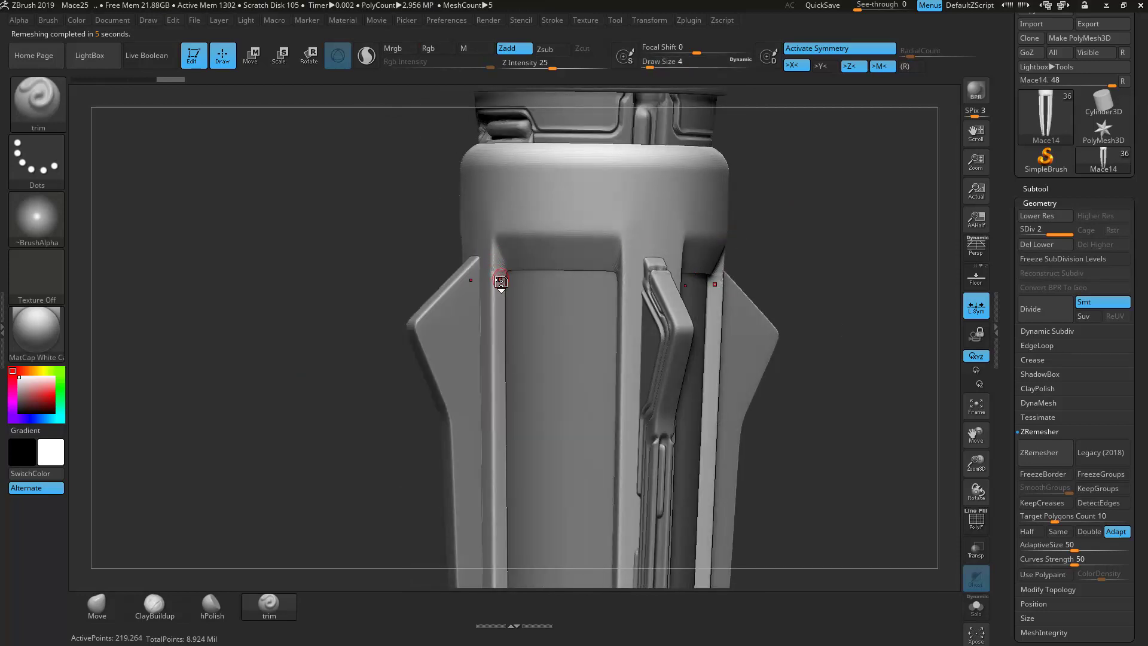
pyautogui.moveTo(499, 271)
pyautogui.keyDown('shift'); pyautogui.mouseDown()
pyautogui.moveTo(498, 254)
pyautogui.moveTo(492, 267)
pyautogui.mouseUp(); pyautogui.keyUp('shift')
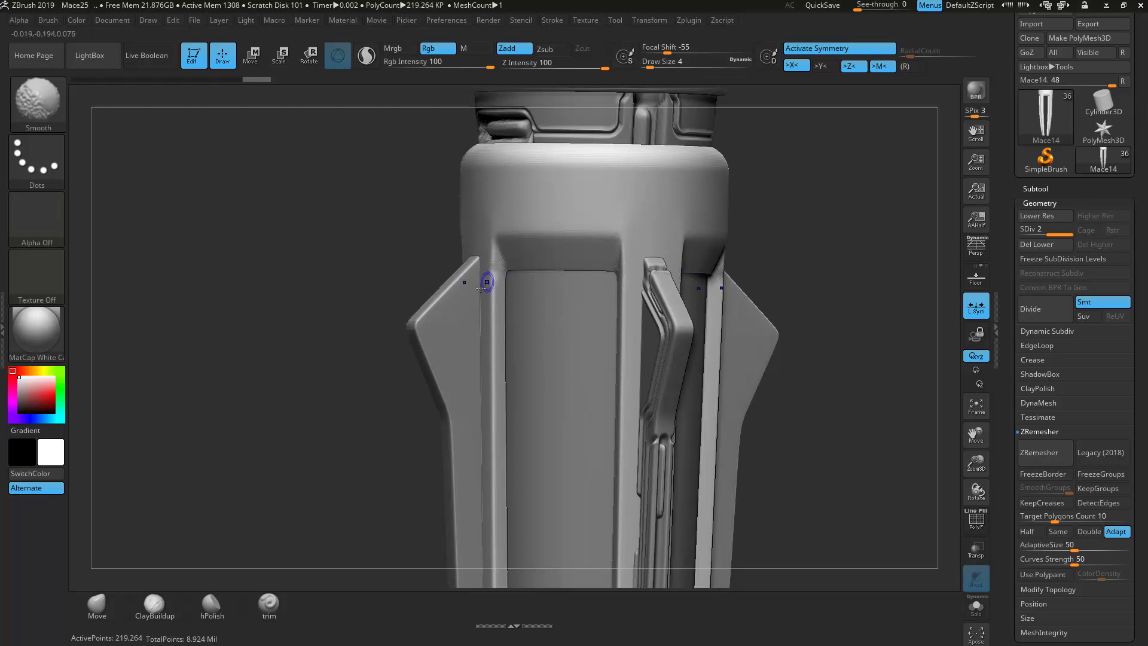
pyautogui.moveTo(861, 215); pyautogui.dragTo(712, 217, button='right')
pyautogui.keyDown('shift'); pyautogui.moveTo(626, 268); pyautogui.dragTo(617, 274); pyautogui.keyUp('shift')
pyautogui.moveTo(849, 209); pyautogui.dragTo(779, 225, button='right')
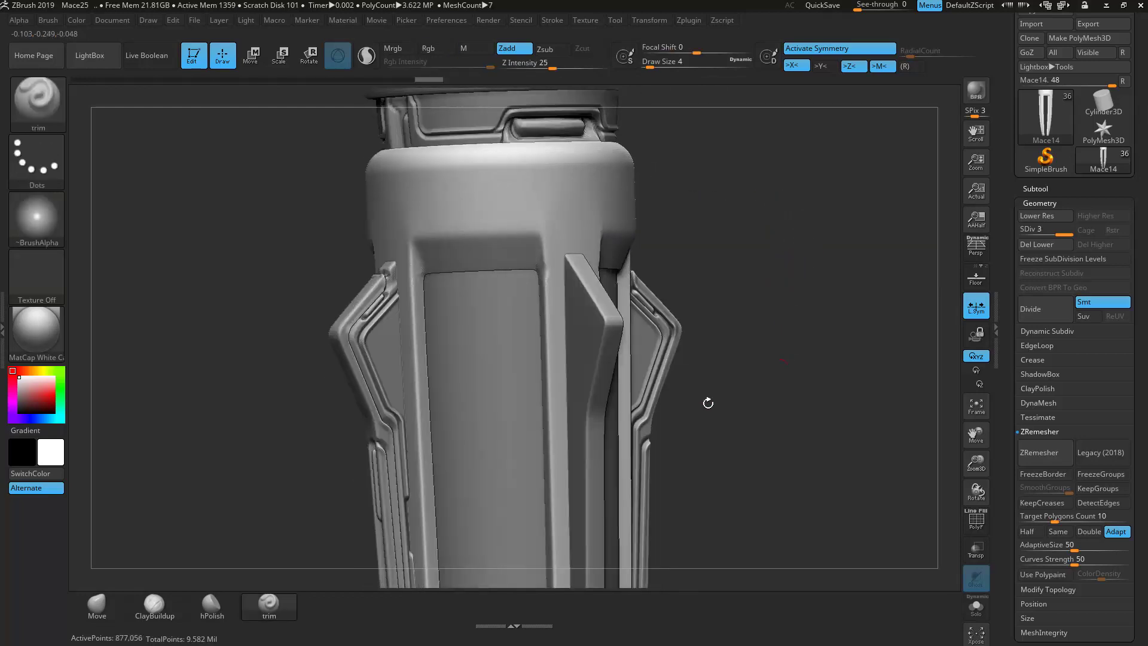
# Step: Divide the sleeve to subdivision level 3 and save the project
pyautogui.press('d')
pyautogui.keyDown('shift'); pyautogui.moveTo(673, 410); pyautogui.dragTo(791, 397, button='right'); pyautogui.keyUp('shift')
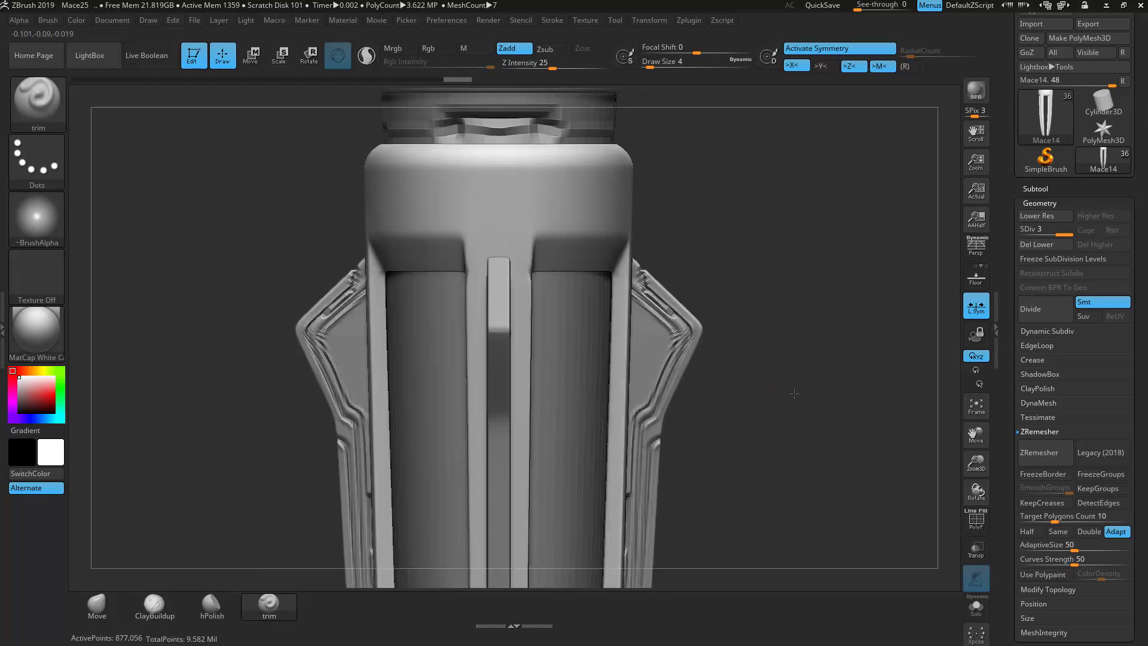
pyautogui.hotkey('ctrl', 's')
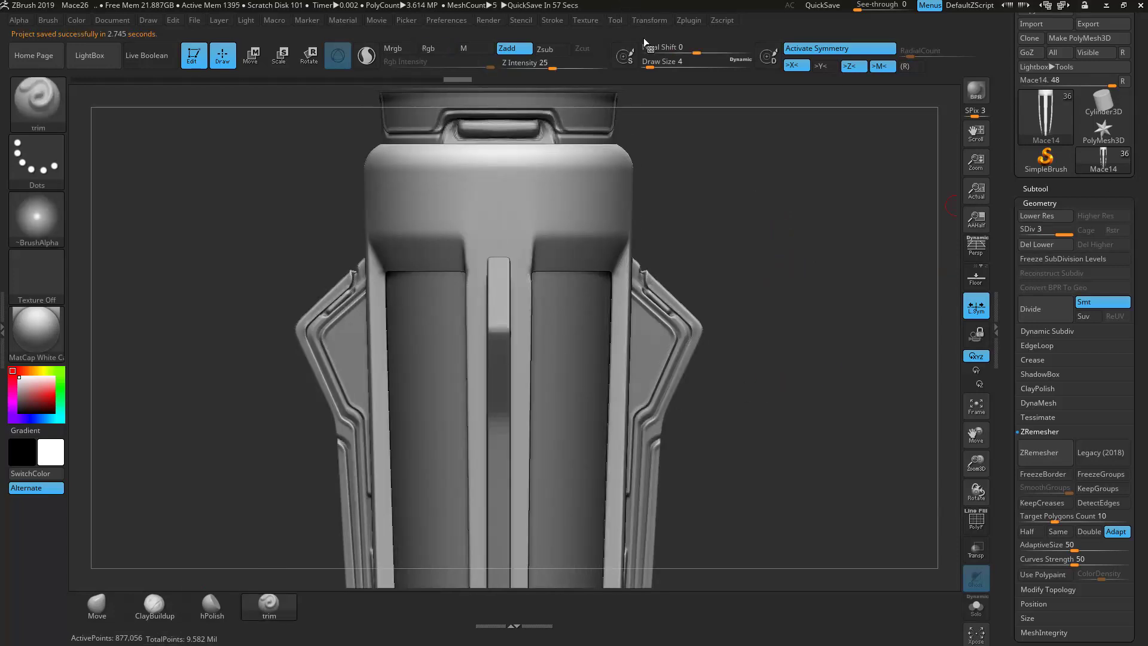
# Step: Isolate the sleeve, set the draw size to 2, and carve a groove across the collar's front just below its rounded upper rim
pyautogui.click(976, 608)
pyautogui.moveTo(797, 377)
pyautogui.keyDown('ctrl'); pyautogui.mouseDown(button='right')
pyautogui.moveTo(782, 292)
pyautogui.moveTo(908, 525)
pyautogui.mouseUp(button='right'); pyautogui.keyUp('ctrl')
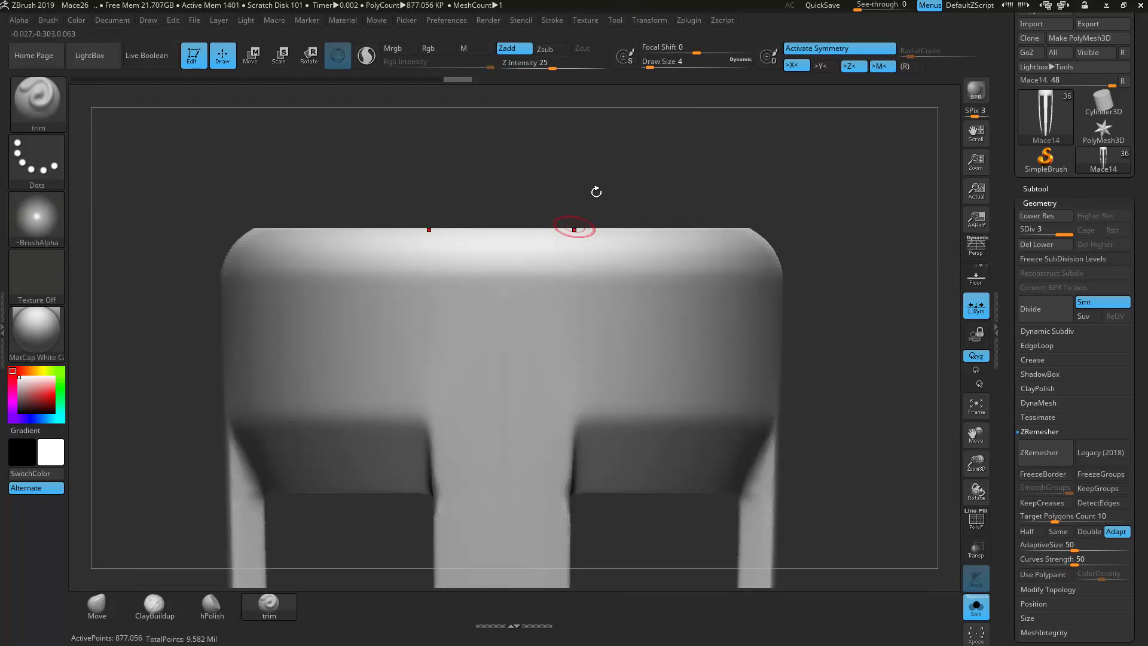
pyautogui.click(668, 62)
pyautogui.write('2')
pyautogui.press('Return')
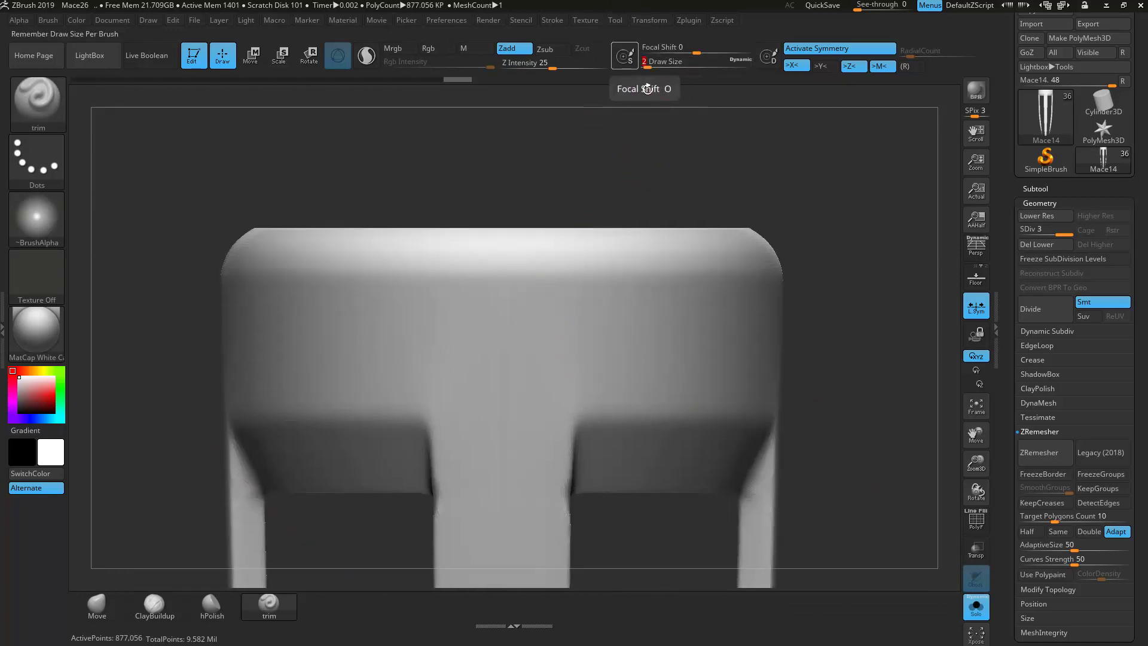
pyautogui.moveTo(380, 273)
pyautogui.mouseDown()
pyautogui.moveTo(456, 274)
pyautogui.moveTo(473, 299)
pyautogui.moveTo(544, 293)
pyautogui.moveTo(583, 272)
pyautogui.mouseUp()
pyautogui.moveTo(781, 273); pyautogui.dragTo(788, 272)
# Step: Carve the rim groove with a raised middle on the collar's adjacent side, and add a parallel groove below it on both sides
pyautogui.keyDown('shift'); pyautogui.moveTo(856, 264); pyautogui.dragTo(677, 253); pyautogui.keyUp('shift')
pyautogui.keyDown('alt'); pyautogui.moveTo(643, 162); pyautogui.dragTo(462, 168); pyautogui.keyUp('alt')
pyautogui.moveTo(332, 283)
pyautogui.mouseDown()
pyautogui.moveTo(511, 278)
pyautogui.moveTo(541, 251)
pyautogui.moveTo(658, 258)
pyautogui.moveTo(672, 280)
pyautogui.mouseUp()
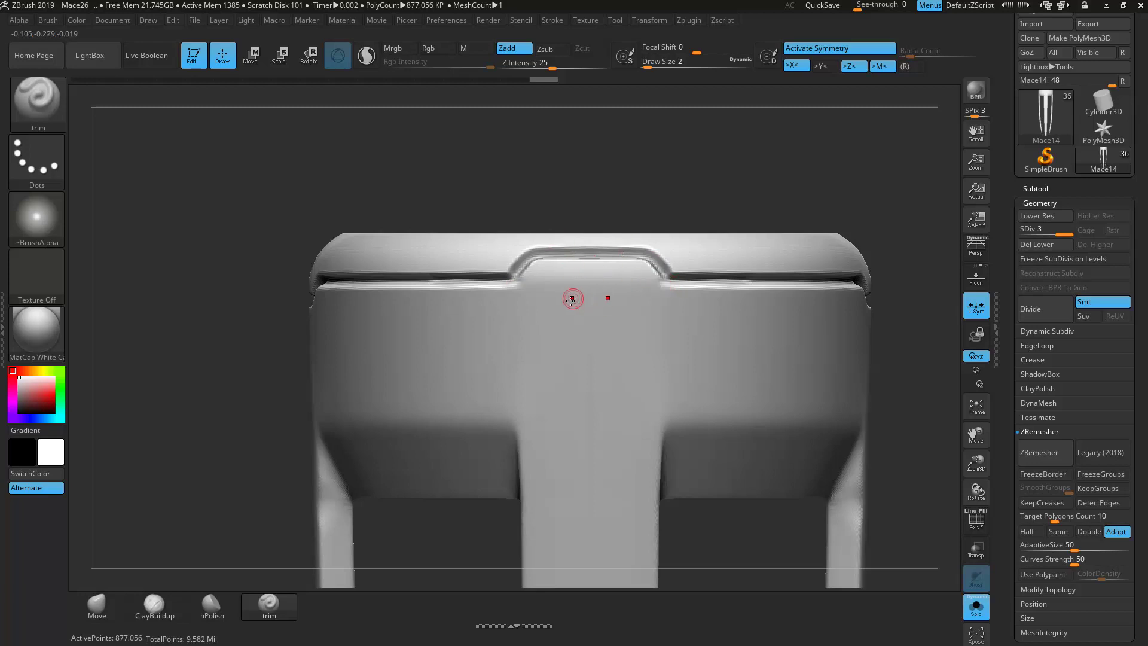
pyautogui.moveTo(339, 298)
pyautogui.mouseDown()
pyautogui.moveTo(522, 298)
pyautogui.moveTo(554, 273)
pyautogui.moveTo(590, 279)
pyautogui.mouseUp()
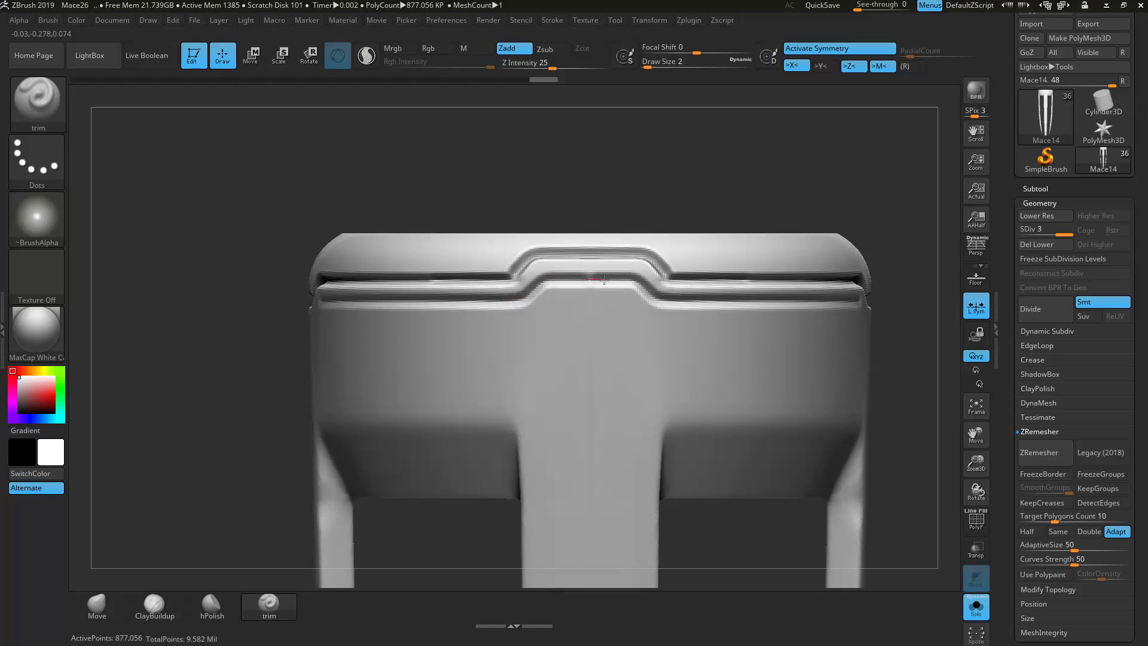
pyautogui.moveTo(833, 195)
pyautogui.mouseDown()
pyautogui.moveTo(777, 152)
pyautogui.moveTo(736, 161)
pyautogui.mouseUp()
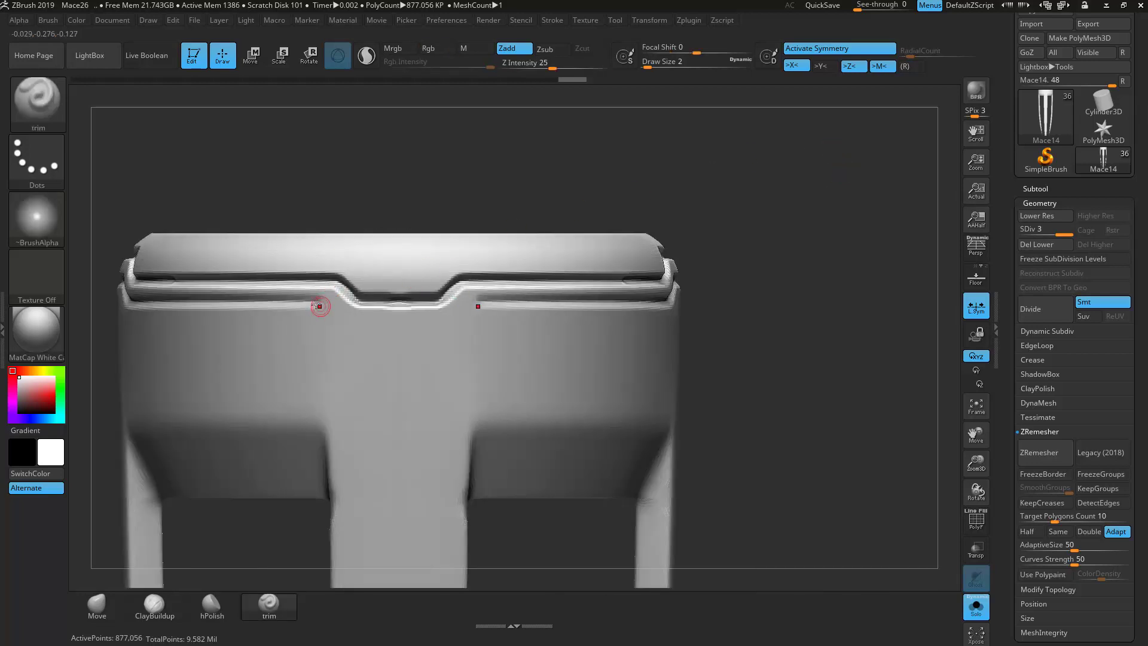
pyautogui.moveTo(305, 295)
pyautogui.mouseDown()
pyautogui.moveTo(377, 319)
pyautogui.moveTo(450, 319)
pyautogui.mouseUp()
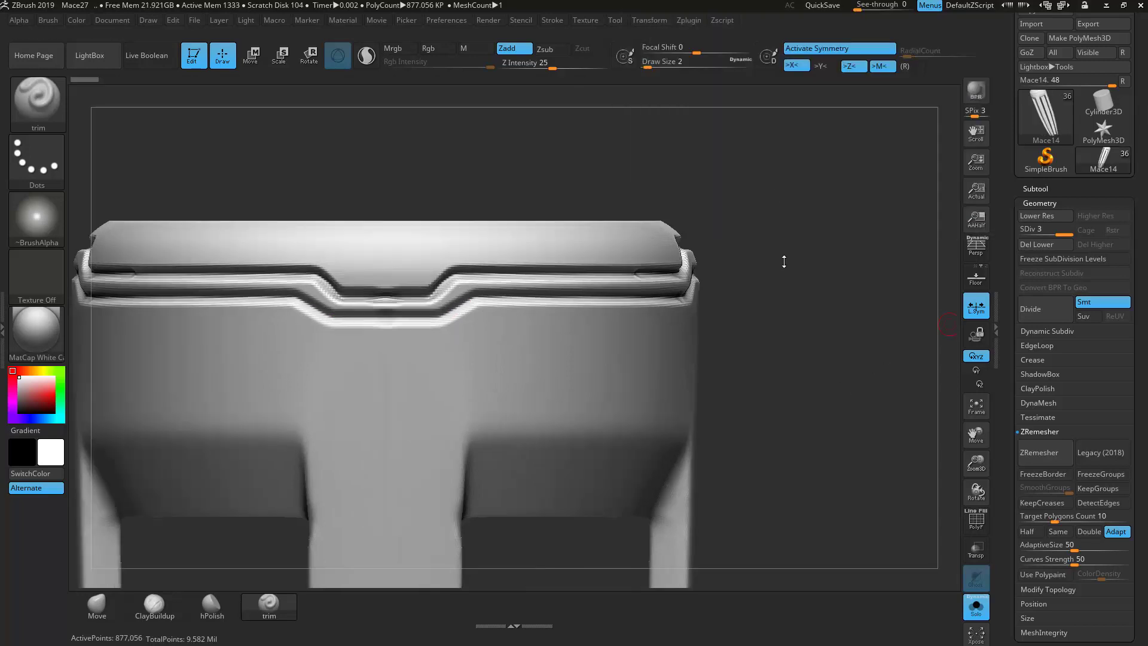
# Step: Frame the sleeve lengthwise and show the other mace parts again with transparency and Ghost enabled
pyautogui.press('f')
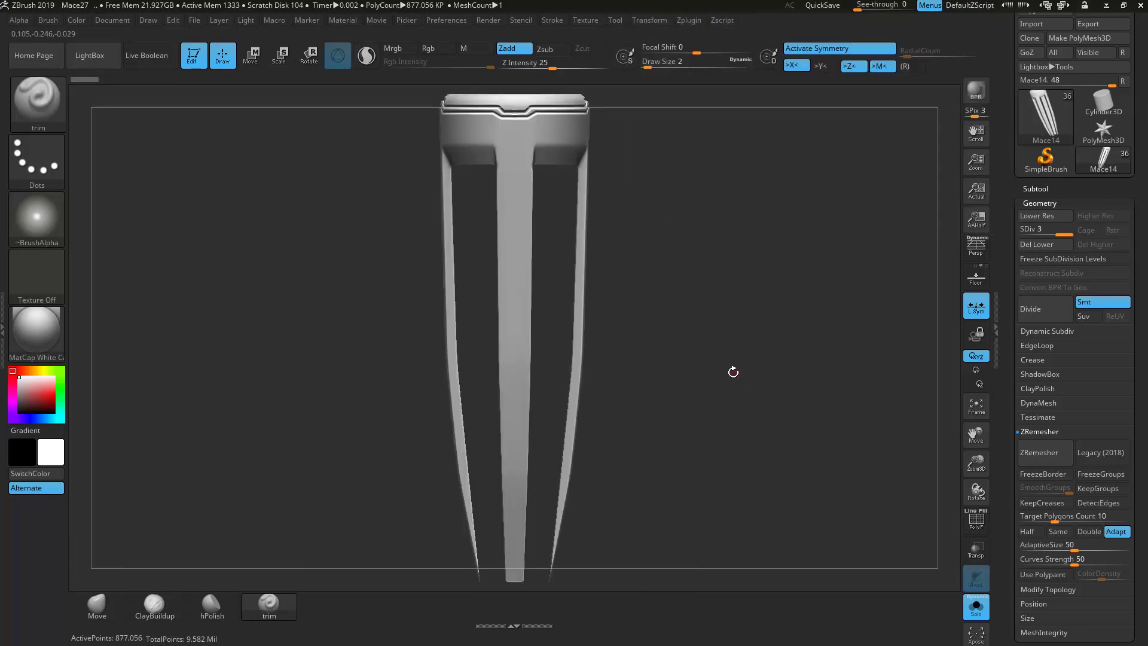
pyautogui.moveTo(726, 407)
pyautogui.mouseDown()
pyautogui.moveTo(784, 255)
pyautogui.moveTo(727, 309)
pyautogui.moveTo(768, 325)
pyautogui.mouseUp()
pyautogui.moveTo(695, 512)
pyautogui.keyDown('alt'); pyautogui.mouseDown()
pyautogui.moveTo(774, 538)
pyautogui.moveTo(722, 549)
pyautogui.mouseUp(); pyautogui.keyUp('alt')
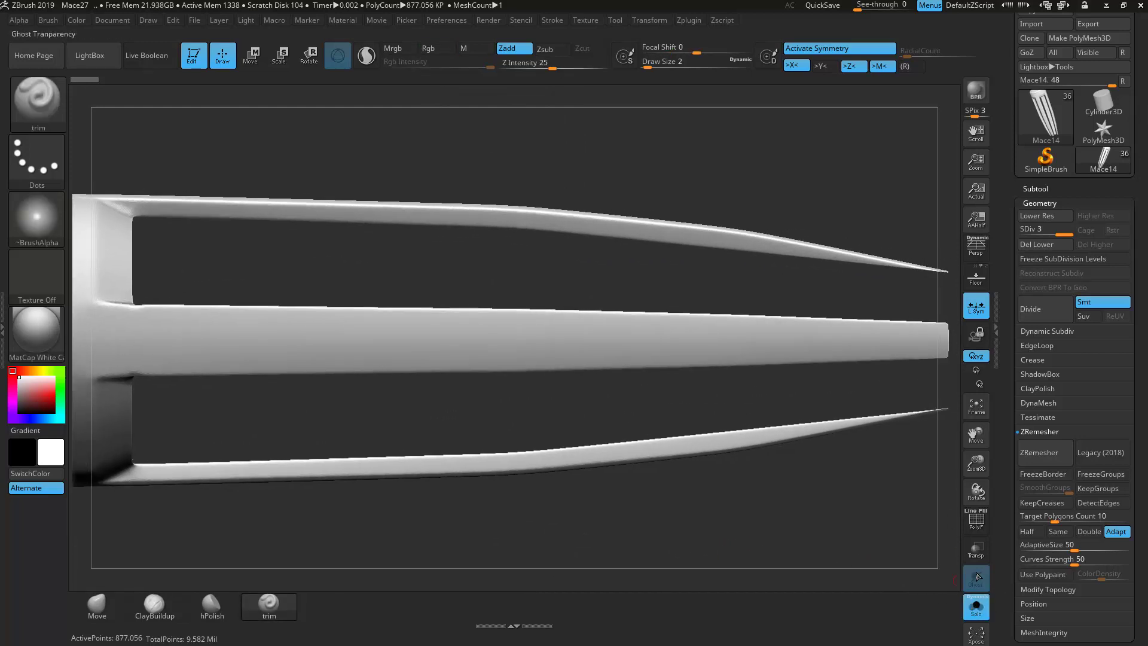
pyautogui.click(974, 607)
pyautogui.click(976, 549)
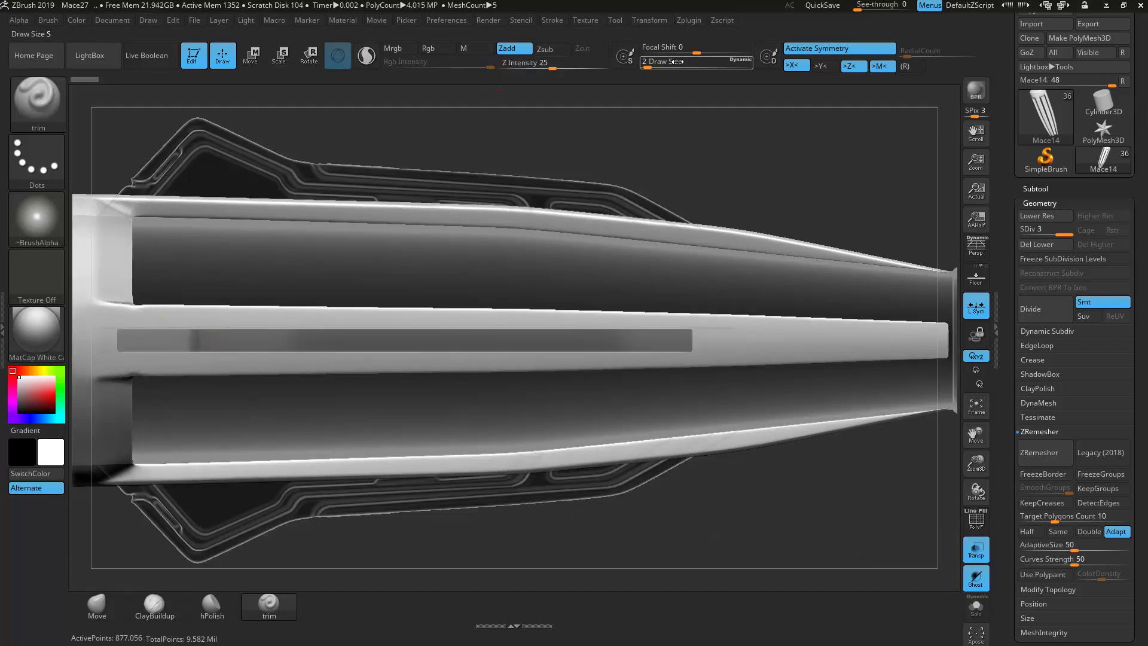
# Step: Set the draw size to 8 and carve a long, round-ended slot along the middle of the sleeve's ribs
pyautogui.moveTo(678, 63); pyautogui.dragTo(652, 66)
pyautogui.moveTo(188, 337); pyautogui.dragTo(656, 339)
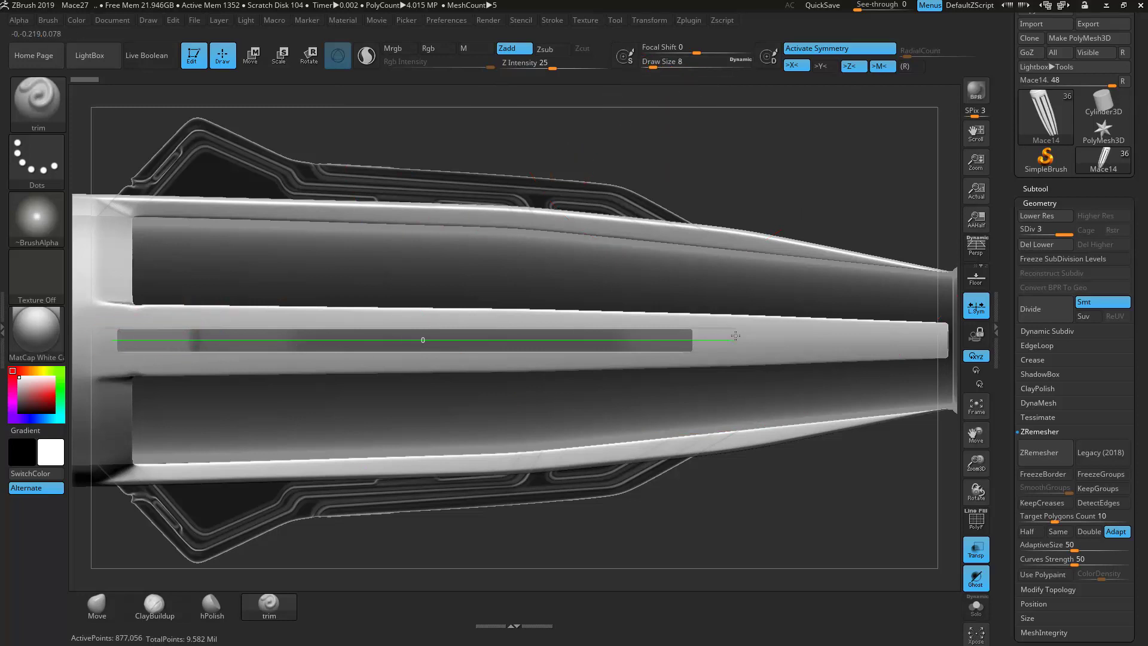
pyautogui.moveTo(736, 336); pyautogui.dragTo(736, 337)
pyautogui.moveTo(758, 153); pyautogui.dragTo(728, 311)
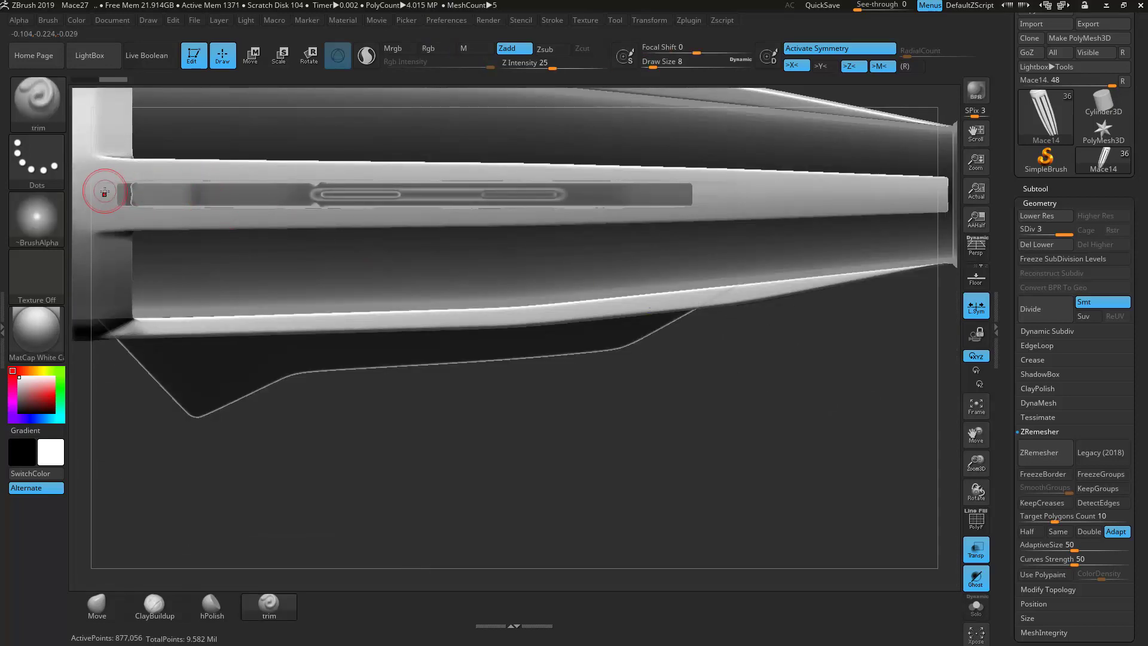
pyautogui.moveTo(105, 193); pyautogui.dragTo(713, 195)
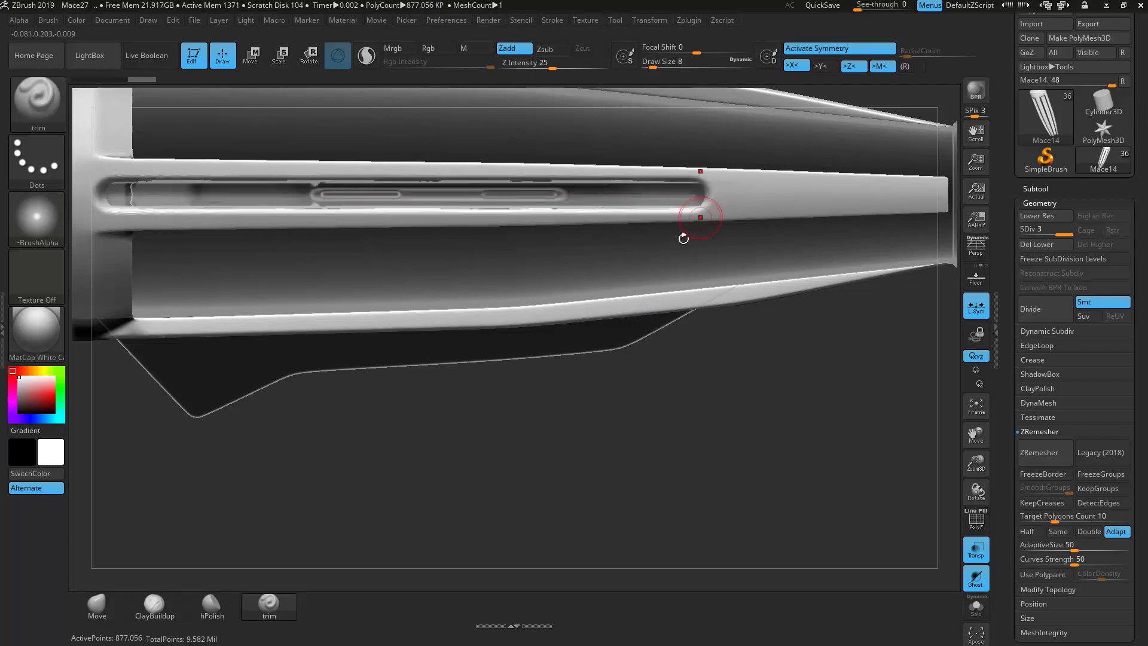
# Step: Set the draw size to 2 and carve thin border lines along both edges of the ribs, flanking the long slots
pyautogui.moveTo(684, 63); pyautogui.dragTo(647, 65)
pyautogui.keyDown('alt'); pyautogui.moveTo(604, 452); pyautogui.dragTo(631, 495); pyautogui.keyUp('alt')
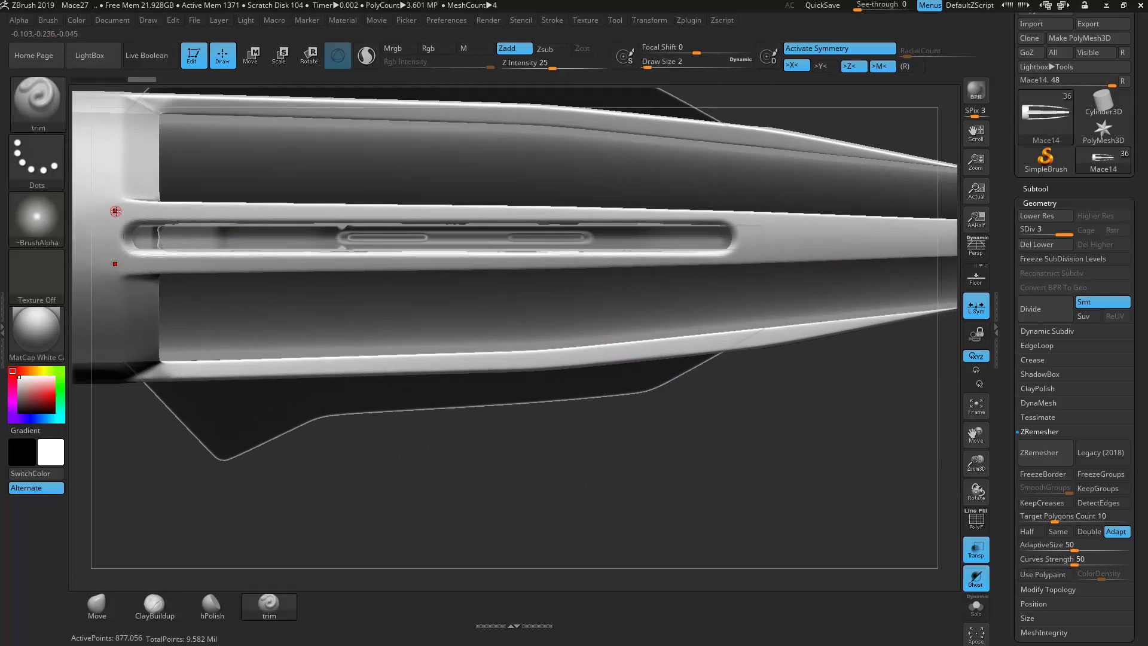
pyautogui.keyDown('ctrl'); pyautogui.keyDown('shift'); pyautogui.moveTo(117, 212); pyautogui.dragTo(741, 219); pyautogui.keyUp('shift'); pyautogui.keyUp('ctrl')
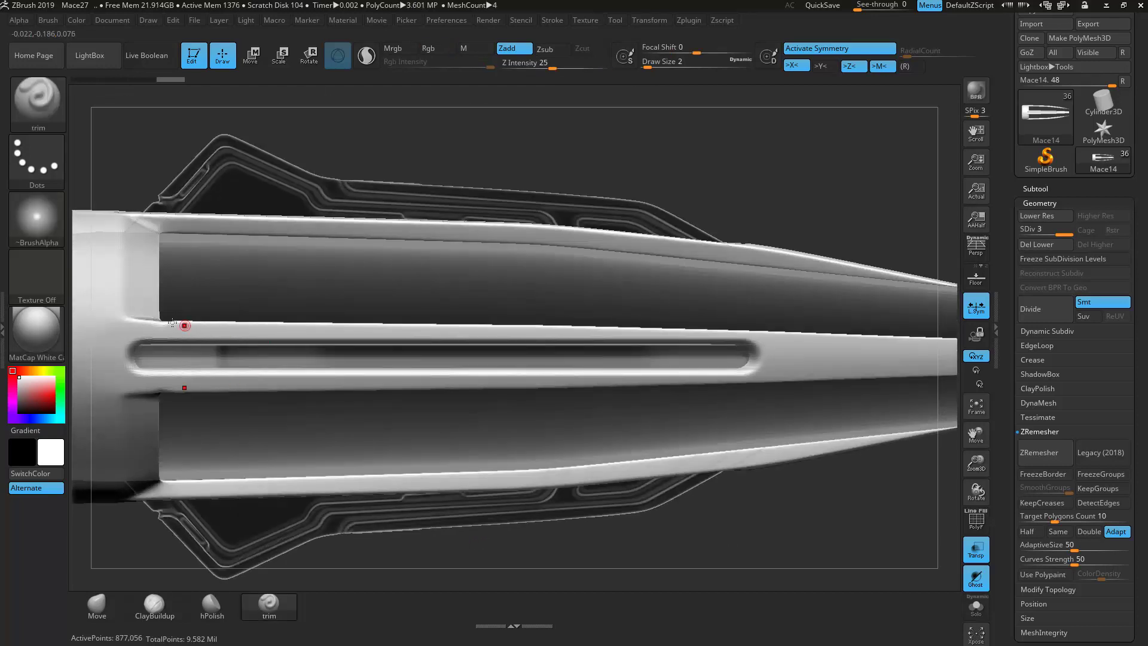
pyautogui.moveTo(143, 332)
pyautogui.mouseDown()
pyautogui.moveTo(744, 328)
pyautogui.moveTo(771, 353)
pyautogui.moveTo(752, 375)
pyautogui.mouseUp()
pyautogui.moveTo(770, 150); pyautogui.dragTo(609, 237)
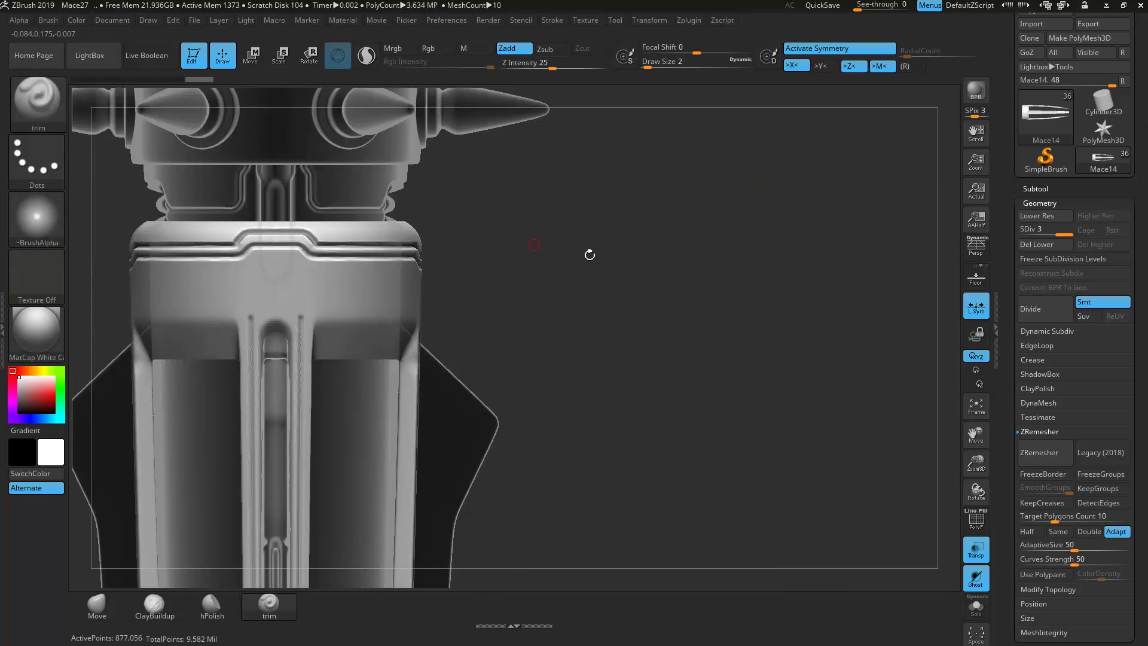
# Step: Carve a groove across the collar just above the rectangular openings, curving it at the corners into the border lines of the neighbouring ribs
pyautogui.moveTo(541, 284); pyautogui.dragTo(649, 289)
pyautogui.keyDown('alt'); pyautogui.moveTo(508, 273); pyautogui.dragTo(673, 255); pyautogui.keyUp('alt')
pyautogui.keyDown('alt'); pyautogui.moveTo(580, 313); pyautogui.dragTo(611, 88); pyautogui.keyUp('alt')
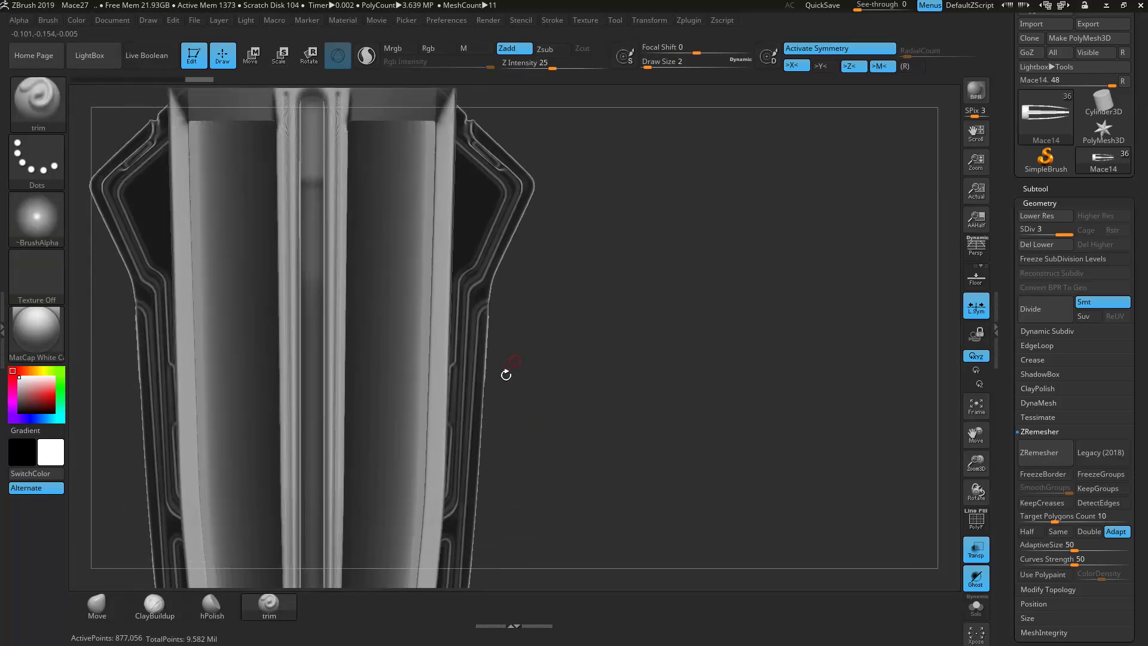
pyautogui.moveTo(553, 253); pyautogui.dragTo(539, 323)
pyautogui.keyDown('ctrl'); pyautogui.keyDown('shift'); pyautogui.moveTo(300, 294); pyautogui.dragTo(351, 294); pyautogui.keyUp('shift'); pyautogui.keyUp('ctrl')
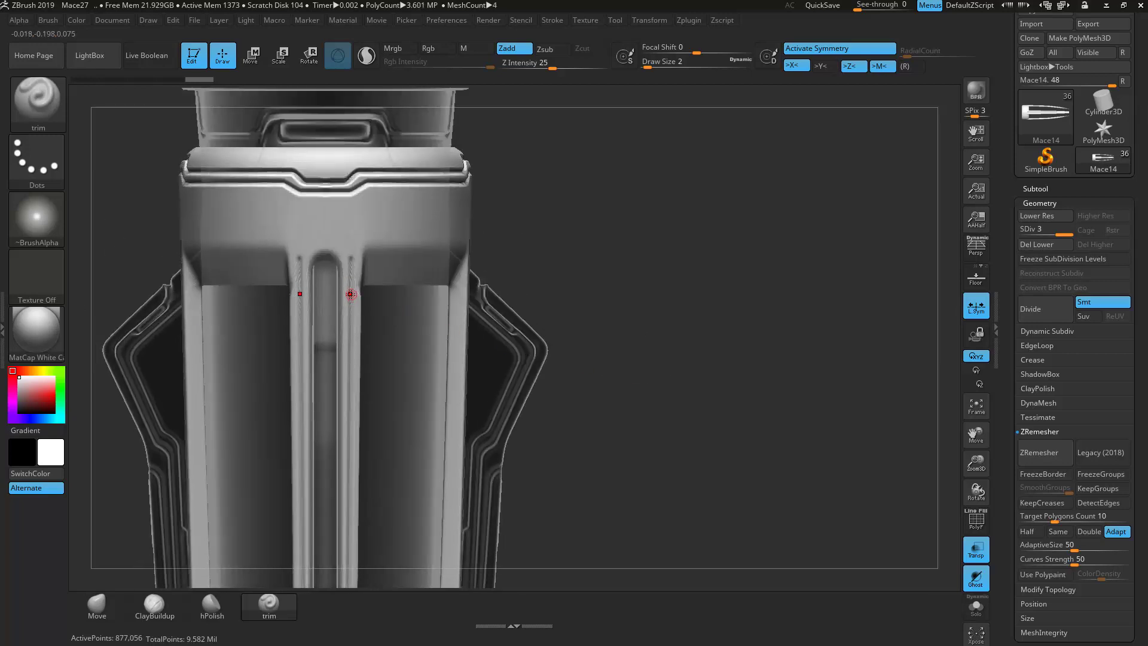
pyautogui.moveTo(350, 244)
pyautogui.keyDown('ctrl'); pyautogui.keyDown('shift'); pyautogui.mouseDown()
pyautogui.moveTo(351, 258)
pyautogui.moveTo(377, 232)
pyautogui.moveTo(451, 235)
pyautogui.mouseUp(); pyautogui.keyUp('shift'); pyautogui.keyUp('ctrl')
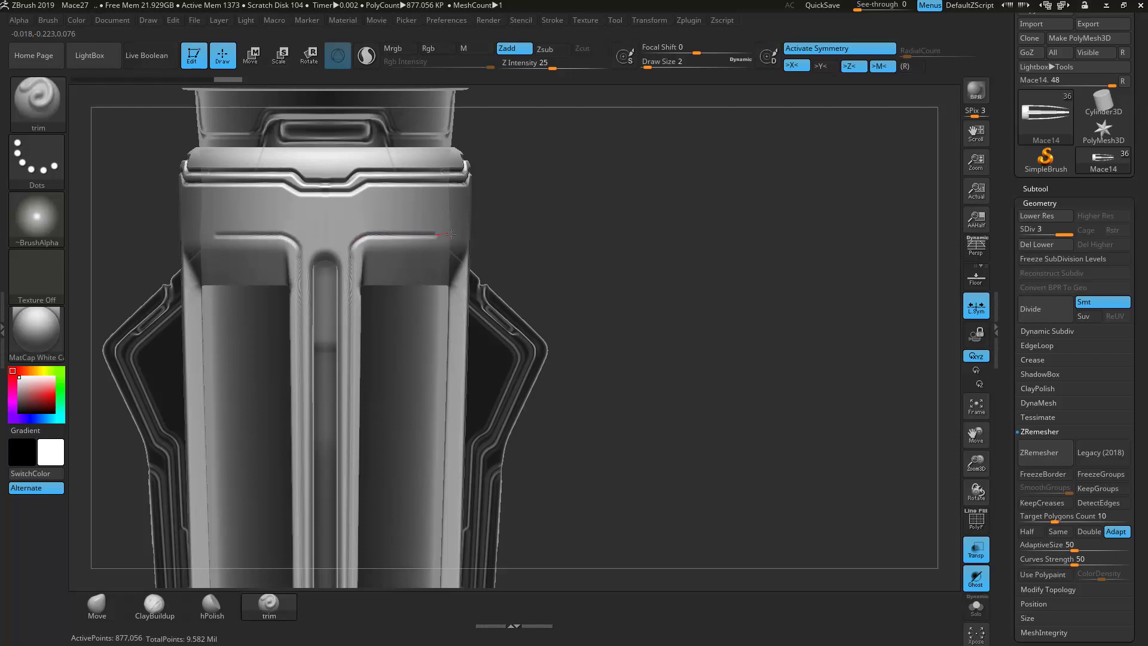
pyautogui.moveTo(587, 209)
pyautogui.mouseDown()
pyautogui.moveTo(505, 207)
pyautogui.moveTo(461, 236)
pyautogui.mouseUp()
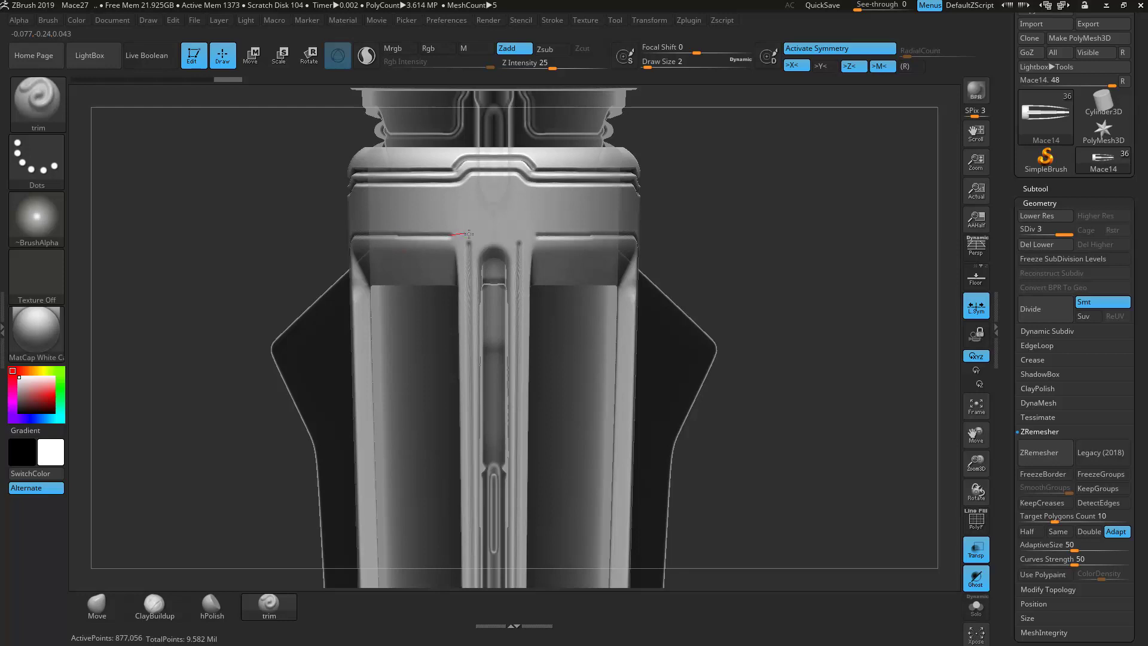
pyautogui.hotkey('ctrl', 'z')
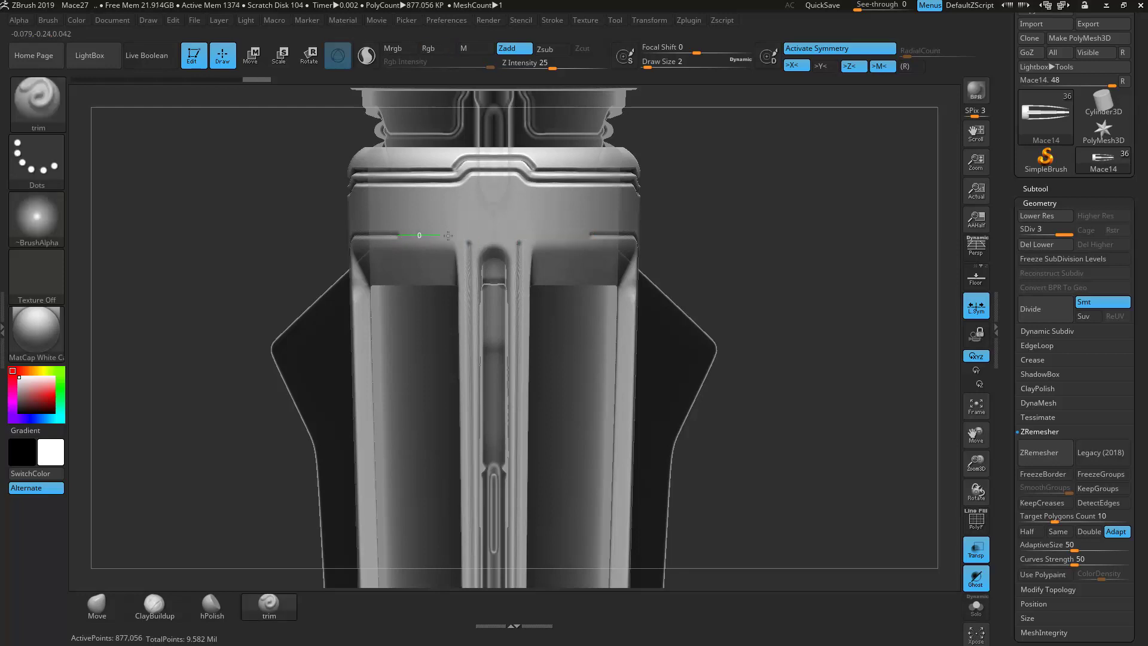
pyautogui.keyDown('shift'); pyautogui.moveTo(467, 237); pyautogui.dragTo(475, 241); pyautogui.keyUp('shift')
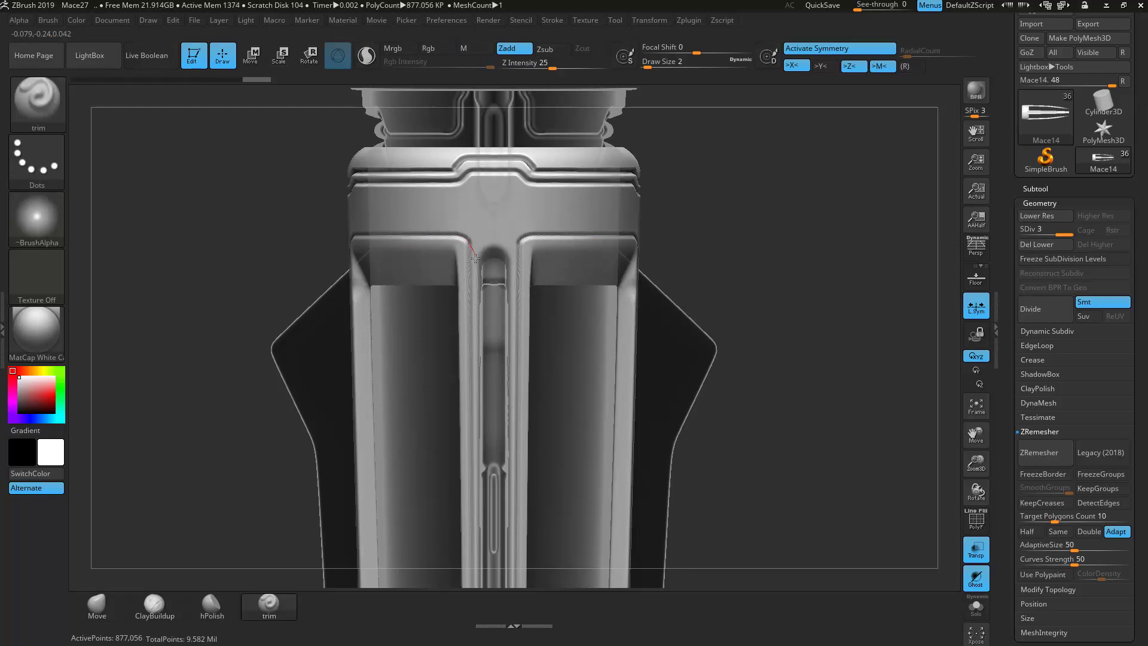
# Step: Isolate the sleeve and retrace the border lines around the long slots on two adjacent ribs, following their rounded ends
pyautogui.keyDown('alt'); pyautogui.moveTo(814, 304); pyautogui.dragTo(640, 251); pyautogui.keyUp('alt')
pyautogui.moveTo(648, 359); pyautogui.dragTo(878, 400)
pyautogui.click(976, 605)
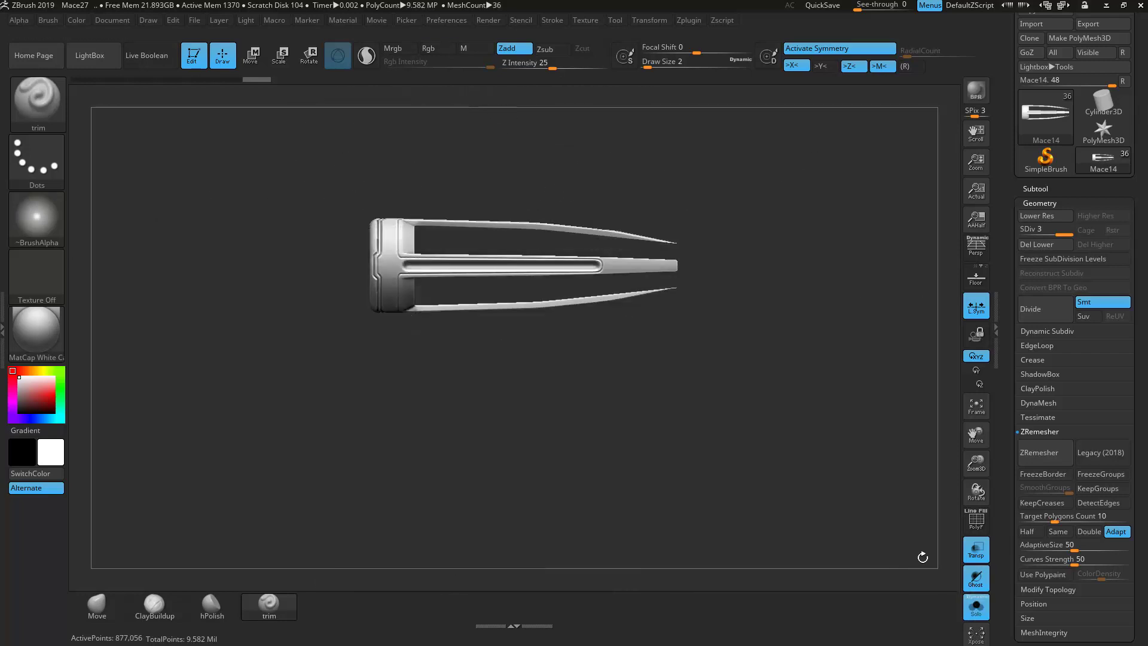
pyautogui.press('f')
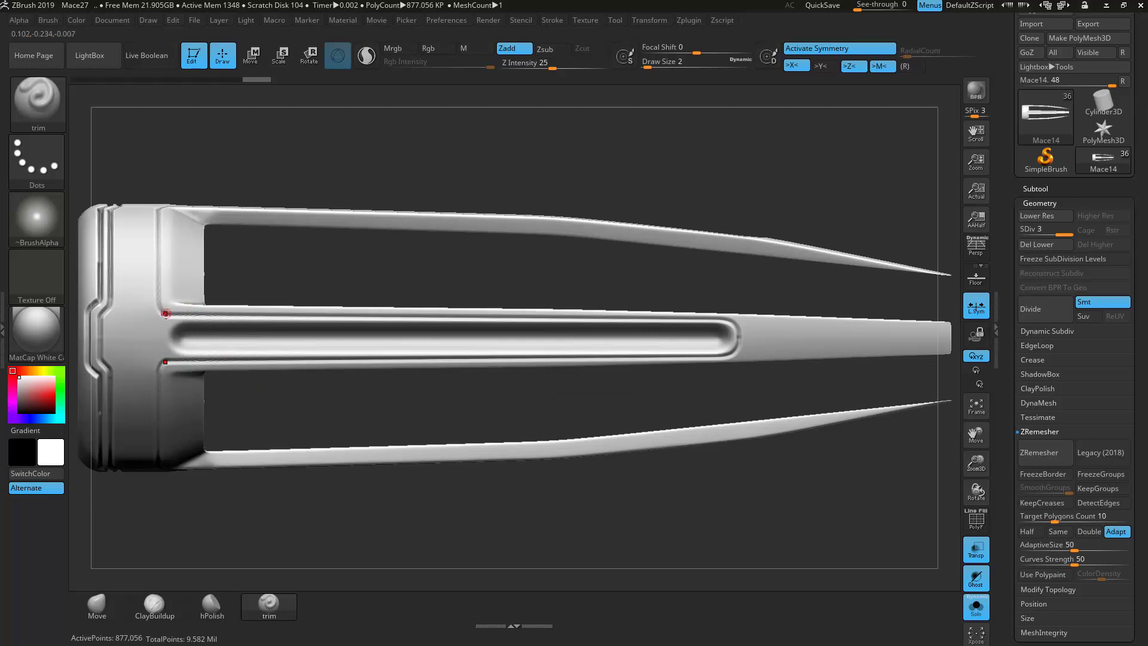
pyautogui.moveTo(256, 309)
pyautogui.mouseDown()
pyautogui.moveTo(739, 321)
pyautogui.moveTo(728, 321)
pyautogui.moveTo(739, 352)
pyautogui.mouseUp()
pyautogui.keyDown('shift'); pyautogui.moveTo(450, 165); pyautogui.dragTo(446, 251); pyautogui.keyUp('shift')
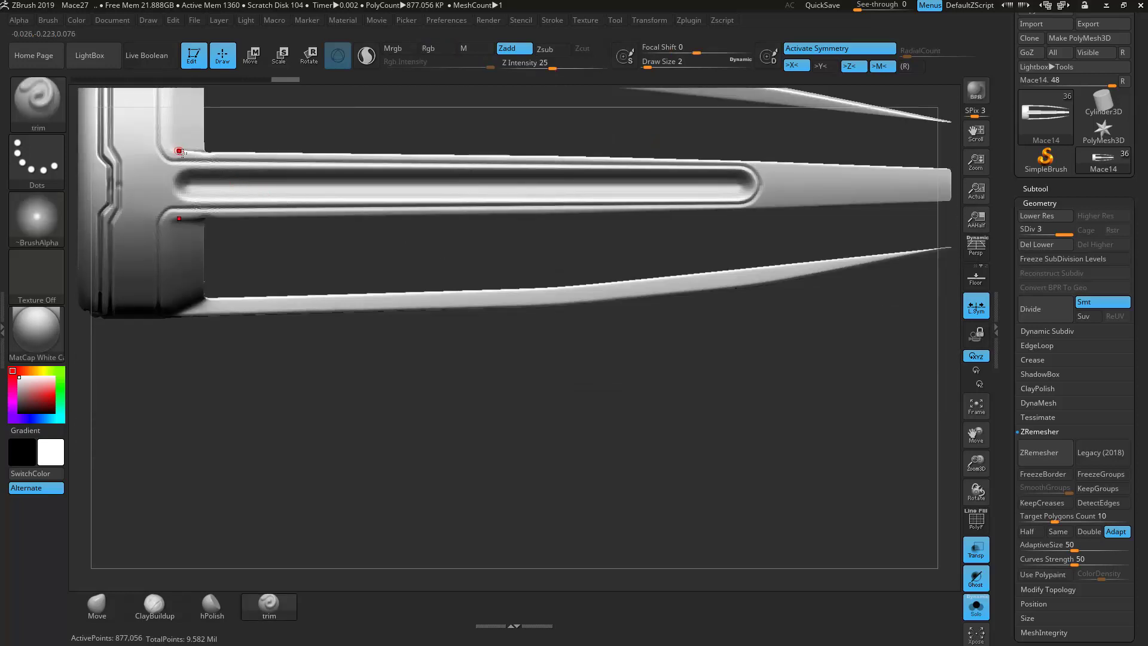
pyautogui.moveTo(555, 160); pyautogui.dragTo(757, 169)
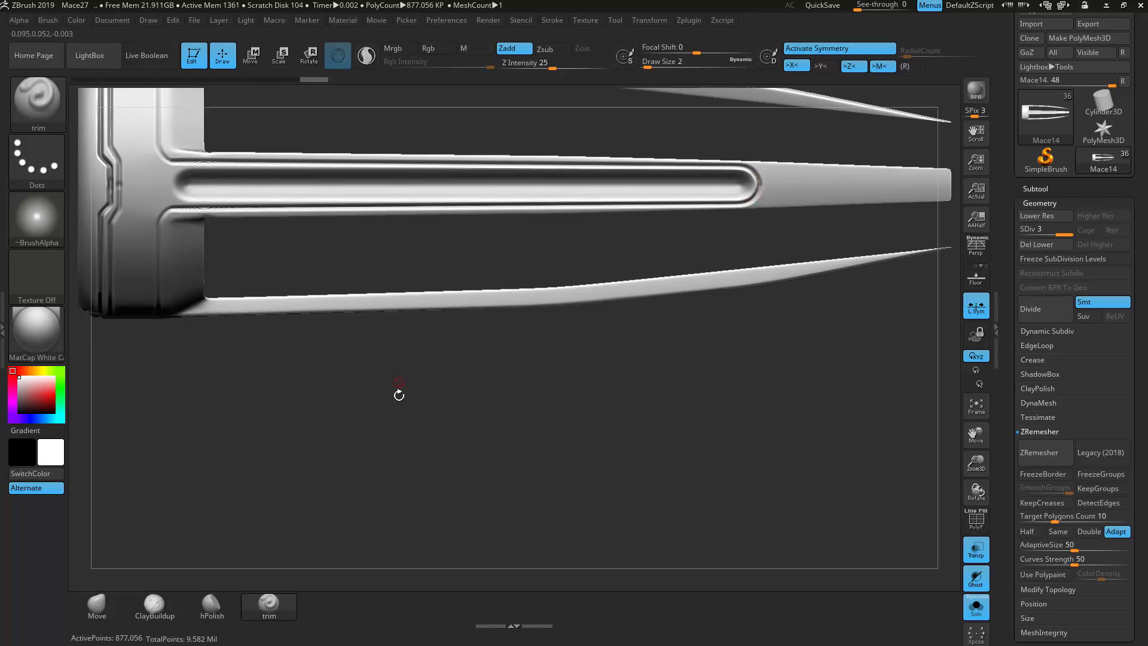
# Step: Deepen the groove above the collar's rectangular opening, including both rounded corners where it meets the ribs
pyautogui.keyDown('alt'); pyautogui.moveTo(393, 387); pyautogui.dragTo(576, 500); pyautogui.keyUp('alt')
pyautogui.moveTo(533, 120); pyautogui.dragTo(566, 185)
pyautogui.moveTo(517, 266); pyautogui.dragTo(622, 259)
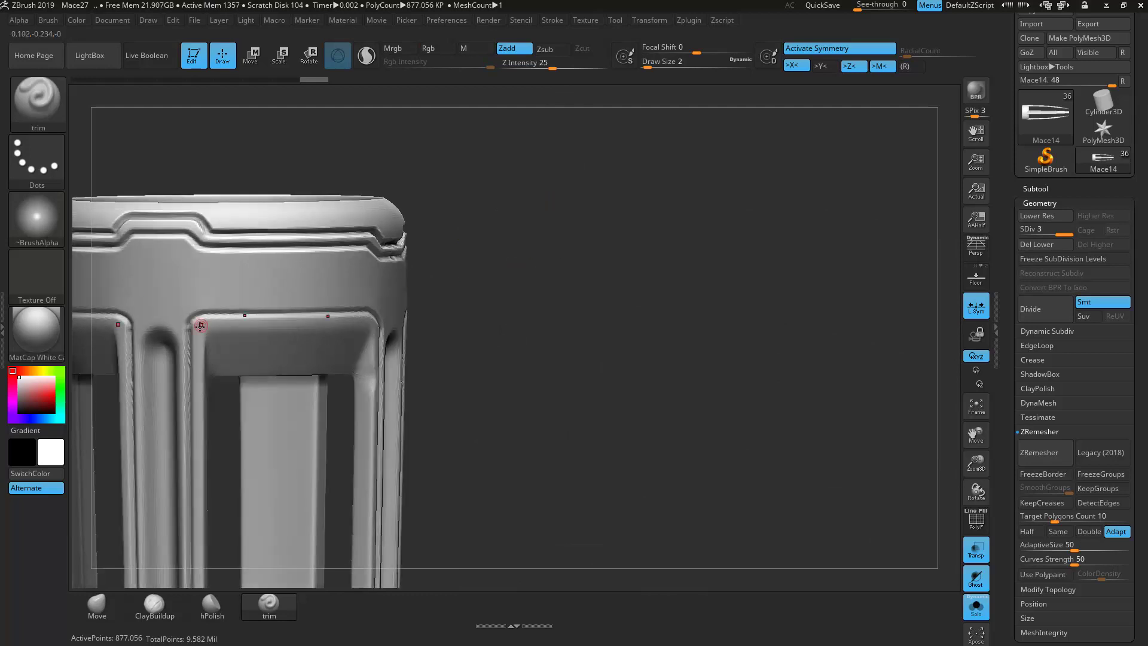
pyautogui.moveTo(236, 311)
pyautogui.mouseDown()
pyautogui.moveTo(374, 312)
pyautogui.moveTo(386, 337)
pyautogui.mouseUp()
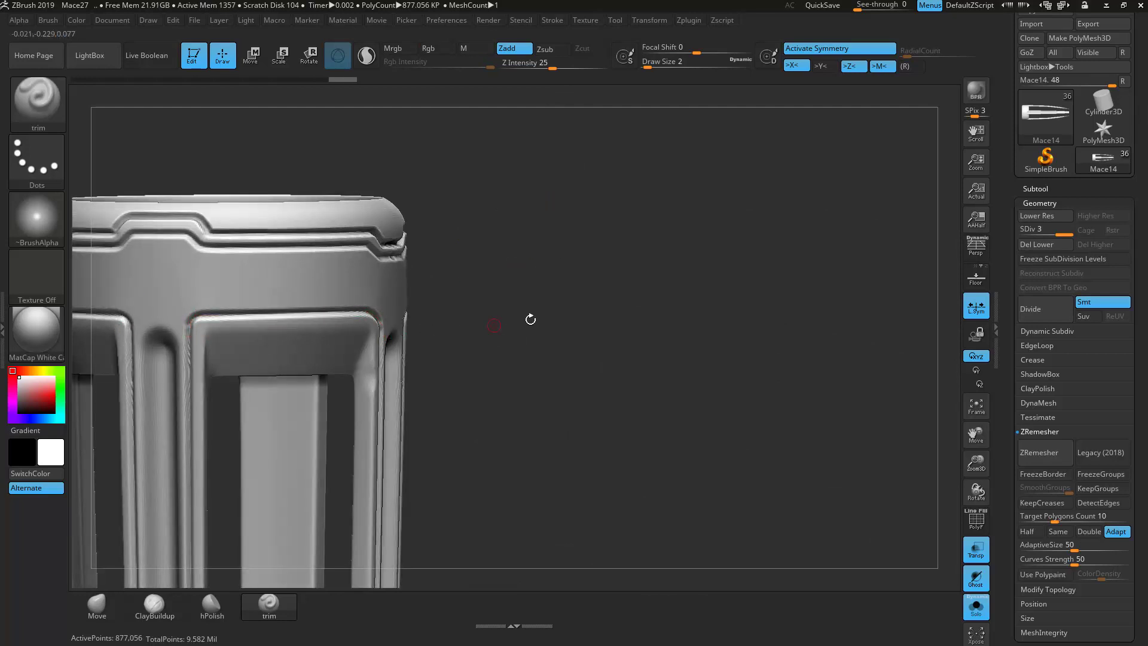
# Step: Carve a narrow rounded outline on the rib's tapered tip below the long slot, flaring its upper end diagonally to the rib's edges
pyautogui.moveTo(571, 304); pyautogui.dragTo(553, 318)
pyautogui.press('f')
pyautogui.moveTo(610, 293); pyautogui.dragTo(950, 235)
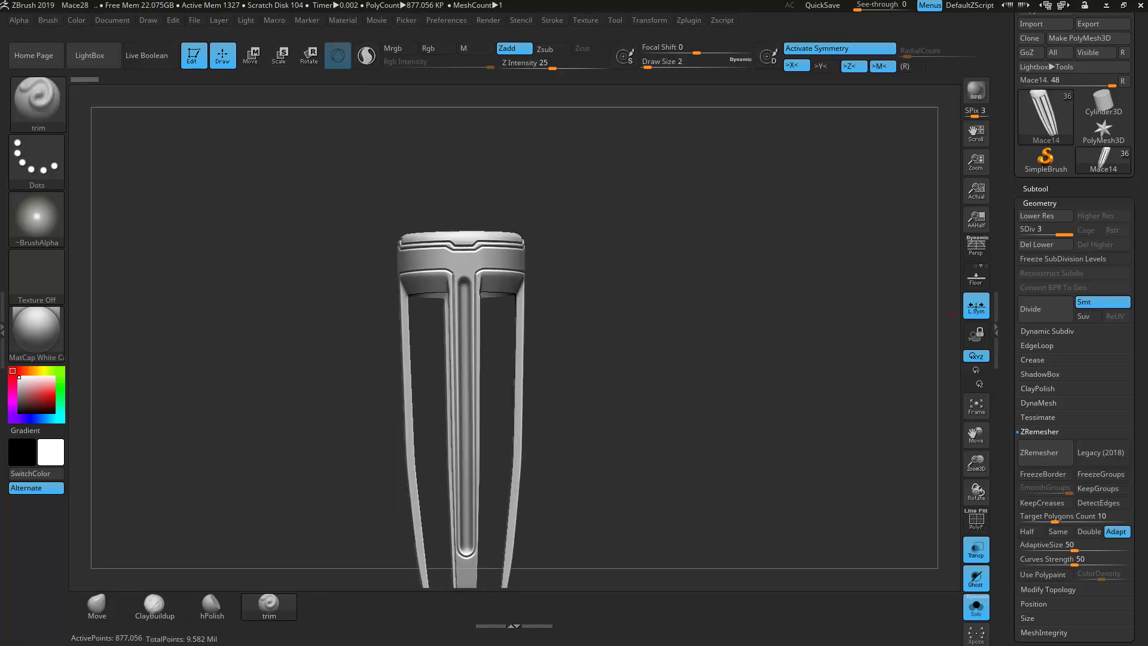
pyautogui.moveTo(680, 434); pyautogui.dragTo(546, 448)
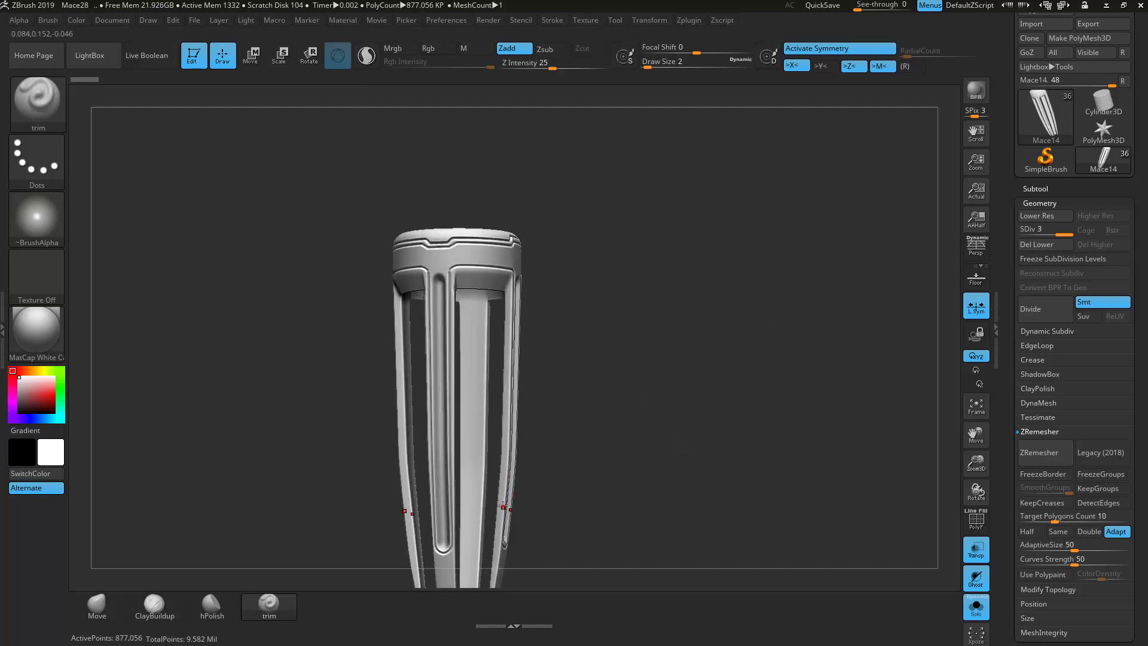
pyautogui.keyDown('alt'); pyautogui.moveTo(609, 517); pyautogui.dragTo(539, 503); pyautogui.keyUp('alt')
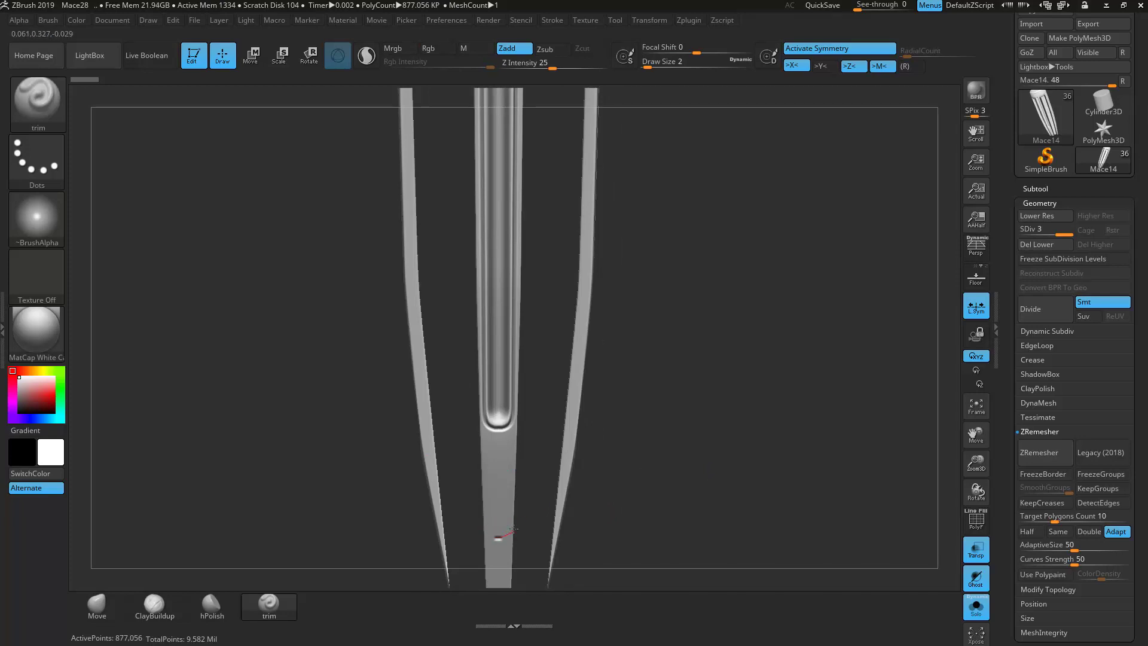
pyautogui.moveTo(505, 451); pyautogui.dragTo(506, 445)
pyautogui.moveTo(778, 411); pyautogui.dragTo(672, 412)
pyautogui.keyDown('alt'); pyautogui.moveTo(392, 388); pyautogui.dragTo(388, 432); pyautogui.keyUp('alt')
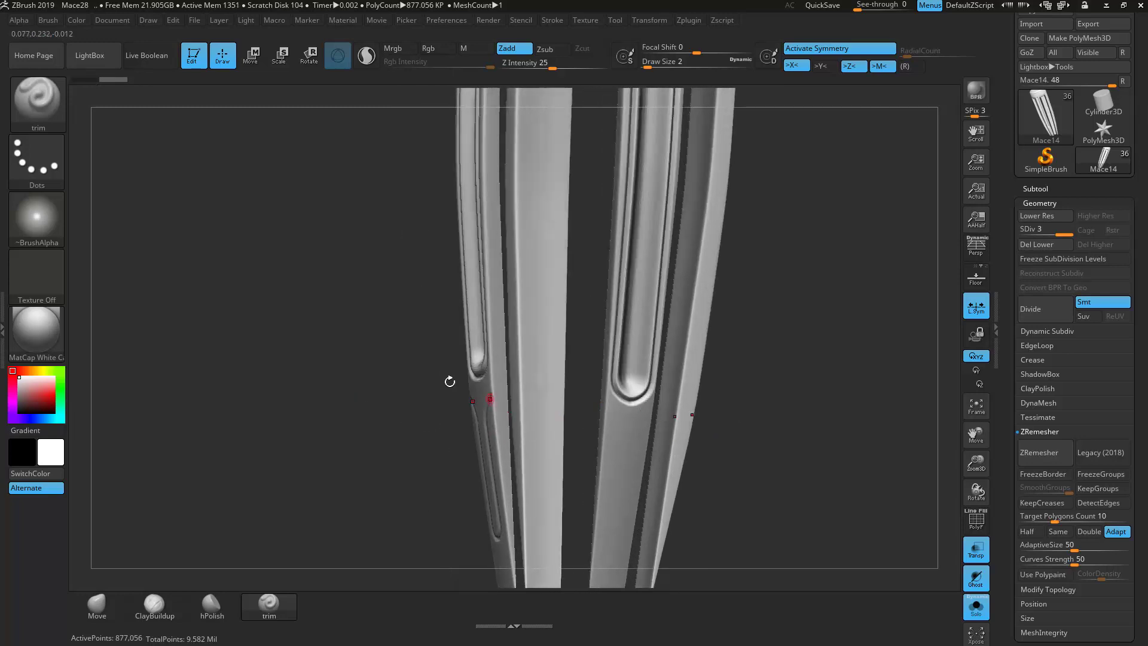
pyautogui.moveTo(487, 397); pyautogui.dragTo(472, 466)
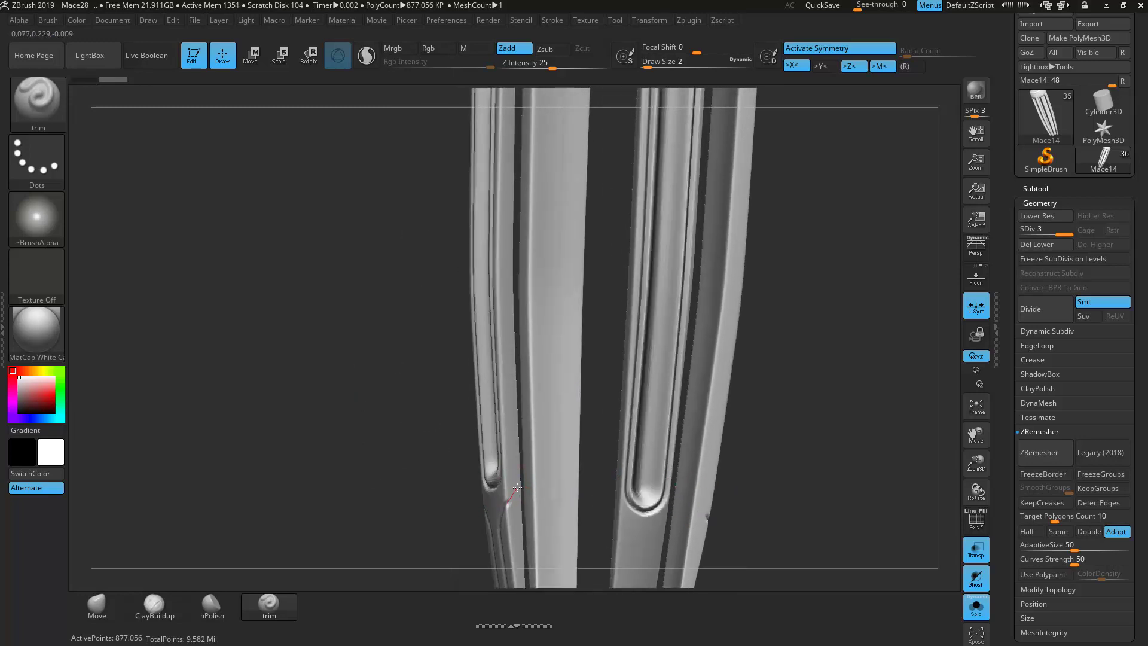
pyautogui.moveTo(508, 422); pyautogui.dragTo(504, 276)
# Step: Carve a groove along the narrow side face of the rib, from the collar past the bend toward the tip
pyautogui.moveTo(336, 271); pyautogui.dragTo(336, 438)
pyautogui.moveTo(305, 397)
pyautogui.mouseDown()
pyautogui.moveTo(282, 402)
pyautogui.moveTo(323, 338)
pyautogui.moveTo(600, 379)
pyautogui.moveTo(661, 218)
pyautogui.moveTo(950, 229)
pyautogui.mouseUp()
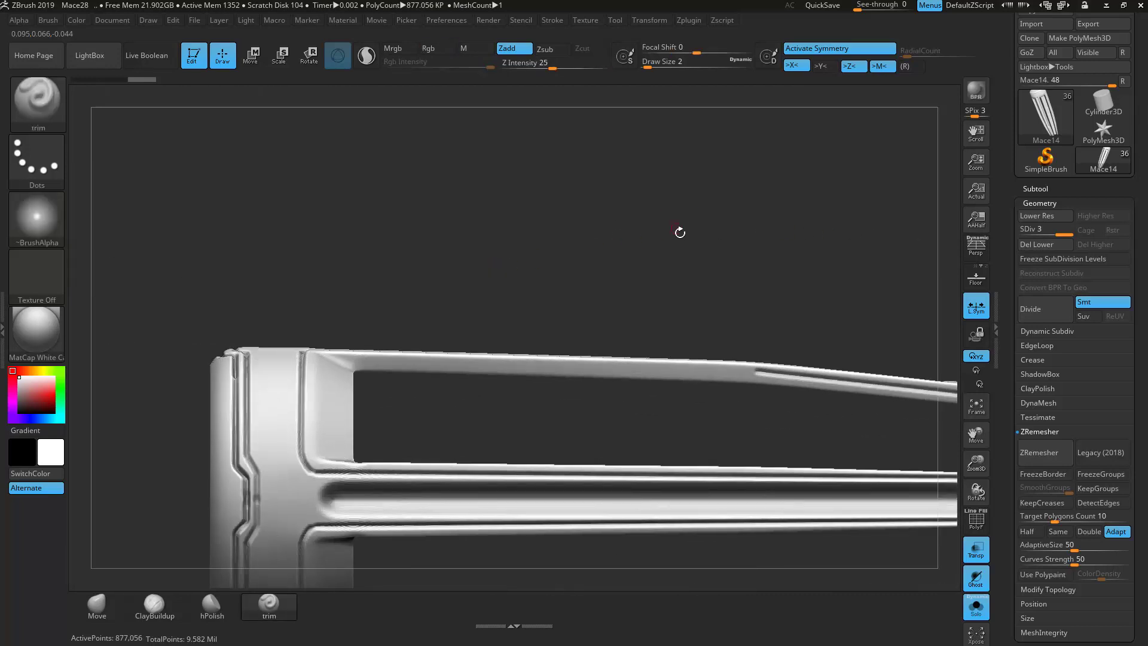
pyautogui.keyDown('alt'); pyautogui.moveTo(684, 226); pyautogui.dragTo(492, 238); pyautogui.keyUp('alt')
pyautogui.moveTo(163, 364); pyautogui.dragTo(575, 376)
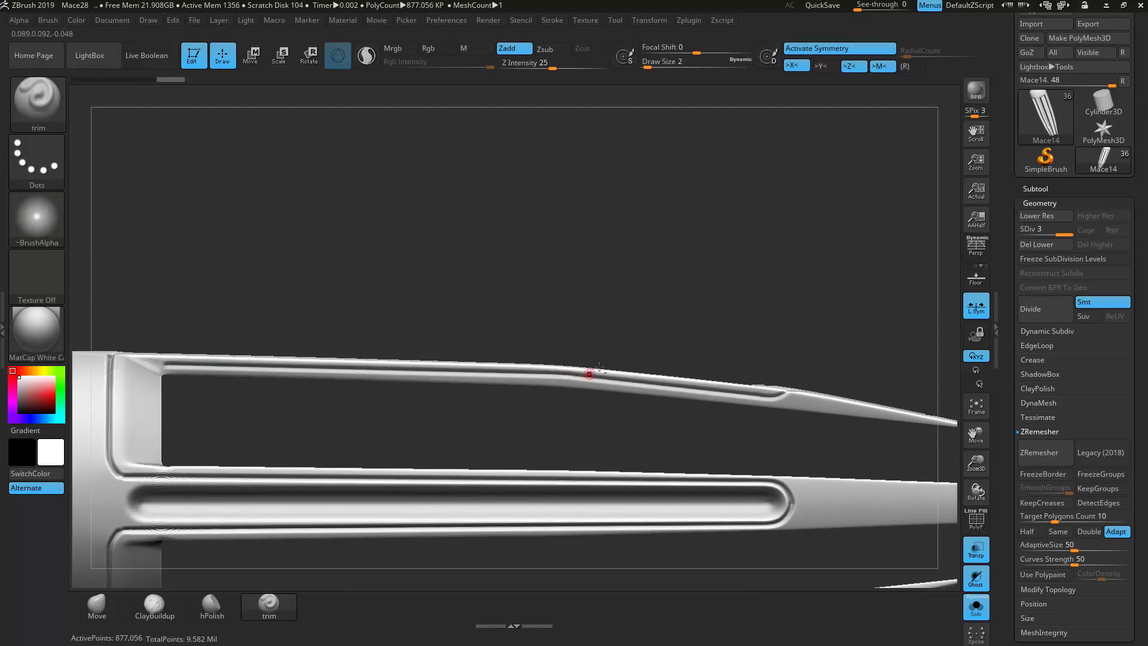
pyautogui.moveTo(341, 257); pyautogui.dragTo(397, 393)
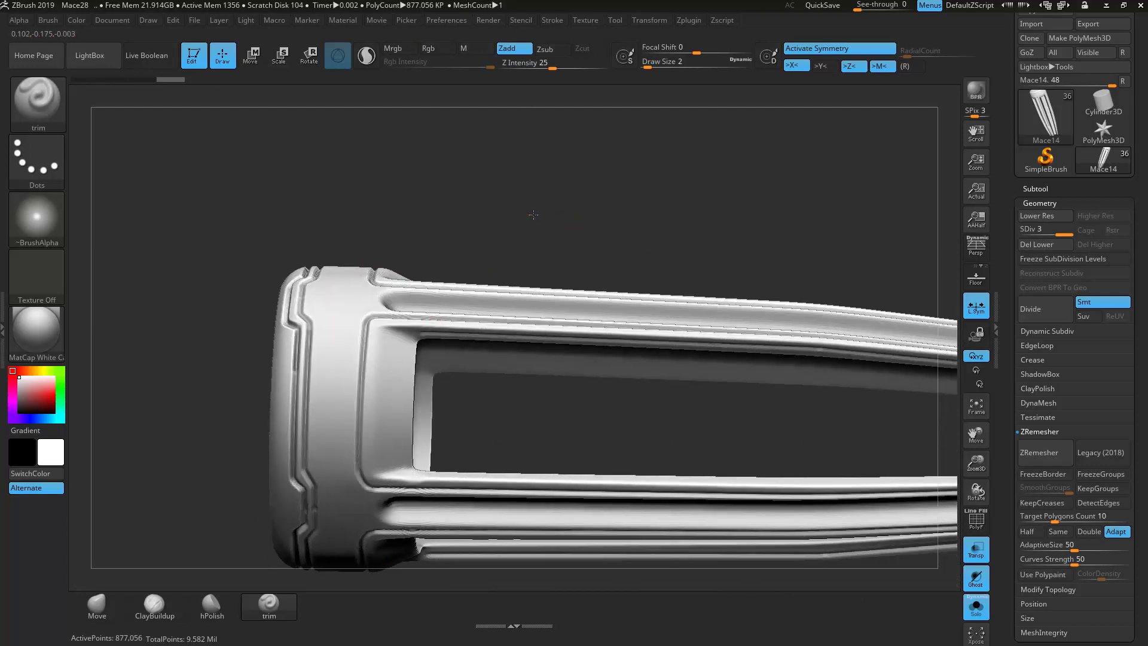
# Step: Carve an inner groove on the collar's recessed face above the opening and curve it into the groove on the rib's side
pyautogui.keyDown('shift'); pyautogui.moveTo(534, 216); pyautogui.dragTo(415, 343); pyautogui.keyUp('shift')
pyautogui.moveTo(387, 414)
pyautogui.mouseDown()
pyautogui.moveTo(391, 323)
pyautogui.moveTo(443, 337)
pyautogui.moveTo(393, 325)
pyautogui.mouseUp()
pyautogui.hotkey('ctrl', 'z')
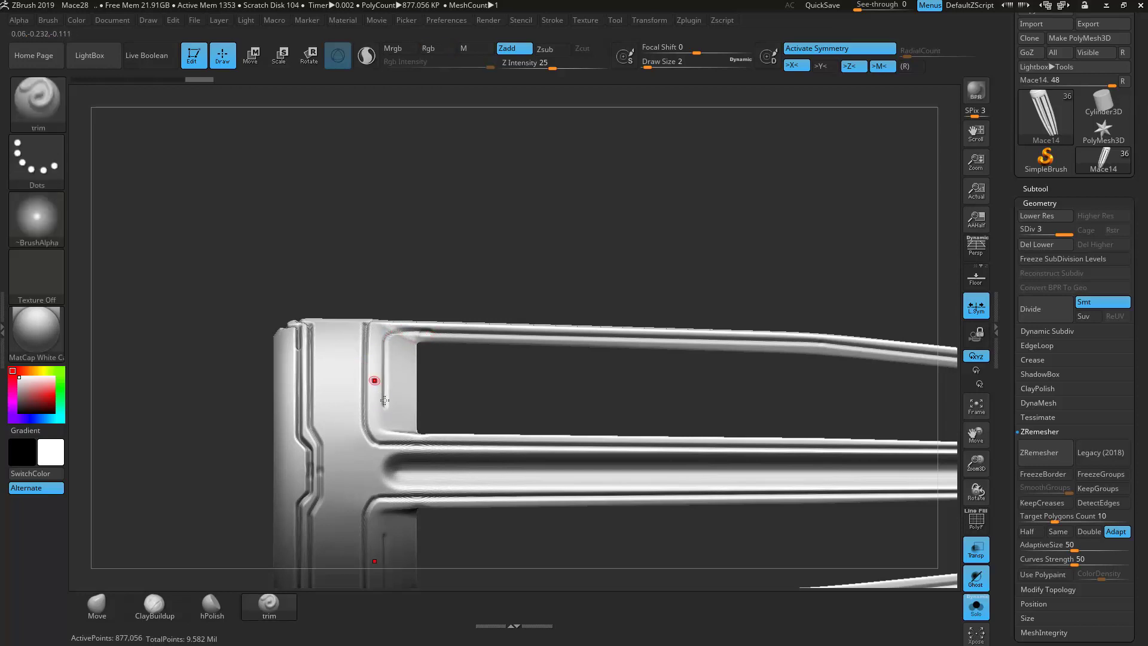
pyautogui.moveTo(385, 336); pyautogui.dragTo(435, 331)
# Step: Carve the matching inner collar and side-face groove on the adjacent rib, and shape the narrow flared outline on its tip
pyautogui.moveTo(567, 204); pyautogui.dragTo(564, 121)
pyautogui.moveTo(644, 192); pyautogui.dragTo(319, 352)
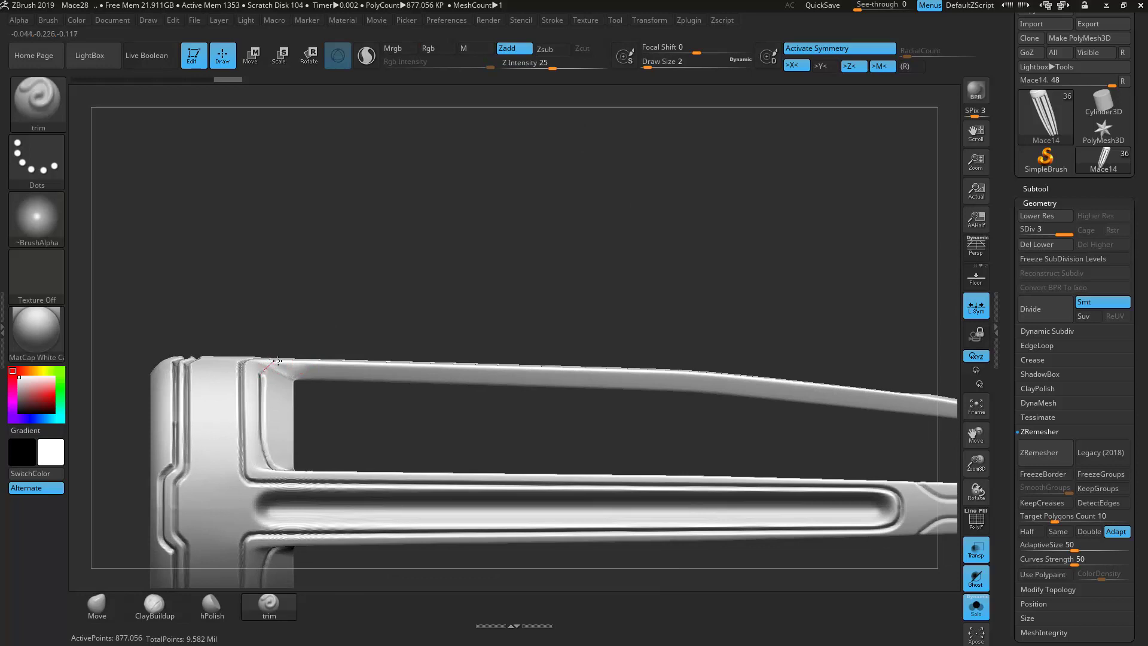
pyautogui.moveTo(290, 367); pyautogui.dragTo(664, 379)
pyautogui.keyDown('shift'); pyautogui.moveTo(780, 300); pyautogui.dragTo(538, 213); pyautogui.keyUp('shift')
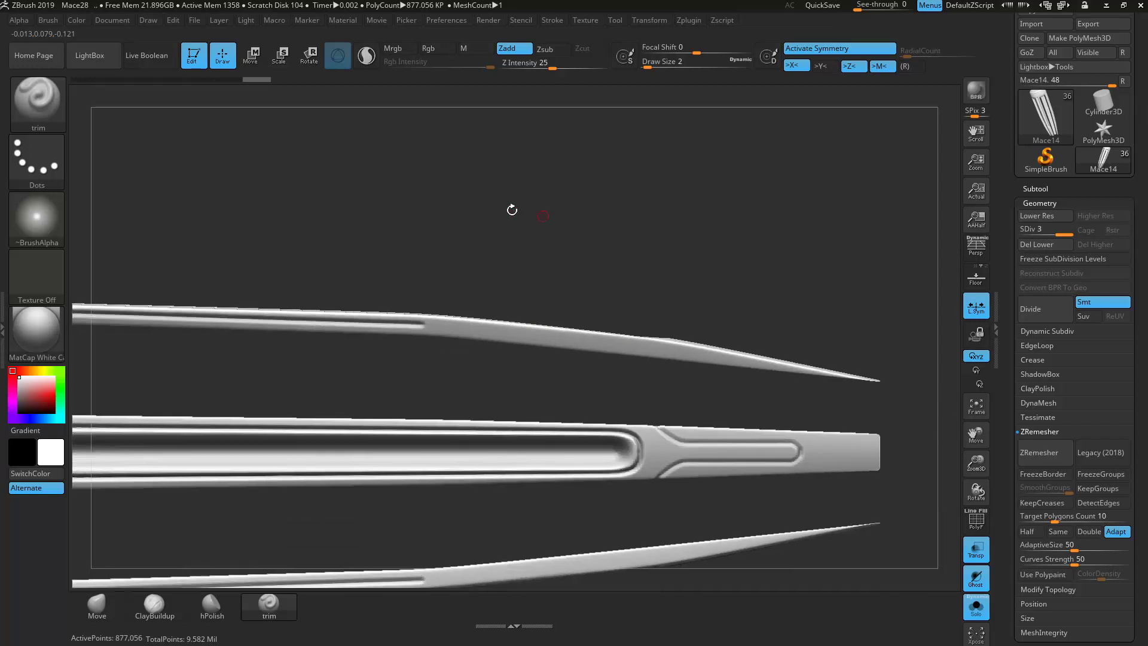
pyautogui.moveTo(422, 324)
pyautogui.mouseDown()
pyautogui.moveTo(630, 339)
pyautogui.moveTo(664, 352)
pyautogui.mouseUp()
pyautogui.moveTo(728, 263); pyautogui.dragTo(679, 312)
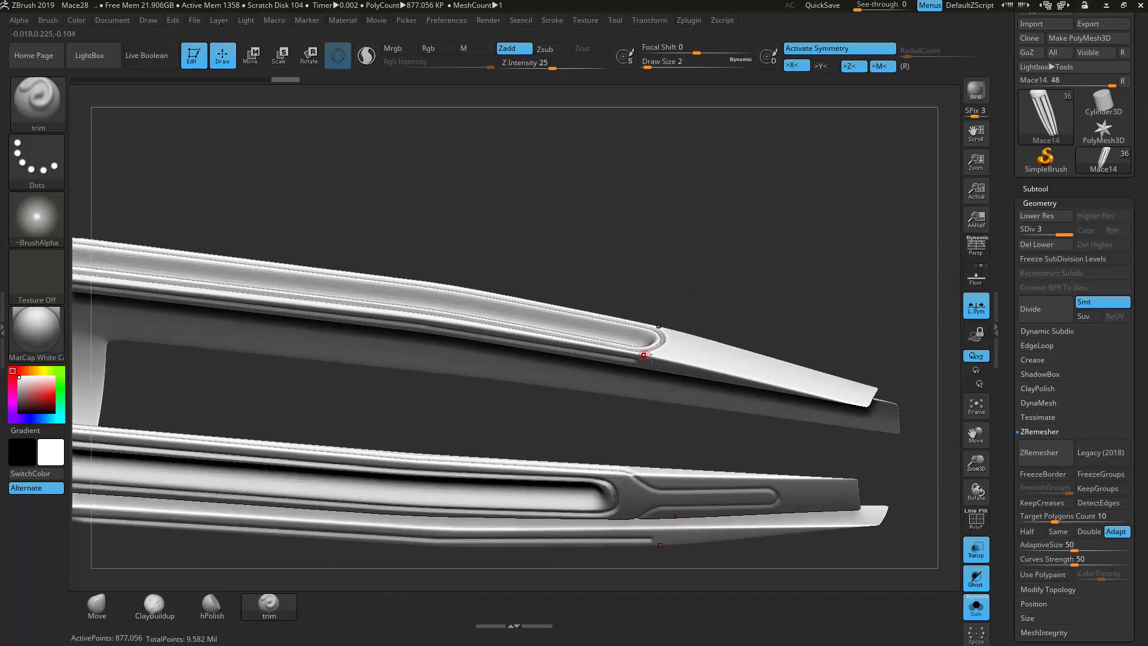
pyautogui.moveTo(659, 362)
pyautogui.mouseDown()
pyautogui.moveTo(703, 357)
pyautogui.moveTo(804, 380)
pyautogui.moveTo(813, 368)
pyautogui.mouseUp()
# Step: Carve a short narrow slot into the side-face groove of the ribs, between the bend and the collar, and repeat it on the adjacent rib
pyautogui.moveTo(800, 274)
pyautogui.mouseDown()
pyautogui.moveTo(784, 233)
pyautogui.moveTo(797, 294)
pyautogui.moveTo(738, 422)
pyautogui.moveTo(733, 482)
pyautogui.moveTo(646, 400)
pyautogui.moveTo(619, 222)
pyautogui.moveTo(490, 195)
pyautogui.moveTo(510, 158)
pyautogui.moveTo(464, 174)
pyautogui.moveTo(562, 370)
pyautogui.moveTo(625, 544)
pyautogui.mouseUp()
pyautogui.keyDown('alt'); pyautogui.moveTo(509, 316); pyautogui.dragTo(448, 323); pyautogui.keyUp('alt')
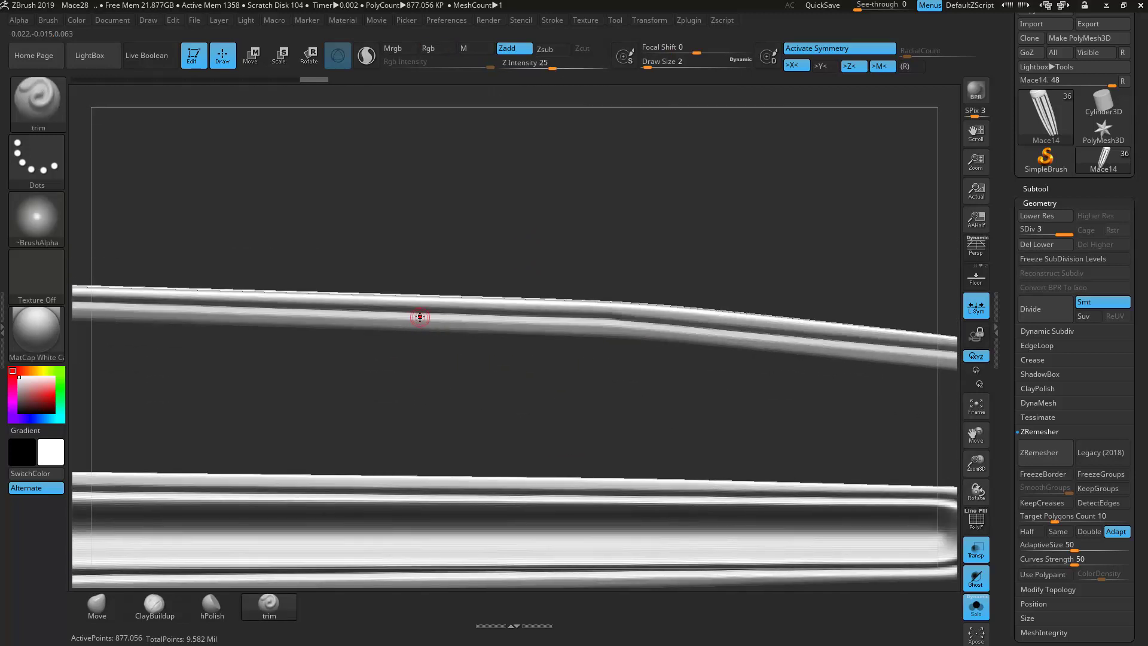
pyautogui.moveTo(535, 317); pyautogui.dragTo(397, 313)
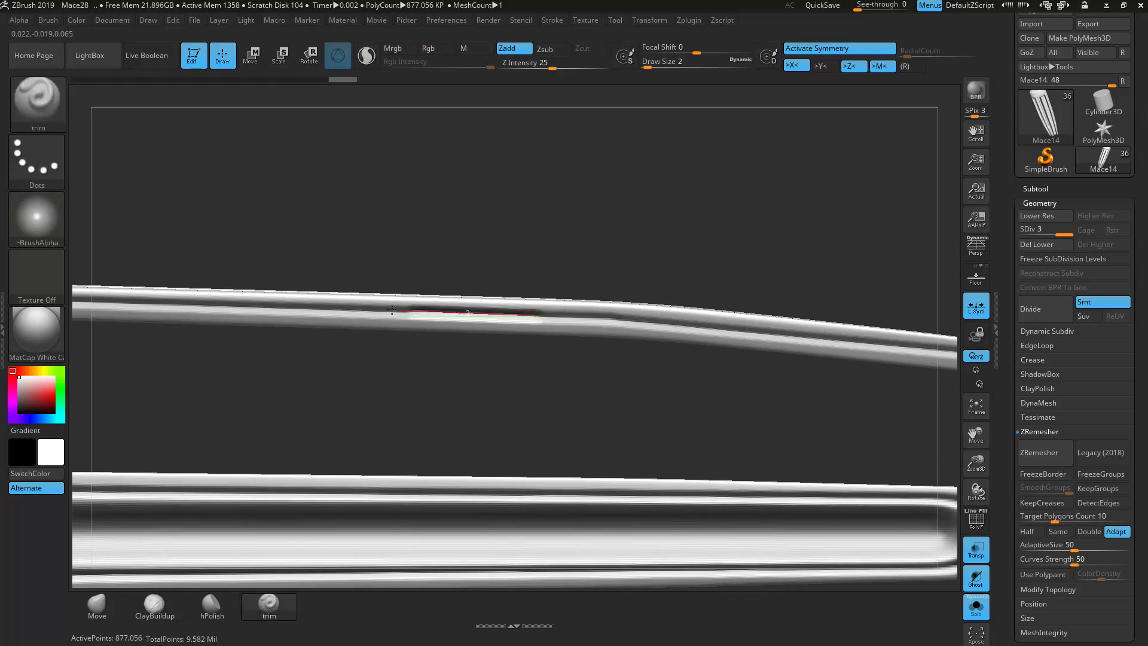
pyautogui.keyDown('alt'); pyautogui.moveTo(533, 187); pyautogui.dragTo(501, 199); pyautogui.keyUp('alt')
pyautogui.moveTo(568, 318); pyautogui.dragTo(583, 319)
pyautogui.moveTo(559, 205)
pyautogui.keyDown('alt'); pyautogui.mouseDown()
pyautogui.moveTo(587, 238)
pyautogui.moveTo(636, 232)
pyautogui.moveTo(592, 258)
pyautogui.moveTo(713, 381)
pyautogui.mouseUp(); pyautogui.keyUp('alt')
pyautogui.moveTo(429, 159)
pyautogui.keyDown('alt'); pyautogui.mouseDown()
pyautogui.moveTo(584, 174)
pyautogui.moveTo(559, 128)
pyautogui.moveTo(531, 270)
pyautogui.moveTo(676, 279)
pyautogui.moveTo(525, 282)
pyautogui.mouseUp(); pyautogui.keyUp('alt')
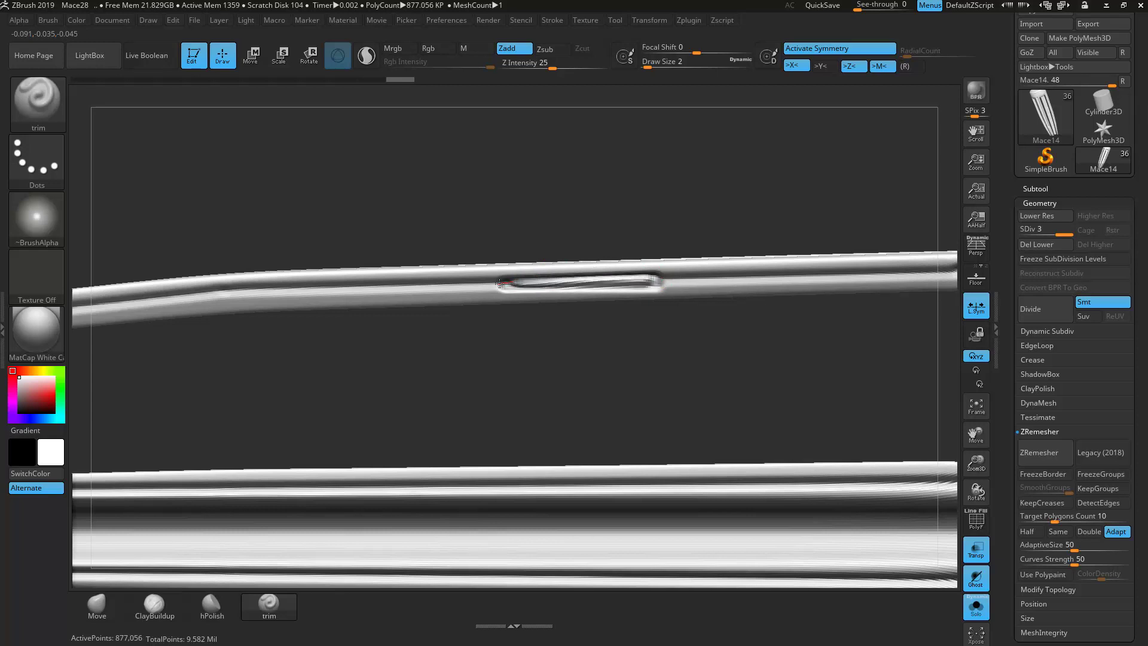
pyautogui.moveTo(638, 277); pyautogui.dragTo(632, 277)
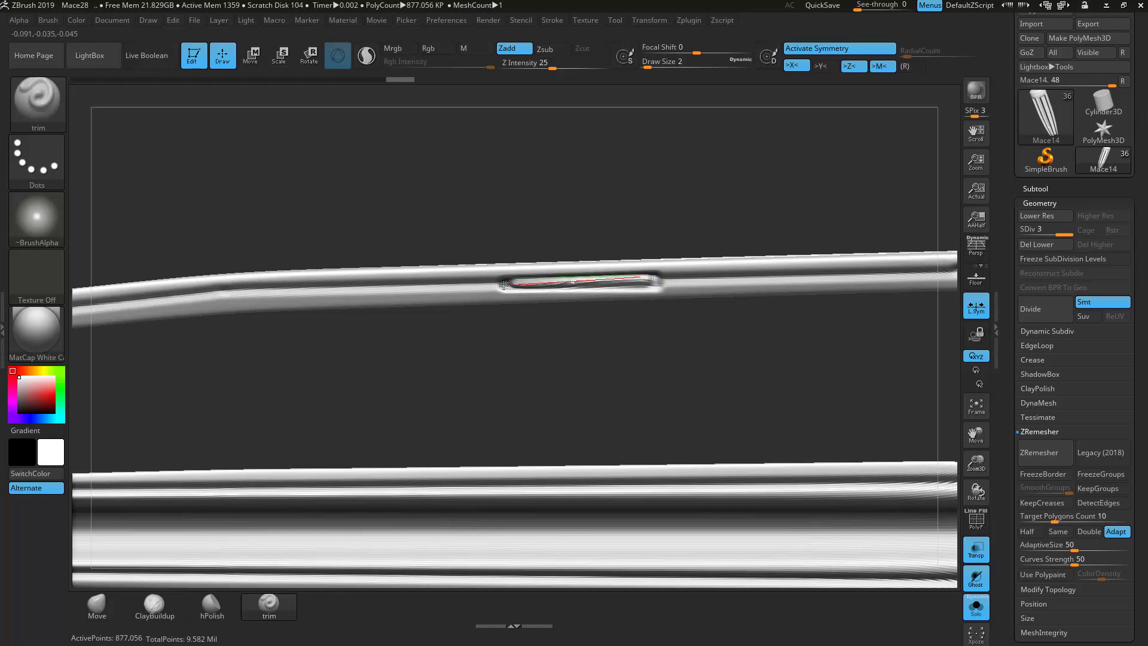
pyautogui.press('f')
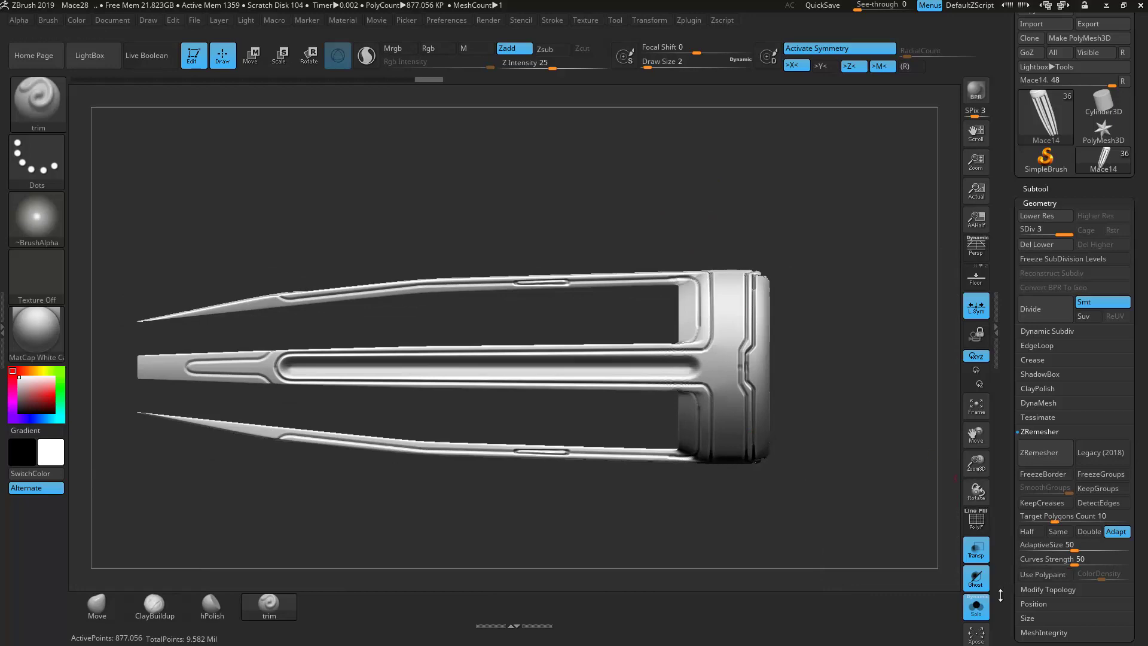
# Step: Show the whole mace to check the sleeve's rib details in context, and isolate the ribbed sleeve again
pyautogui.click(976, 607)
pyautogui.moveTo(795, 515); pyautogui.dragTo(828, 424)
pyautogui.press('f')
pyautogui.press('f')
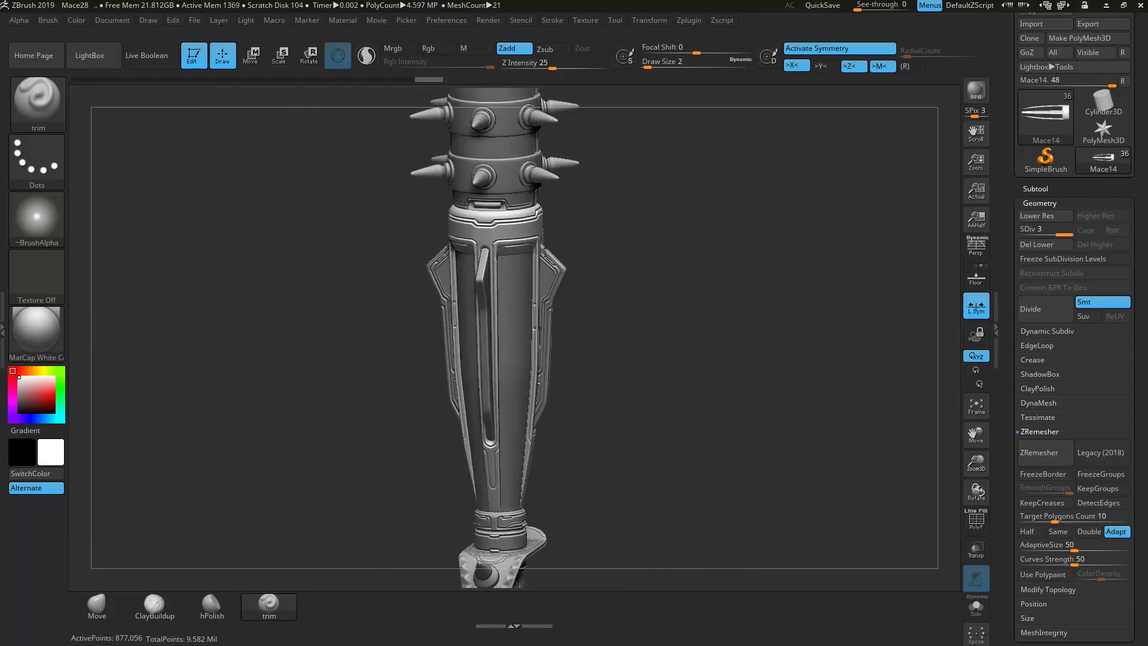
pyautogui.click(976, 607)
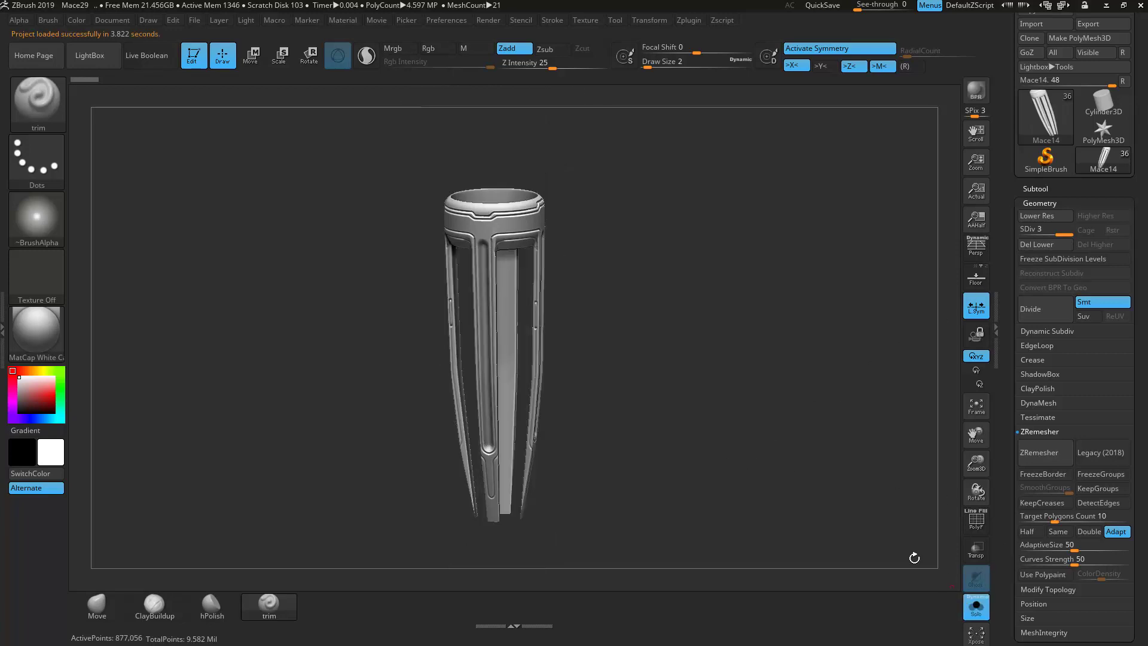
# Step: Deepen the flared outline on the rib's tip and the side-face groove running from the tip up to the short slot
pyautogui.keyDown('alt'); pyautogui.moveTo(808, 485); pyautogui.dragTo(747, 36); pyautogui.keyUp('alt')
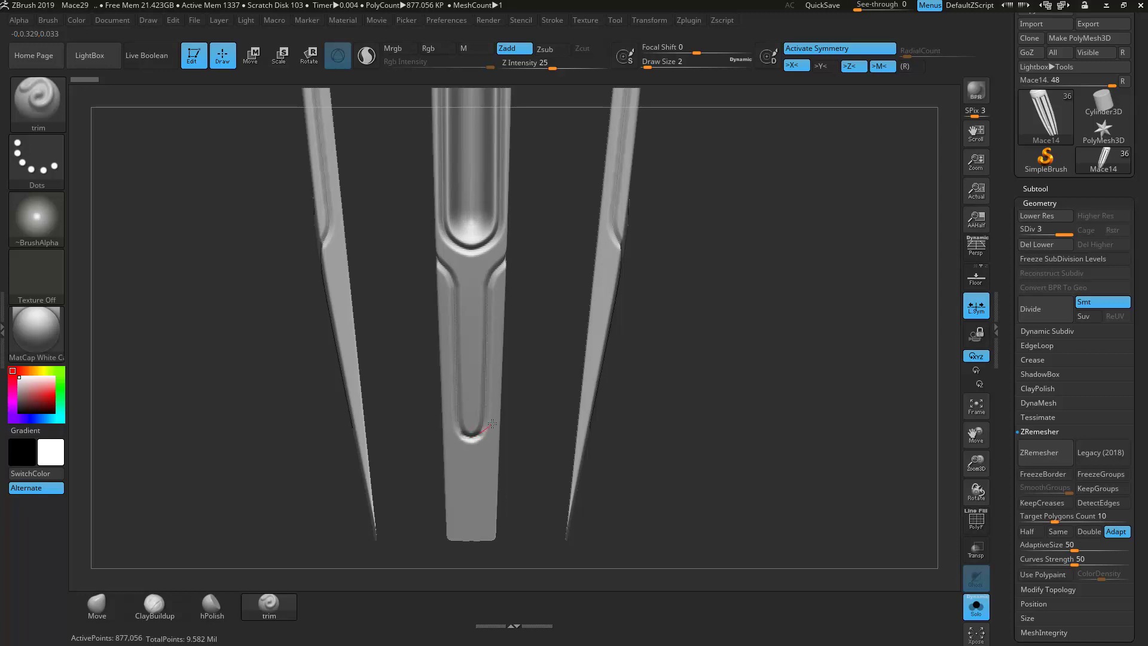
pyautogui.moveTo(491, 281); pyautogui.dragTo(506, 258)
pyautogui.moveTo(805, 264); pyautogui.dragTo(805, 461)
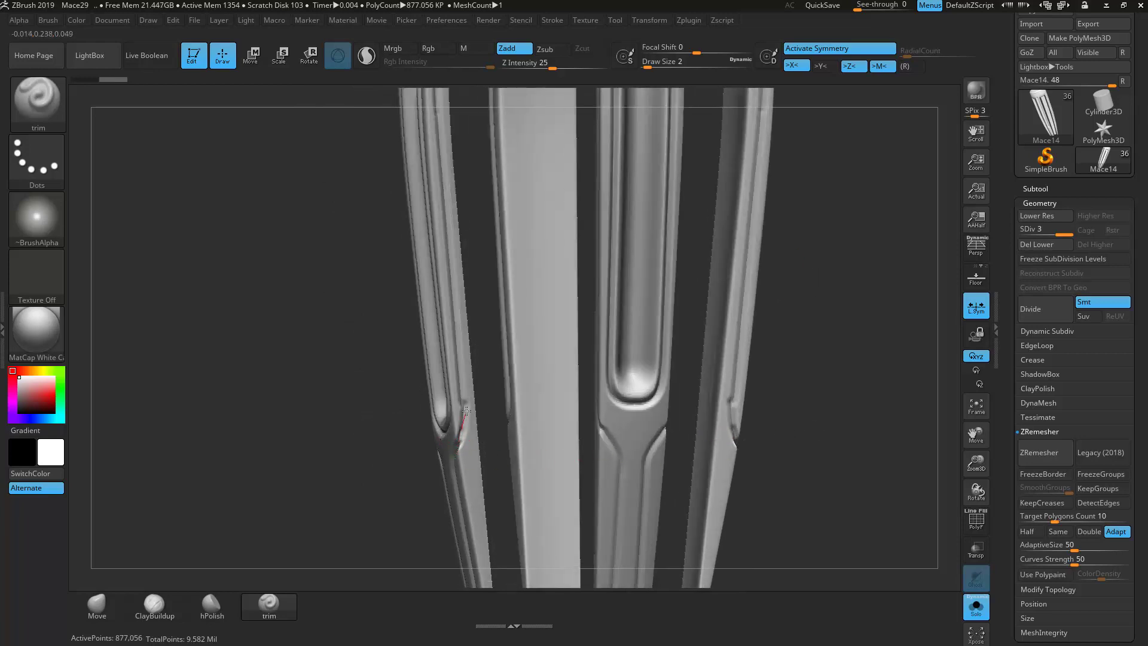
pyautogui.moveTo(288, 369)
pyautogui.keyDown('alt'); pyautogui.mouseDown()
pyautogui.moveTo(297, 469)
pyautogui.moveTo(326, 471)
pyautogui.mouseUp(); pyautogui.keyUp('alt')
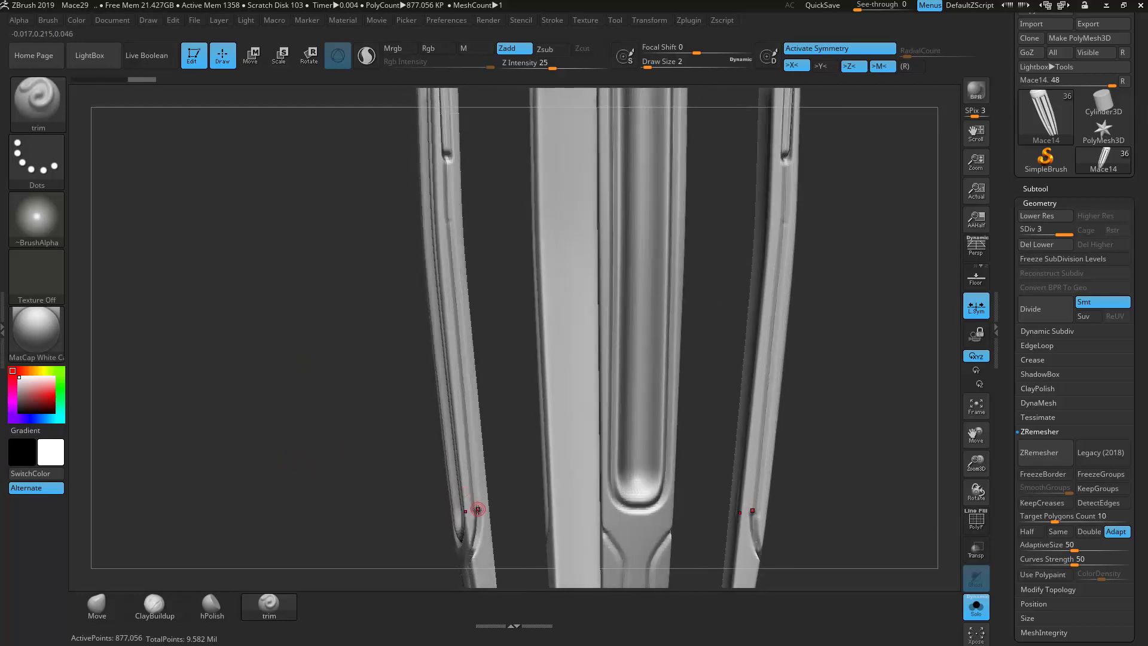
pyautogui.moveTo(469, 487); pyautogui.dragTo(438, 156)
pyautogui.moveTo(447, 149); pyautogui.dragTo(447, 150)
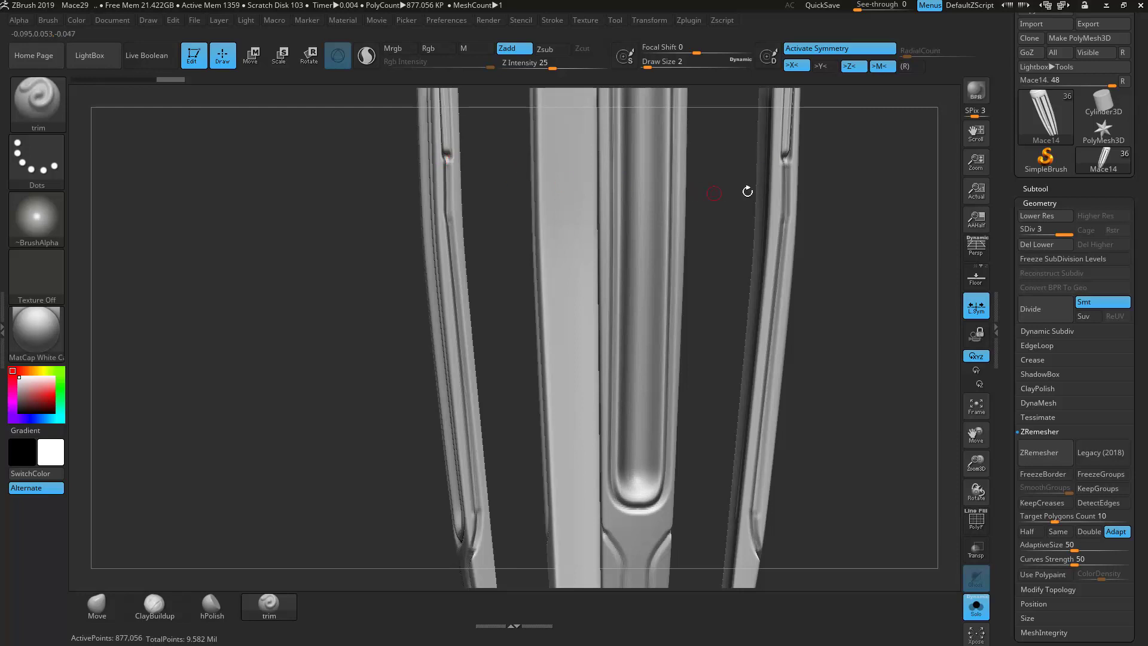
# Step: Recarve the side-face groove on the adjacent rib, from the tip past the bend and short slot up to the collar
pyautogui.moveTo(854, 427); pyautogui.dragTo(687, 464)
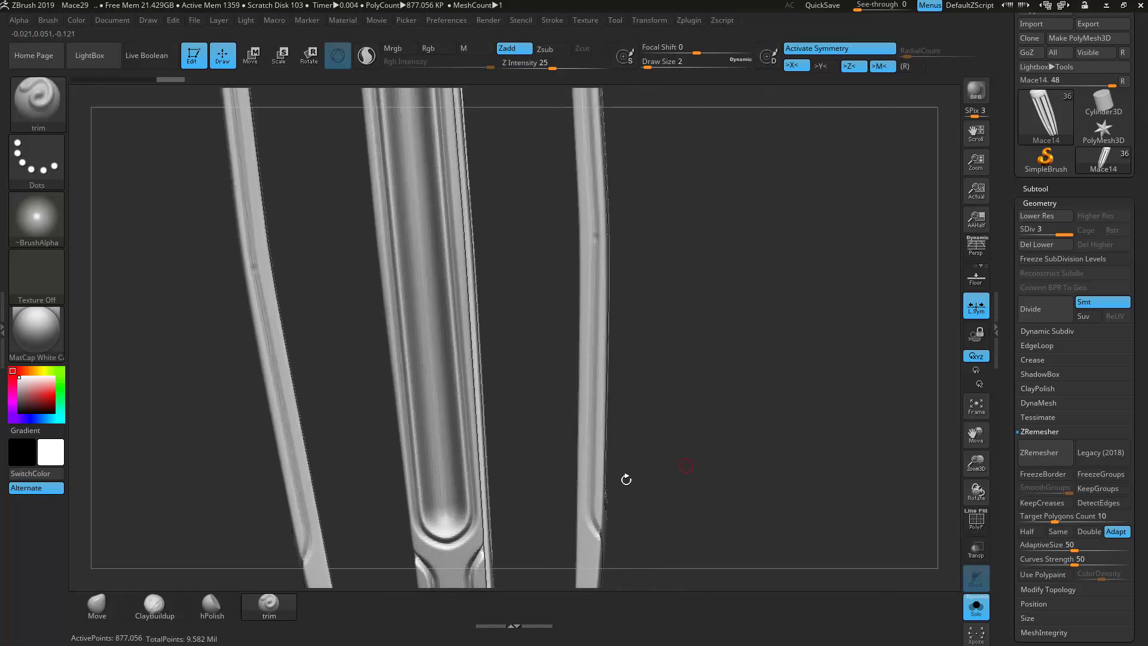
pyautogui.moveTo(597, 532); pyautogui.dragTo(596, 219)
pyautogui.keyDown('alt'); pyautogui.moveTo(699, 275); pyautogui.dragTo(699, 505); pyautogui.keyUp('alt')
pyautogui.moveTo(699, 415); pyautogui.dragTo(656, 415)
pyautogui.moveTo(587, 450)
pyautogui.mouseDown()
pyautogui.moveTo(575, 261)
pyautogui.moveTo(576, 272)
pyautogui.mouseUp()
pyautogui.moveTo(668, 284)
pyautogui.keyDown('alt'); pyautogui.mouseDown()
pyautogui.moveTo(636, 311)
pyautogui.moveTo(654, 369)
pyautogui.mouseUp(); pyautogui.keyUp('alt')
pyautogui.moveTo(584, 208)
pyautogui.mouseDown()
pyautogui.moveTo(581, 145)
pyautogui.moveTo(563, 117)
pyautogui.mouseUp()
pyautogui.moveTo(736, 318); pyautogui.dragTo(769, 418)
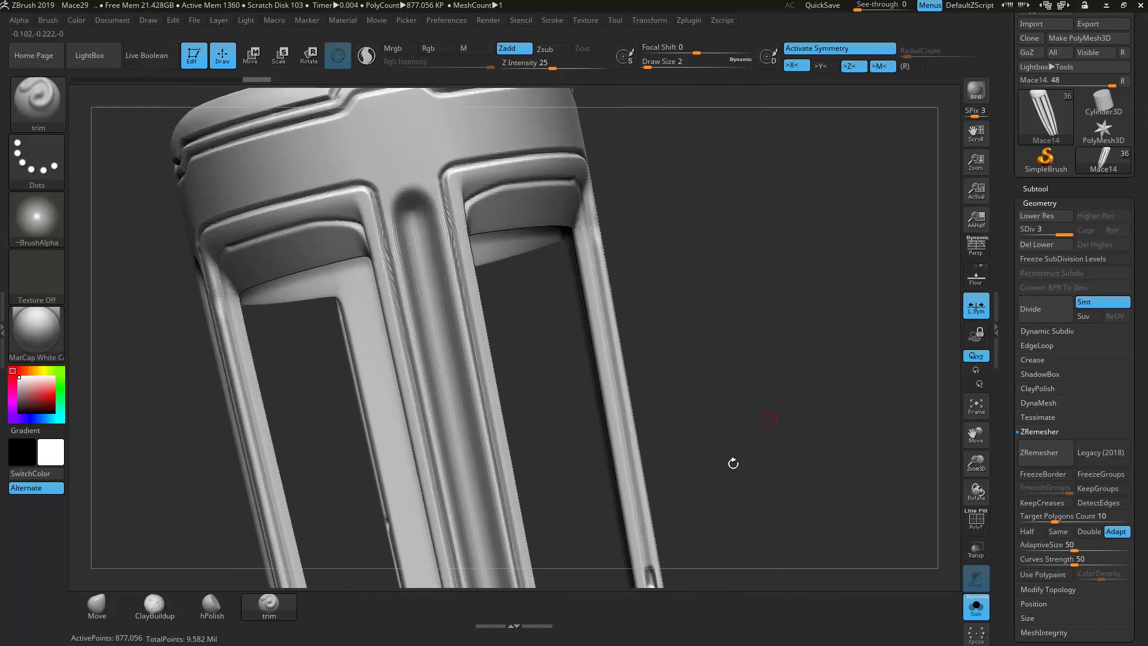
pyautogui.moveTo(647, 564); pyautogui.dragTo(571, 175)
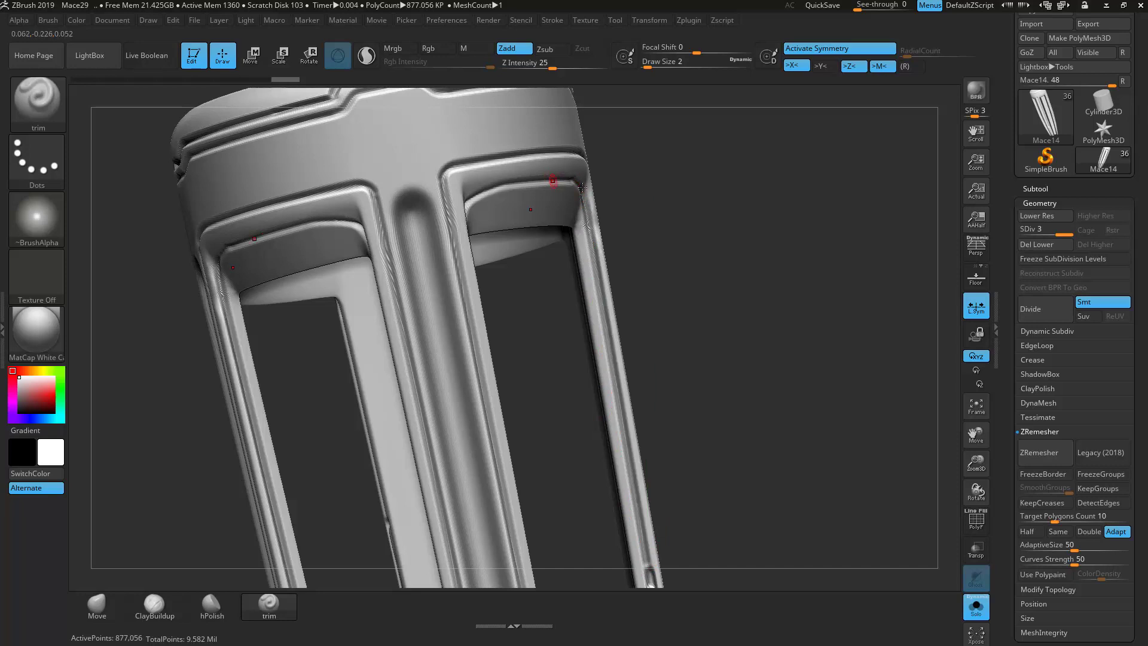
# Step: Carve a narrow slot inside the rib tip's outline at draw size 3, and detail its inside at draw size 2
pyautogui.moveTo(786, 371); pyautogui.dragTo(687, 346)
pyautogui.moveTo(557, 424)
pyautogui.keyDown('alt'); pyautogui.mouseDown()
pyautogui.moveTo(592, 431)
pyautogui.moveTo(346, 461)
pyautogui.moveTo(365, 433)
pyautogui.moveTo(364, 257)
pyautogui.moveTo(371, 397)
pyautogui.moveTo(344, 459)
pyautogui.moveTo(361, 447)
pyautogui.moveTo(360, 263)
pyautogui.moveTo(388, 236)
pyautogui.mouseUp(); pyautogui.keyUp('alt')
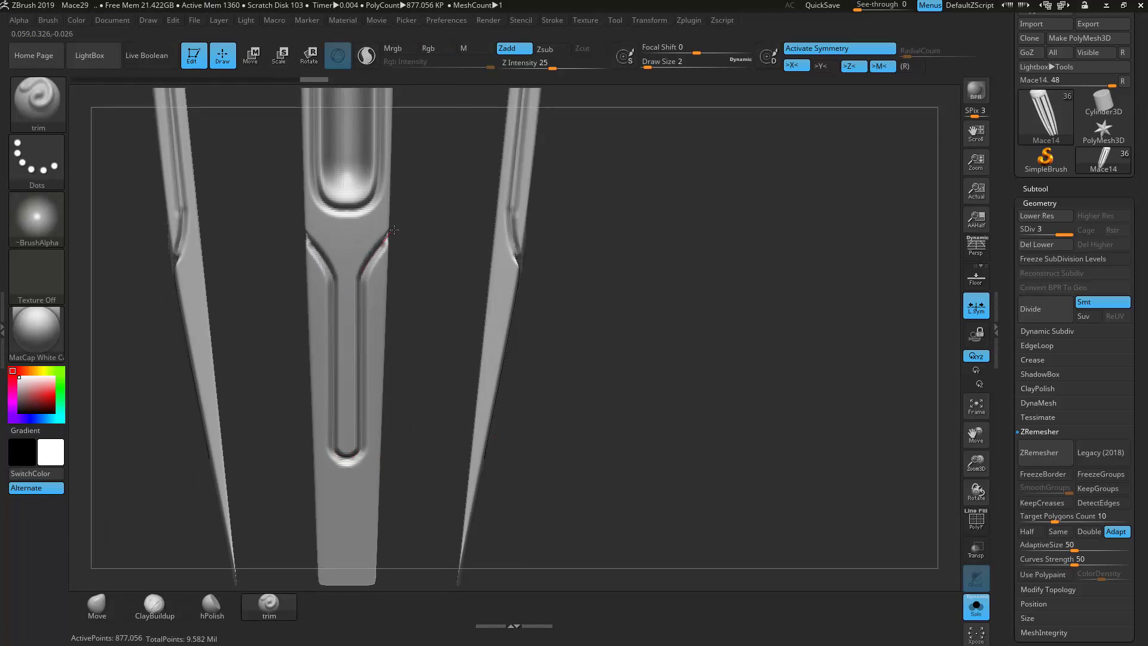
pyautogui.click(692, 64)
pyautogui.write('3')
pyautogui.press('Return')
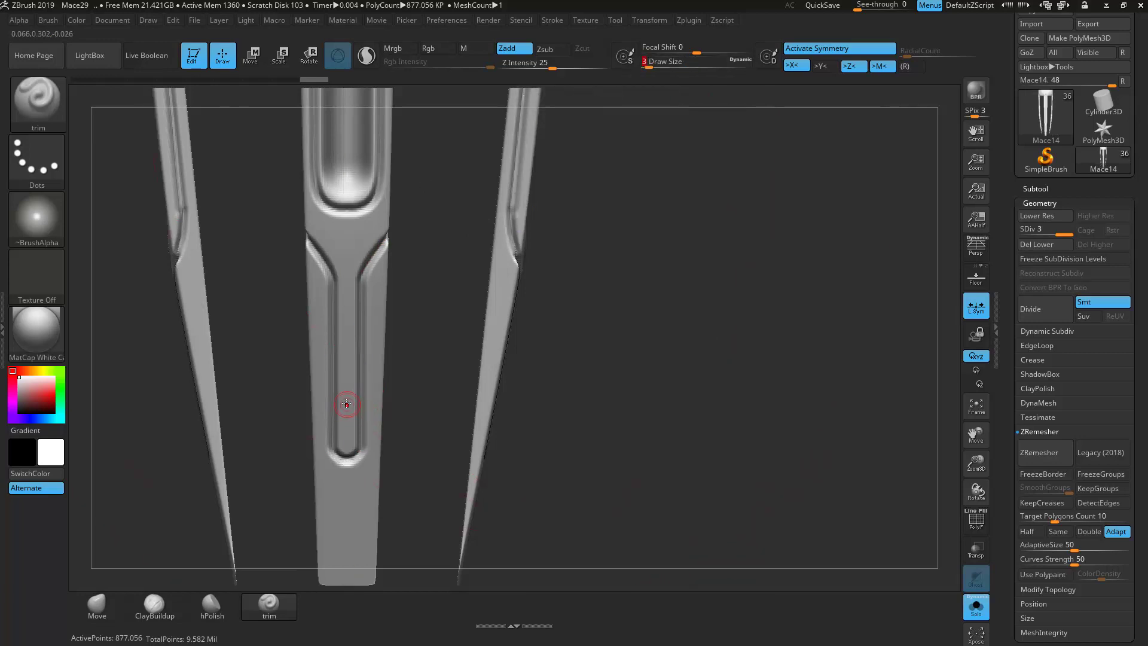
pyautogui.moveTo(345, 276); pyautogui.dragTo(345, 277)
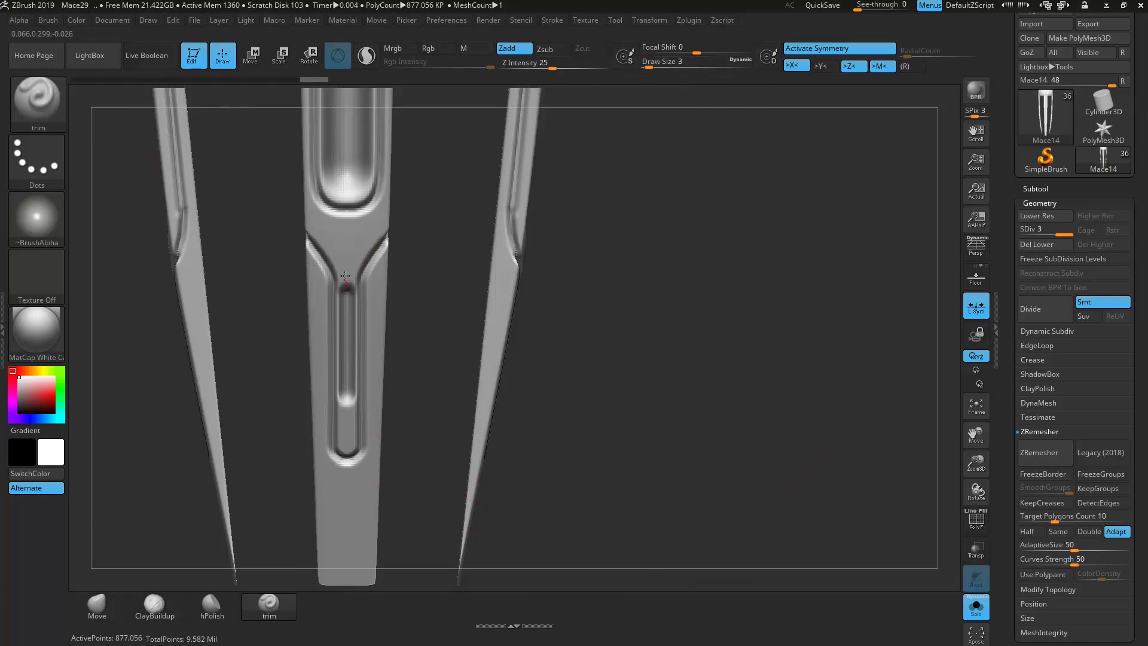
pyautogui.keyDown('alt'); pyautogui.moveTo(634, 388); pyautogui.dragTo(685, 275); pyautogui.keyUp('alt')
pyautogui.hotkey('ctrl', 'z')
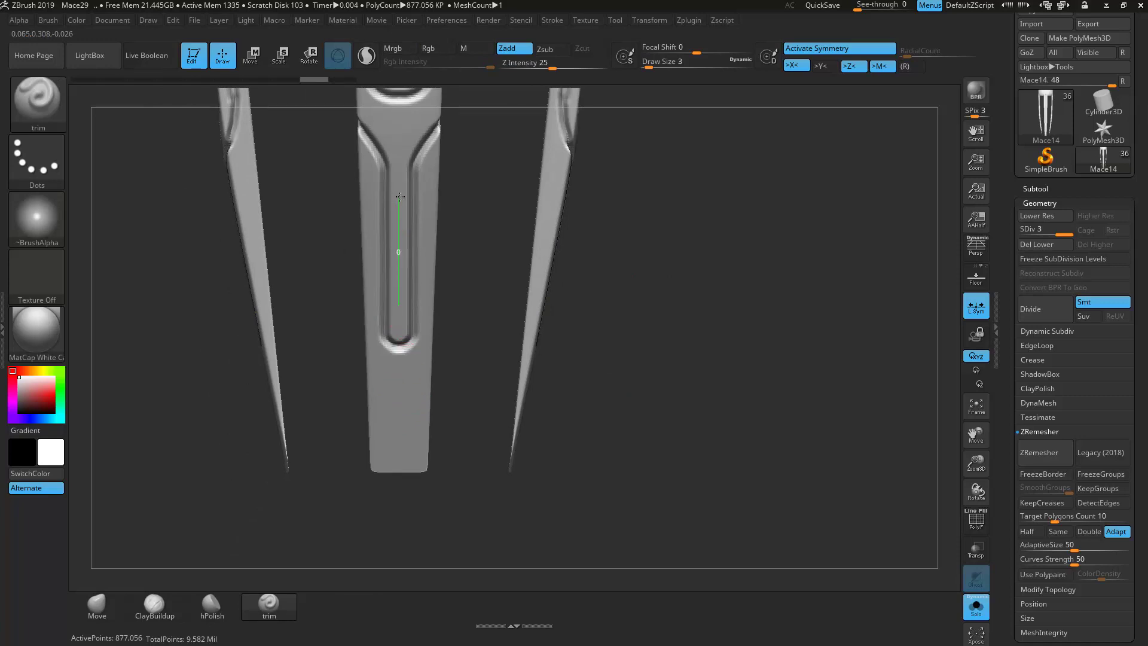
pyautogui.moveTo(400, 197); pyautogui.dragTo(399, 193)
pyautogui.moveTo(400, 309); pyautogui.dragTo(401, 324)
pyautogui.click(647, 64)
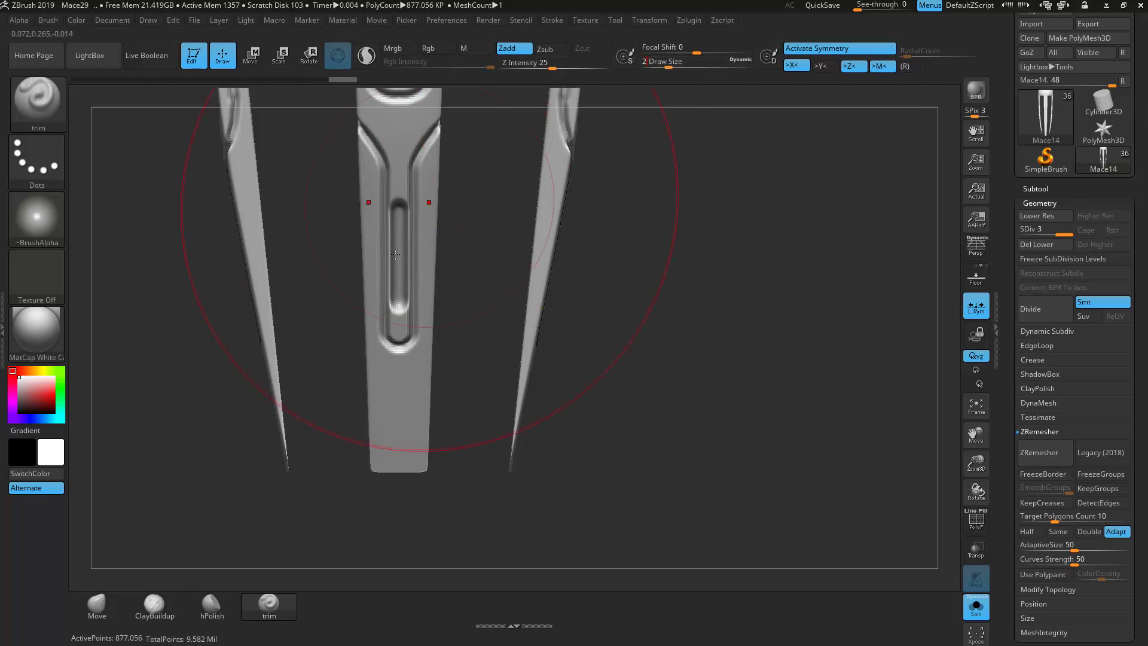
pyautogui.moveTo(401, 297); pyautogui.dragTo(396, 308)
# Step: Carve the matching slot inside the adjacent rib tip's outline at draw size 3, with a thin inner bar at draw size 2
pyautogui.keyDown('shift'); pyautogui.moveTo(469, 301); pyautogui.dragTo(662, 299); pyautogui.keyUp('shift')
pyautogui.click(670, 62)
pyautogui.write('3')
pyautogui.moveTo(546, 194); pyautogui.dragTo(546, 196)
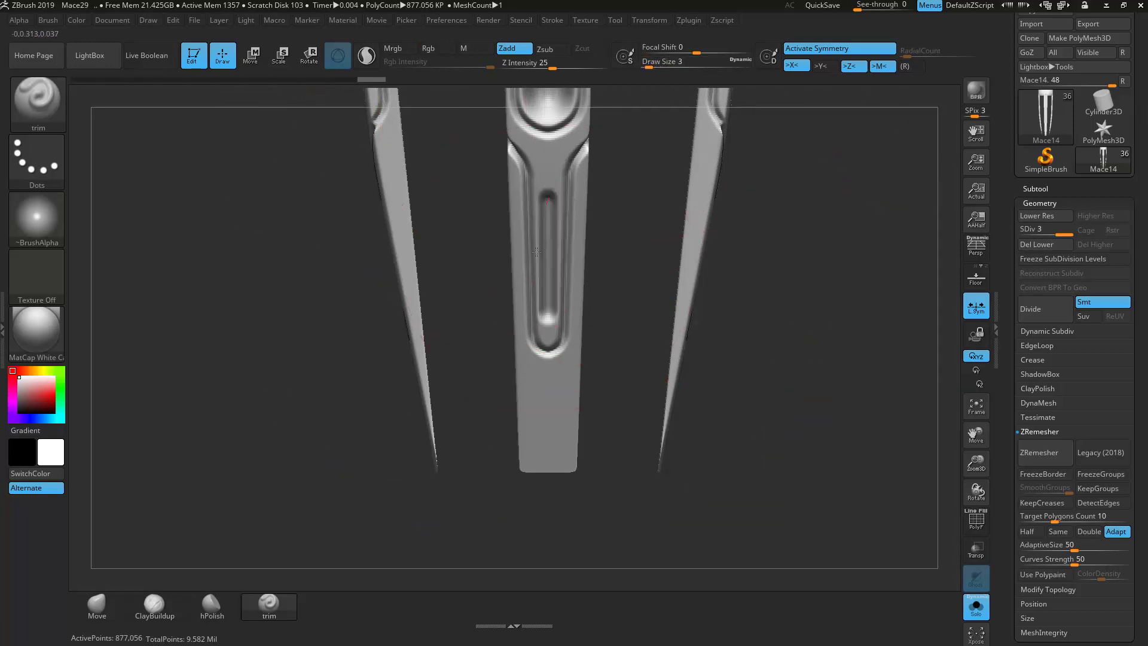
pyautogui.moveTo(545, 314)
pyautogui.keyDown('shift'); pyautogui.mouseDown()
pyautogui.moveTo(543, 327)
pyautogui.moveTo(547, 204)
pyautogui.mouseUp(); pyautogui.keyUp('shift')
pyautogui.click(685, 62)
pyautogui.write('2')
pyautogui.press('Return')
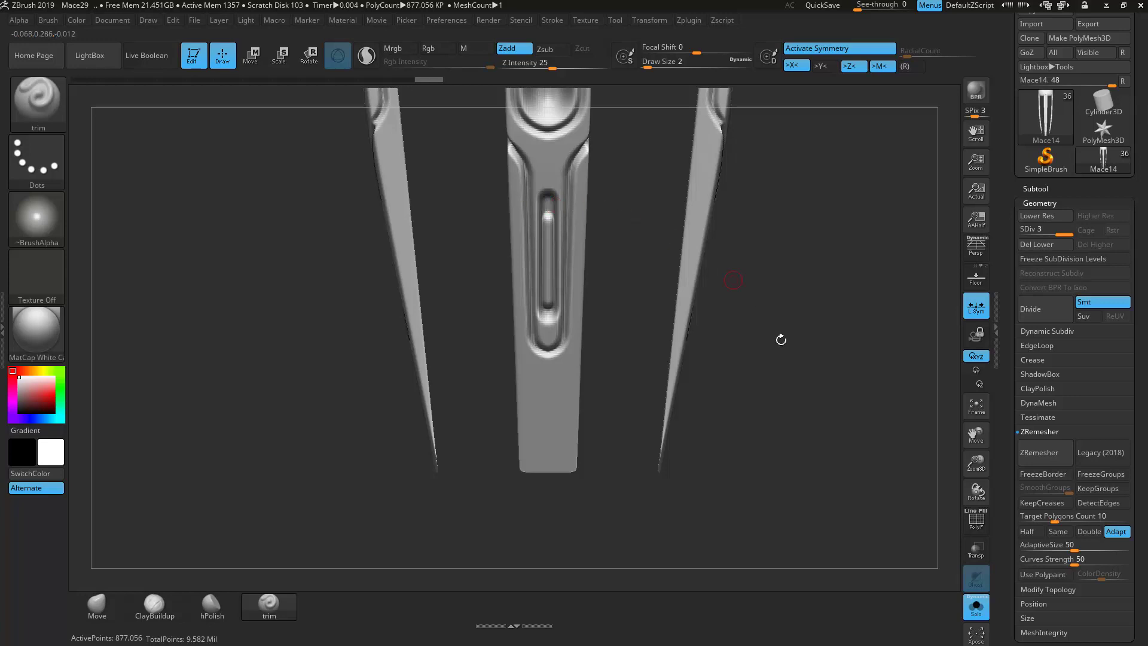
# Step: Show all parts of the mace again and save the project as Mace30
pyautogui.click(976, 606)
pyautogui.press('f')
pyautogui.moveTo(805, 486); pyautogui.dragTo(903, 472)
pyautogui.hotkey('ctrl', 's')
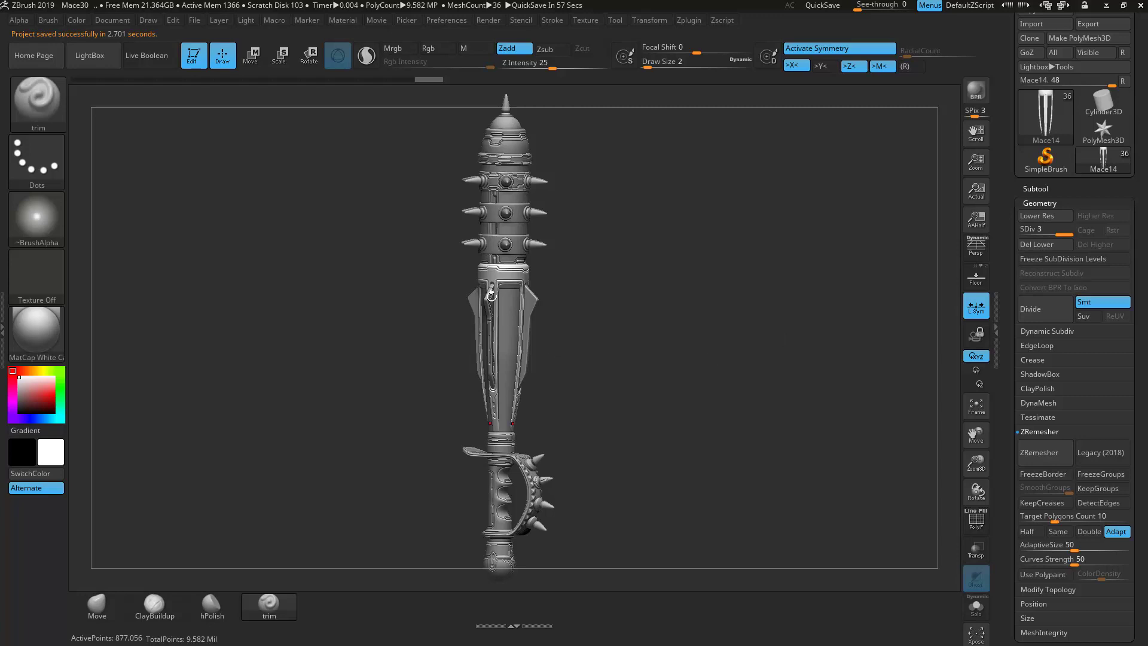
# Step: Select the pointed fins and carve a short vertical slot into the fin's narrow outer edge near its upper end, at draw size 3
pyautogui.keyDown('alt'); pyautogui.click(519, 296); pyautogui.keyUp('alt')
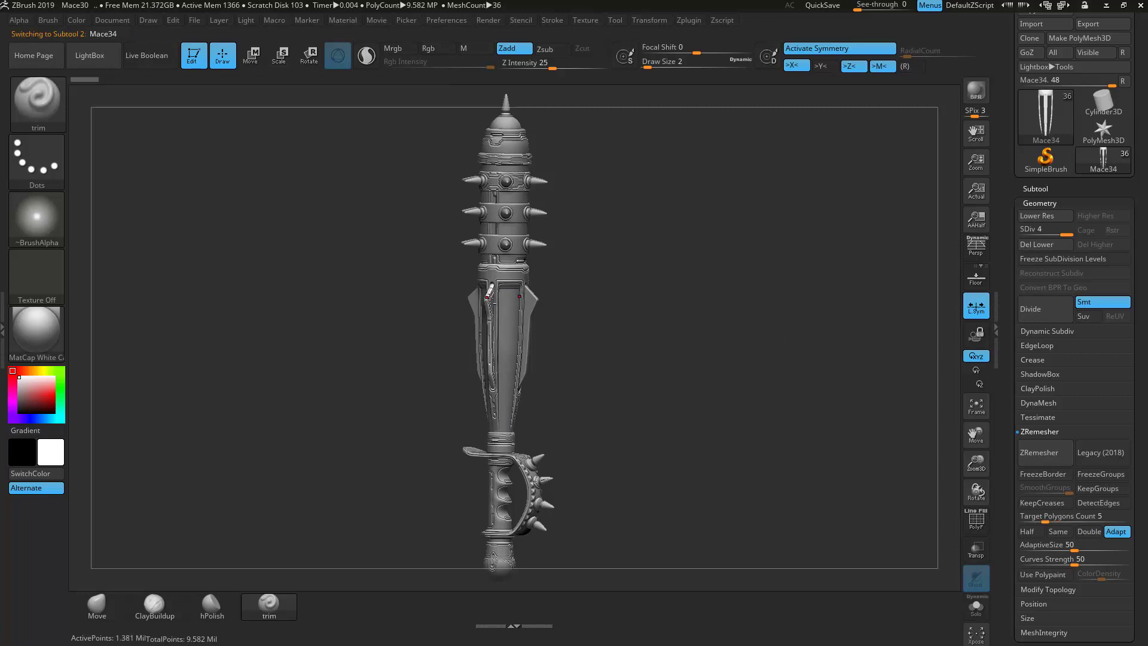
pyautogui.press('f')
pyautogui.moveTo(714, 312); pyautogui.dragTo(892, 474)
pyautogui.keyDown('alt'); pyautogui.moveTo(891, 146); pyautogui.dragTo(877, 472); pyautogui.keyUp('alt')
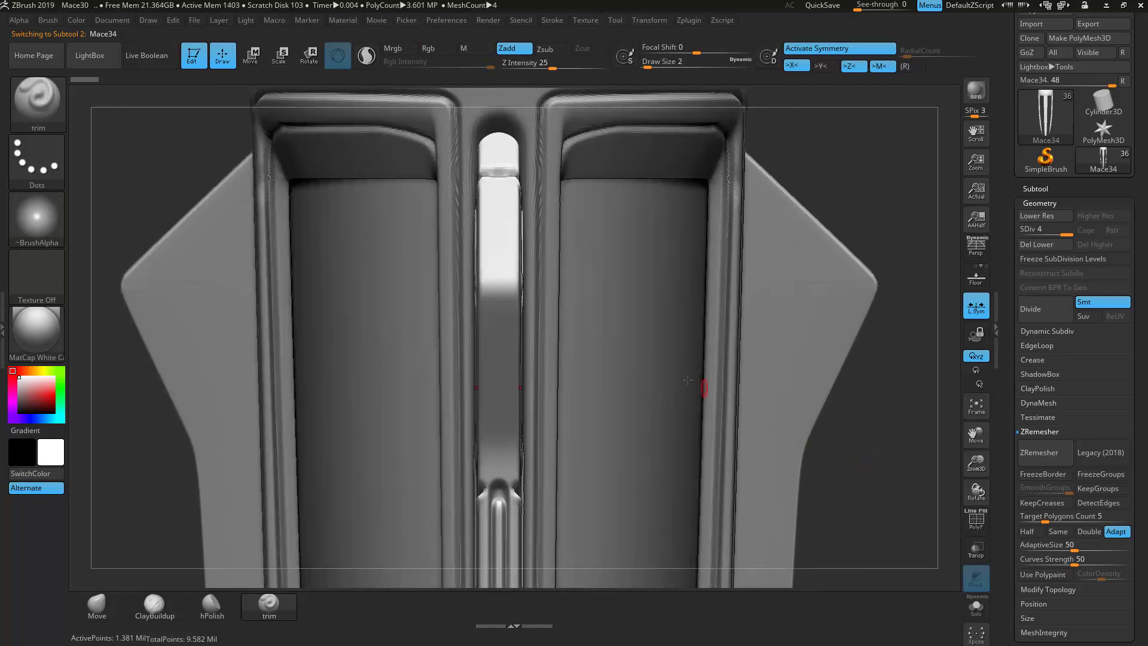
pyautogui.click(650, 66)
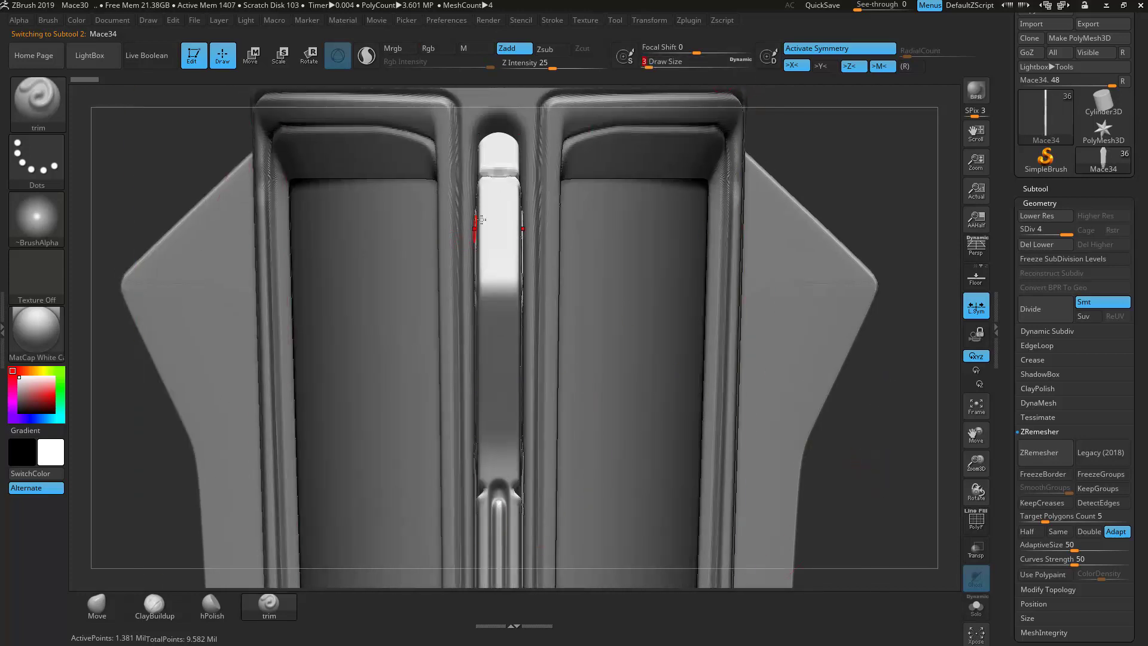
pyautogui.moveTo(499, 196); pyautogui.dragTo(497, 269)
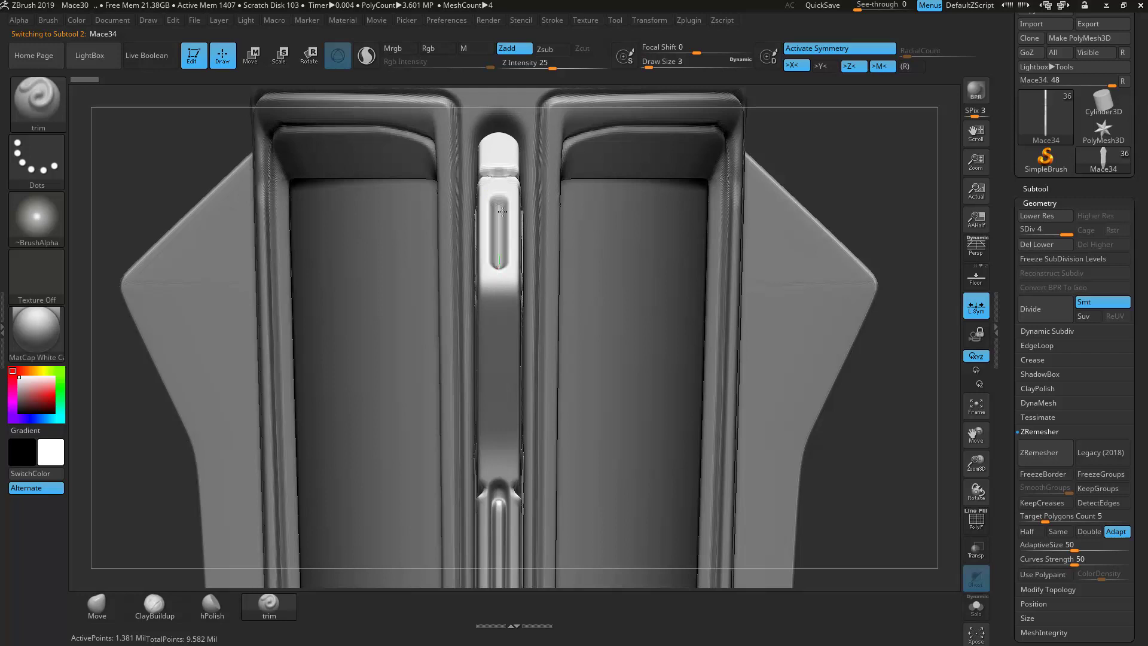
pyautogui.moveTo(503, 192); pyautogui.dragTo(498, 275)
# Step: Shape a thin raised bar inside the fin's short slot and refine the slot's rim at draw size 2
pyautogui.click(699, 65)
pyautogui.write('2')
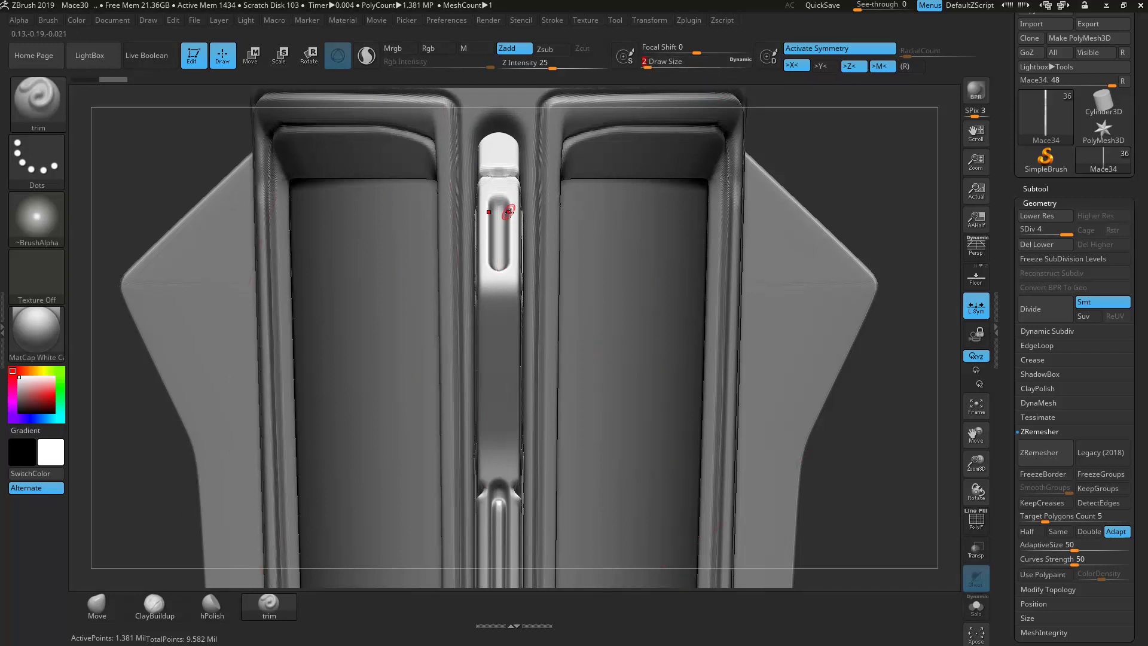
pyautogui.moveTo(500, 257); pyautogui.dragTo(505, 236)
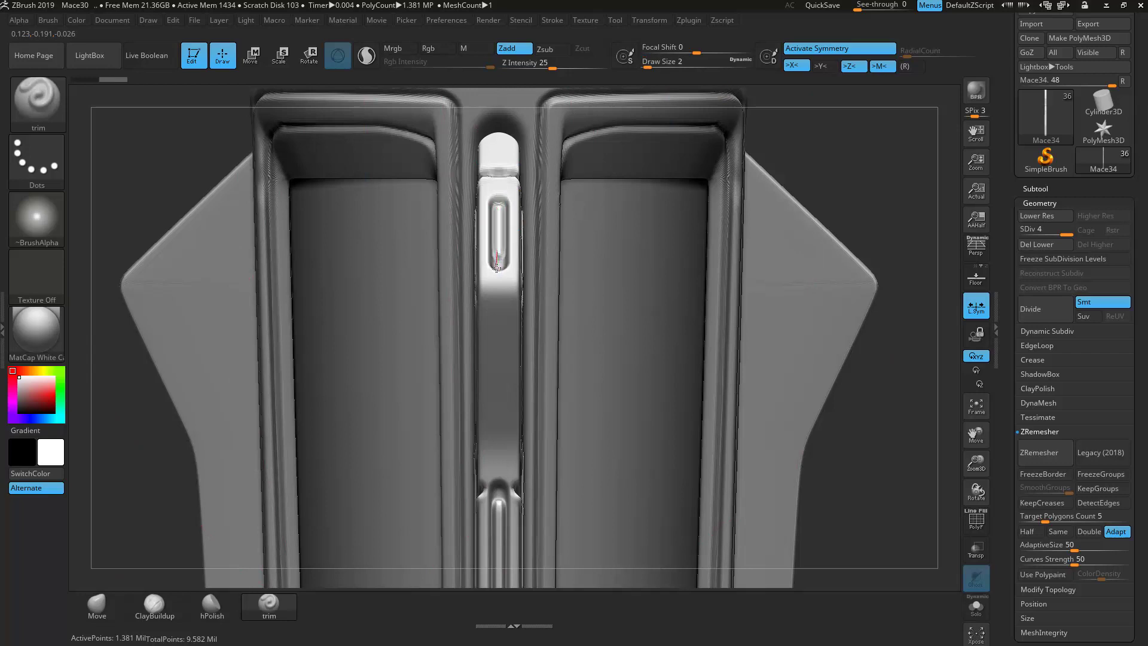
pyautogui.moveTo(501, 192); pyautogui.dragTo(502, 188)
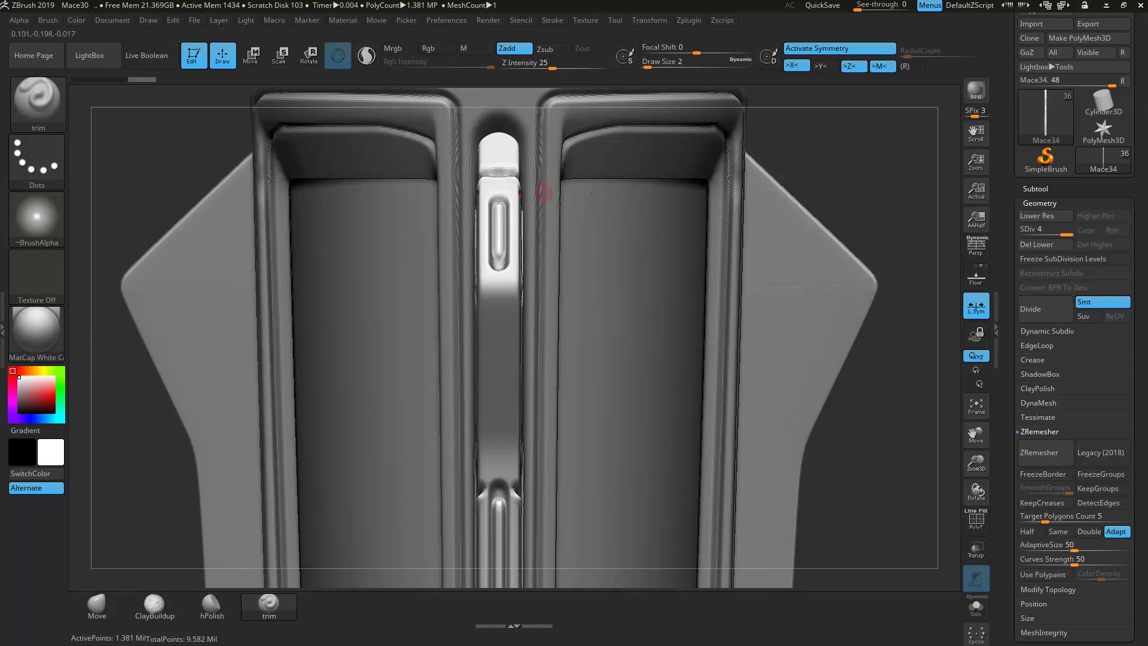
pyautogui.moveTo(772, 227)
pyautogui.keyDown('ctrl'); pyautogui.mouseDown(button='right')
pyautogui.moveTo(686, 186)
pyautogui.moveTo(790, 308)
pyautogui.mouseUp(button='right'); pyautogui.keyUp('ctrl')
pyautogui.press('f')
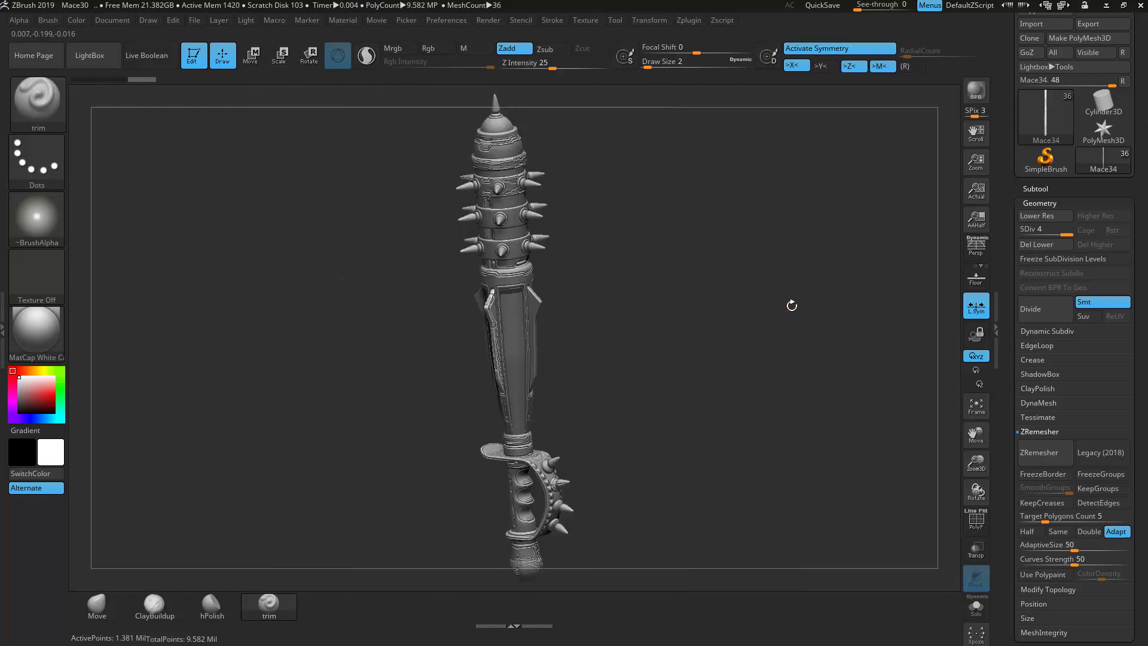
# Step: Select the ribbed sleeve and isolate it with its collar facing the view
pyautogui.moveTo(713, 400); pyautogui.dragTo(536, 348, button='right')
pyautogui.keyDown('alt'); pyautogui.click(490, 290); pyautogui.keyUp('alt')
pyautogui.press('f')
pyautogui.moveTo(680, 290); pyautogui.dragTo(737, 311, button='right')
pyautogui.click(976, 606)
pyautogui.keyDown('alt'); pyautogui.moveTo(731, 209); pyautogui.dragTo(705, 456, button='right'); pyautogui.keyUp('alt')
pyautogui.keyDown('ctrl'); pyautogui.moveTo(712, 397); pyautogui.dragTo(816, 341, button='right'); pyautogui.keyUp('ctrl')
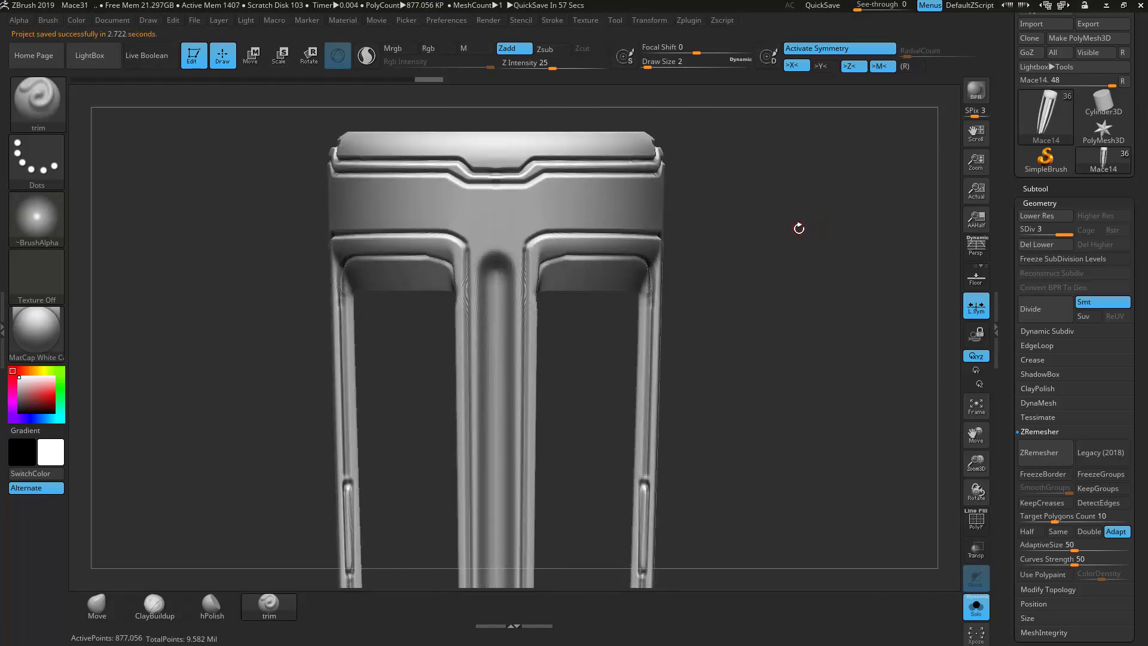
pyautogui.moveTo(799, 229)
pyautogui.keyDown('ctrl'); pyautogui.mouseDown(button='right')
pyautogui.moveTo(813, 236)
pyautogui.moveTo(819, 322)
pyautogui.mouseUp(button='right'); pyautogui.keyUp('ctrl')
pyautogui.keyDown('alt'); pyautogui.moveTo(819, 322); pyautogui.dragTo(812, 568, button='right'); pyautogui.keyUp('alt')
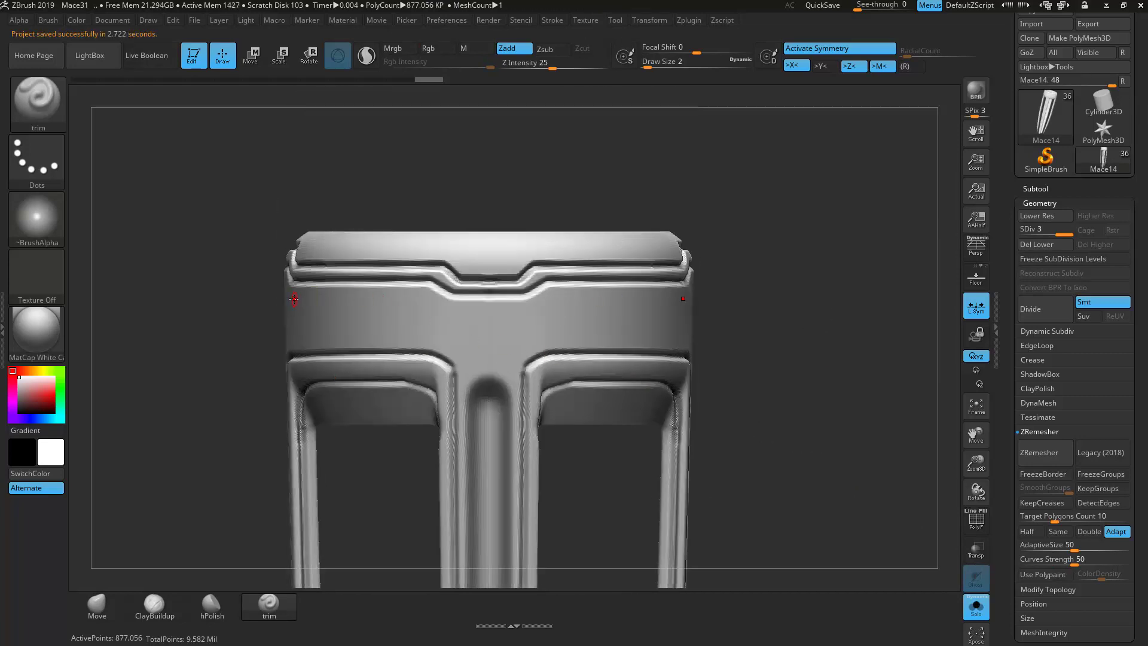
# Step: Carve a groove around the collar that slopes down into a rounded V just above the rib's long slot
pyautogui.moveTo(411, 298)
pyautogui.keyDown('shift'); pyautogui.mouseDown()
pyautogui.moveTo(460, 342)
pyautogui.moveTo(465, 371)
pyautogui.moveTo(506, 357)
pyautogui.mouseUp(); pyautogui.keyUp('shift')
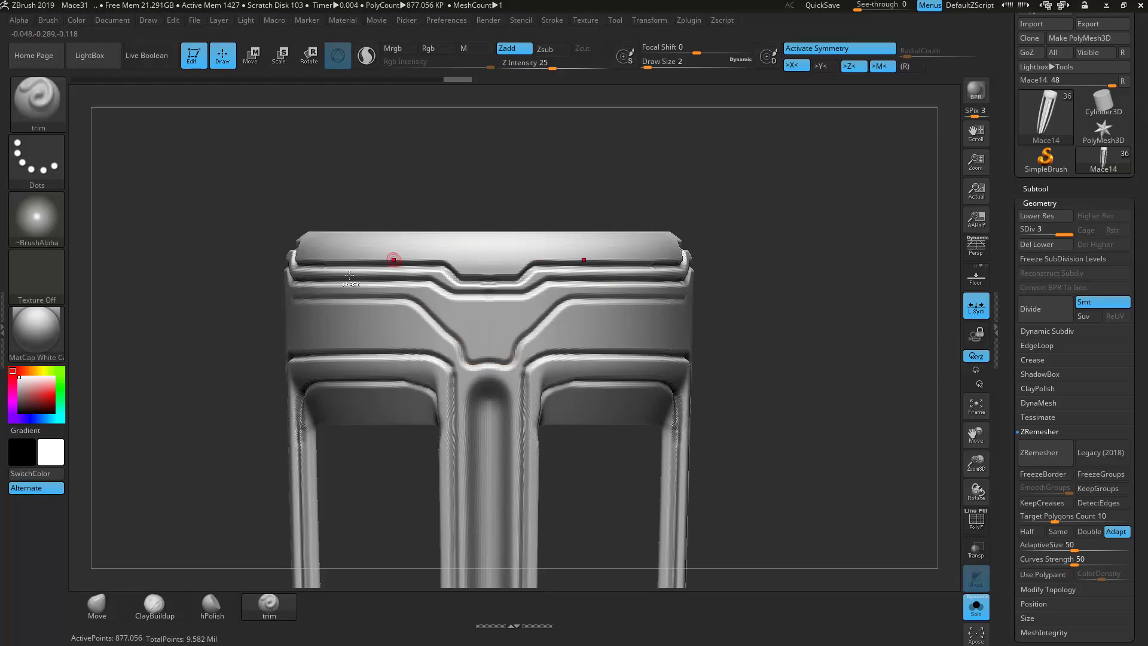
pyautogui.hotkey('ctrl', 'z')
pyautogui.moveTo(448, 302)
pyautogui.mouseDown()
pyautogui.moveTo(421, 298)
pyautogui.moveTo(463, 326)
pyautogui.moveTo(486, 362)
pyautogui.moveTo(505, 359)
pyautogui.mouseUp()
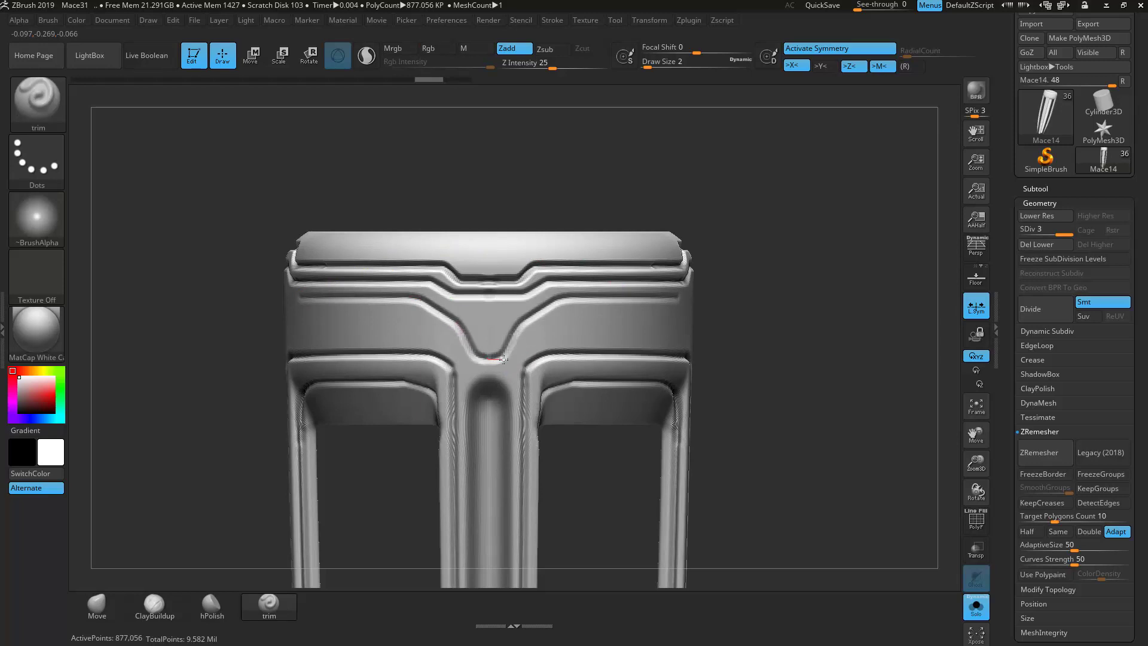
# Step: Carve the matching V-shaped collar groove above the adjacent rib, under the raised notch in the collar's rim lines
pyautogui.moveTo(831, 282)
pyautogui.mouseDown()
pyautogui.moveTo(795, 310)
pyautogui.moveTo(747, 302)
pyautogui.mouseUp()
pyautogui.moveTo(202, 299)
pyautogui.mouseDown()
pyautogui.moveTo(317, 299)
pyautogui.moveTo(346, 317)
pyautogui.mouseUp()
pyautogui.moveTo(364, 354); pyautogui.dragTo(403, 348)
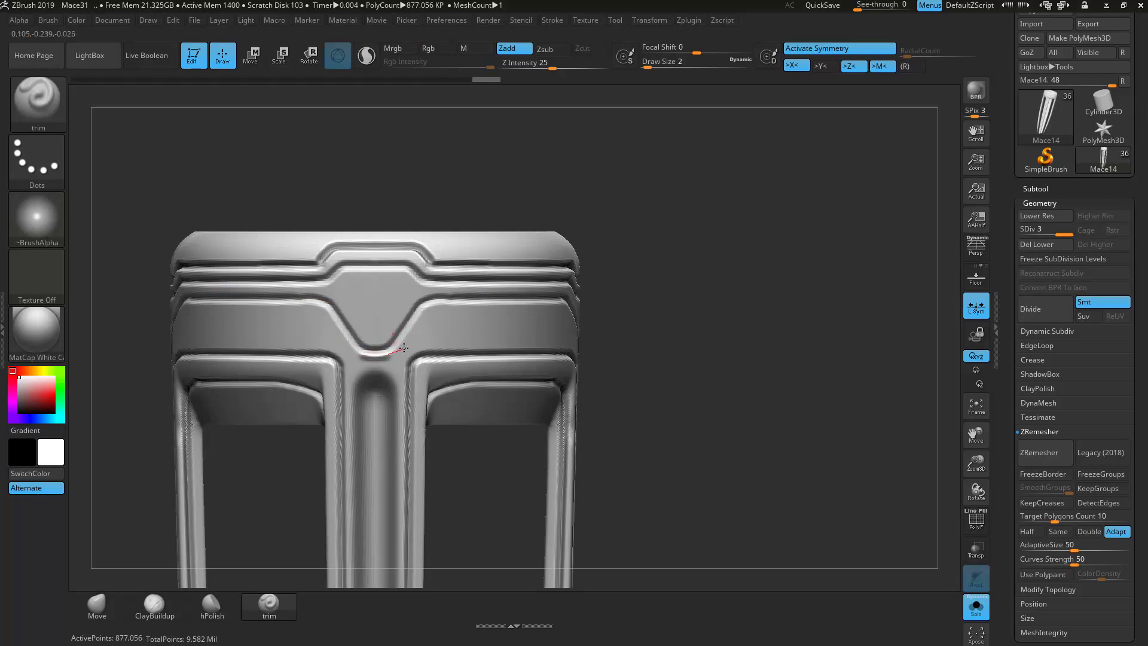
# Step: Extend the V-shaped collar groove's straight run past the raised notch and smooth its run between the ribs
pyautogui.moveTo(425, 305); pyautogui.dragTo(459, 301)
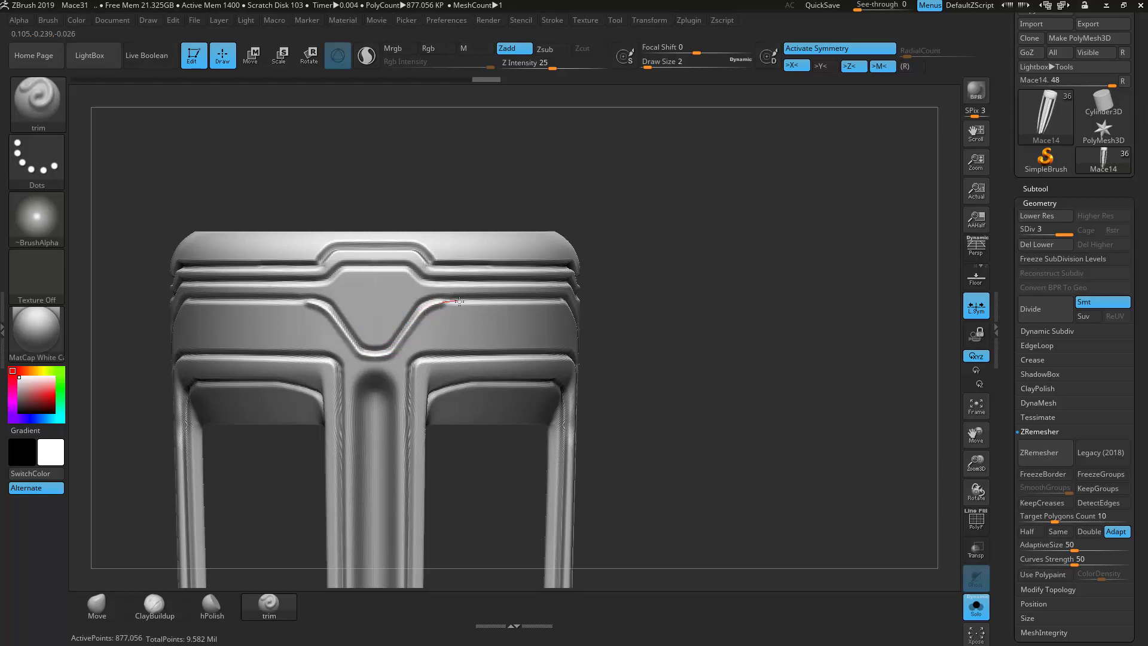
pyautogui.moveTo(572, 301); pyautogui.dragTo(573, 301)
pyautogui.moveTo(746, 276)
pyautogui.keyDown('shift'); pyautogui.mouseDown()
pyautogui.moveTo(478, 287)
pyautogui.moveTo(461, 303)
pyautogui.moveTo(522, 303)
pyautogui.moveTo(581, 362)
pyautogui.mouseUp(); pyautogui.keyUp('shift')
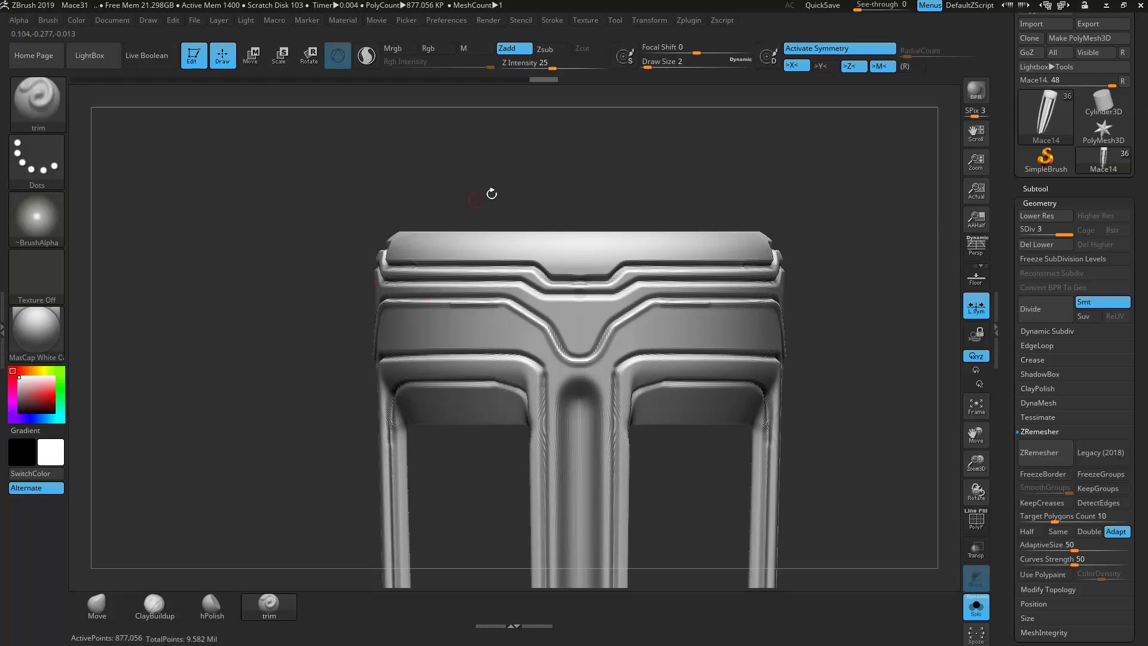
pyautogui.moveTo(479, 198); pyautogui.dragTo(538, 205)
pyautogui.keyDown('shift'); pyautogui.moveTo(458, 311); pyautogui.dragTo(489, 300); pyautogui.keyUp('shift')
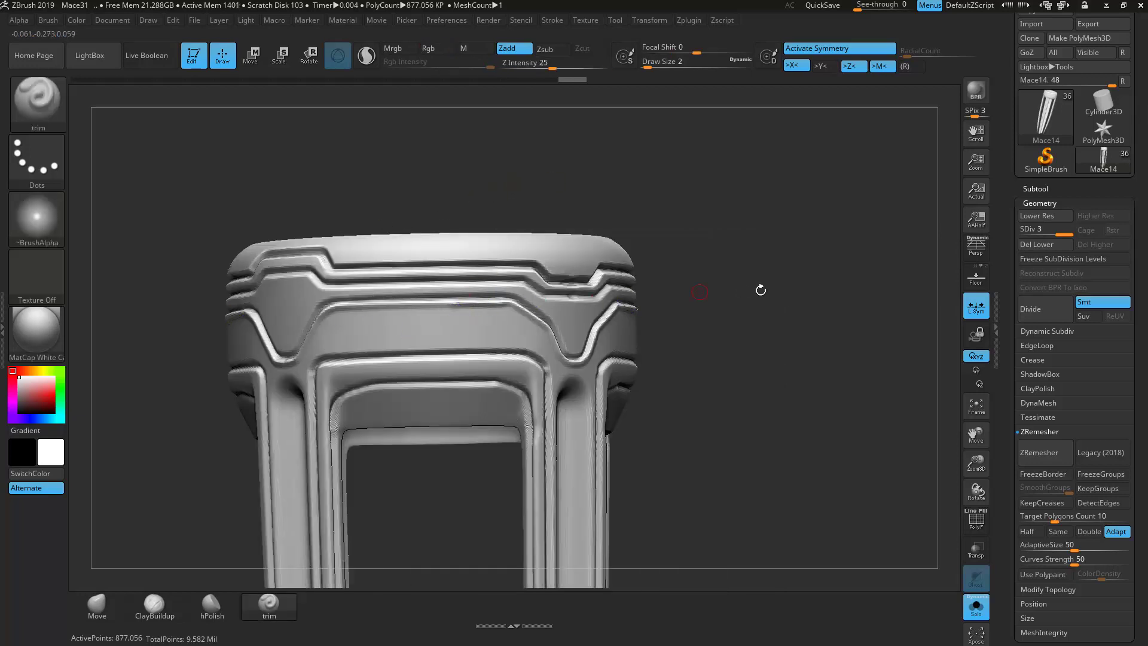
# Step: Trim the collar's uppermost rim line along the raised notch and its straight run to the collar's edge
pyautogui.moveTo(754, 317)
pyautogui.mouseDown()
pyautogui.moveTo(728, 293)
pyautogui.moveTo(788, 336)
pyautogui.moveTo(785, 346)
pyautogui.mouseUp()
pyautogui.moveTo(488, 323); pyautogui.dragTo(517, 347)
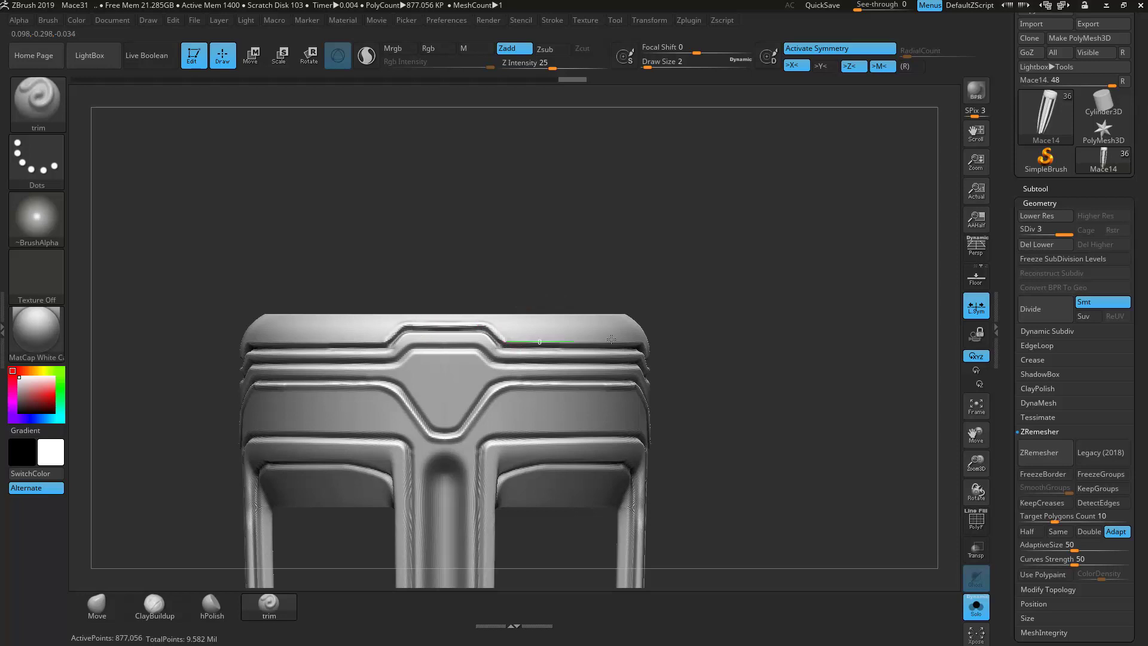
pyautogui.moveTo(653, 339)
pyautogui.mouseDown()
pyautogui.moveTo(618, 344)
pyautogui.moveTo(600, 362)
pyautogui.moveTo(665, 348)
pyautogui.mouseUp()
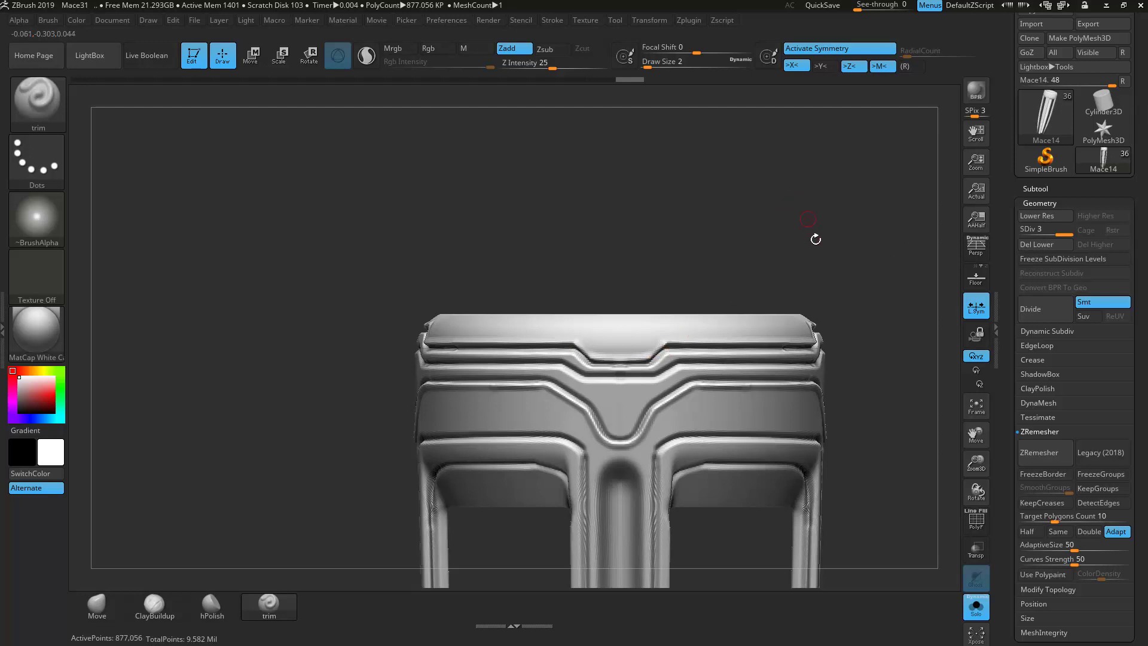
# Step: Carve a short vertical rounded slot in the V-shaped panel under the raised notch, at draw size 3
pyautogui.keyDown('alt'); pyautogui.moveTo(794, 241); pyautogui.dragTo(679, 91); pyautogui.keyUp('alt')
pyautogui.click(649, 65)
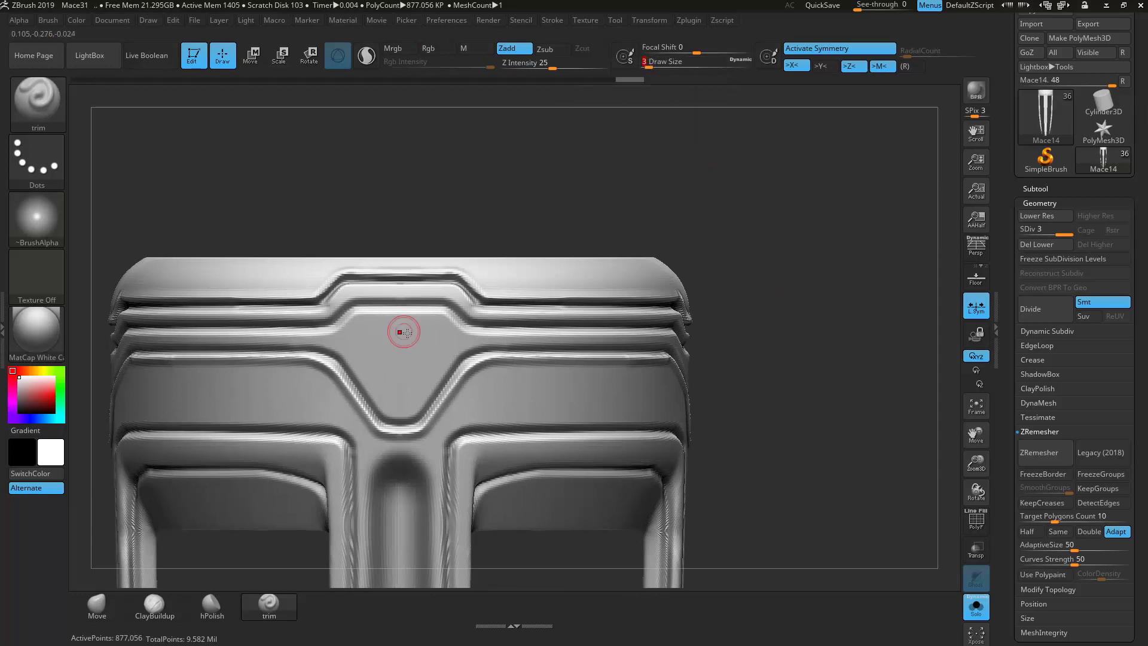
pyautogui.moveTo(400, 377); pyautogui.dragTo(401, 322)
pyautogui.moveTo(403, 391); pyautogui.dragTo(403, 392)
pyautogui.moveTo(401, 386); pyautogui.dragTo(402, 313)
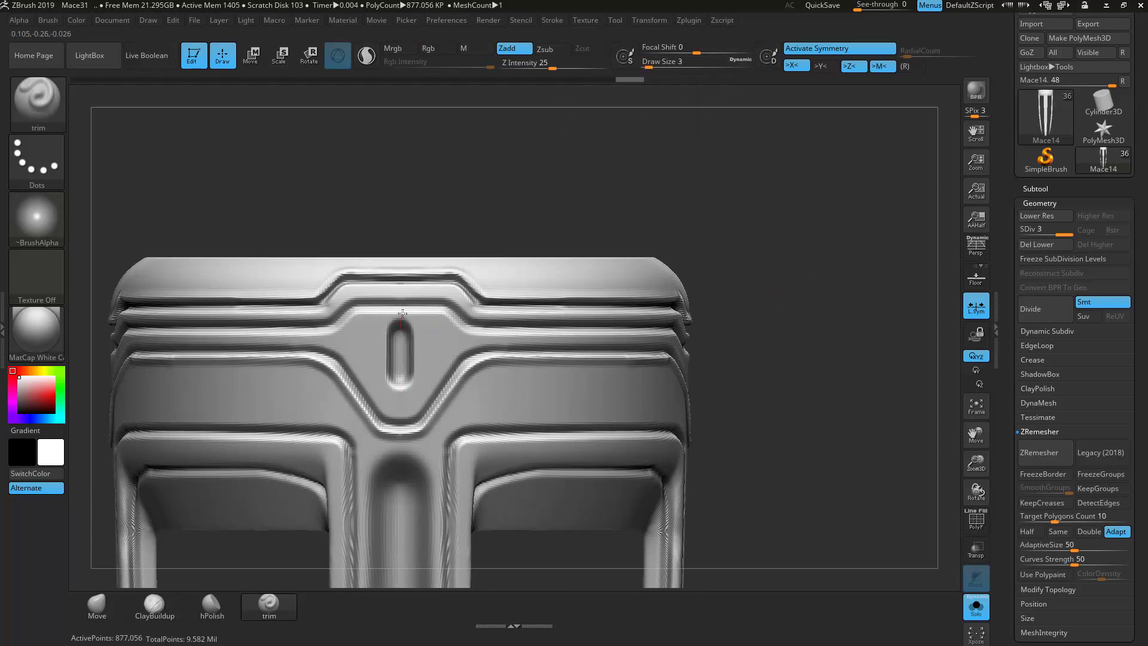
pyautogui.moveTo(401, 380); pyautogui.dragTo(399, 333)
# Step: Carve a short horizontal rounded slot in the adjacent V-shaped collar panel
pyautogui.moveTo(789, 285); pyautogui.dragTo(746, 302)
pyautogui.moveTo(652, 369); pyautogui.dragTo(705, 367)
pyautogui.moveTo(636, 370)
pyautogui.mouseDown()
pyautogui.moveTo(671, 369)
pyautogui.moveTo(647, 371)
pyautogui.mouseUp()
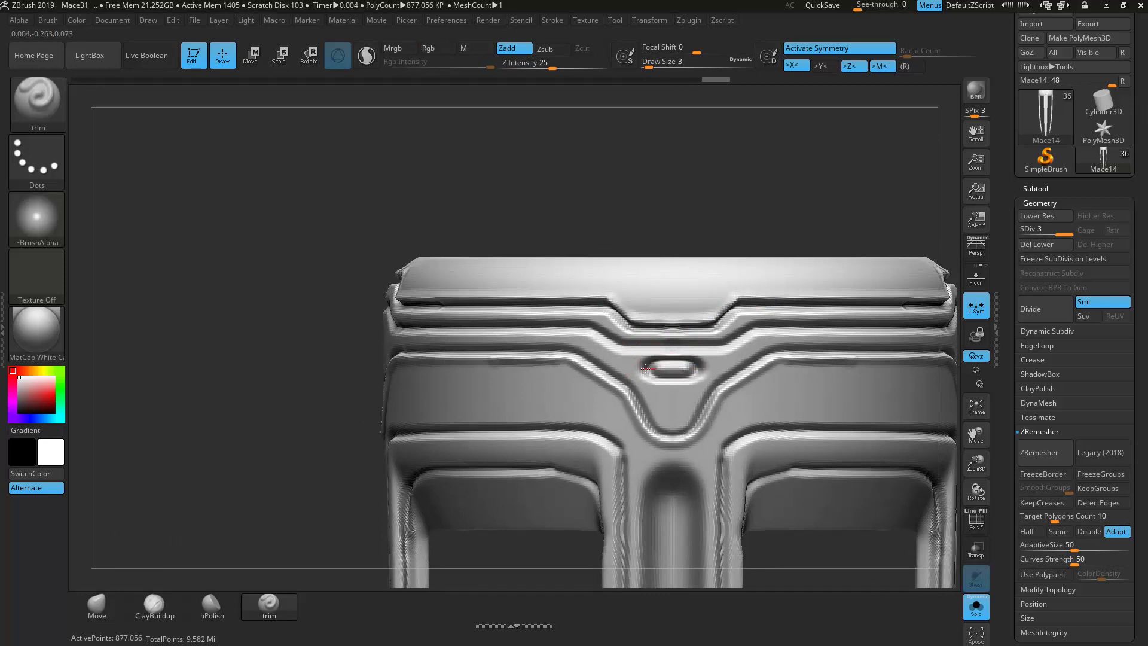
# Step: Leave the sleeve's isolation and select the plain dome cap beneath the mace's tip spike
pyautogui.press('f')
pyautogui.moveTo(731, 263); pyautogui.dragTo(795, 330)
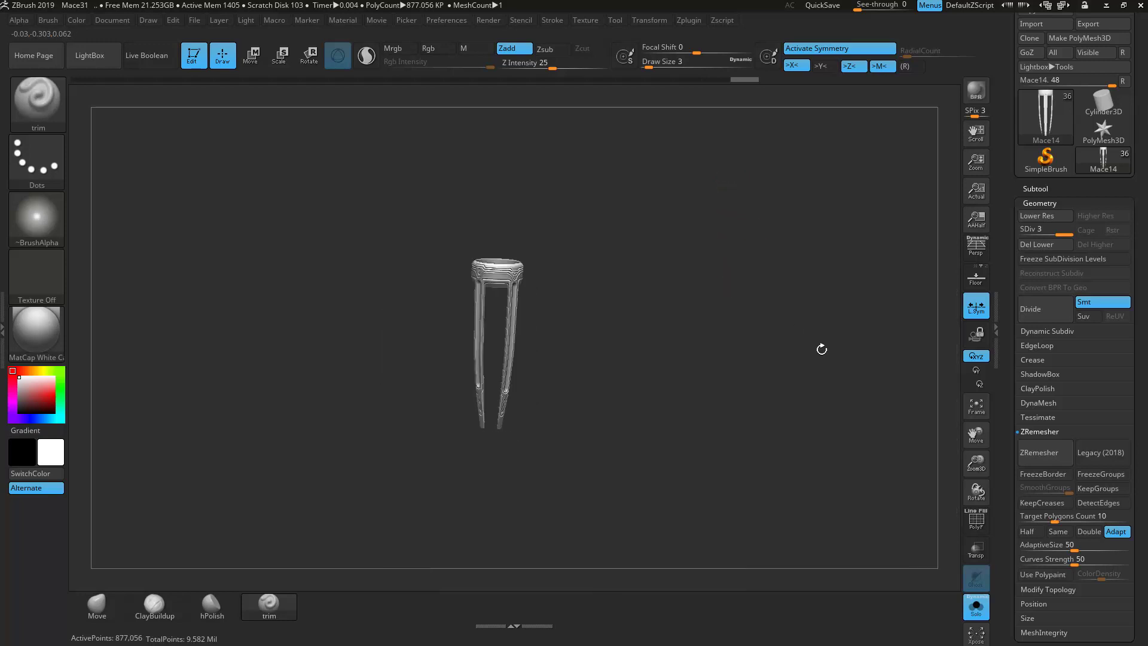
pyautogui.click(976, 606)
pyautogui.moveTo(843, 491); pyautogui.dragTo(741, 419)
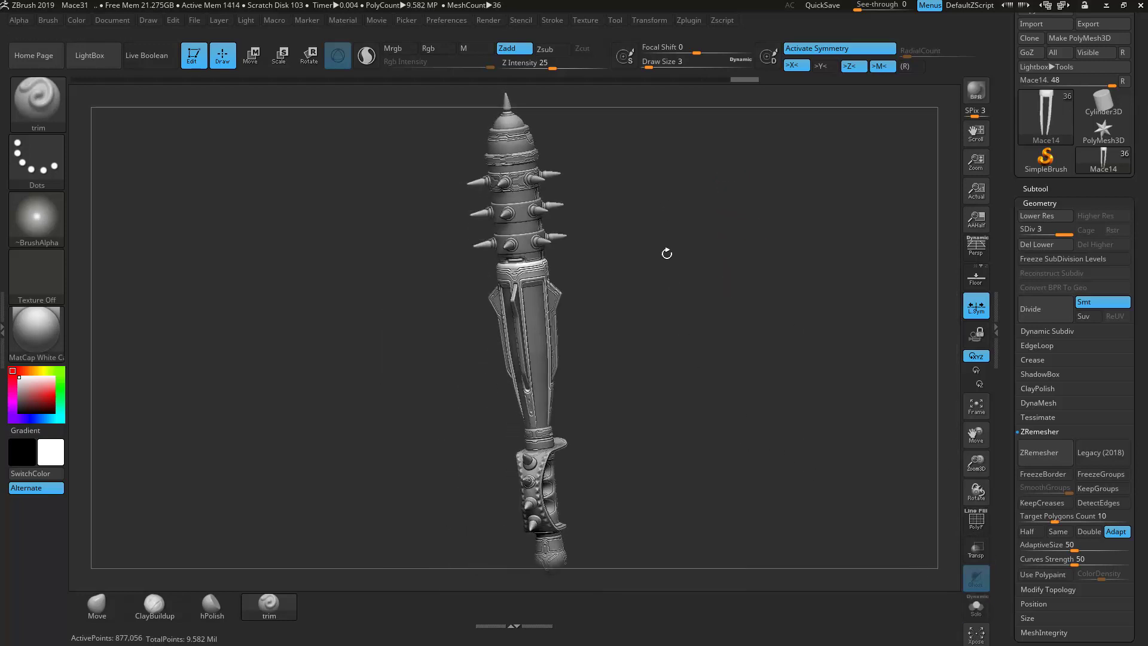
pyautogui.moveTo(659, 227); pyautogui.dragTo(576, 277)
pyautogui.keyDown('alt'); pyautogui.click(541, 241); pyautogui.keyUp('alt')
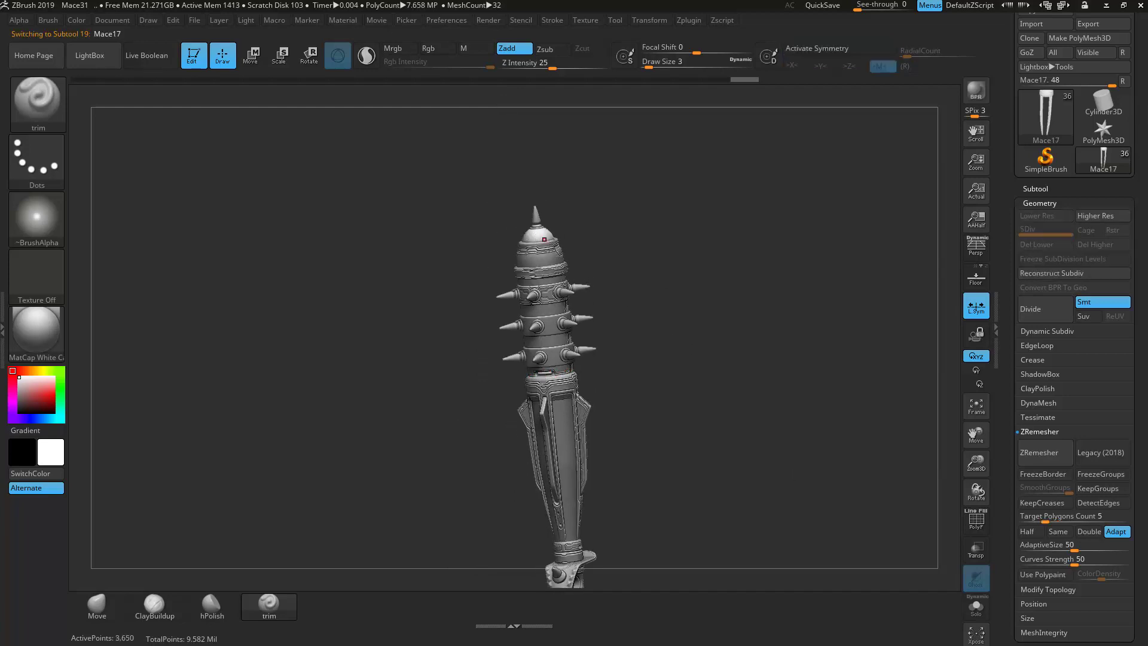
# Step: Remesh the dome cap with ZRemesher at target polygon count 5 and divide it to subdivision level 5
pyautogui.press('f')
pyautogui.keyDown('alt'); pyautogui.moveTo(850, 192); pyautogui.dragTo(755, 173); pyautogui.keyUp('alt')
pyautogui.press('d')
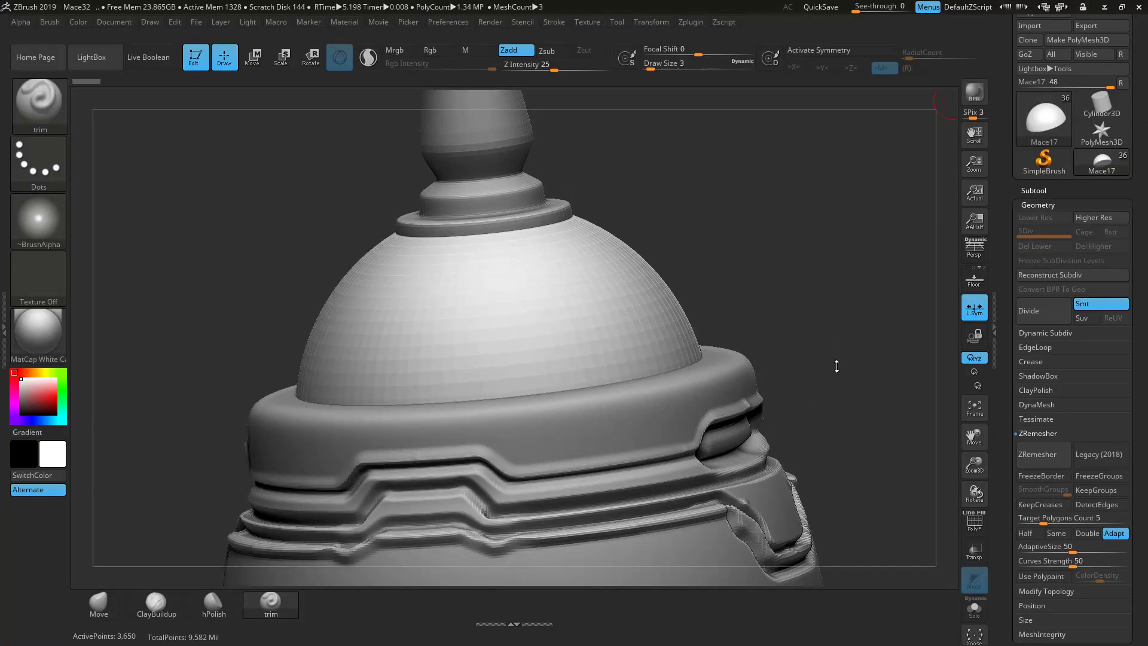
pyautogui.click(1038, 455)
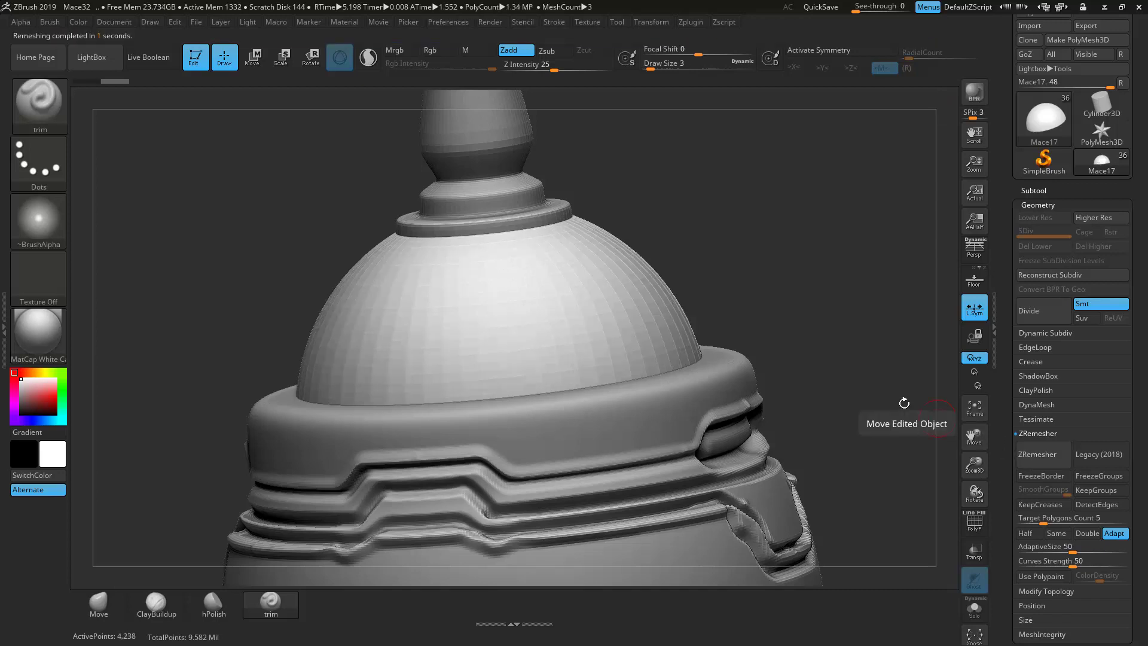
pyautogui.hotkey('ctrl', 'd')
pyautogui.hotkey('ctrl', 'd')
pyautogui.hotkey('ctrl', 'd')
pyautogui.hotkey('ctrl', 'd')
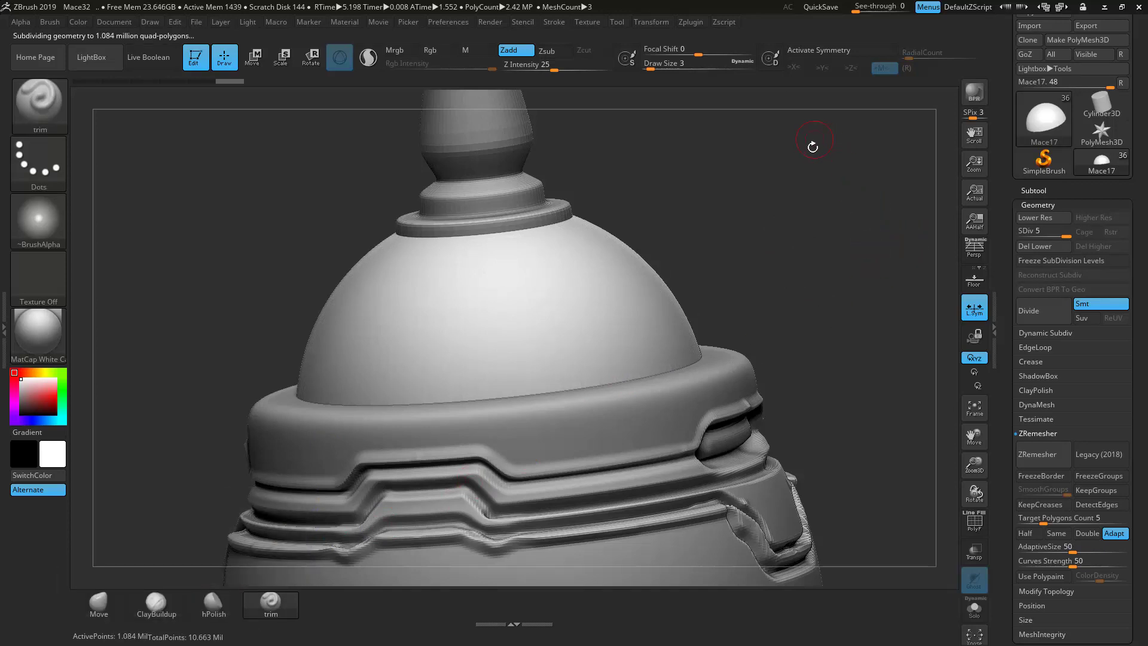
# Step: Activate X and Z symmetry for the dome cap and set the trim brush's draw size to 2
pyautogui.click(812, 51)
pyautogui.click(856, 67)
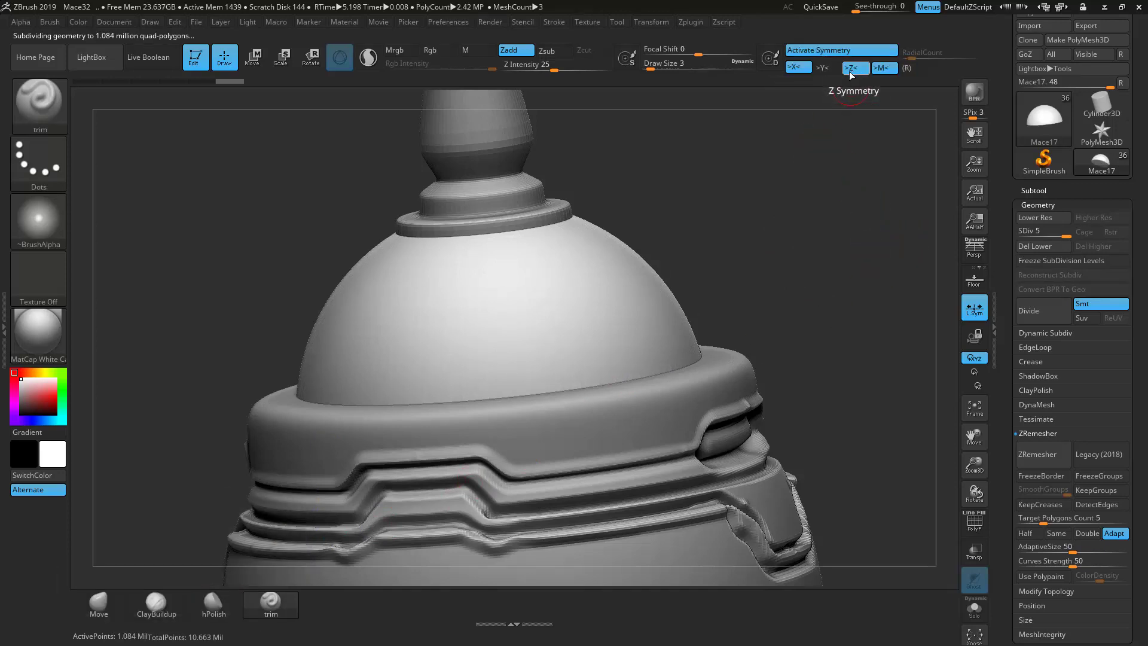
pyautogui.keyDown('shift'); pyautogui.moveTo(831, 319); pyautogui.dragTo(828, 309); pyautogui.keyUp('shift')
pyautogui.keyDown('alt'); pyautogui.moveTo(910, 179); pyautogui.dragTo(729, 254); pyautogui.keyUp('alt')
pyautogui.click(705, 63)
pyautogui.write('2')
pyautogui.press('Return')
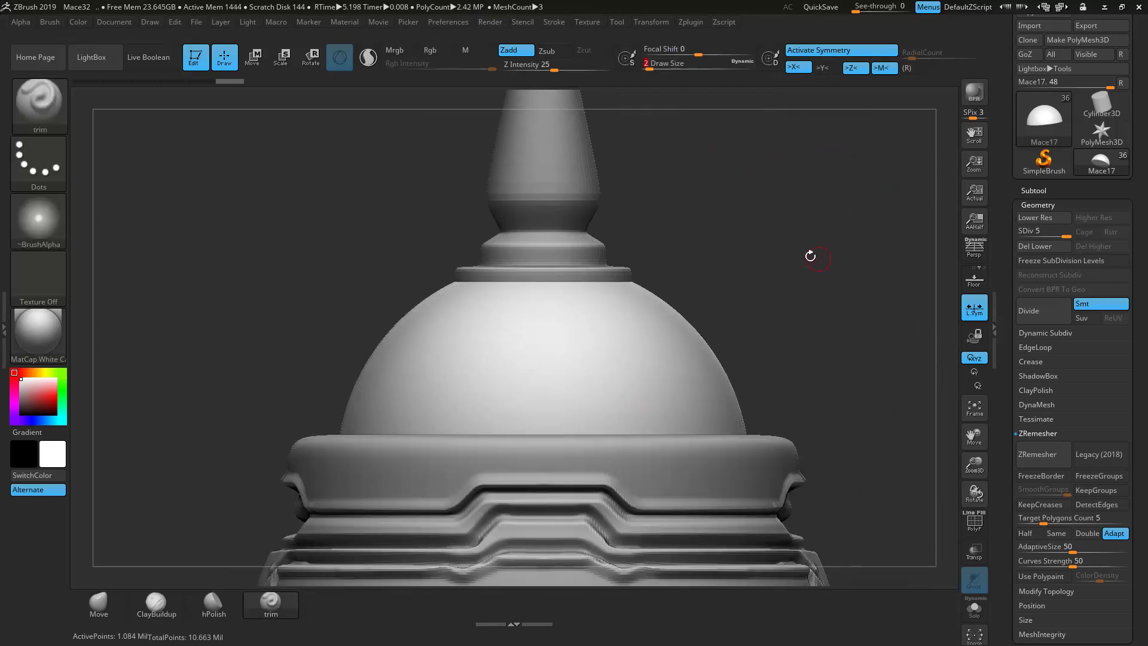
# Step: Carve an upper groove across the dome that dips into a flat-bottomed V, plus a straight groove along its base
pyautogui.moveTo(824, 260); pyautogui.dragTo(808, 302)
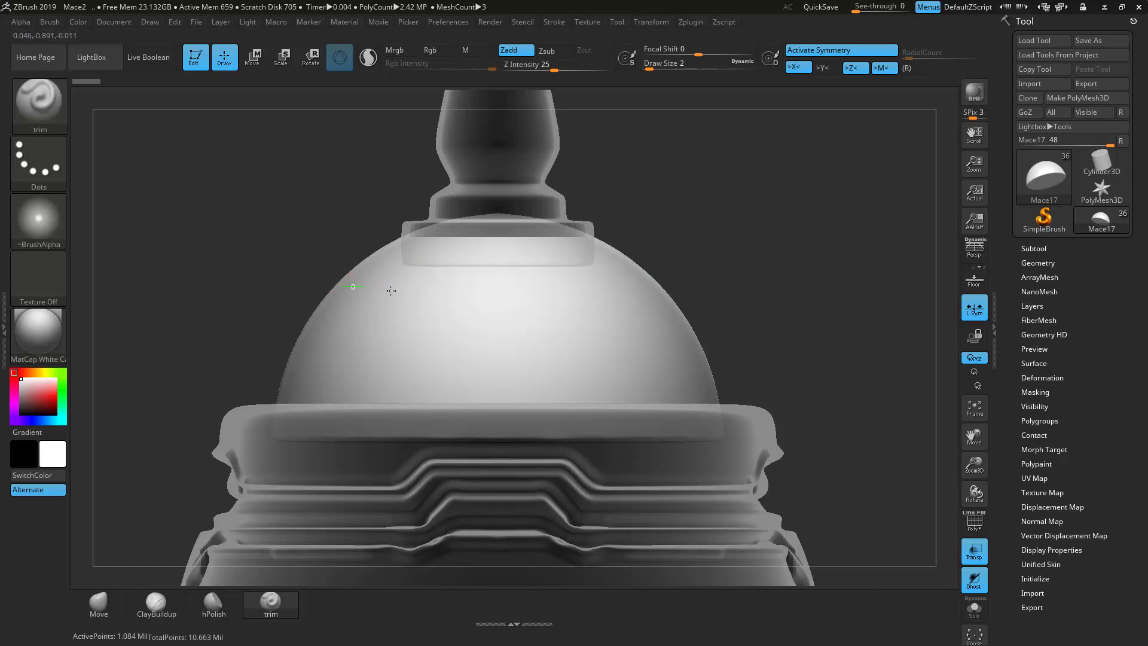
pyautogui.moveTo(458, 290); pyautogui.dragTo(458, 294)
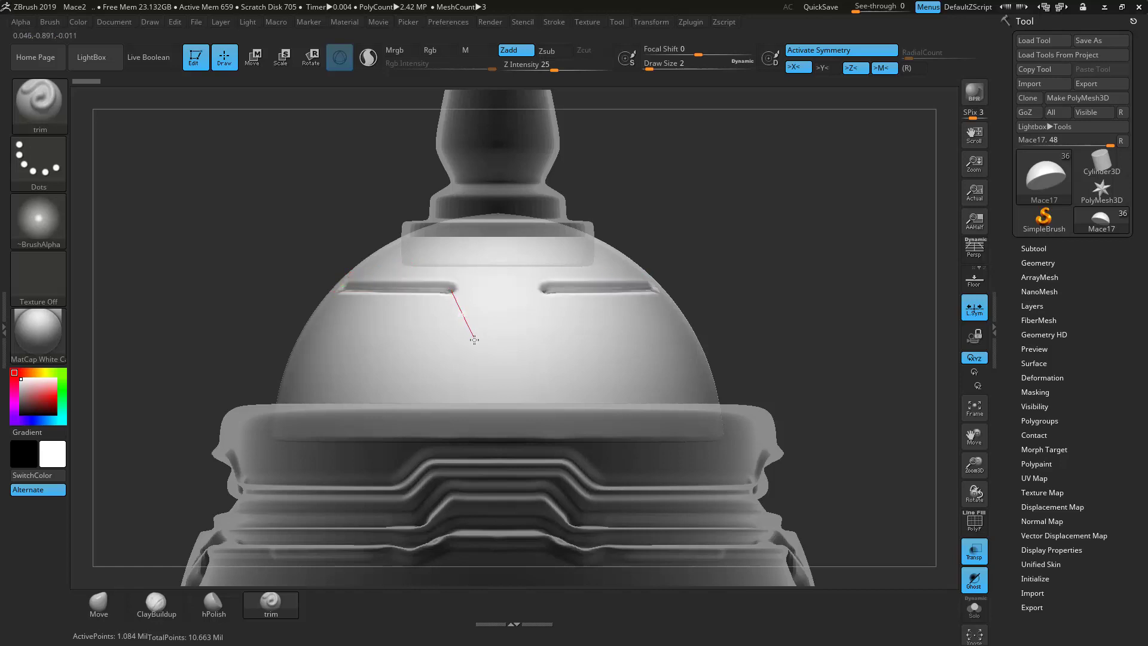
pyautogui.moveTo(478, 347); pyautogui.dragTo(496, 345)
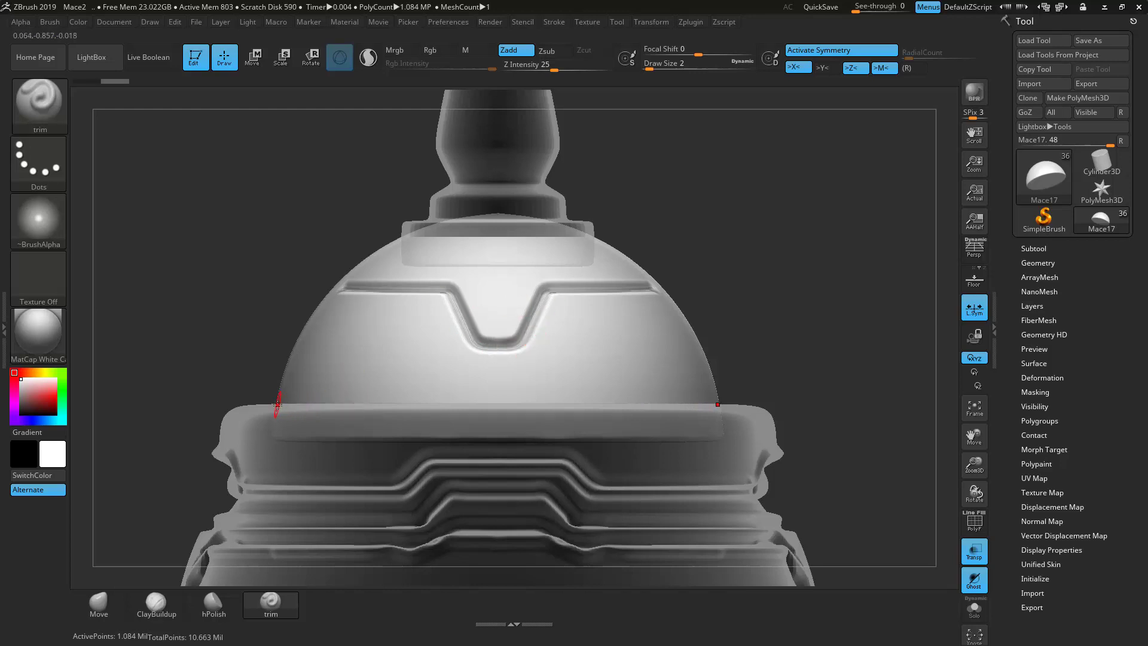
pyautogui.moveTo(468, 409); pyautogui.dragTo(645, 405)
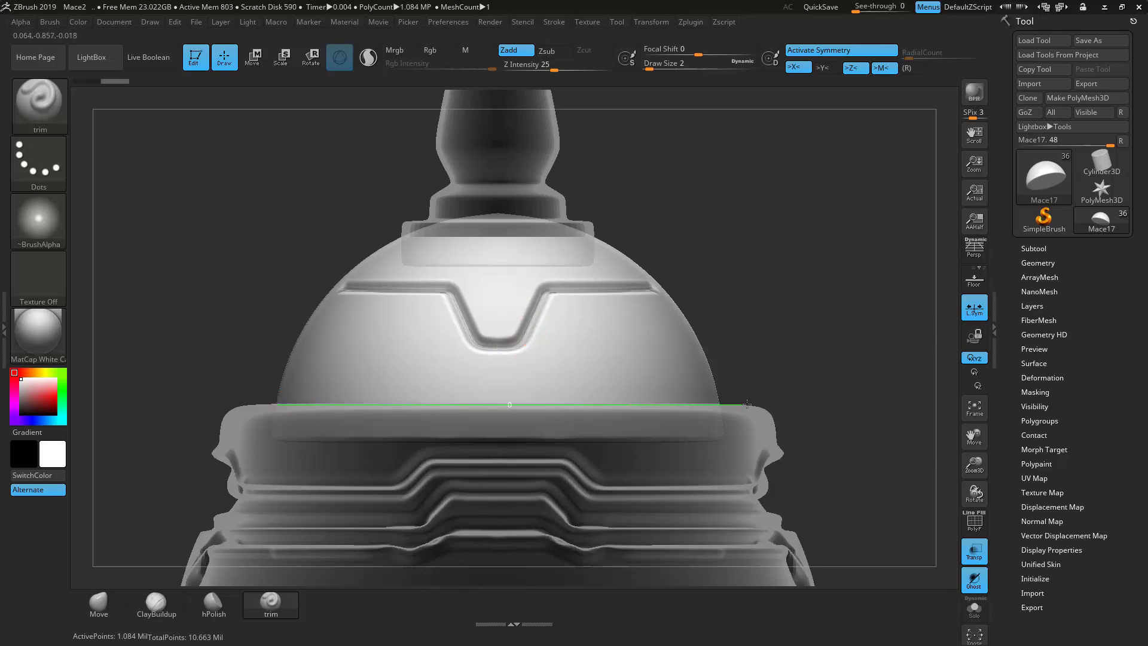
pyautogui.moveTo(744, 404); pyautogui.dragTo(750, 404)
# Step: Carve the matching V-shaped groove on the dome's adjacent side and shape a short tab in the base groove below it
pyautogui.moveTo(813, 379); pyautogui.dragTo(791, 377)
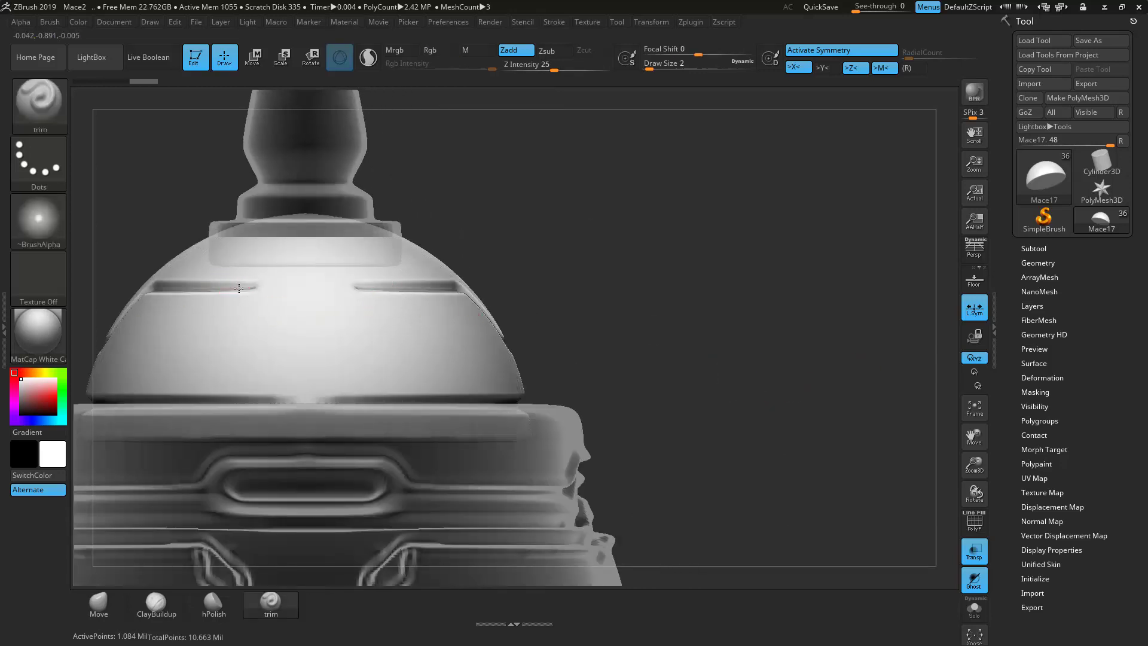
pyautogui.moveTo(278, 341); pyautogui.dragTo(310, 344)
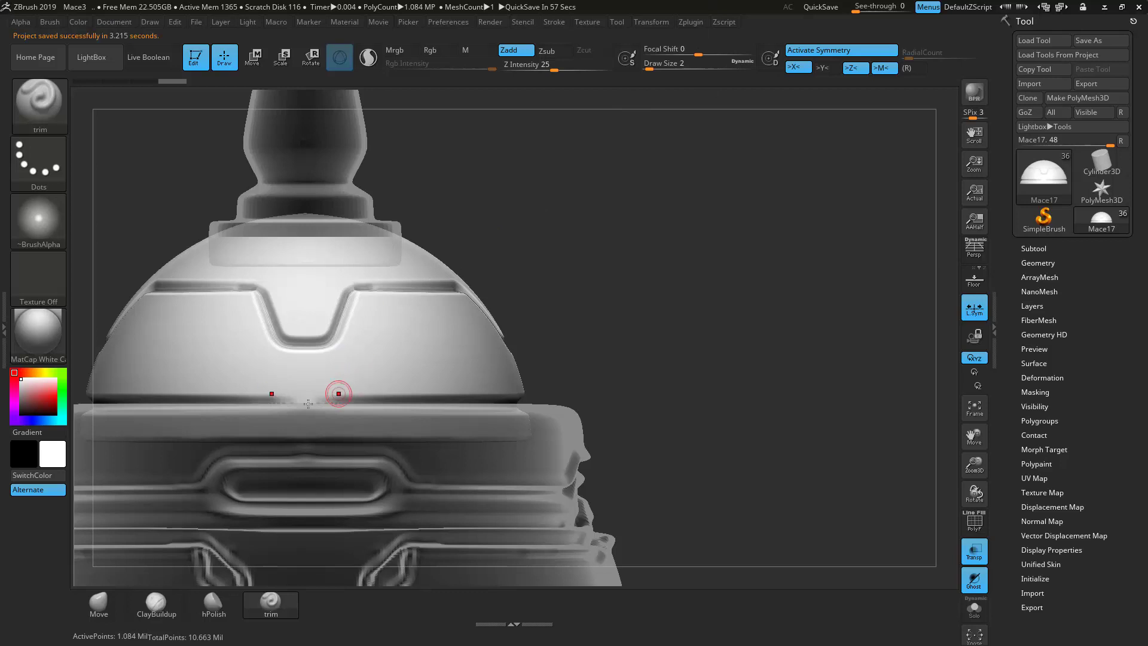
pyautogui.moveTo(330, 408); pyautogui.dragTo(357, 407)
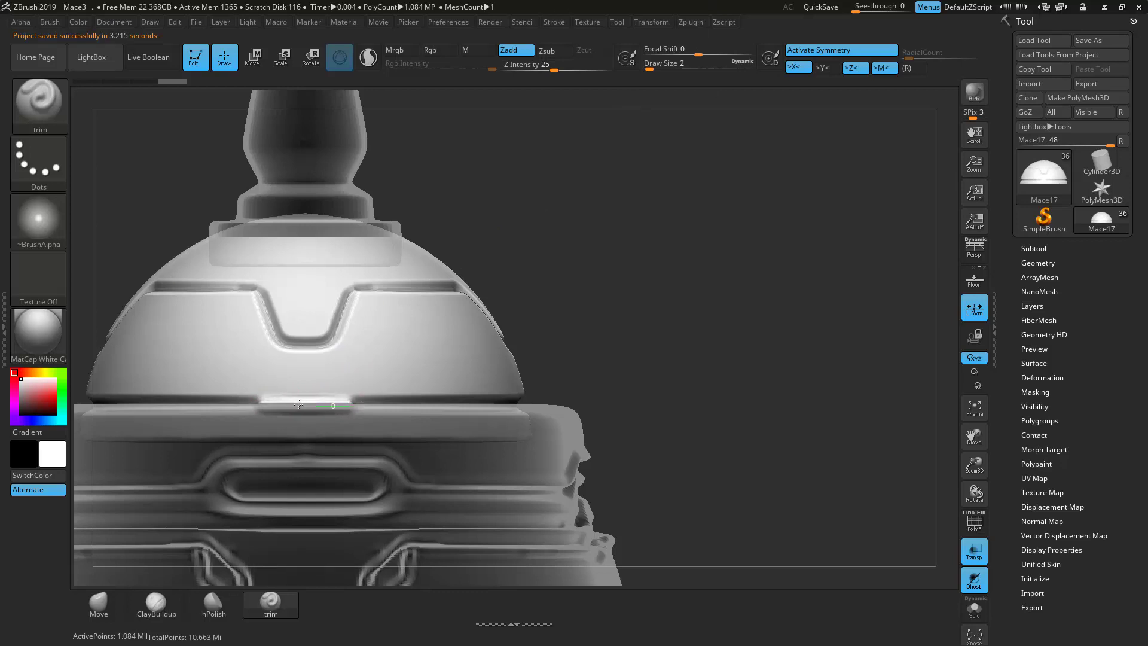
pyautogui.moveTo(269, 406); pyautogui.dragTo(256, 406)
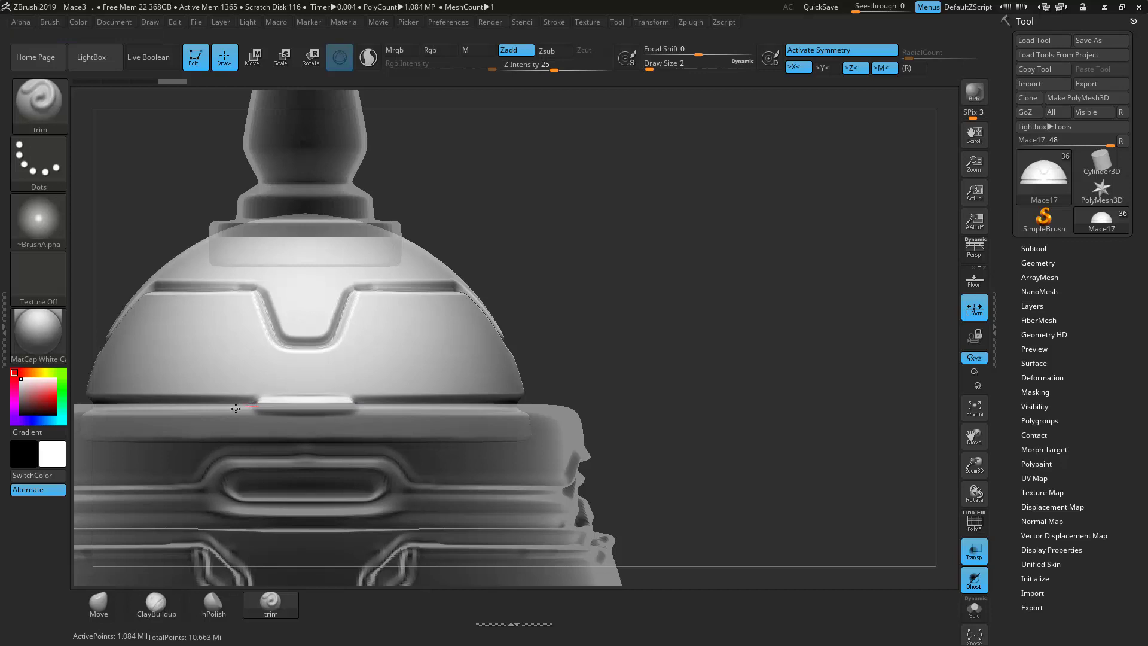
# Step: Carve a second groove just above the dome's base line and shape a short raised bar centred under the first V
pyautogui.keyDown('alt'); pyautogui.moveTo(656, 346); pyautogui.dragTo(795, 335); pyautogui.keyUp('alt')
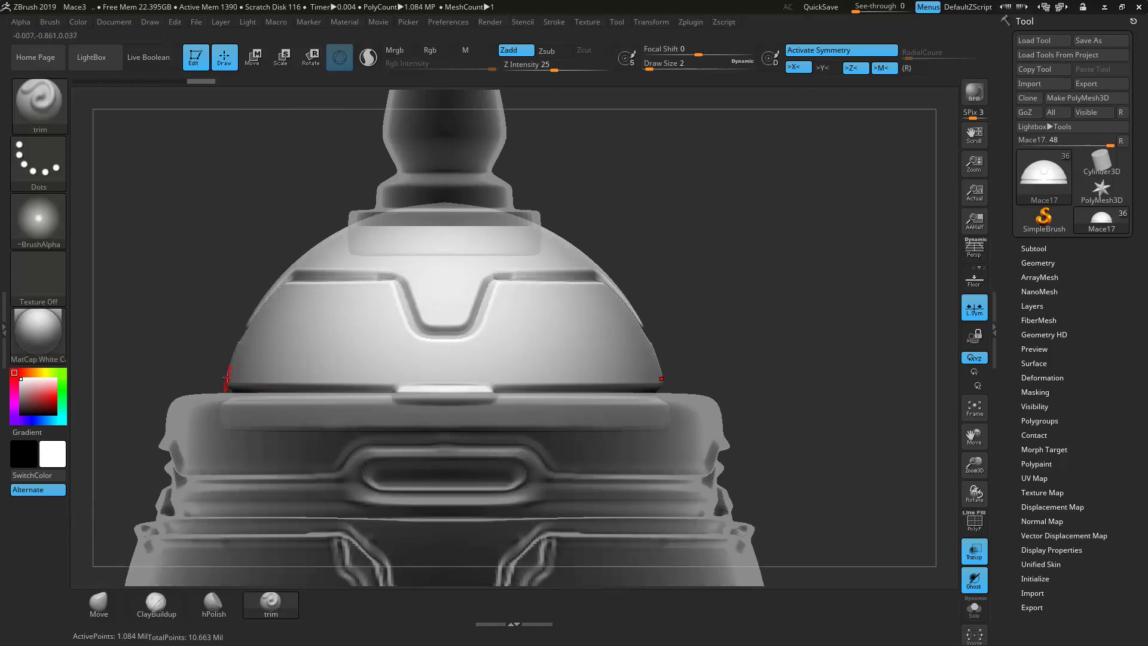
pyautogui.moveTo(392, 376)
pyautogui.mouseDown()
pyautogui.moveTo(418, 360)
pyautogui.moveTo(455, 364)
pyautogui.mouseUp()
pyautogui.moveTo(700, 262); pyautogui.dragTo(1040, 275)
pyautogui.moveTo(380, 389); pyautogui.dragTo(508, 387)
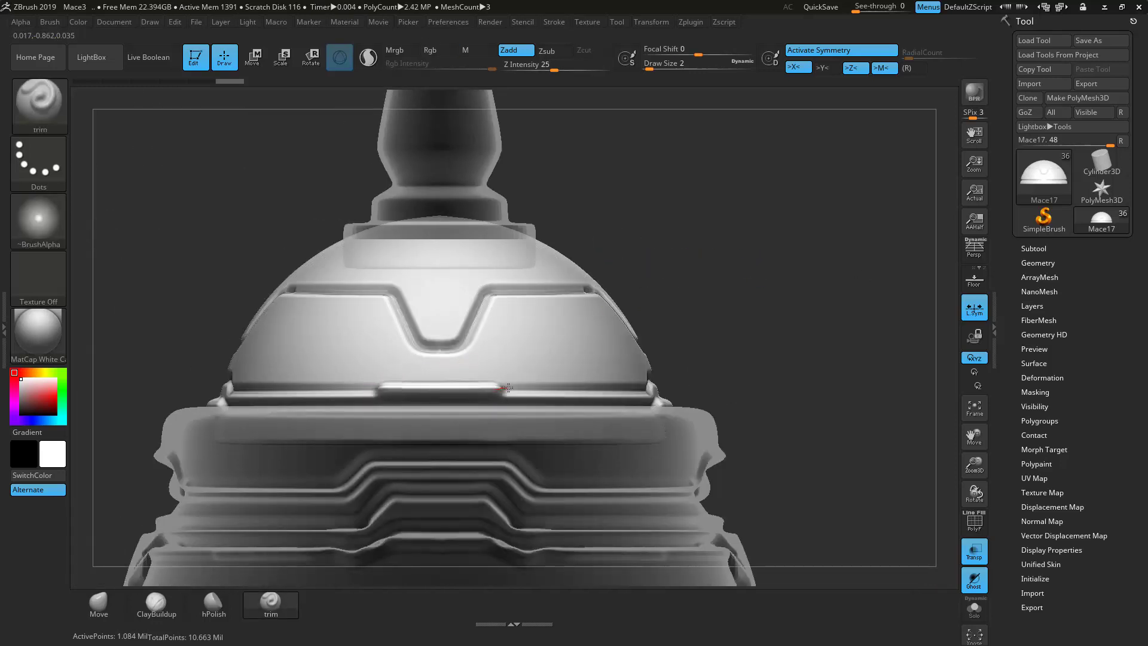
# Step: Carve a line above the dome's base groove that steps up and over the short raised bar
pyautogui.moveTo(233, 388); pyautogui.dragTo(251, 389)
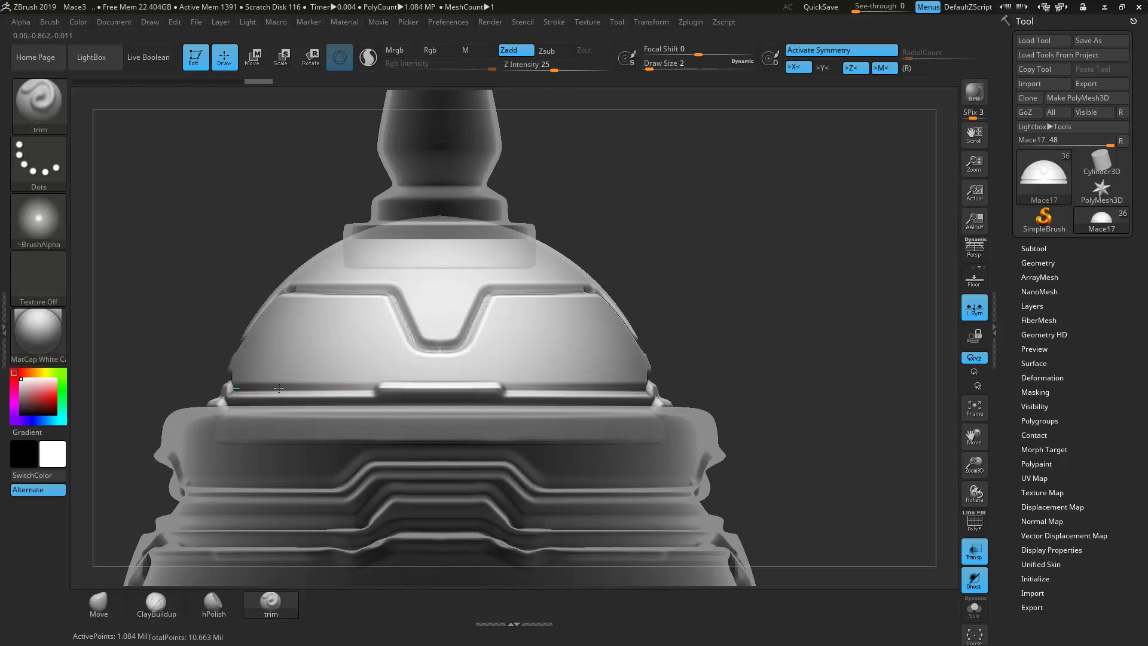
pyautogui.moveTo(364, 388); pyautogui.dragTo(365, 389)
pyautogui.moveTo(364, 388); pyautogui.dragTo(381, 381)
pyautogui.moveTo(375, 383); pyautogui.dragTo(424, 379)
pyautogui.moveTo(428, 379); pyautogui.dragTo(448, 378)
pyautogui.hotkey('ctrl', 'z')
pyautogui.moveTo(234, 387); pyautogui.dragTo(456, 376)
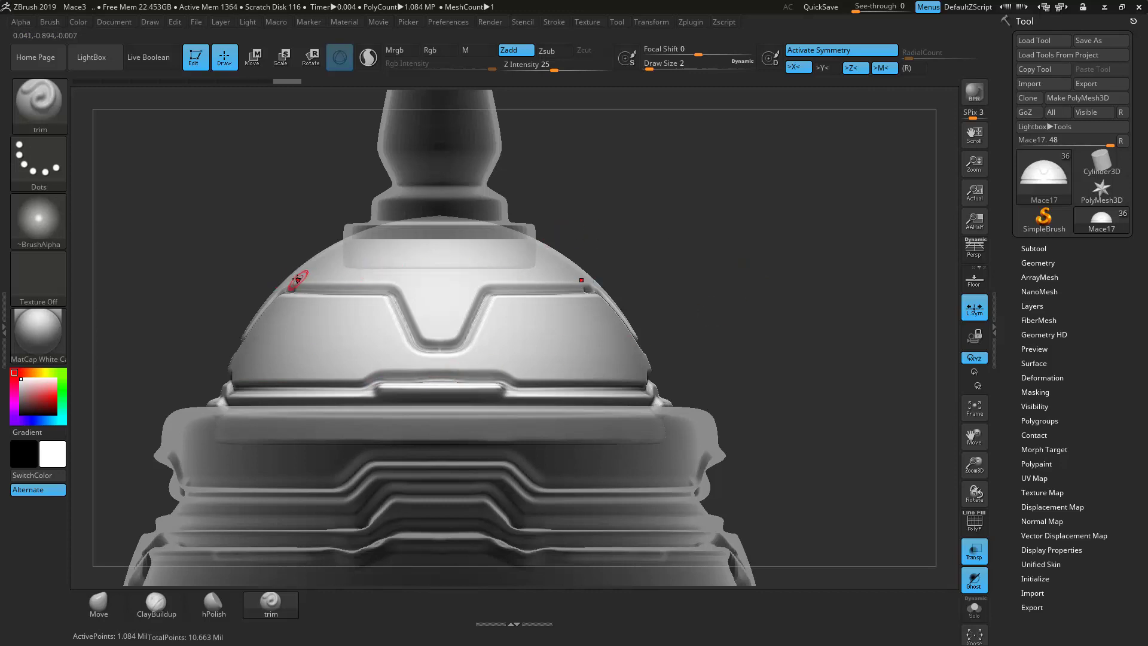
# Step: Carve a second line parallel to and above the V-shaped groove on both adjacent sides of the dome
pyautogui.moveTo(392, 279)
pyautogui.mouseDown()
pyautogui.moveTo(428, 334)
pyautogui.moveTo(452, 337)
pyautogui.mouseUp()
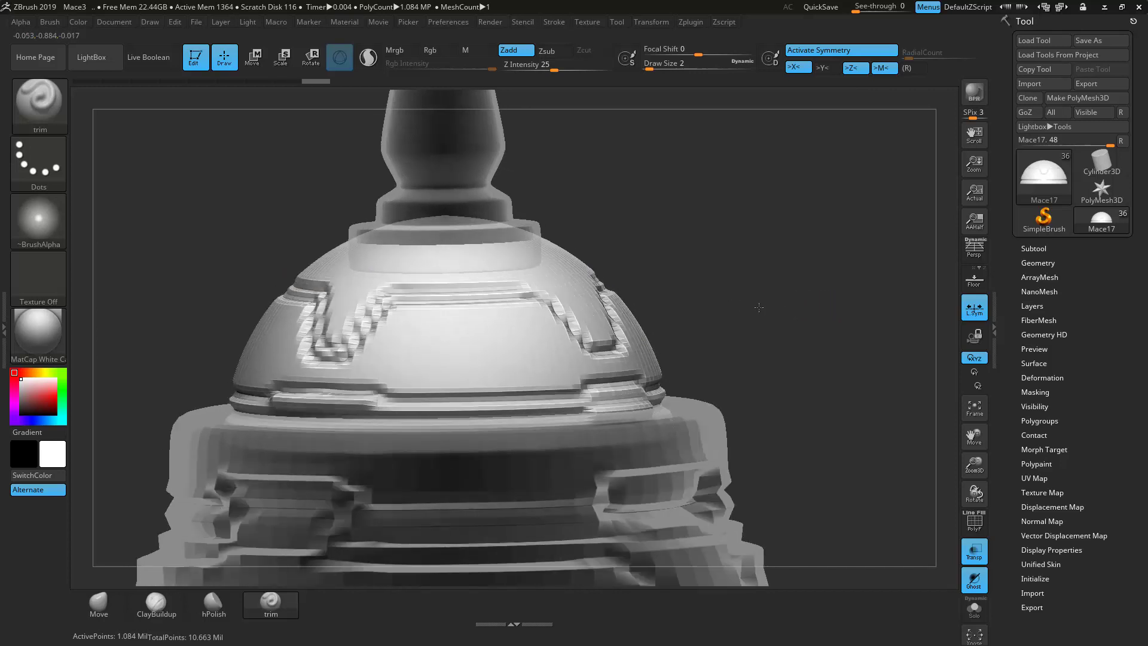
pyautogui.moveTo(403, 289); pyautogui.dragTo(405, 290)
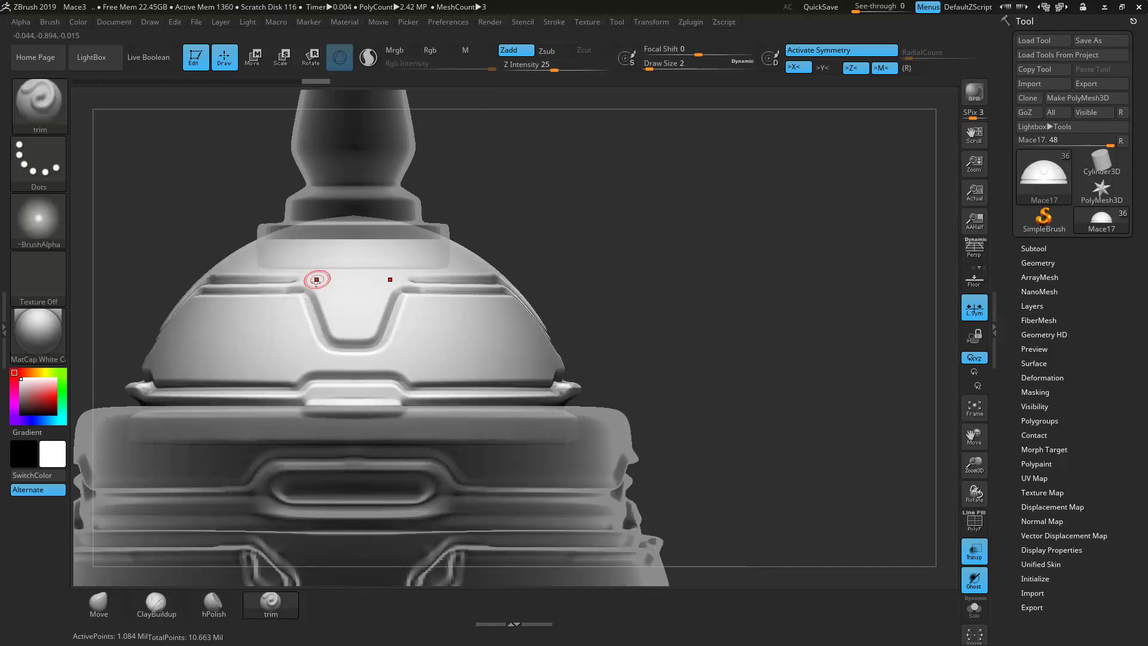
pyautogui.moveTo(296, 279)
pyautogui.mouseDown()
pyautogui.moveTo(324, 287)
pyautogui.moveTo(350, 339)
pyautogui.moveTo(373, 334)
pyautogui.mouseUp()
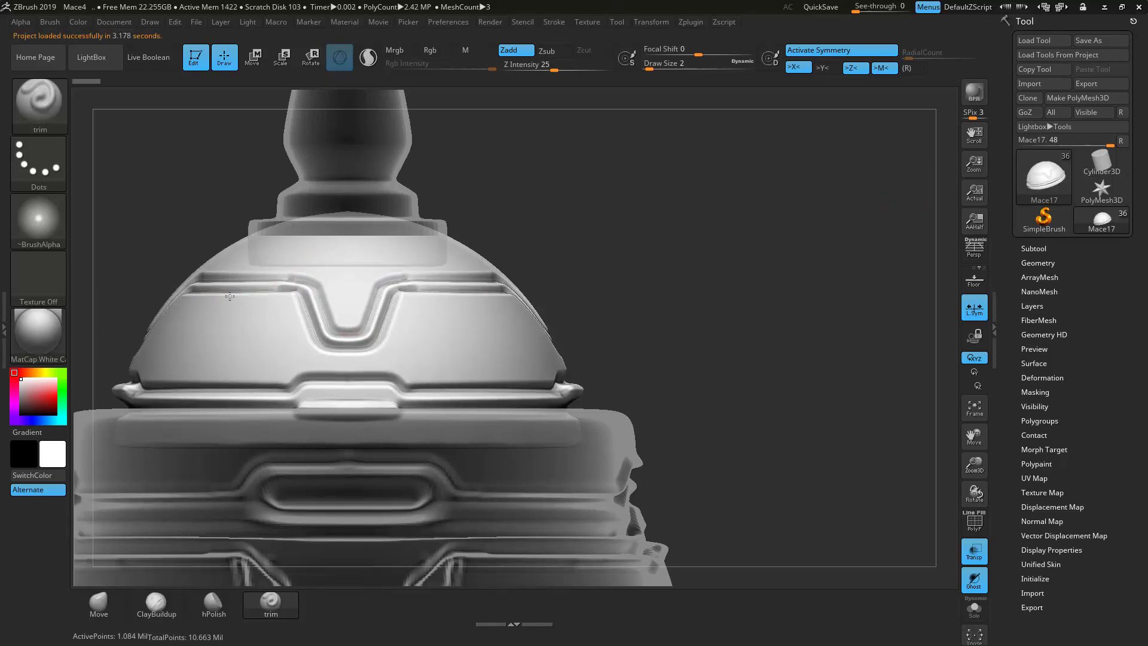
# Step: Trim a parallel lower line beneath the V-shaped groove and rework its straight run on the adjacent side
pyautogui.moveTo(293, 295)
pyautogui.mouseDown()
pyautogui.moveTo(323, 356)
pyautogui.moveTo(365, 350)
pyautogui.mouseUp()
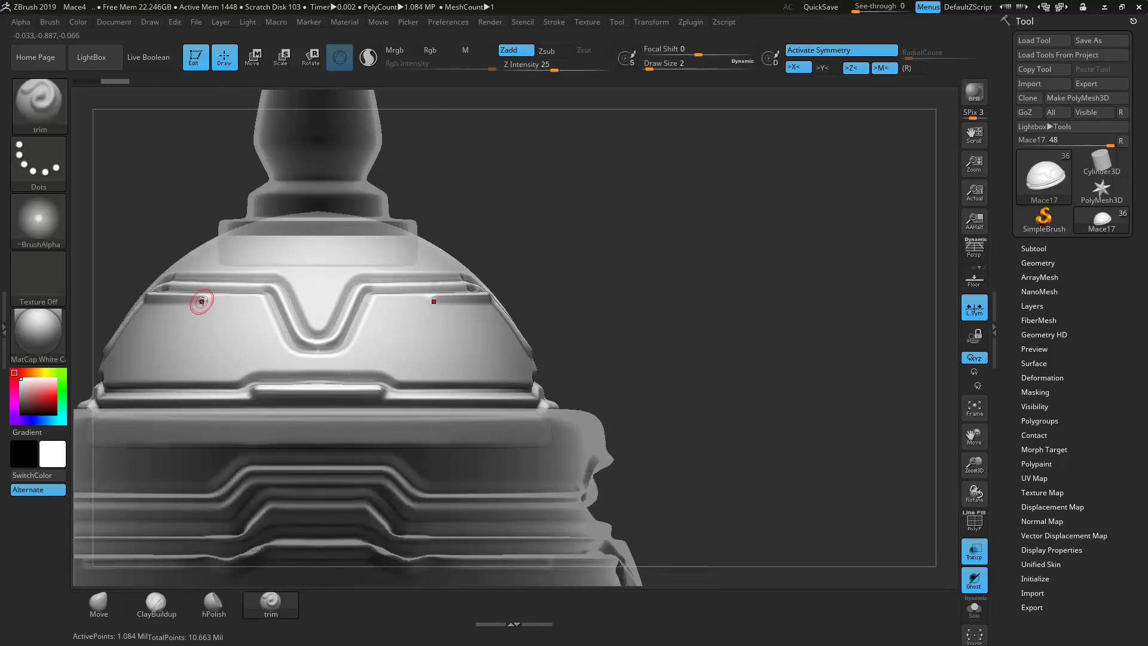
pyautogui.moveTo(201, 299); pyautogui.dragTo(274, 302)
pyautogui.hotkey('ctrl', 'z')
pyautogui.moveTo(205, 296)
pyautogui.mouseDown()
pyautogui.moveTo(265, 302)
pyautogui.moveTo(293, 354)
pyautogui.moveTo(317, 357)
pyautogui.moveTo(332, 347)
pyautogui.moveTo(321, 330)
pyautogui.moveTo(346, 282)
pyautogui.moveTo(373, 273)
pyautogui.mouseUp()
pyautogui.moveTo(465, 272)
pyautogui.keyDown('shift'); pyautogui.mouseDown()
pyautogui.moveTo(491, 266)
pyautogui.moveTo(464, 274)
pyautogui.moveTo(487, 277)
pyautogui.moveTo(473, 277)
pyautogui.moveTo(514, 333)
pyautogui.moveTo(534, 329)
pyautogui.mouseUp(); pyautogui.keyUp('shift')
pyautogui.hotkey('ctrl', 'z')
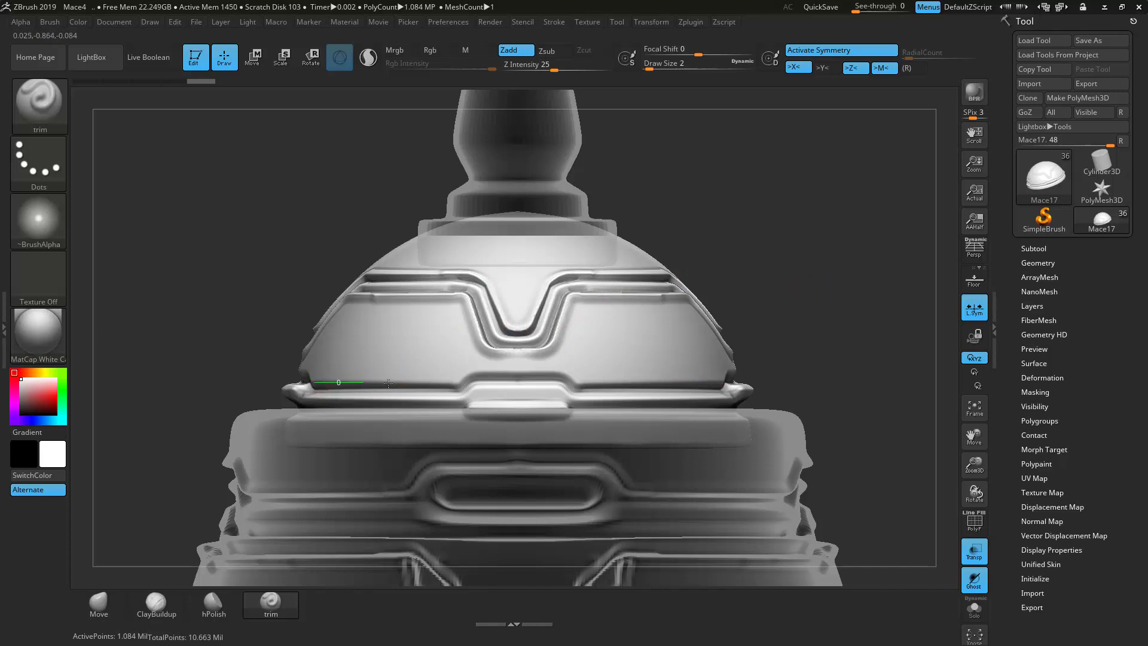
pyautogui.moveTo(462, 386)
pyautogui.mouseDown()
pyautogui.moveTo(541, 373)
pyautogui.moveTo(497, 376)
pyautogui.mouseUp()
pyautogui.moveTo(497, 376); pyautogui.dragTo(515, 360)
pyautogui.press('ctrl')
pyautogui.hotkey('ctrl', 'z')
pyautogui.hotkey('ctrl', 'z')
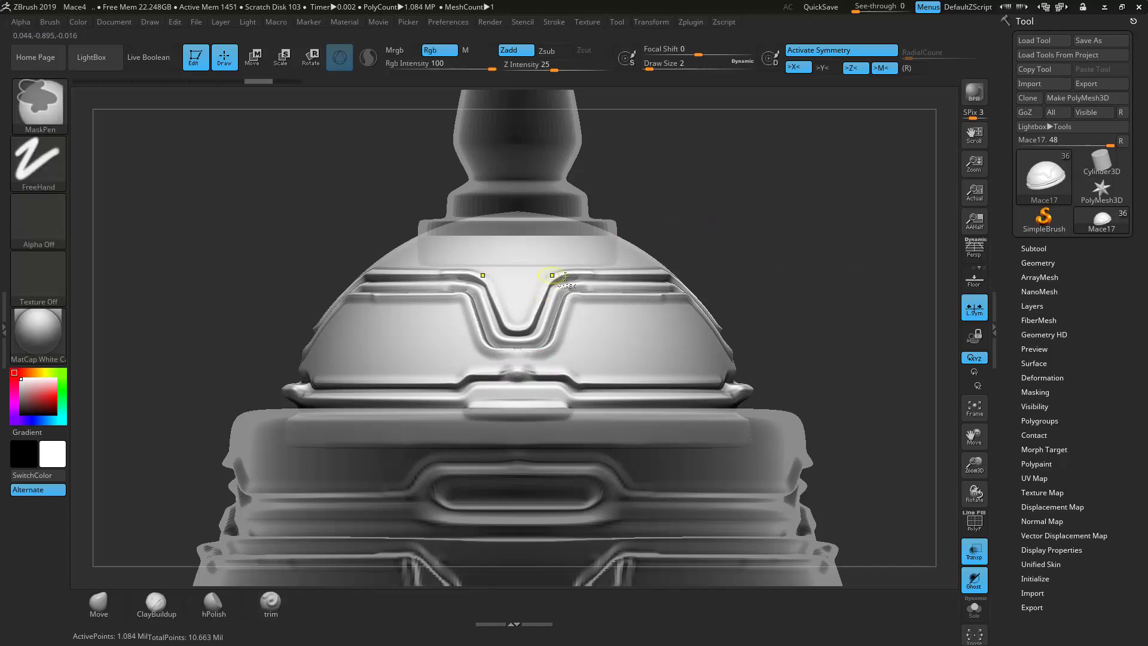
pyautogui.hotkey('ctrl', 'z')
# Step: Trim the stepped line over the base tab on the dome's side above the ring's horizontal slot
pyautogui.moveTo(449, 381); pyautogui.dragTo(547, 370)
pyautogui.moveTo(849, 285)
pyautogui.mouseDown()
pyautogui.moveTo(802, 269)
pyautogui.moveTo(712, 266)
pyautogui.mouseUp()
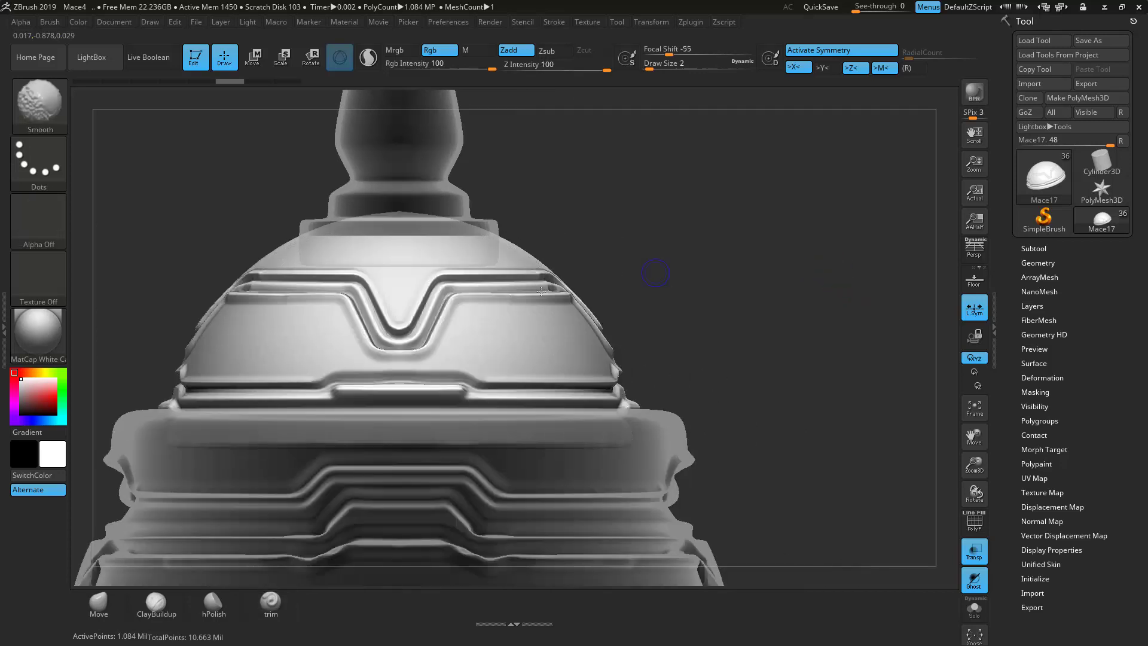
# Step: Carve a vertical slot with a raised inner bar running down the dome from the spike's collar into the V-shaped groove
pyautogui.moveTo(308, 379); pyautogui.dragTo(416, 373)
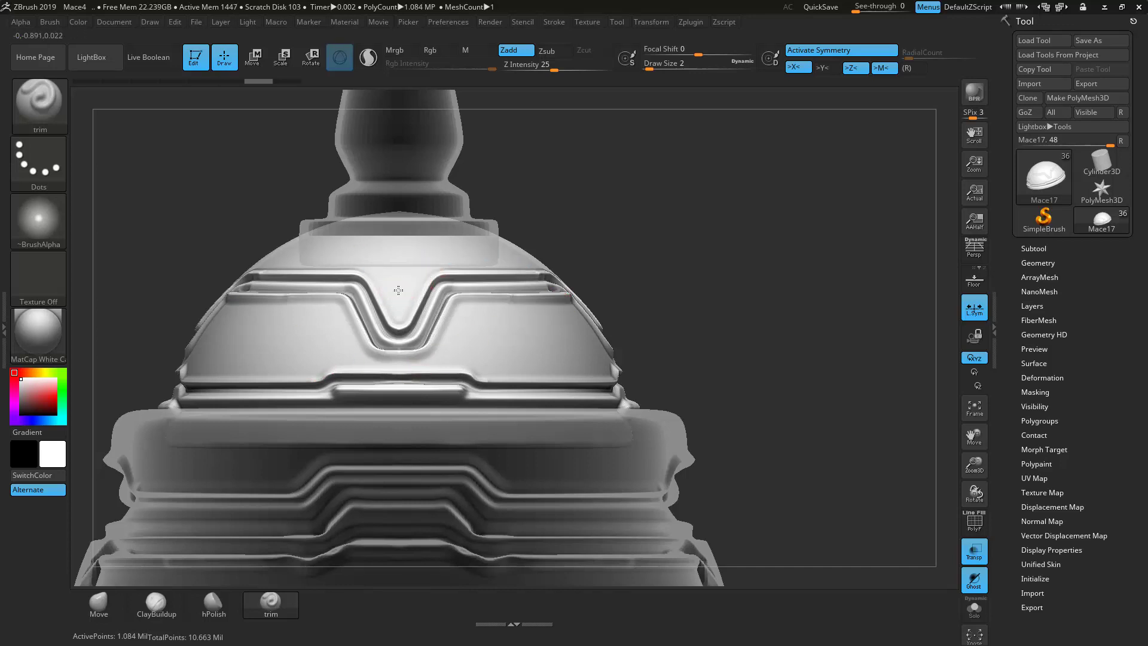
pyautogui.moveTo(398, 207); pyautogui.dragTo(399, 207)
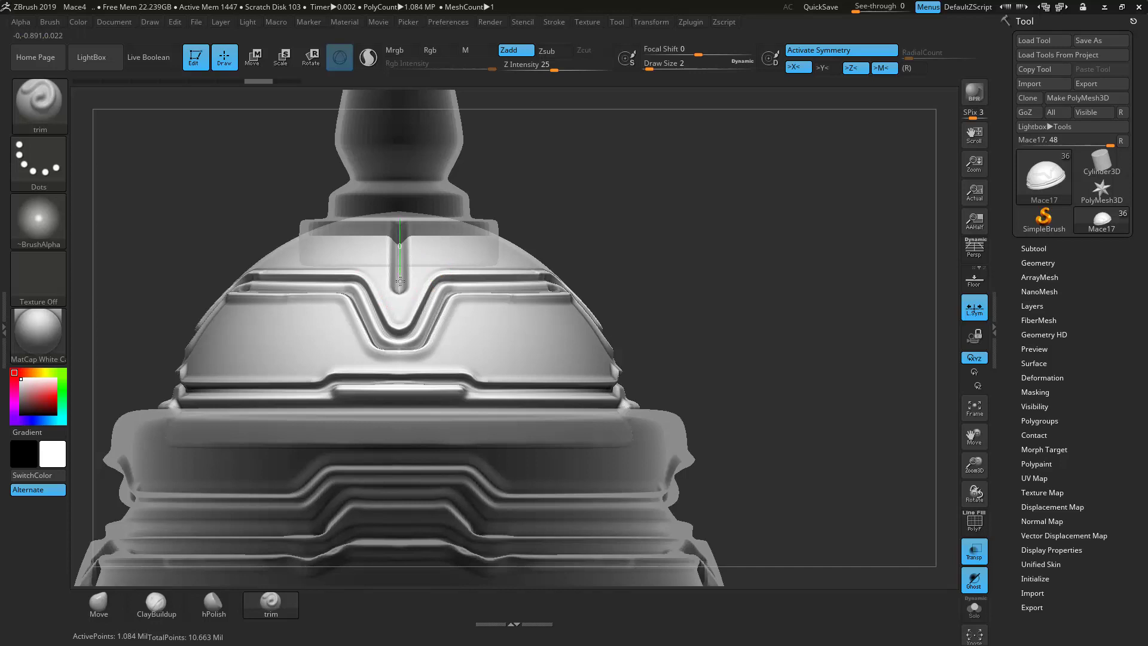
pyautogui.moveTo(401, 296); pyautogui.dragTo(400, 297)
pyautogui.moveTo(396, 206); pyautogui.dragTo(394, 216)
pyautogui.moveTo(400, 274); pyautogui.dragTo(401, 274)
pyautogui.moveTo(399, 261); pyautogui.dragTo(400, 277)
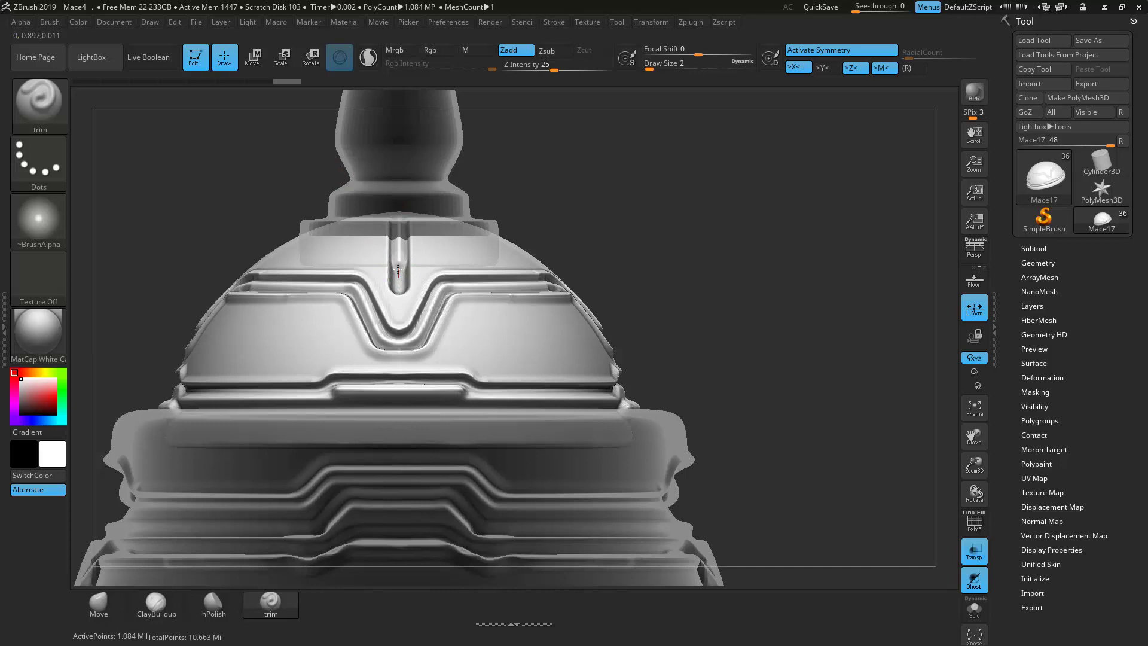
pyautogui.moveTo(395, 206); pyautogui.dragTo(396, 208)
# Step: Carve a matching vertical slot with a raised inner bar above the V-shaped groove on the dome's adjacent side
pyautogui.keyDown('shift'); pyautogui.moveTo(719, 246); pyautogui.dragTo(674, 251); pyautogui.keyUp('shift')
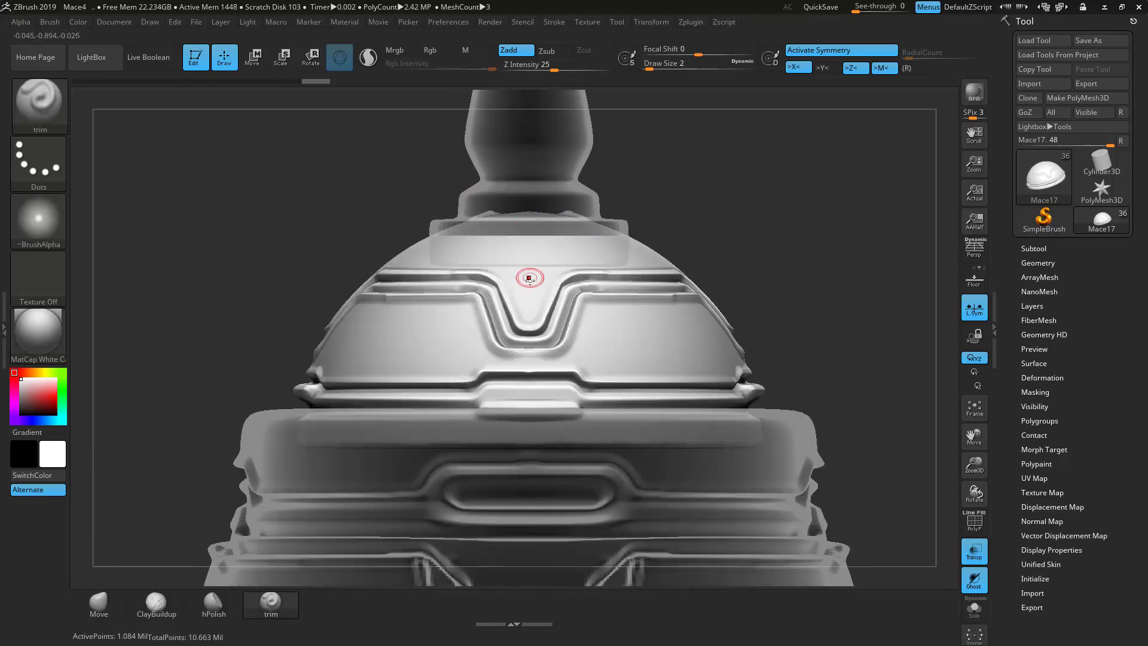
pyautogui.moveTo(530, 296); pyautogui.dragTo(532, 255)
pyautogui.moveTo(524, 203); pyautogui.dragTo(524, 204)
pyautogui.moveTo(531, 305); pyautogui.dragTo(531, 303)
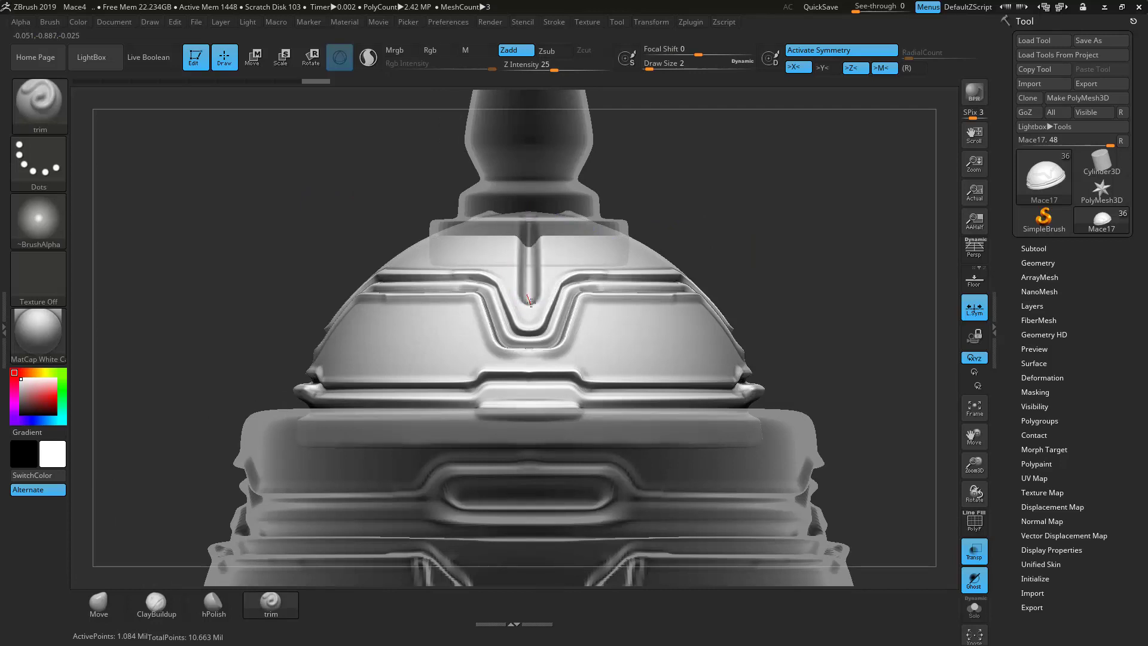
pyautogui.moveTo(526, 214); pyautogui.dragTo(530, 289)
pyautogui.moveTo(529, 214); pyautogui.dragTo(528, 214)
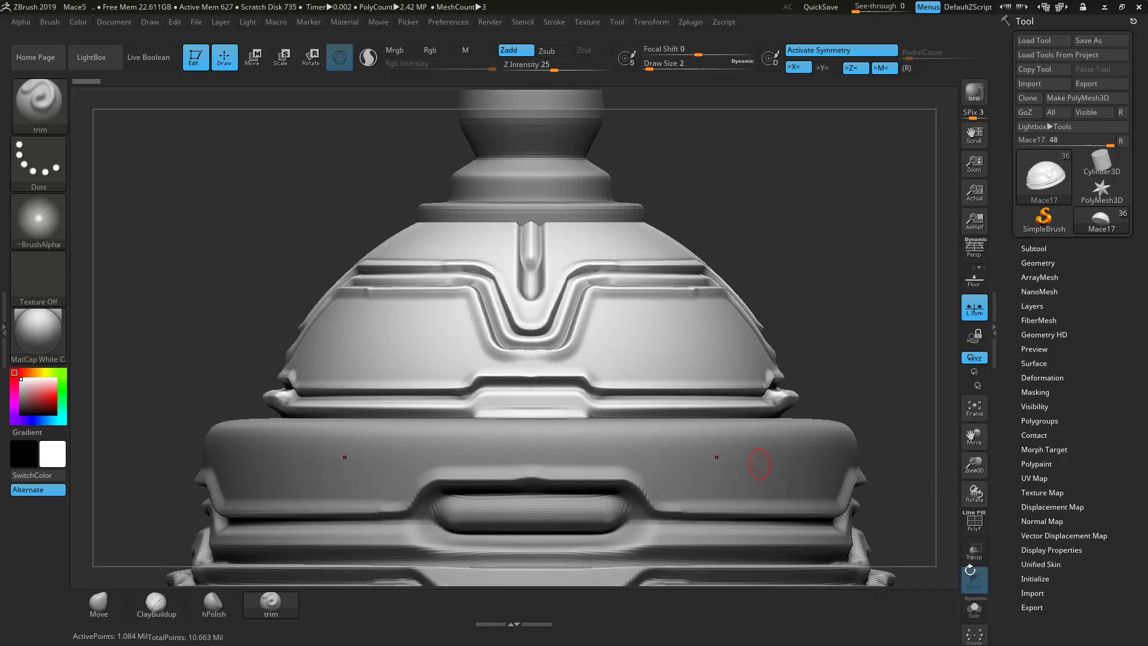
# Step: Outline the dome's four radial slots and the spike collar's edge, and cut short curved slots between them beside the collar
pyautogui.click(969, 611)
pyautogui.keyDown('ctrl'); pyautogui.keyDown('shift'); pyautogui.moveTo(859, 310); pyautogui.dragTo(856, 367); pyautogui.keyUp('shift'); pyautogui.keyUp('ctrl')
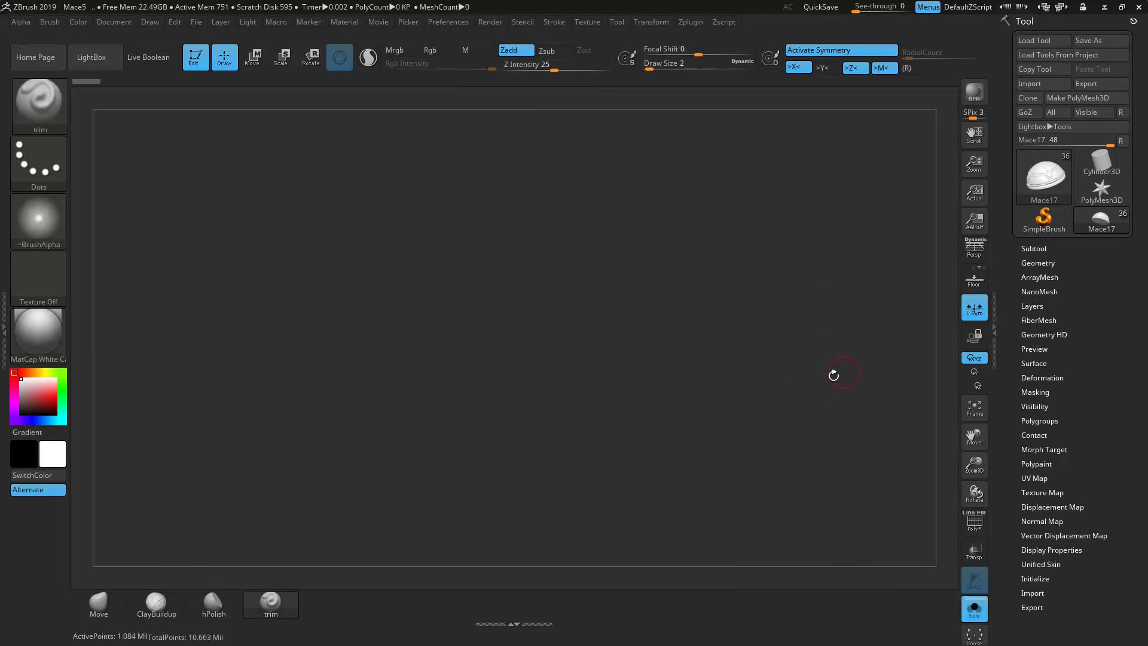
pyautogui.keyDown('ctrl'); pyautogui.keyDown('shift'); pyautogui.click(839, 373); pyautogui.keyUp('shift'); pyautogui.keyUp('ctrl')
pyautogui.click(974, 607)
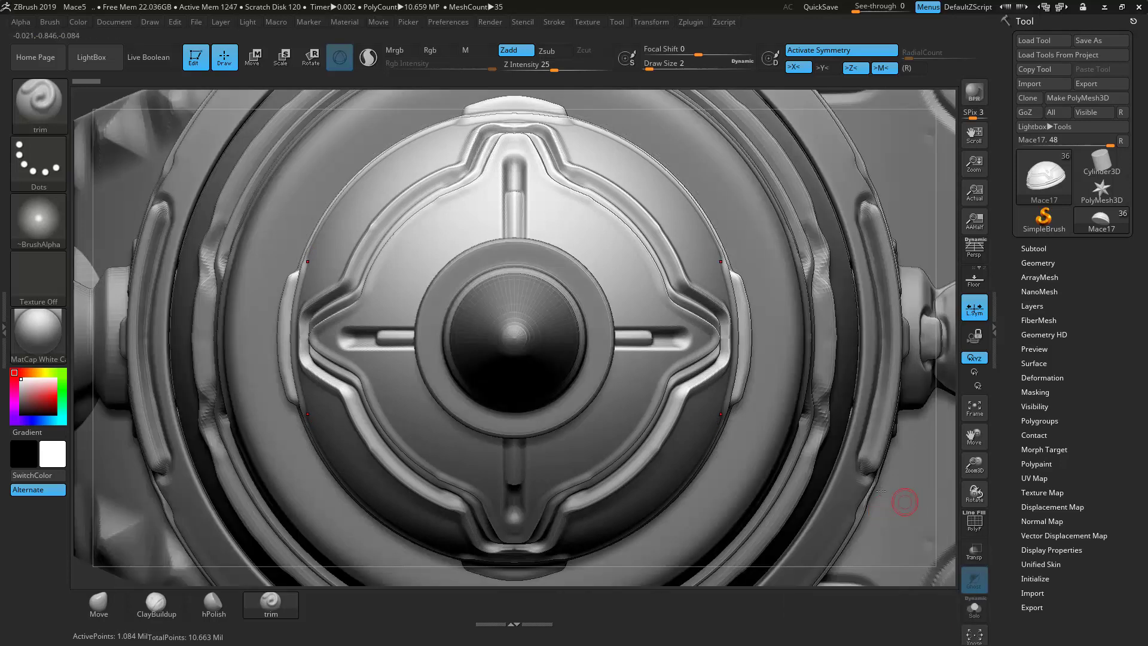
pyautogui.click(974, 551)
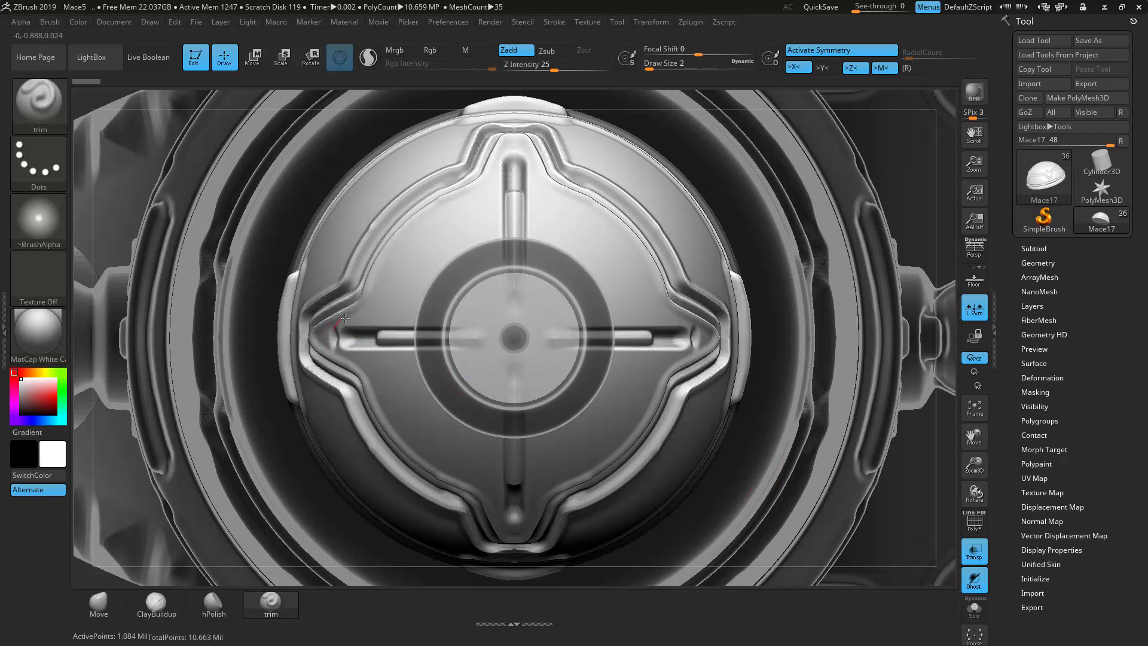
pyautogui.moveTo(417, 323)
pyautogui.mouseDown()
pyautogui.moveTo(443, 269)
pyautogui.moveTo(489, 239)
pyautogui.mouseUp()
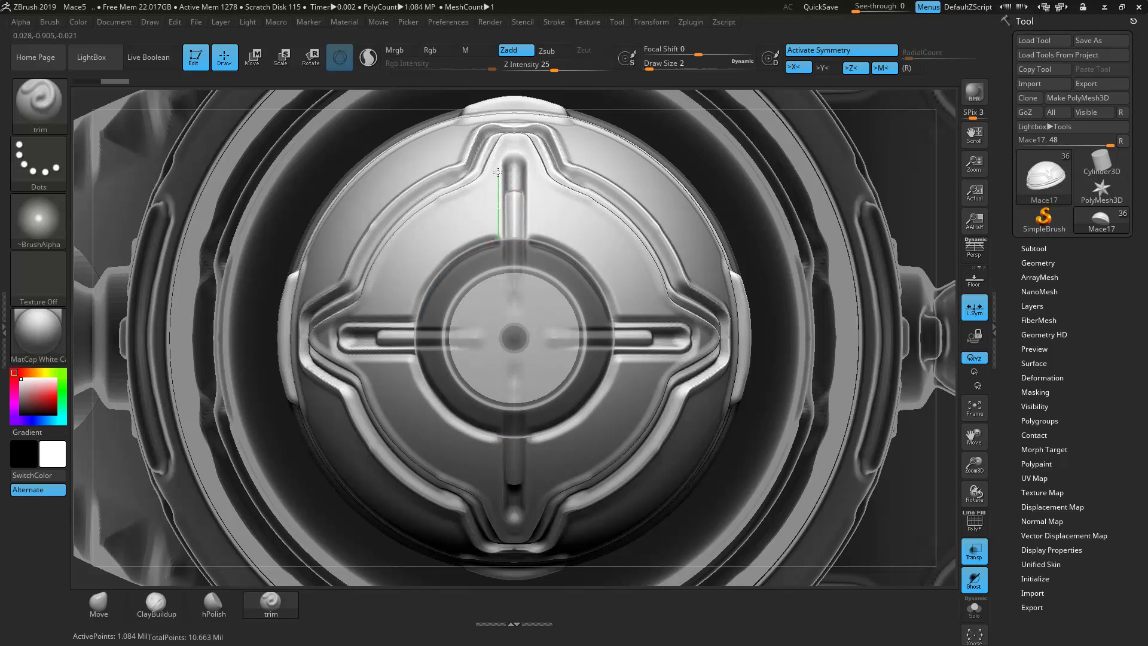
pyautogui.moveTo(499, 159)
pyautogui.mouseDown()
pyautogui.moveTo(518, 146)
pyautogui.moveTo(526, 157)
pyautogui.mouseUp()
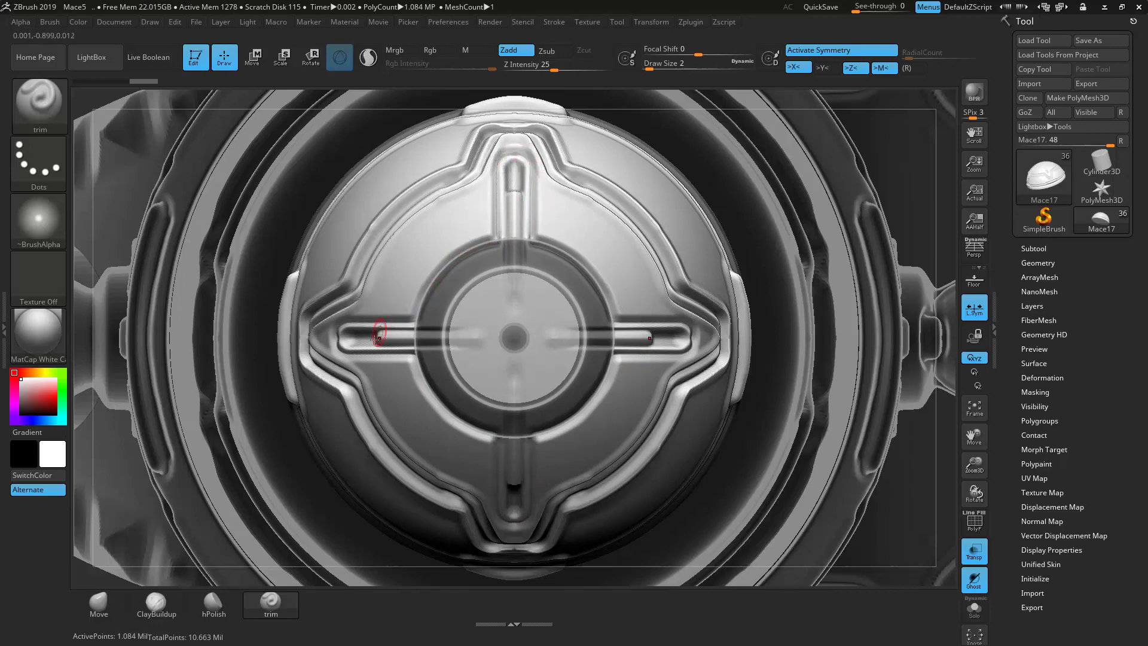
pyautogui.moveTo(427, 285)
pyautogui.mouseDown()
pyautogui.moveTo(459, 255)
pyautogui.moveTo(420, 303)
pyautogui.moveTo(455, 251)
pyautogui.moveTo(417, 264)
pyautogui.moveTo(433, 285)
pyautogui.moveTo(456, 256)
pyautogui.moveTo(413, 290)
pyautogui.mouseUp()
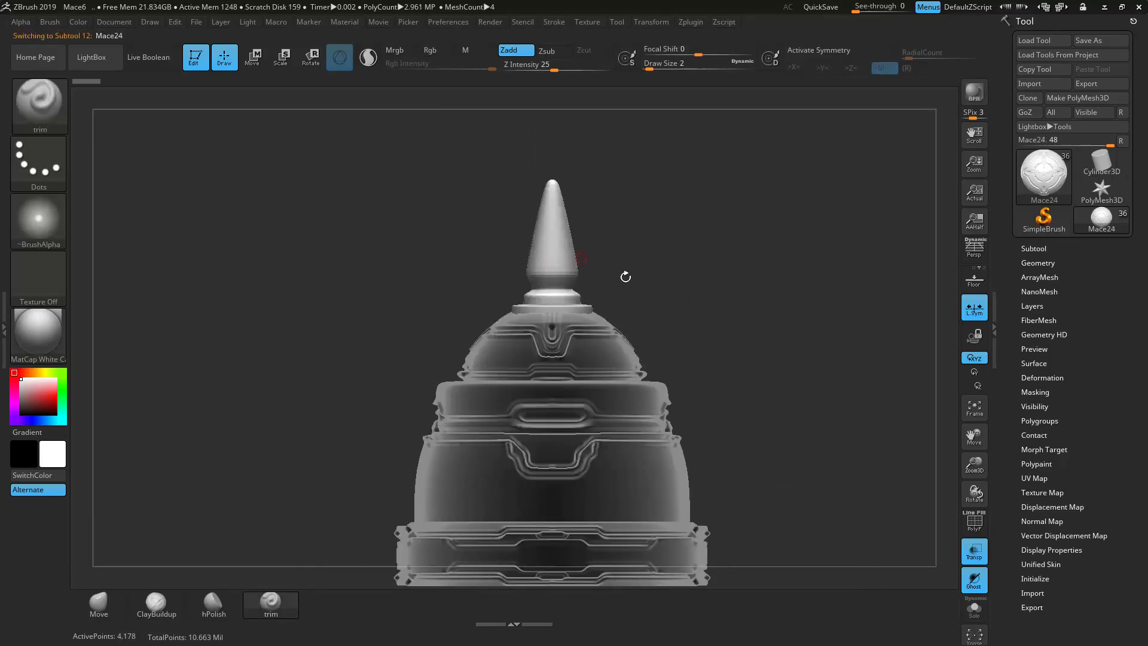
# Step: Isolate the tip spike, activate X and Z symmetry, ZRemesh it at target polygon count 5 and subdivide it to level 3
pyautogui.click(974, 605)
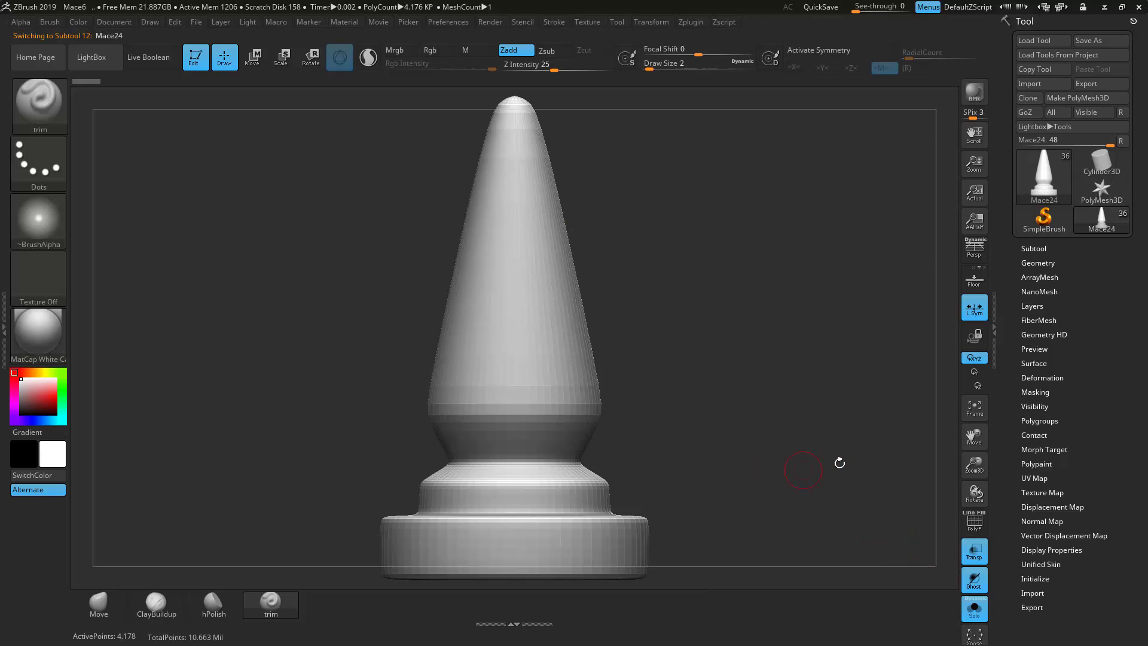
pyautogui.click(1057, 266)
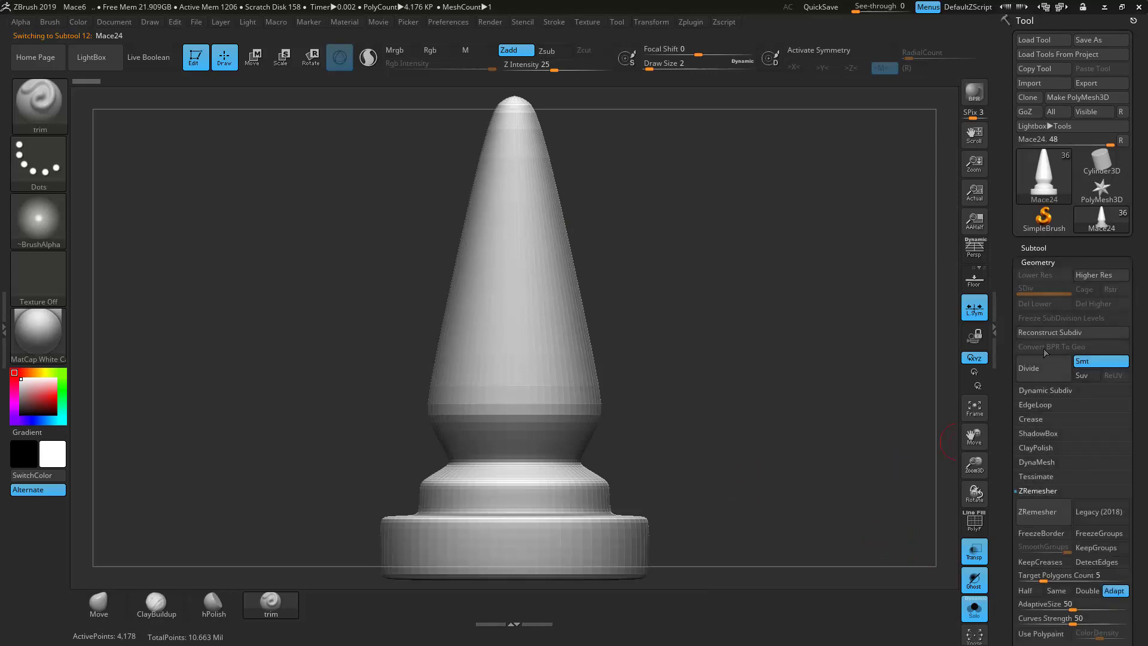
pyautogui.click(842, 50)
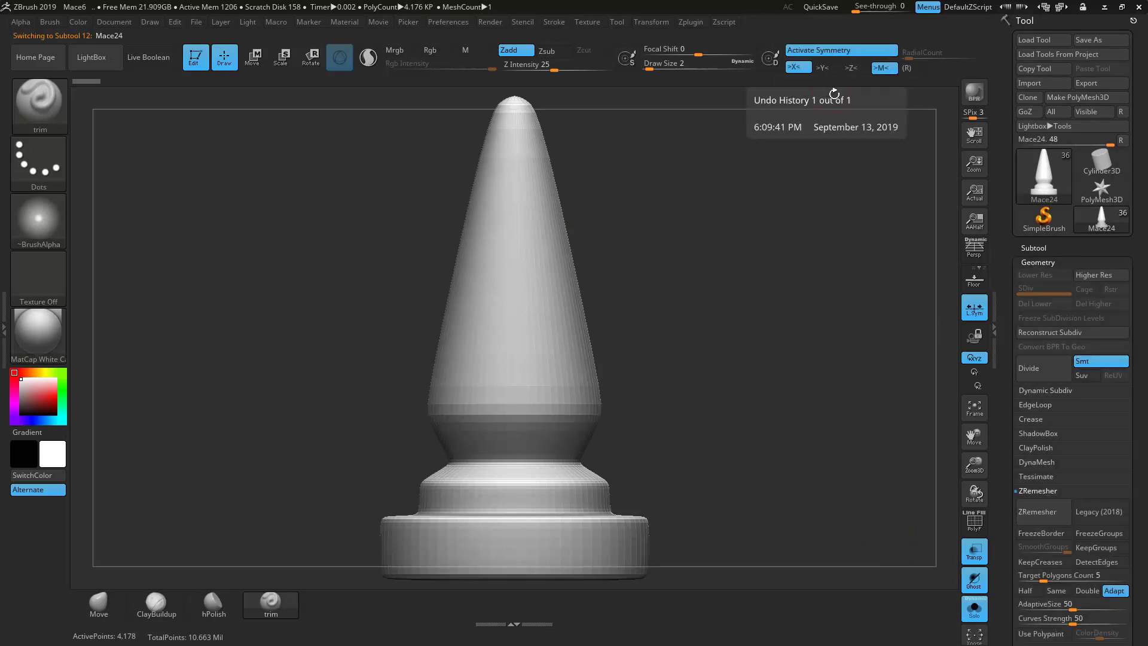
pyautogui.click(855, 67)
pyautogui.click(1037, 512)
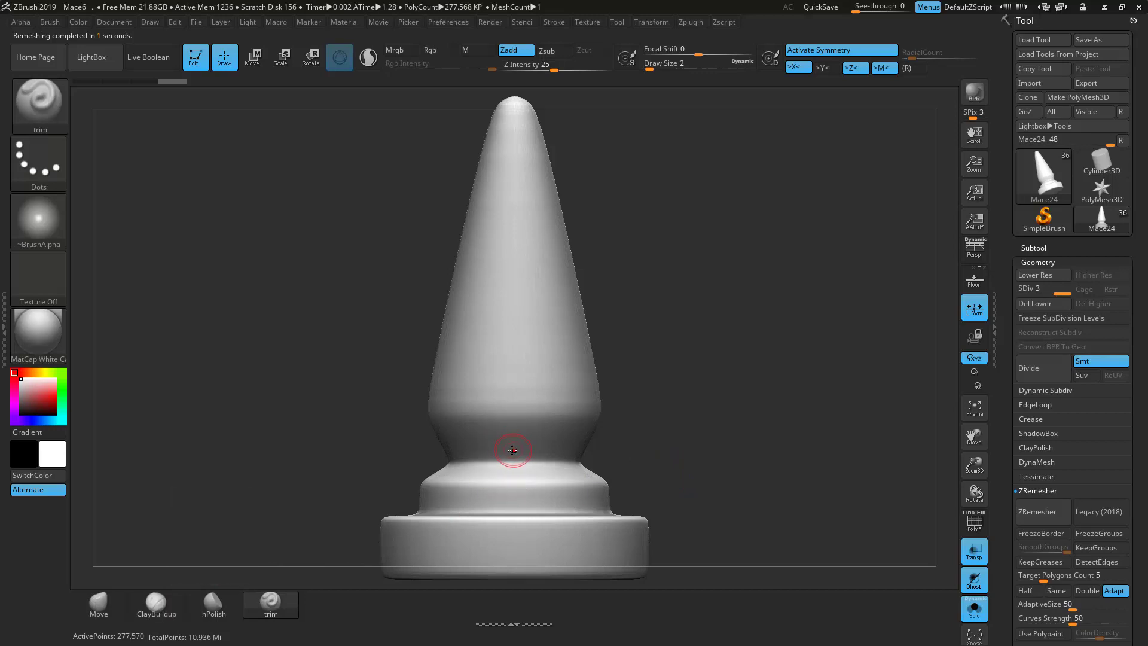
# Step: Carve a long vertical slot up the tip spike's side with a raised rounded bar in its upper half
pyautogui.moveTo(544, 290)
pyautogui.keyDown('shift'); pyautogui.mouseDown()
pyautogui.moveTo(516, 201)
pyautogui.moveTo(513, 456)
pyautogui.moveTo(513, 203)
pyautogui.mouseUp(); pyautogui.keyUp('shift')
pyautogui.moveTo(513, 333)
pyautogui.keyDown('shift'); pyautogui.mouseDown()
pyautogui.moveTo(513, 342)
pyautogui.moveTo(516, 204)
pyautogui.mouseUp(); pyautogui.keyUp('shift')
pyautogui.moveTo(516, 213); pyautogui.dragTo(514, 249)
pyautogui.keyDown('shift'); pyautogui.moveTo(515, 342); pyautogui.dragTo(516, 342); pyautogui.keyUp('shift')
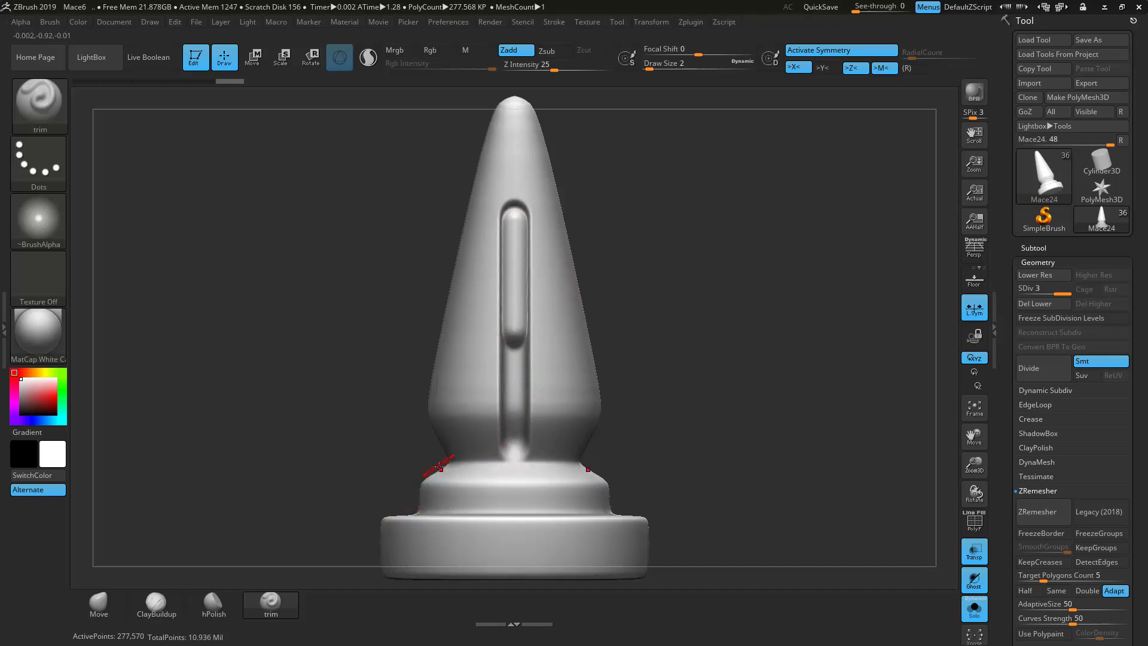
# Step: Trim a line around the spike's lower collar that dips below the slot, and cut an upward notch on the adjacent side
pyautogui.moveTo(437, 473)
pyautogui.mouseDown()
pyautogui.moveTo(487, 472)
pyautogui.moveTo(508, 512)
pyautogui.moveTo(552, 504)
pyautogui.mouseUp()
pyautogui.moveTo(718, 470); pyautogui.dragTo(669, 469)
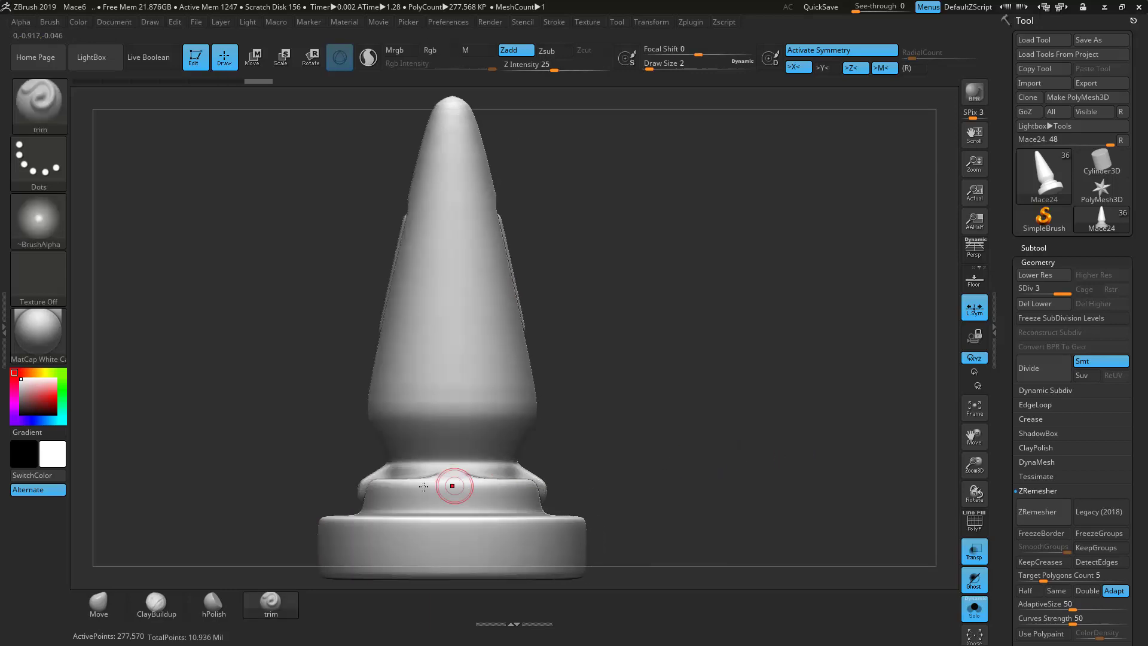
pyautogui.moveTo(439, 473); pyautogui.dragTo(463, 427)
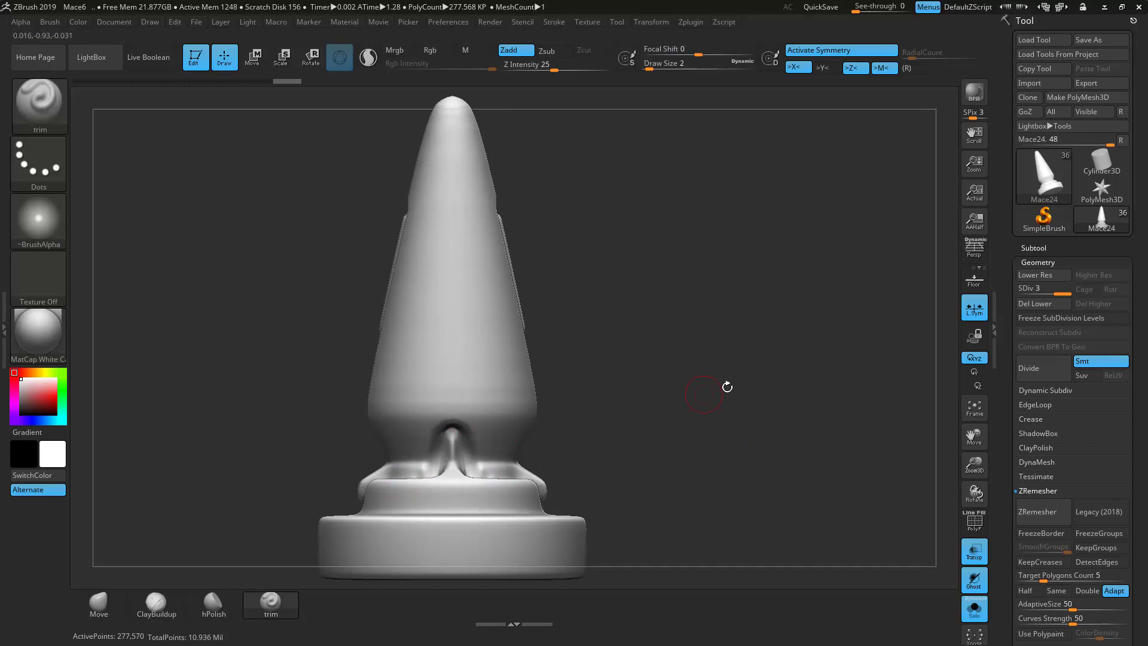
# Step: Trim lines flanking the spike's vertical slot and join them across the upper end of the adjacent side to form a panel
pyautogui.moveTo(684, 369)
pyautogui.mouseDown()
pyautogui.moveTo(717, 378)
pyautogui.moveTo(710, 405)
pyautogui.moveTo(656, 378)
pyautogui.mouseUp()
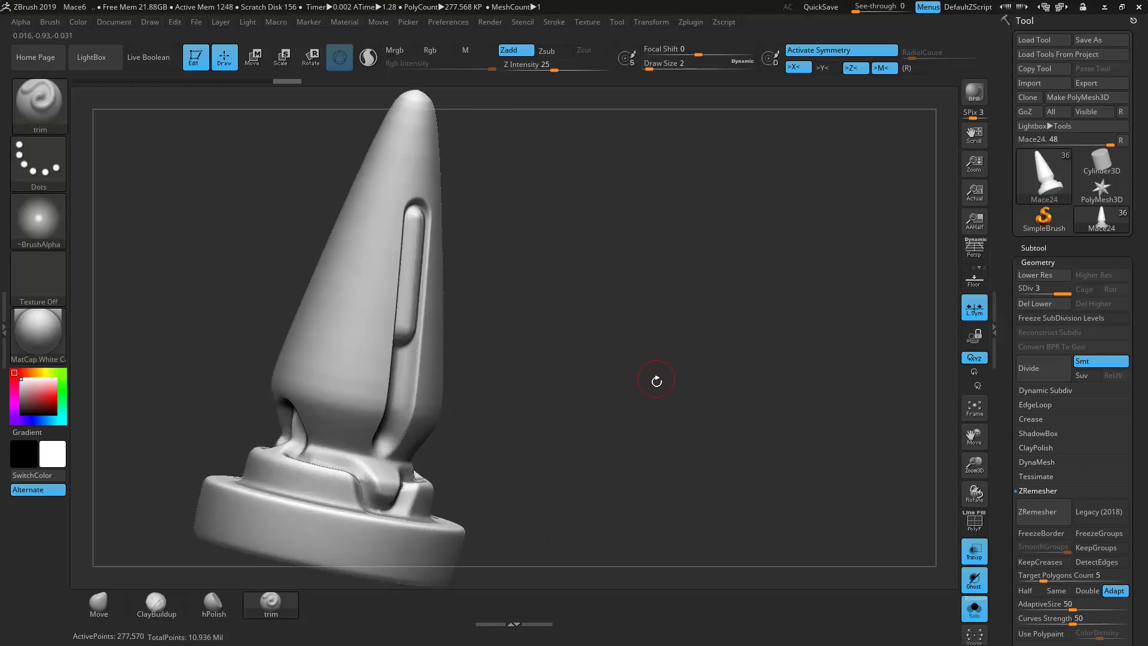
pyautogui.moveTo(588, 396); pyautogui.dragTo(623, 404)
pyautogui.moveTo(525, 402); pyautogui.dragTo(547, 386)
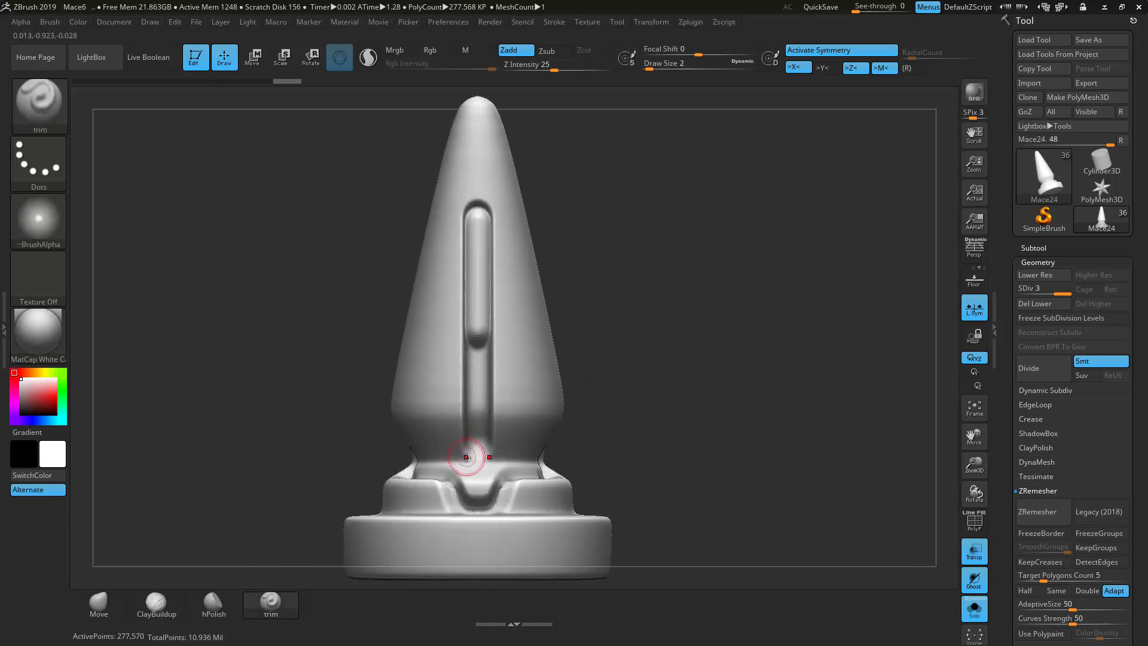
pyautogui.moveTo(471, 471)
pyautogui.mouseDown()
pyautogui.moveTo(454, 464)
pyautogui.moveTo(447, 439)
pyautogui.mouseUp()
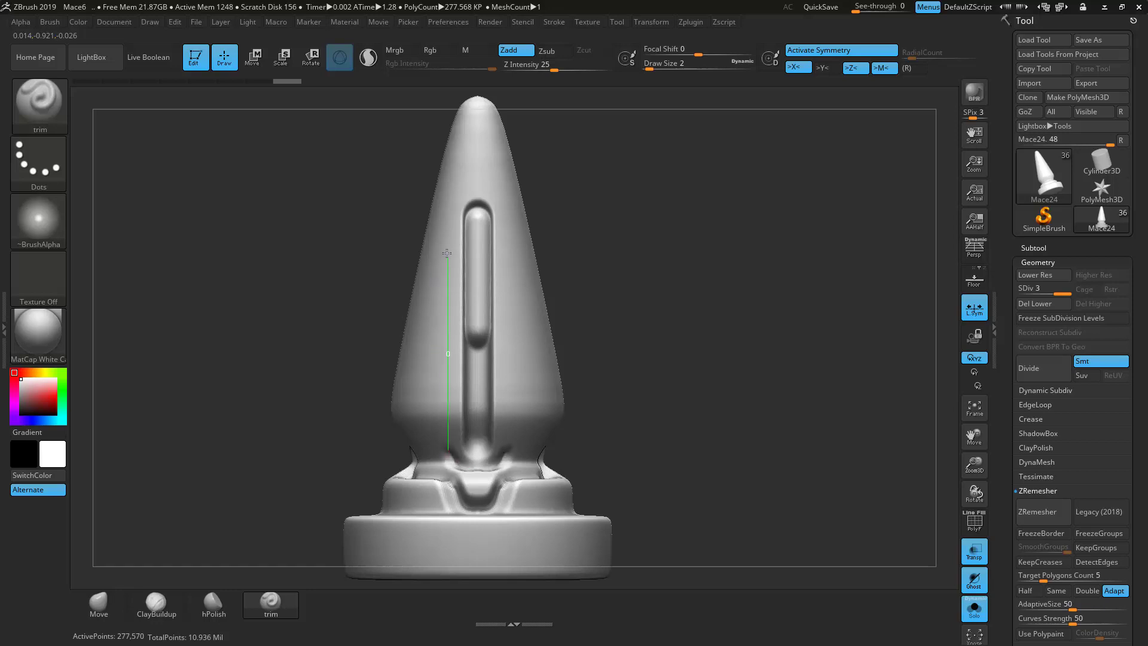
pyautogui.keyDown('shift'); pyautogui.moveTo(447, 230); pyautogui.dragTo(435, 208); pyautogui.keyUp('shift')
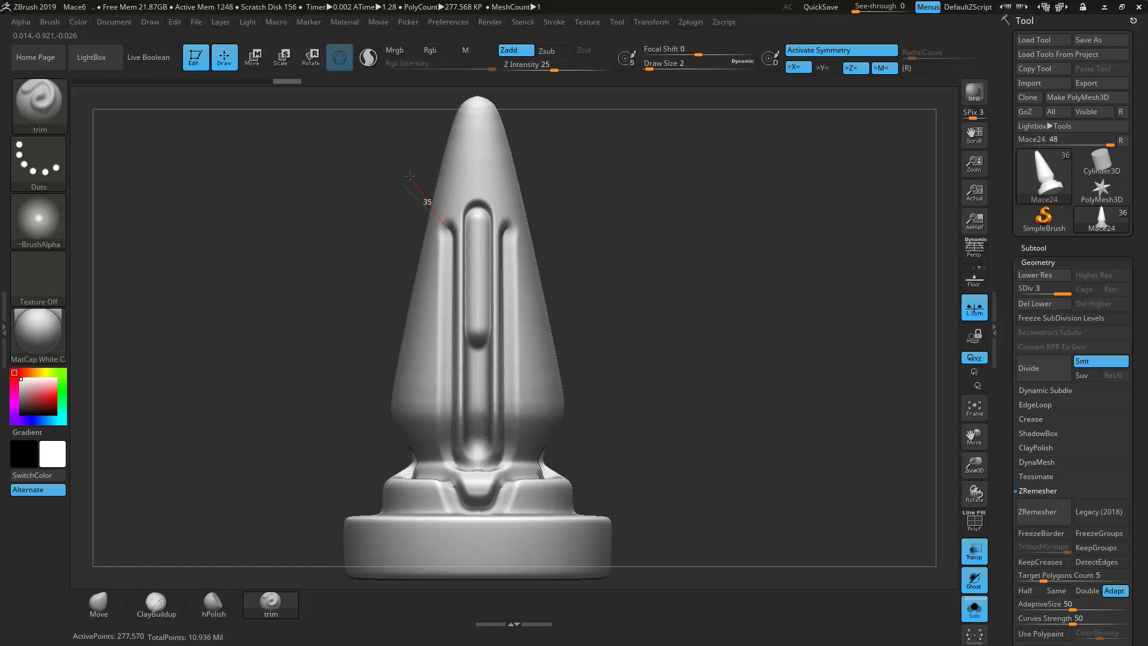
pyautogui.keyDown('shift'); pyautogui.moveTo(388, 175); pyautogui.dragTo(391, 172); pyautogui.keyUp('shift')
pyautogui.moveTo(651, 239); pyautogui.dragTo(748, 242)
pyautogui.moveTo(383, 218); pyautogui.dragTo(421, 208)
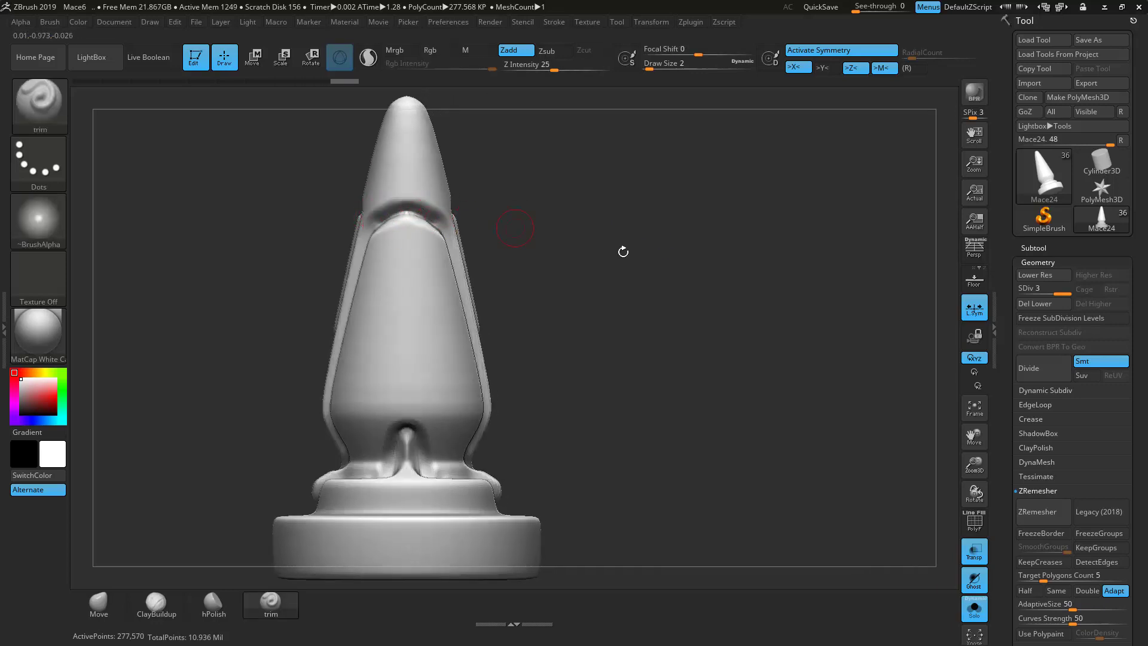
# Step: Show the whole mace and trim a line around the spike's base flange where it meets the dome, on both adjacent sides
pyautogui.click(974, 607)
pyautogui.keyDown('alt'); pyautogui.moveTo(712, 472); pyautogui.dragTo(720, 304); pyautogui.keyUp('alt')
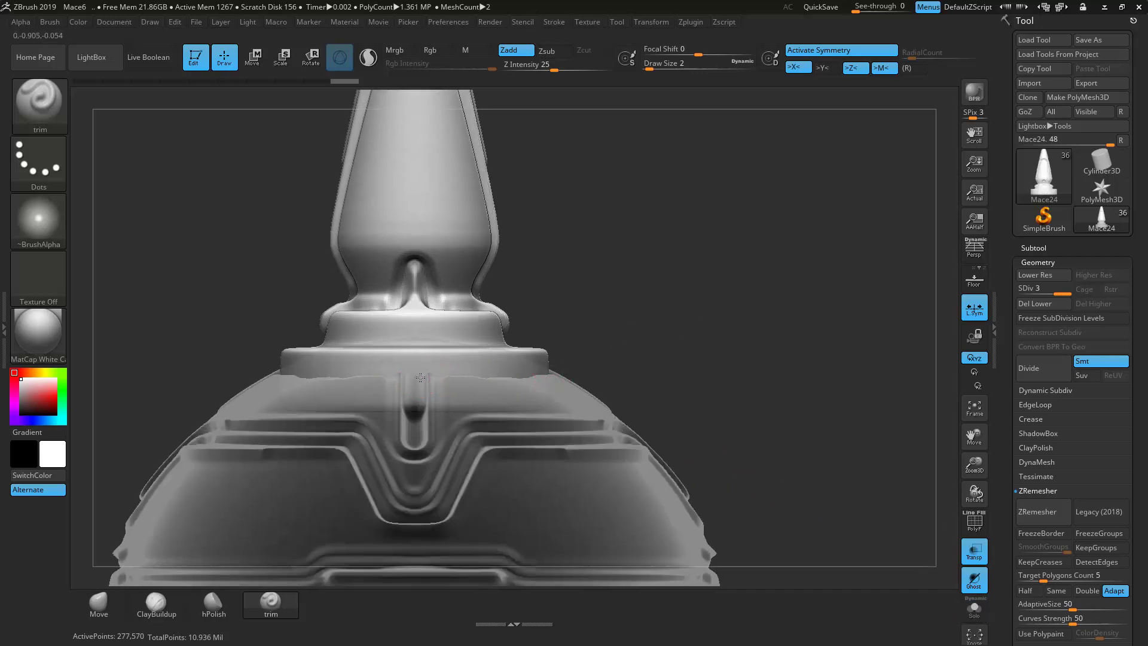
pyautogui.moveTo(592, 377); pyautogui.dragTo(592, 377)
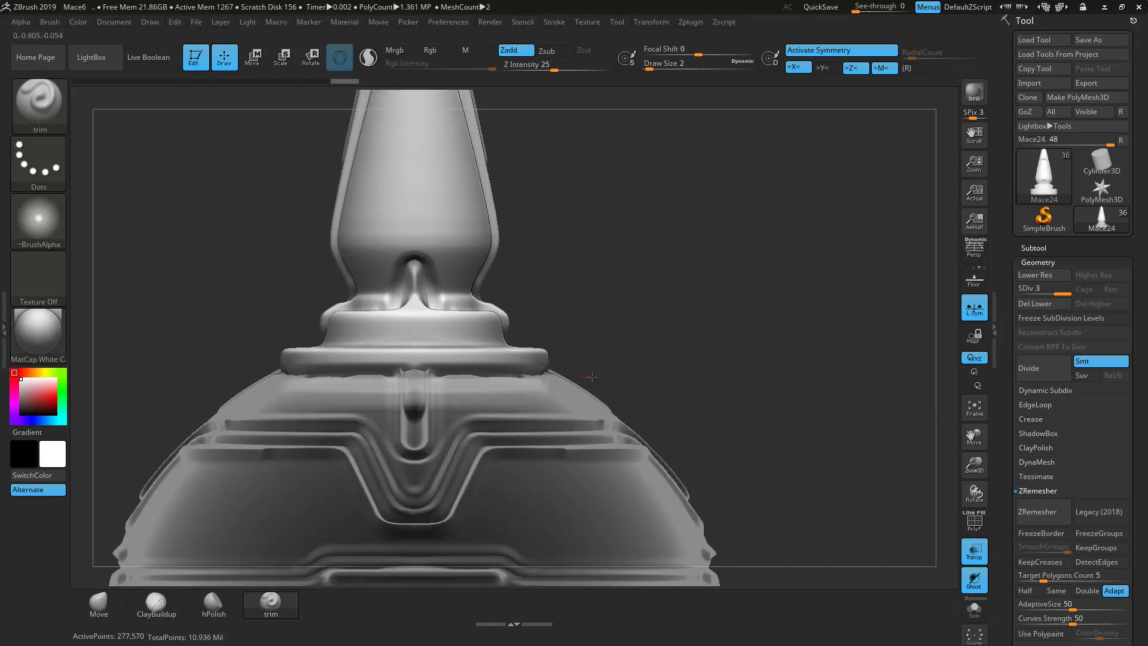
pyautogui.keyDown('shift'); pyautogui.moveTo(714, 354); pyautogui.dragTo(526, 374); pyautogui.keyUp('shift')
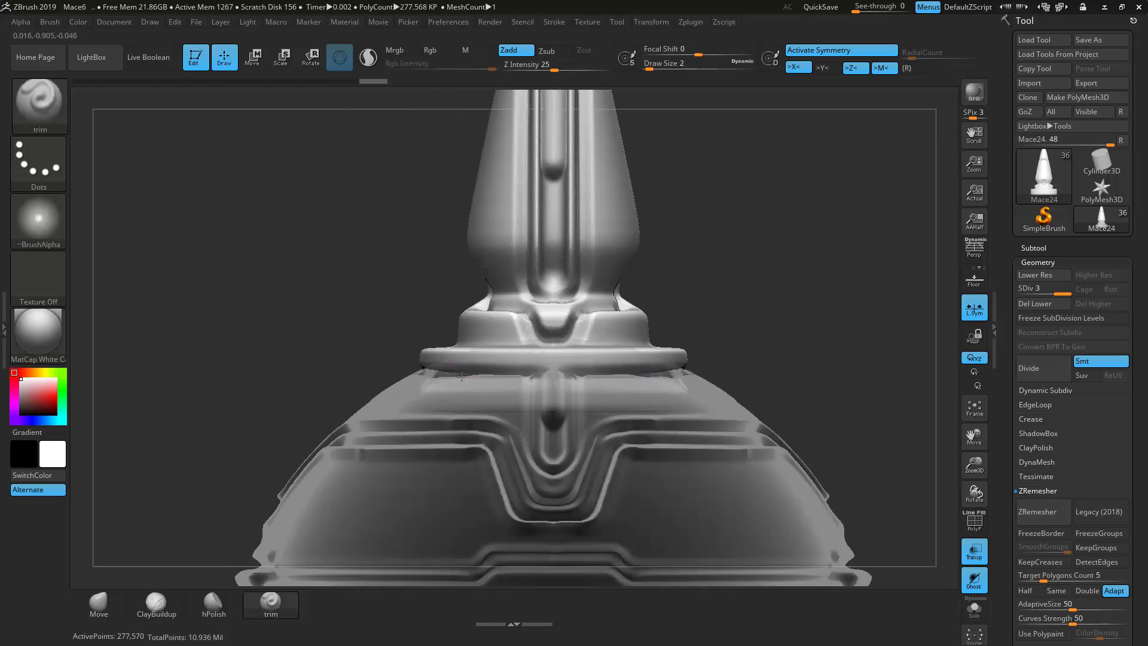
pyautogui.moveTo(698, 372); pyautogui.dragTo(700, 372)
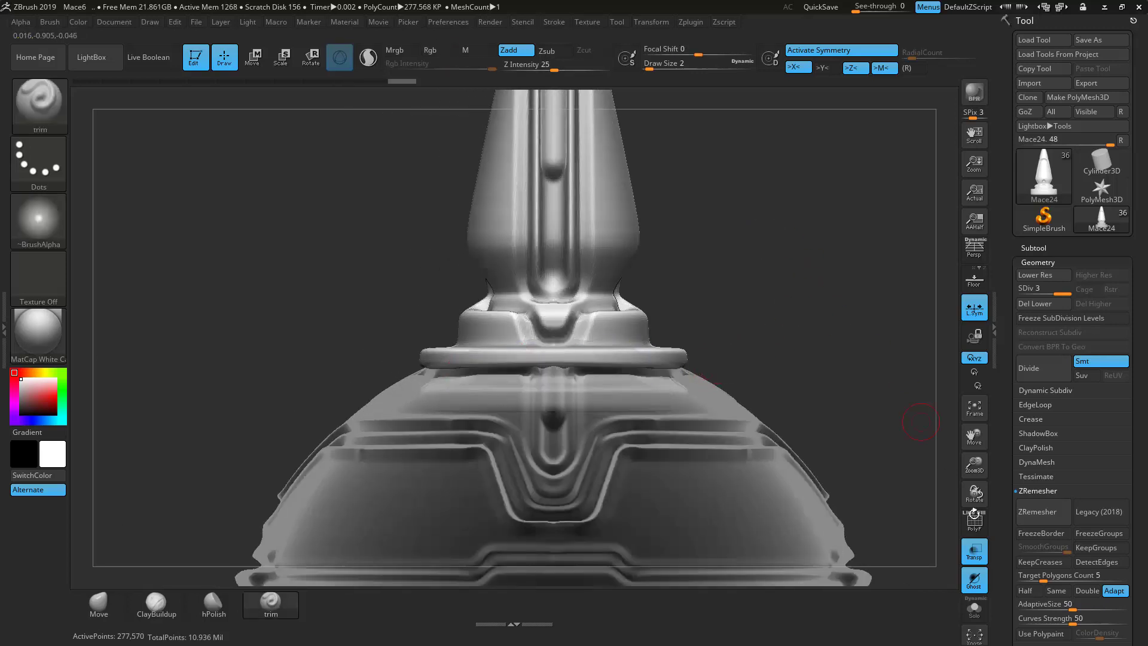
# Step: Isolate the spike without transparency and carve a curved groove on the base flange around the foot of its stepped collar
pyautogui.click(973, 551)
pyautogui.moveTo(807, 336); pyautogui.dragTo(802, 397)
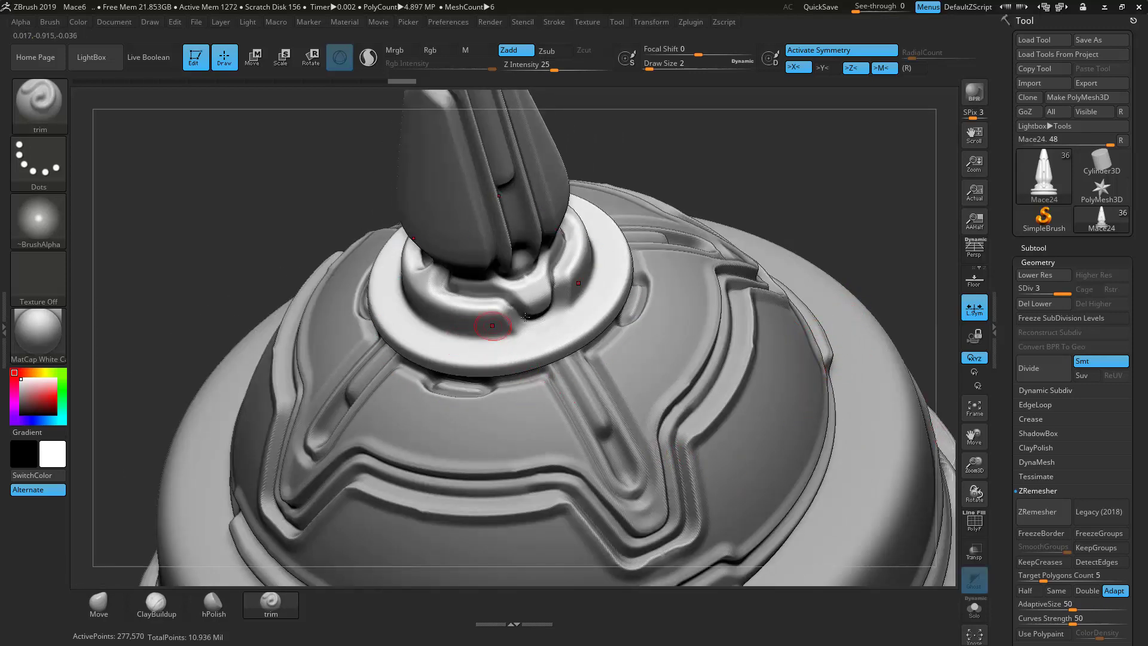
pyautogui.click(973, 607)
pyautogui.moveTo(795, 508)
pyautogui.mouseDown()
pyautogui.moveTo(790, 468)
pyautogui.moveTo(610, 505)
pyautogui.moveTo(481, 497)
pyautogui.mouseUp()
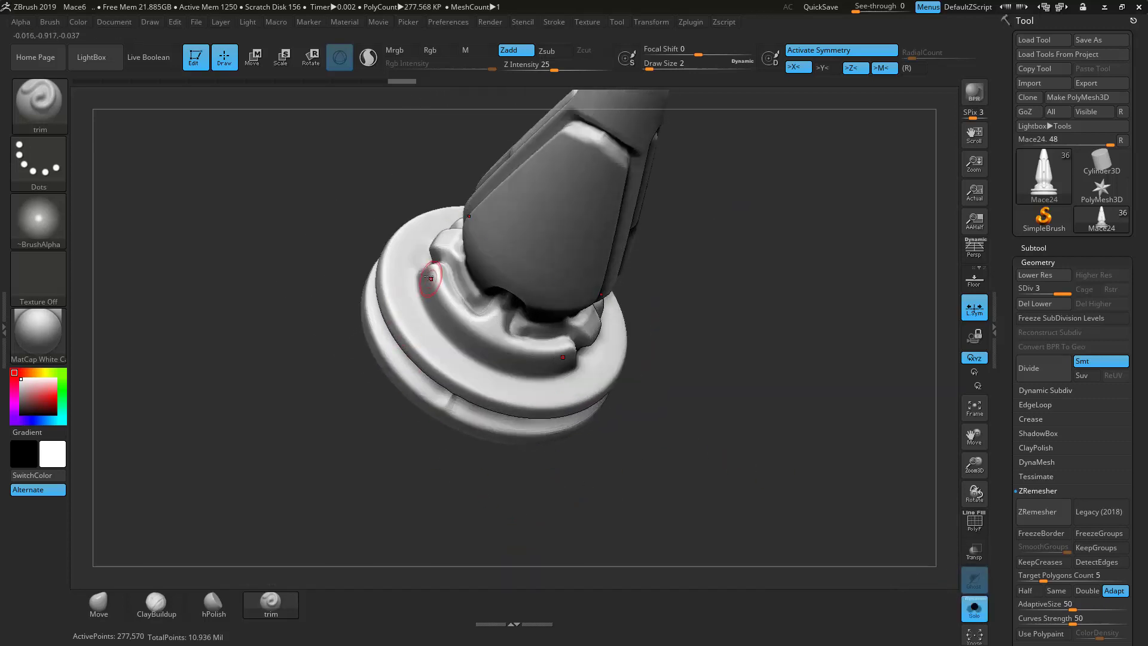
pyautogui.moveTo(411, 285)
pyautogui.mouseDown()
pyautogui.moveTo(434, 331)
pyautogui.moveTo(487, 369)
pyautogui.mouseUp()
pyautogui.moveTo(789, 396); pyautogui.dragTo(737, 386)
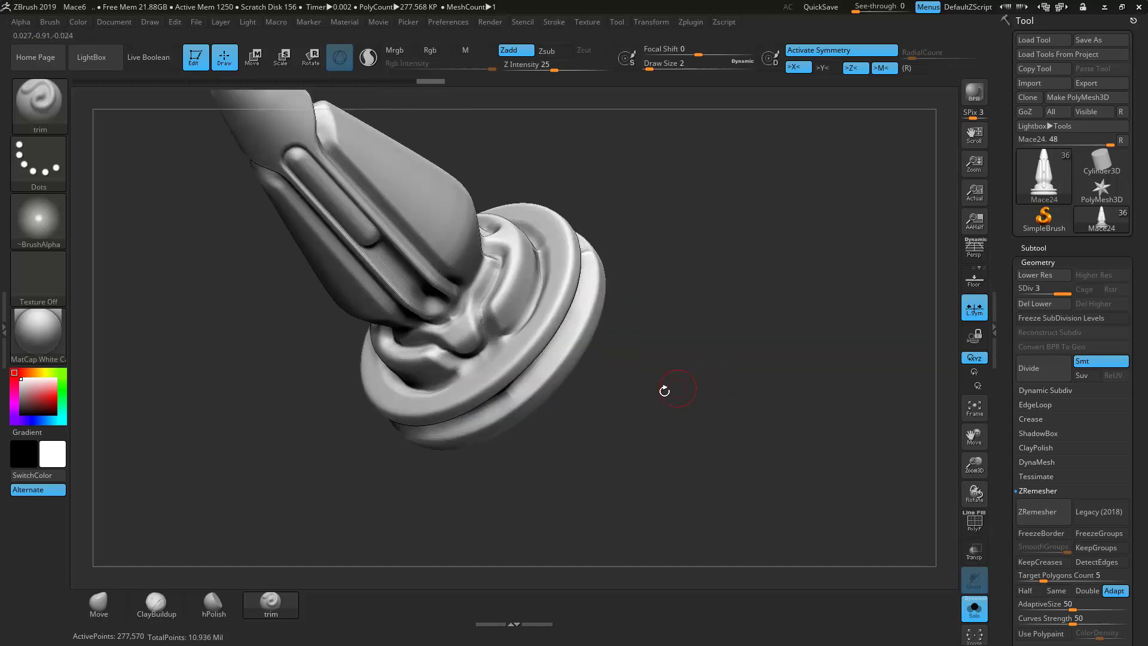
pyautogui.moveTo(648, 385); pyautogui.dragTo(737, 425)
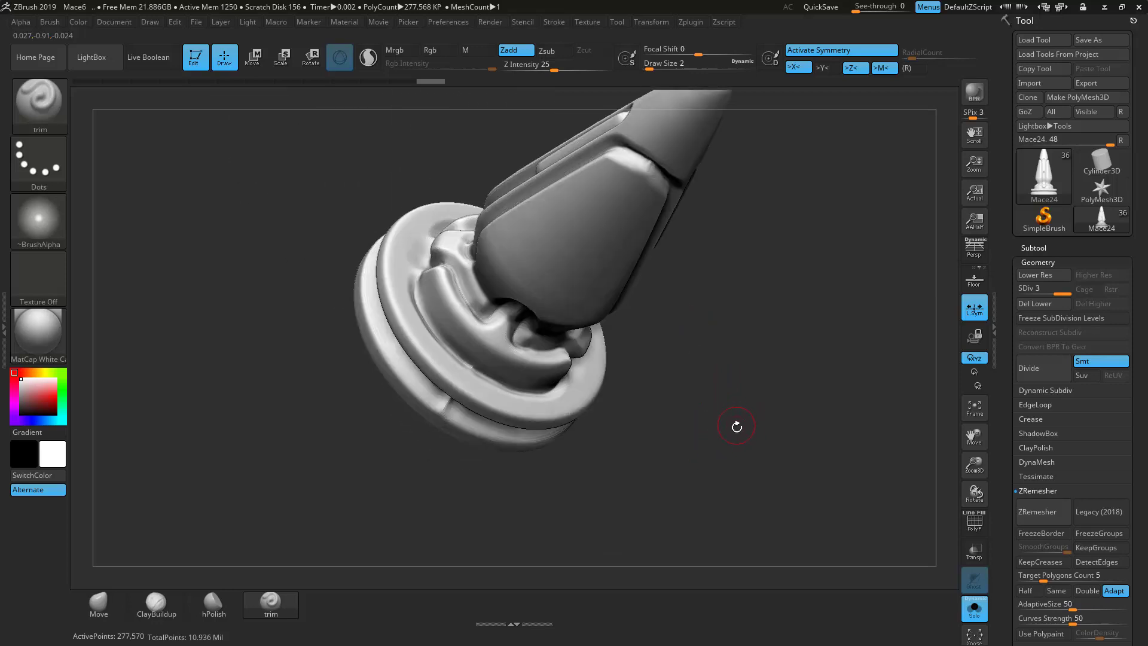
# Step: Show all the mace's parts again and examine the detailed spike against the dome and the complete mace
pyautogui.press('f')
pyautogui.press('f')
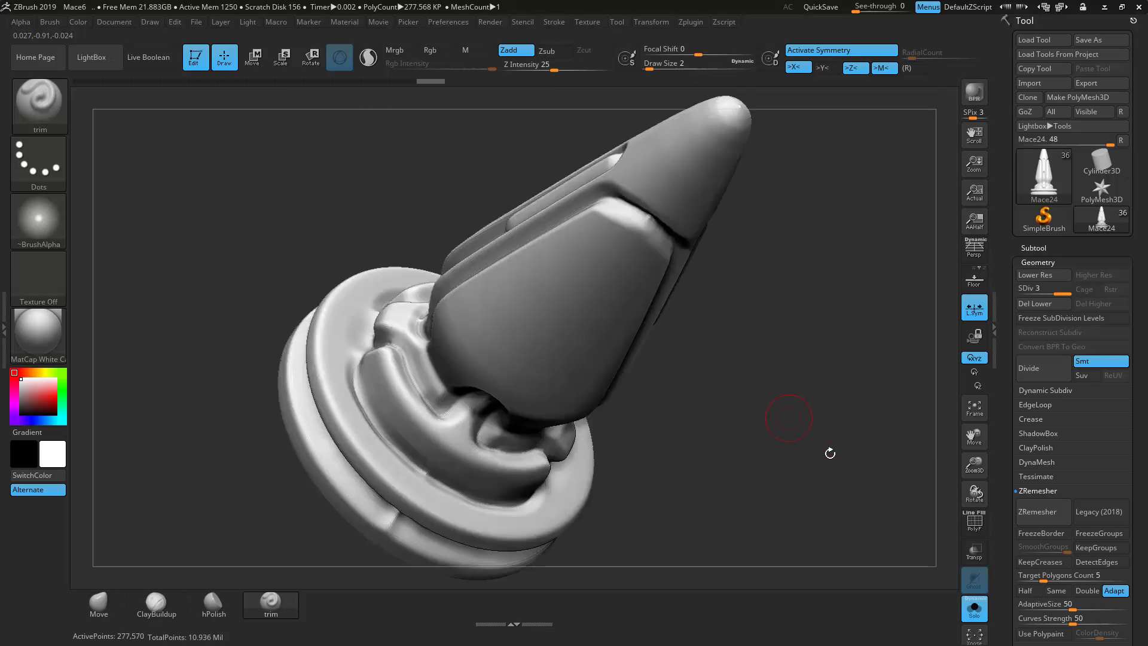
pyautogui.click(973, 608)
pyautogui.moveTo(790, 484); pyautogui.dragTo(759, 477)
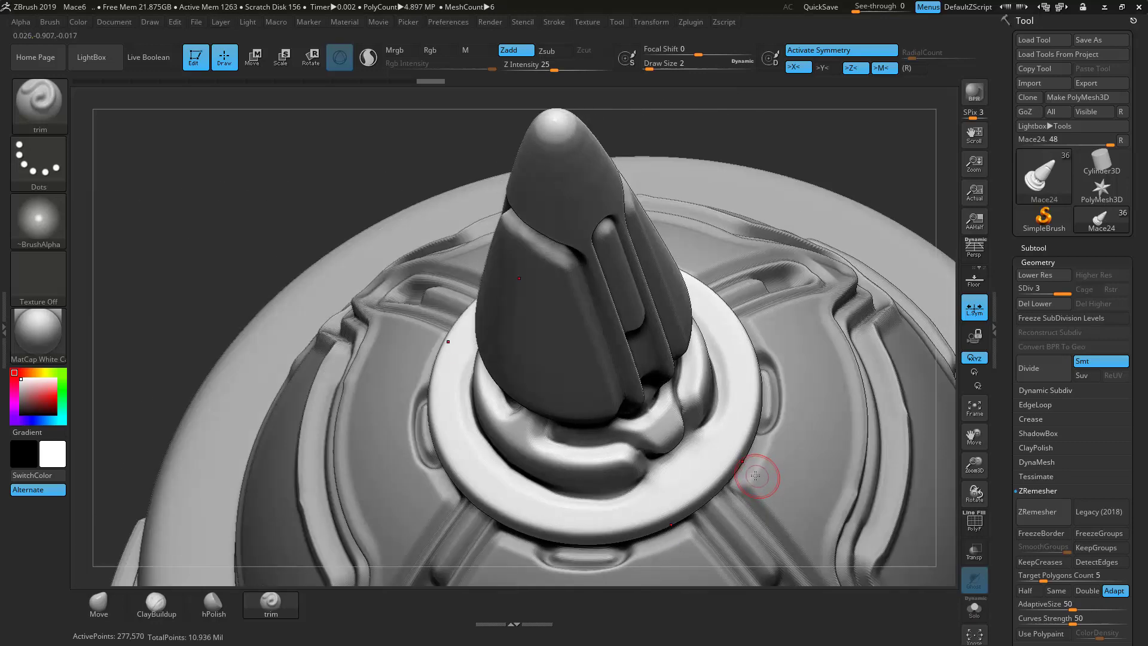
pyautogui.press('f')
pyautogui.moveTo(699, 388); pyautogui.dragTo(882, 320)
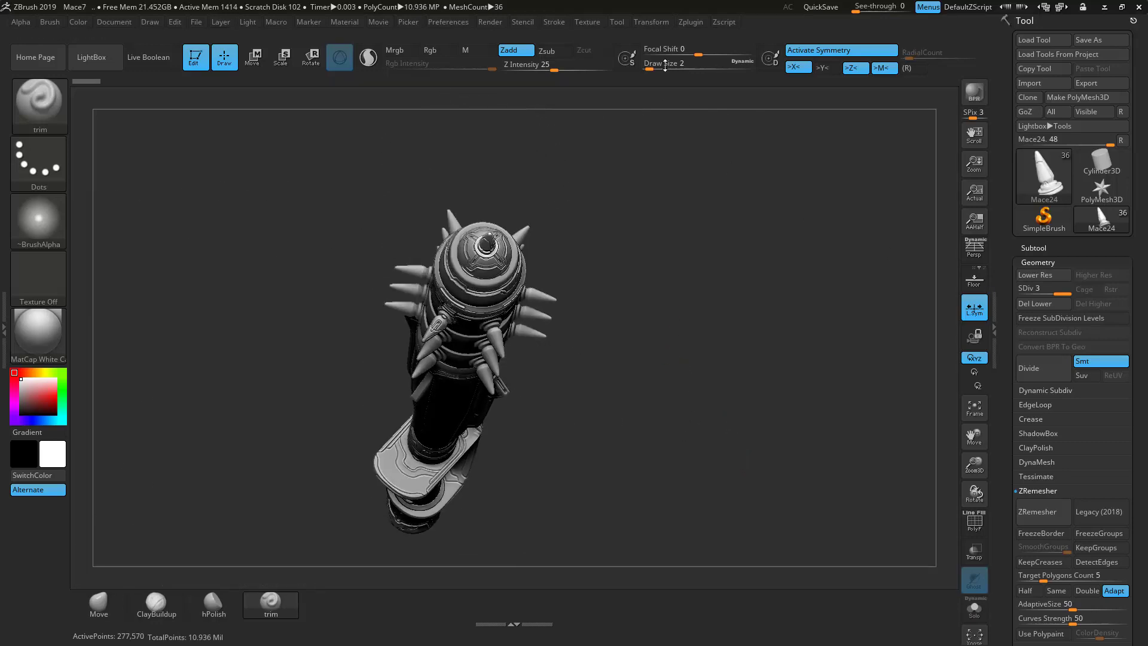
# Step: Turn on ghost transparency, view the mace straight onto its tip and make the main body beneath the dome the active part
pyautogui.click(974, 553)
pyautogui.keyDown('alt'); pyautogui.click(489, 270); pyautogui.keyUp('alt')
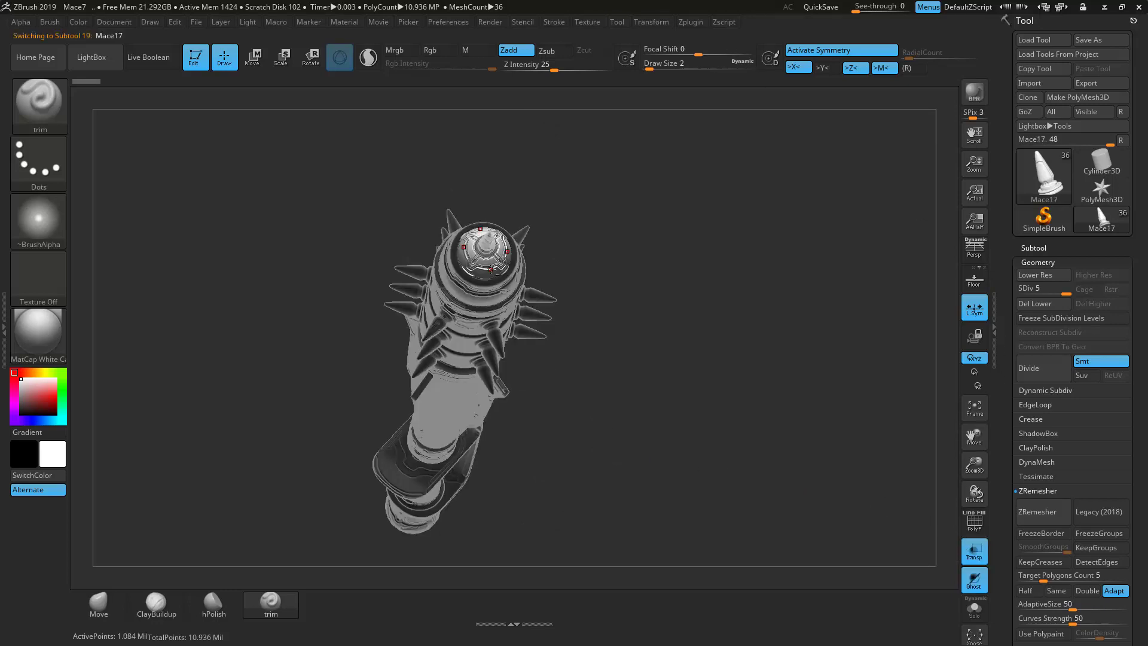
pyautogui.moveTo(593, 296); pyautogui.dragTo(740, 290)
pyautogui.press('f')
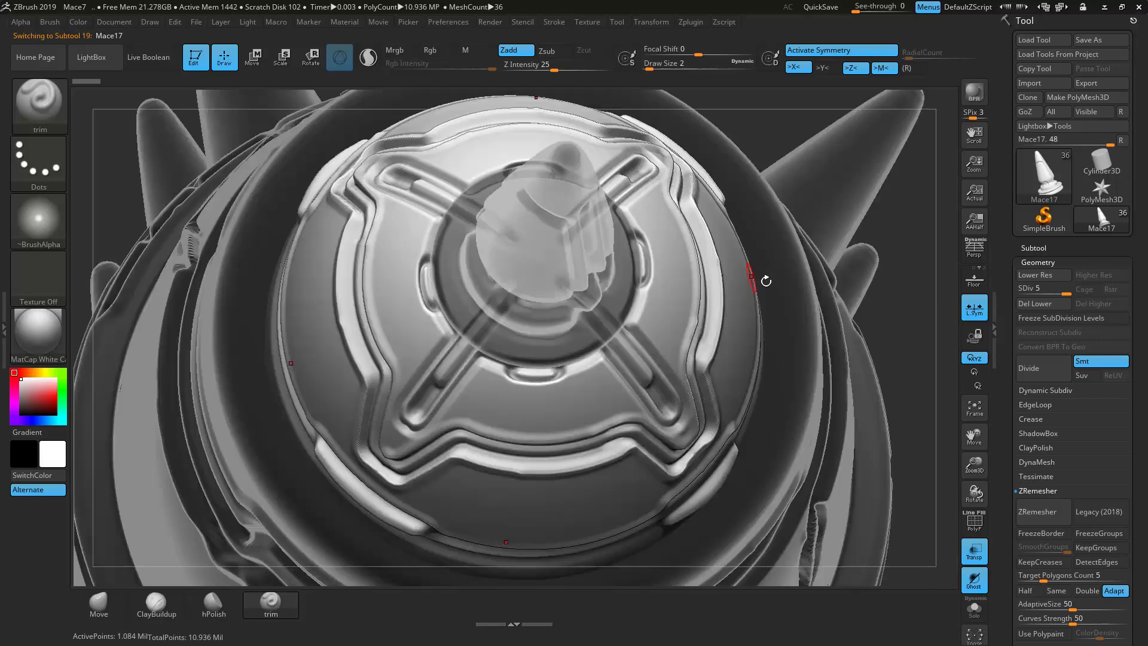
pyautogui.keyDown('shift'); pyautogui.moveTo(881, 298); pyautogui.dragTo(940, 277); pyautogui.keyUp('shift')
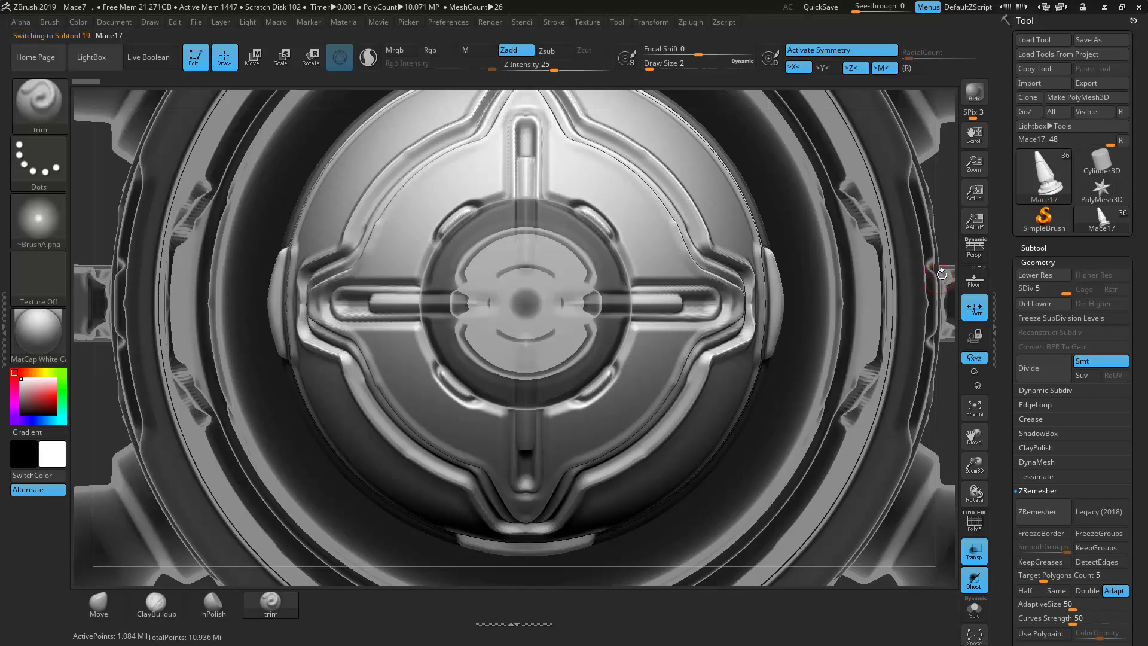
pyautogui.keyDown('alt'); pyautogui.moveTo(926, 212); pyautogui.dragTo(723, 233); pyautogui.keyUp('alt')
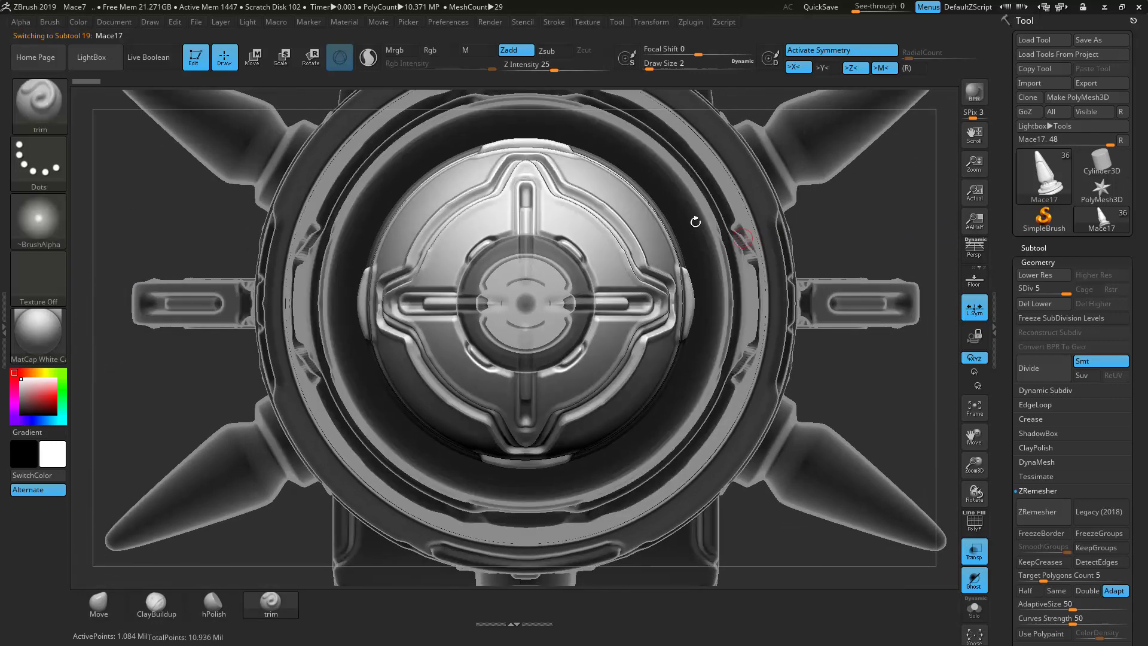
pyautogui.keyDown('alt'); pyautogui.click(759, 195); pyautogui.keyUp('alt')
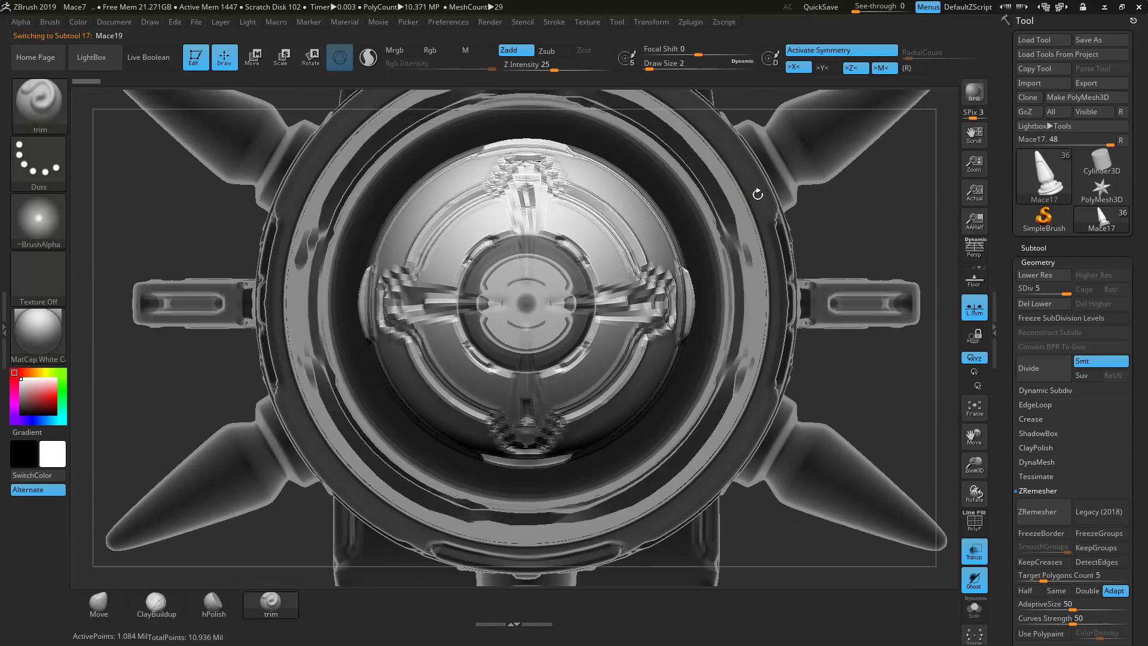
pyautogui.click(974, 553)
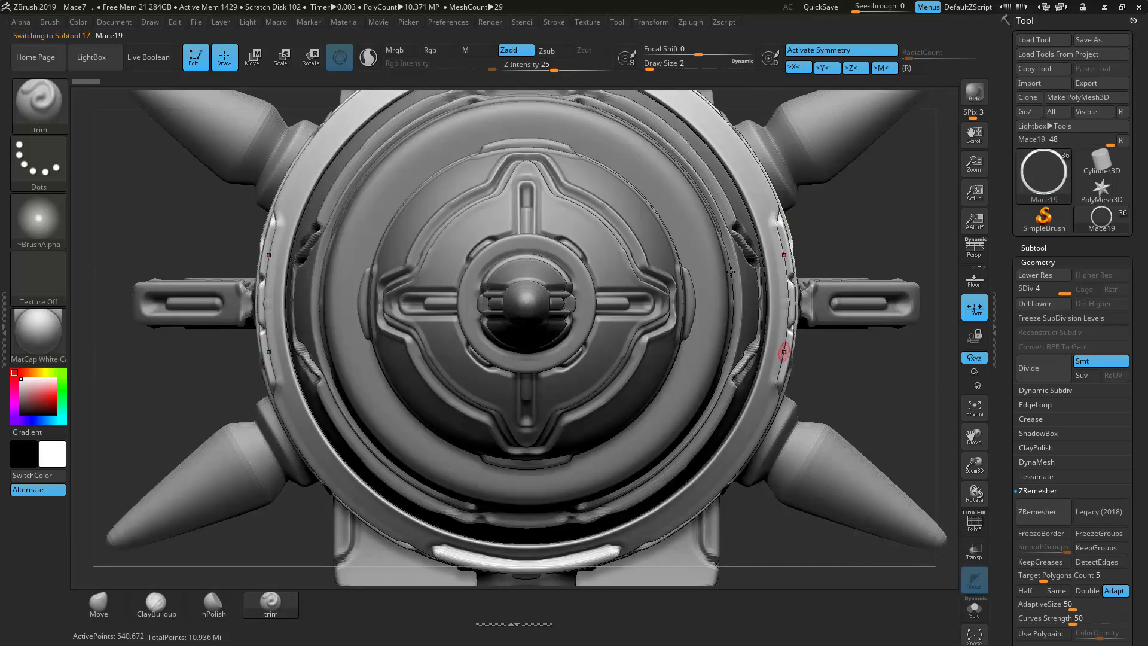
pyautogui.keyDown('alt'); pyautogui.click(663, 188); pyautogui.keyUp('alt')
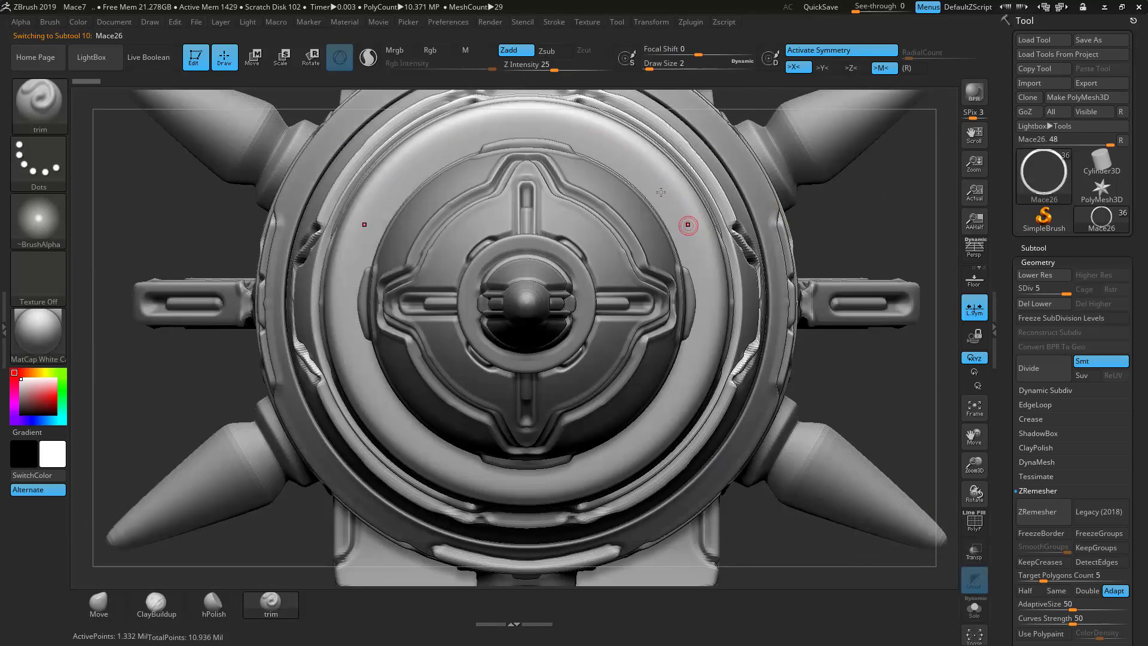
pyautogui.click(972, 551)
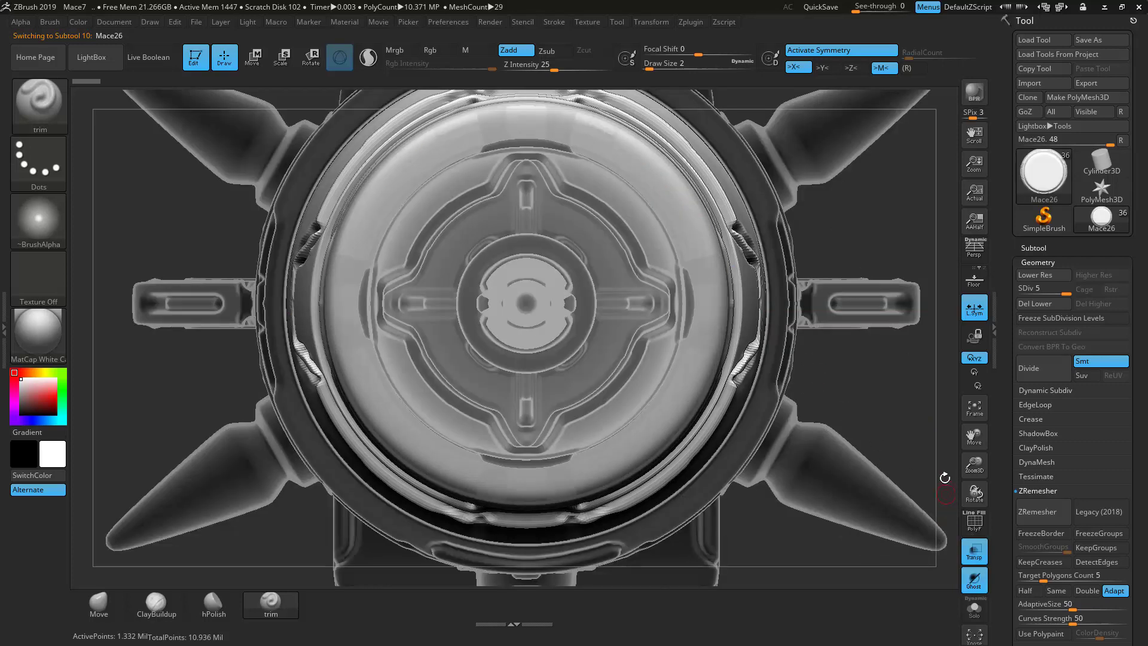
# Step: Add Z symmetry and trim curved grooves with notched ends around the body's end rim, forming four mirrored panels
pyautogui.moveTo(345, 252); pyautogui.dragTo(364, 247)
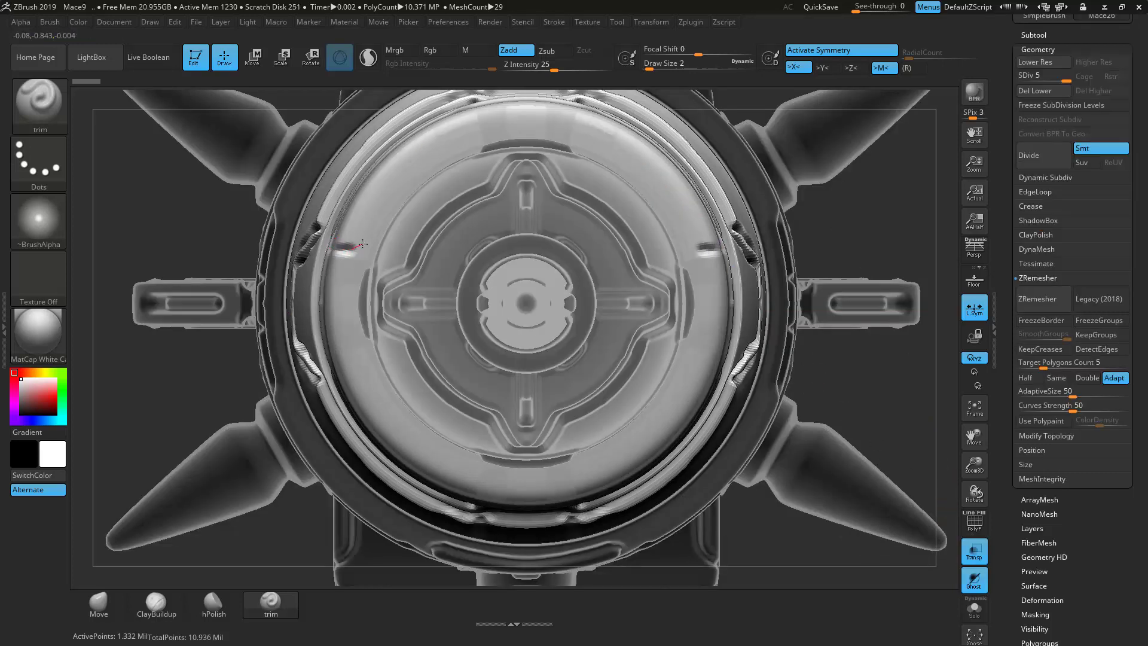
pyautogui.hotkey('ctrl', 'z')
pyautogui.click(851, 68)
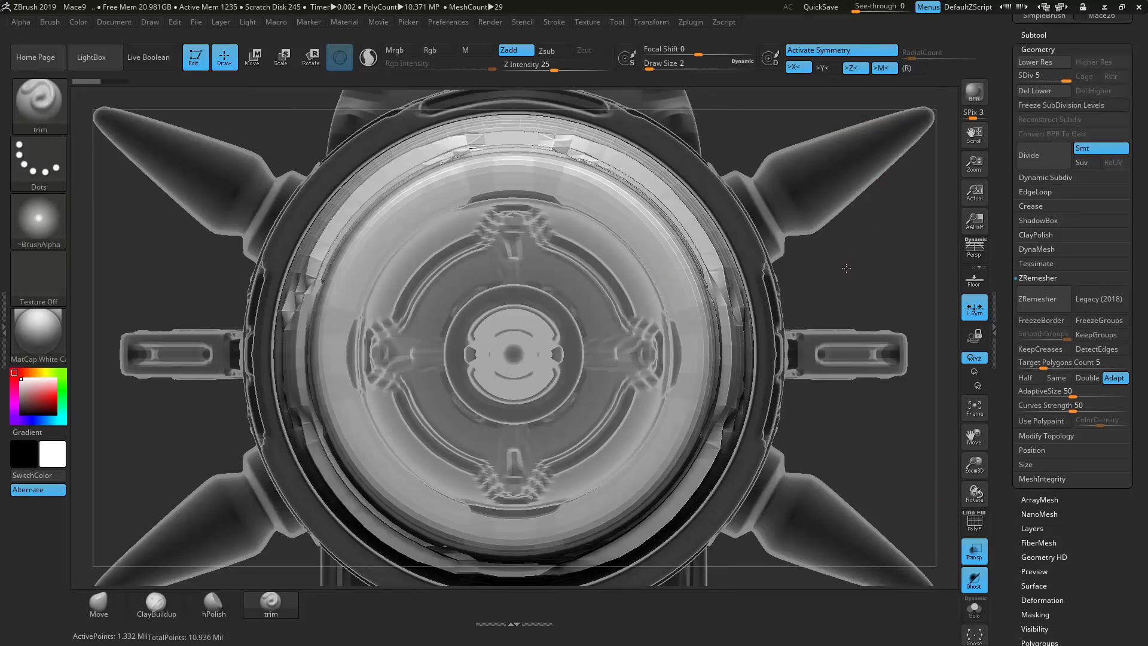
pyautogui.moveTo(847, 269); pyautogui.dragTo(652, 243)
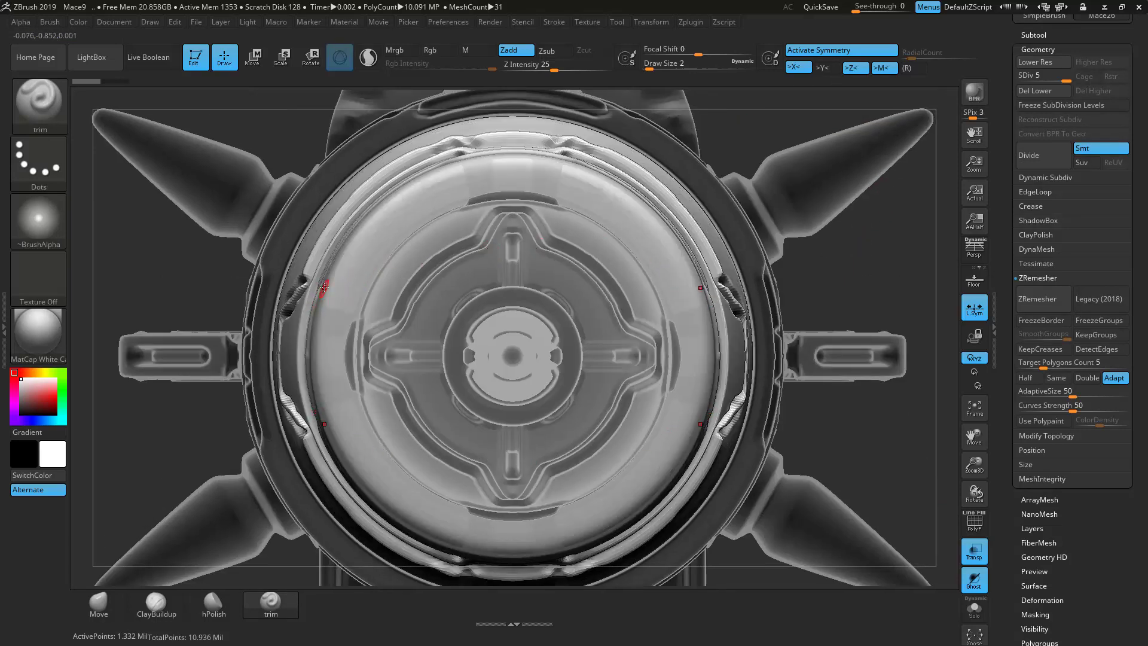
pyautogui.moveTo(321, 283)
pyautogui.mouseDown()
pyautogui.moveTo(357, 279)
pyautogui.moveTo(419, 210)
pyautogui.moveTo(495, 176)
pyautogui.moveTo(498, 144)
pyautogui.mouseUp()
# Step: Isolate the body and trim the ends of the rim panel grooves where they run over the end cap's edge
pyautogui.click(970, 606)
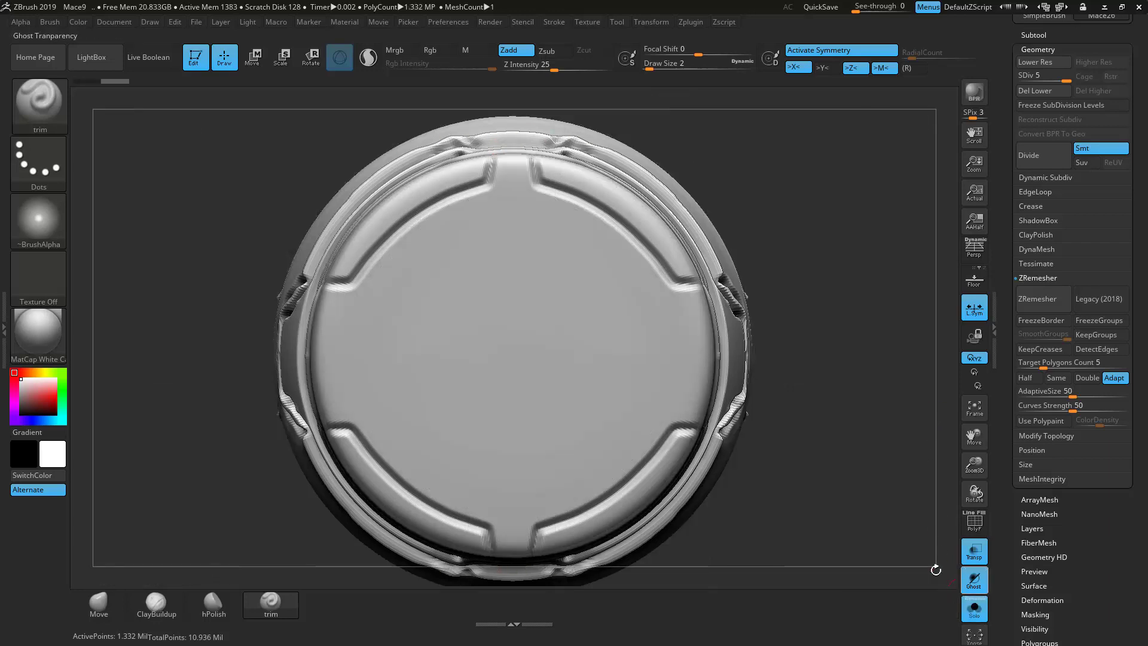
pyautogui.moveTo(822, 540)
pyautogui.mouseDown()
pyautogui.moveTo(338, 308)
pyautogui.moveTo(343, 282)
pyautogui.moveTo(383, 284)
pyautogui.mouseUp()
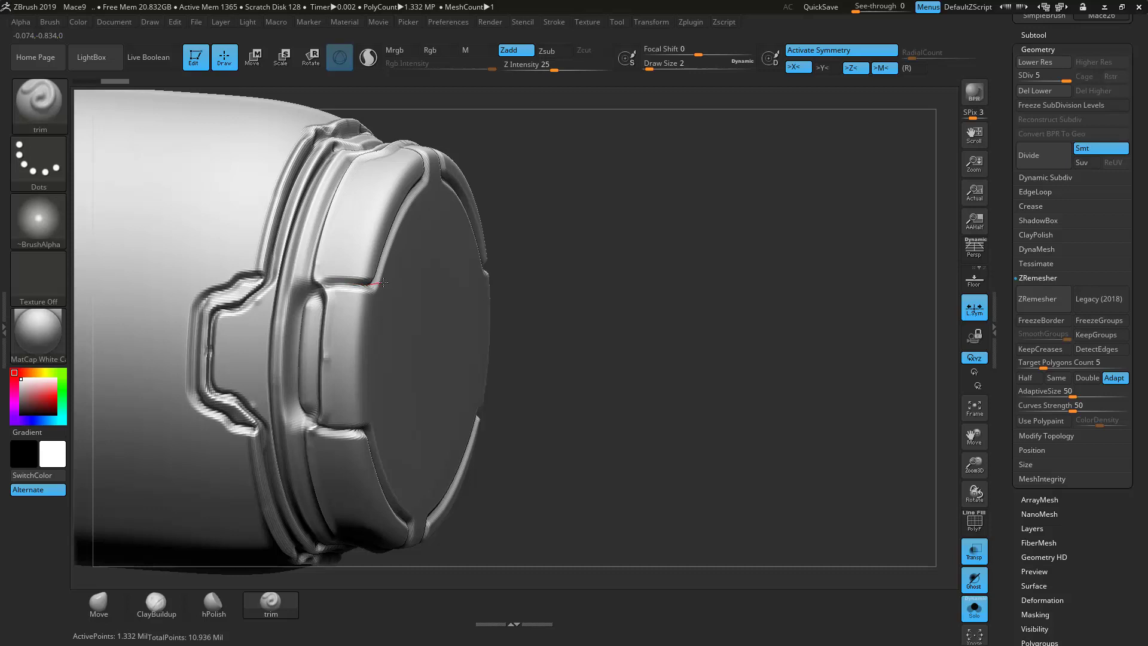
pyautogui.moveTo(730, 289)
pyautogui.mouseDown()
pyautogui.moveTo(482, 200)
pyautogui.moveTo(595, 446)
pyautogui.moveTo(464, 290)
pyautogui.mouseUp()
pyautogui.moveTo(622, 335)
pyautogui.mouseDown()
pyautogui.moveTo(648, 343)
pyautogui.moveTo(670, 326)
pyautogui.mouseUp()
pyautogui.moveTo(419, 315)
pyautogui.mouseDown()
pyautogui.moveTo(449, 299)
pyautogui.moveTo(468, 320)
pyautogui.mouseUp()
pyautogui.moveTo(790, 454)
pyautogui.mouseDown()
pyautogui.moveTo(742, 405)
pyautogui.moveTo(808, 303)
pyautogui.mouseUp()
pyautogui.moveTo(830, 348)
pyautogui.mouseDown()
pyautogui.moveTo(826, 251)
pyautogui.moveTo(669, 326)
pyautogui.mouseUp()
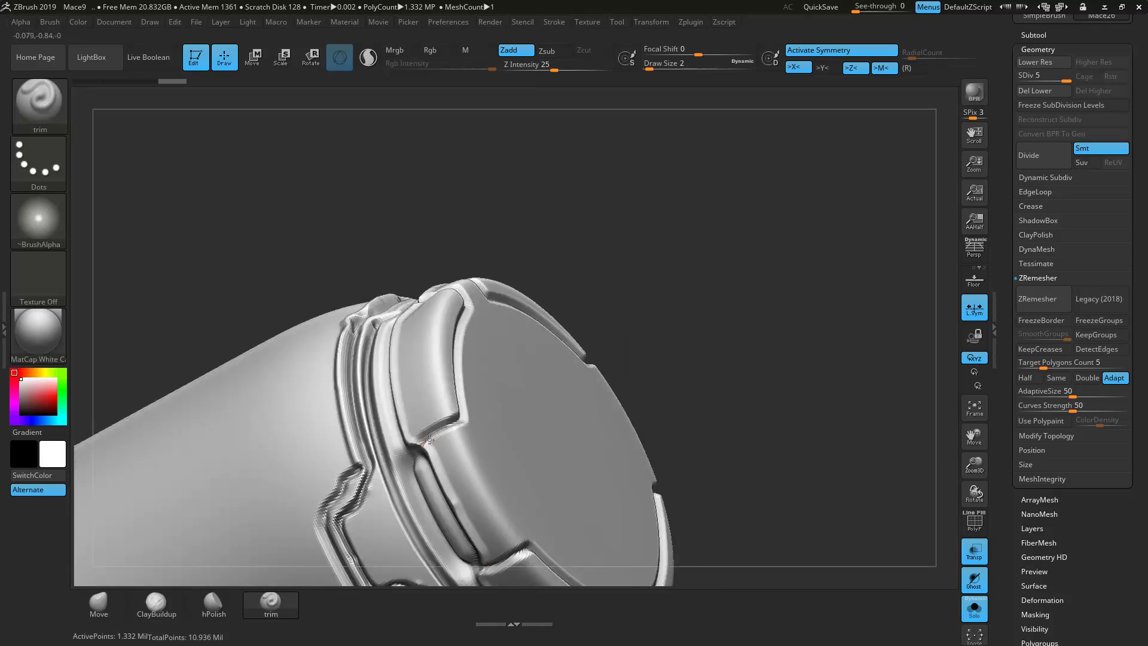
pyautogui.moveTo(450, 430); pyautogui.dragTo(478, 417)
pyautogui.moveTo(781, 269); pyautogui.dragTo(598, 323)
pyautogui.moveTo(442, 448)
pyautogui.mouseDown()
pyautogui.moveTo(471, 435)
pyautogui.moveTo(527, 376)
pyautogui.moveTo(605, 337)
pyautogui.moveTo(602, 304)
pyautogui.mouseUp()
pyautogui.moveTo(730, 199)
pyautogui.mouseDown()
pyautogui.moveTo(546, 333)
pyautogui.moveTo(603, 366)
pyautogui.moveTo(576, 325)
pyautogui.mouseUp()
# Step: Show all the mace's parts again and compare the complete mace with the isolated body
pyautogui.press('f')
pyautogui.moveTo(790, 430)
pyautogui.mouseDown()
pyautogui.moveTo(798, 302)
pyautogui.moveTo(928, 435)
pyautogui.mouseUp()
pyautogui.click(975, 611)
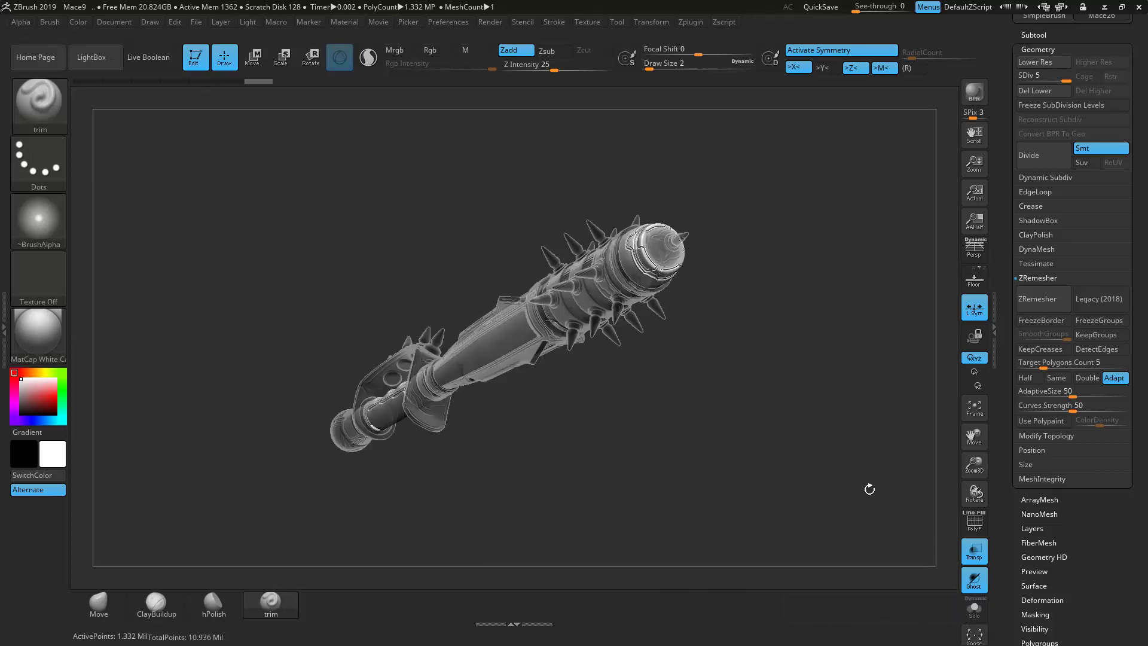
pyautogui.press('f')
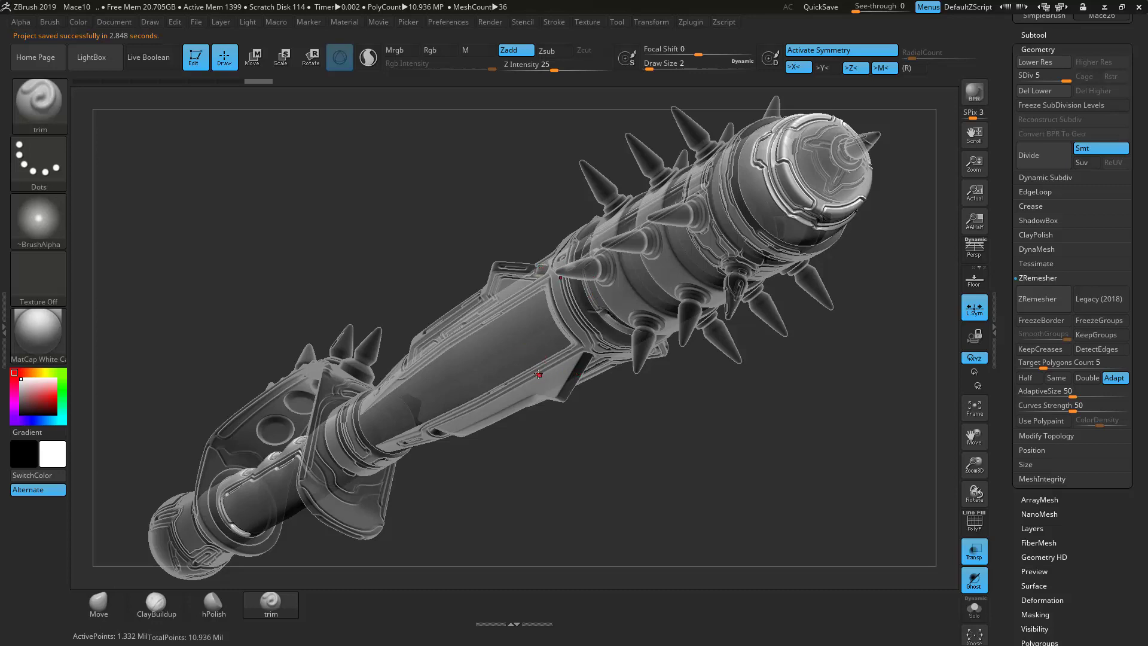
pyautogui.click(975, 607)
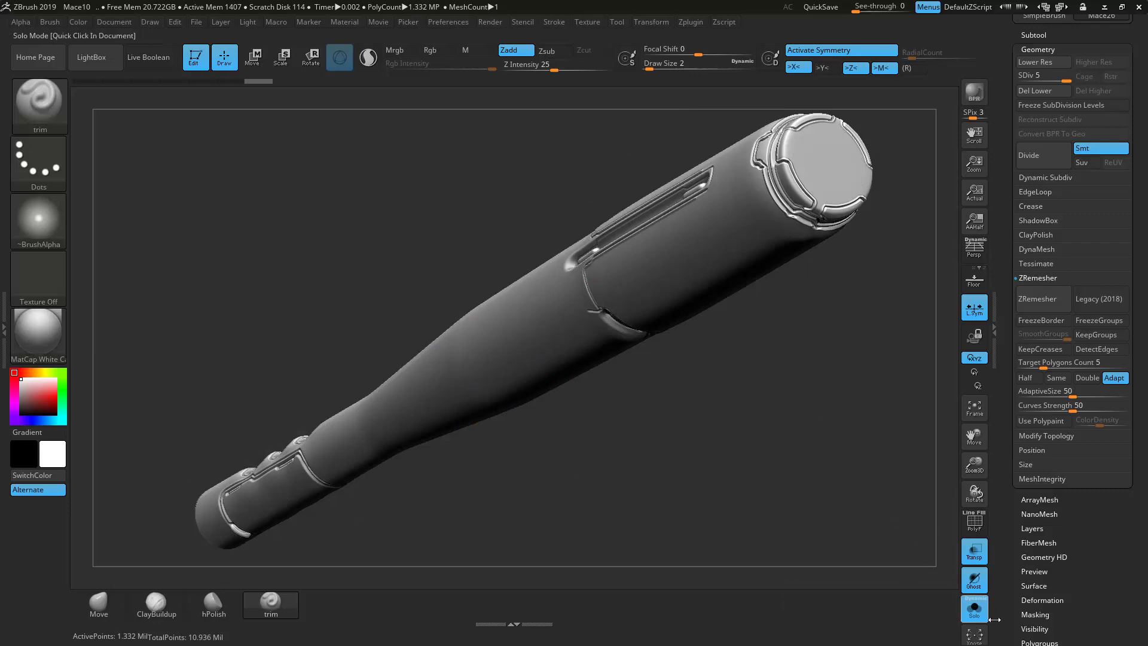
pyautogui.click(975, 607)
# Step: Set the draw size to 8 and trim a long straight slot down the centre of the shaft's framed front face
pyautogui.moveTo(797, 501); pyautogui.dragTo(732, 365)
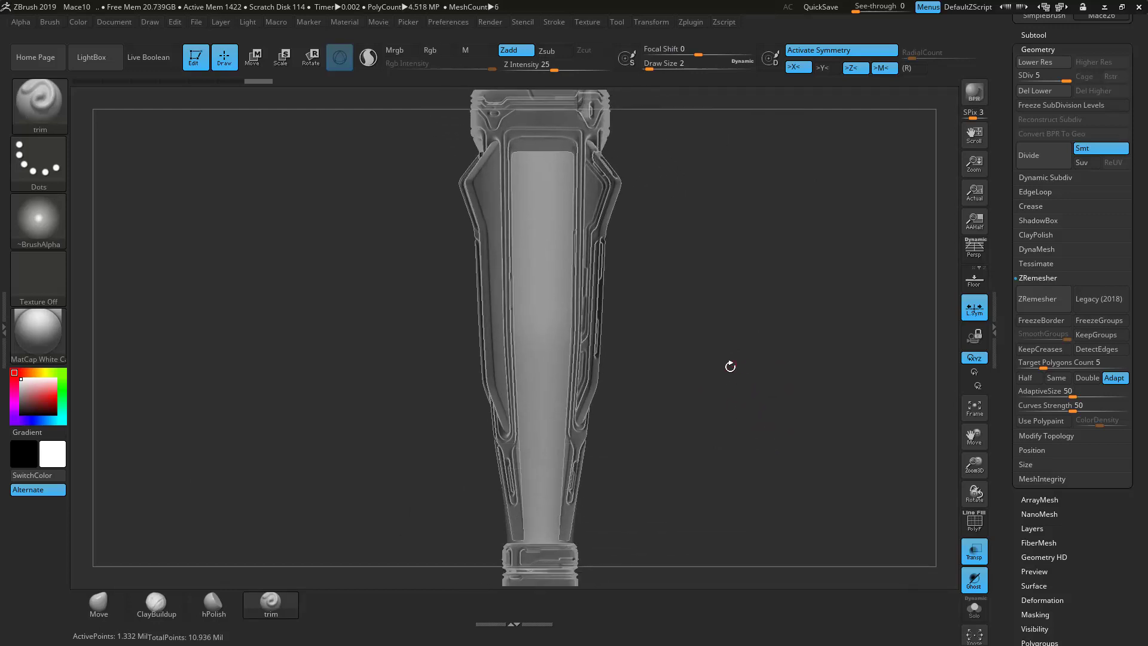
pyautogui.click(695, 68)
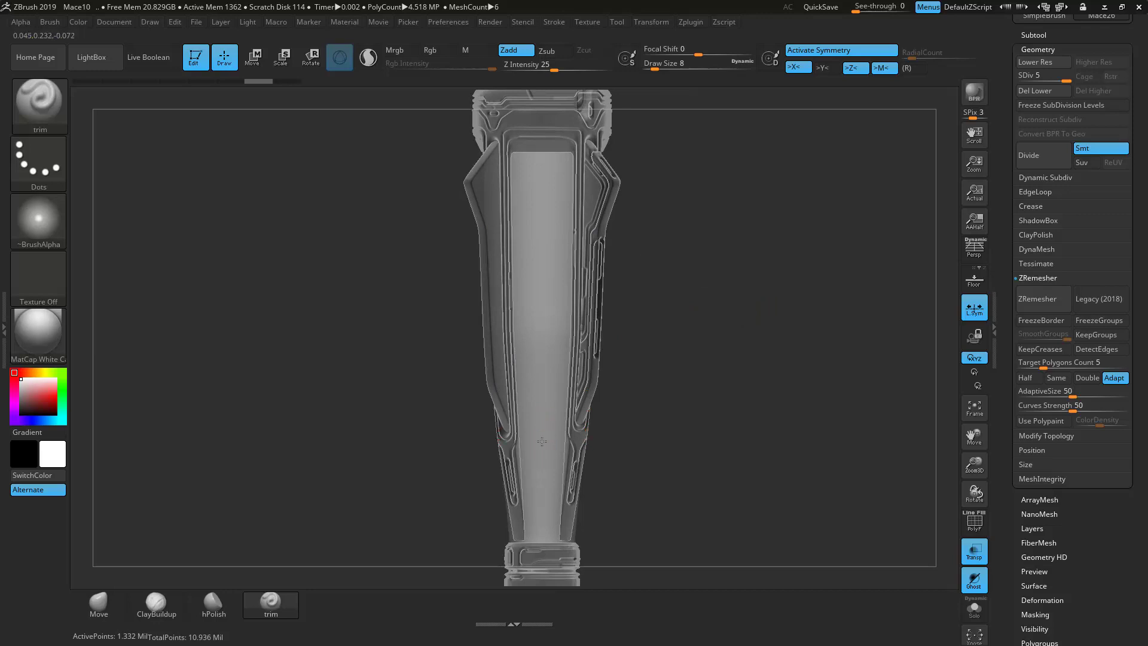
pyautogui.moveTo(541, 182)
pyautogui.mouseDown()
pyautogui.moveTo(519, 395)
pyautogui.moveTo(540, 450)
pyautogui.mouseUp()
pyautogui.moveTo(537, 313); pyautogui.dragTo(541, 180)
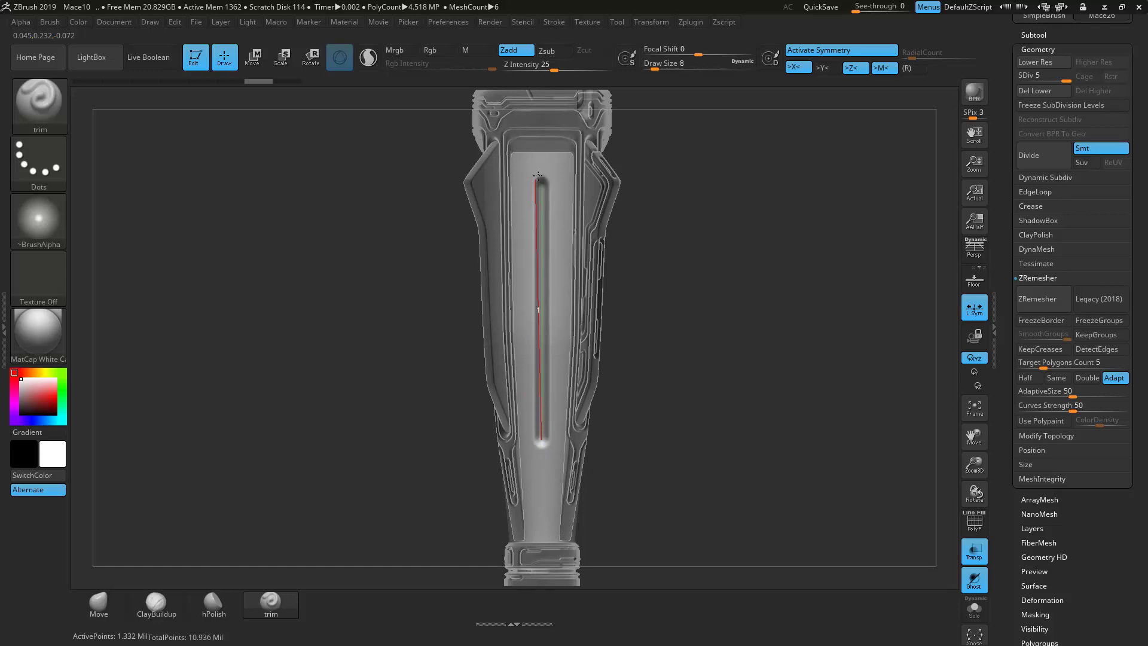
# Step: Set the draw size to 3 and trim a thin outline along the sides and rounded ends of the shaft's long slot
pyautogui.write('s3')
pyautogui.press('Return')
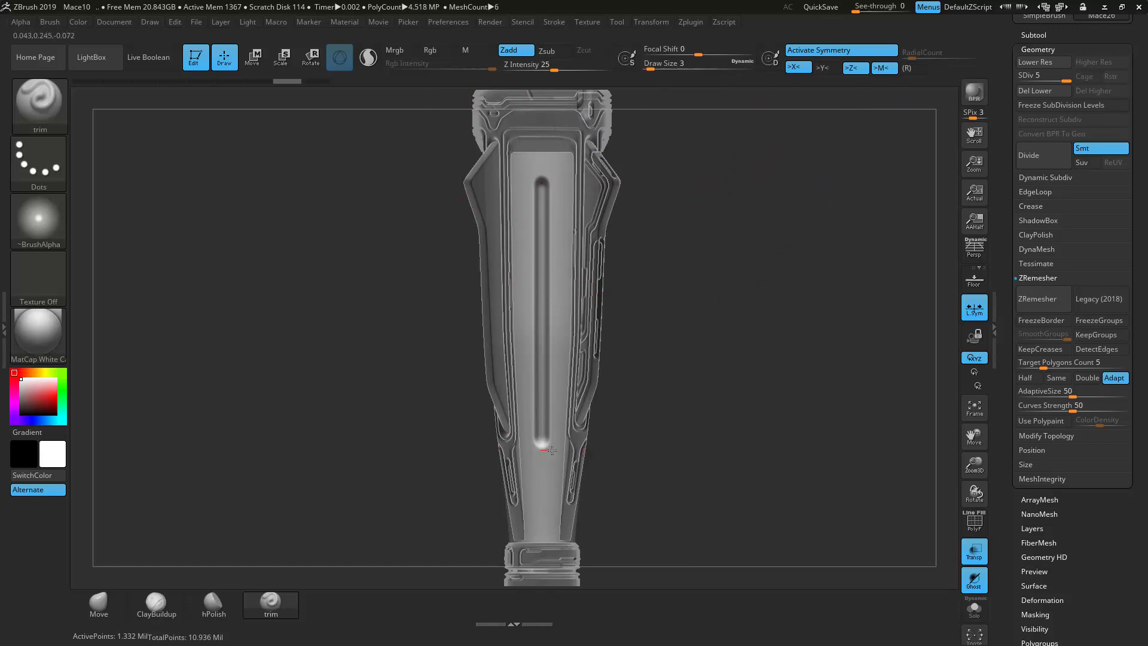
pyautogui.moveTo(531, 298)
pyautogui.keyDown('shift'); pyautogui.mouseDown()
pyautogui.moveTo(545, 161)
pyautogui.moveTo(551, 172)
pyautogui.moveTo(527, 174)
pyautogui.mouseUp(); pyautogui.keyUp('shift')
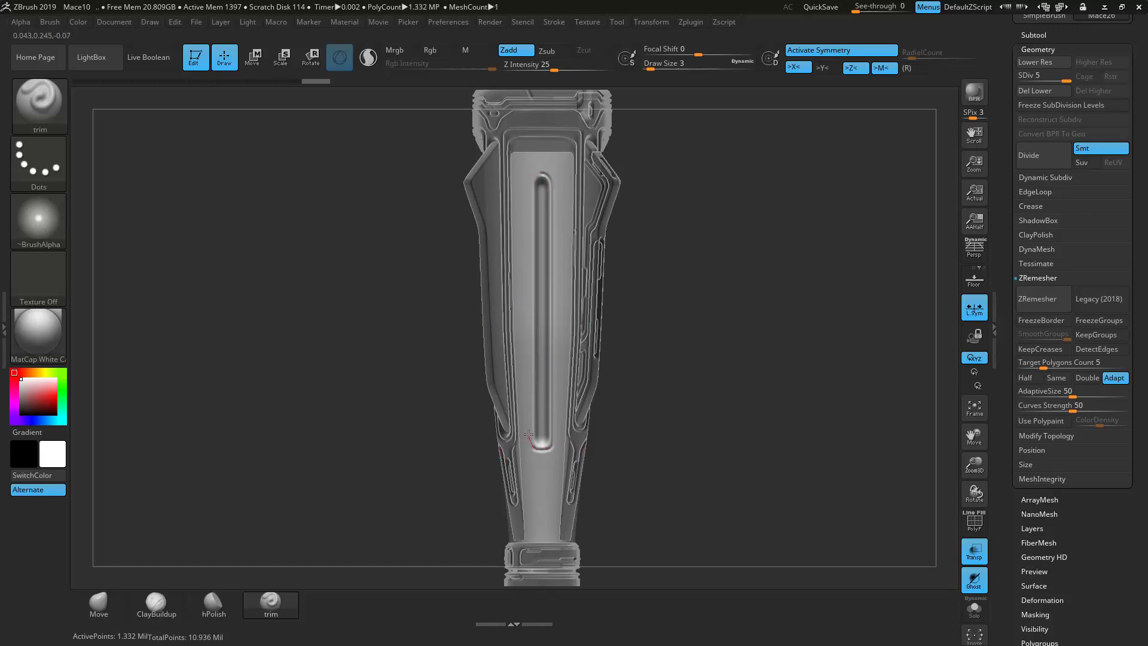
pyautogui.moveTo(530, 428); pyautogui.dragTo(531, 169)
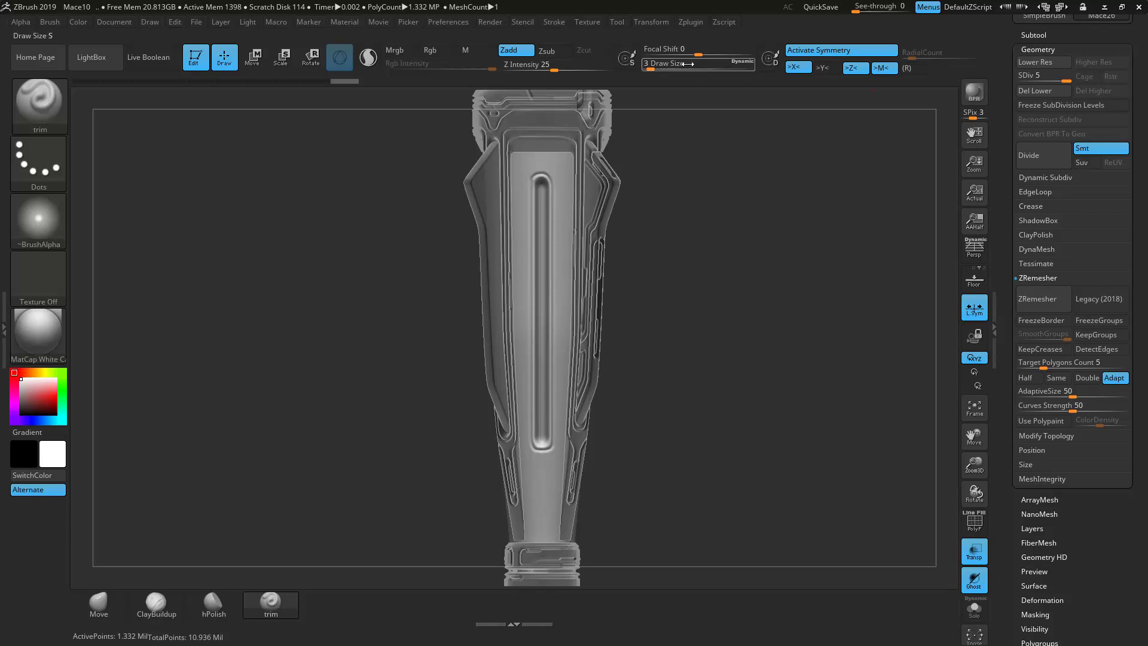
# Step: Set the draw size to 4 and trim two shorter inset slots, one above the other, inside the shaft's long slot
pyautogui.moveTo(713, 285)
pyautogui.keyDown('alt'); pyautogui.mouseDown()
pyautogui.moveTo(751, 313)
pyautogui.moveTo(737, 404)
pyautogui.mouseUp(); pyautogui.keyUp('alt')
pyautogui.click(709, 64)
pyautogui.write('4')
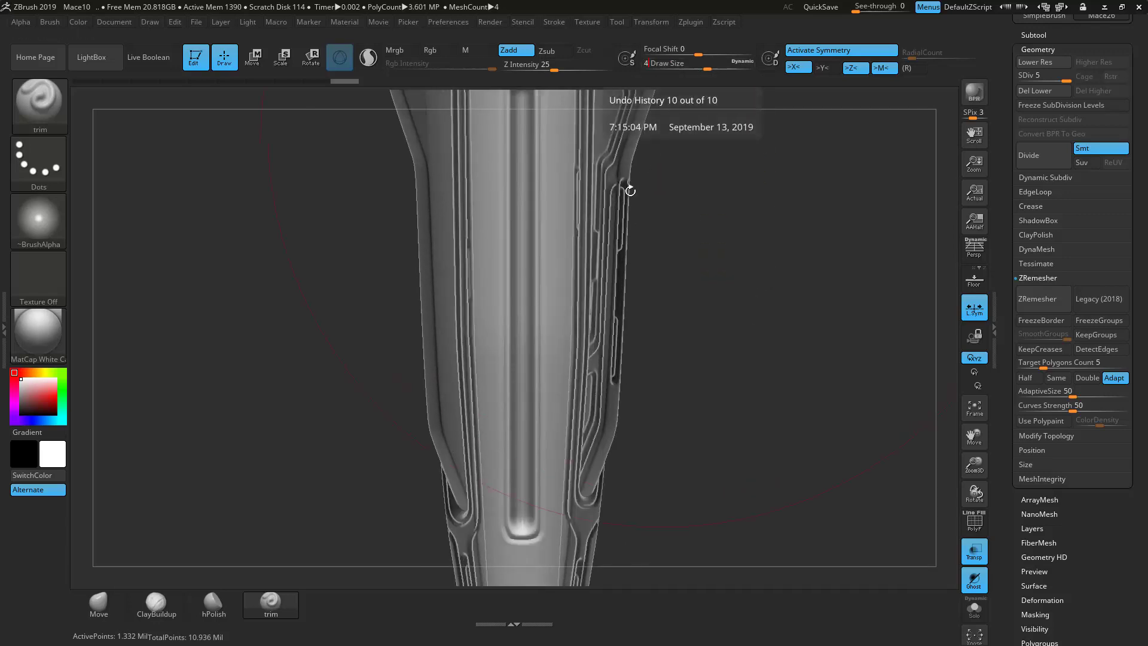
pyautogui.moveTo(521, 464)
pyautogui.mouseDown()
pyautogui.moveTo(522, 359)
pyautogui.moveTo(522, 519)
pyautogui.moveTo(522, 362)
pyautogui.mouseUp()
pyautogui.click(521, 357)
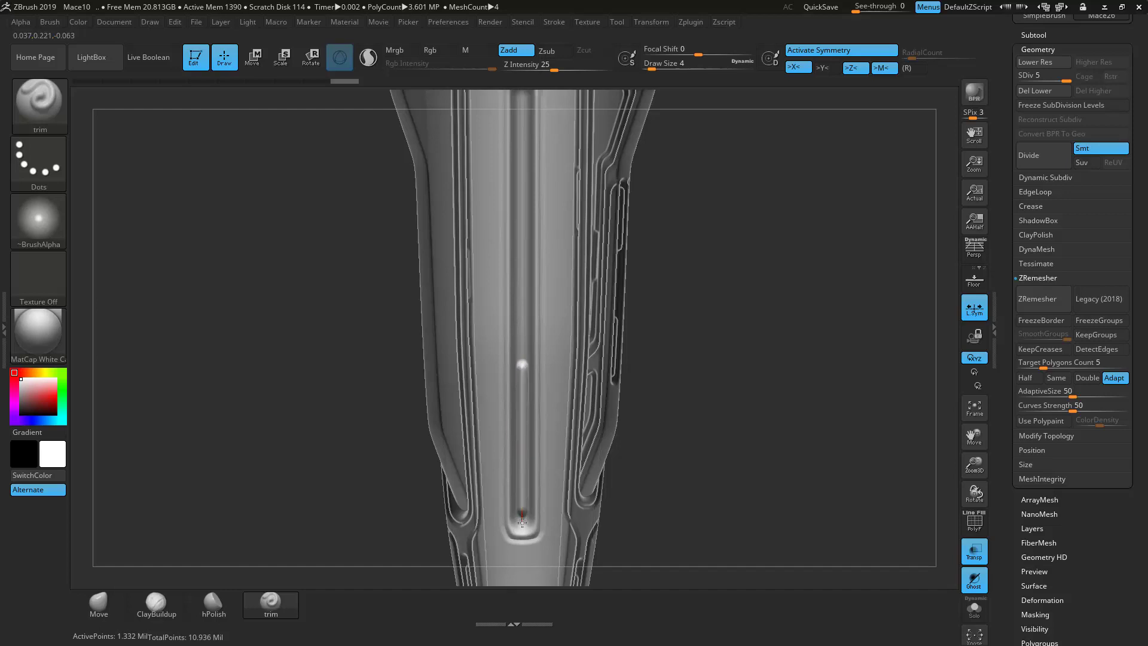
pyautogui.keyDown('alt'); pyautogui.moveTo(718, 367); pyautogui.dragTo(687, 394); pyautogui.keyUp('alt')
pyautogui.moveTo(525, 350); pyautogui.dragTo(525, 251)
pyautogui.moveTo(526, 355); pyautogui.dragTo(525, 363)
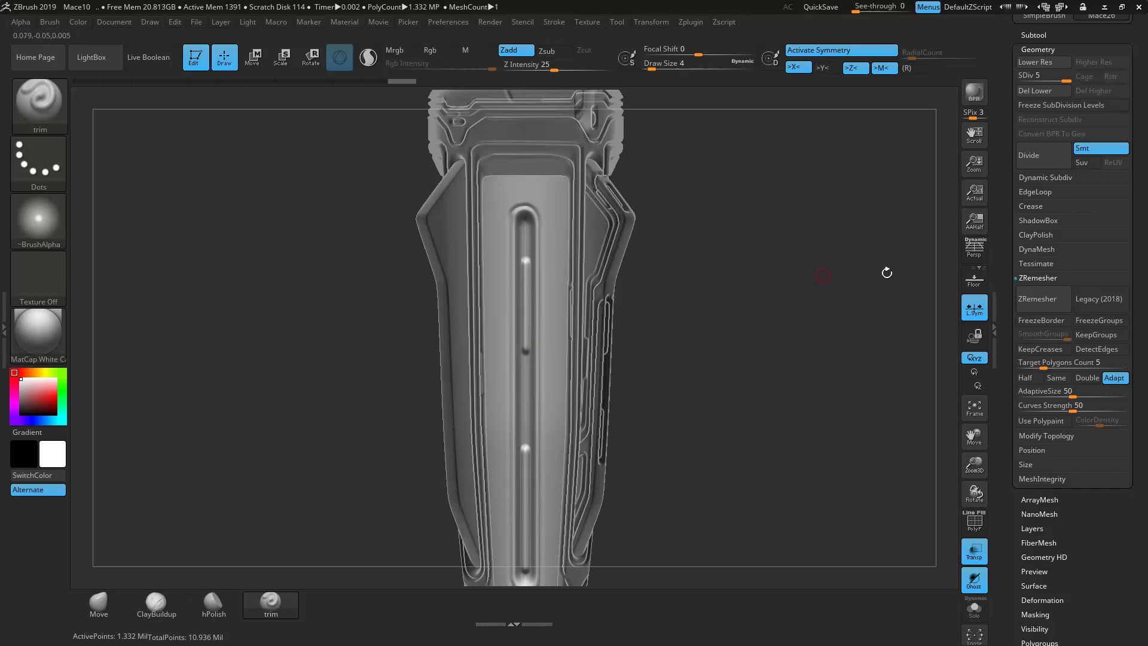
# Step: Set the draw size to 3 and retrace the raised border around the long slot to sharpen its edges and ends
pyautogui.moveTo(730, 366); pyautogui.dragTo(708, 320)
pyautogui.click(682, 69)
pyautogui.write('2')
pyautogui.press('Return')
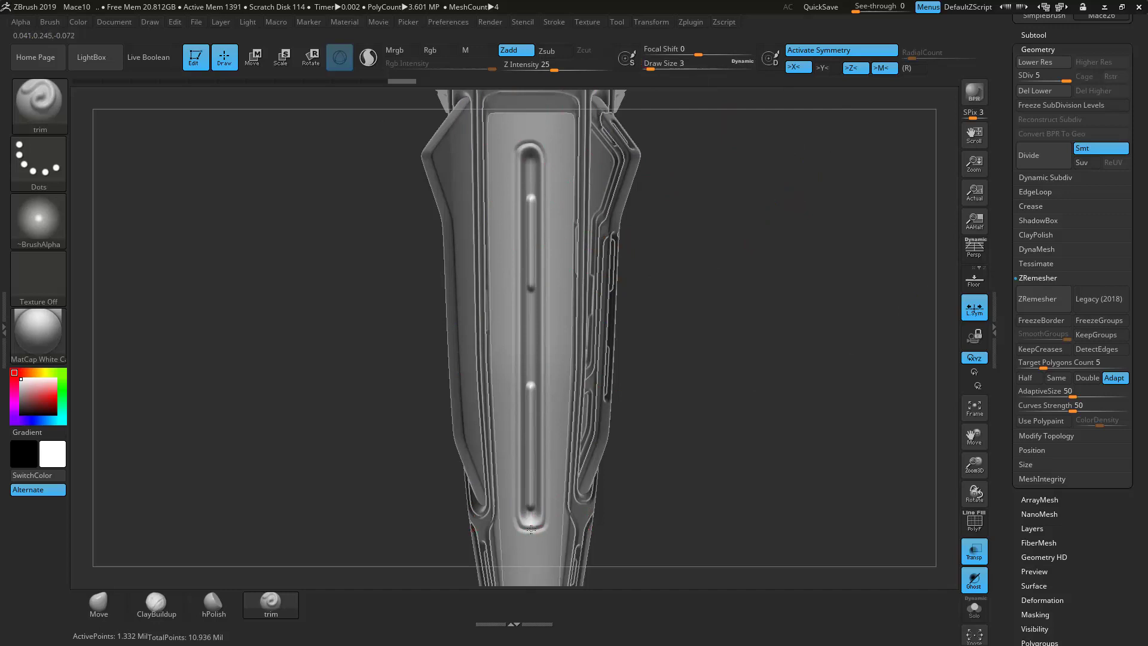
pyautogui.moveTo(539, 413); pyautogui.dragTo(538, 140)
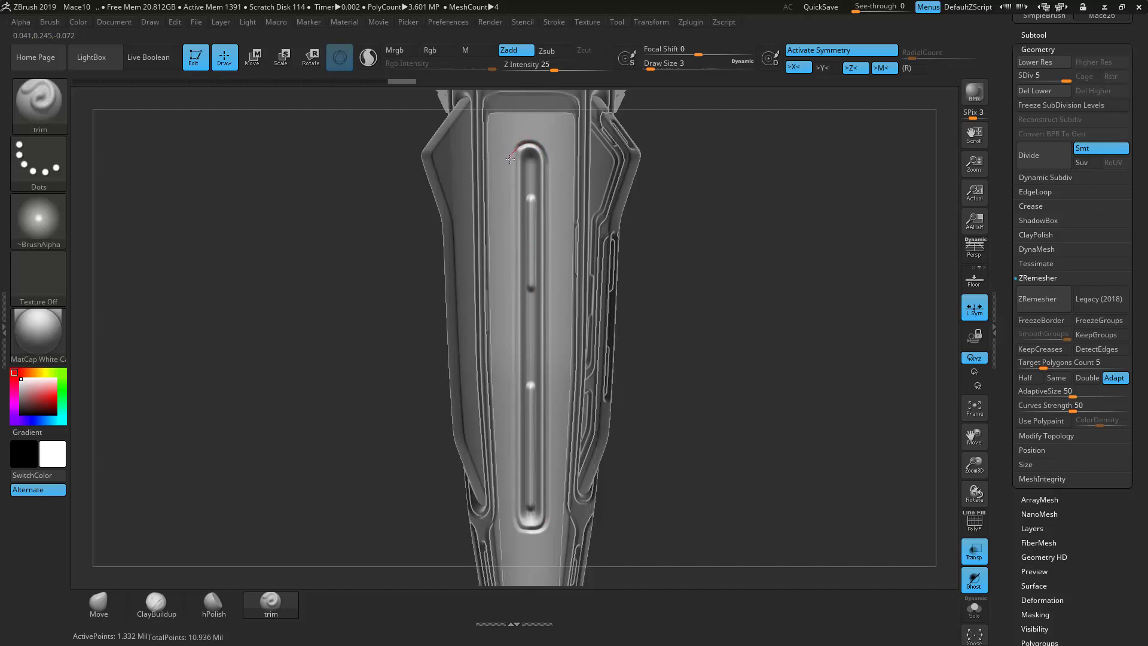
pyautogui.moveTo(512, 163); pyautogui.dragTo(518, 533)
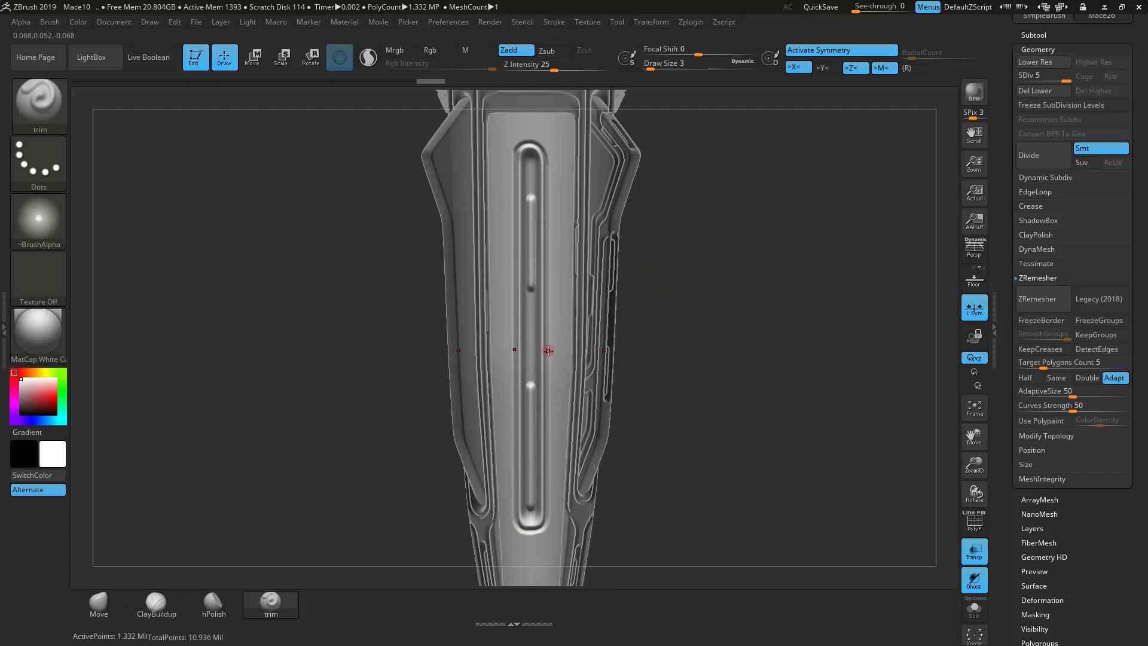
# Step: Trim a short groove on each side of the long slot, level with the gap between its two inset slots
pyautogui.moveTo(548, 285); pyautogui.dragTo(549, 362)
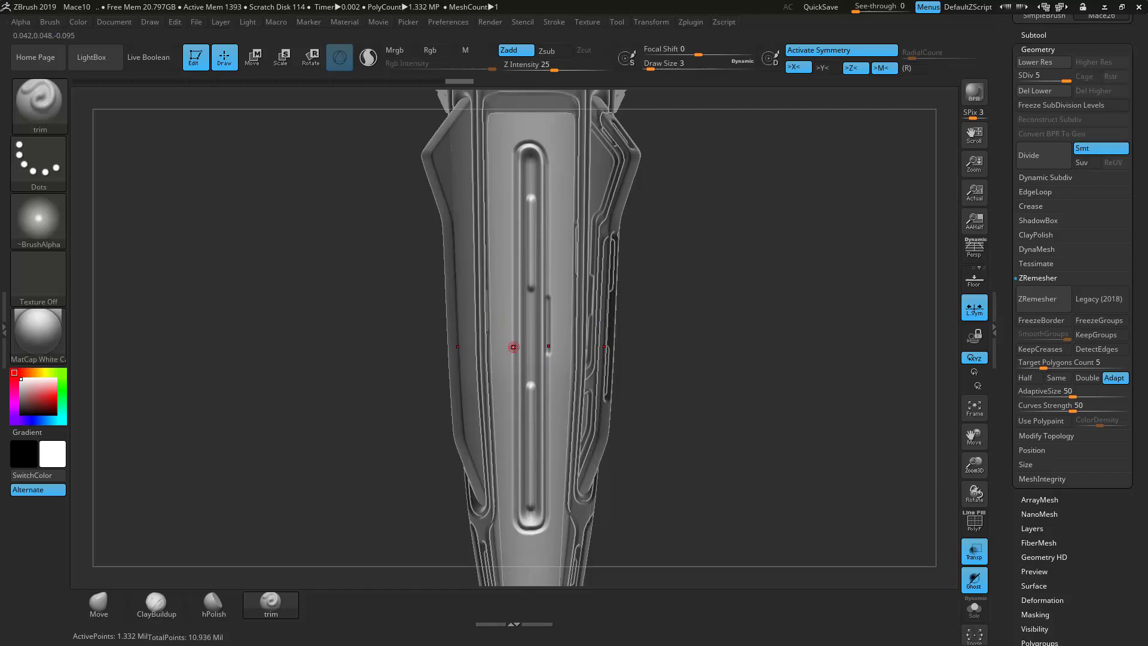
pyautogui.moveTo(515, 291); pyautogui.dragTo(515, 286)
pyautogui.moveTo(512, 361); pyautogui.dragTo(512, 362)
pyautogui.click(513, 361)
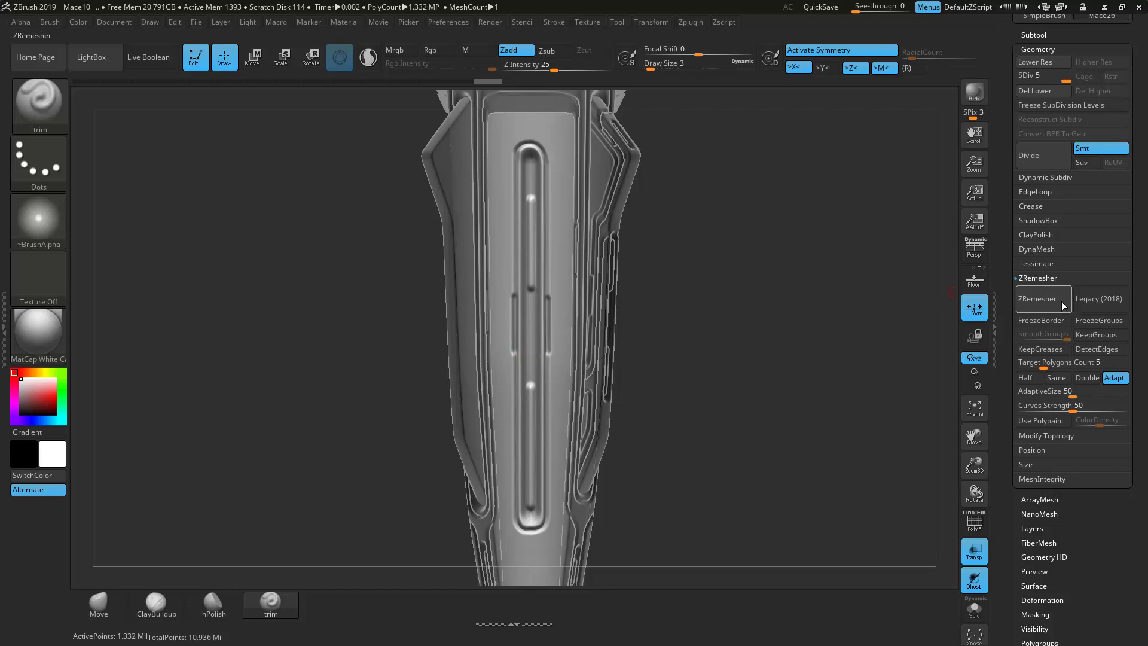
# Step: Turn off transparency and examine the complete mace with its detailed shaft
pyautogui.moveTo(868, 474); pyautogui.dragTo(854, 365)
pyautogui.click(974, 551)
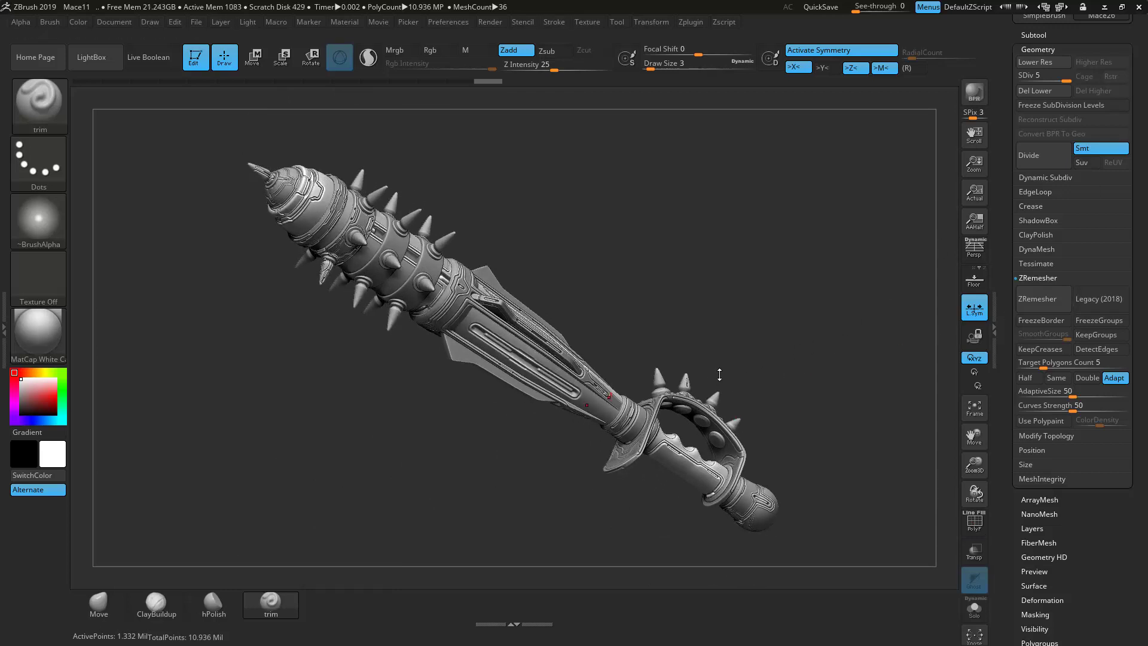
pyautogui.moveTo(735, 346); pyautogui.dragTo(677, 428)
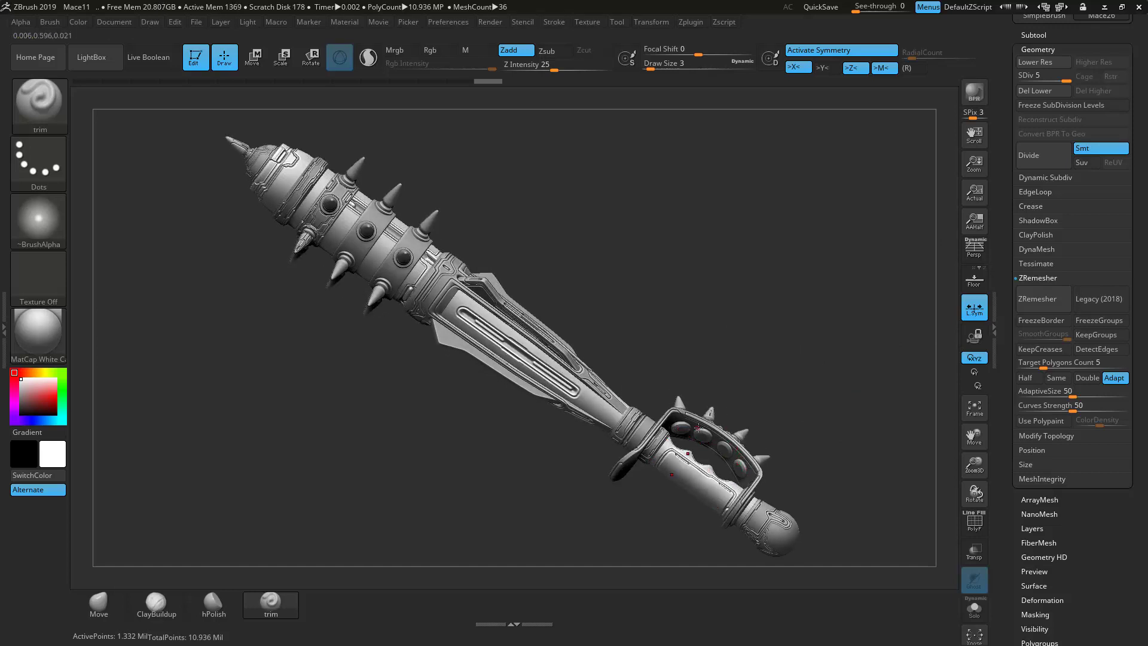
# Step: Isolate the second round stud inside the knuckle guard and face its flat end
pyautogui.keyDown('alt'); pyautogui.click(704, 433); pyautogui.keyUp('alt')
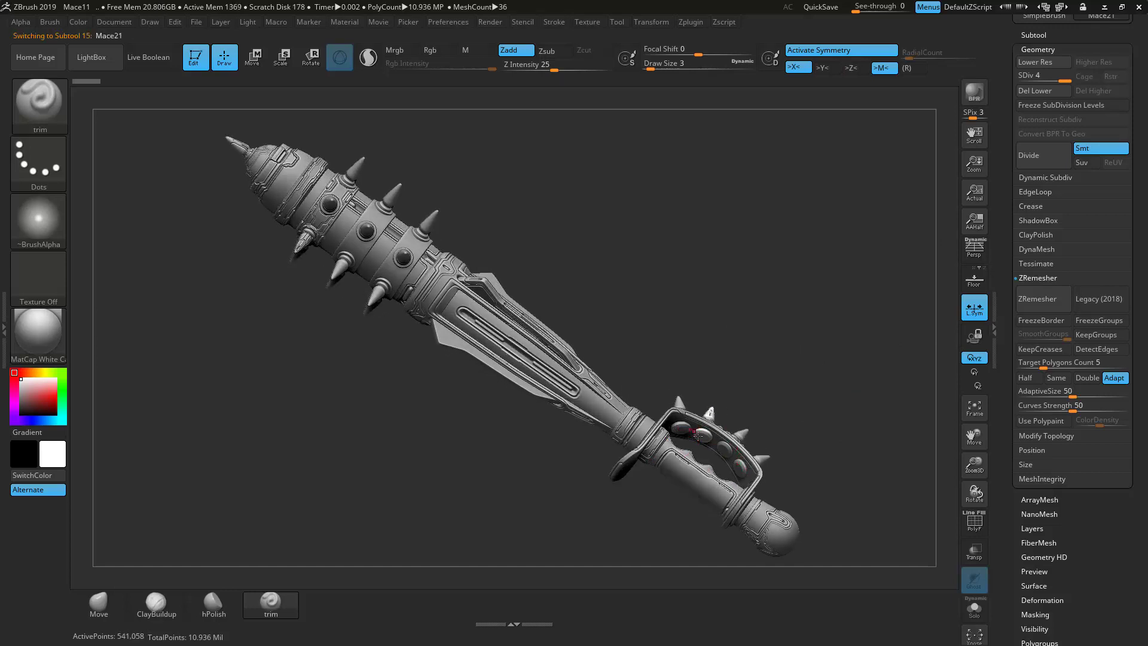
pyautogui.press('f')
pyautogui.press('f')
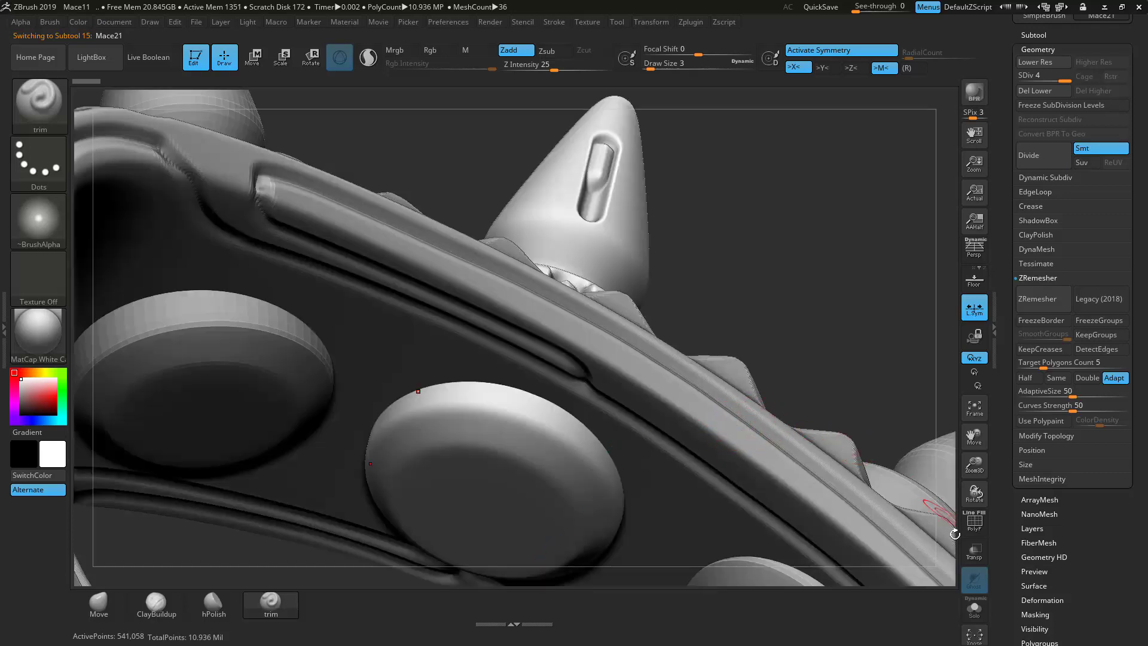
pyautogui.click(975, 611)
pyautogui.moveTo(765, 450); pyautogui.dragTo(464, 485)
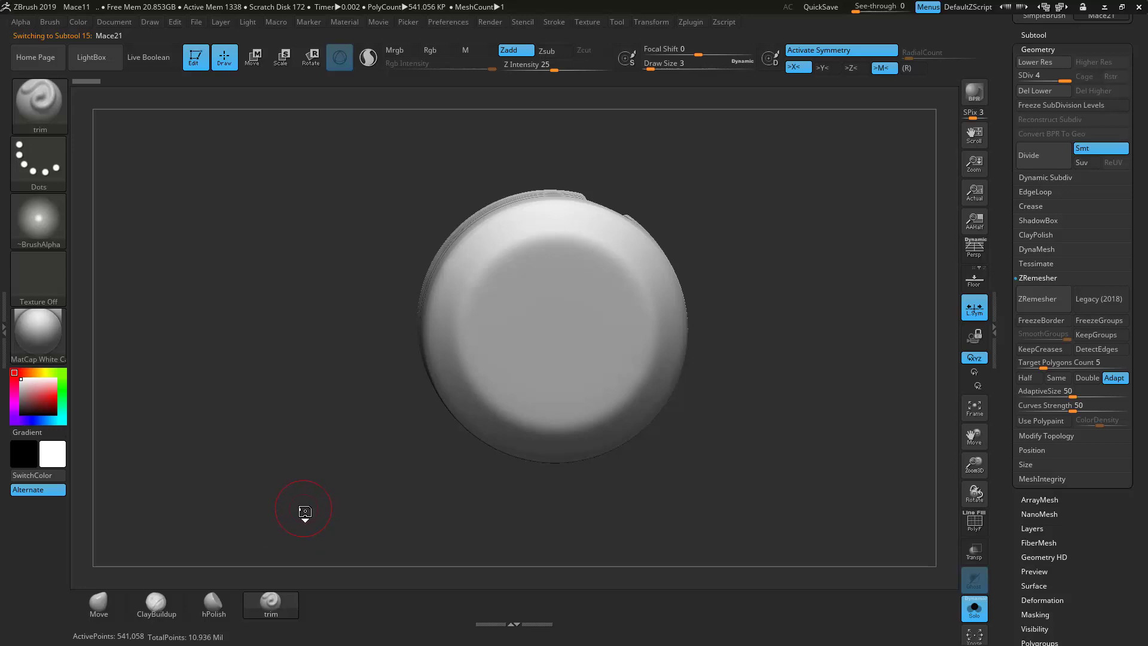
# Step: Set up the Standard brush with the DragRect stroke, Alpha 14 and a Z Intensity of 40
pyautogui.press('b')
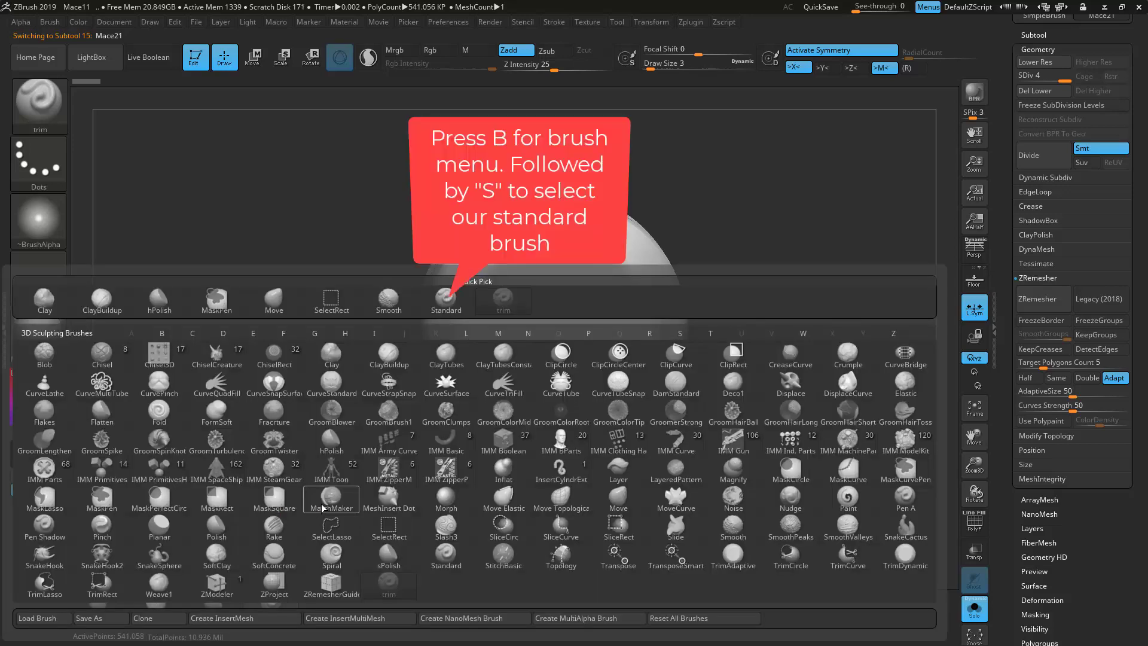
pyautogui.press('s')
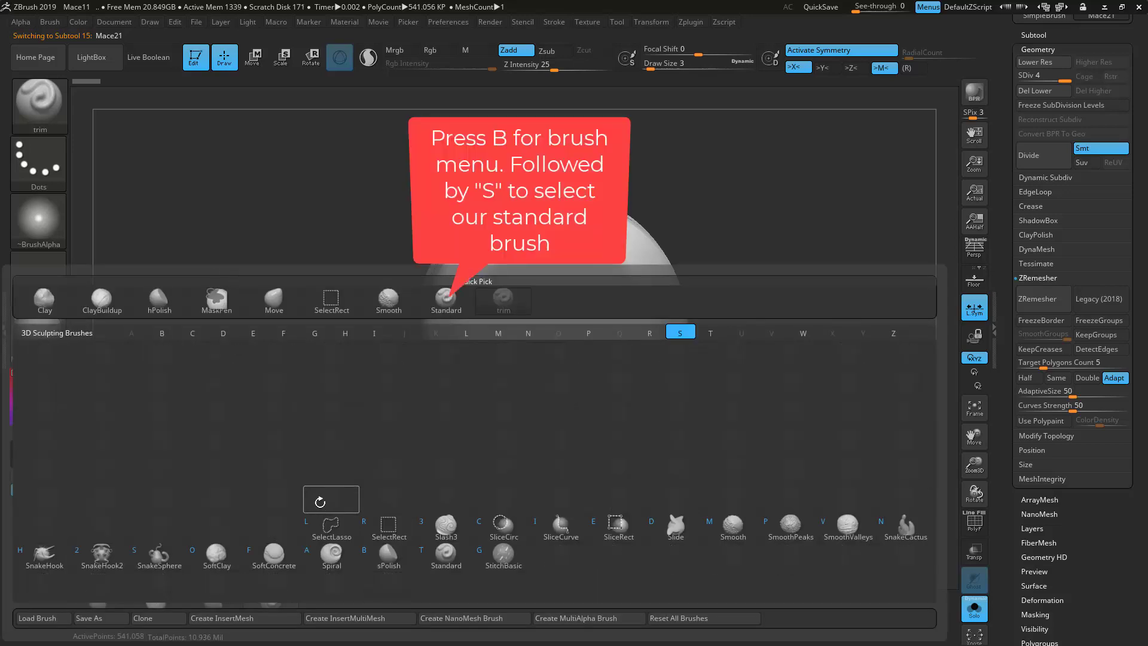
pyautogui.press('t')
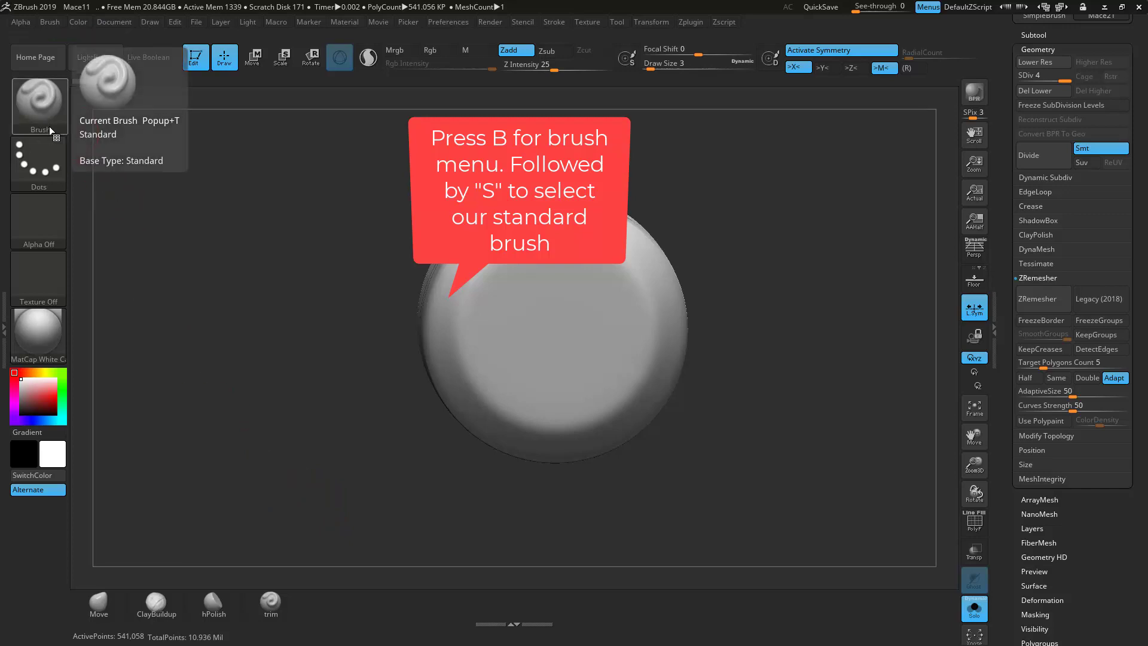
pyautogui.click(38, 162)
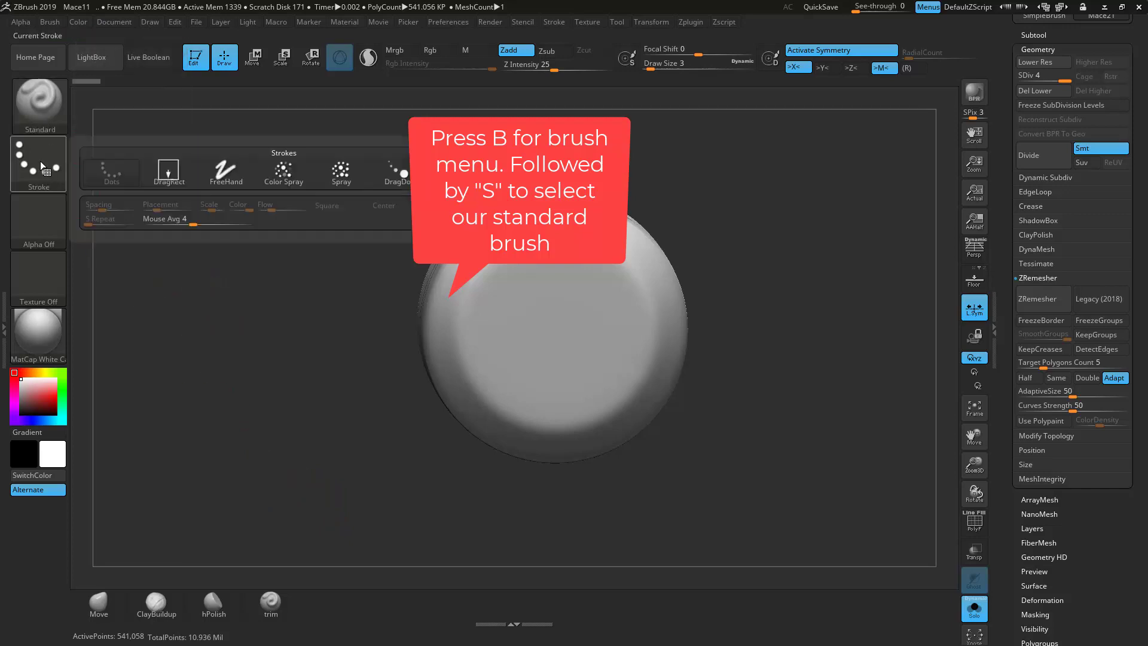
pyautogui.click(167, 173)
pyautogui.click(28, 221)
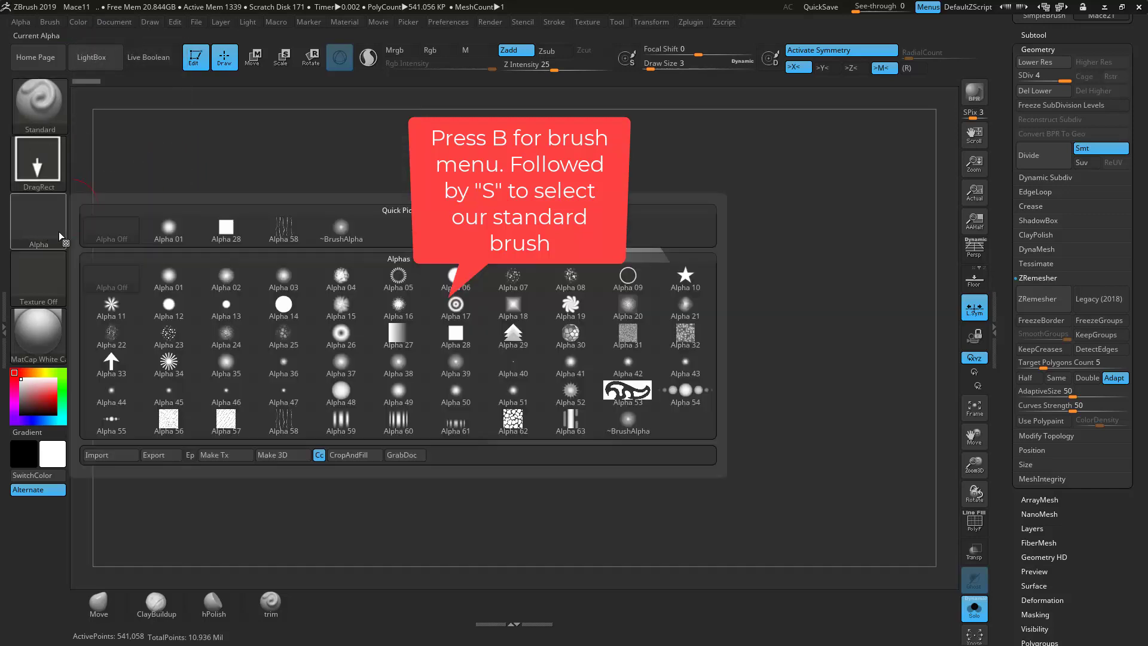
pyautogui.click(290, 306)
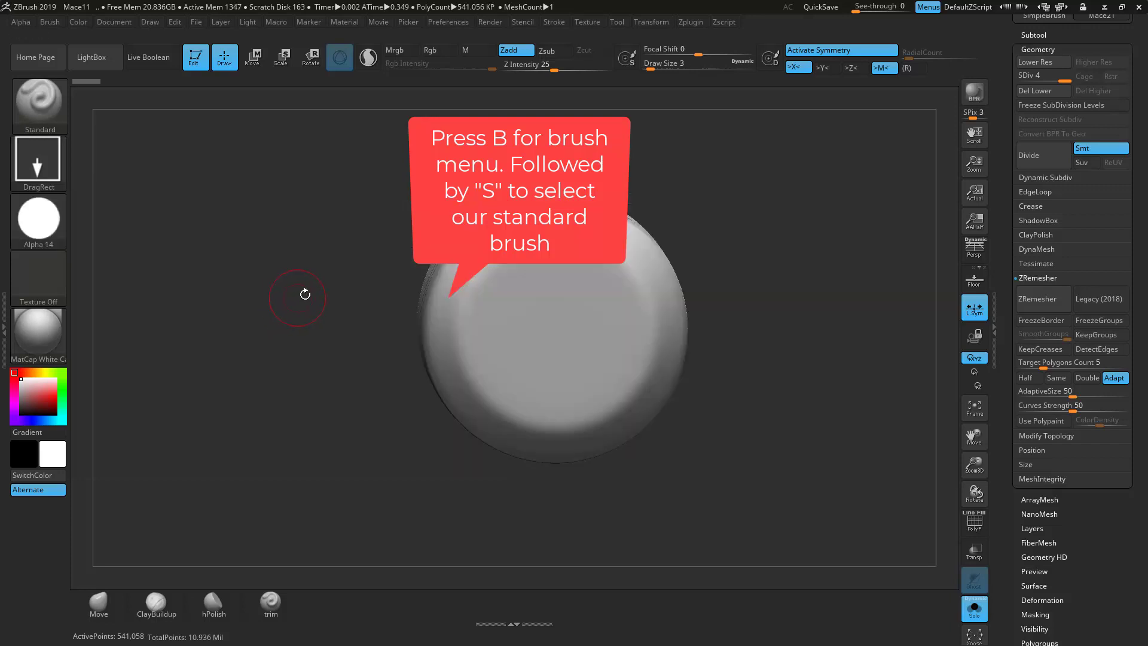
pyautogui.moveTo(555, 71); pyautogui.dragTo(558, 71)
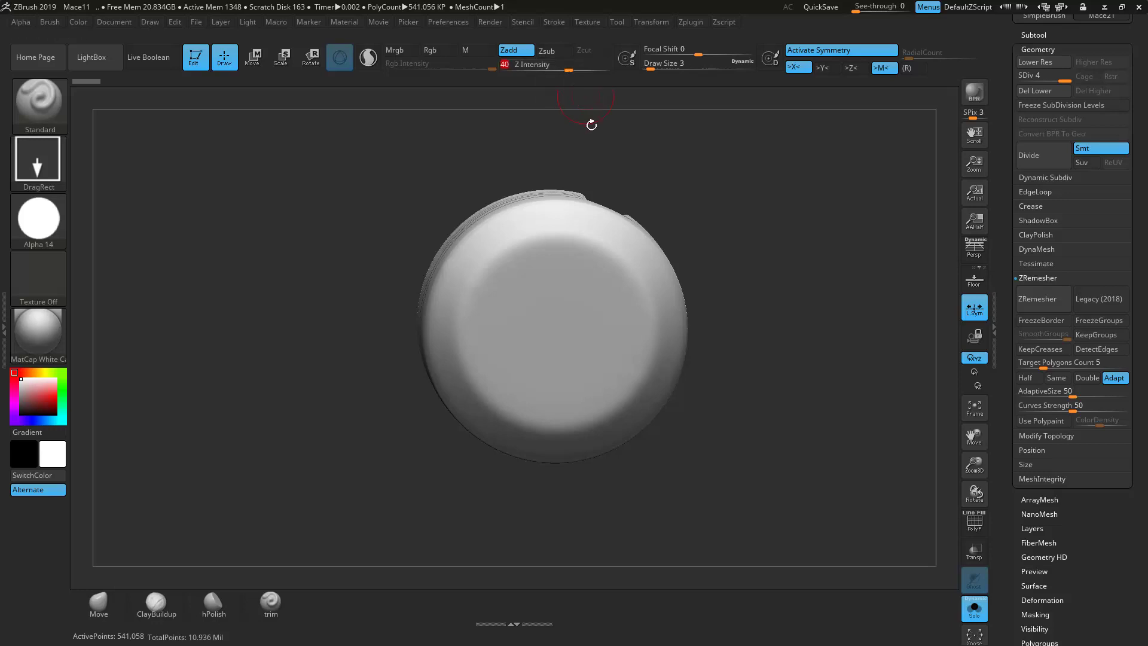
# Step: Stamp a wide round recess into the stud's flat end and a smaller raised disc centred inside it
pyautogui.moveTo(553, 331); pyautogui.dragTo(583, 380)
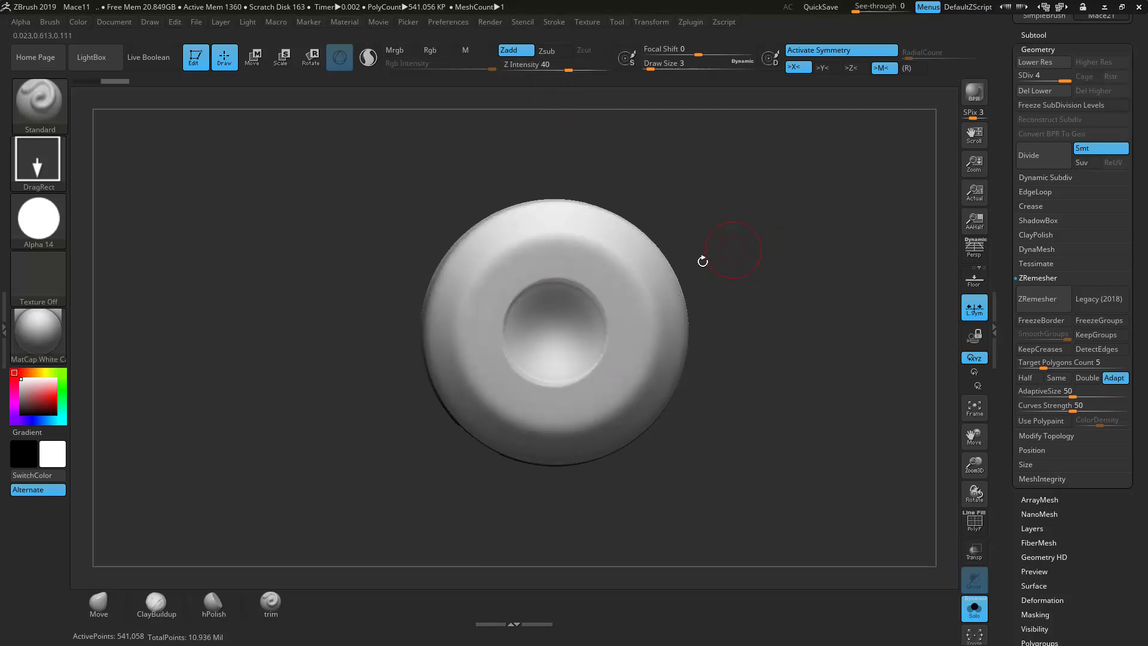
pyautogui.hotkey('ctrl', 'z')
pyautogui.moveTo(557, 332); pyautogui.dragTo(608, 257)
pyautogui.hotkey('ctrl', 'z')
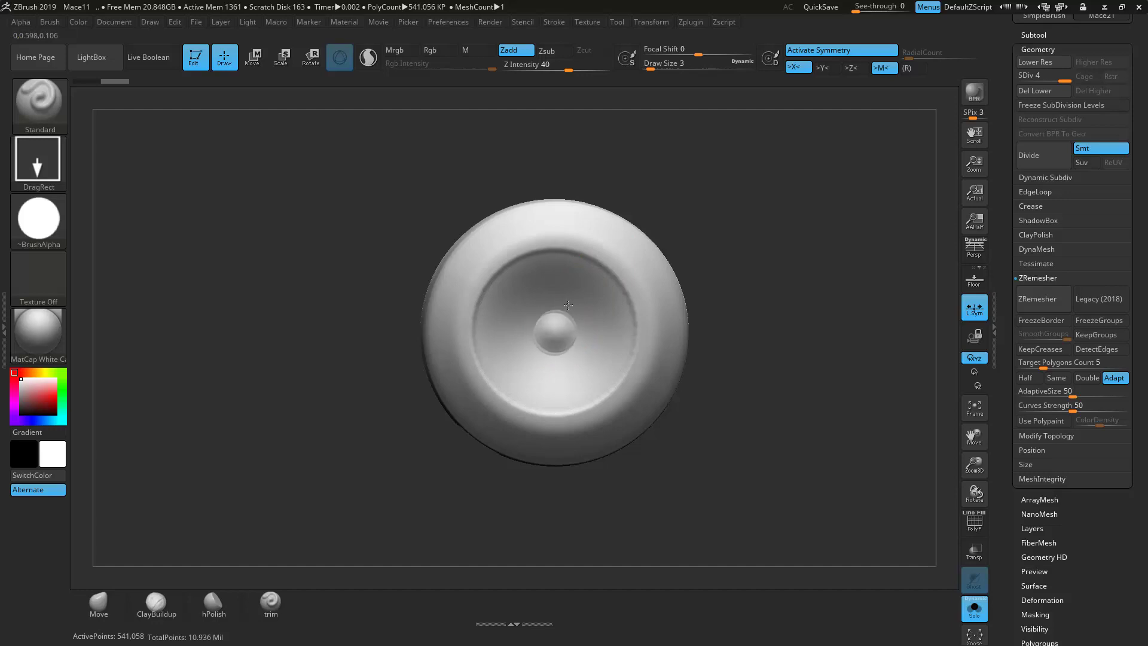
pyautogui.hotkey('ctrl', 'z')
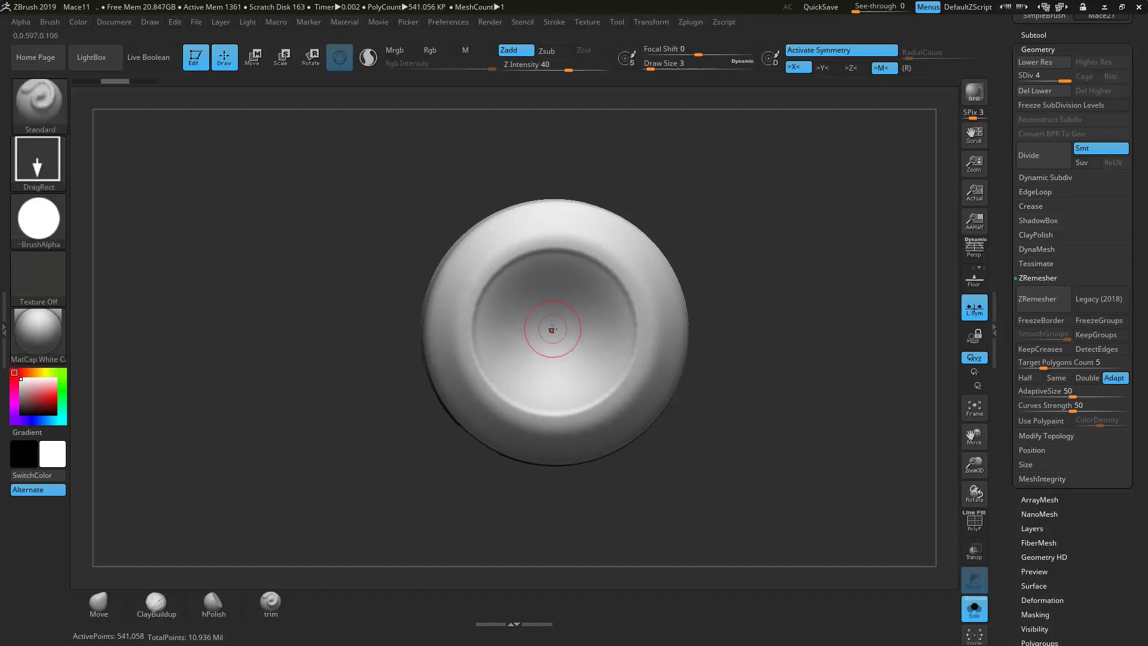
pyautogui.moveTo(554, 324); pyautogui.dragTo(604, 285)
pyautogui.press('shift')
pyautogui.moveTo(777, 205)
pyautogui.mouseDown()
pyautogui.moveTo(769, 233)
pyautogui.moveTo(752, 226)
pyautogui.mouseUp()
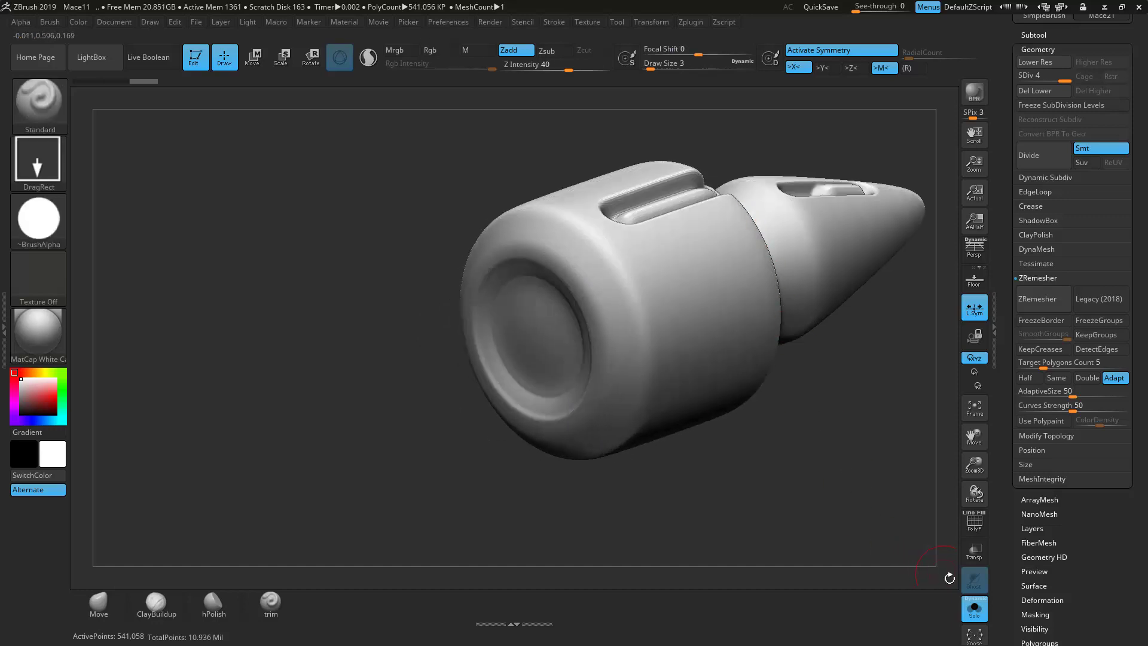
# Step: Turn off Solo and examine the complete mace with its detailed knuckle studs from an upright side view
pyautogui.click(975, 616)
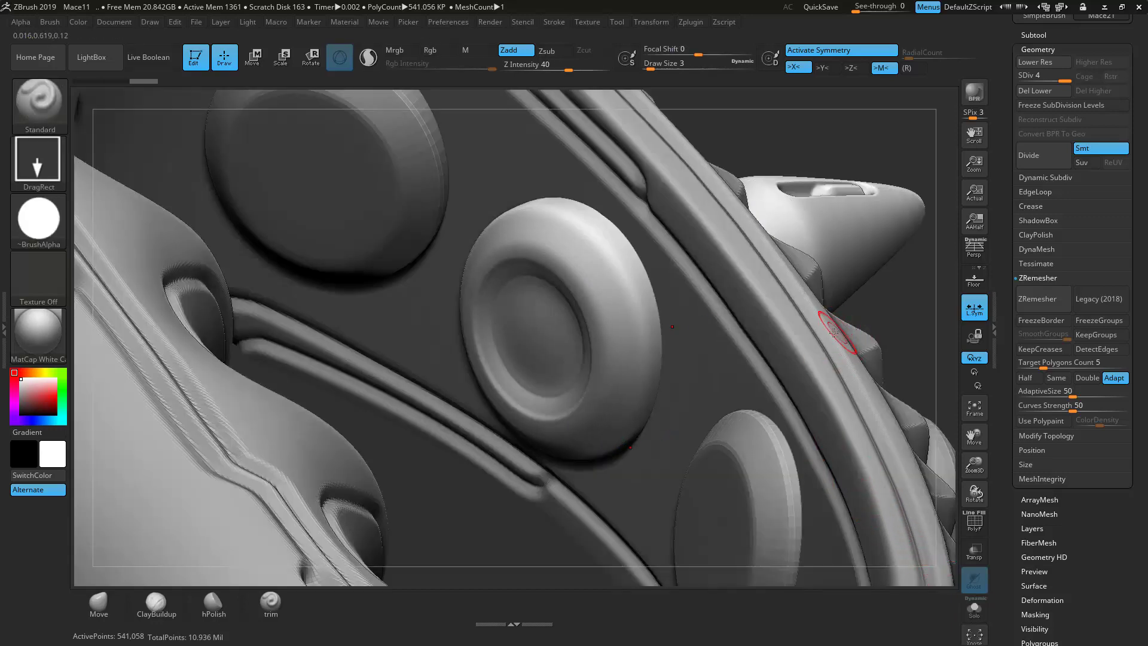
pyautogui.press('f')
pyautogui.moveTo(800, 341); pyautogui.dragTo(848, 331)
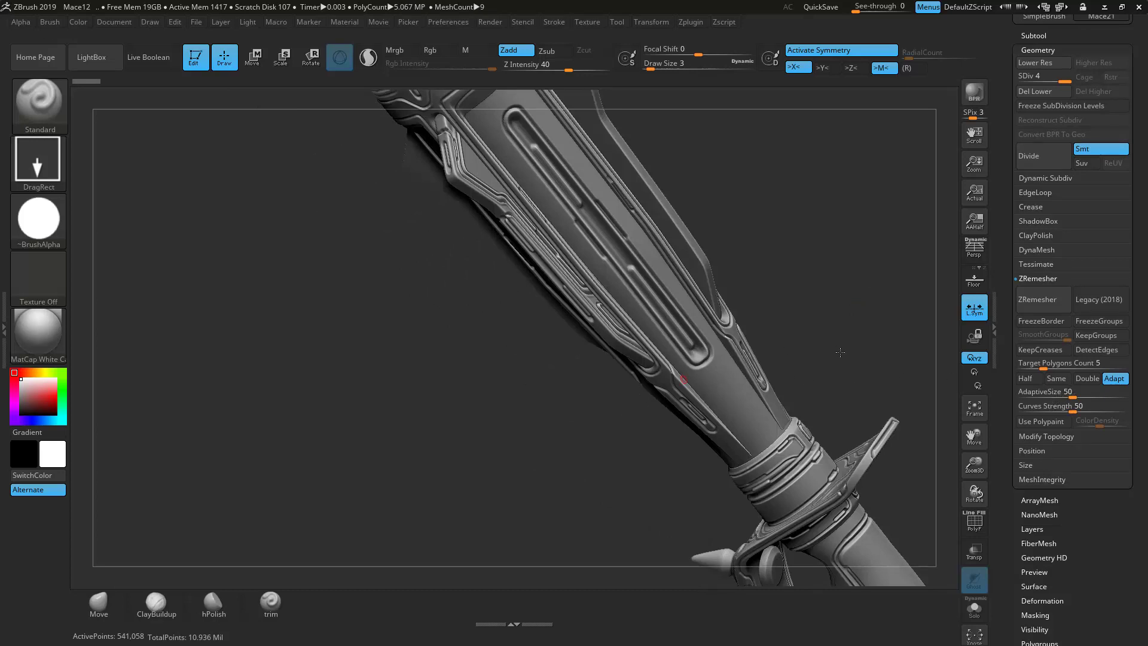
pyautogui.keyDown('shift'); pyautogui.moveTo(836, 342); pyautogui.dragTo(799, 240); pyautogui.keyUp('shift')
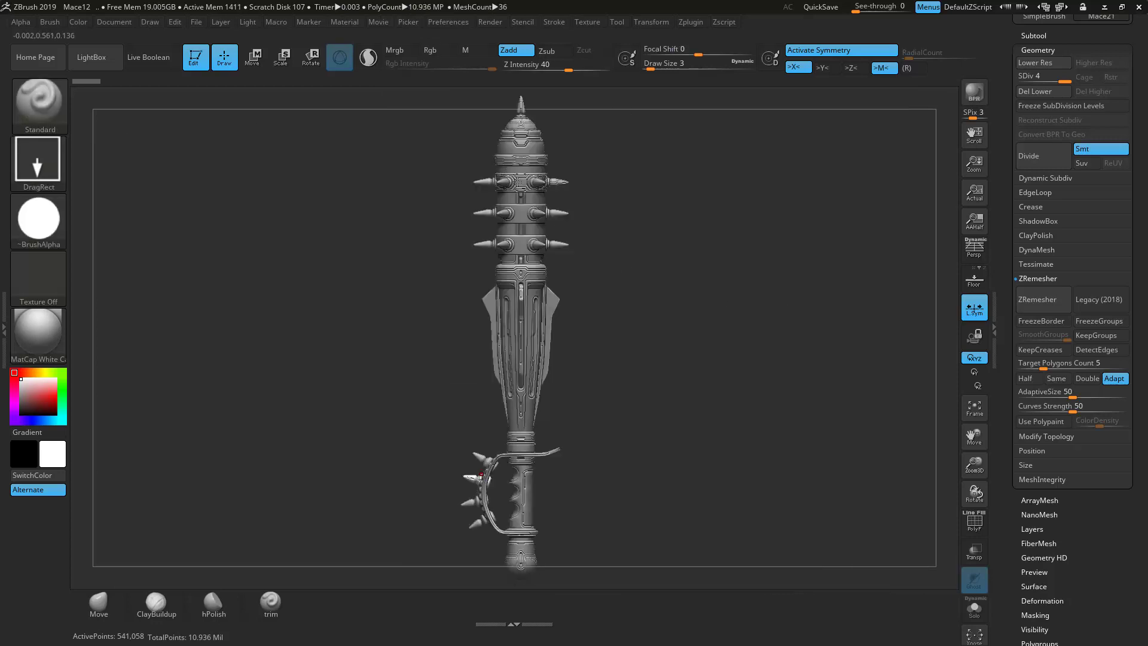
# Step: Turn off symmetry and centre the Move gizmo on the detailed uppermost spiked band of the mace head
pyautogui.keyDown('alt'); pyautogui.click(522, 178); pyautogui.keyUp('alt')
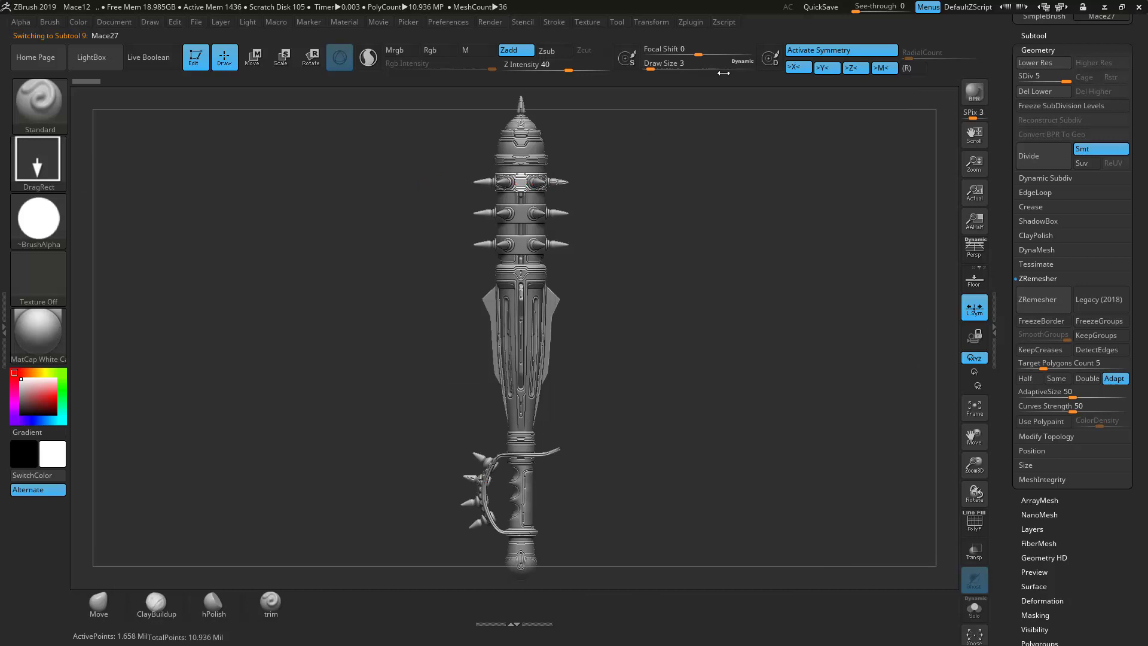
pyautogui.click(252, 57)
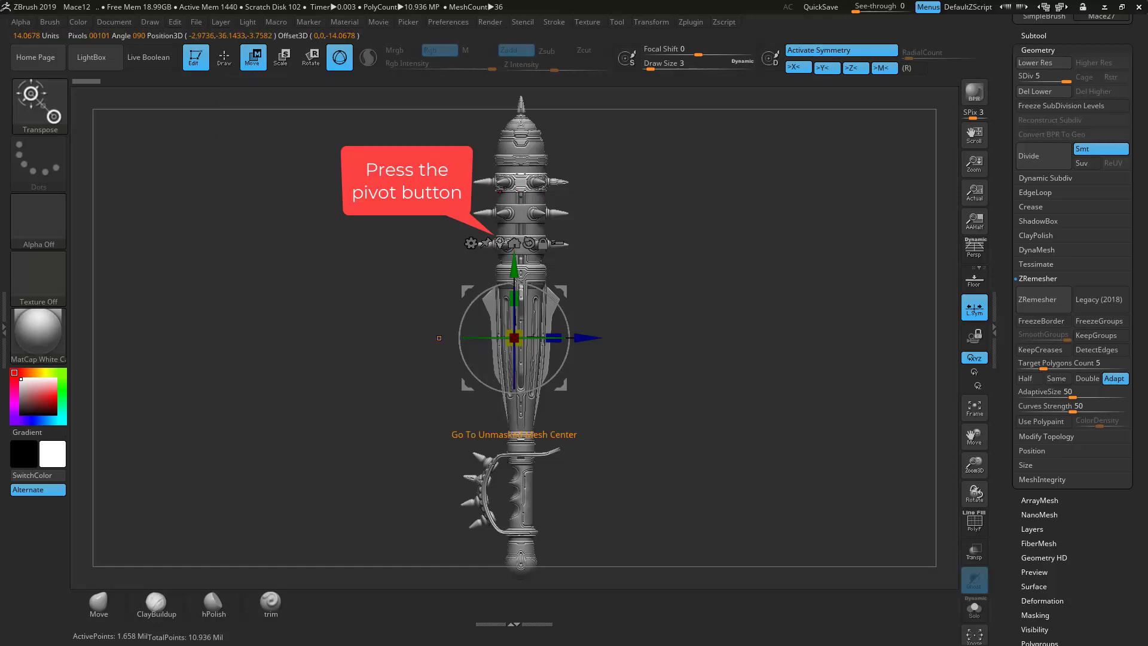
pyautogui.click(500, 243)
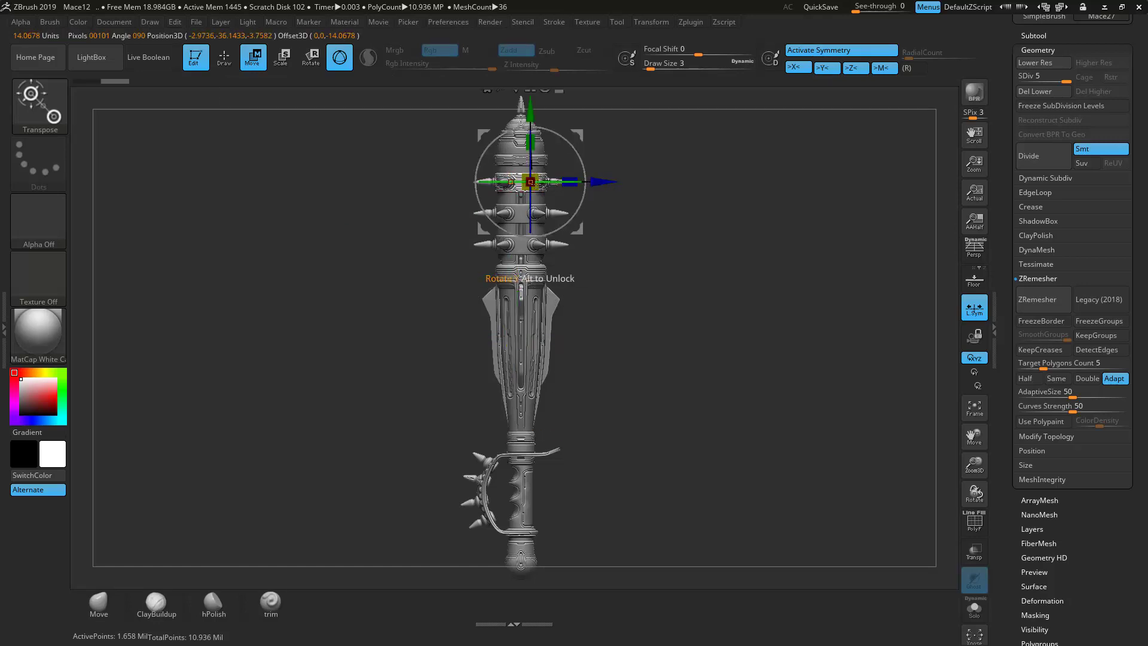
pyautogui.click(844, 52)
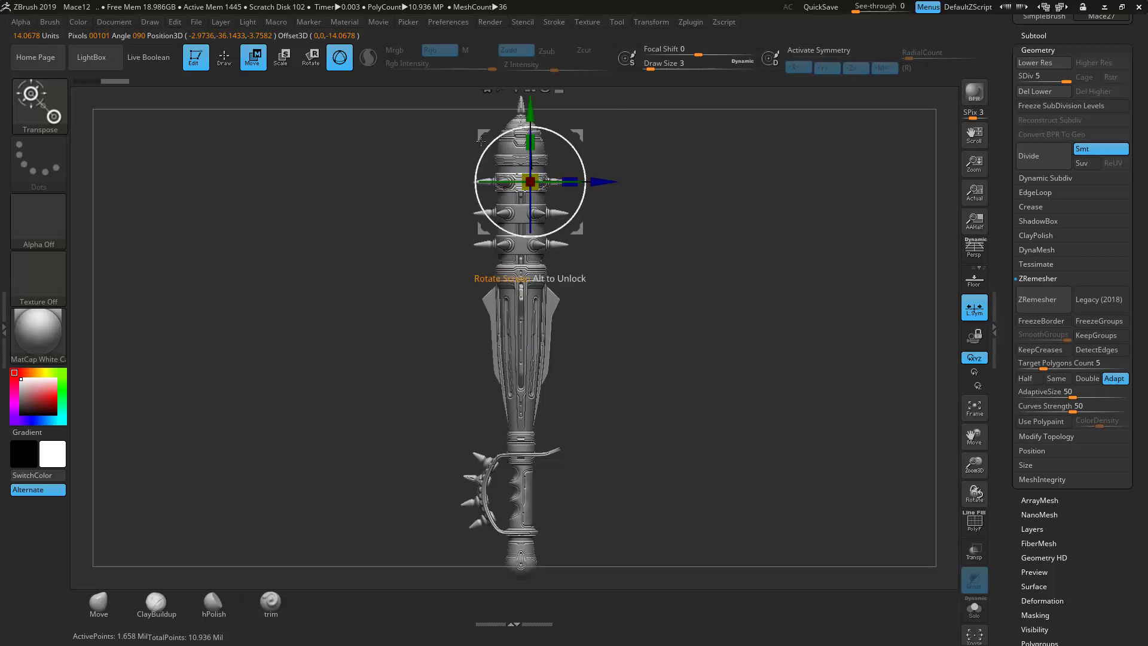
pyautogui.keyDown('alt'); pyautogui.moveTo(688, 192); pyautogui.dragTo(673, 255); pyautogui.keyUp('alt')
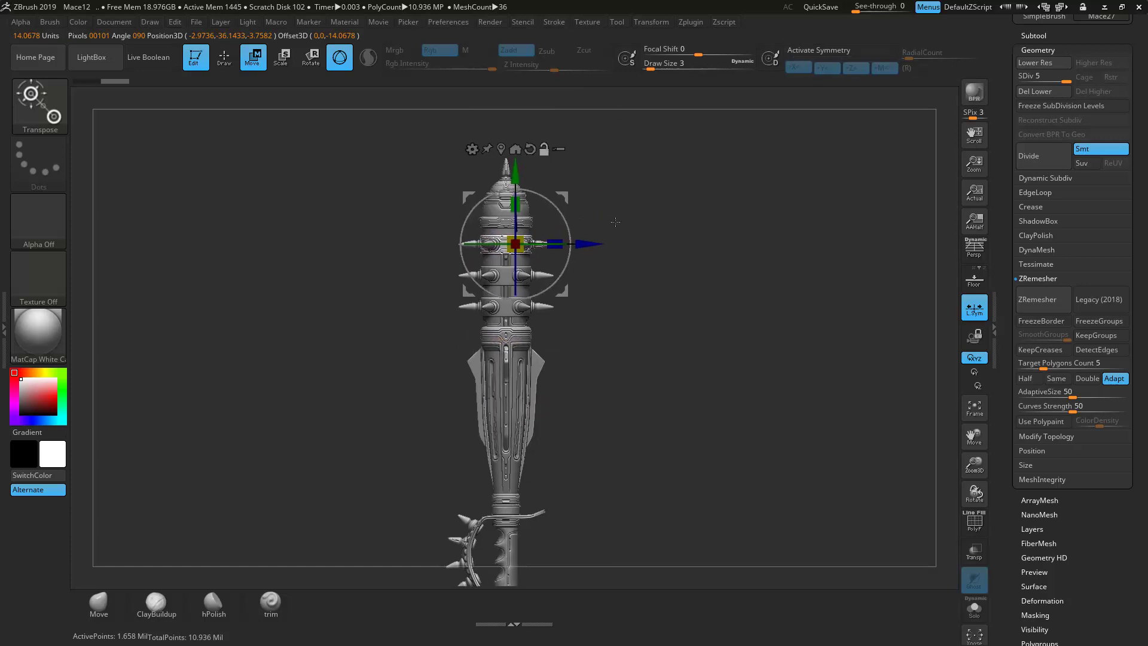
pyautogui.click(501, 149)
pyautogui.click(515, 149)
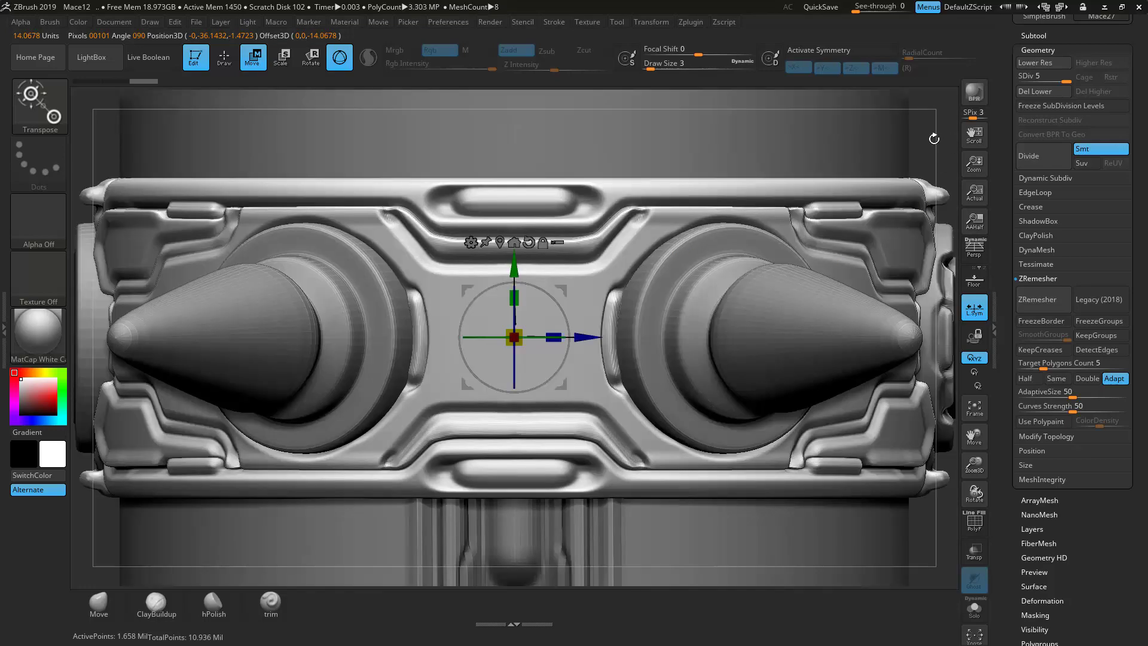
# Step: Duplicate the detailed uppermost band and move the copy down along Y onto the plain middle spiked band
pyautogui.keyDown('alt'); pyautogui.moveTo(934, 138); pyautogui.dragTo(809, 295); pyautogui.keyUp('alt')
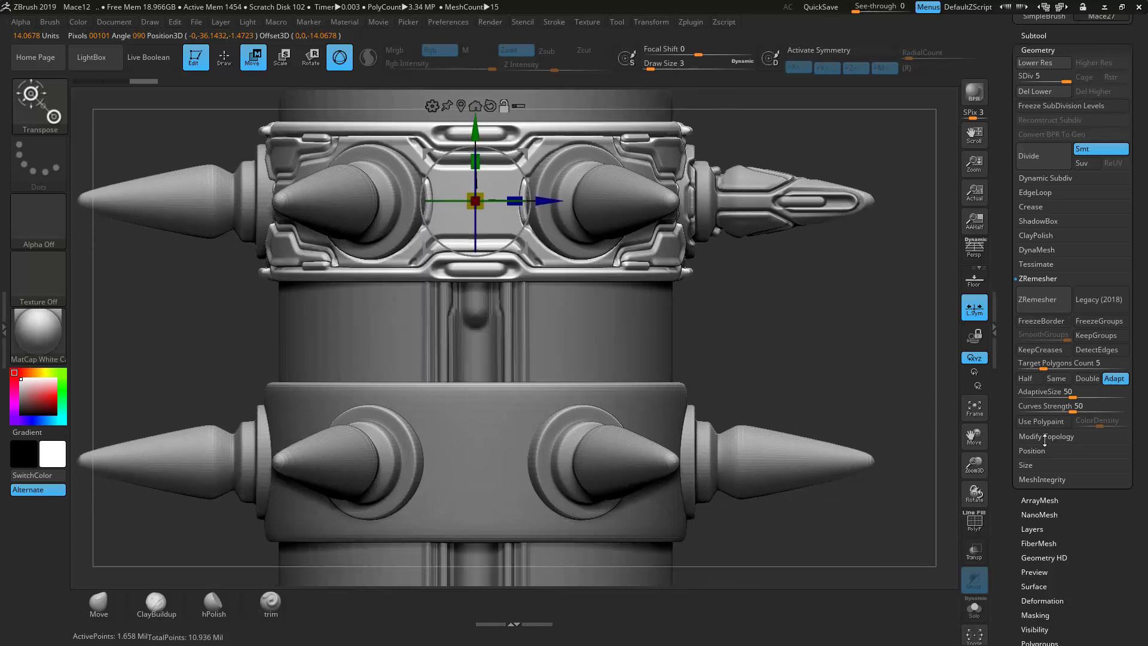
pyautogui.click(1033, 37)
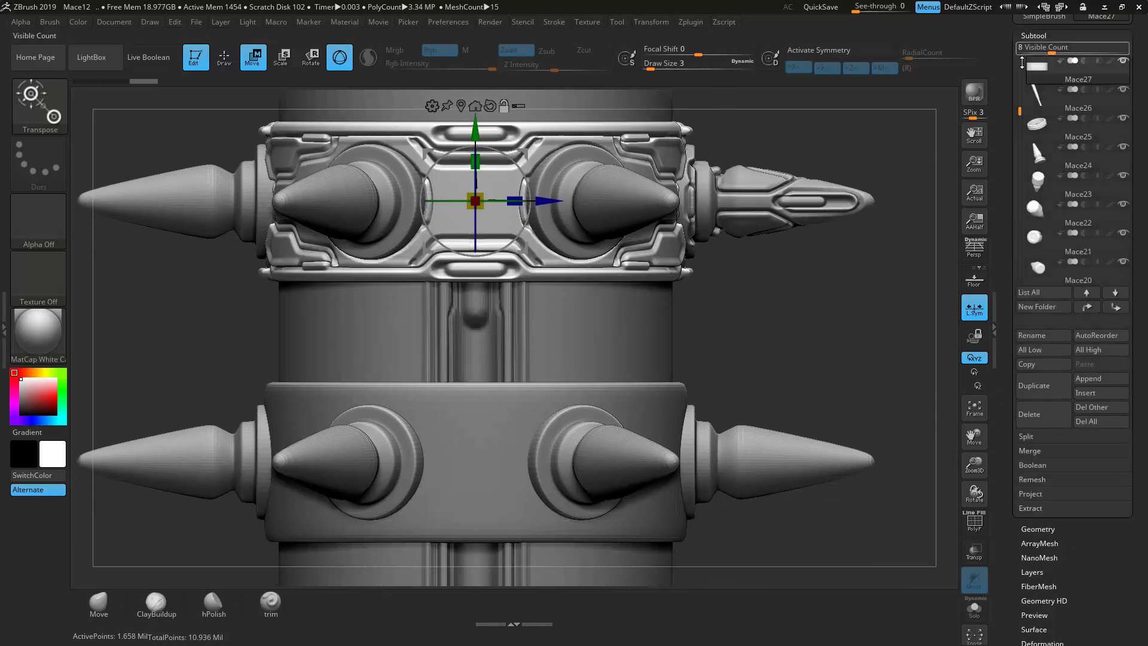
pyautogui.click(1036, 385)
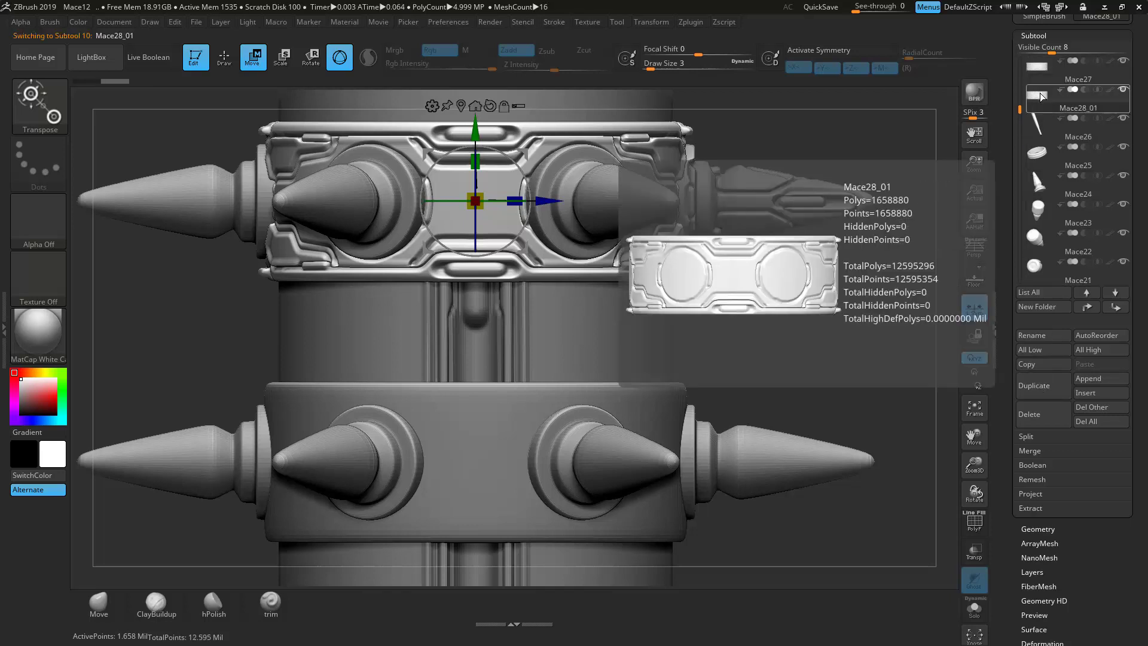
pyautogui.moveTo(1038, 209)
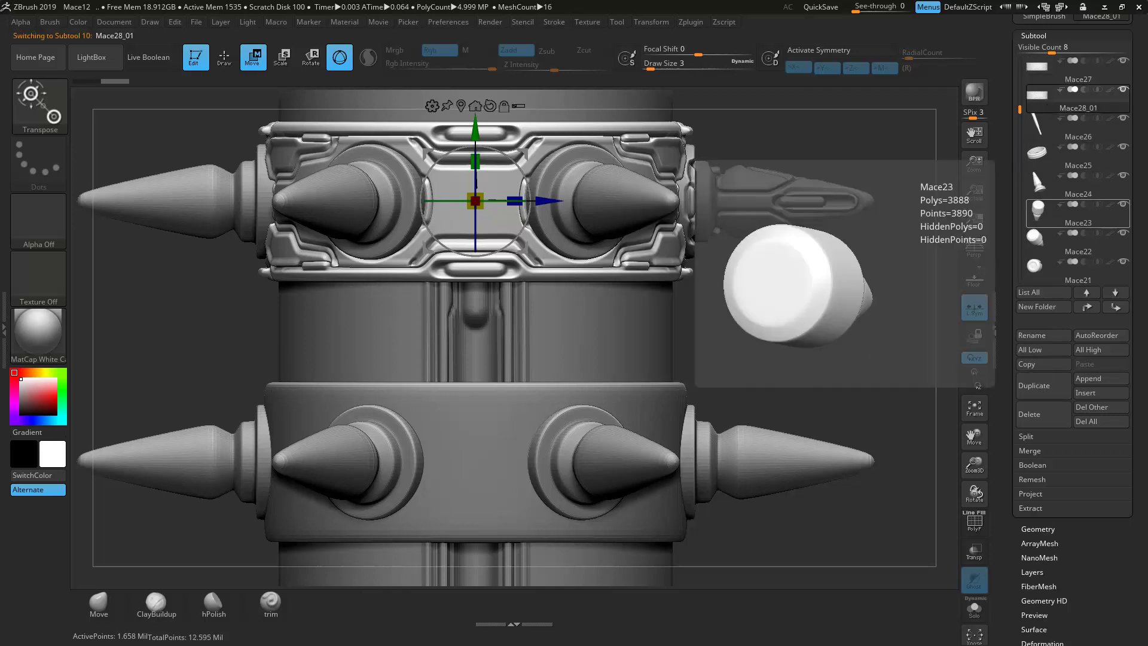
pyautogui.moveTo(476, 129); pyautogui.dragTo(488, 387)
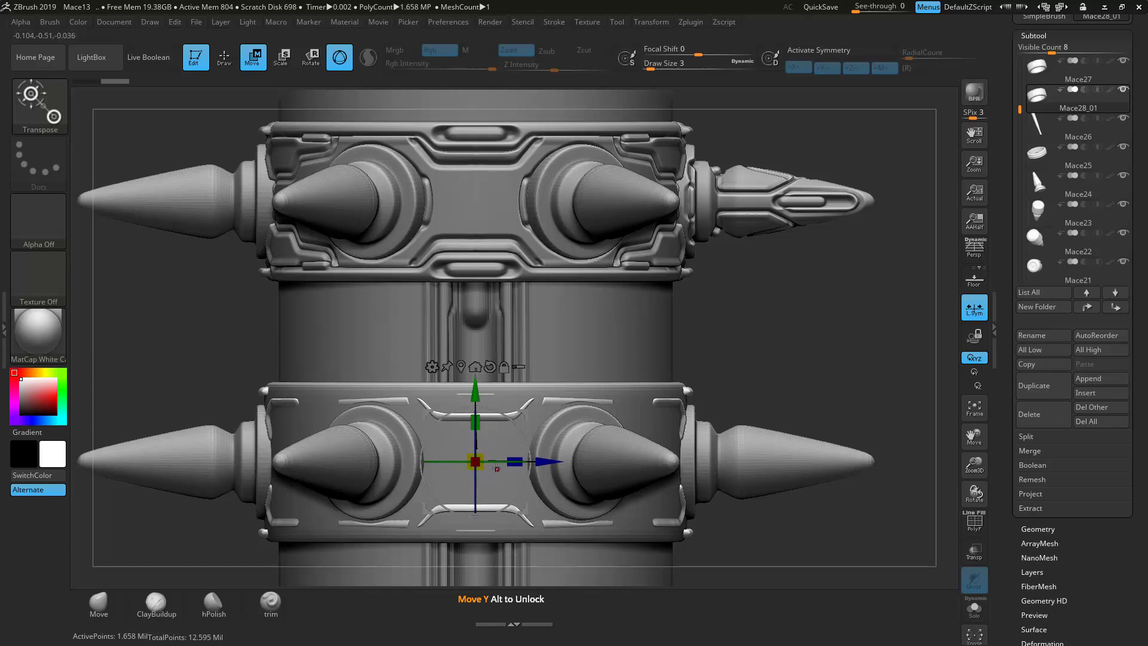
# Step: Rotate the copied band around the mace's long axis to offset its panels, and delete the plain middle band it overlaps
pyautogui.keyDown('shift'); pyautogui.moveTo(494, 461); pyautogui.dragTo(438, 461); pyautogui.keyUp('shift')
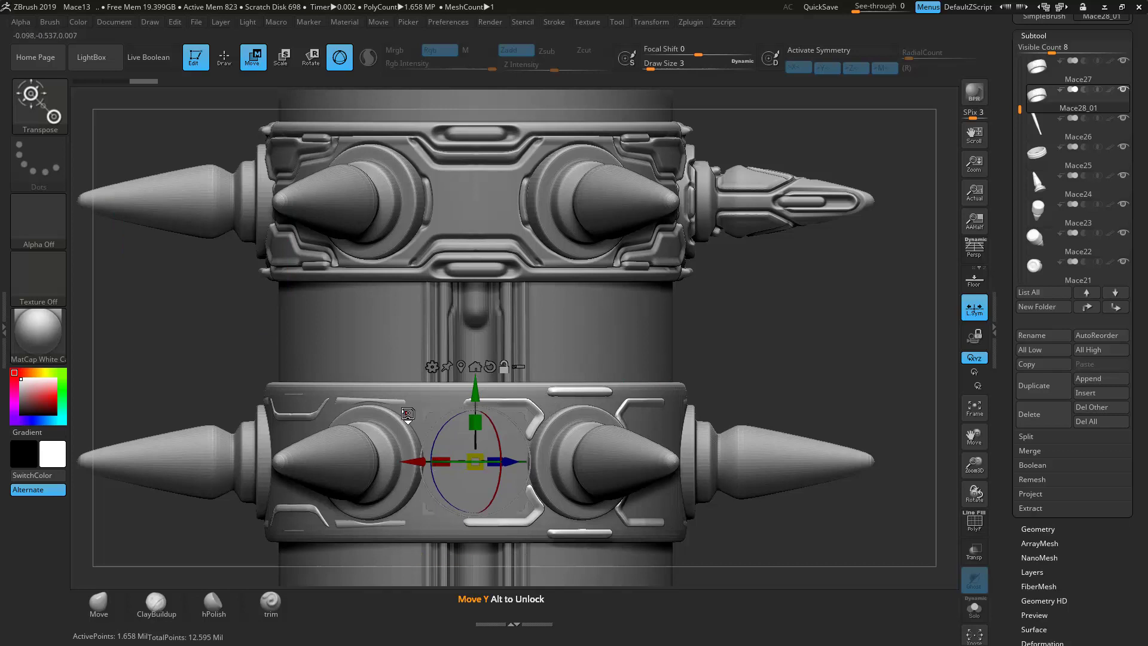
pyautogui.keyDown('alt'); pyautogui.click(412, 411); pyautogui.keyUp('alt')
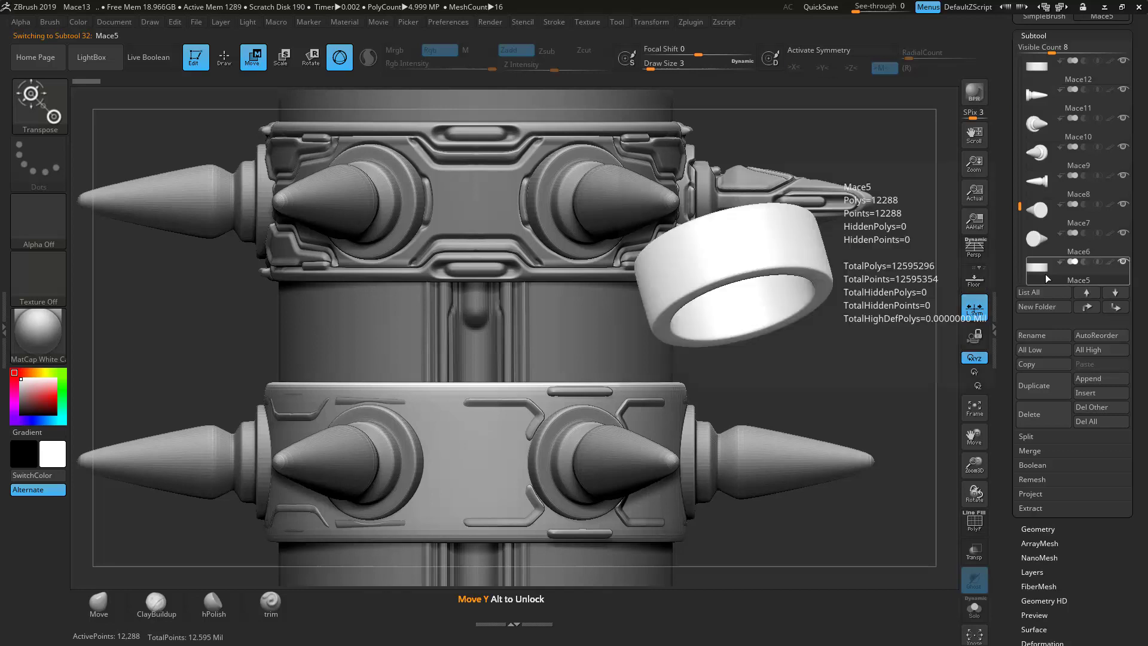
pyautogui.click(1039, 407)
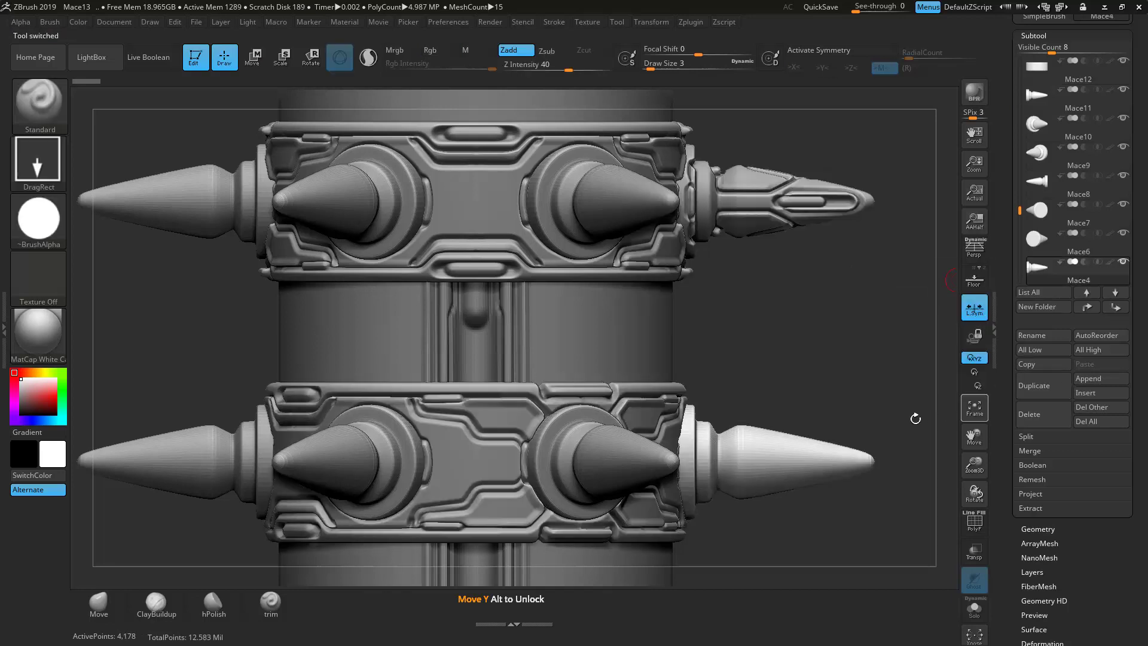
# Step: Duplicate the detailed uppermost spiked band and move the copy down along Y onto the plain lowest spiked band
pyautogui.keyDown('alt'); pyautogui.click(474, 221); pyautogui.keyUp('alt')
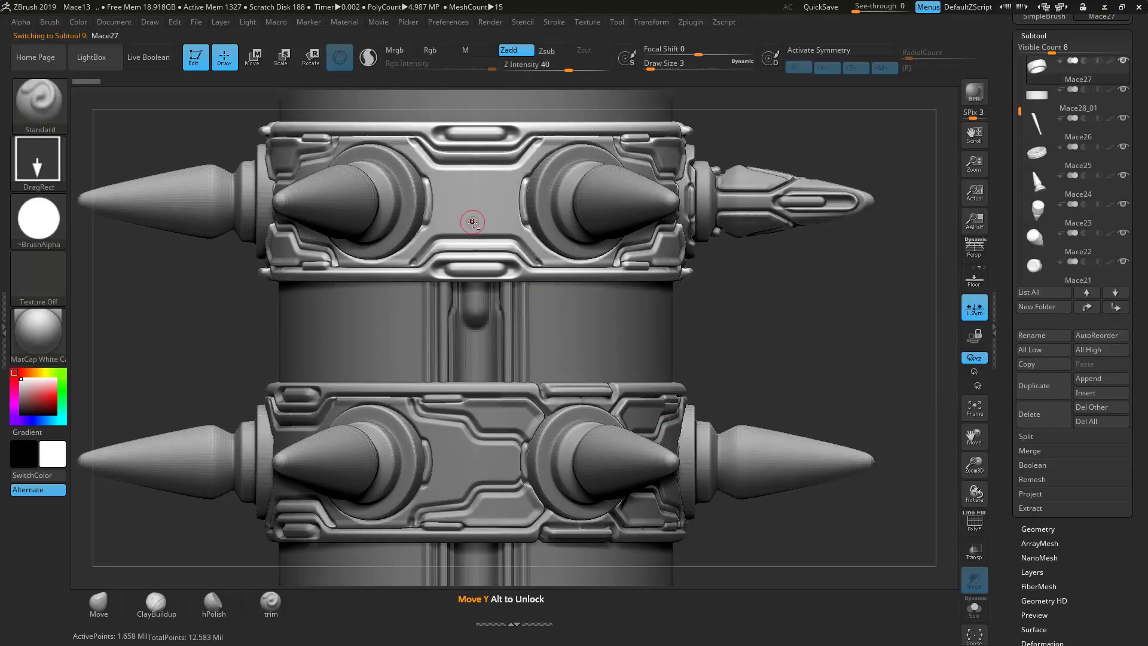
pyautogui.press('f')
pyautogui.press('f')
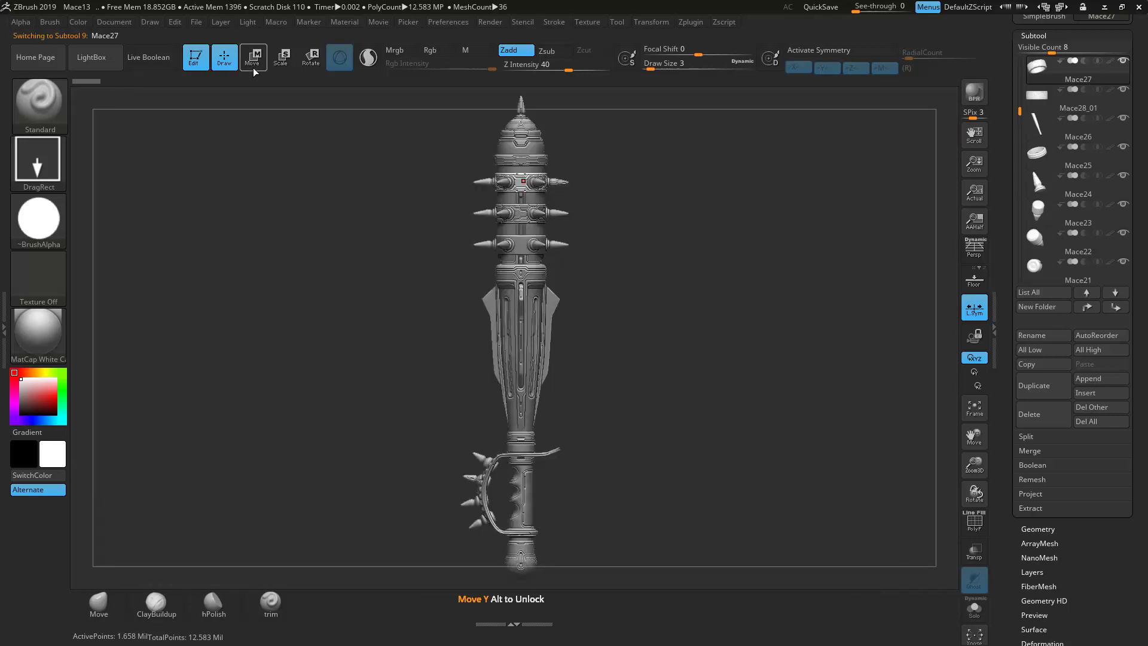
pyautogui.click(253, 63)
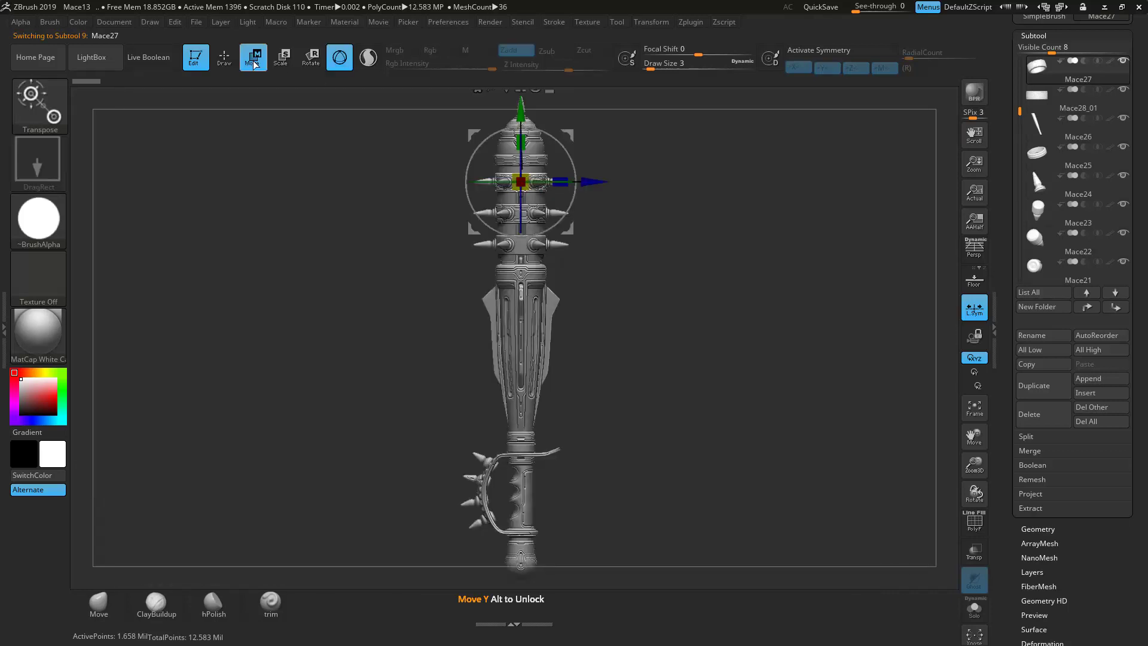
pyautogui.click(1042, 392)
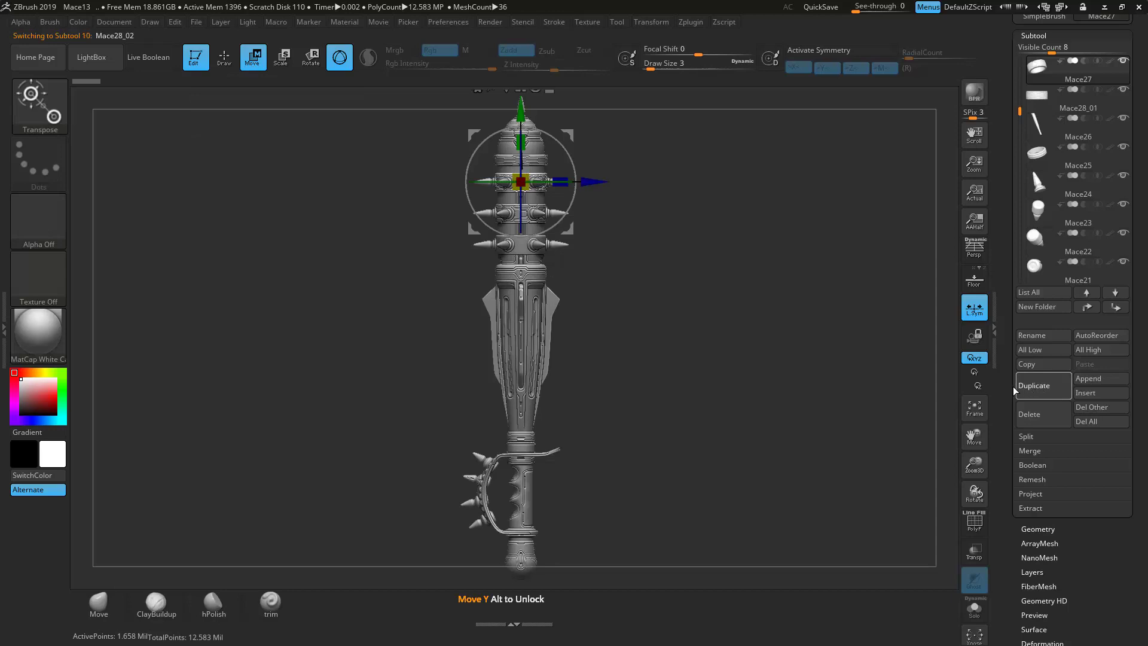
pyautogui.moveTo(521, 108); pyautogui.dragTo(520, 171)
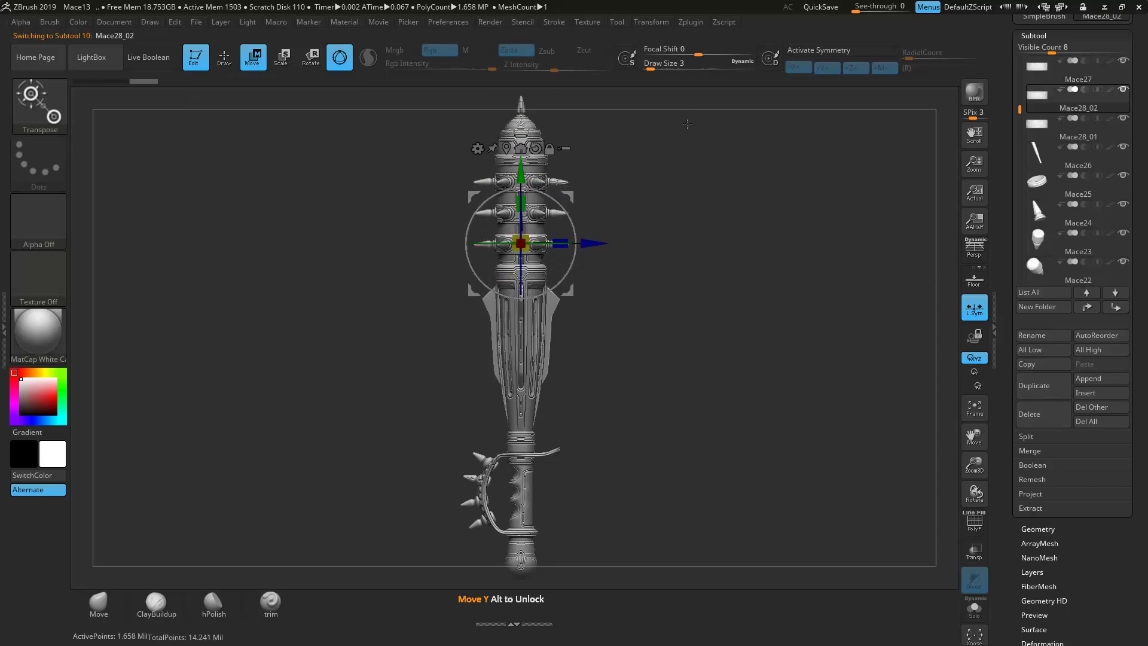
# Step: Delete the plain lowest spiked band overlapped by the copied detailed band
pyautogui.press('f')
pyautogui.moveTo(515, 263); pyautogui.dragTo(519, 281)
pyautogui.keyDown('alt'); pyautogui.click(412, 211); pyautogui.keyUp('alt')
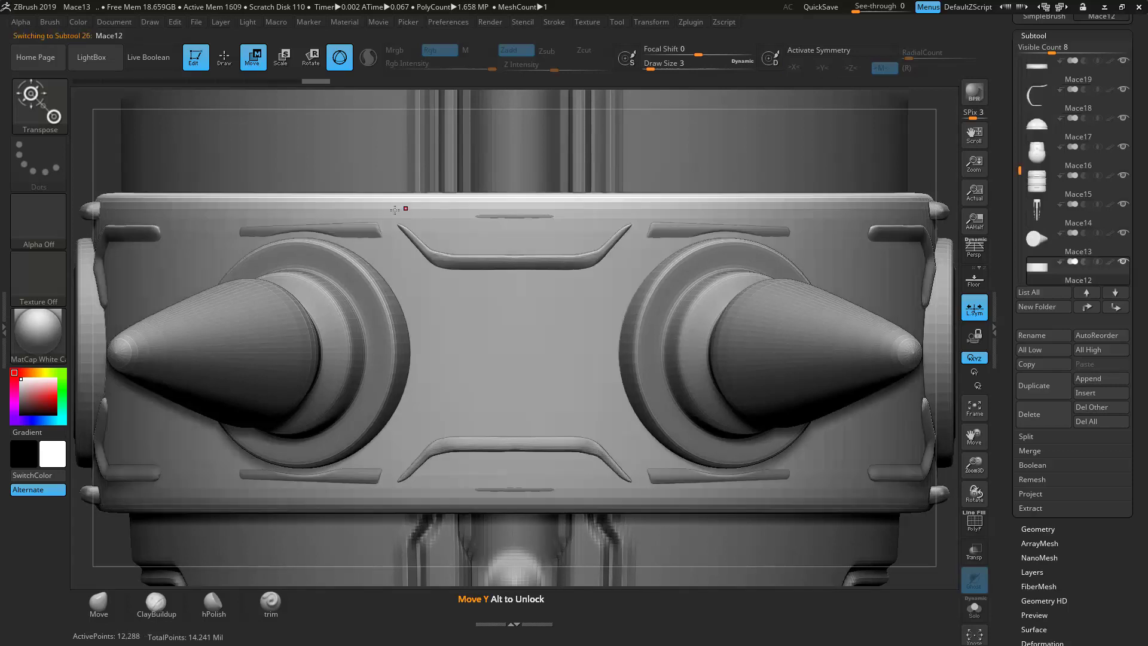
pyautogui.click(1044, 408)
pyautogui.press('q')
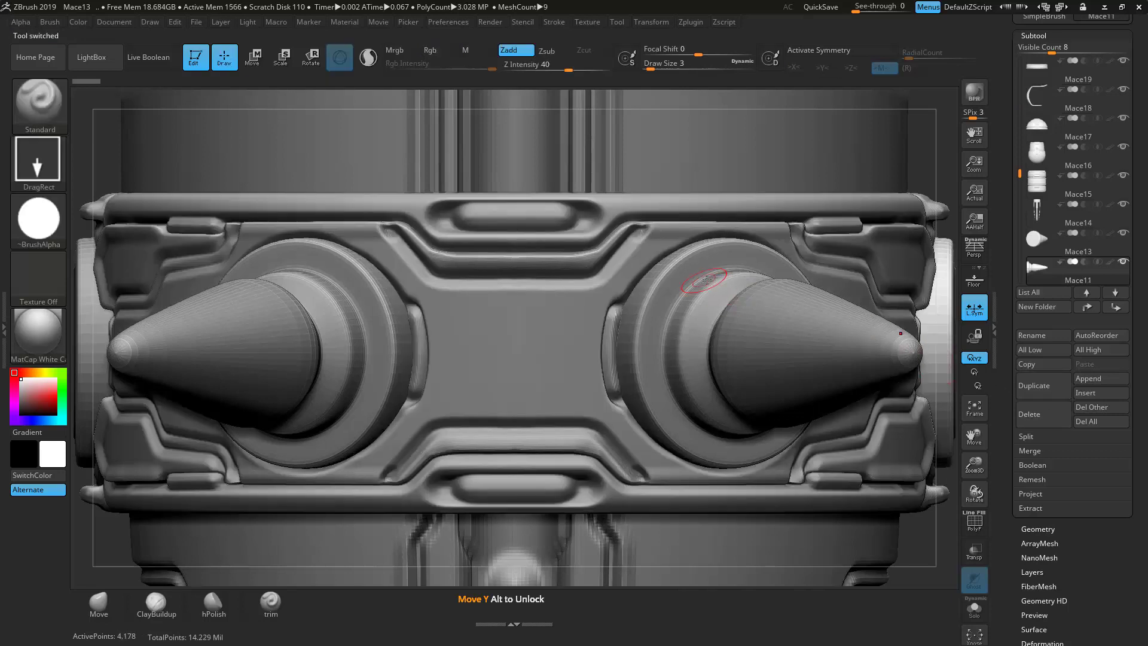
pyautogui.press('f')
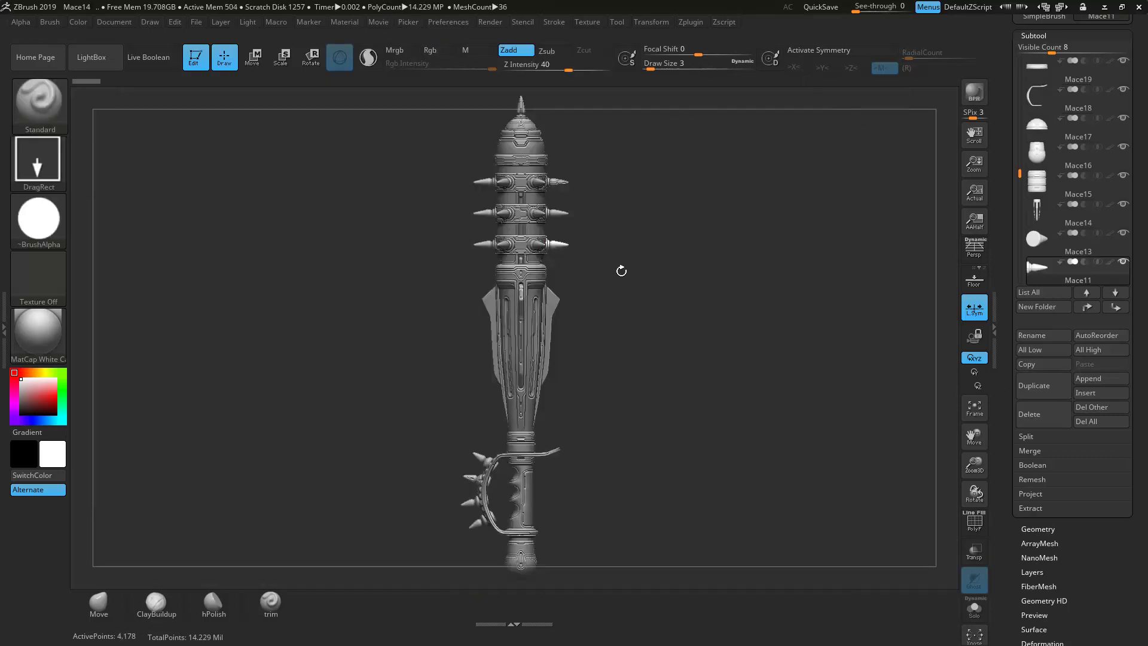
# Step: Turn off symmetry for the detailed fins, duplicate them, and rotate the copy 90 degrees around the mace's long axis onto the plain fins
pyautogui.keyDown('alt'); pyautogui.click(522, 302); pyautogui.keyUp('alt')
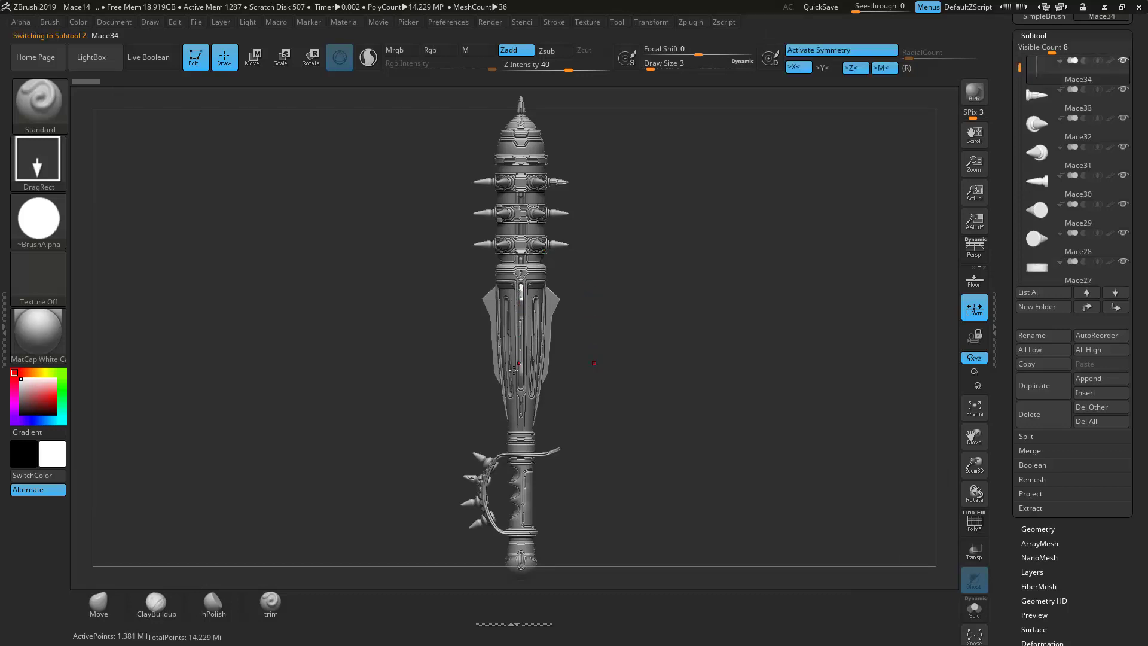
pyautogui.moveTo(664, 327); pyautogui.dragTo(622, 301)
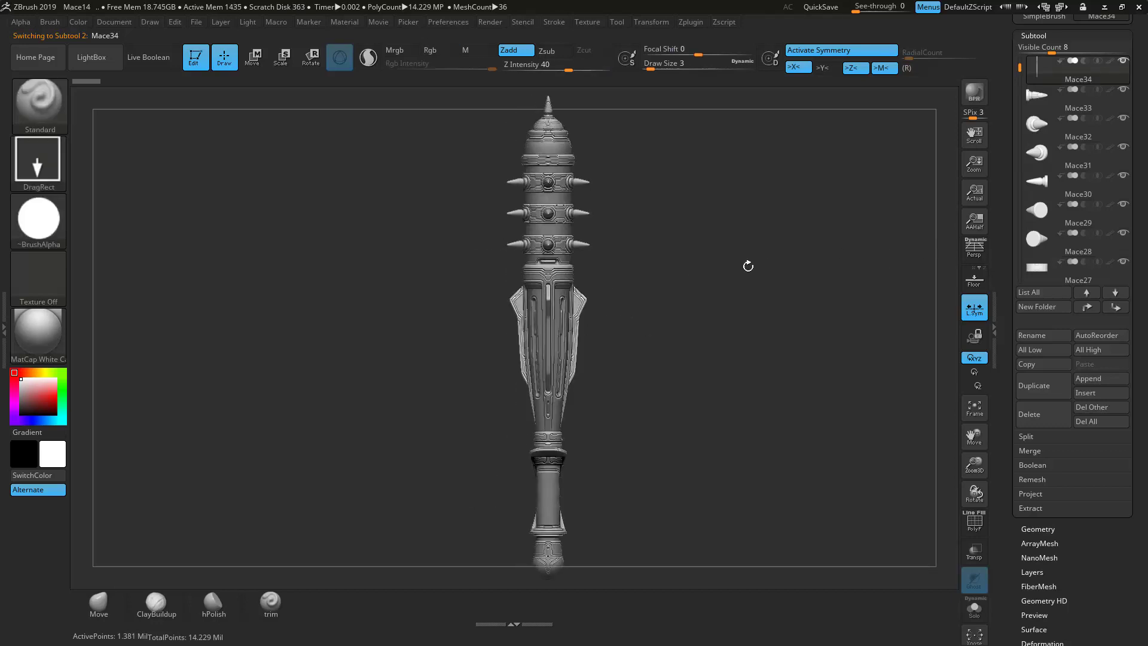
pyautogui.click(252, 57)
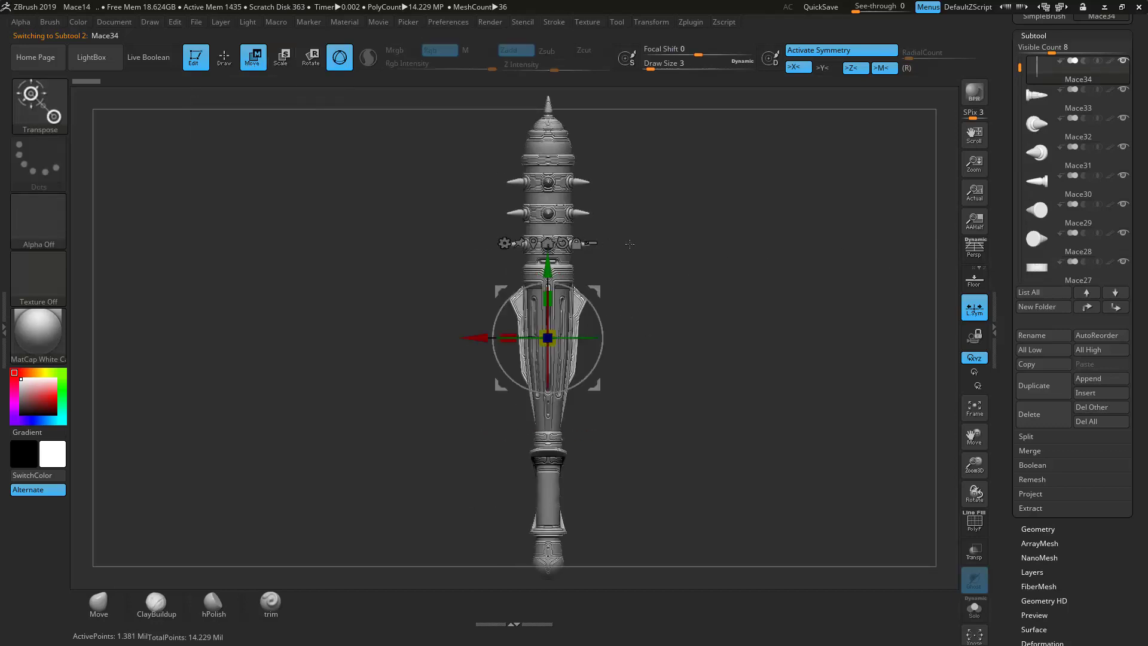
pyautogui.click(838, 50)
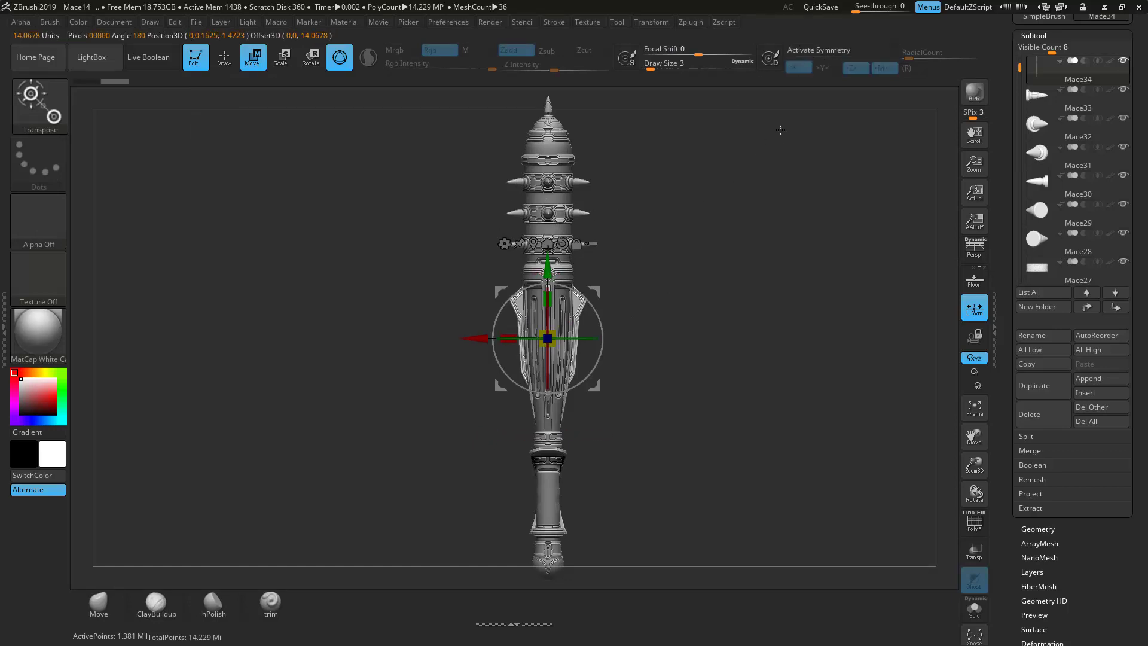
pyautogui.press('f')
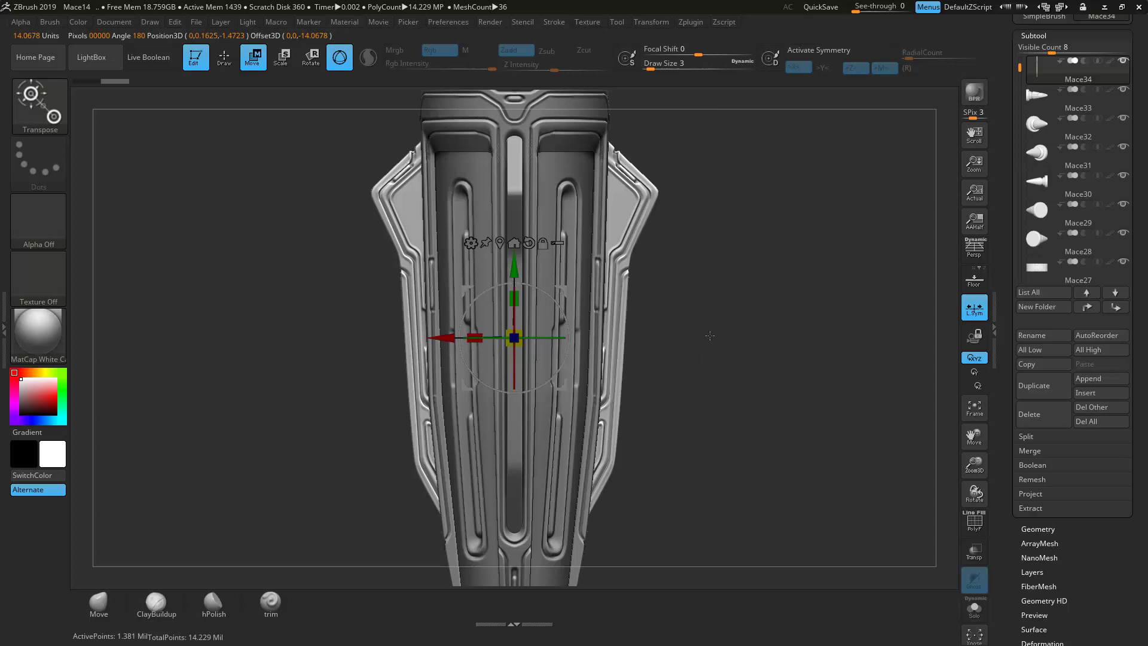
pyautogui.click(1043, 350)
pyautogui.click(1036, 388)
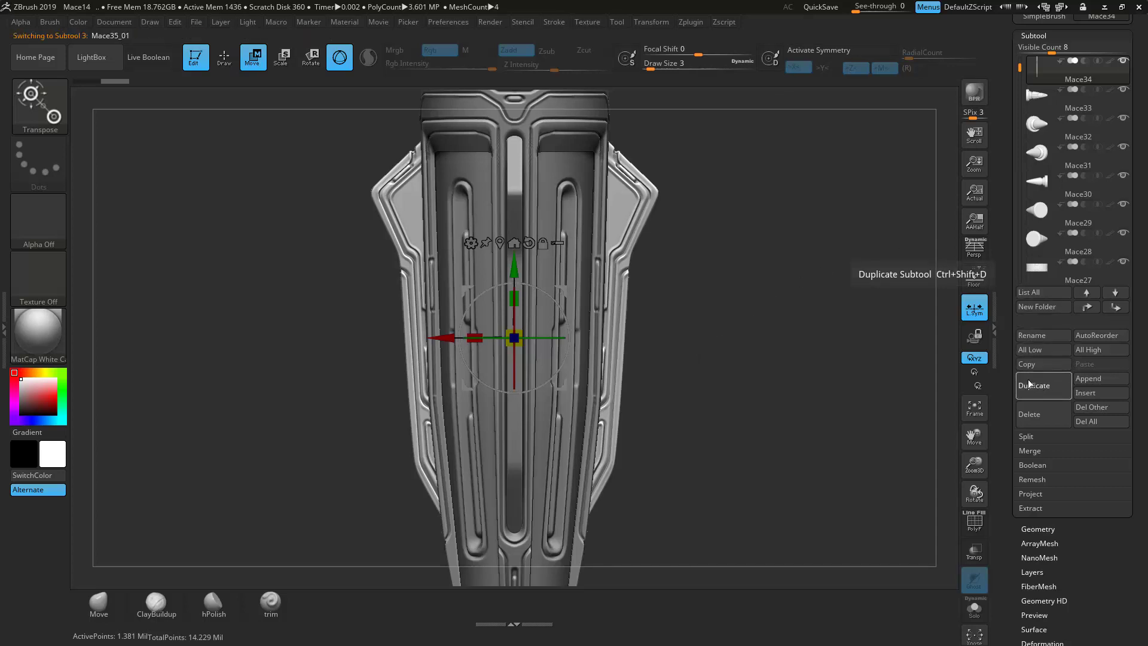
pyautogui.moveTo(540, 338); pyautogui.dragTo(636, 336)
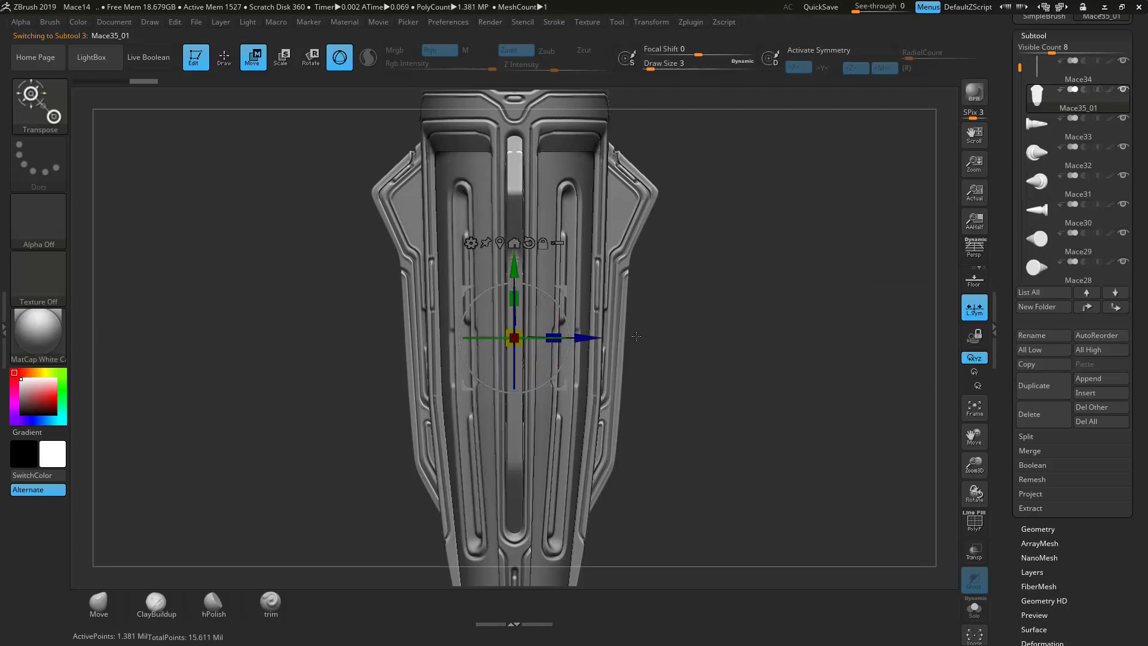
# Step: Delete the plain fins overlapped by the rotated copy and examine the complete mace from a diagonal view
pyautogui.keyDown('alt'); pyautogui.click(522, 180); pyautogui.keyUp('alt')
pyautogui.click(1046, 415)
pyautogui.moveTo(822, 376); pyautogui.dragTo(867, 426)
pyautogui.press('f')
pyautogui.press('Tab')
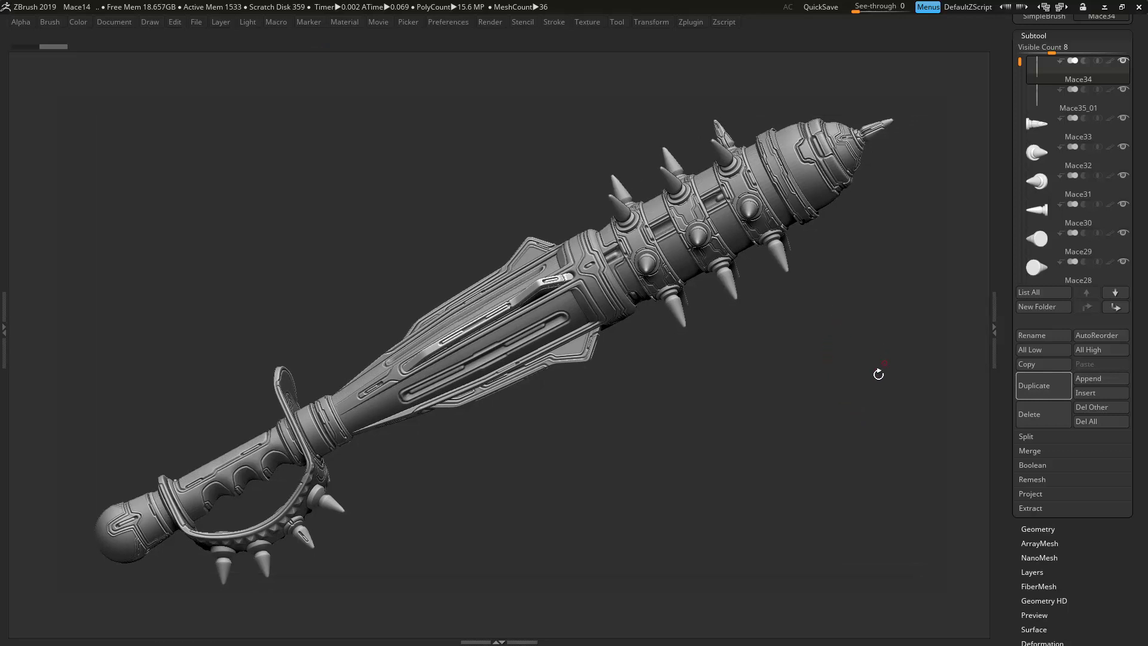
pyautogui.press('Tab')
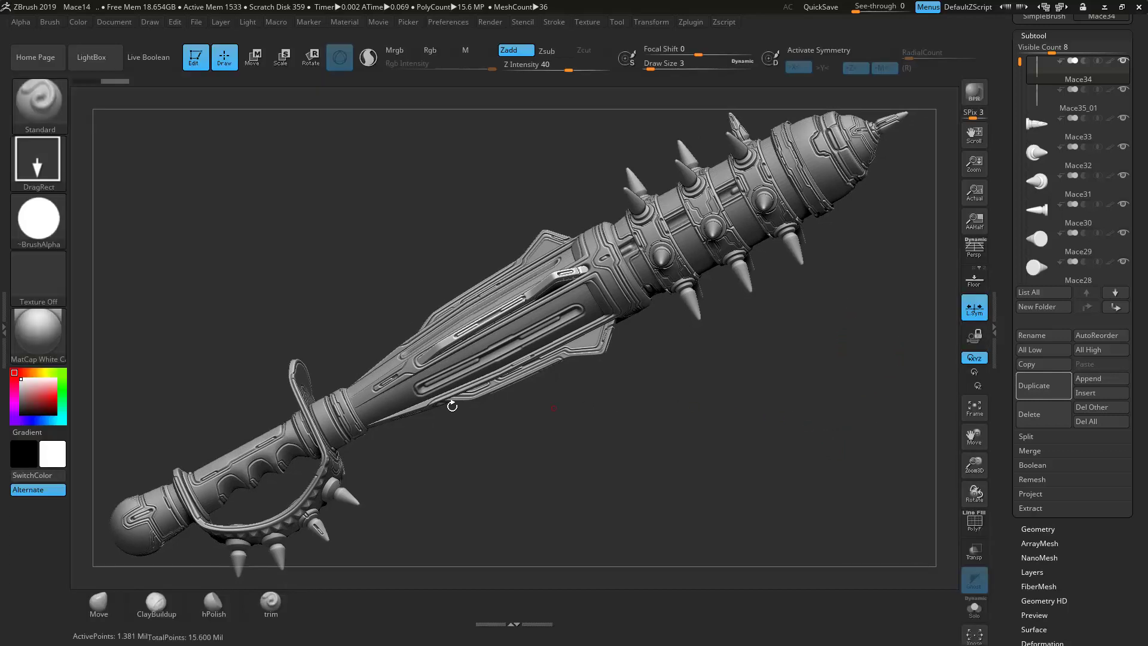
# Step: Preview the mace in the Droplet material with a BPR render, and restore the MatCap White Cavity material
pyautogui.click(37, 335)
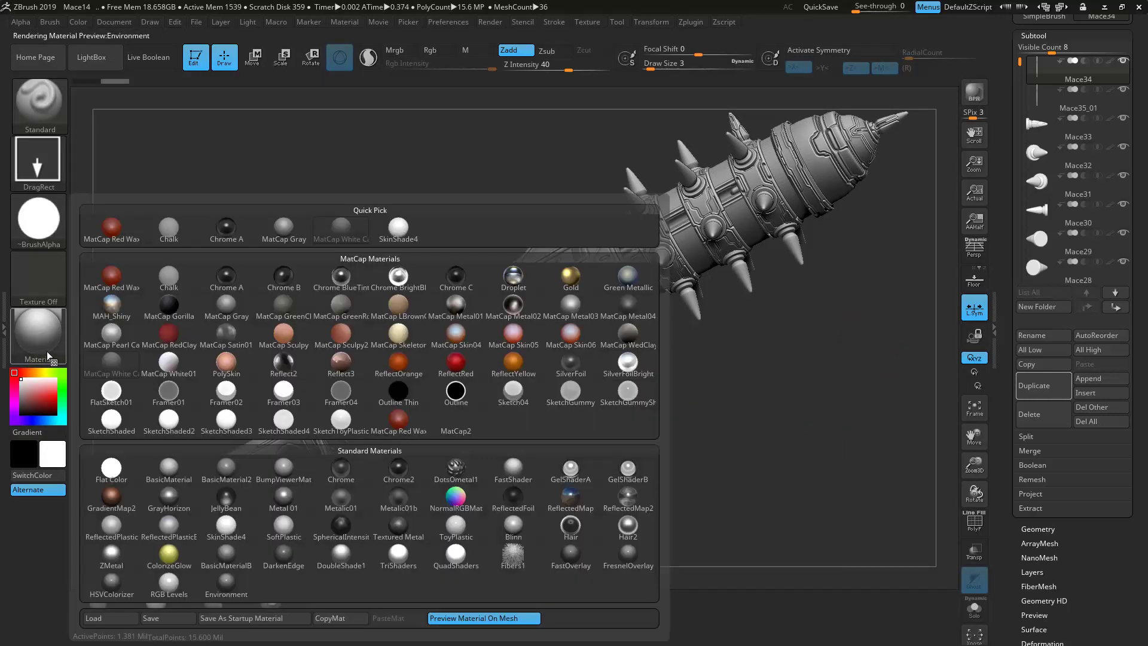
pyautogui.click(513, 279)
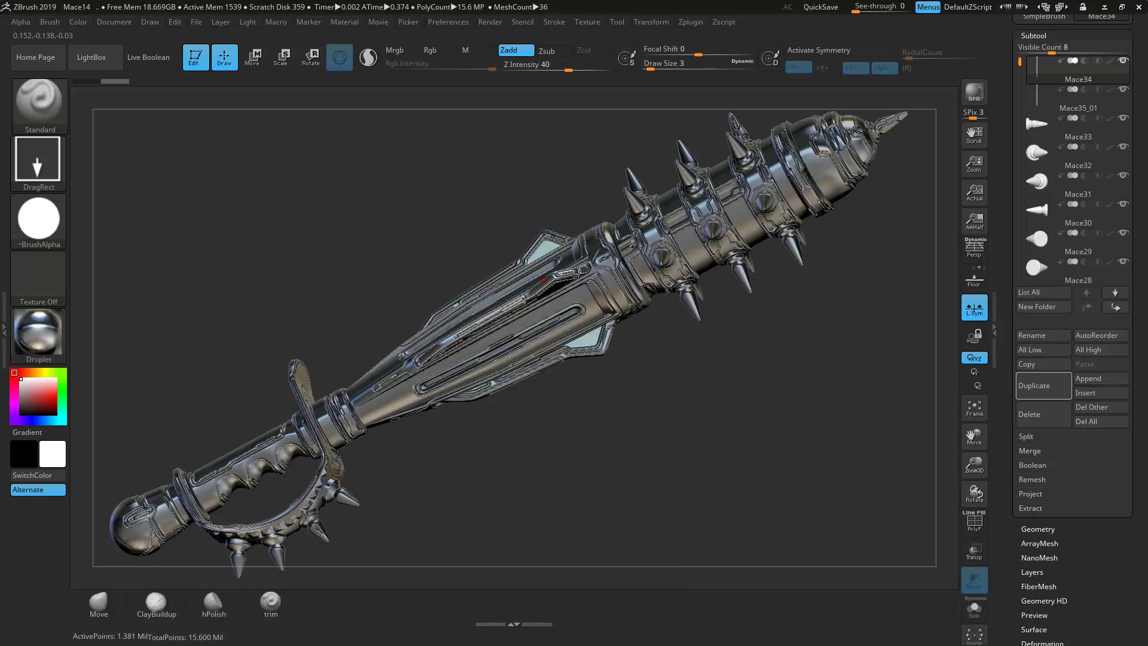
pyautogui.click(974, 93)
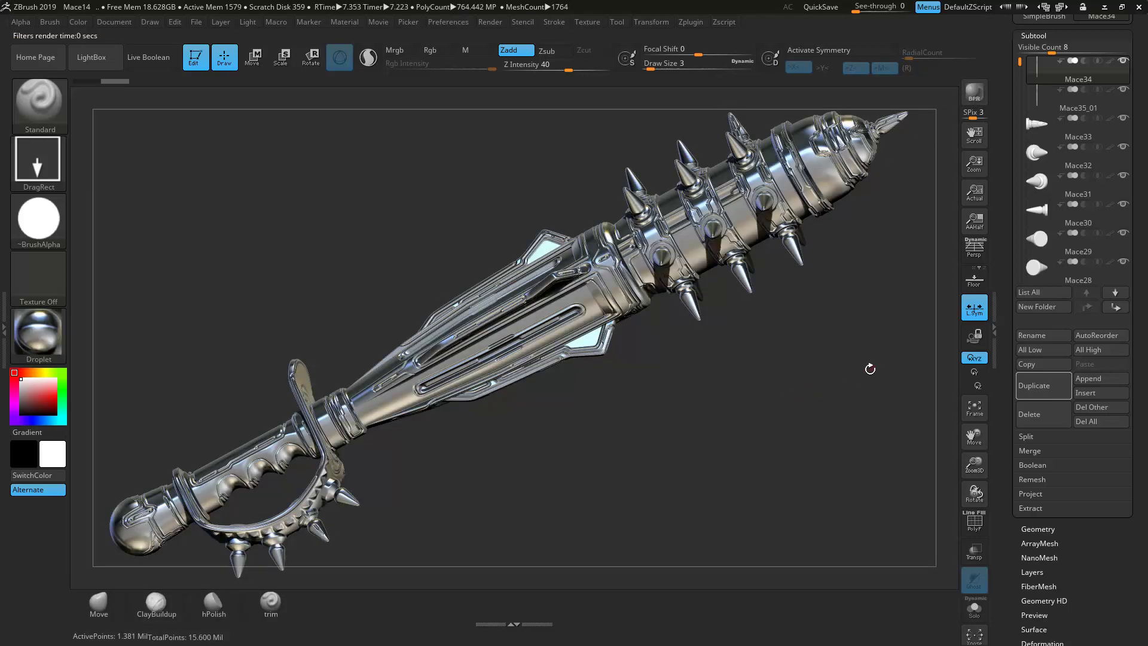
pyautogui.press('Tab')
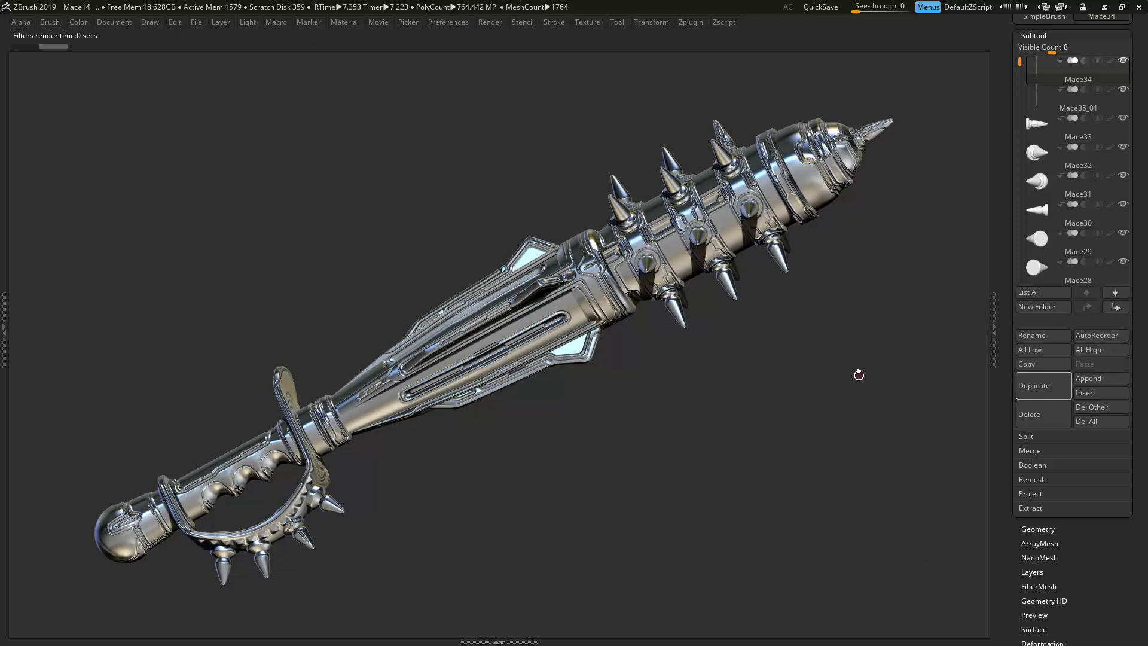
pyautogui.press('Tab')
pyautogui.press('Tab')
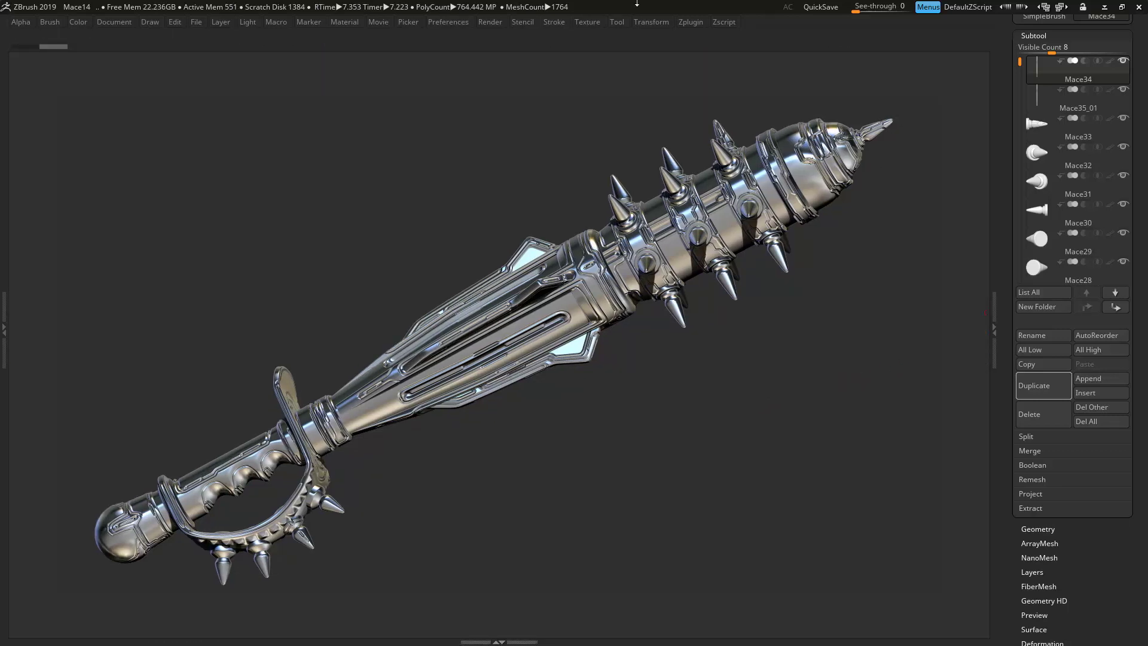
pyautogui.press('Tab')
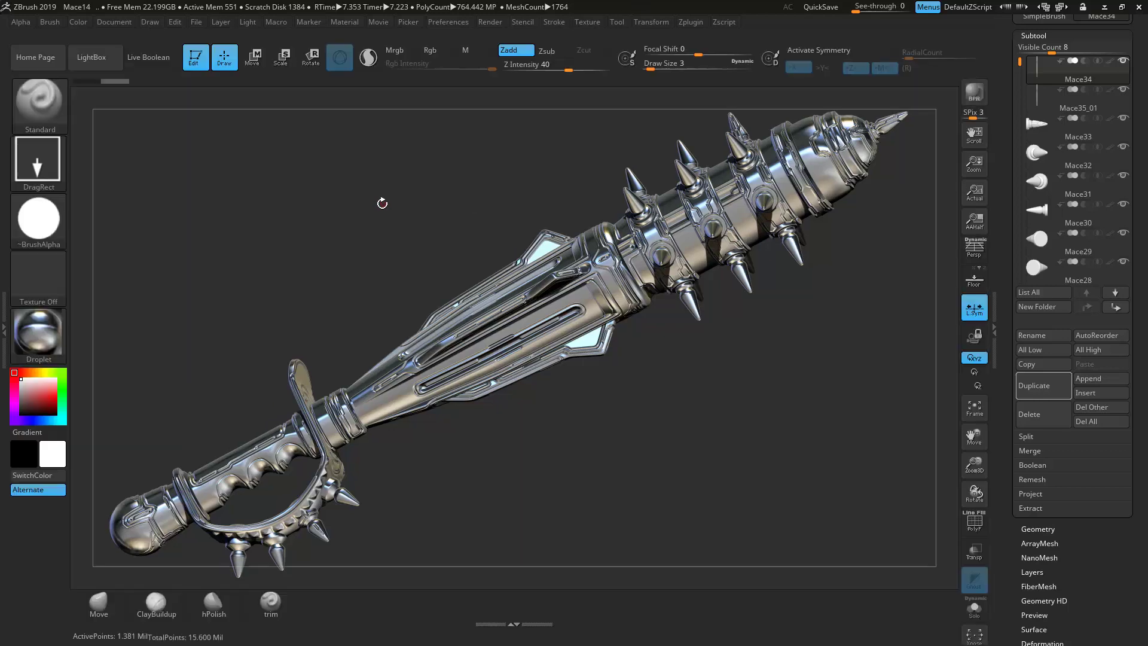
pyautogui.click(37, 334)
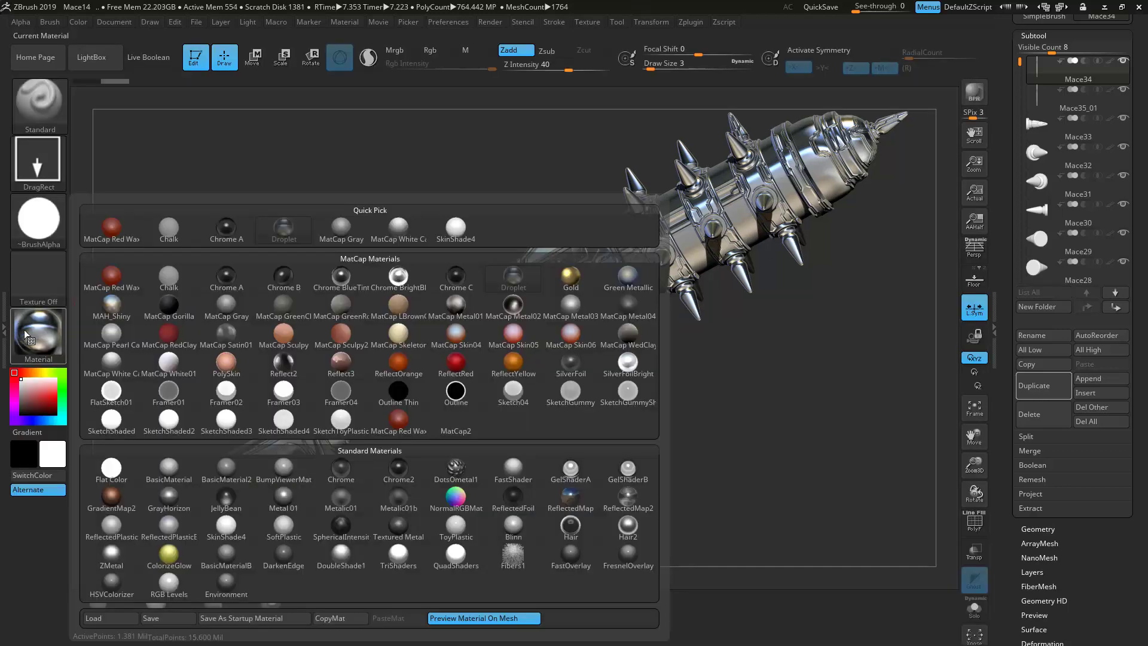
pyautogui.click(104, 363)
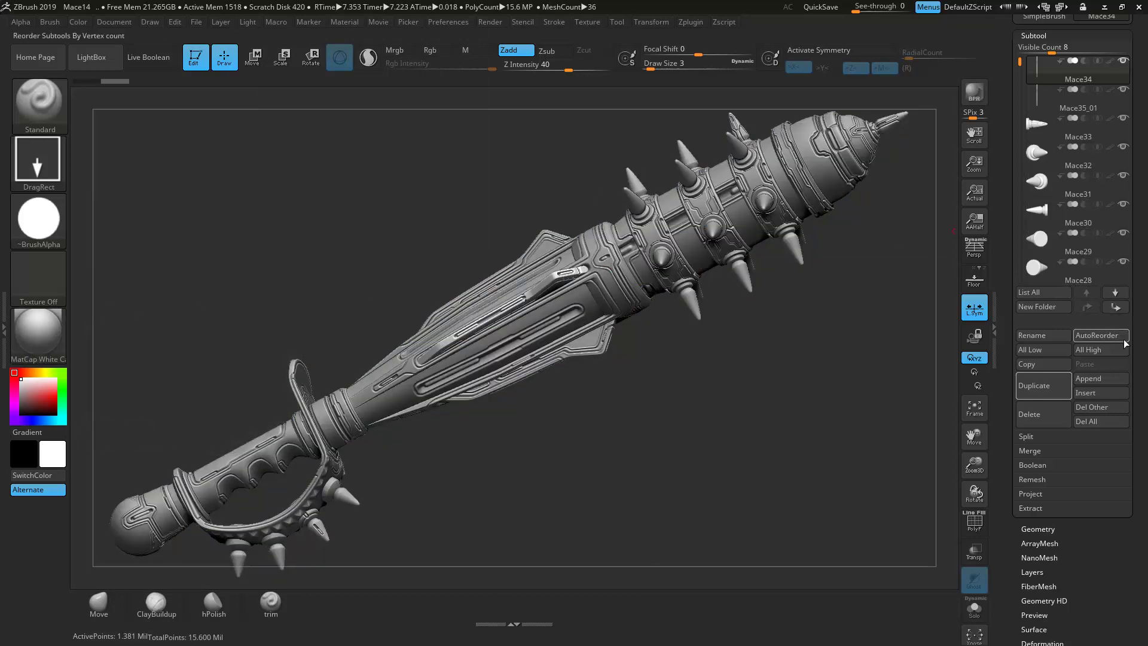
# Step: Merge all visible subtools of the mace into one mesh and switch to the merged tool
pyautogui.click(1029, 452)
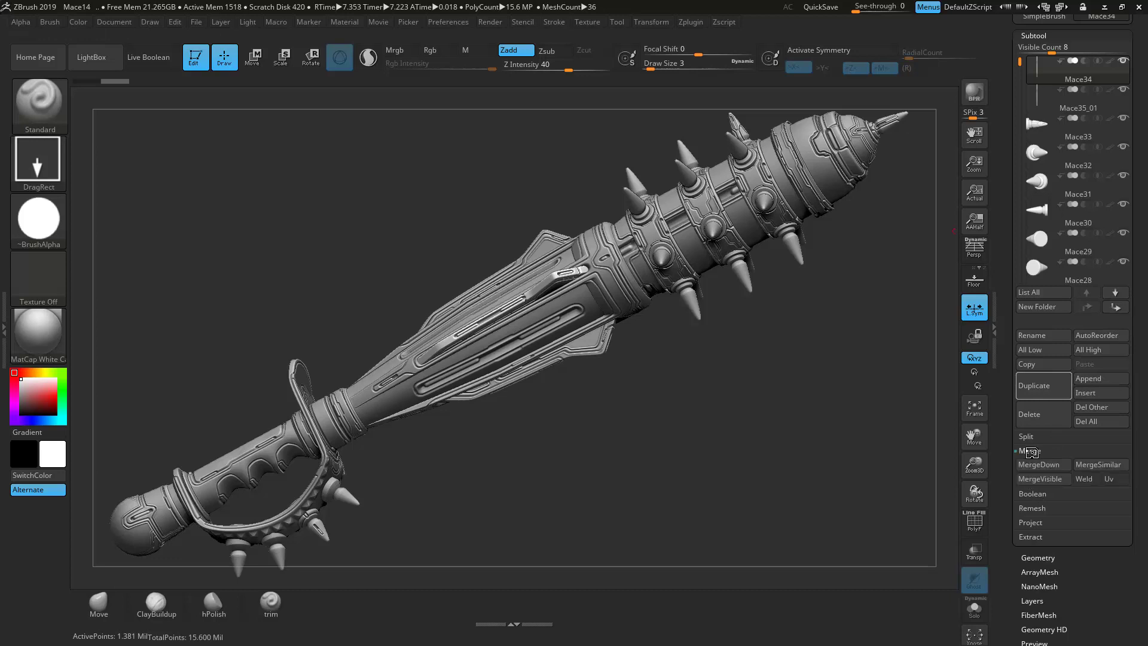
pyautogui.moveTo(1146, 421); pyautogui.dragTo(1146, 535)
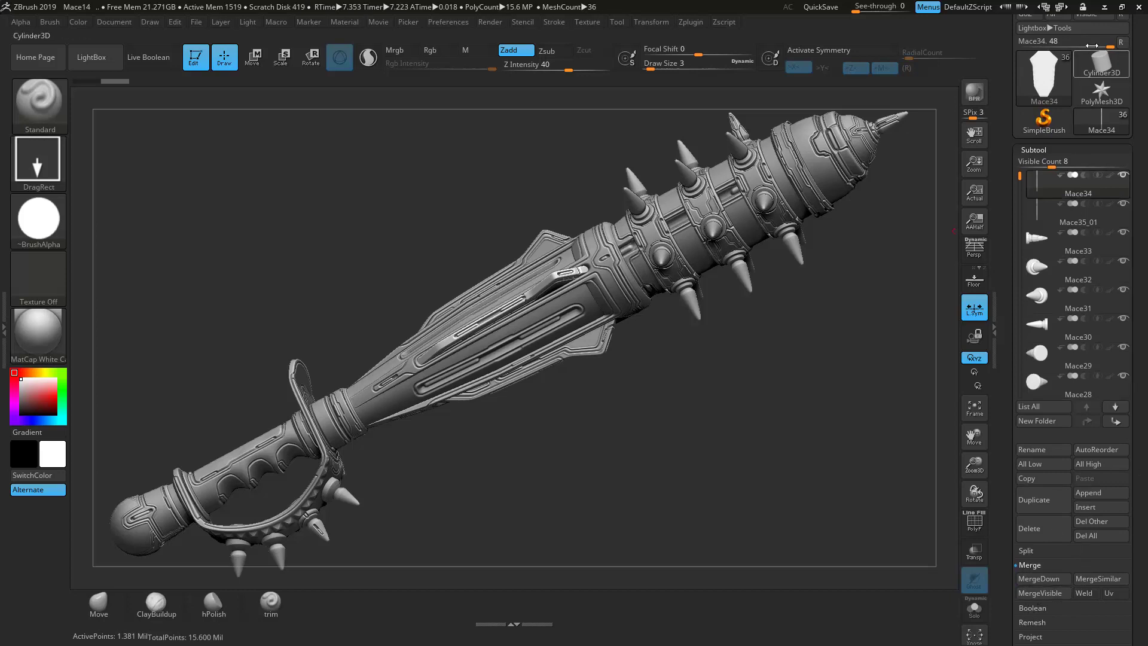
pyautogui.click(1049, 593)
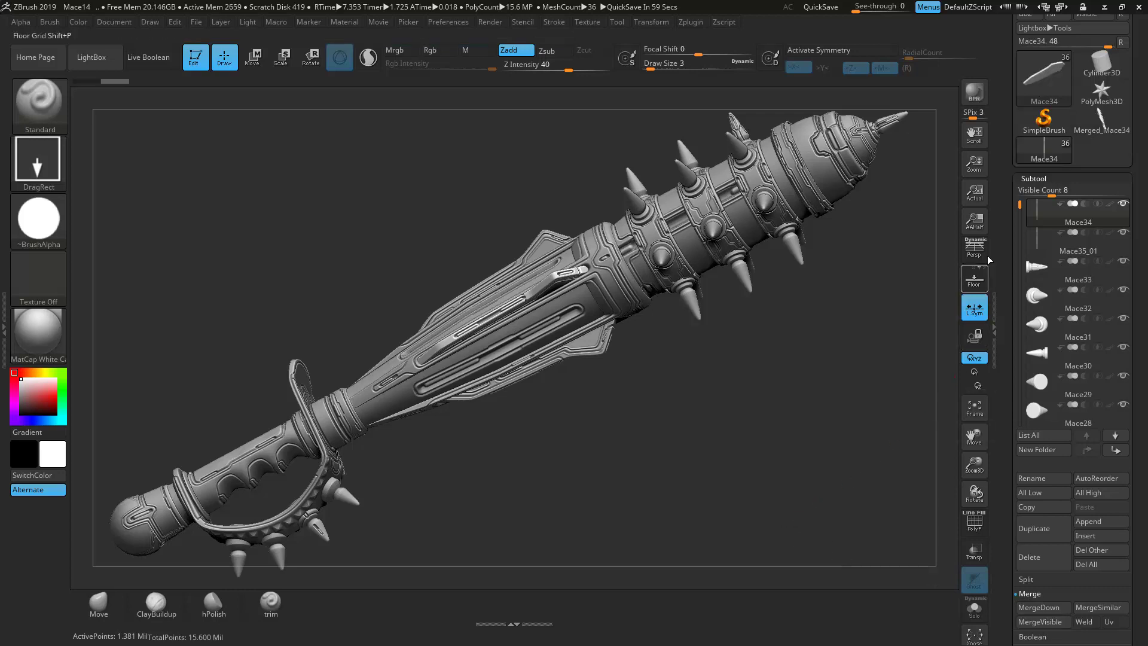
pyautogui.click(1103, 130)
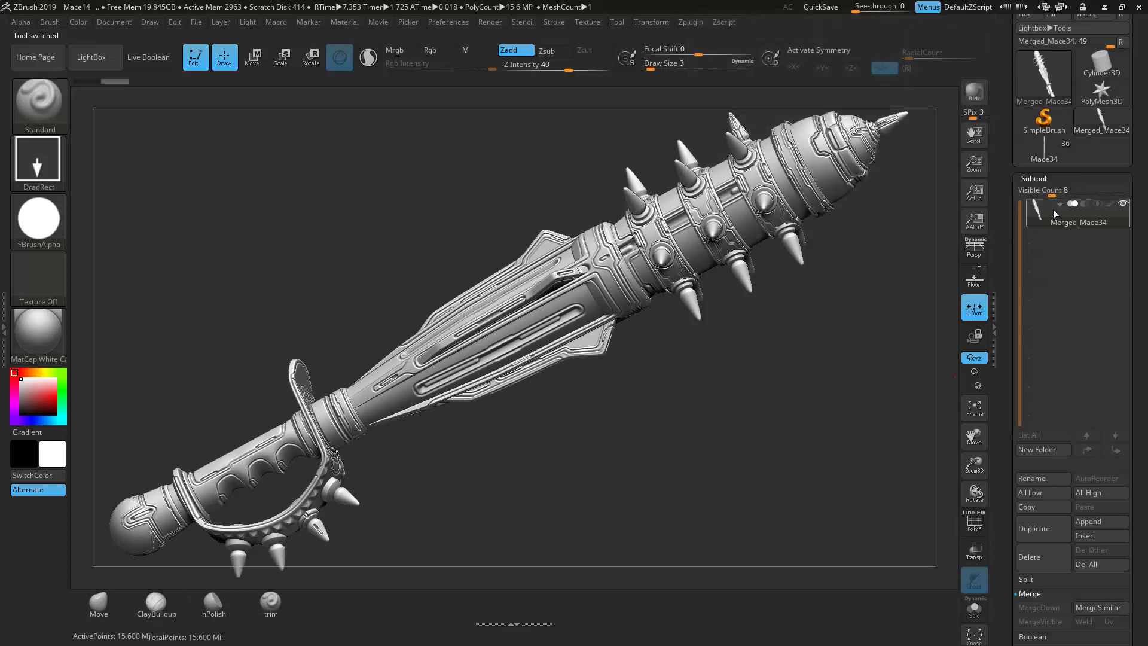
pyautogui.moveTo(1056, 214)
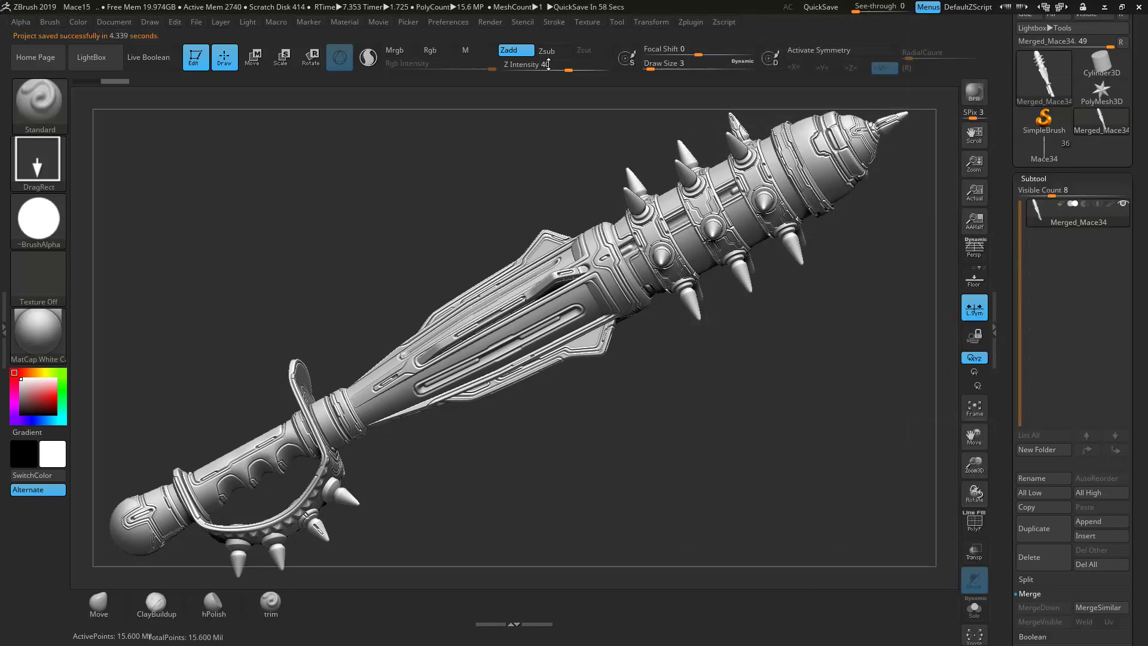
# Step: Set Decimation Master to 15 % of decimation and pre-process all subtools of the merged mace
pyautogui.click(692, 23)
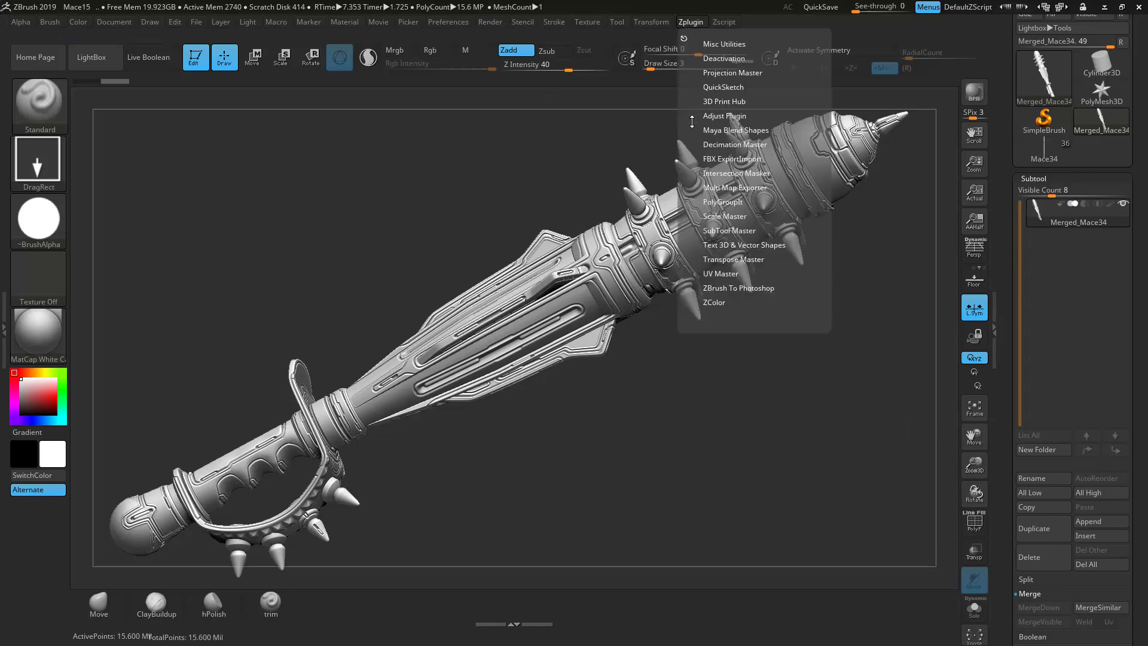
pyautogui.click(726, 144)
pyautogui.click(754, 309)
pyautogui.write('15')
pyautogui.press('Return')
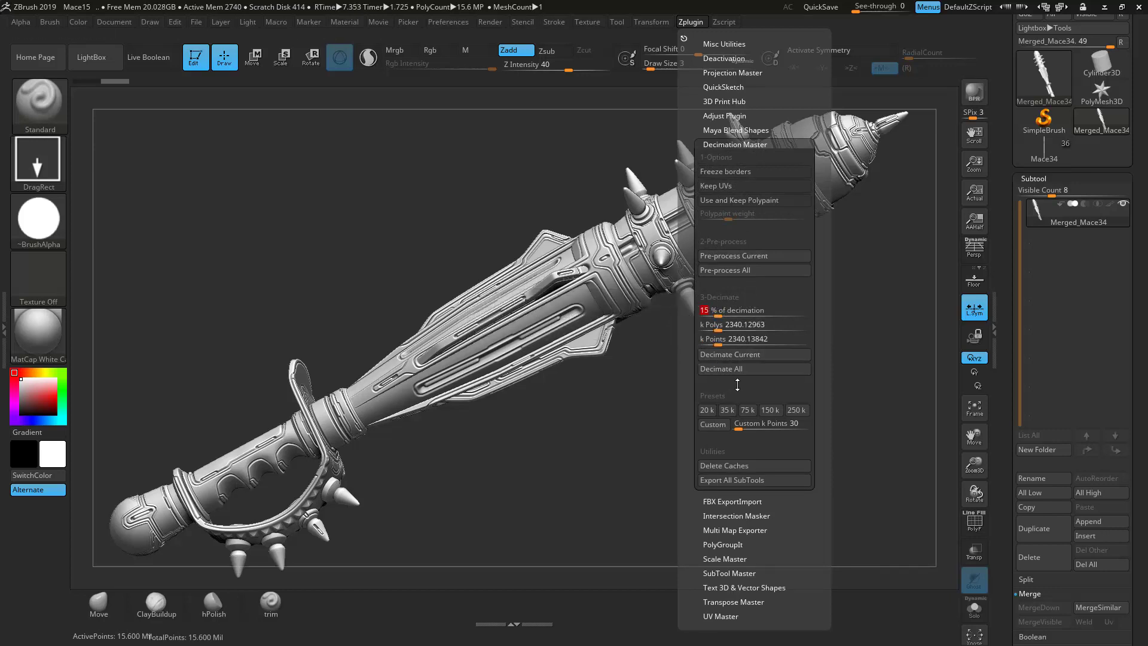
pyautogui.click(746, 271)
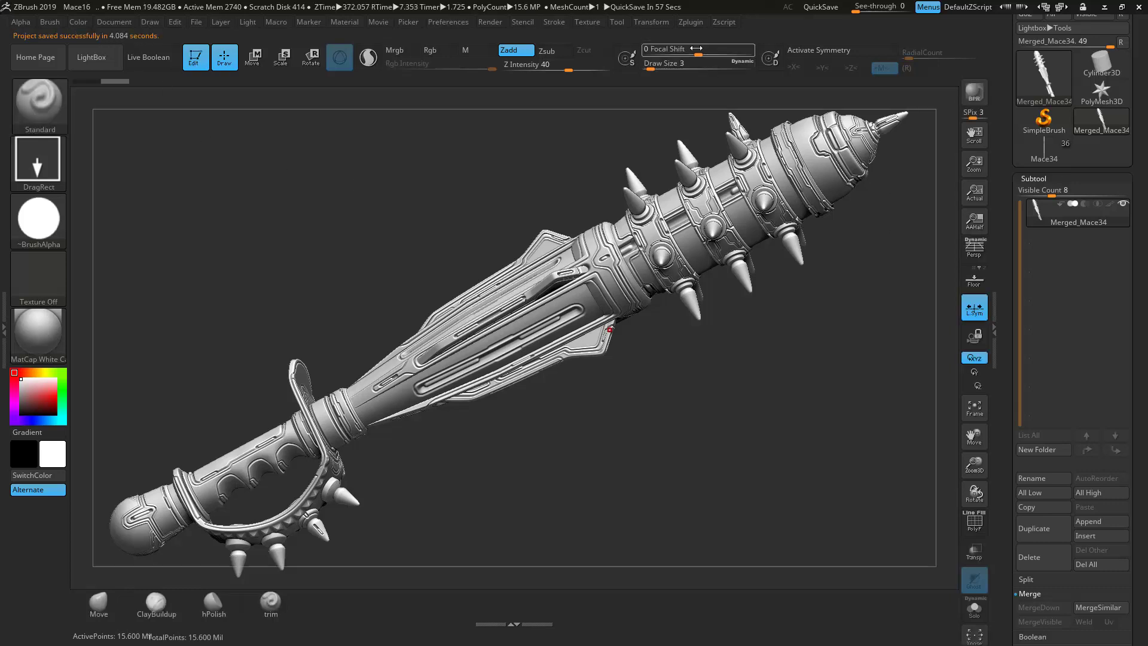
# Step: Decimate all subtools of the pre-processed merged mace with Decimation Master at 15 %
pyautogui.click(690, 24)
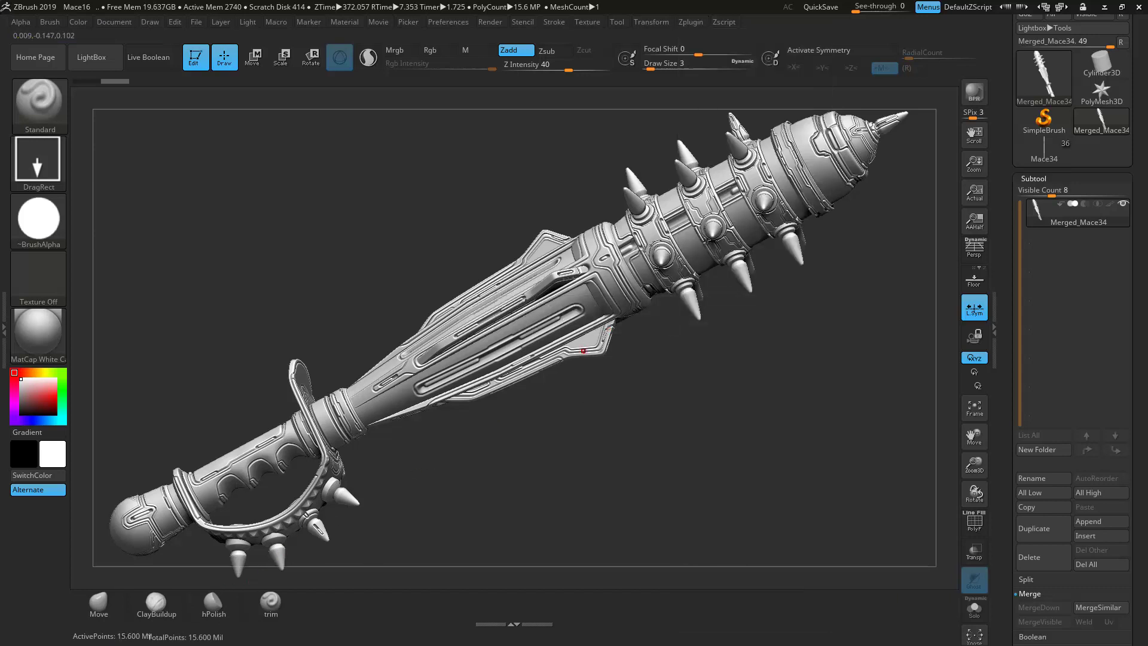
pyautogui.click(691, 24)
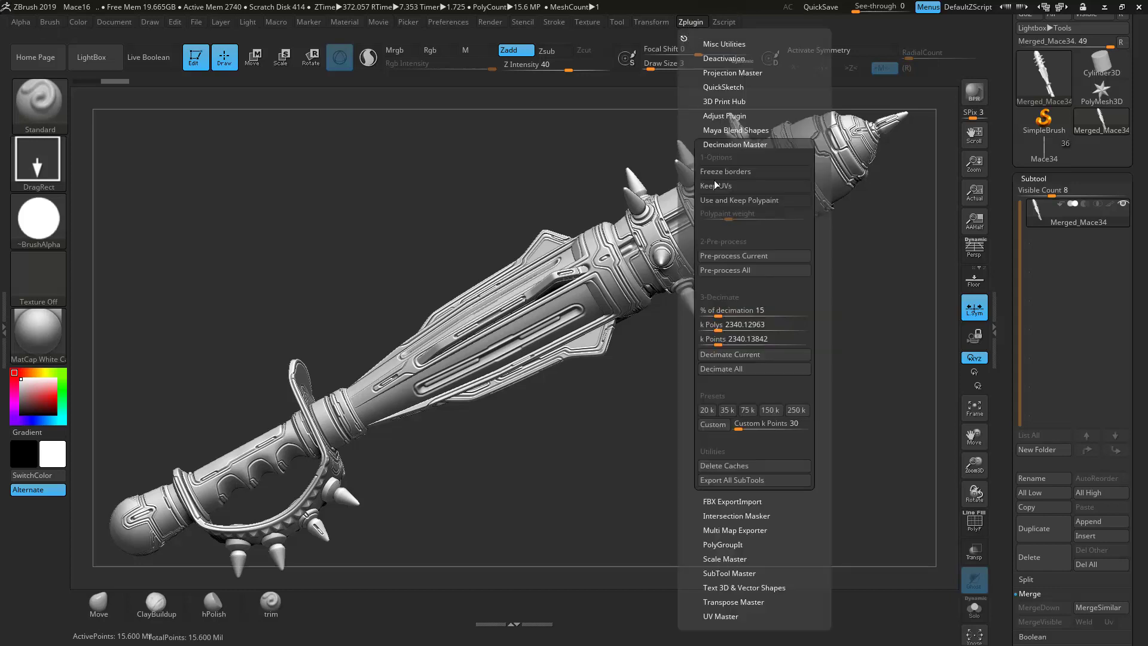
pyautogui.click(743, 370)
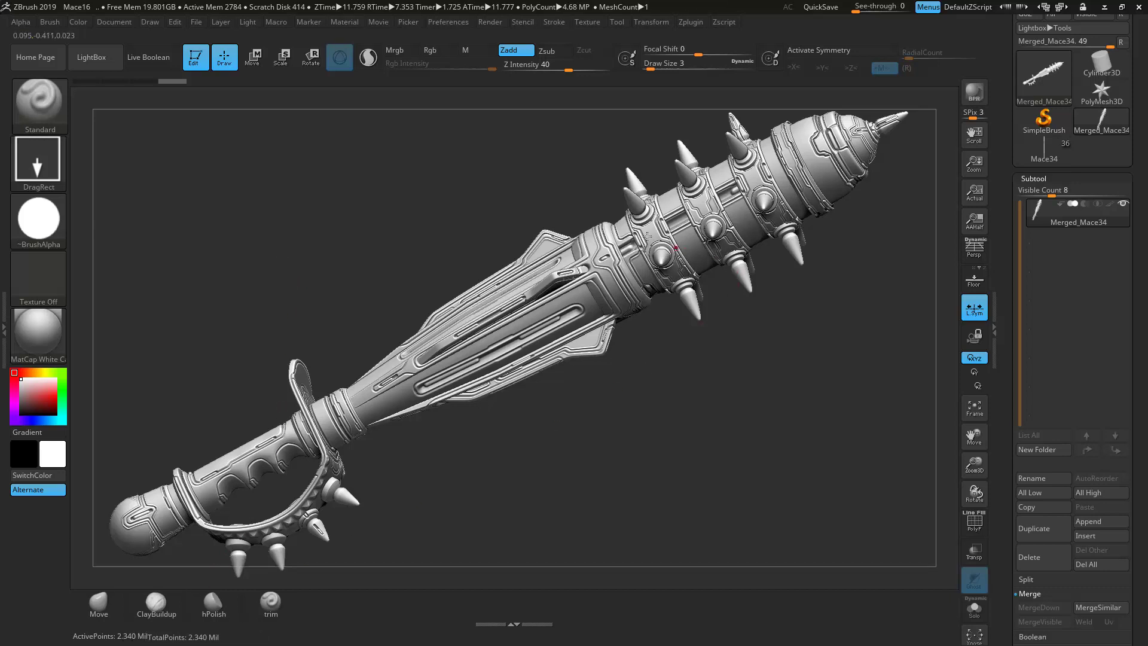
# Step: Examine the decimated mace's wireframe up close on the finned middle section, and restore the plain shaded view of the whole model
pyautogui.click(976, 524)
pyautogui.moveTo(712, 389); pyautogui.dragTo(754, 410)
pyautogui.press('f')
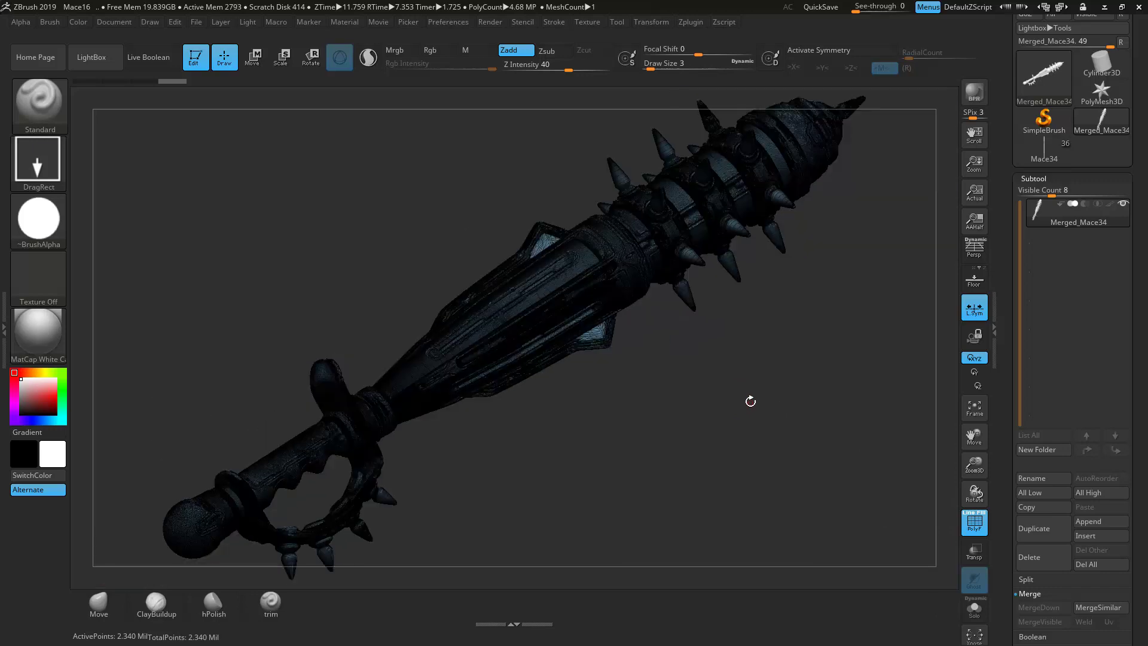
pyautogui.keyDown('alt'); pyautogui.moveTo(812, 441); pyautogui.dragTo(739, 427); pyautogui.keyUp('alt')
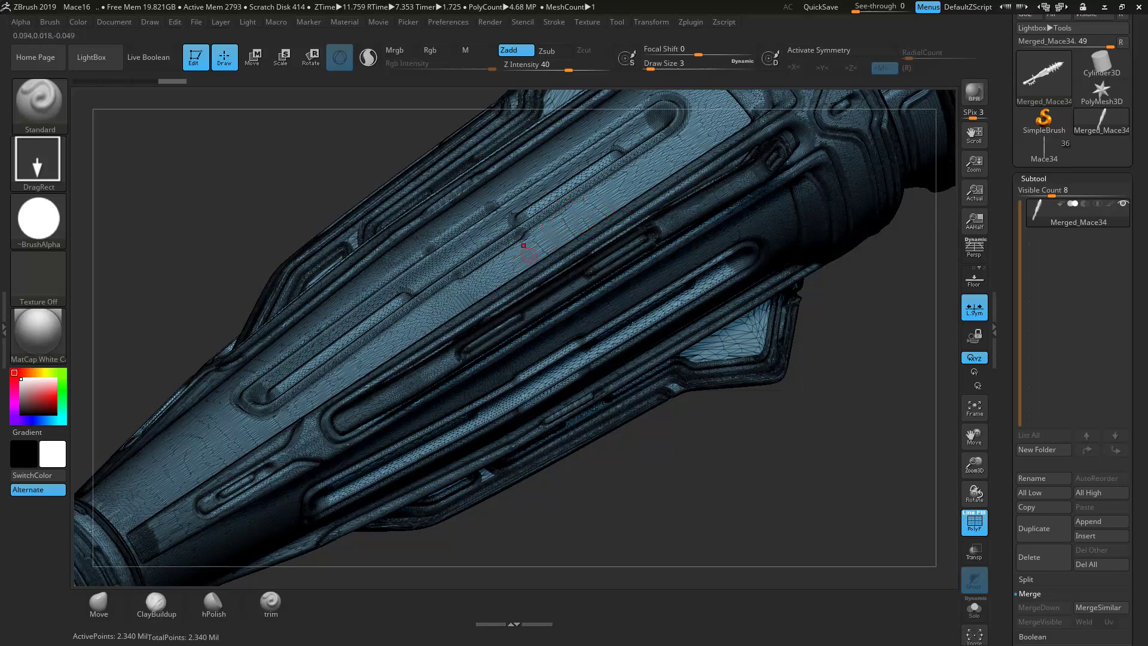
pyautogui.click(975, 522)
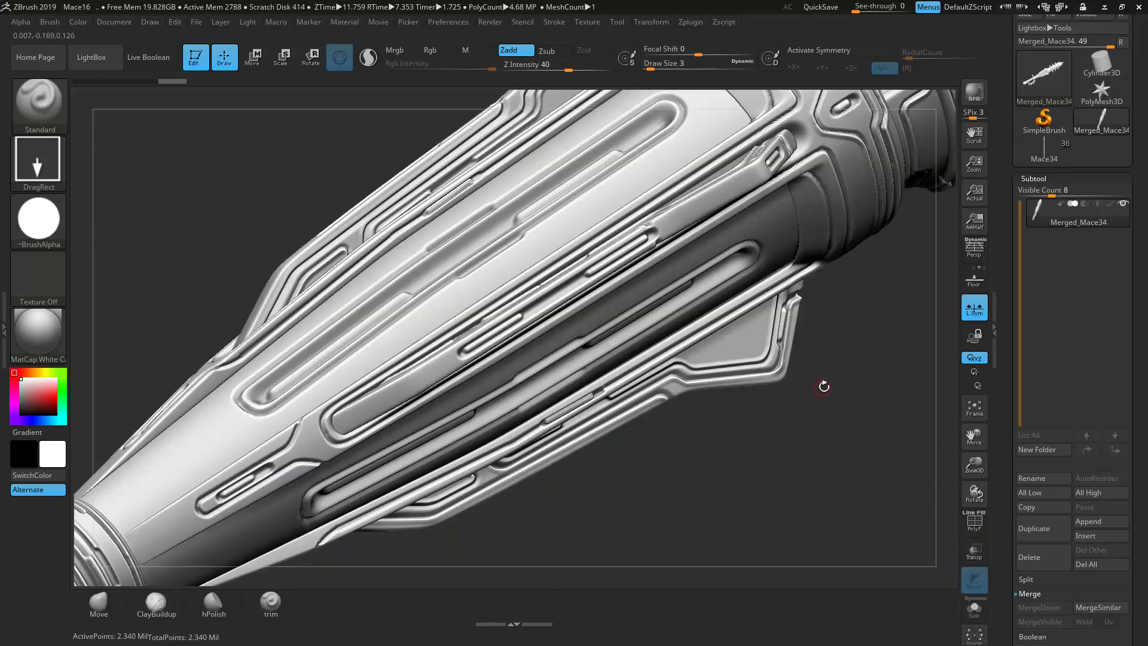
pyautogui.press('f')
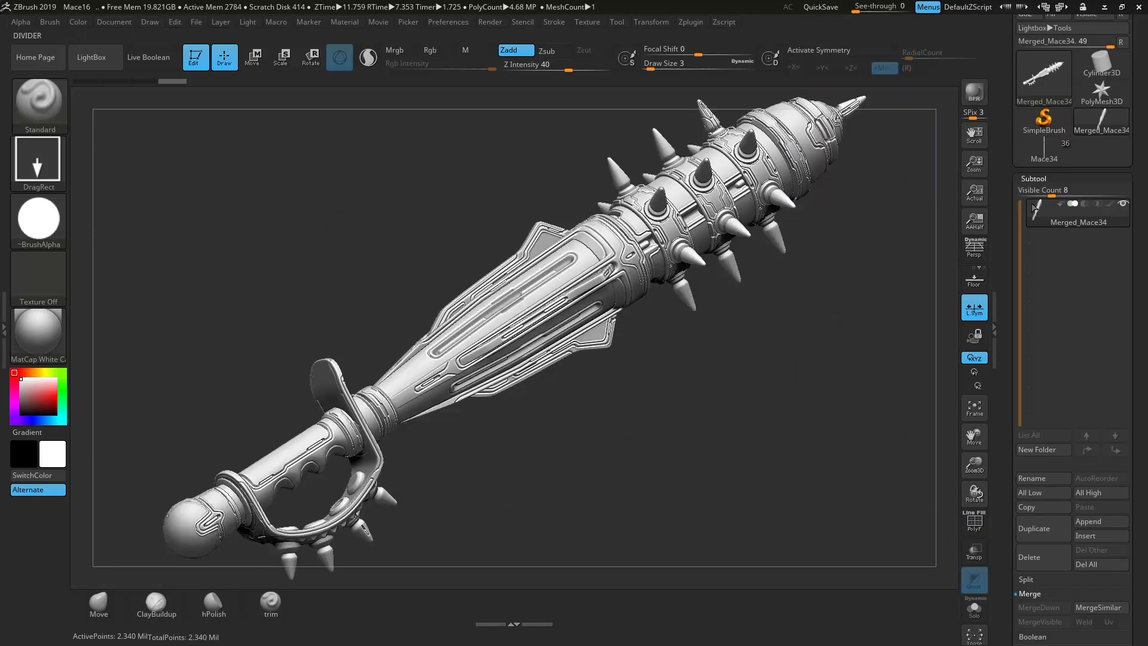
# Step: Export the decimated mace as an OBJ file named Mace_highpoly in the Zbrush folder
pyautogui.moveTo(1136, 170); pyautogui.dragTo(1134, 236)
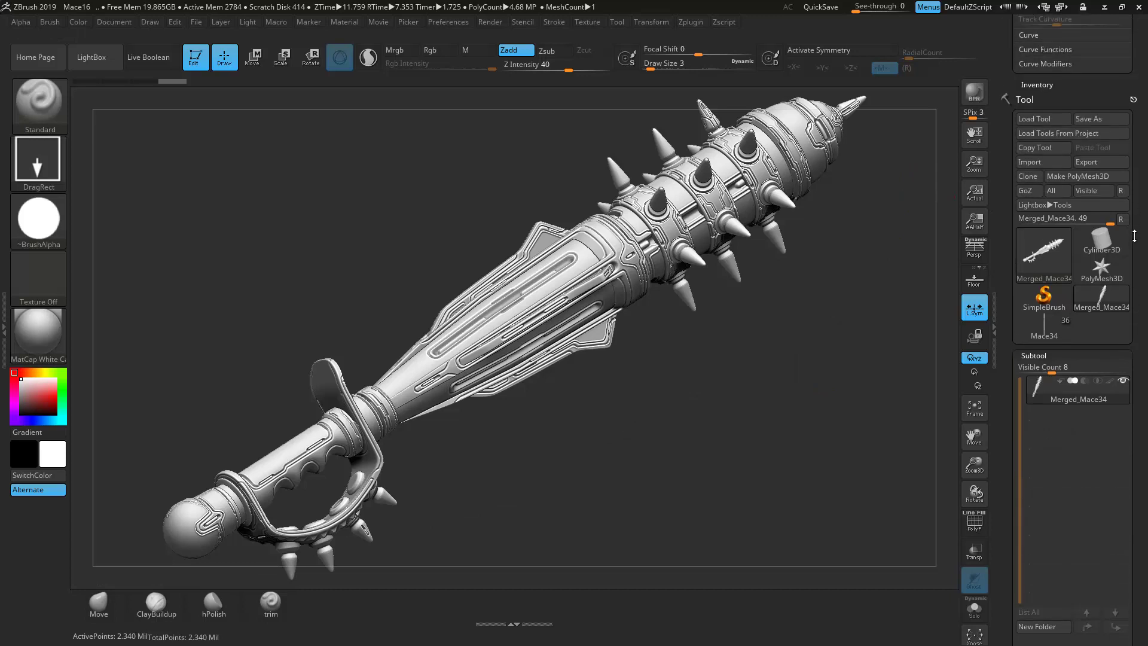
pyautogui.click(1095, 161)
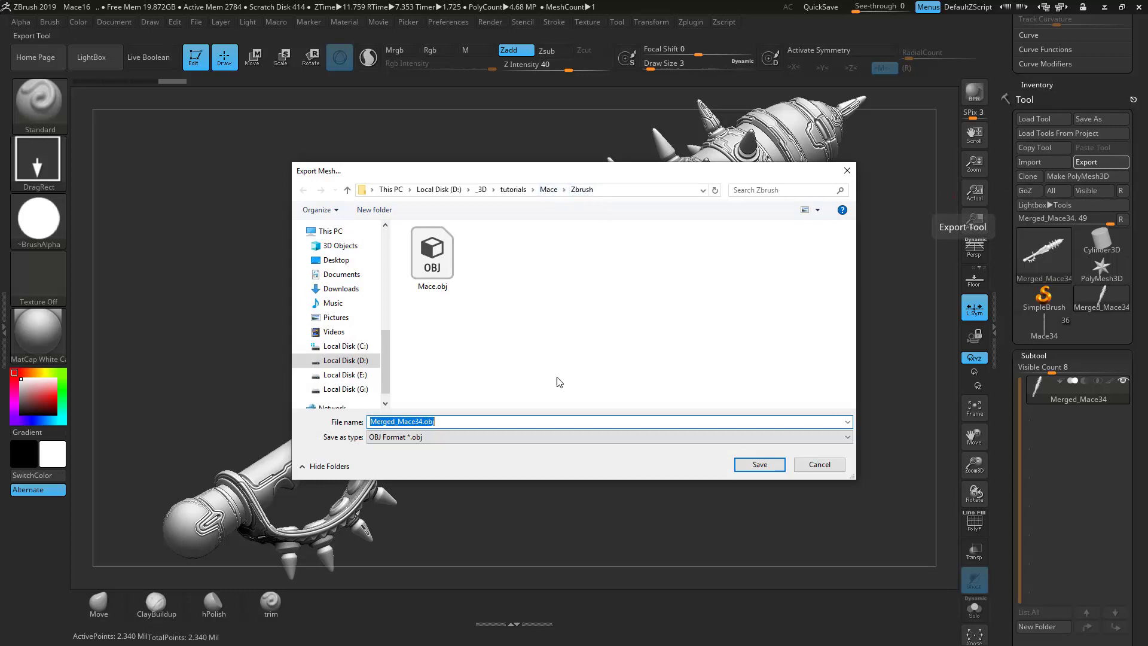
pyautogui.write('Ma')
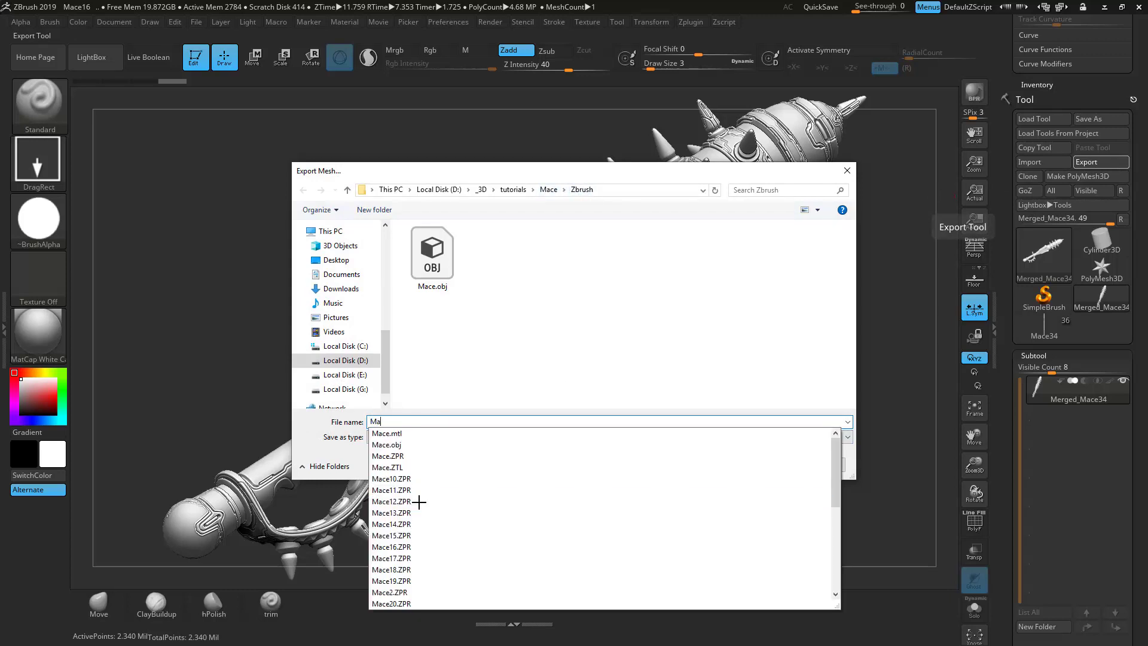
pyautogui.write('ce_highpoly')
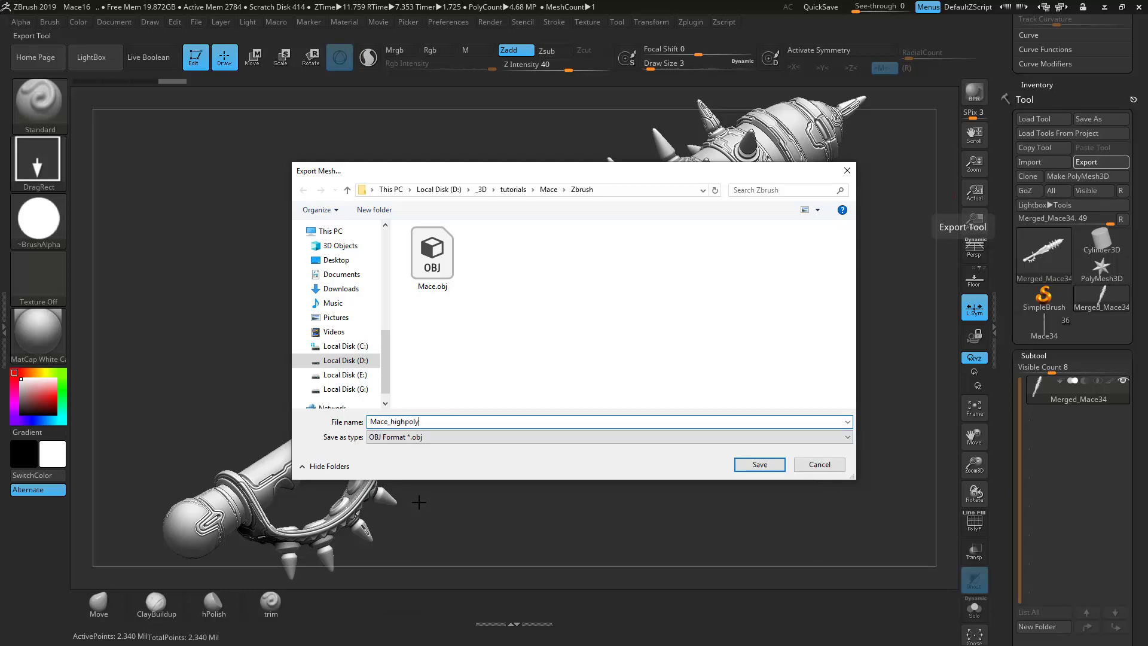
pyautogui.click(766, 465)
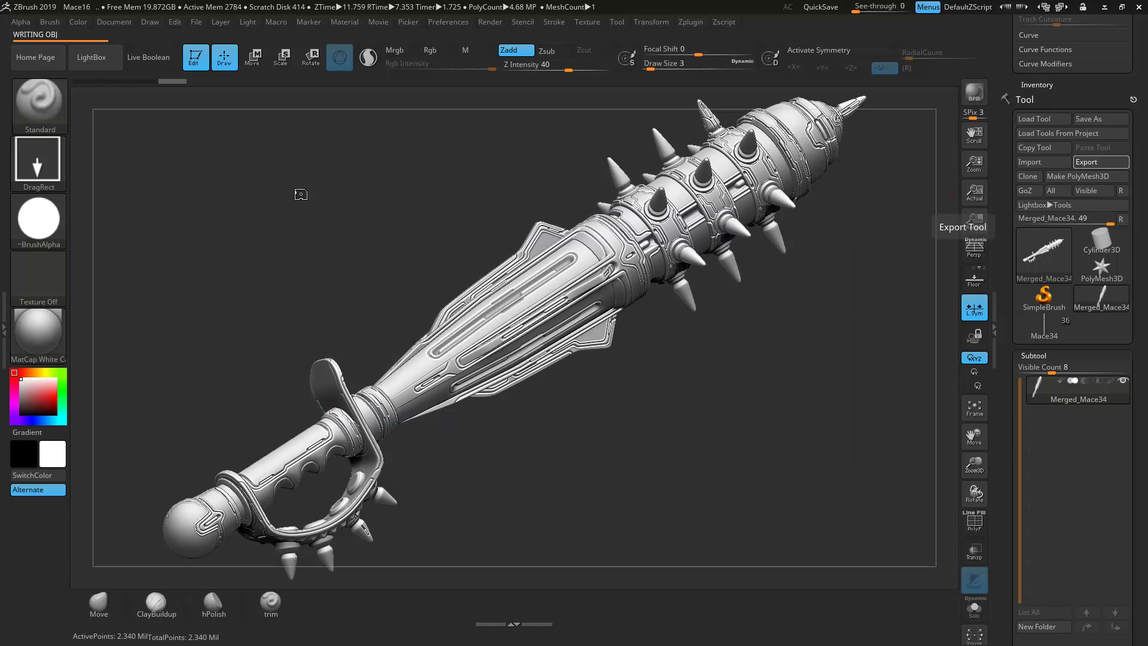